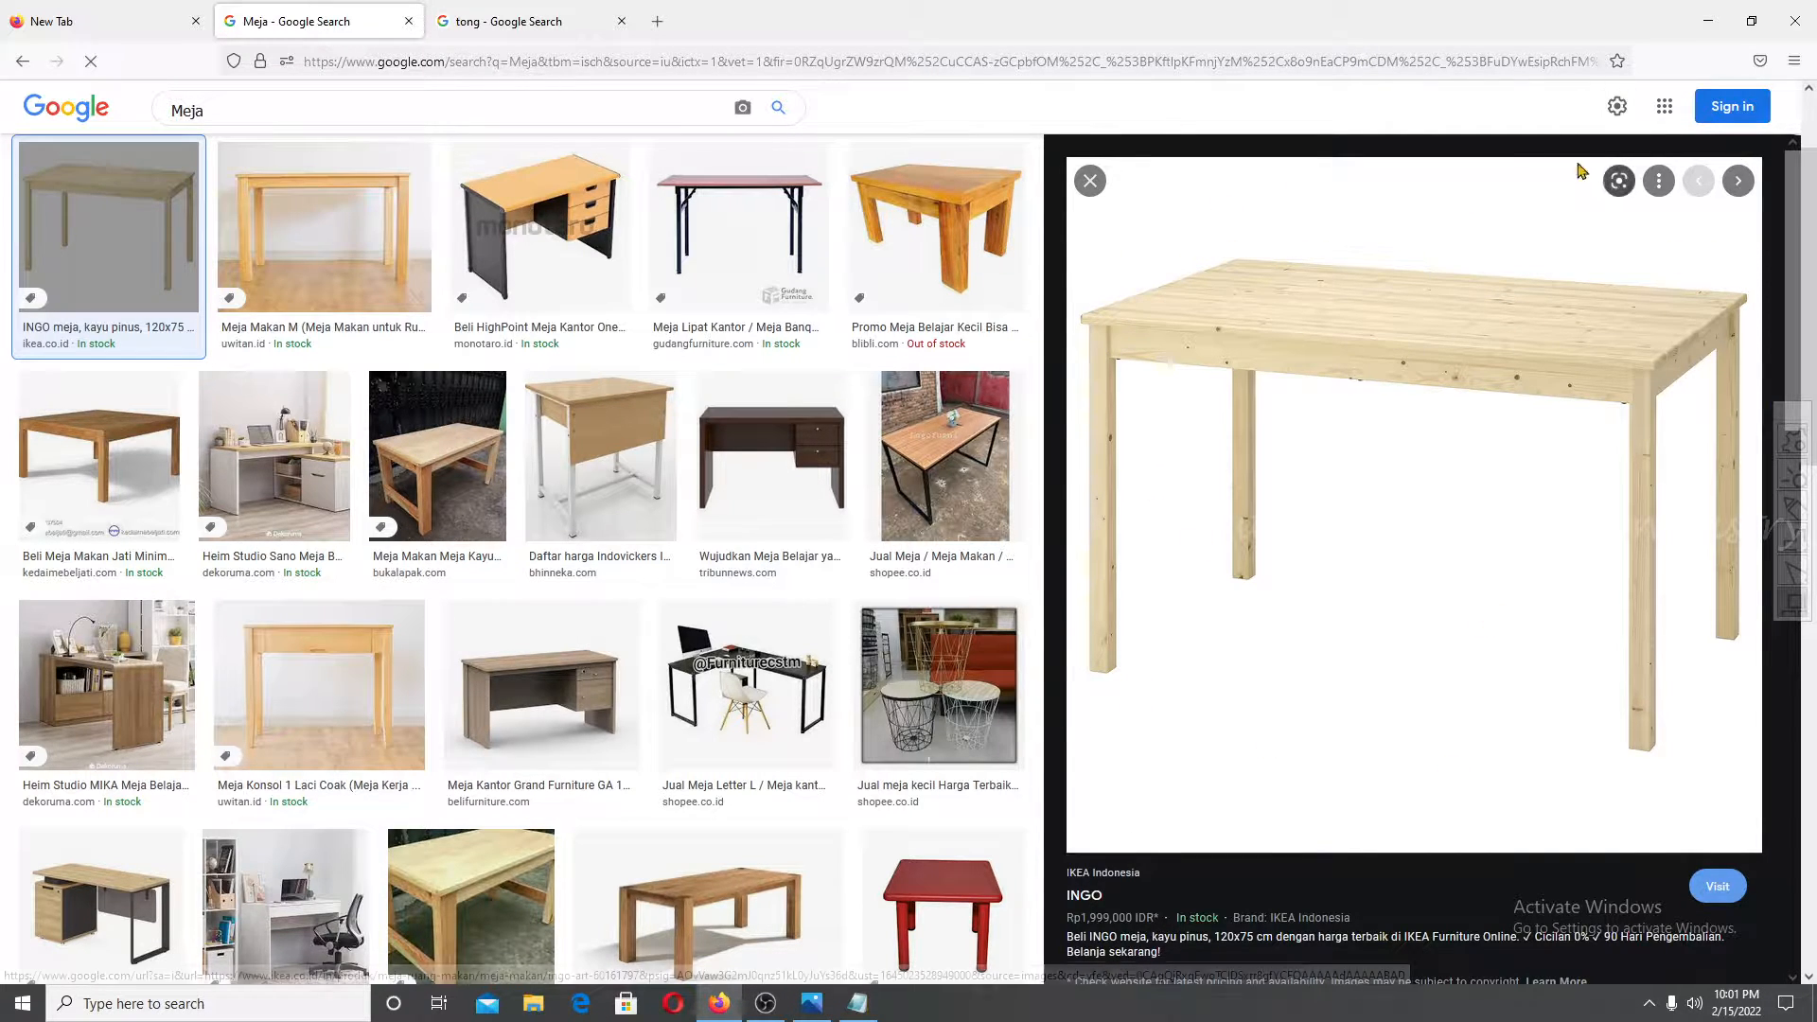
# Switch to Notepad and review the first note, about which basic Blender object to build the 3D object from.
pyautogui.click(857, 1002)
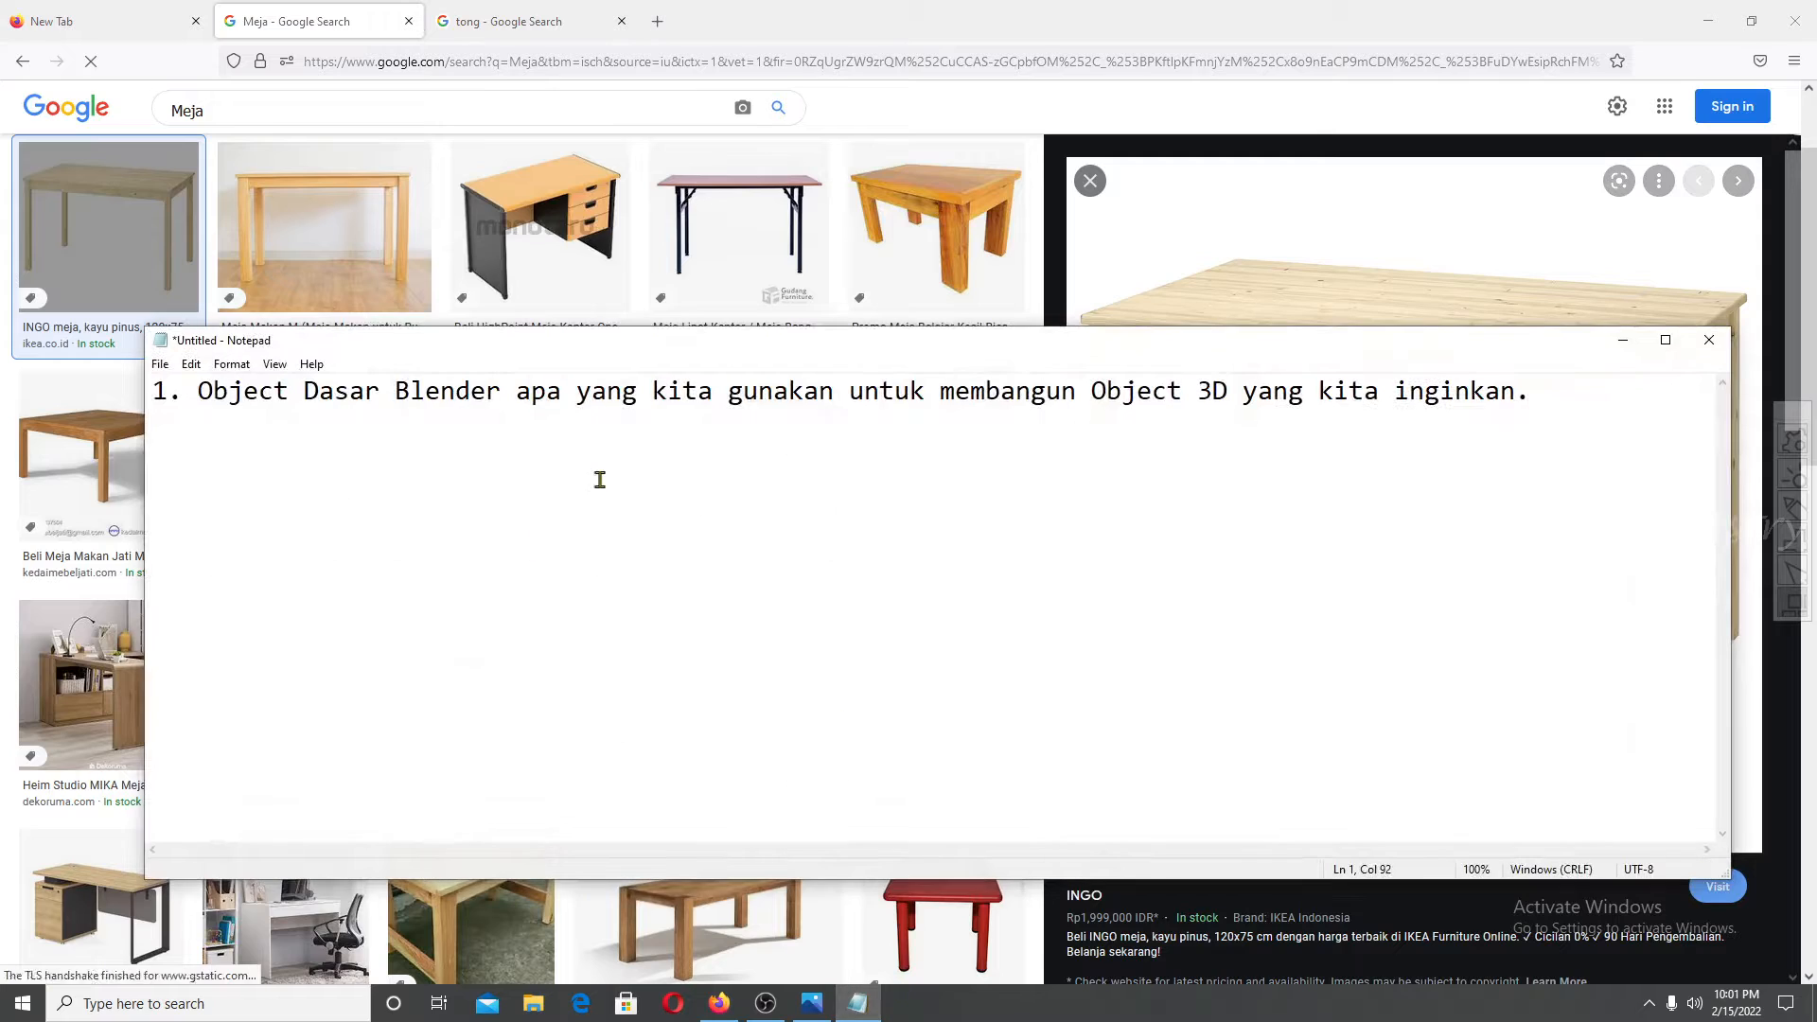
pyautogui.moveTo(227, 392); pyautogui.dragTo(500, 392)
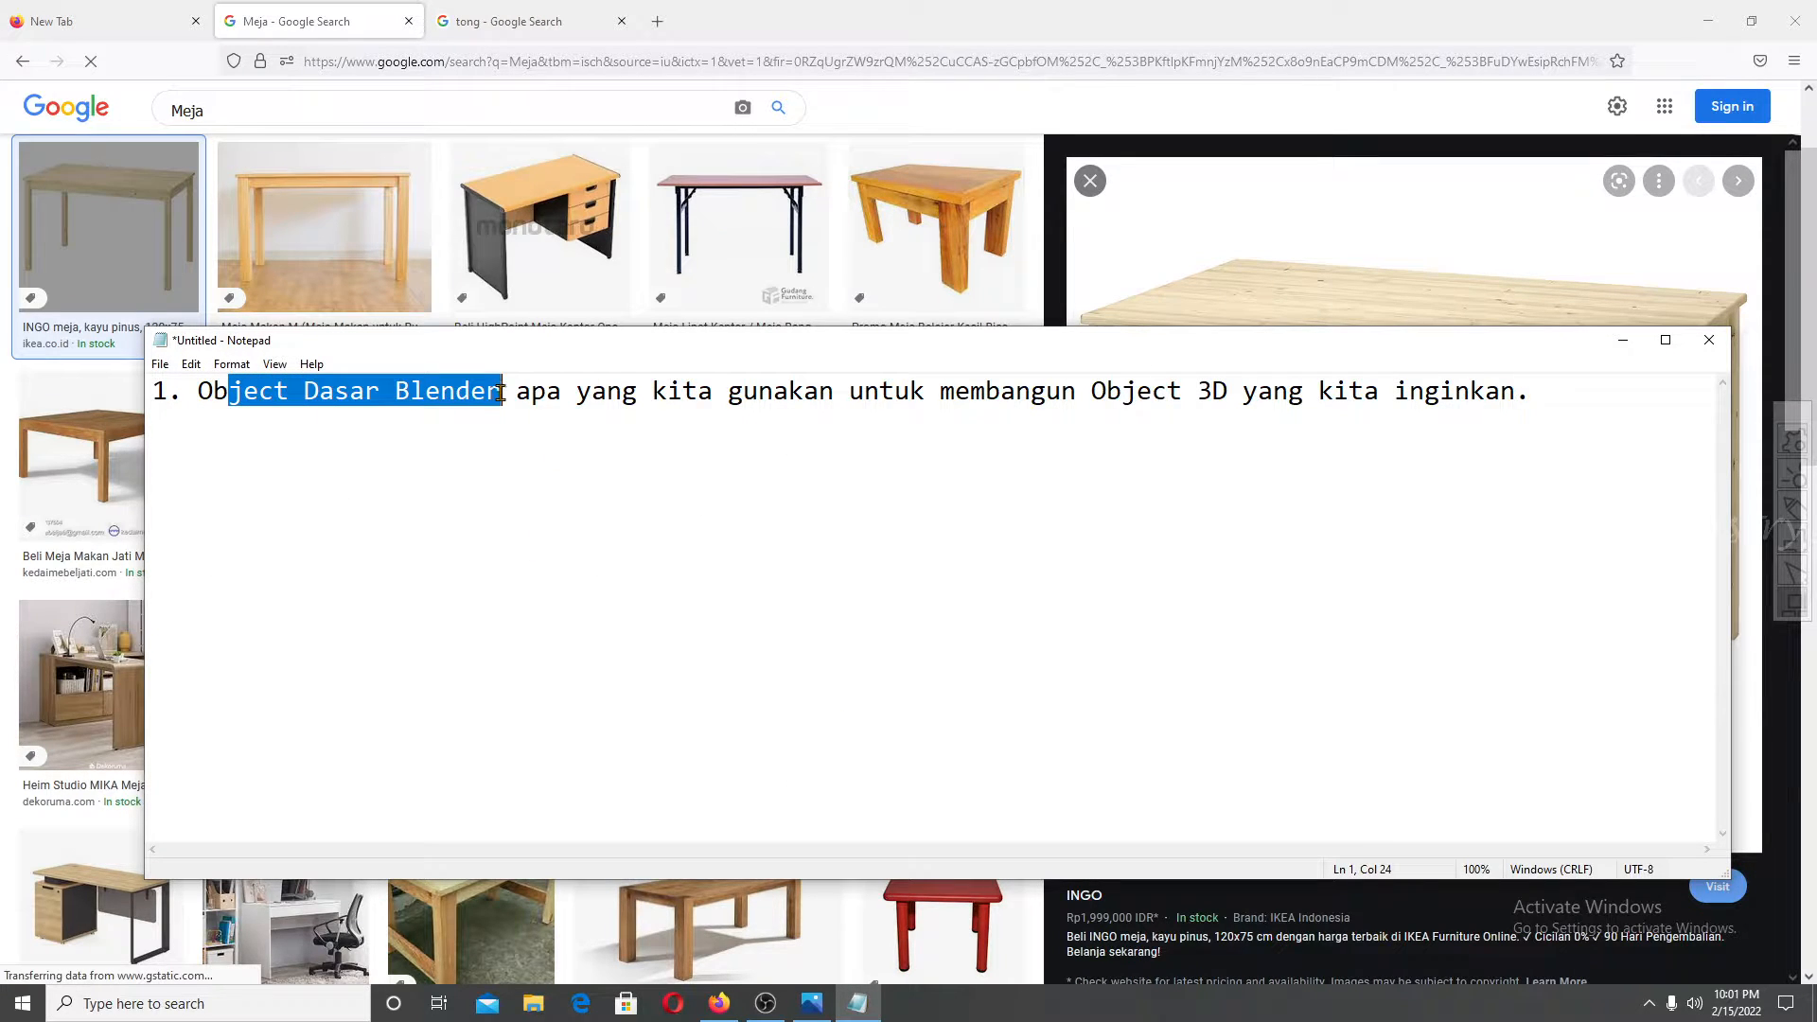
pyautogui.moveTo(258, 392); pyautogui.dragTo(1570, 406)
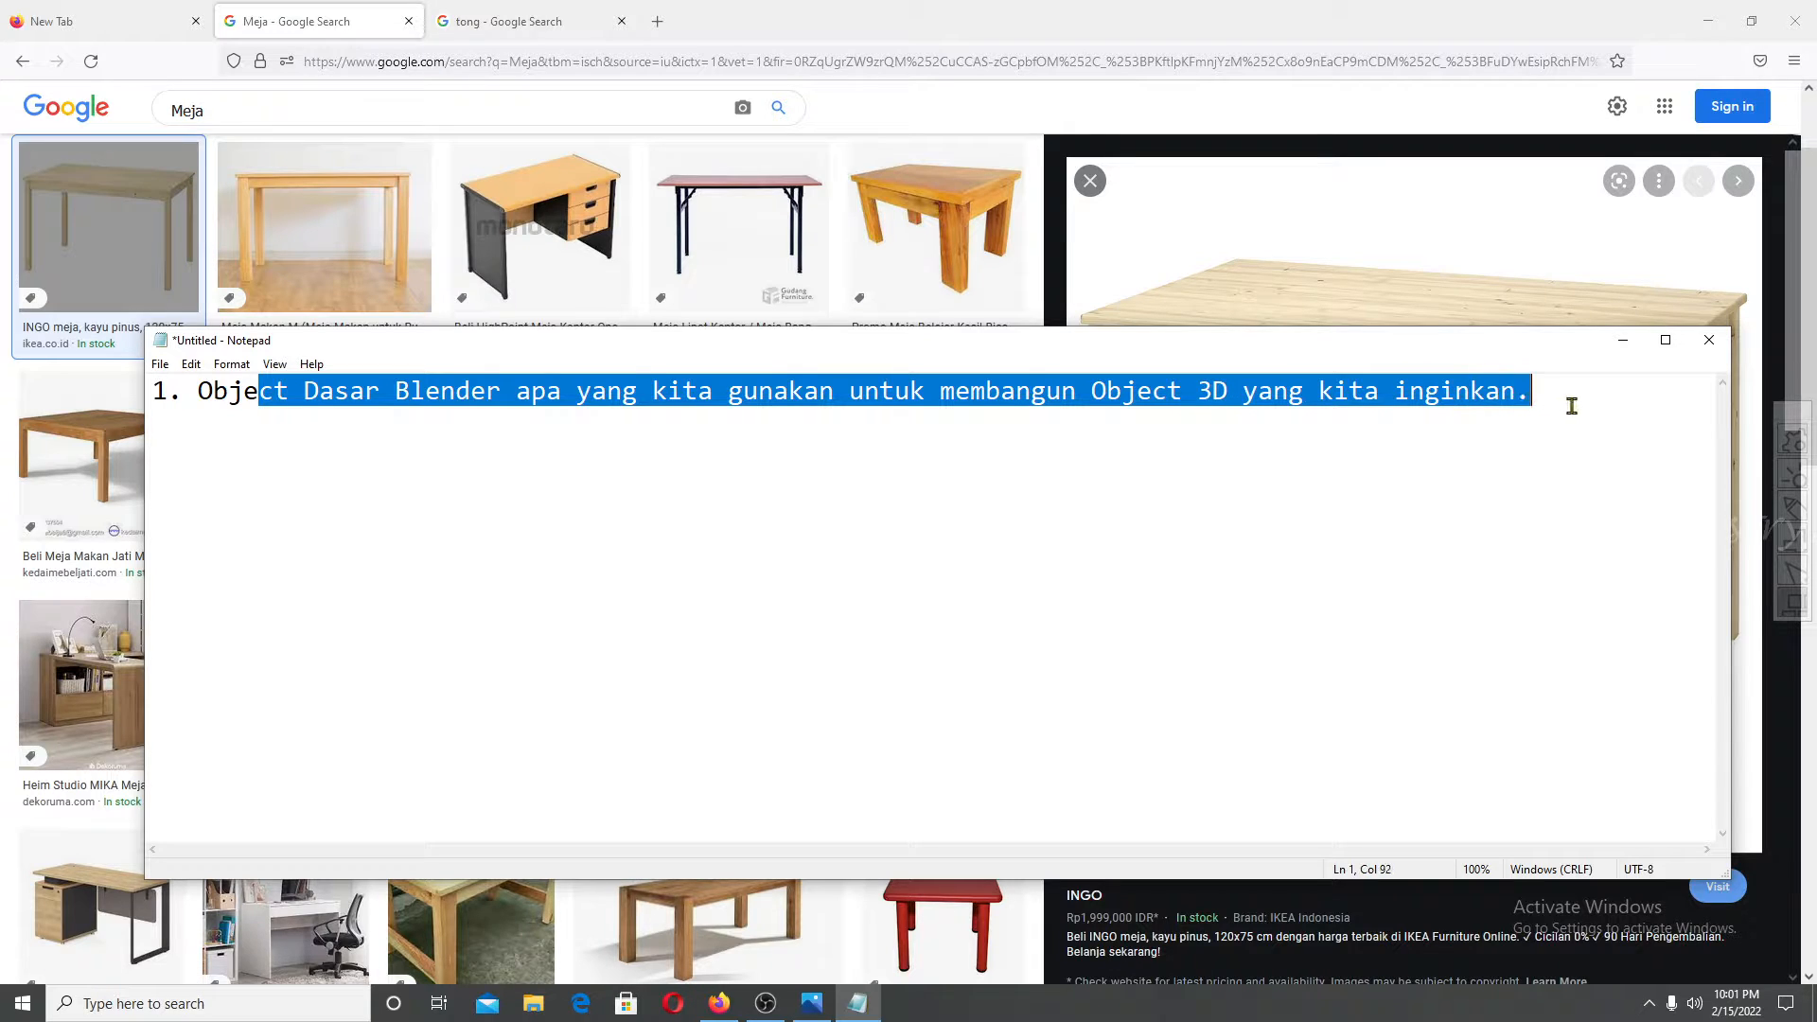
pyautogui.click(1570, 406)
pyautogui.click(1621, 340)
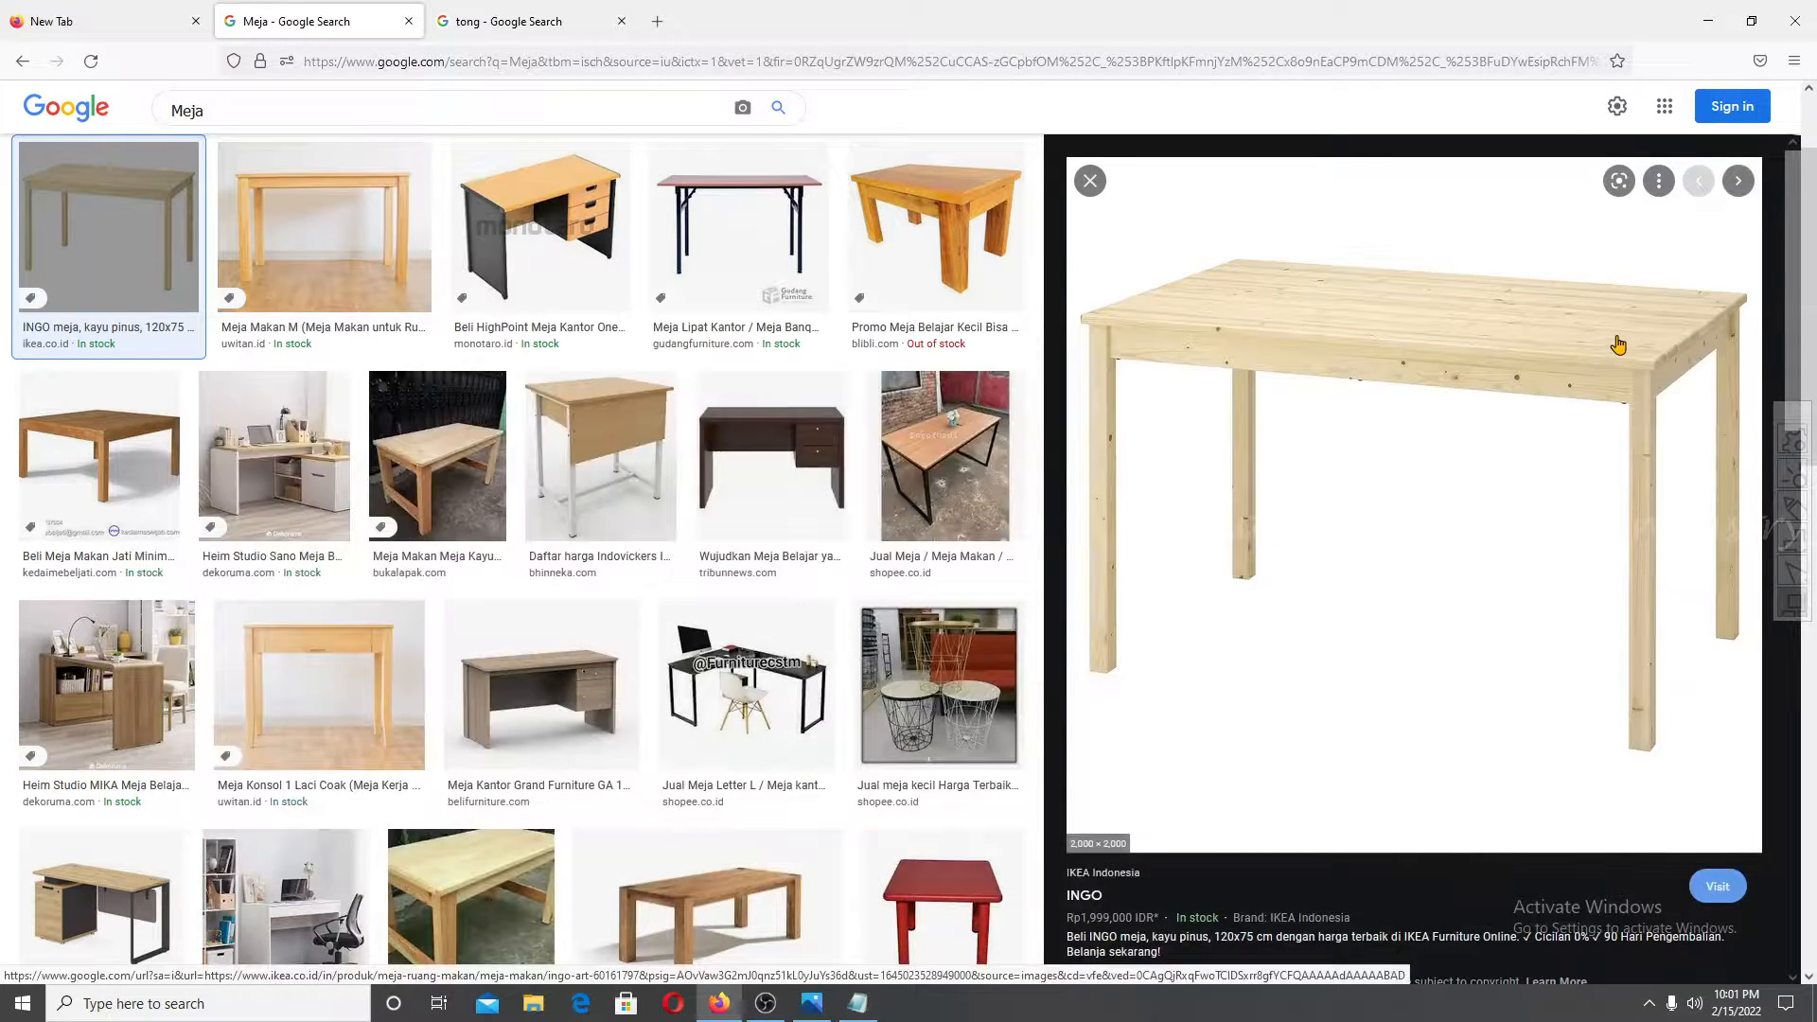
# Find and launch Blender, and dismiss its splash screen to reach the default cube scene.
pyautogui.click(5, 1008)
pyautogui.write('blen')
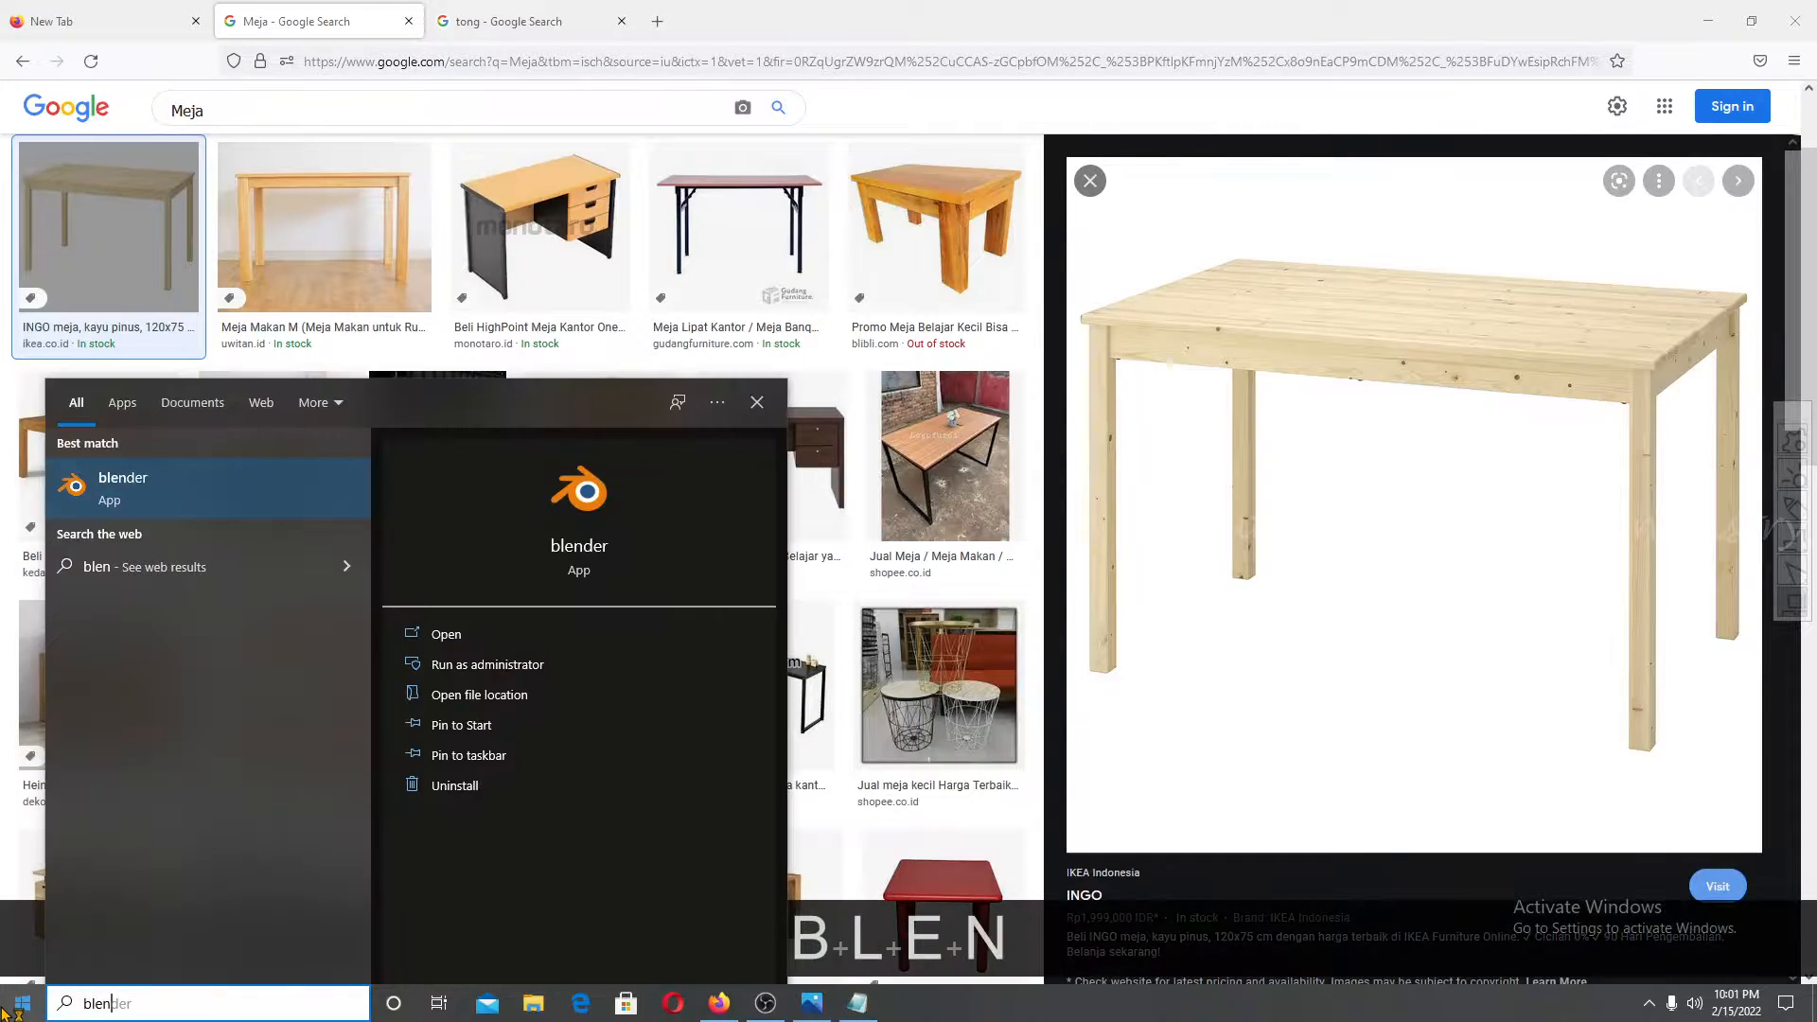
pyautogui.write('der')
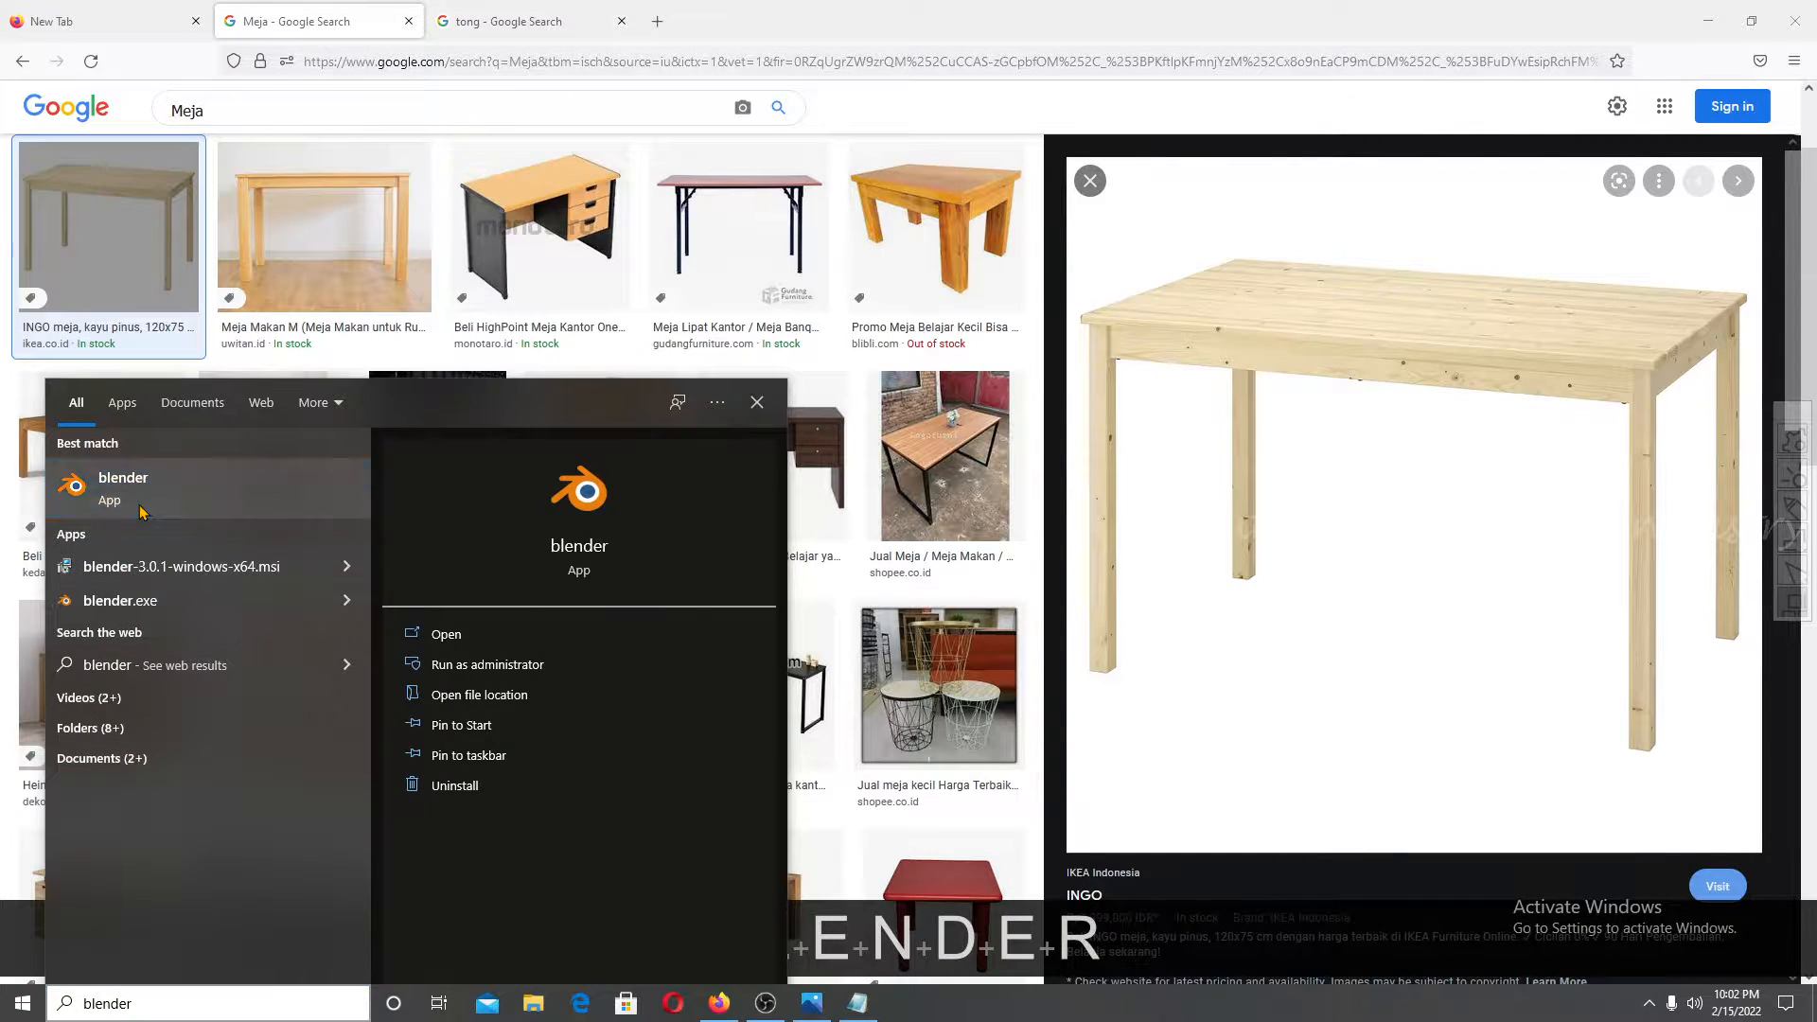
pyautogui.click(140, 512)
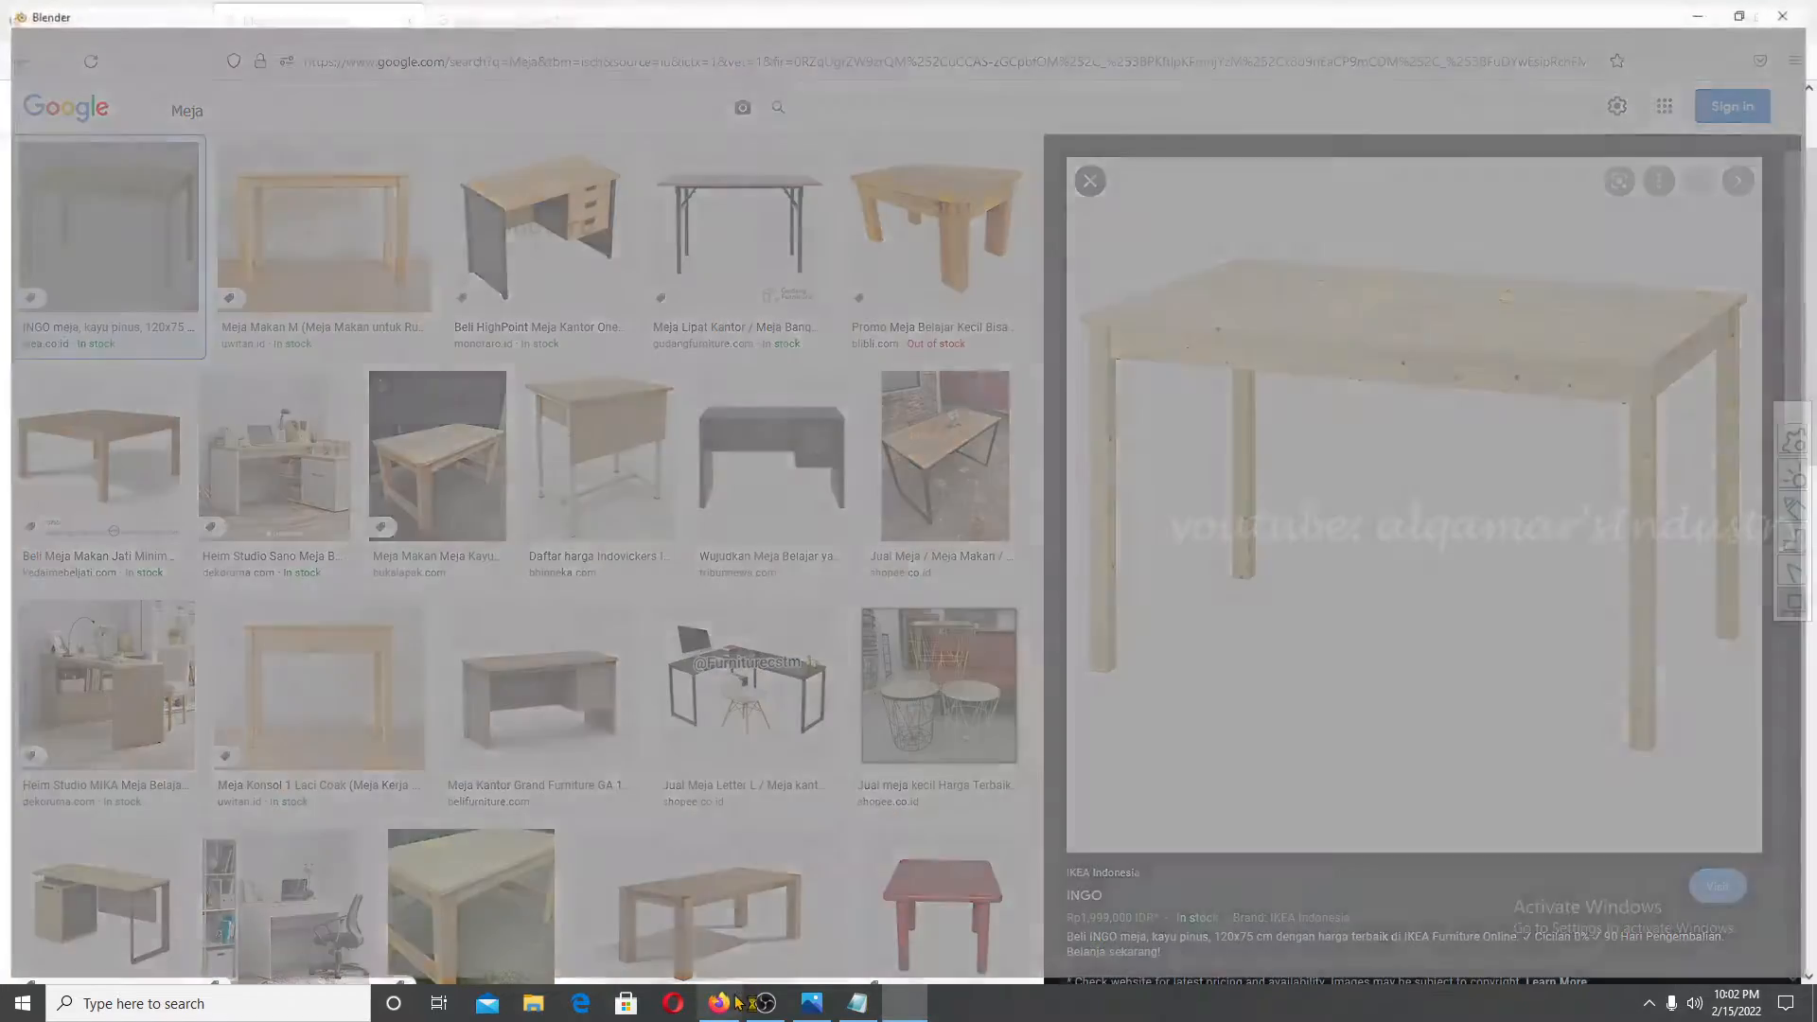
pyautogui.moveTo(737, 1002)
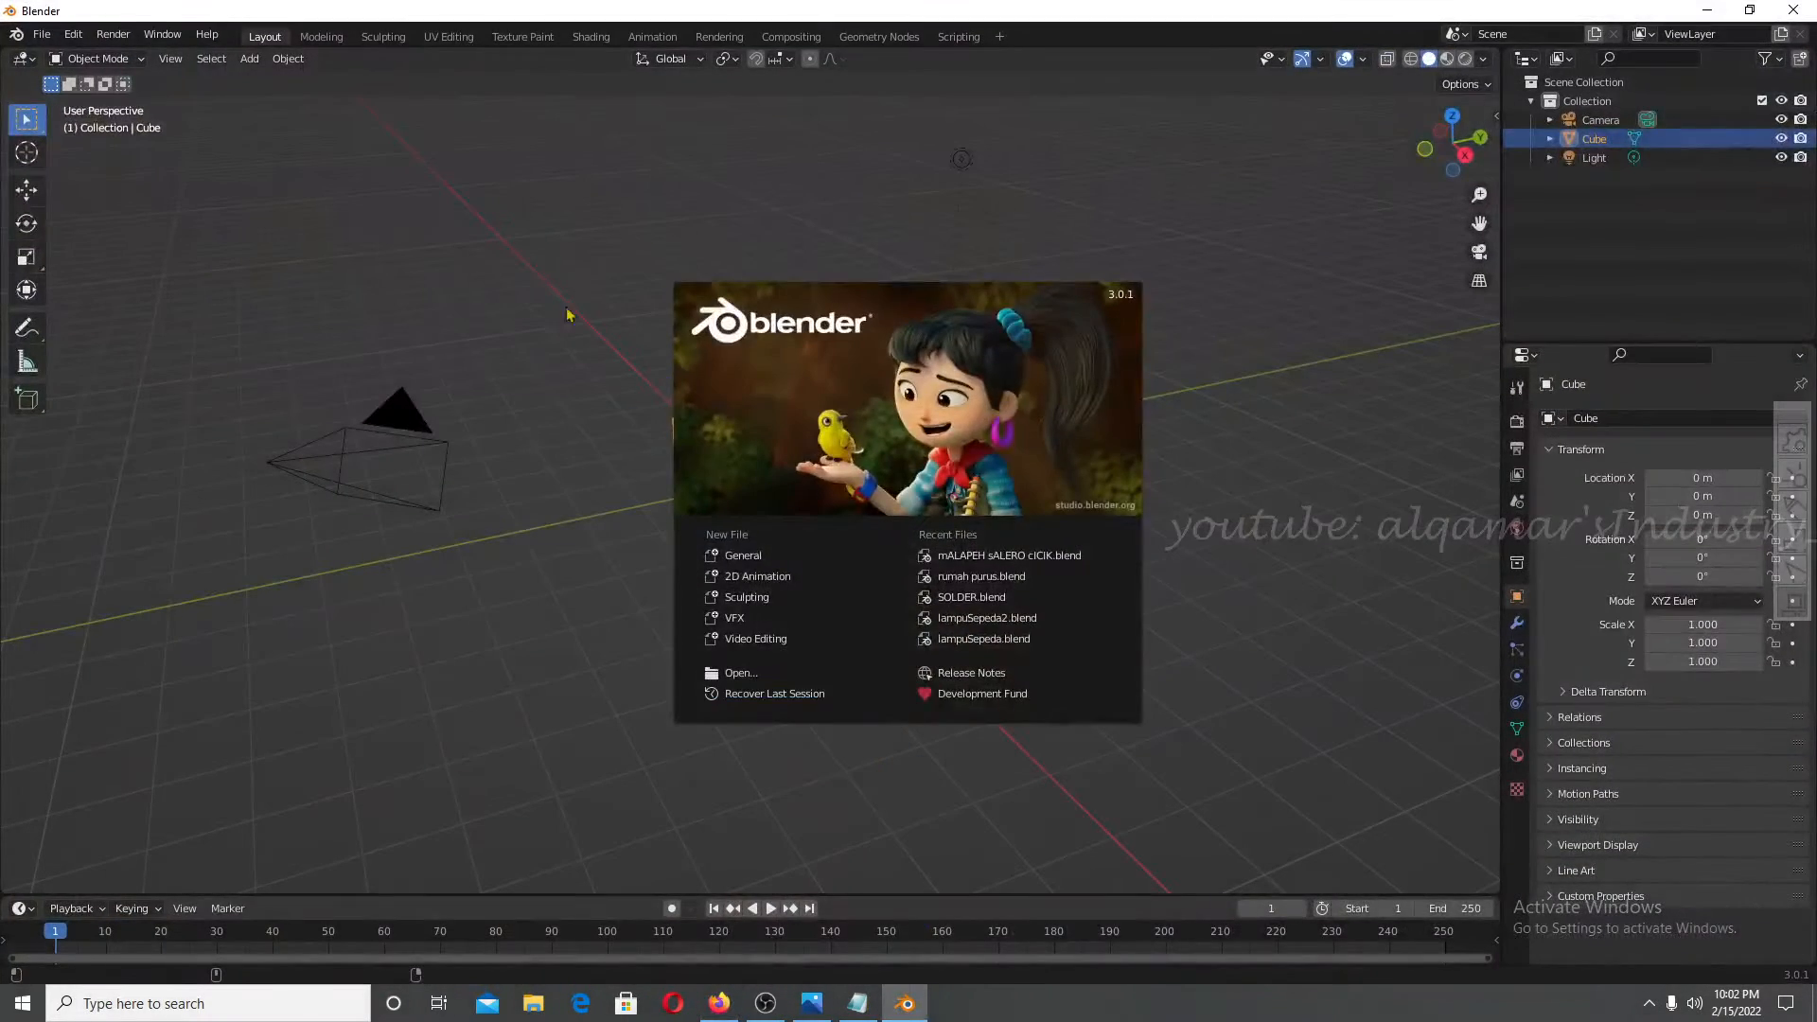
pyautogui.click(549, 304)
# Check the Cycles render device settings in the preferences and put the preferences window away.
pyautogui.click(75, 35)
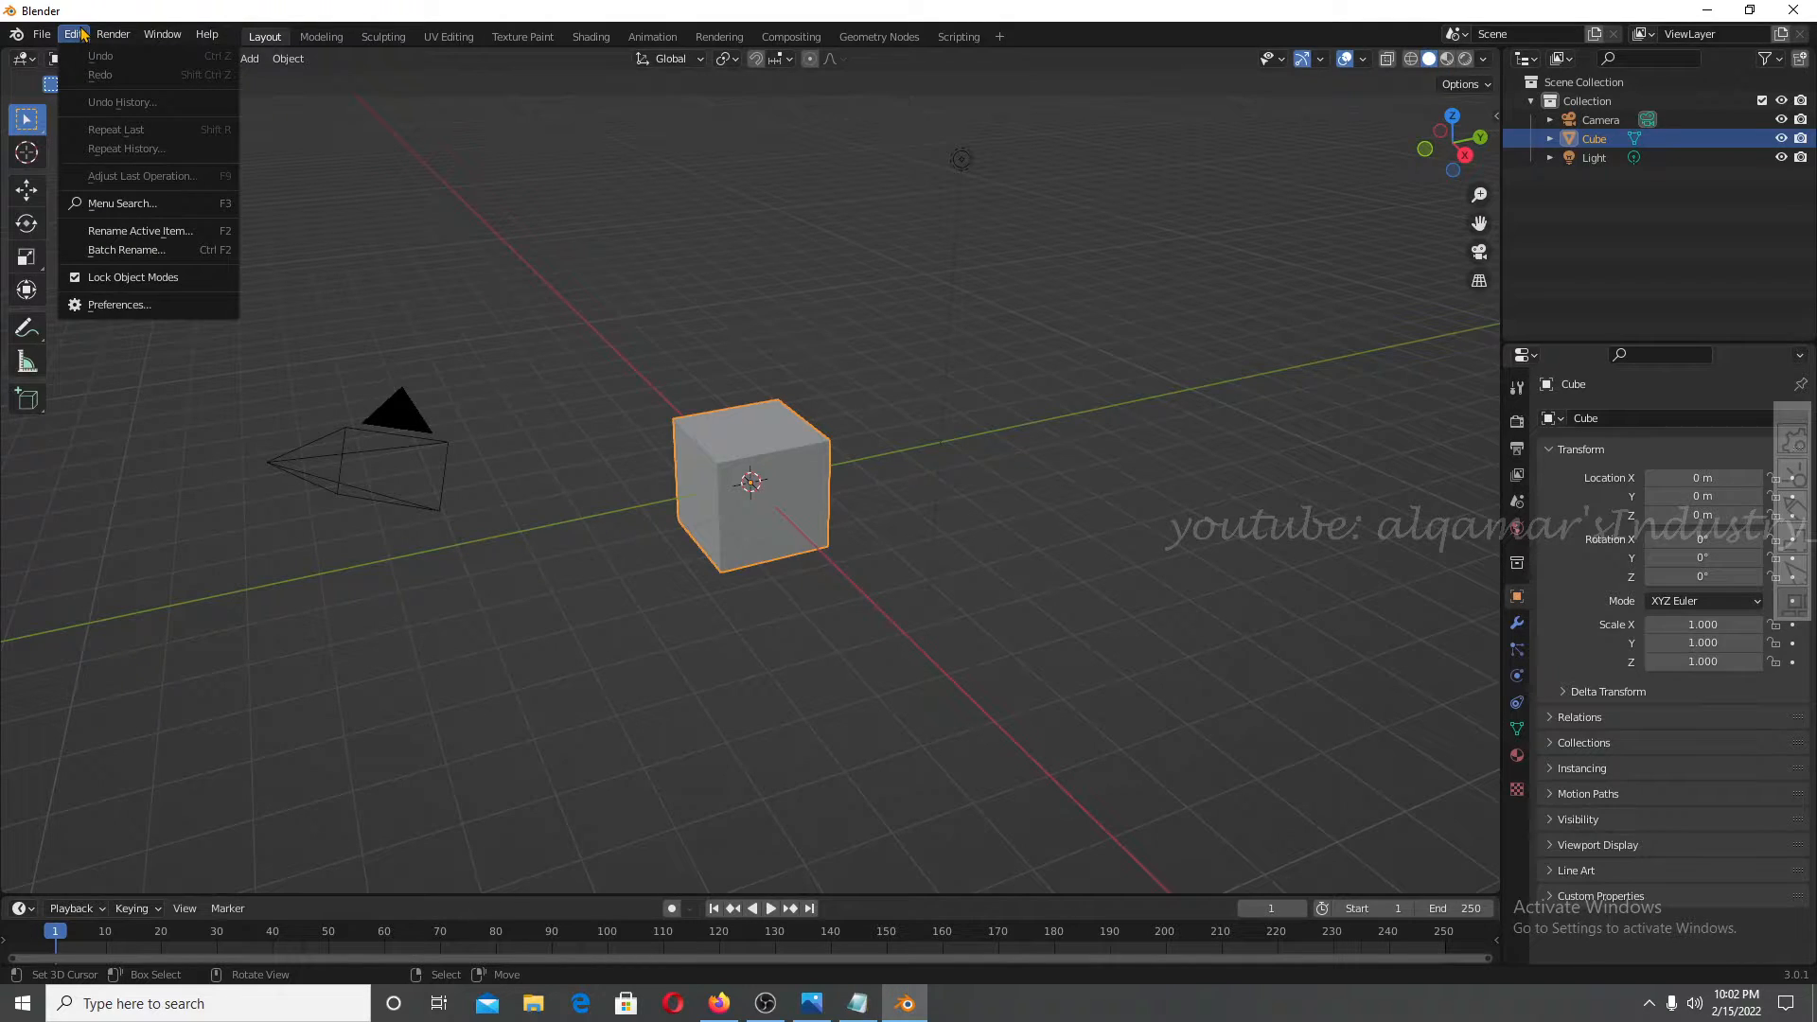
pyautogui.click(132, 305)
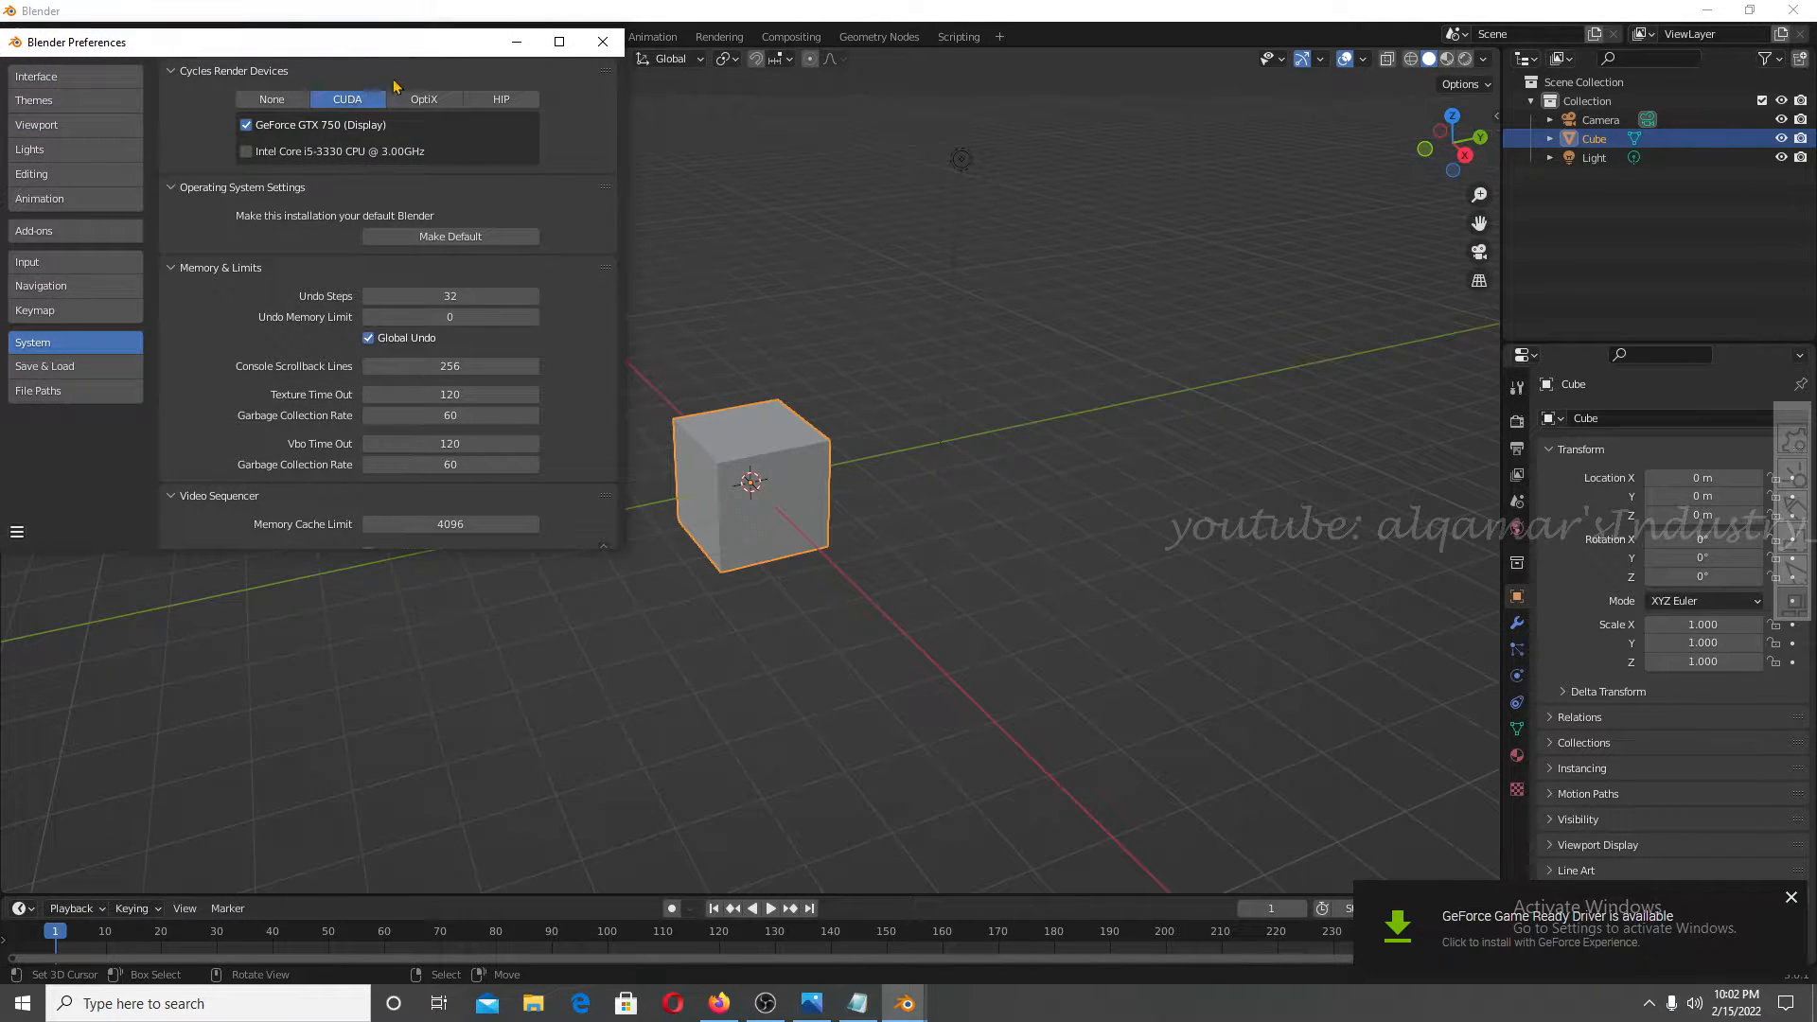
pyautogui.click(516, 38)
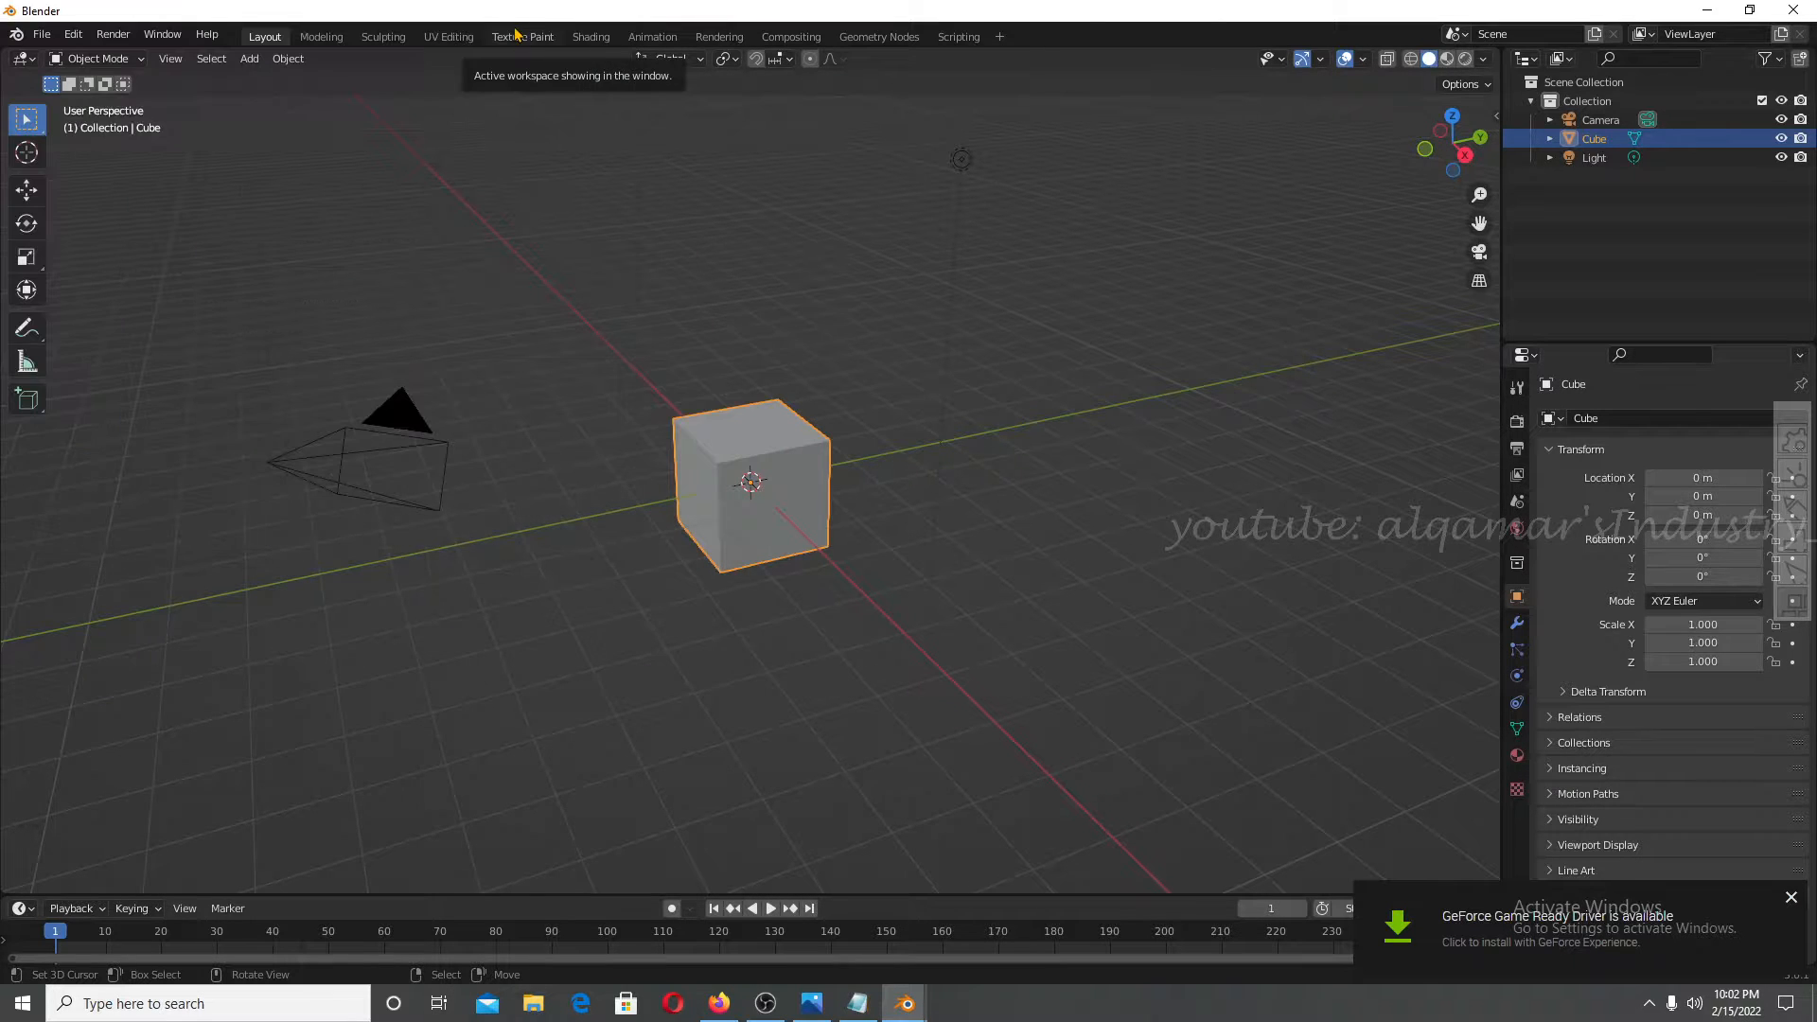
pyautogui.moveTo(993, 371); pyautogui.dragTo(945, 402, button='middle')
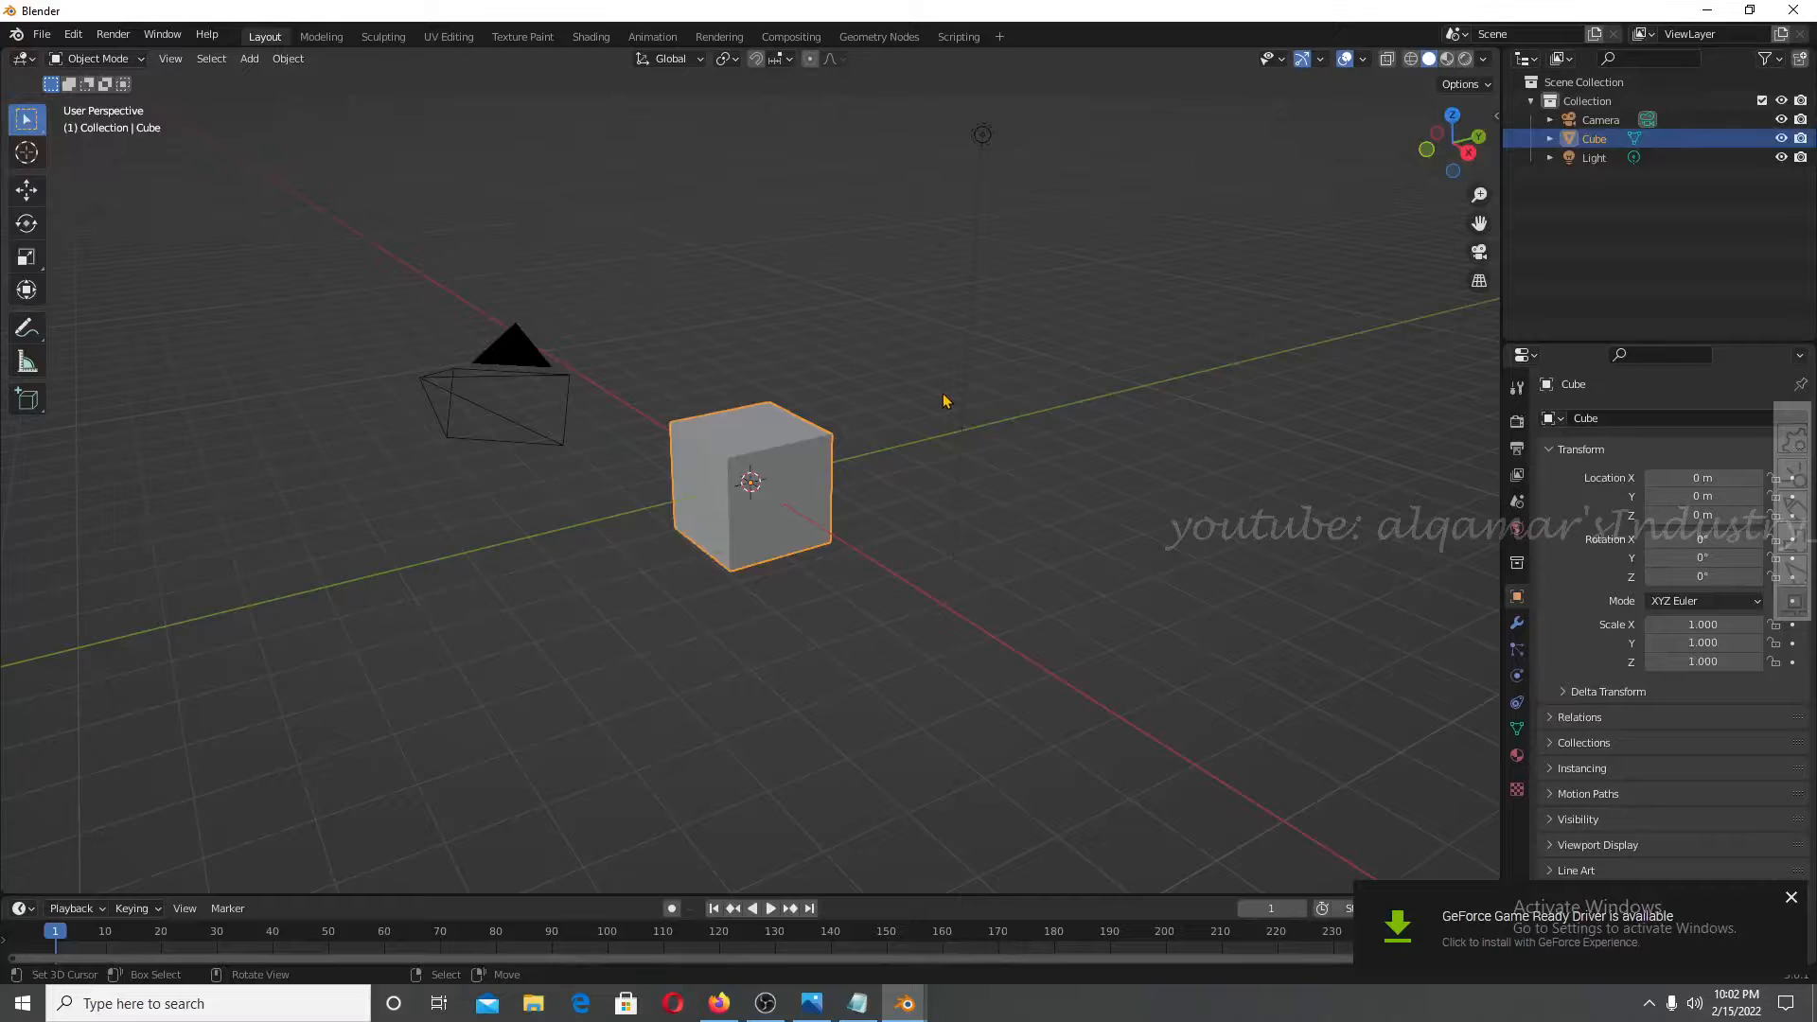
pyautogui.scroll(2, 944, 401)
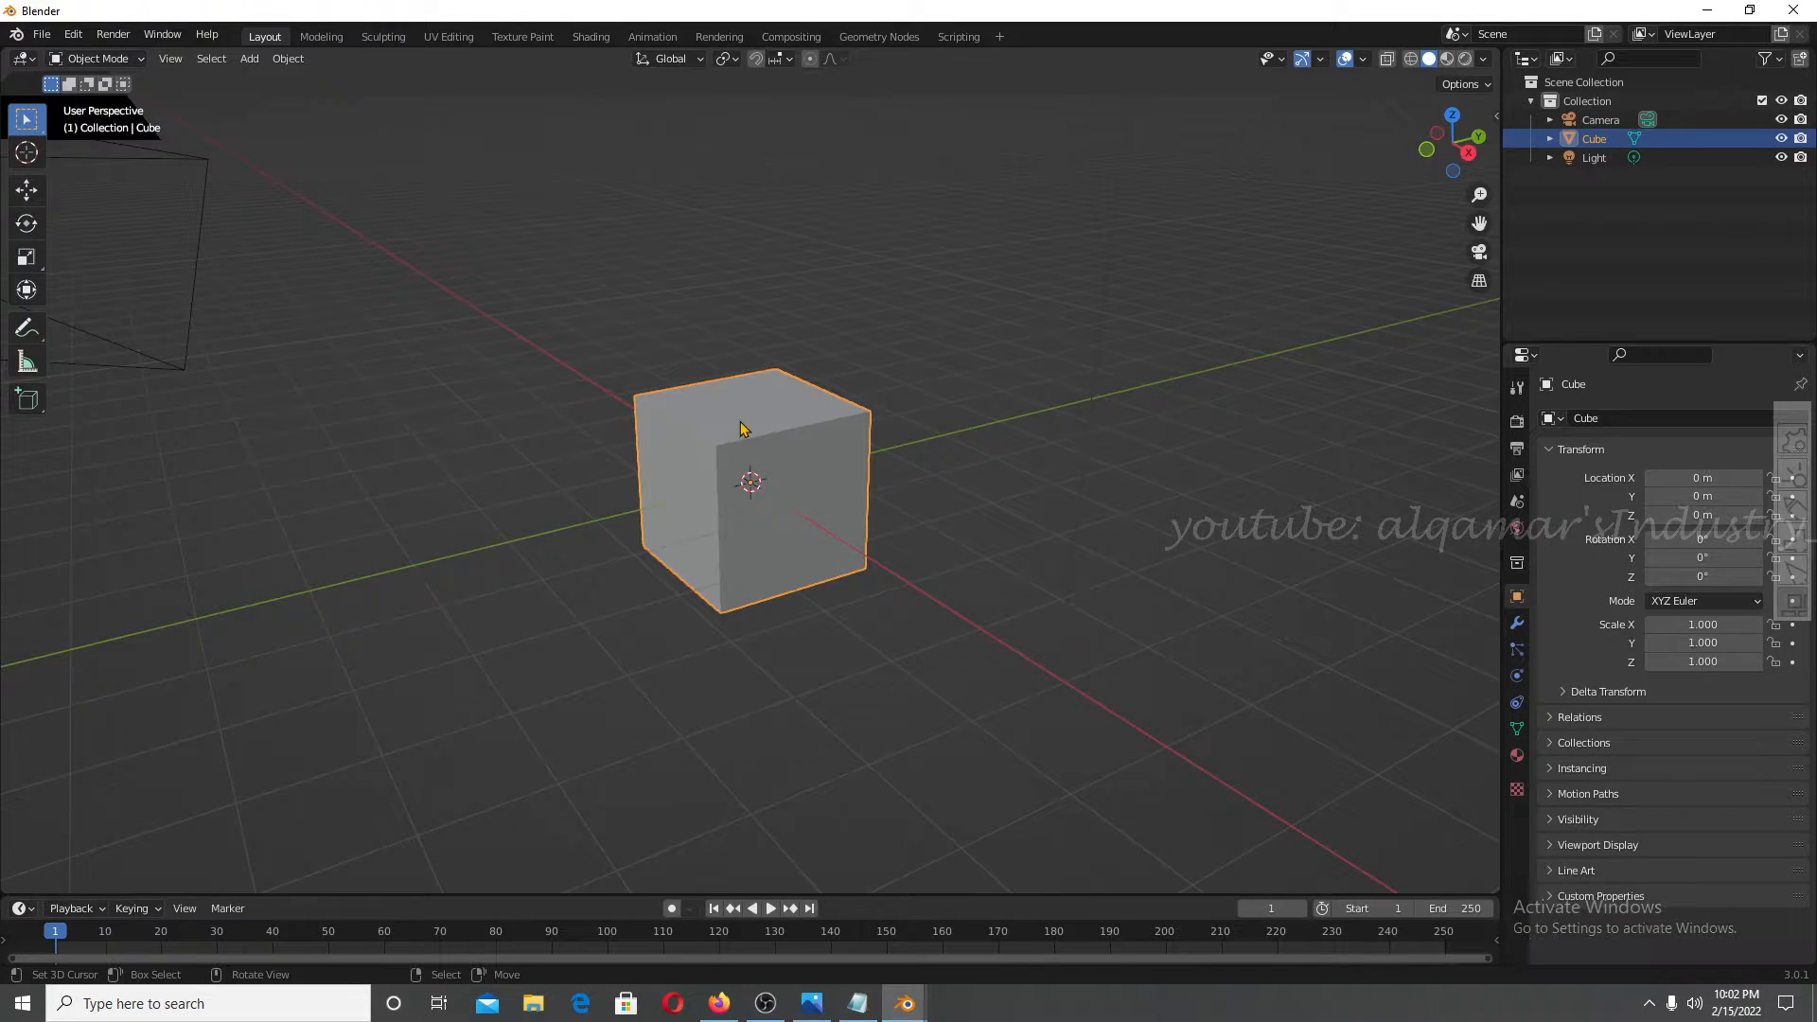
pyautogui.moveTo(891, 443); pyautogui.dragTo(932, 462, button='middle')
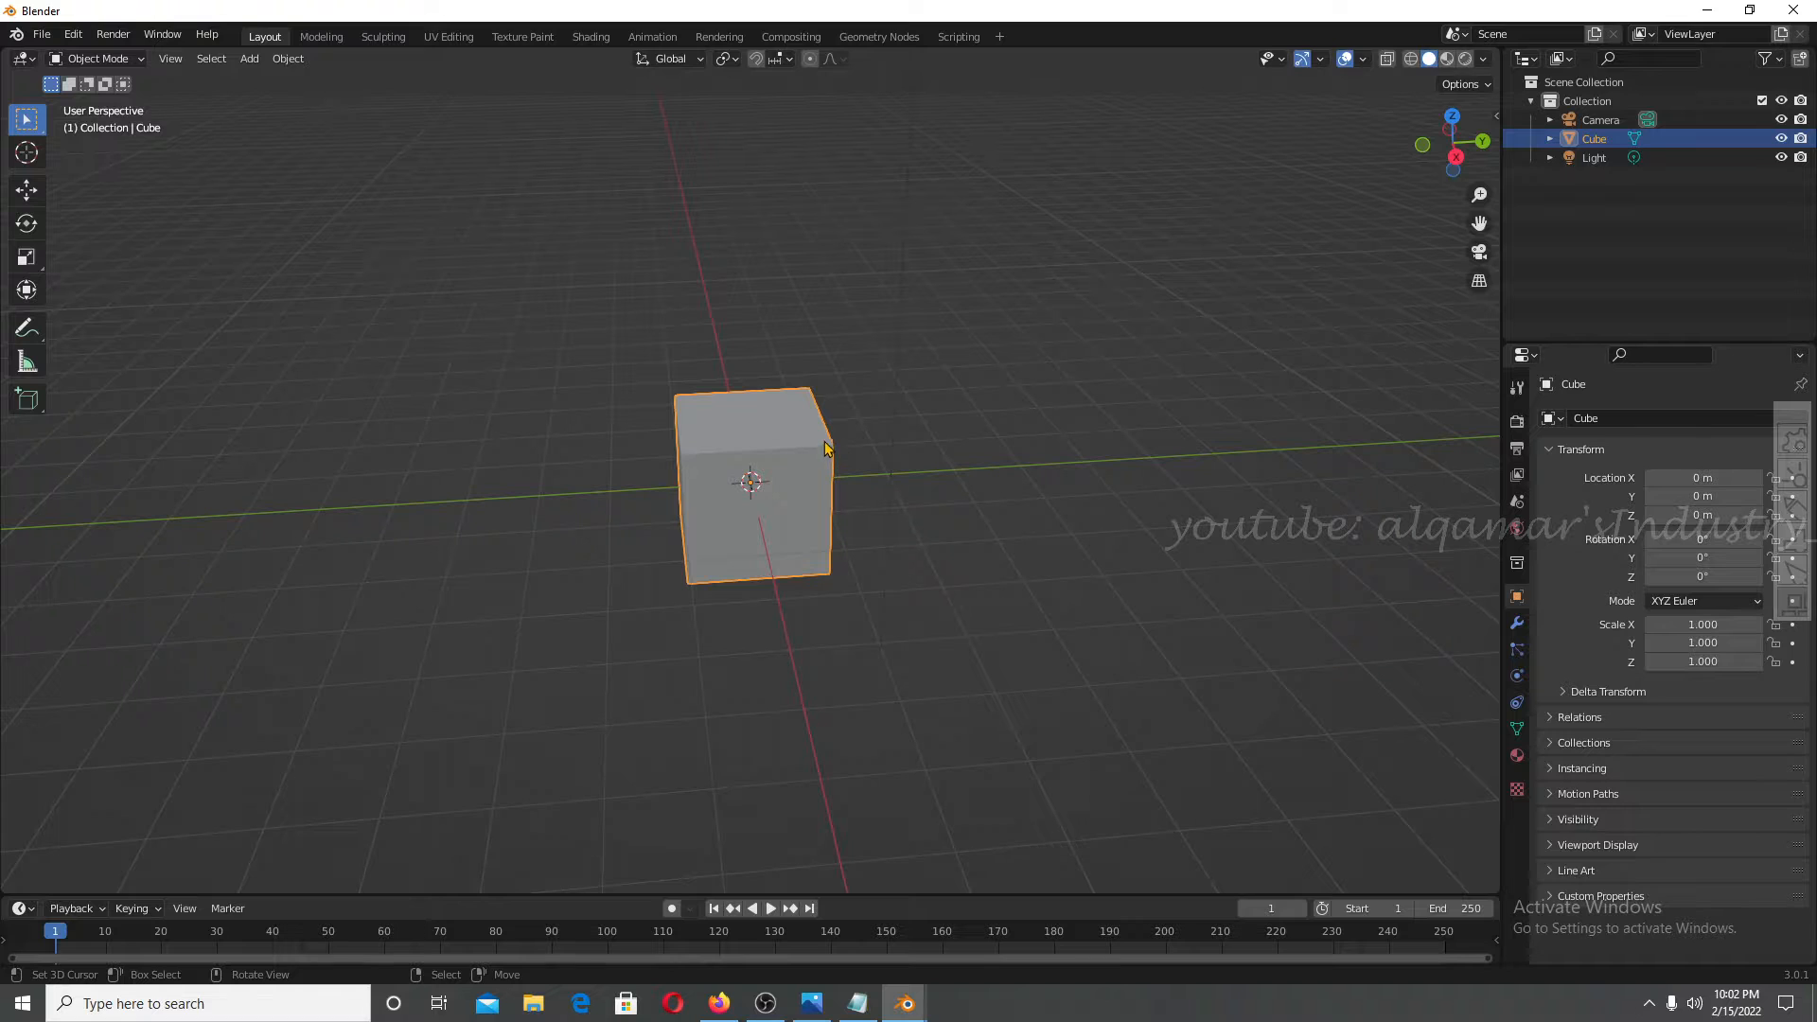
pyautogui.moveTo(823, 449)
pyautogui.mouseDown(button='middle')
pyautogui.moveTo(811, 435)
pyautogui.moveTo(820, 460)
pyautogui.mouseUp(button='middle')
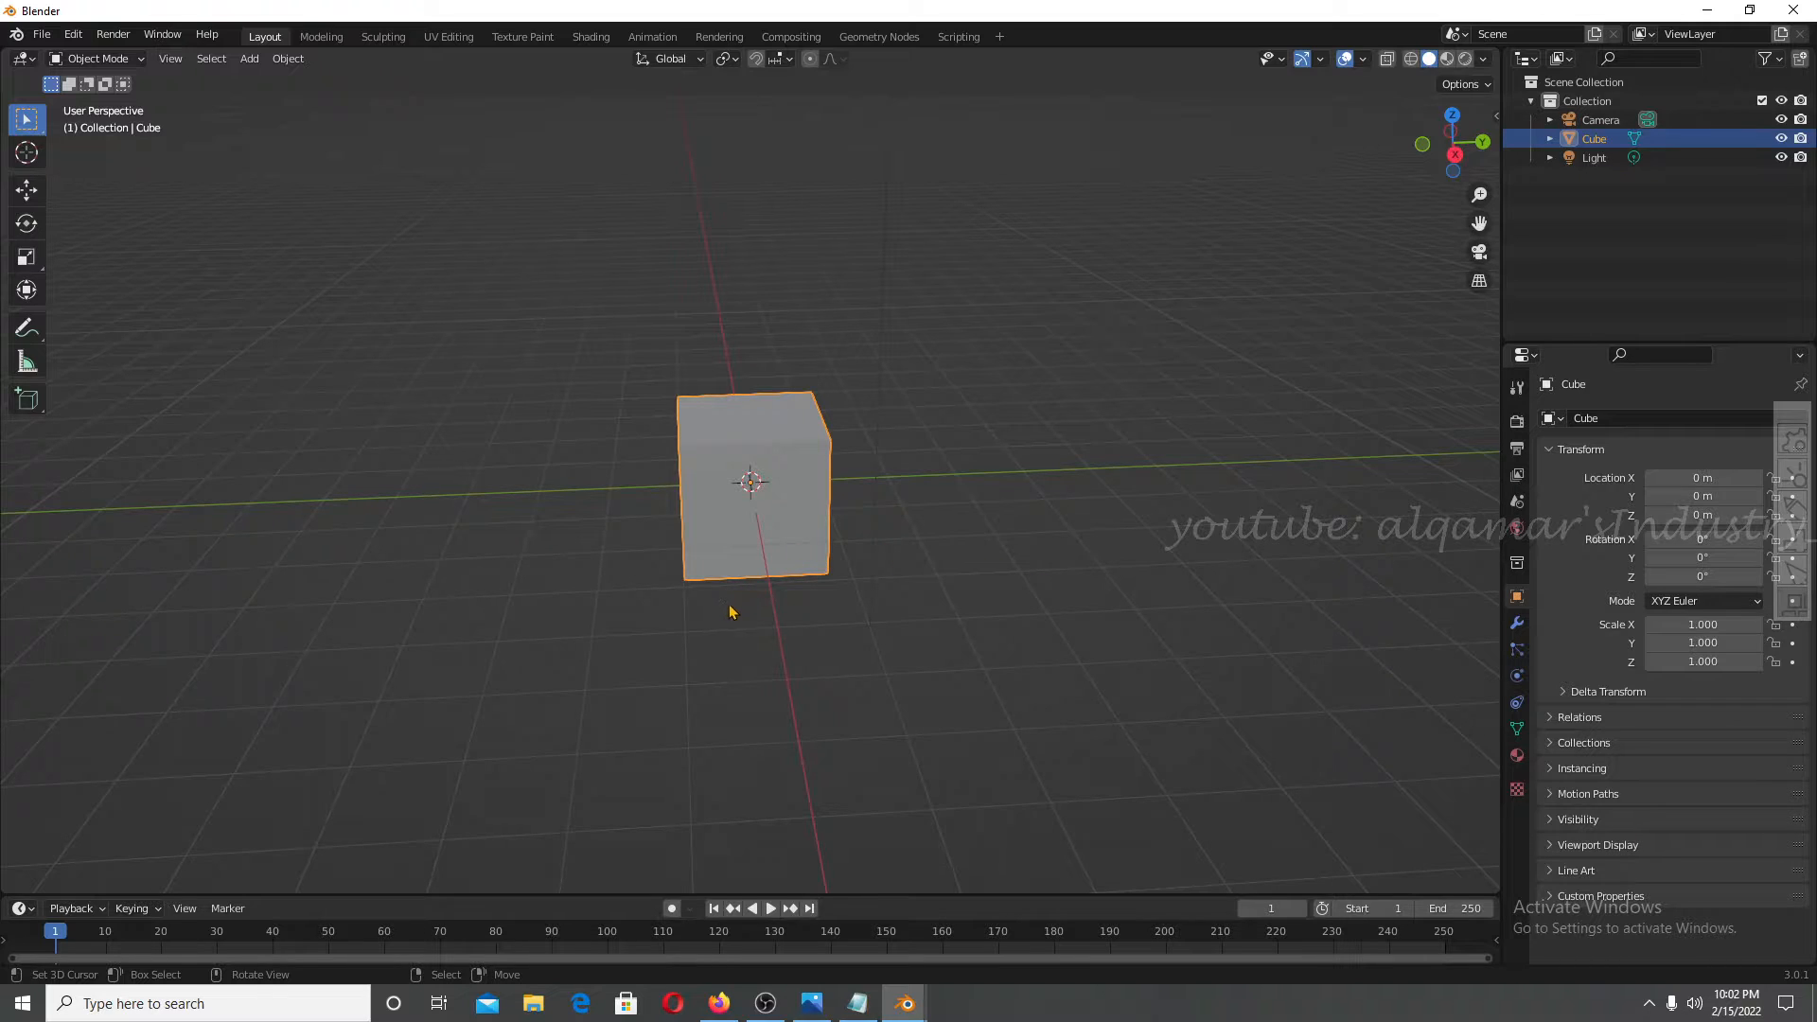
# Add a cone mesh and move it along the X axis to about -3.87 m, clear of the cube.
pyautogui.hotkey('shift', 'a')
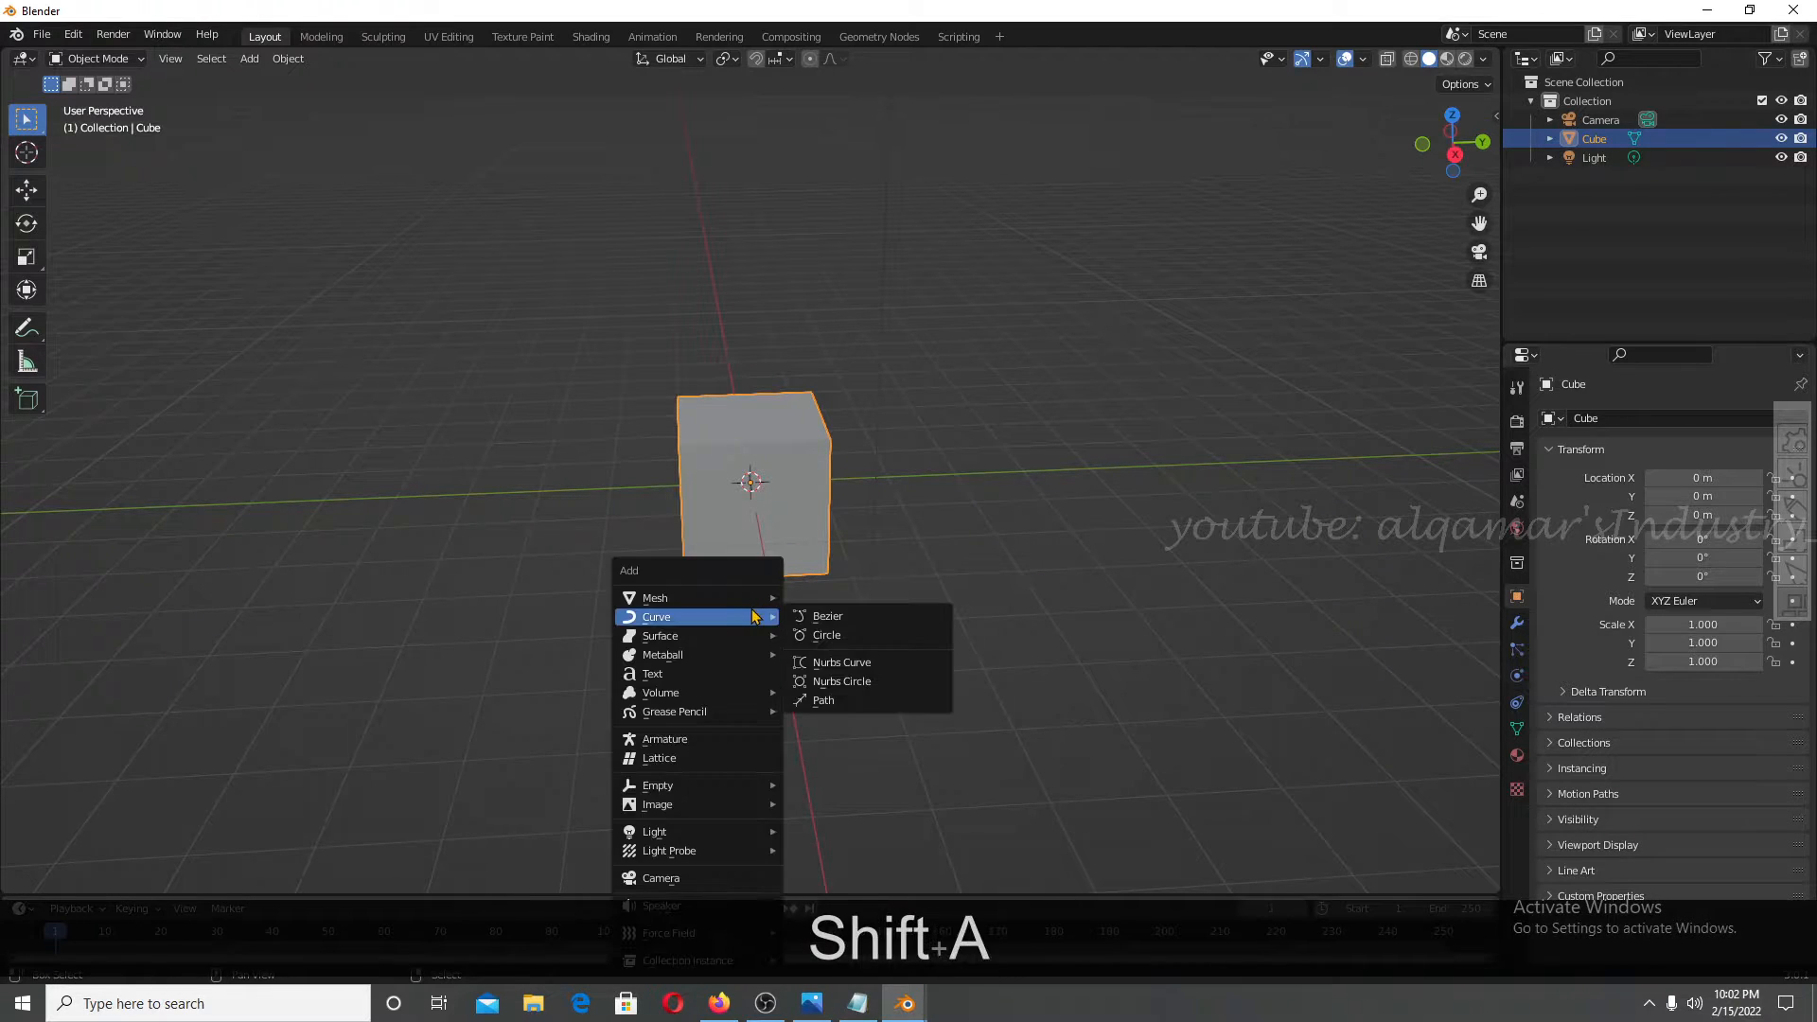
pyautogui.moveTo(731, 603)
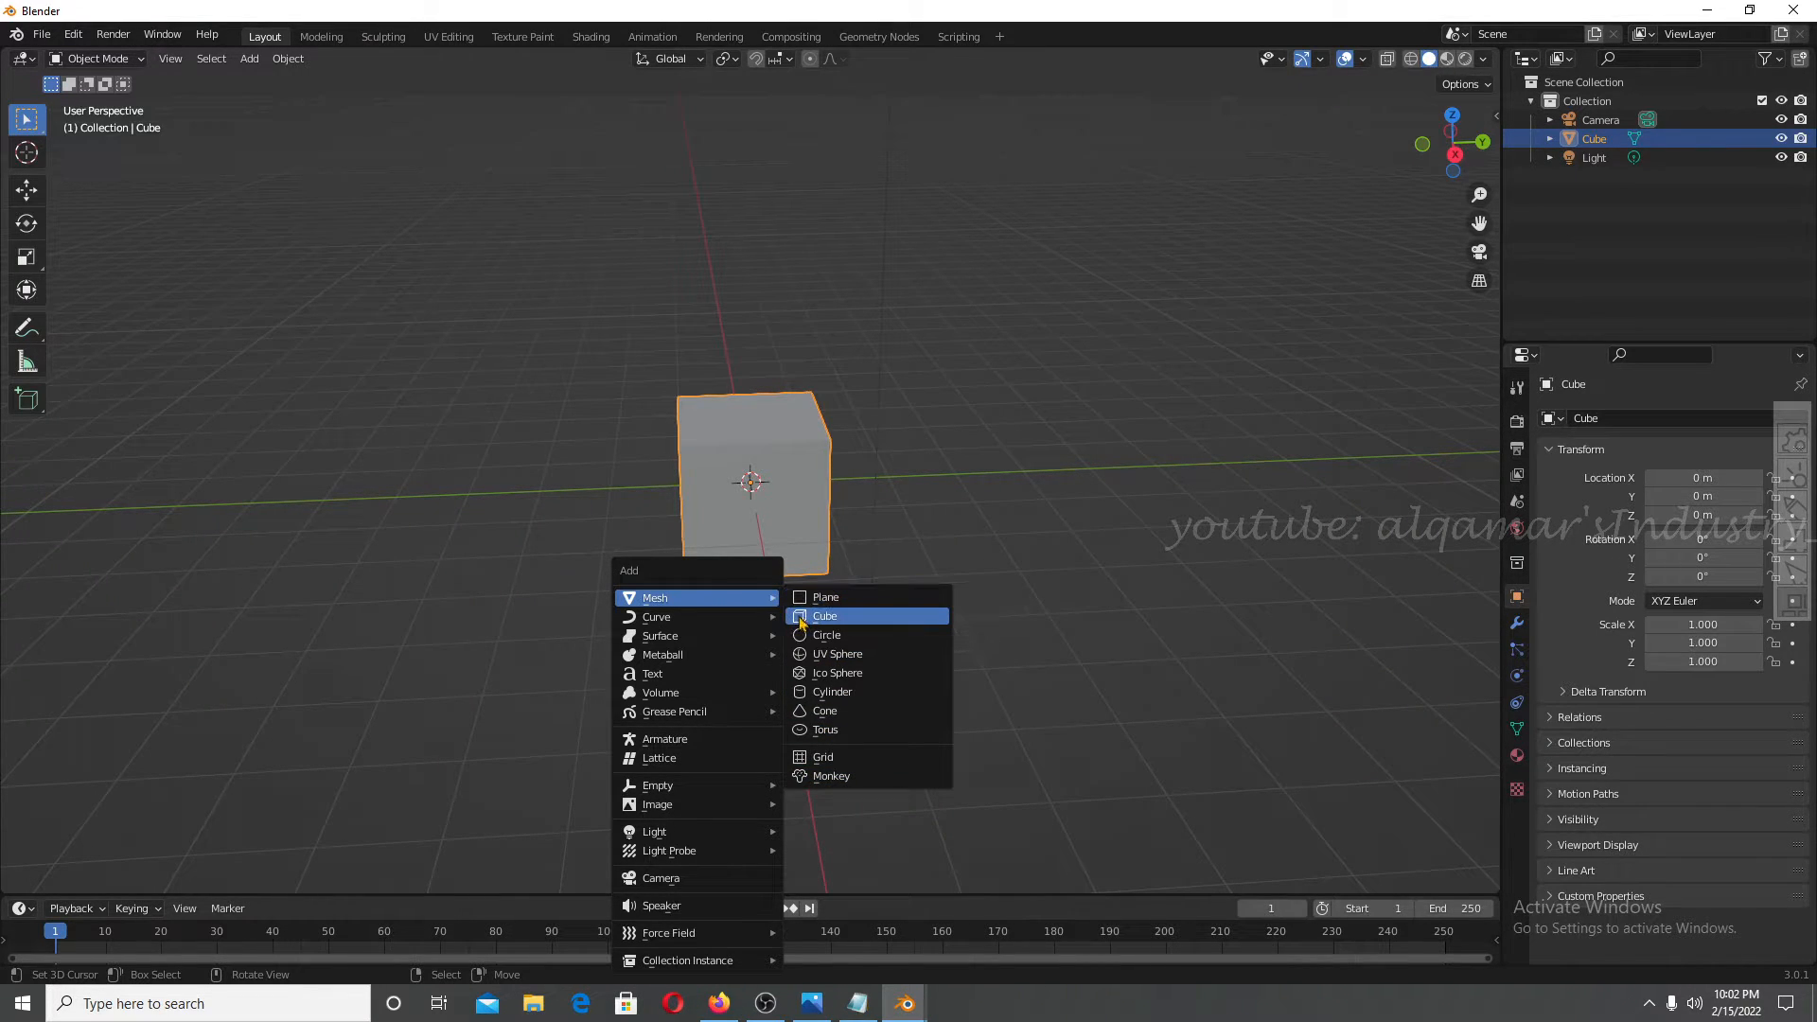
pyautogui.click(828, 715)
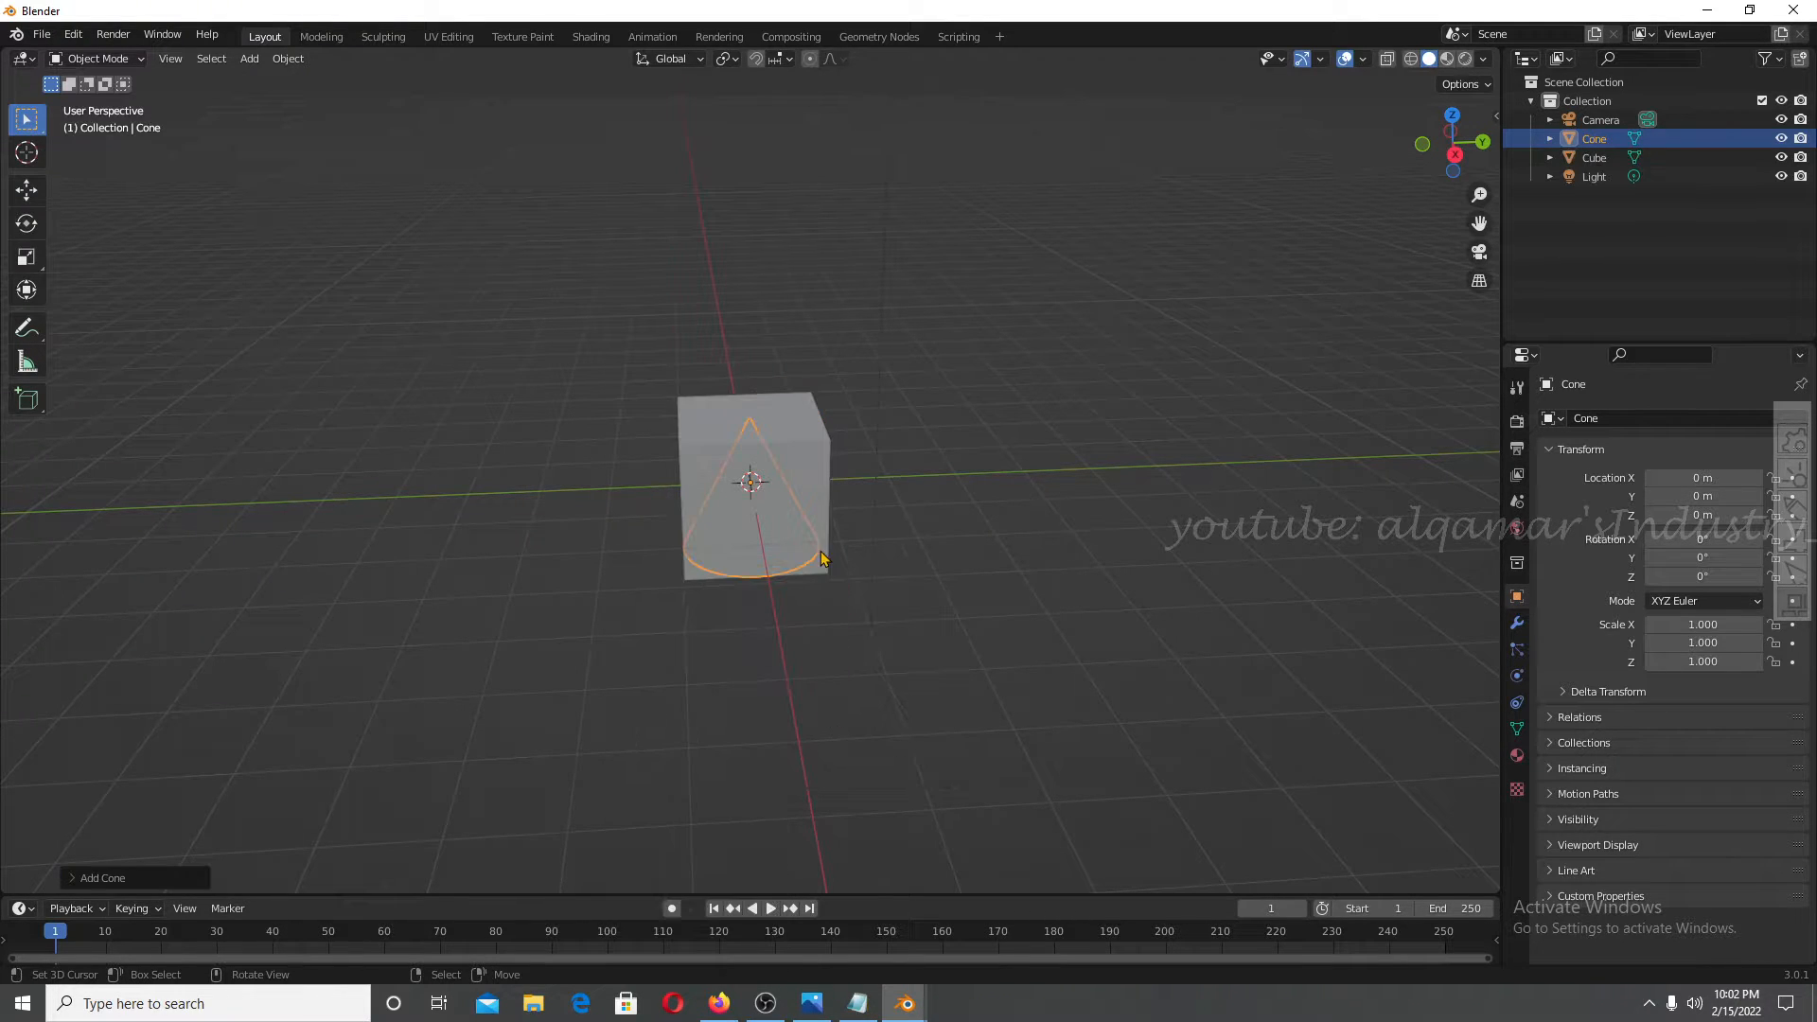
pyautogui.press('g')
pyautogui.press('x')
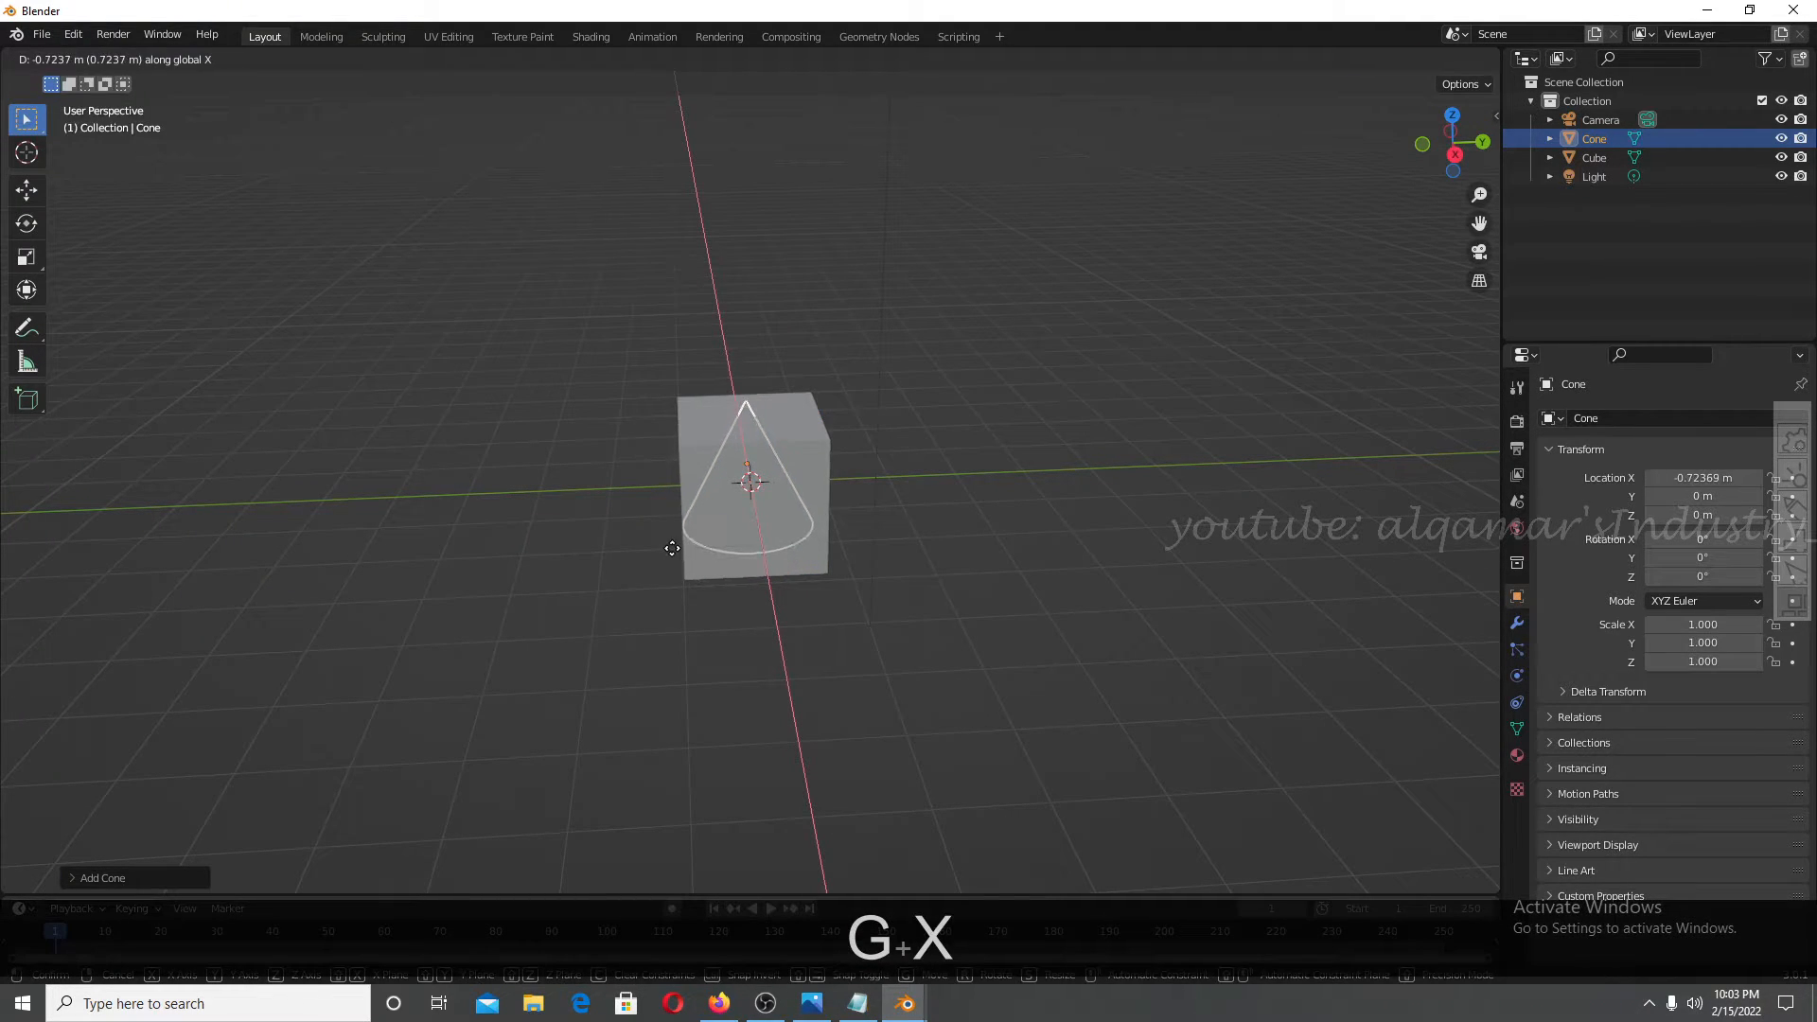
pyautogui.rightClick(708, 562)
pyautogui.moveTo(708, 562); pyautogui.dragTo(909, 544, button='middle')
pyautogui.press('g')
pyautogui.press('x')
pyautogui.click(644, 545)
# Add a cylinder mesh and move it along the X axis to about 3.71 m, on the cube's other side.
pyautogui.press('shift')
pyautogui.press('shift')
pyautogui.hotkey('shift', 'a')
pyautogui.moveTo(678, 493)
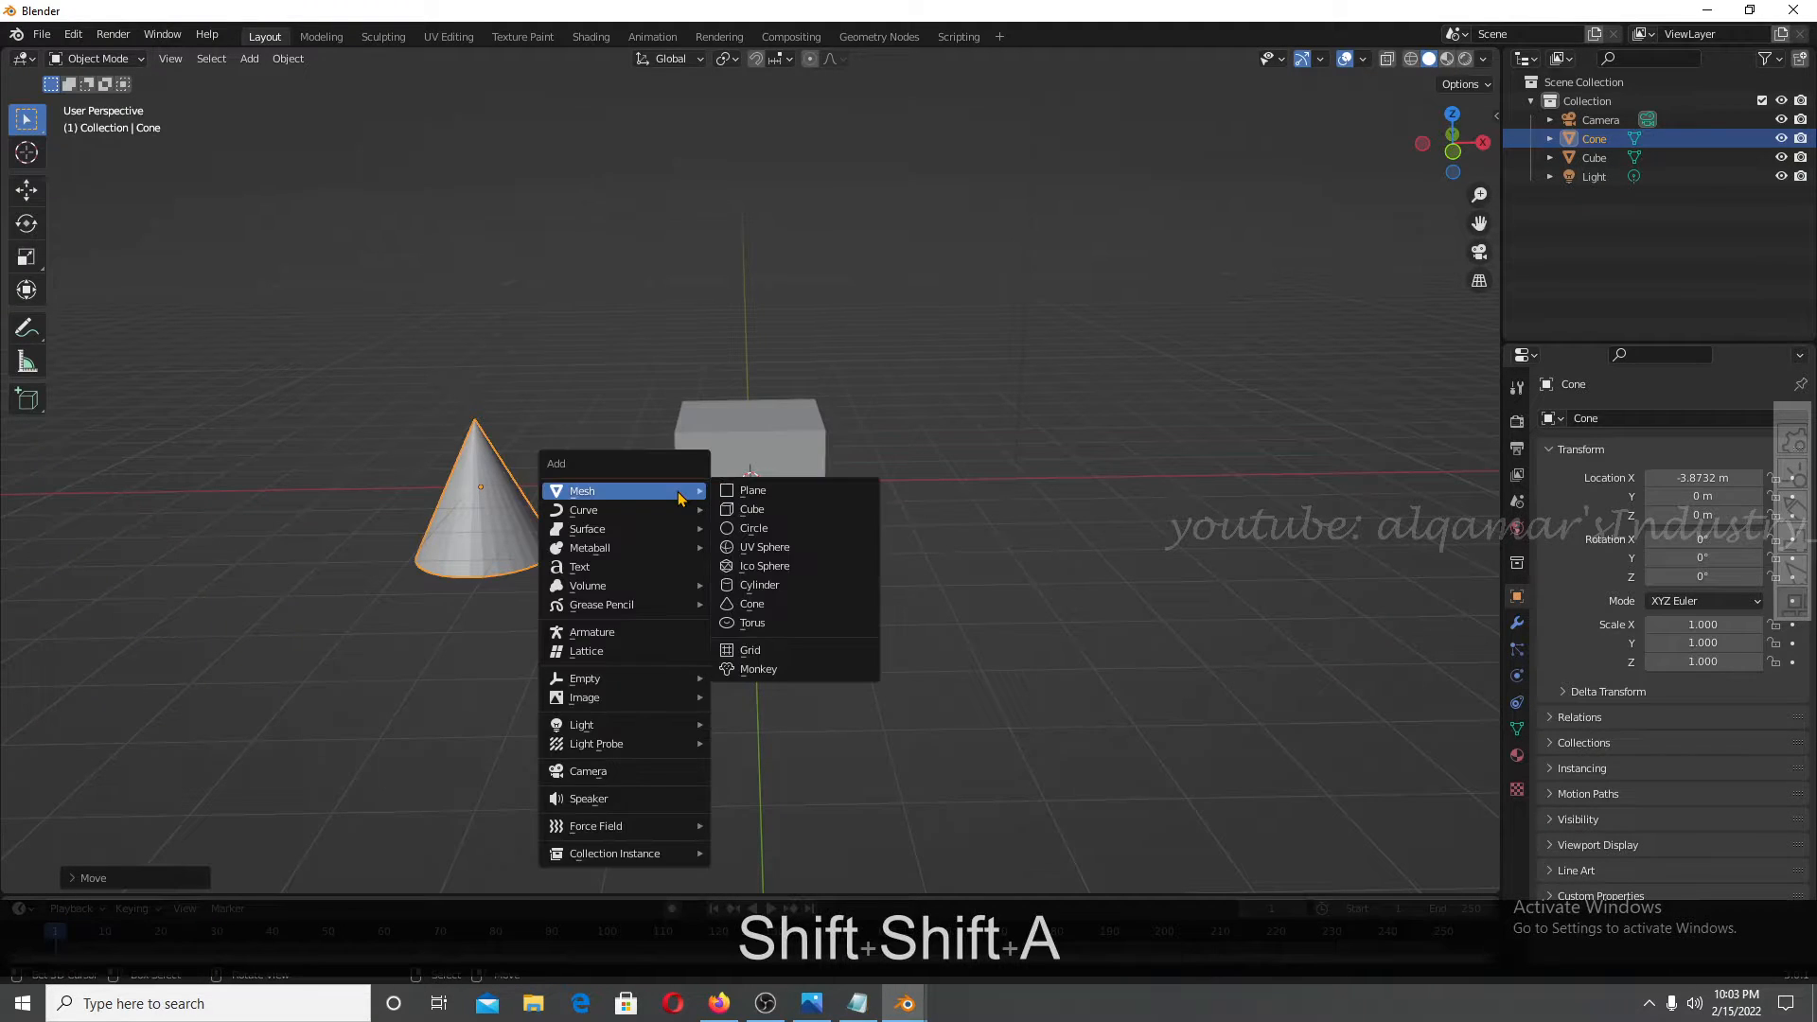
pyautogui.click(758, 585)
pyautogui.press('g')
pyautogui.press('x')
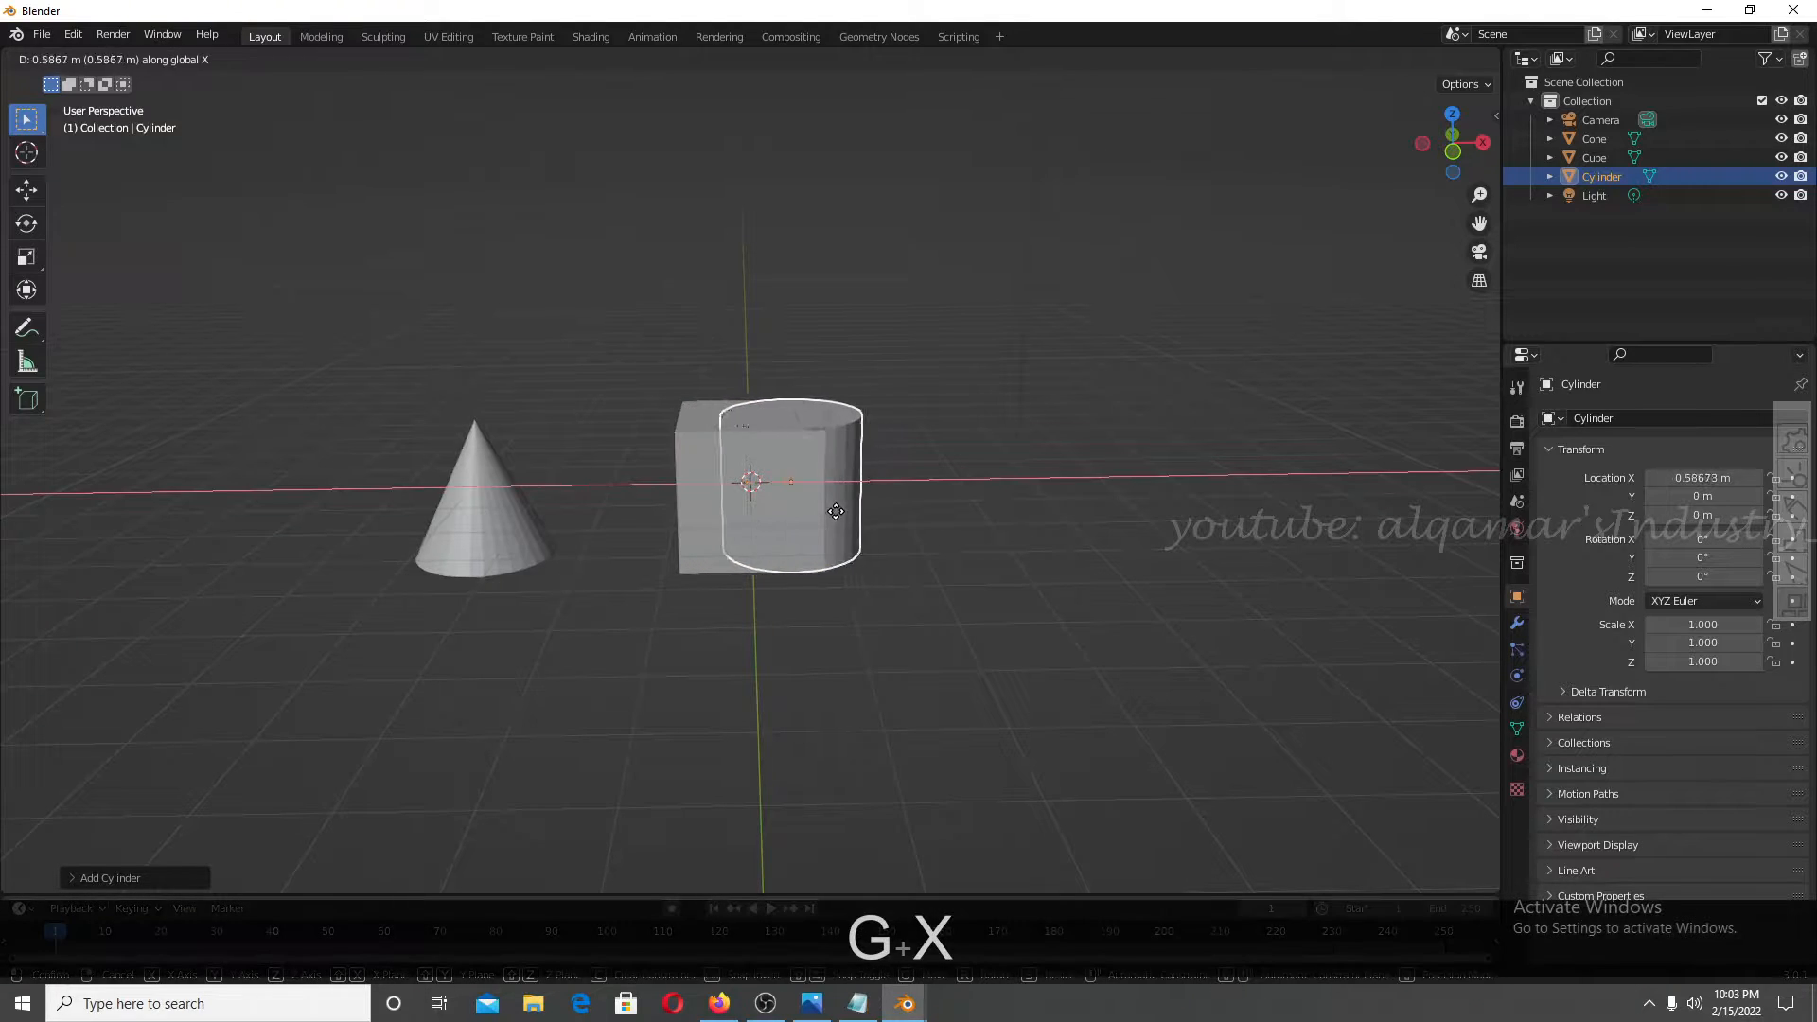
pyautogui.click(1036, 516)
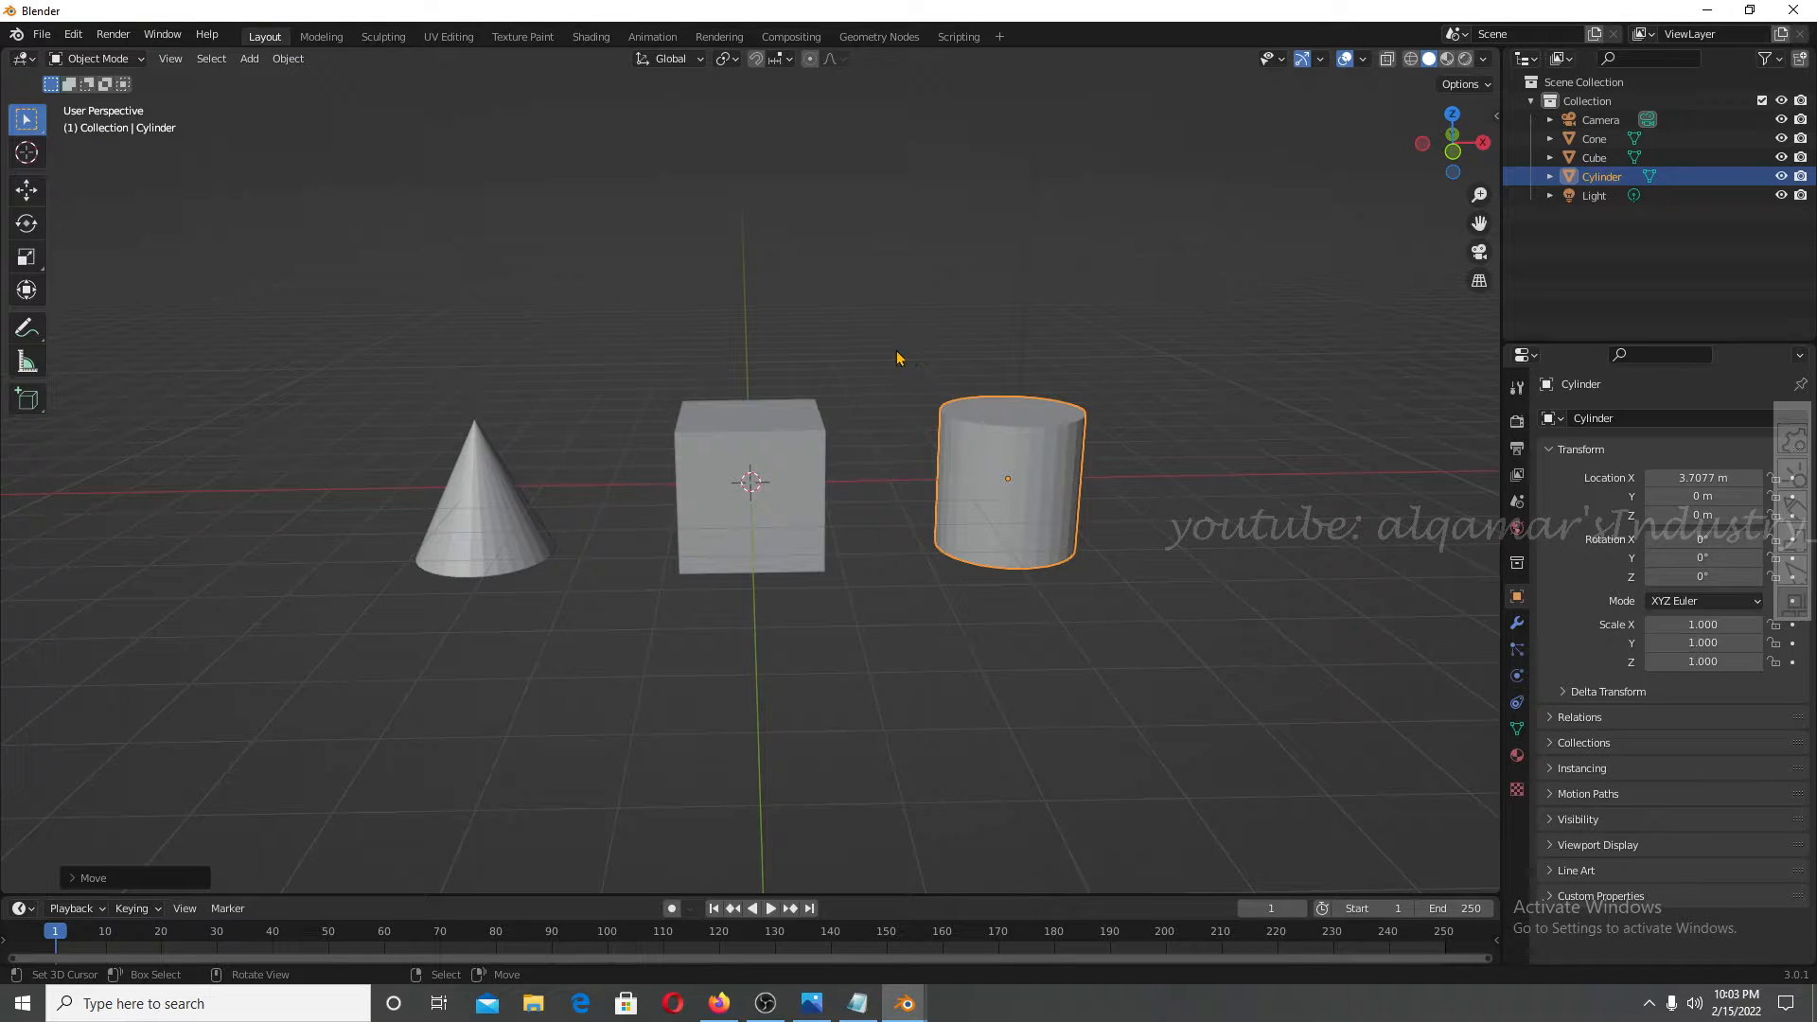
pyautogui.scroll(2, 831, 395)
pyautogui.scroll(-3, 831, 395)
pyautogui.moveTo(852, 396); pyautogui.dragTo(945, 397, button='middle')
pyautogui.scroll(3, 683, 377)
pyautogui.scroll(-2, 681, 379)
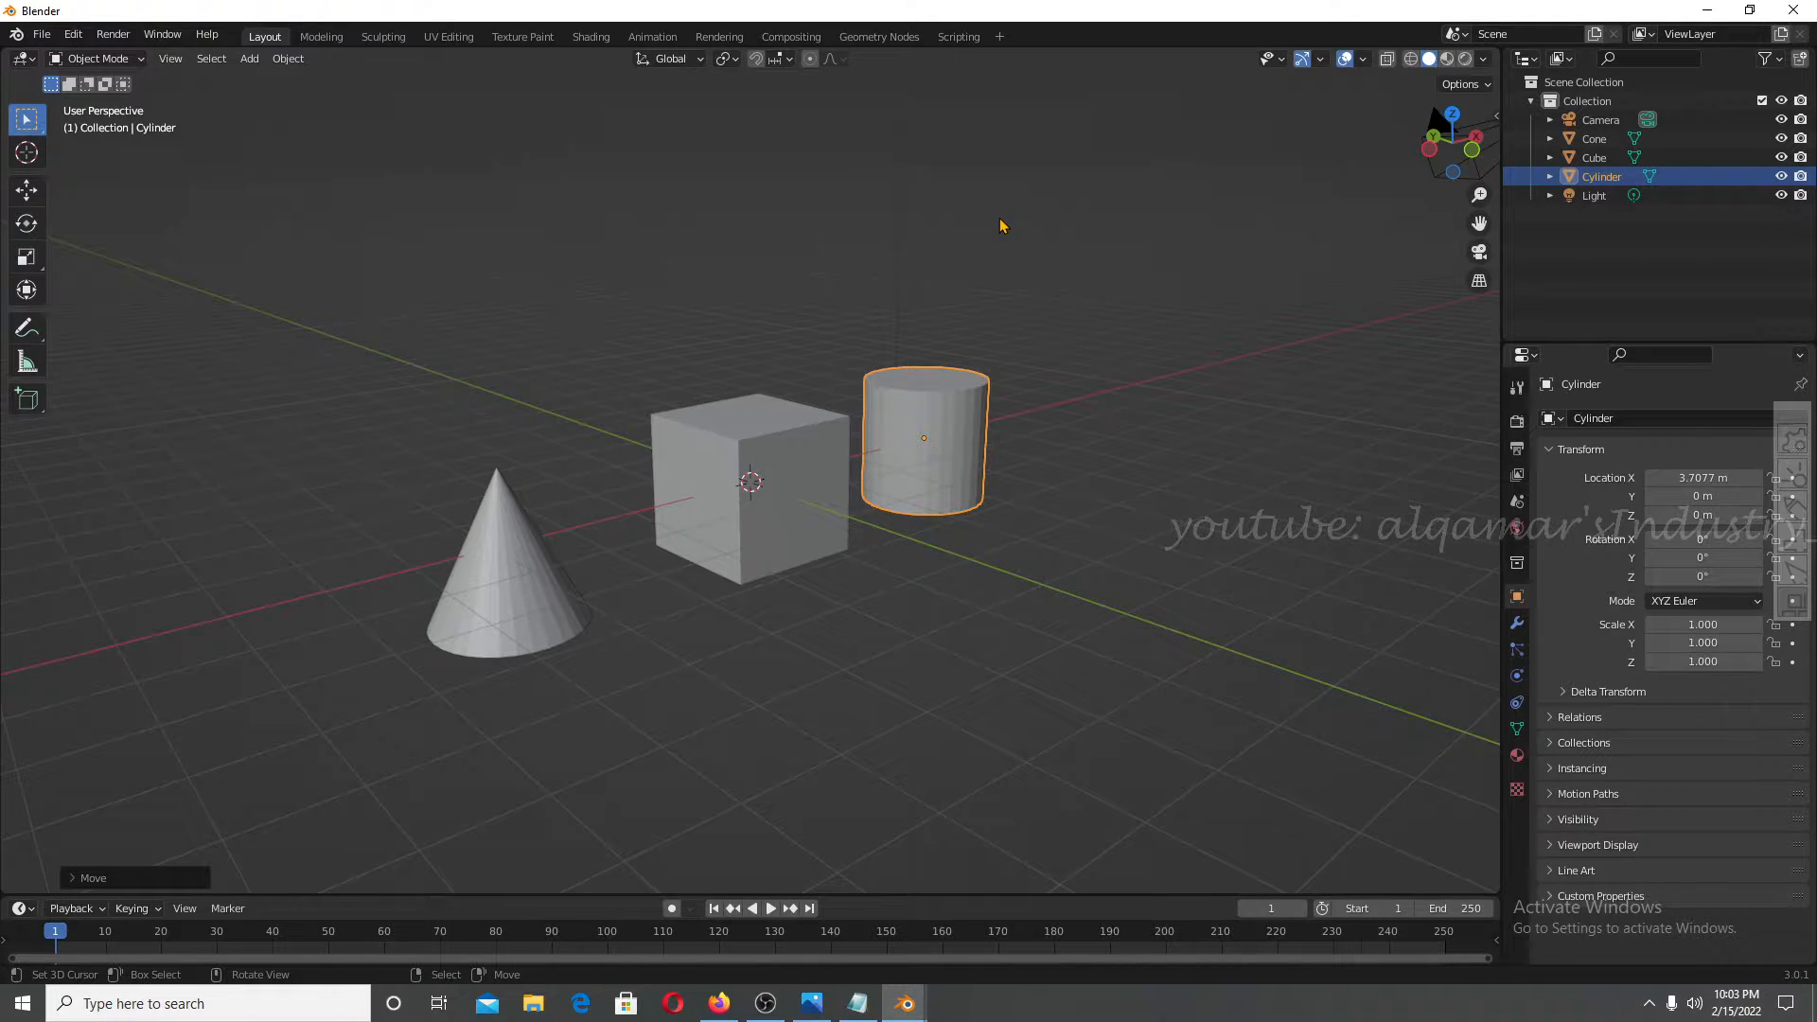
# Arrange the browser with the INGO table photo side by side with Blender.
pyautogui.click(719, 1003)
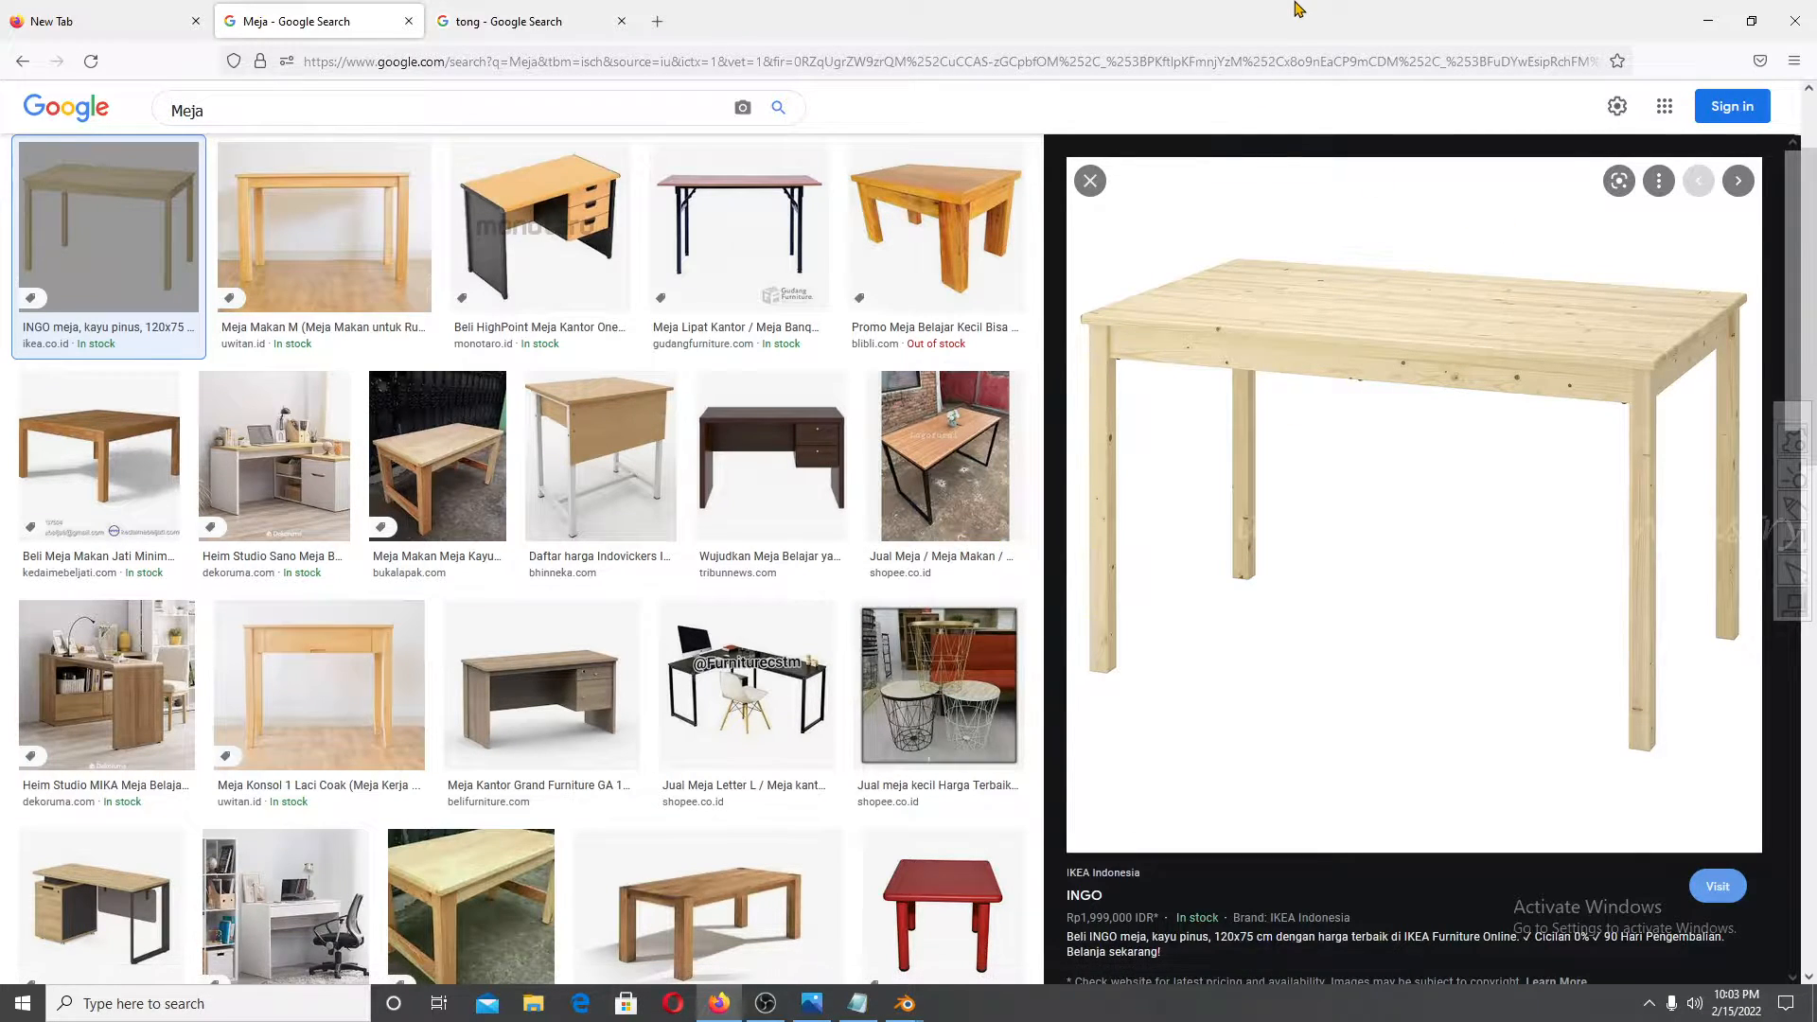
pyautogui.press('super+Right')
pyautogui.click(530, 331)
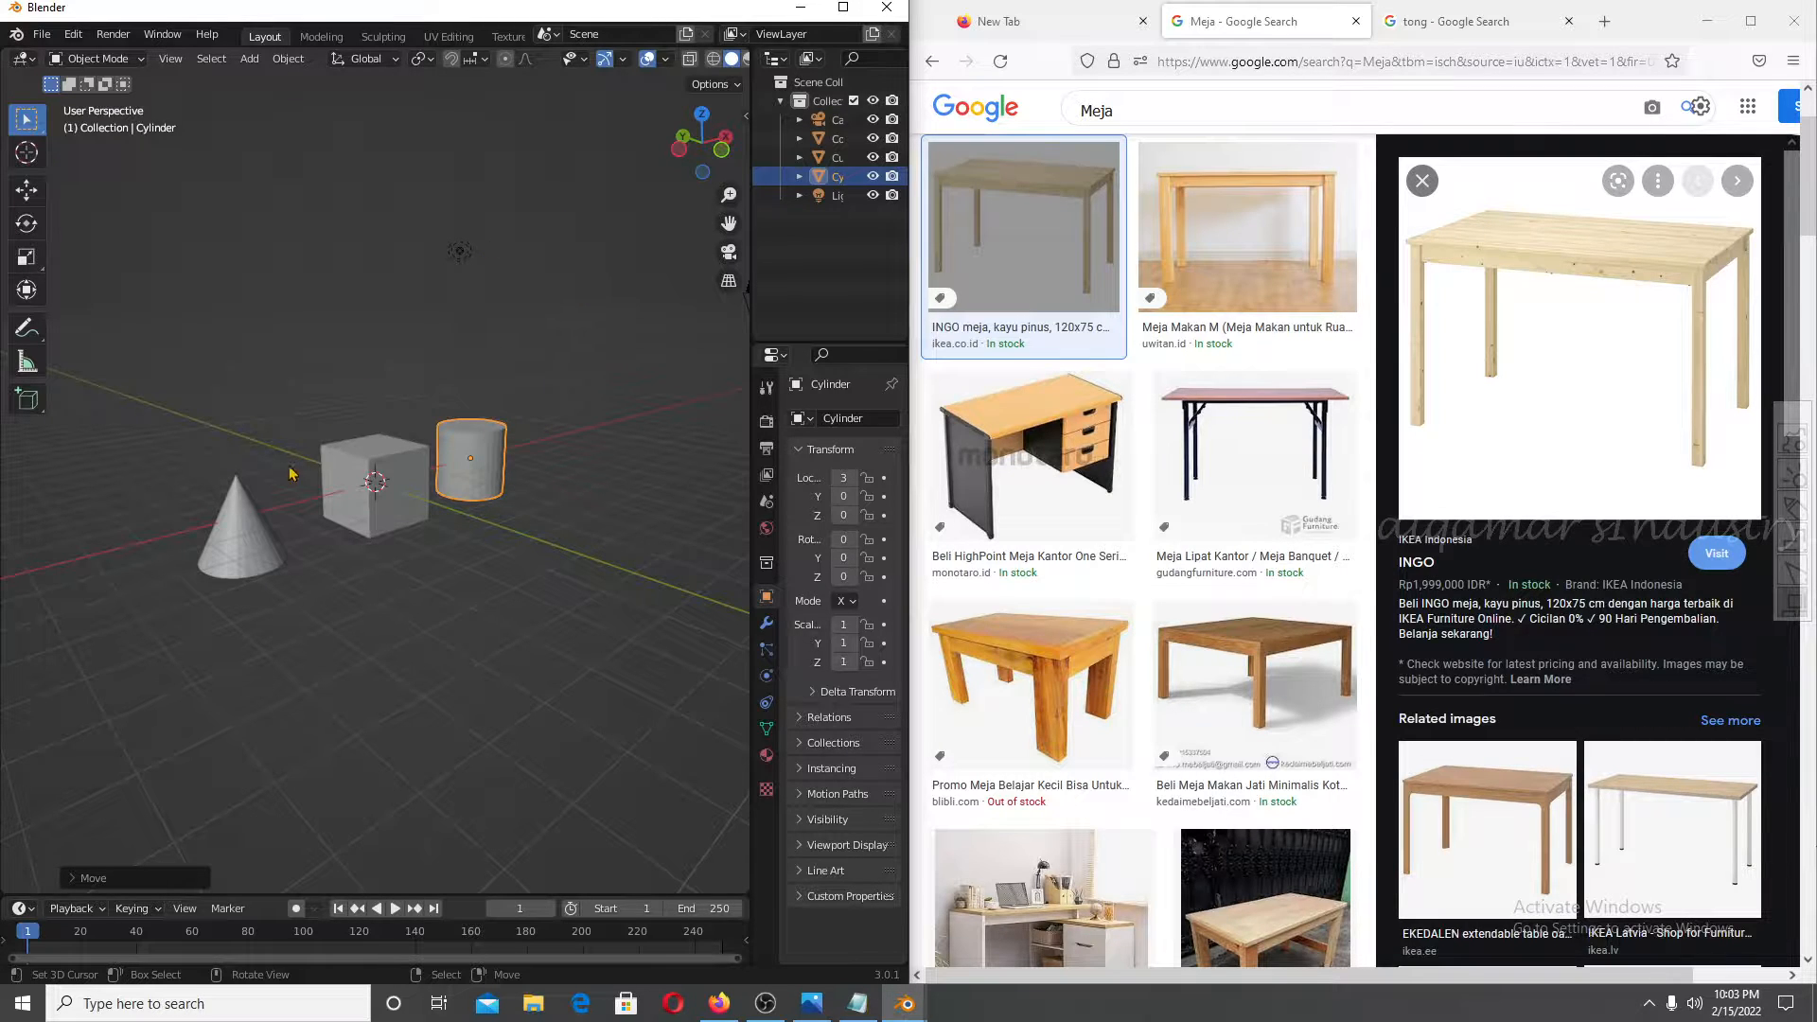
# Add a plane mesh and move it along the X axis past the cone, away from the cube.
pyautogui.click(250, 549)
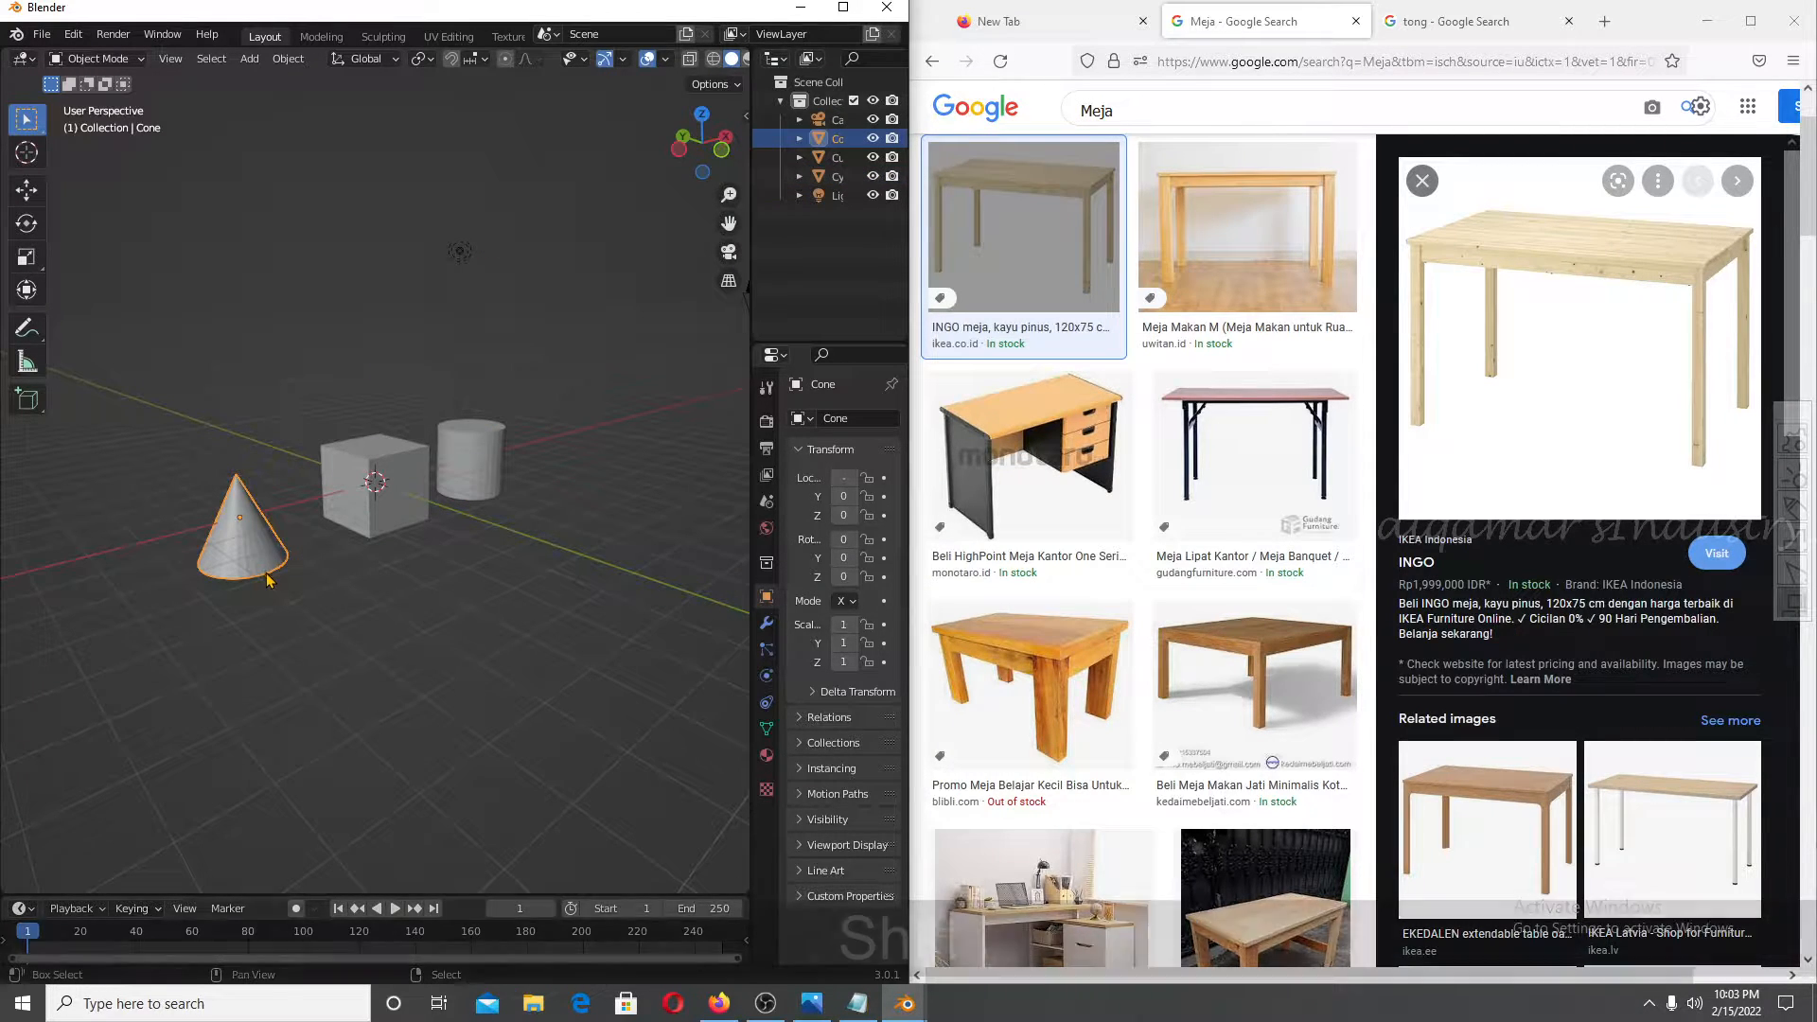
pyautogui.hotkey('shift', 'a')
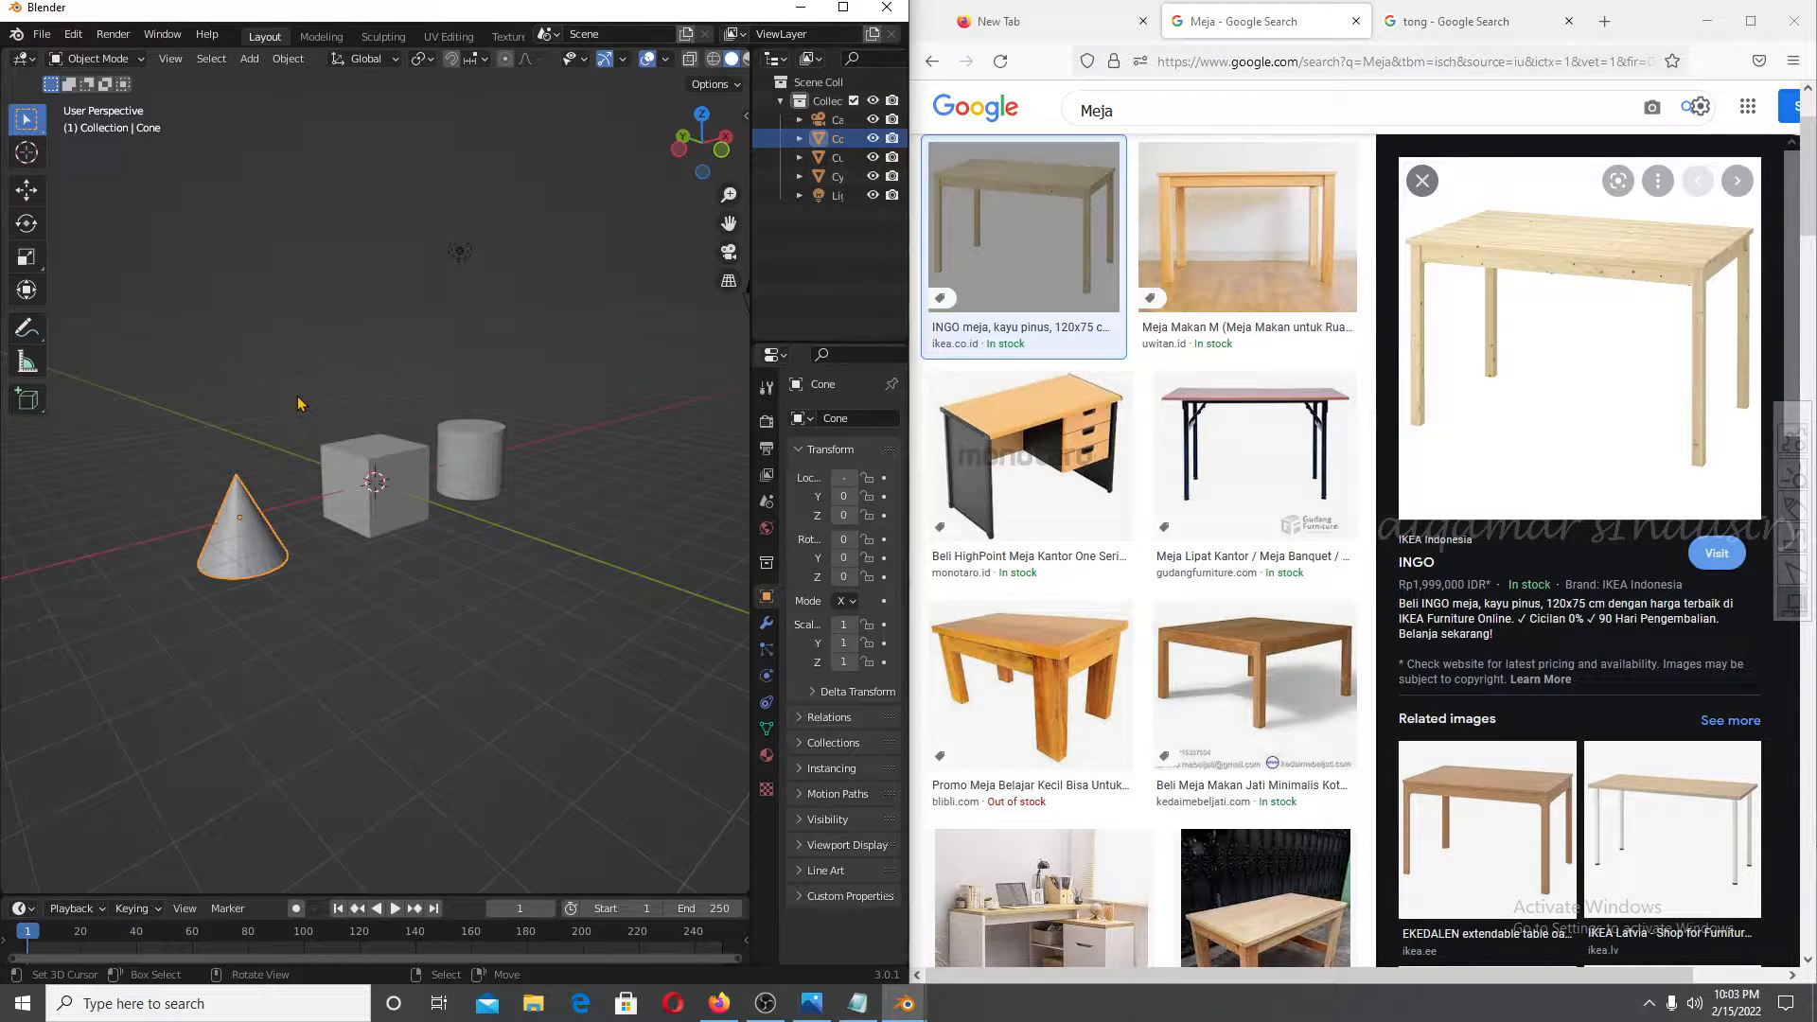
pyautogui.click(384, 500)
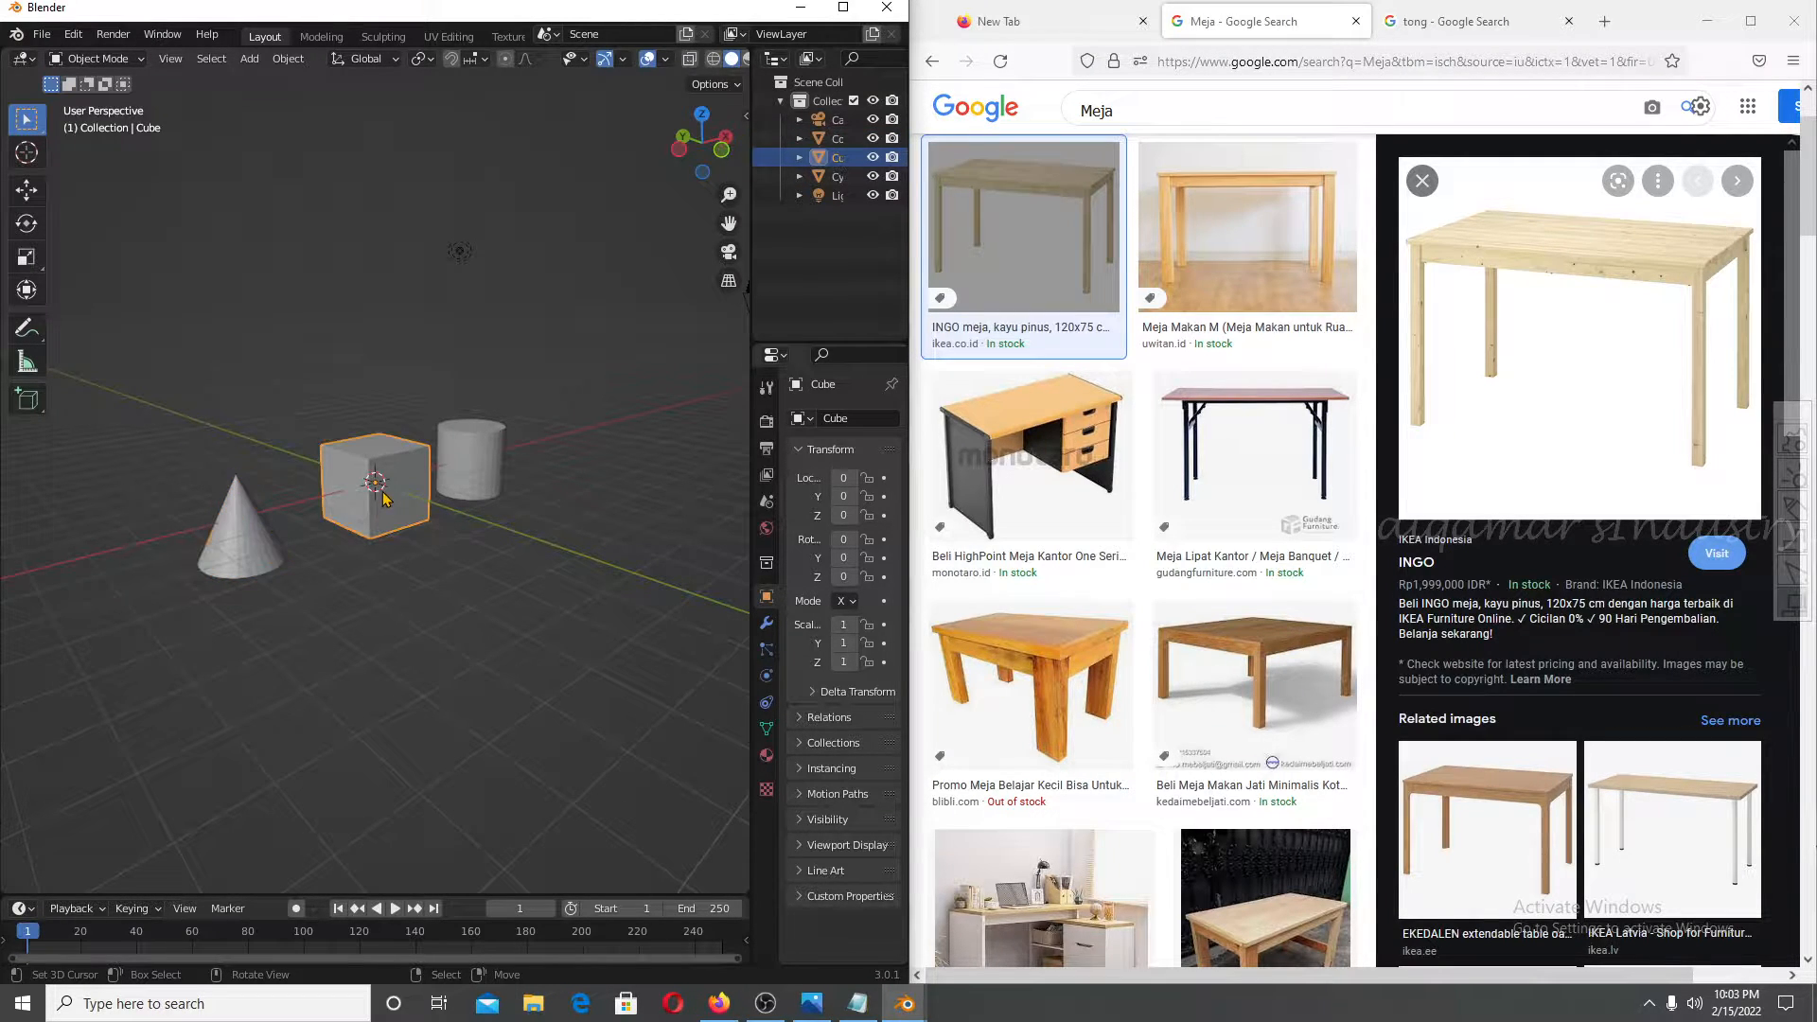
pyautogui.hotkey('shift', 'a')
pyautogui.moveTo(369, 570)
pyautogui.click(483, 572)
pyautogui.press('g')
pyautogui.press('x')
pyautogui.click(556, 457)
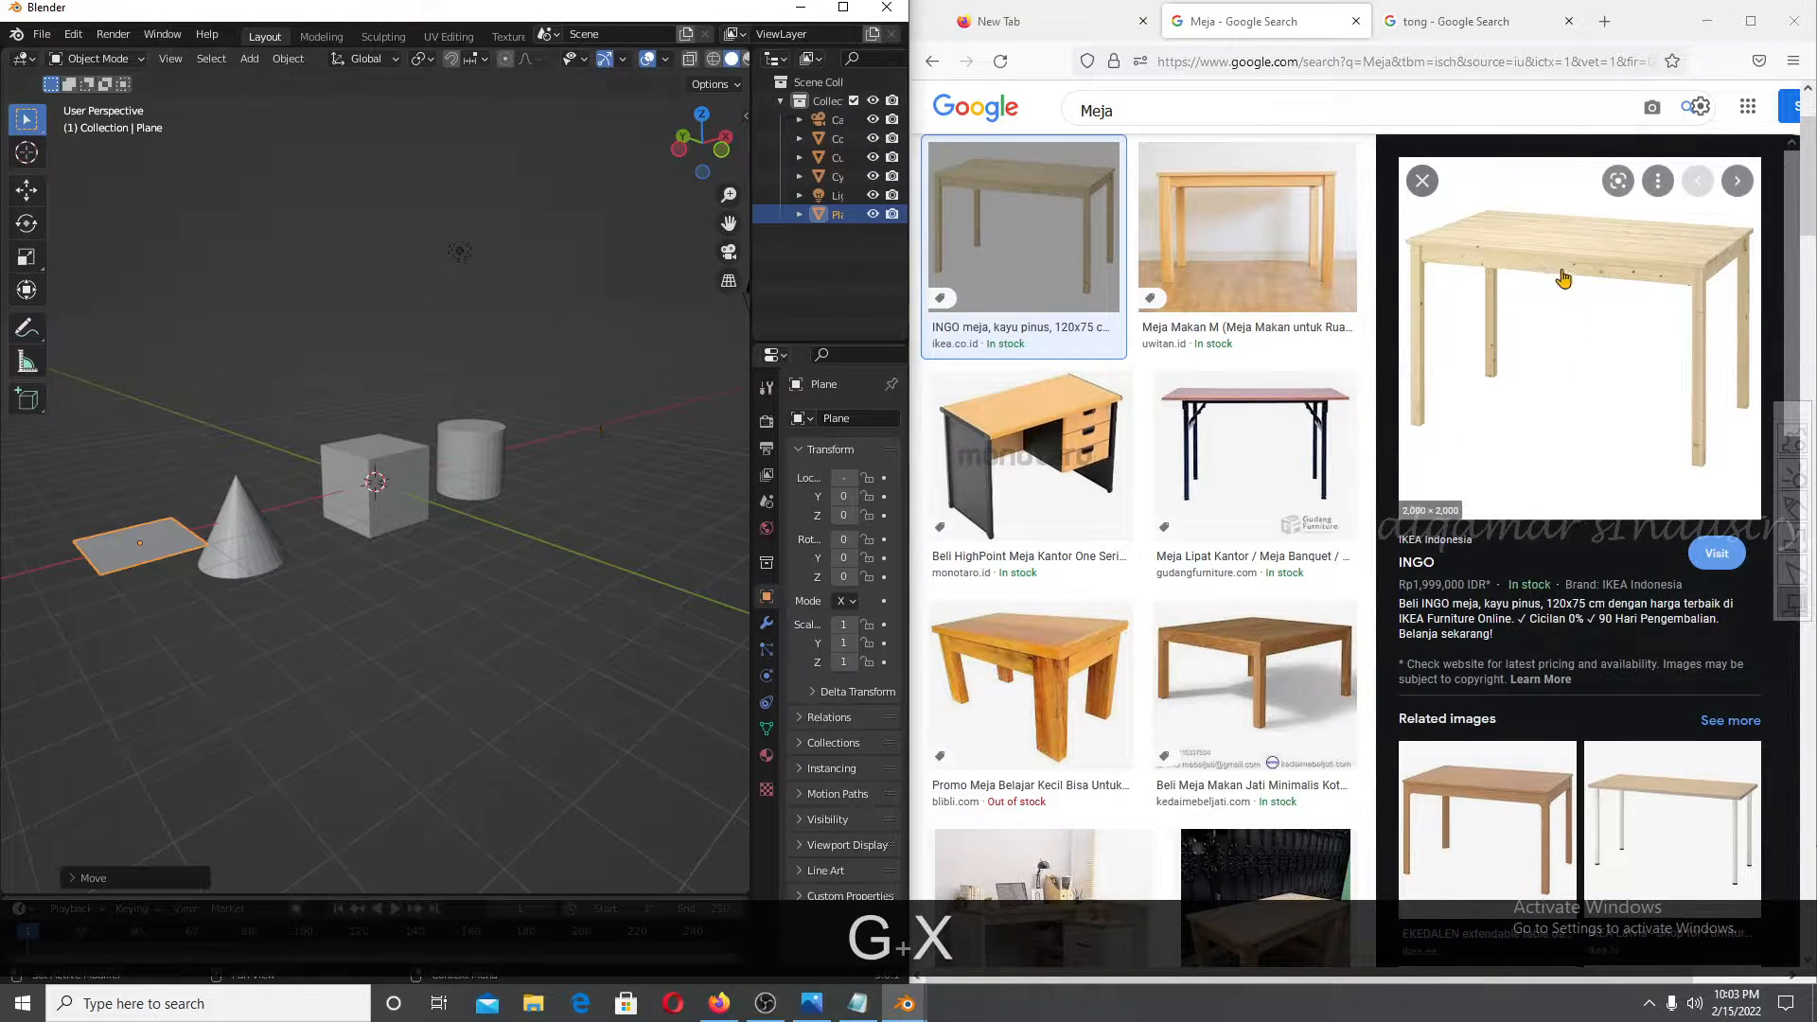
# Compare the cube and the plane as possible base objects for the table by selecting them alternately.
pyautogui.click(377, 484)
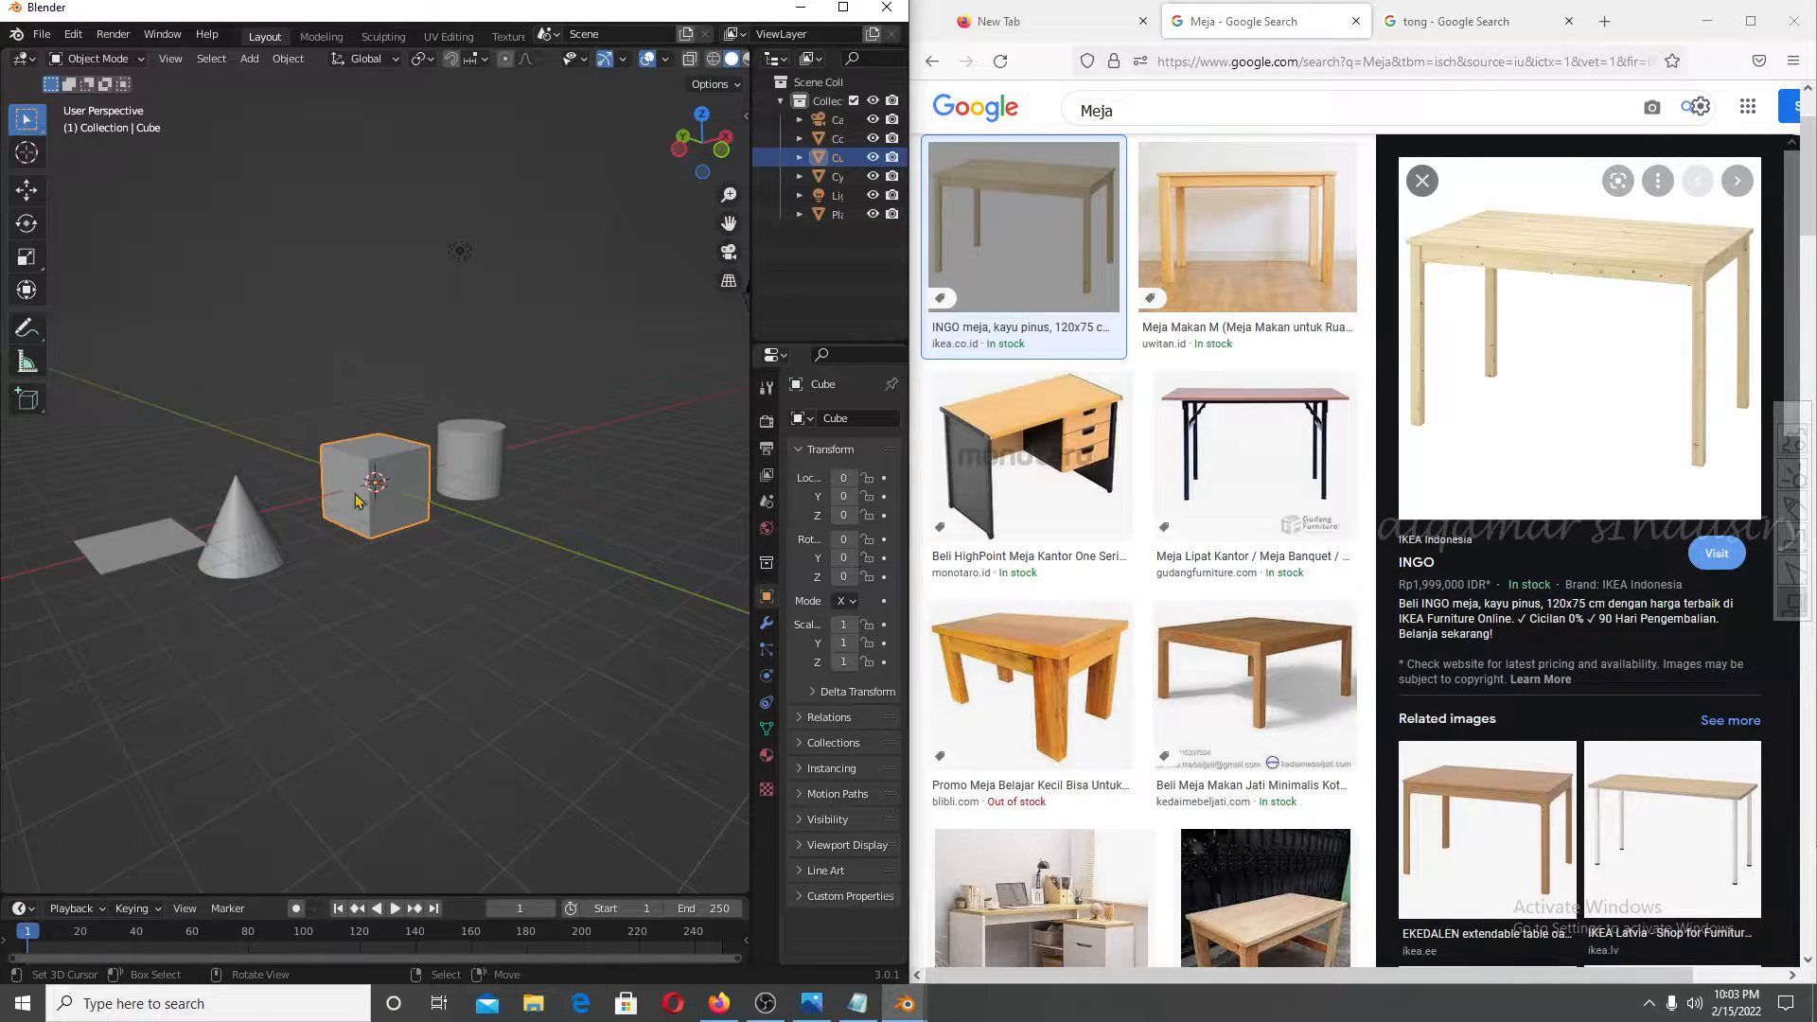
pyautogui.click(171, 550)
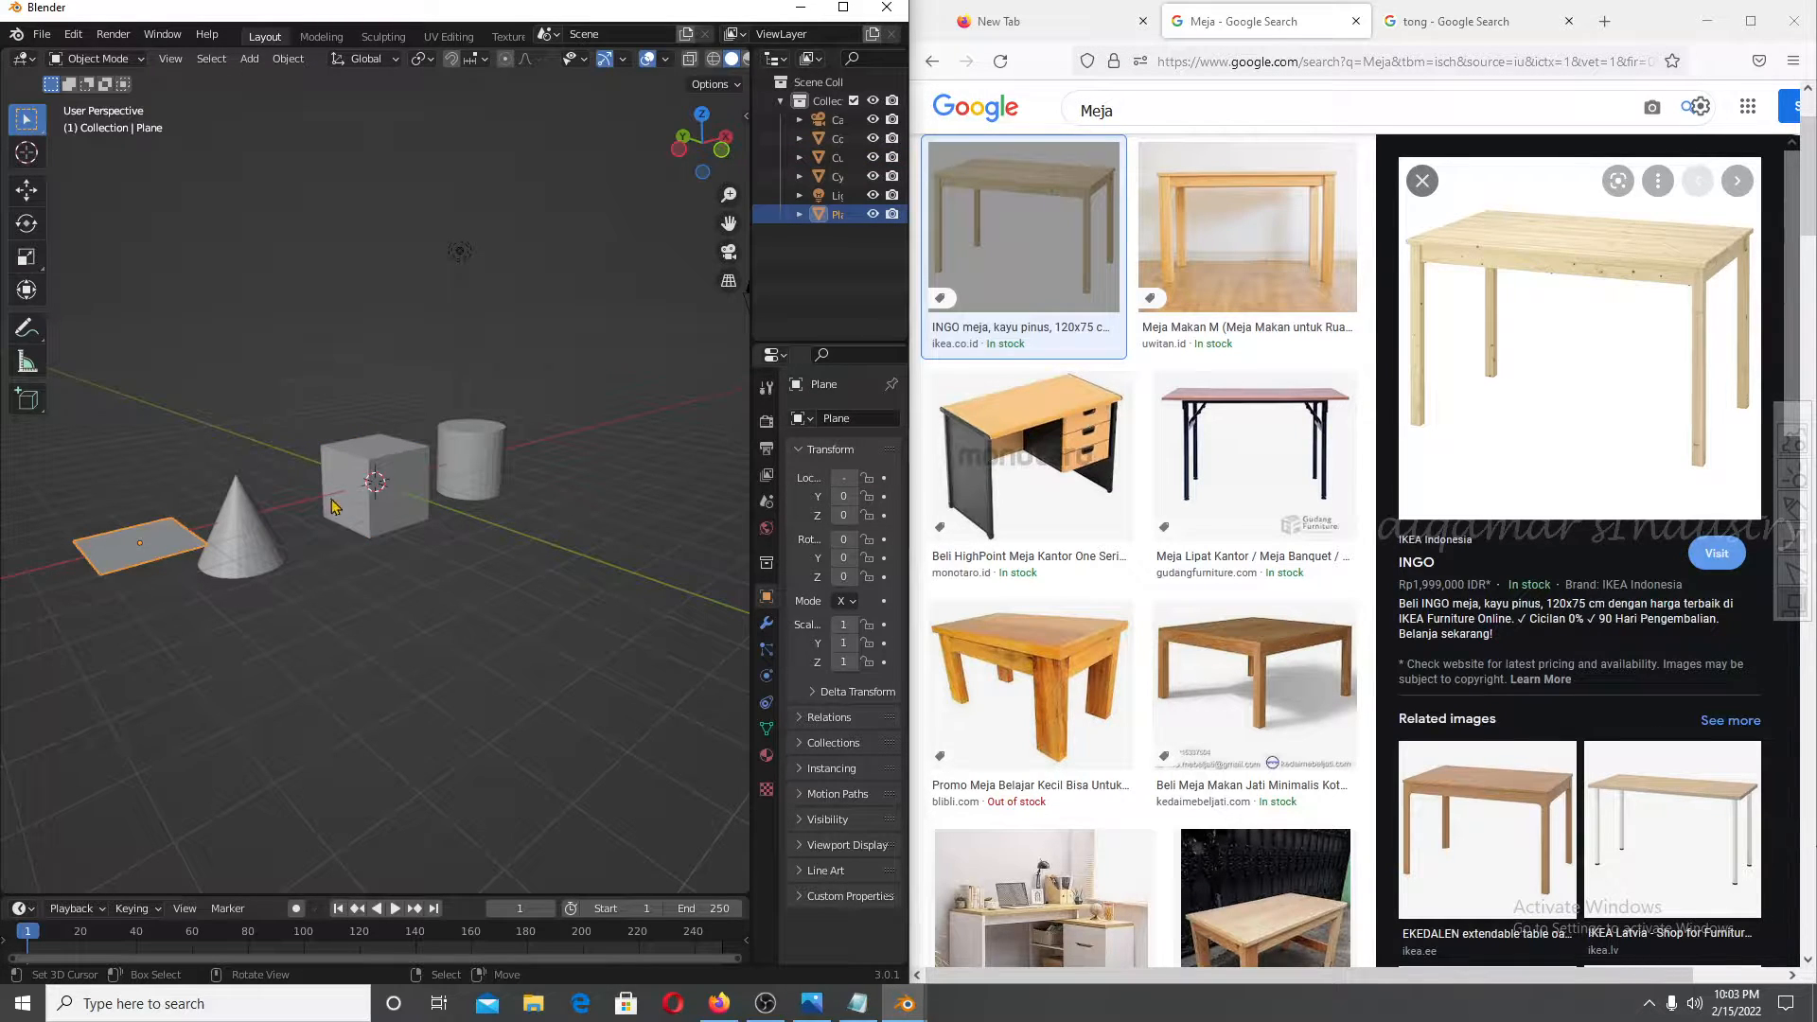
pyautogui.click(391, 485)
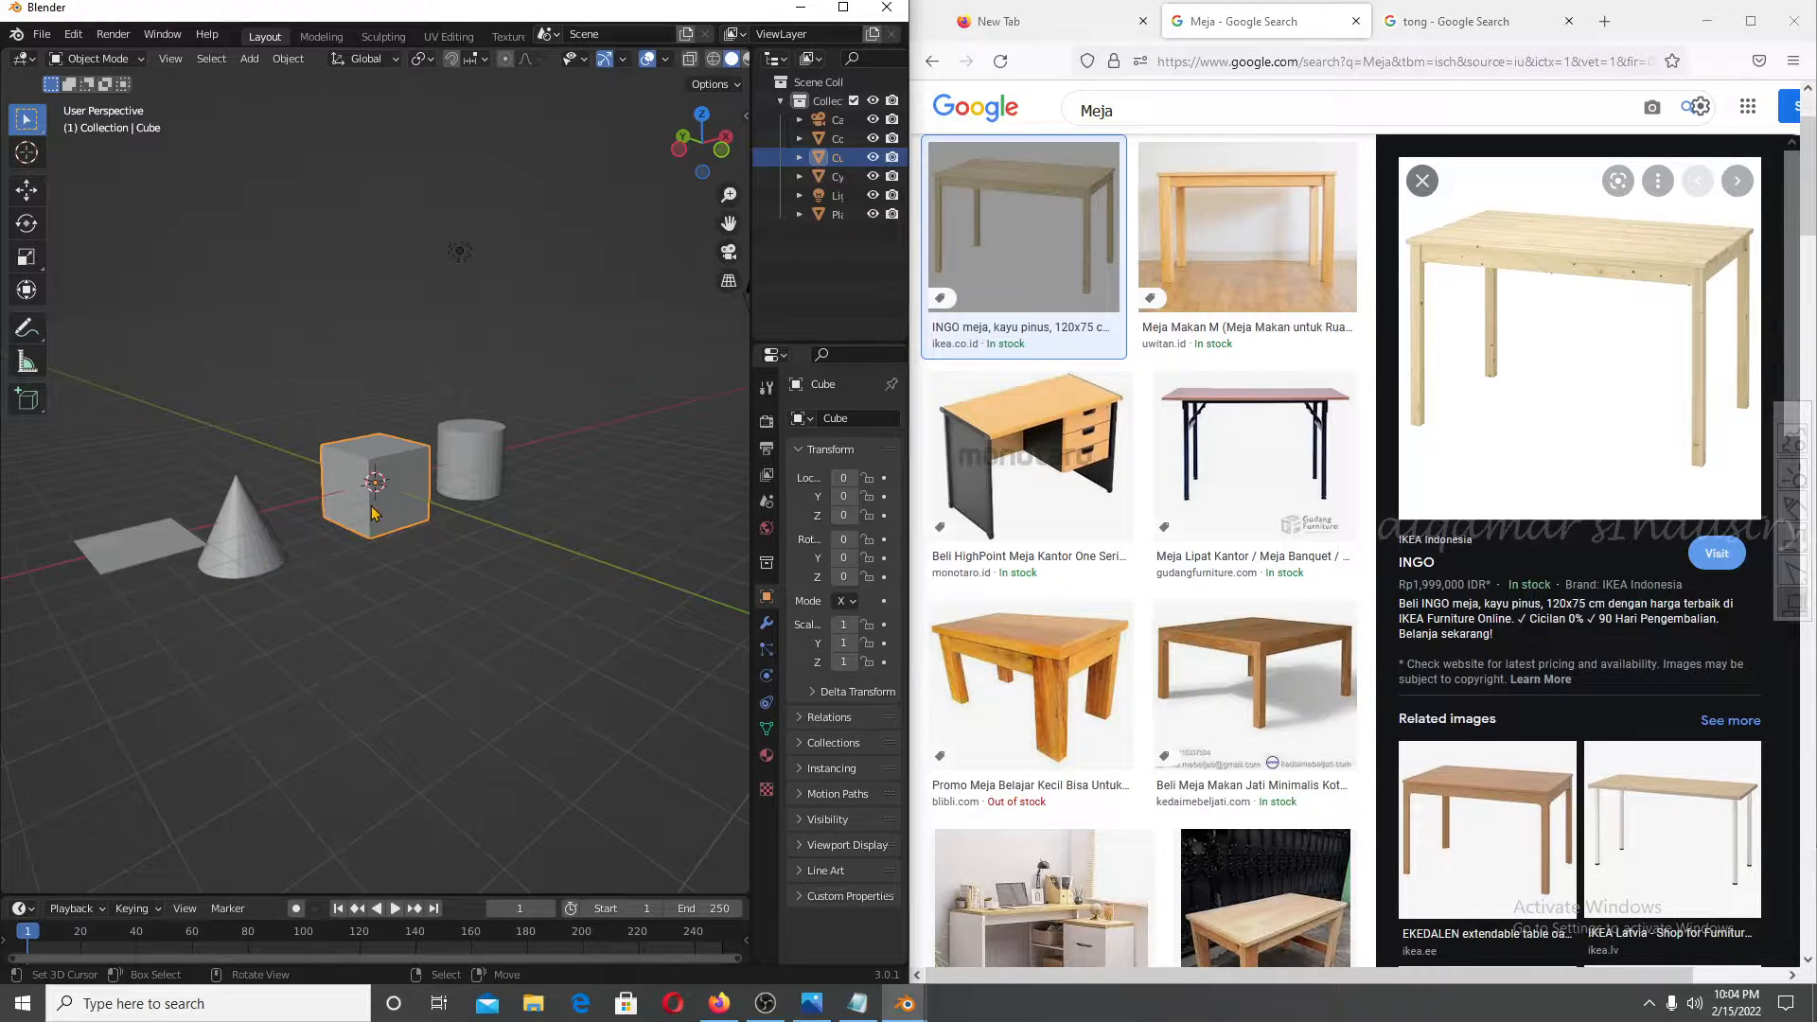
pyautogui.click(131, 568)
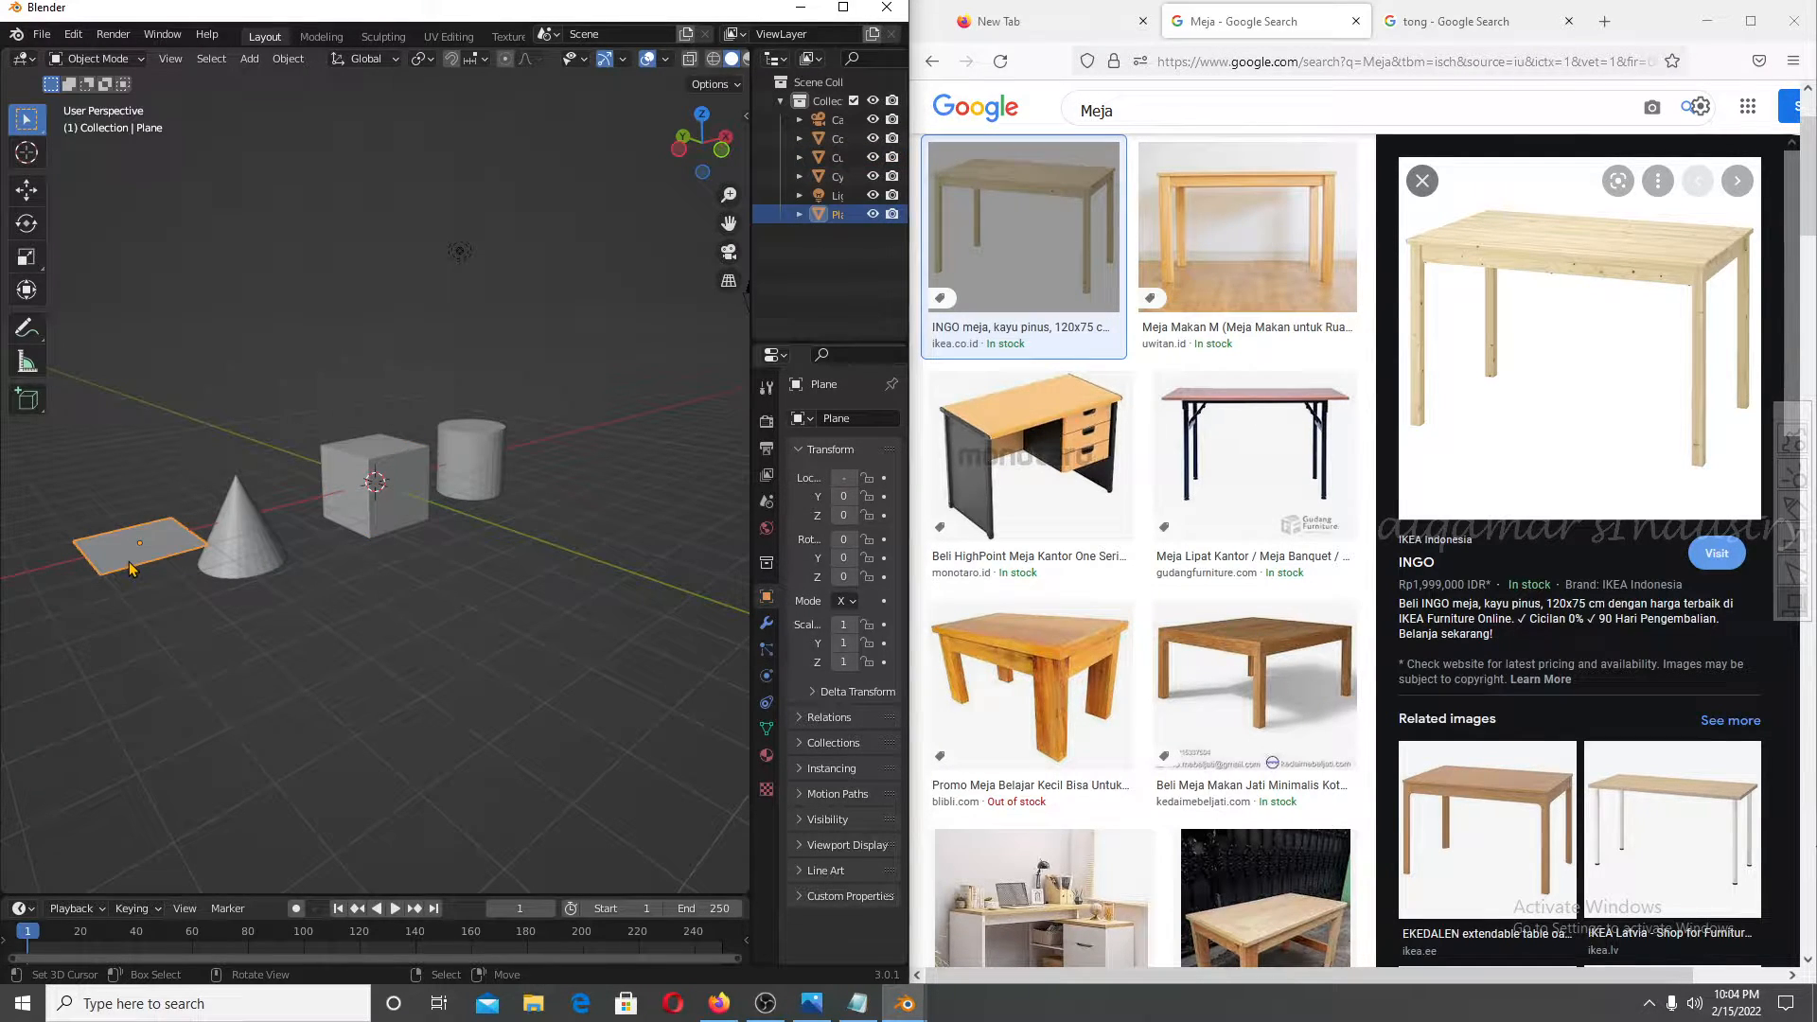
# Add a second line to the Notepad notes reading "2. View kita, depan, belakang, kanan, kiri, atas, bawah." and minimize Notepad.
pyautogui.click(857, 1003)
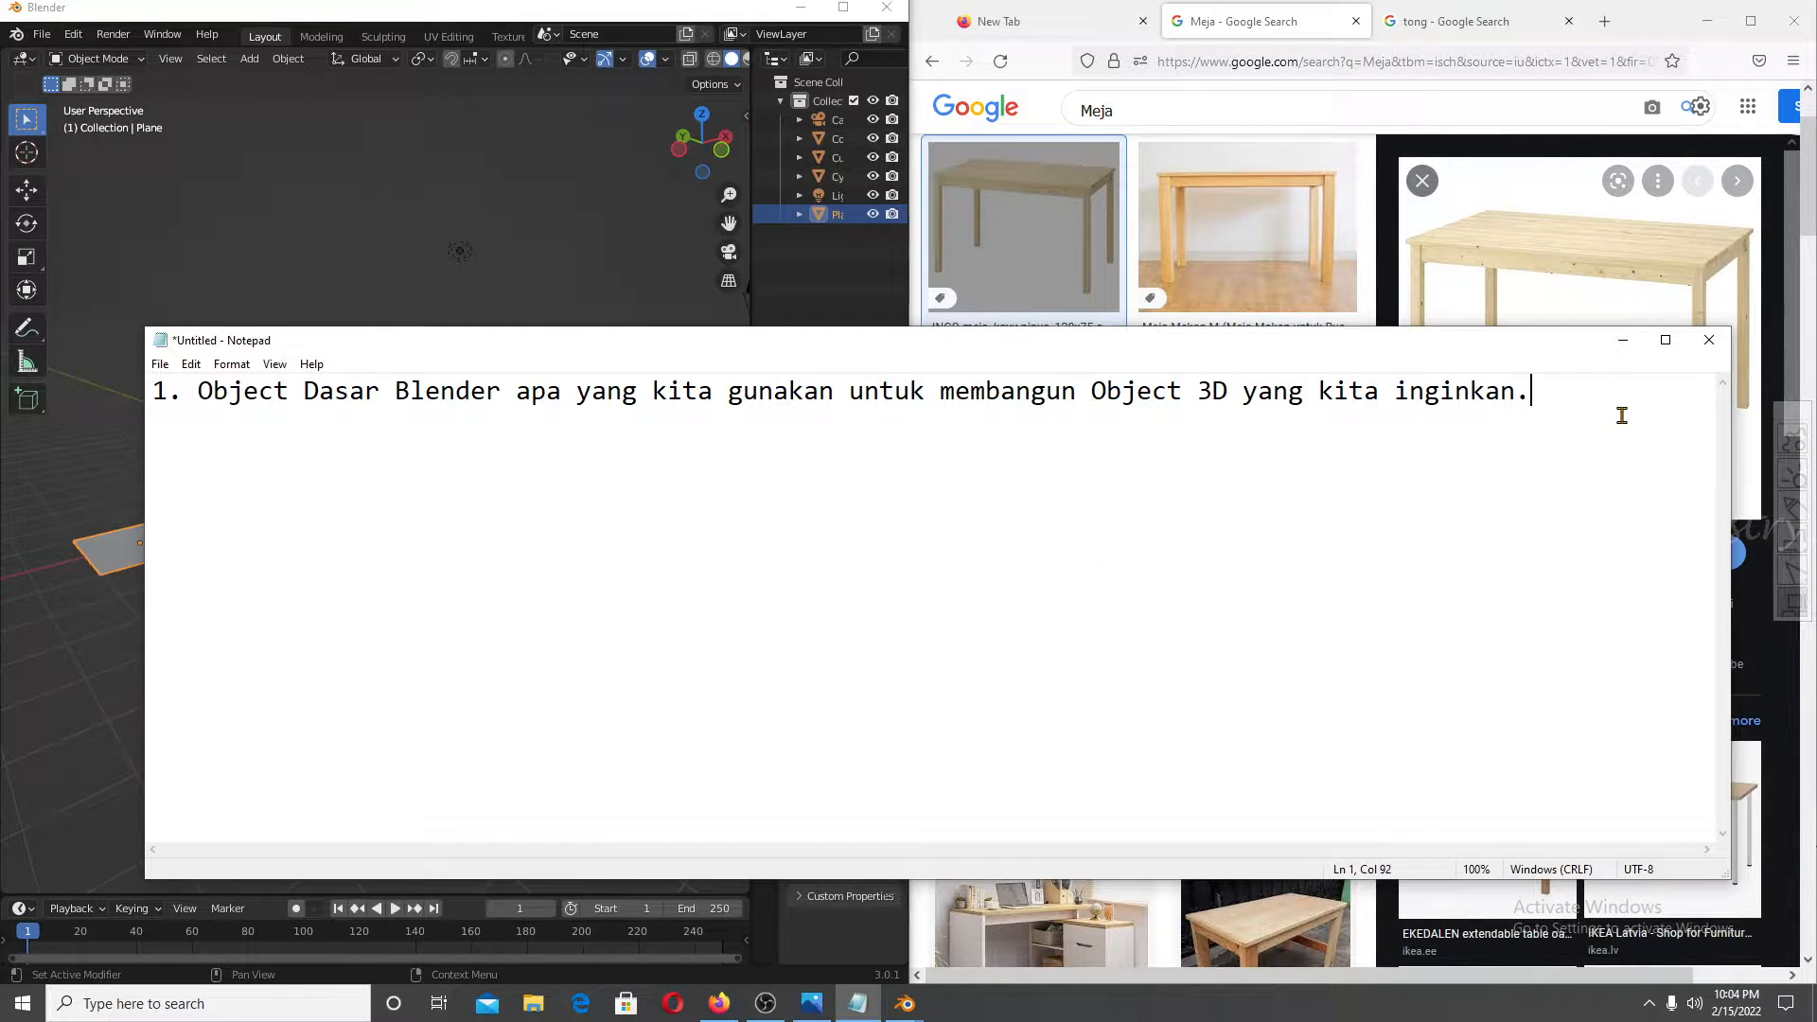
pyautogui.press('Return')
pyautogui.write('2.')
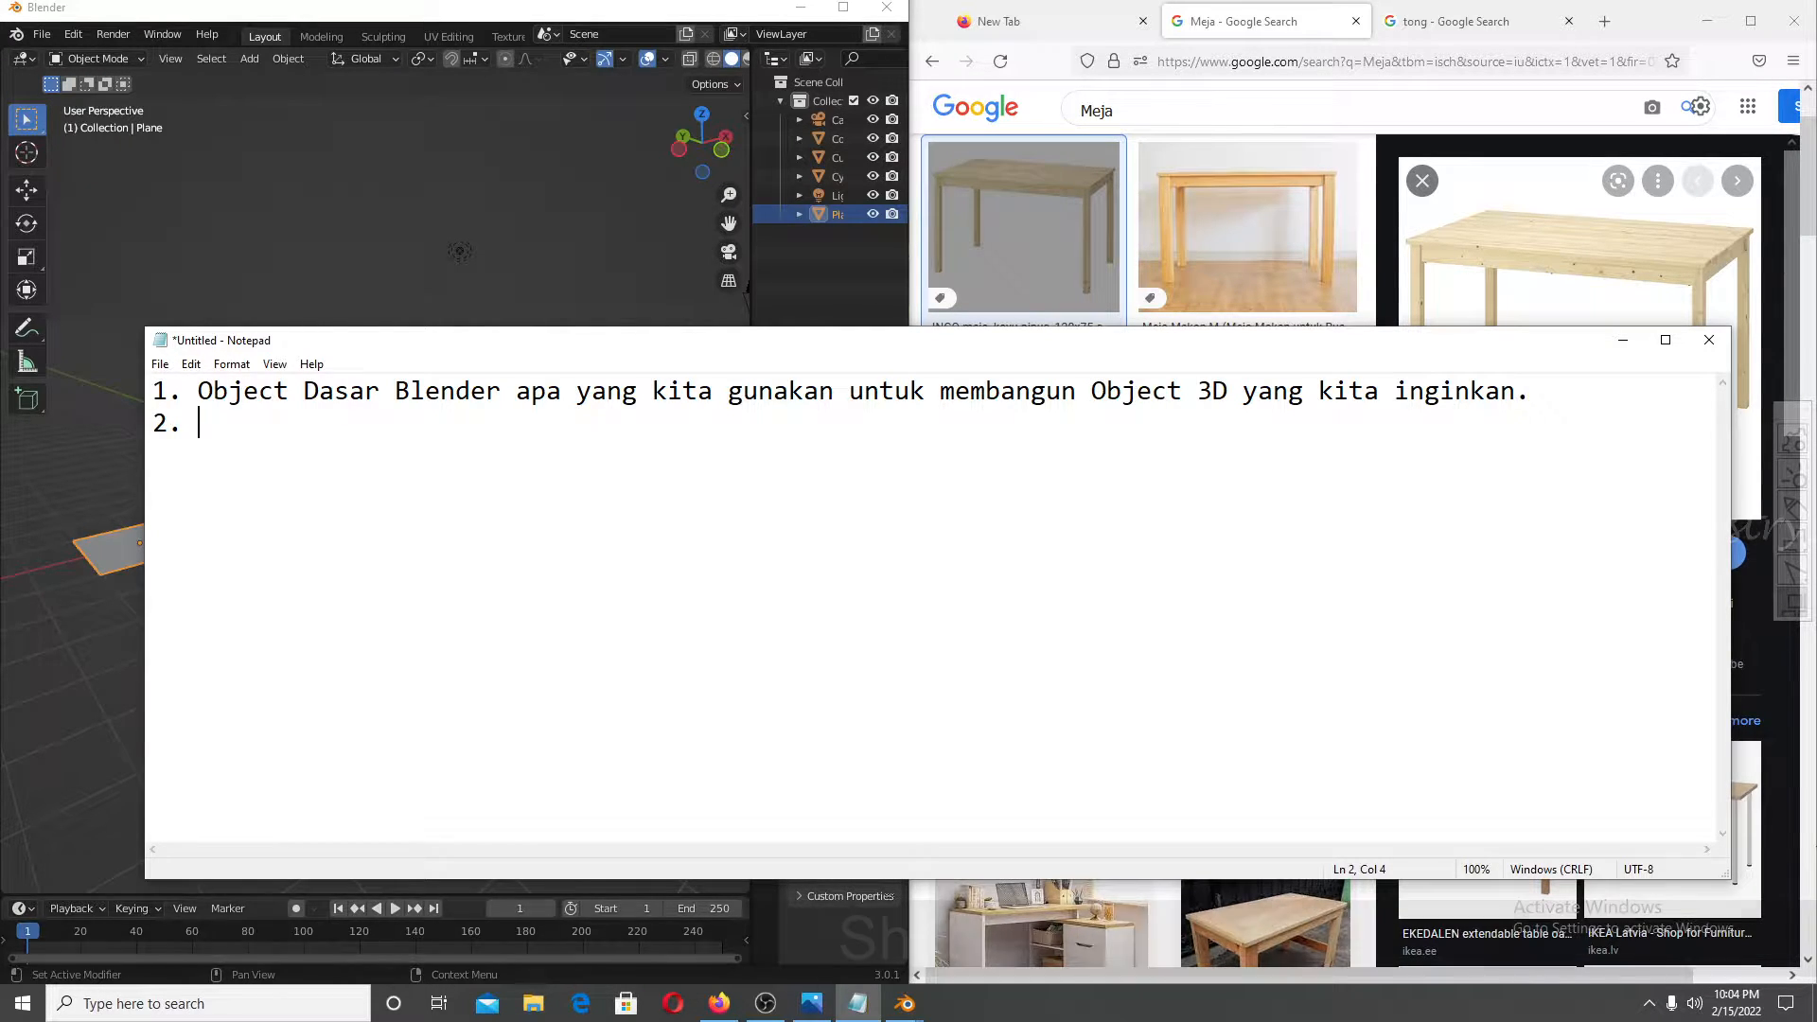
pyautogui.write('View kita,')
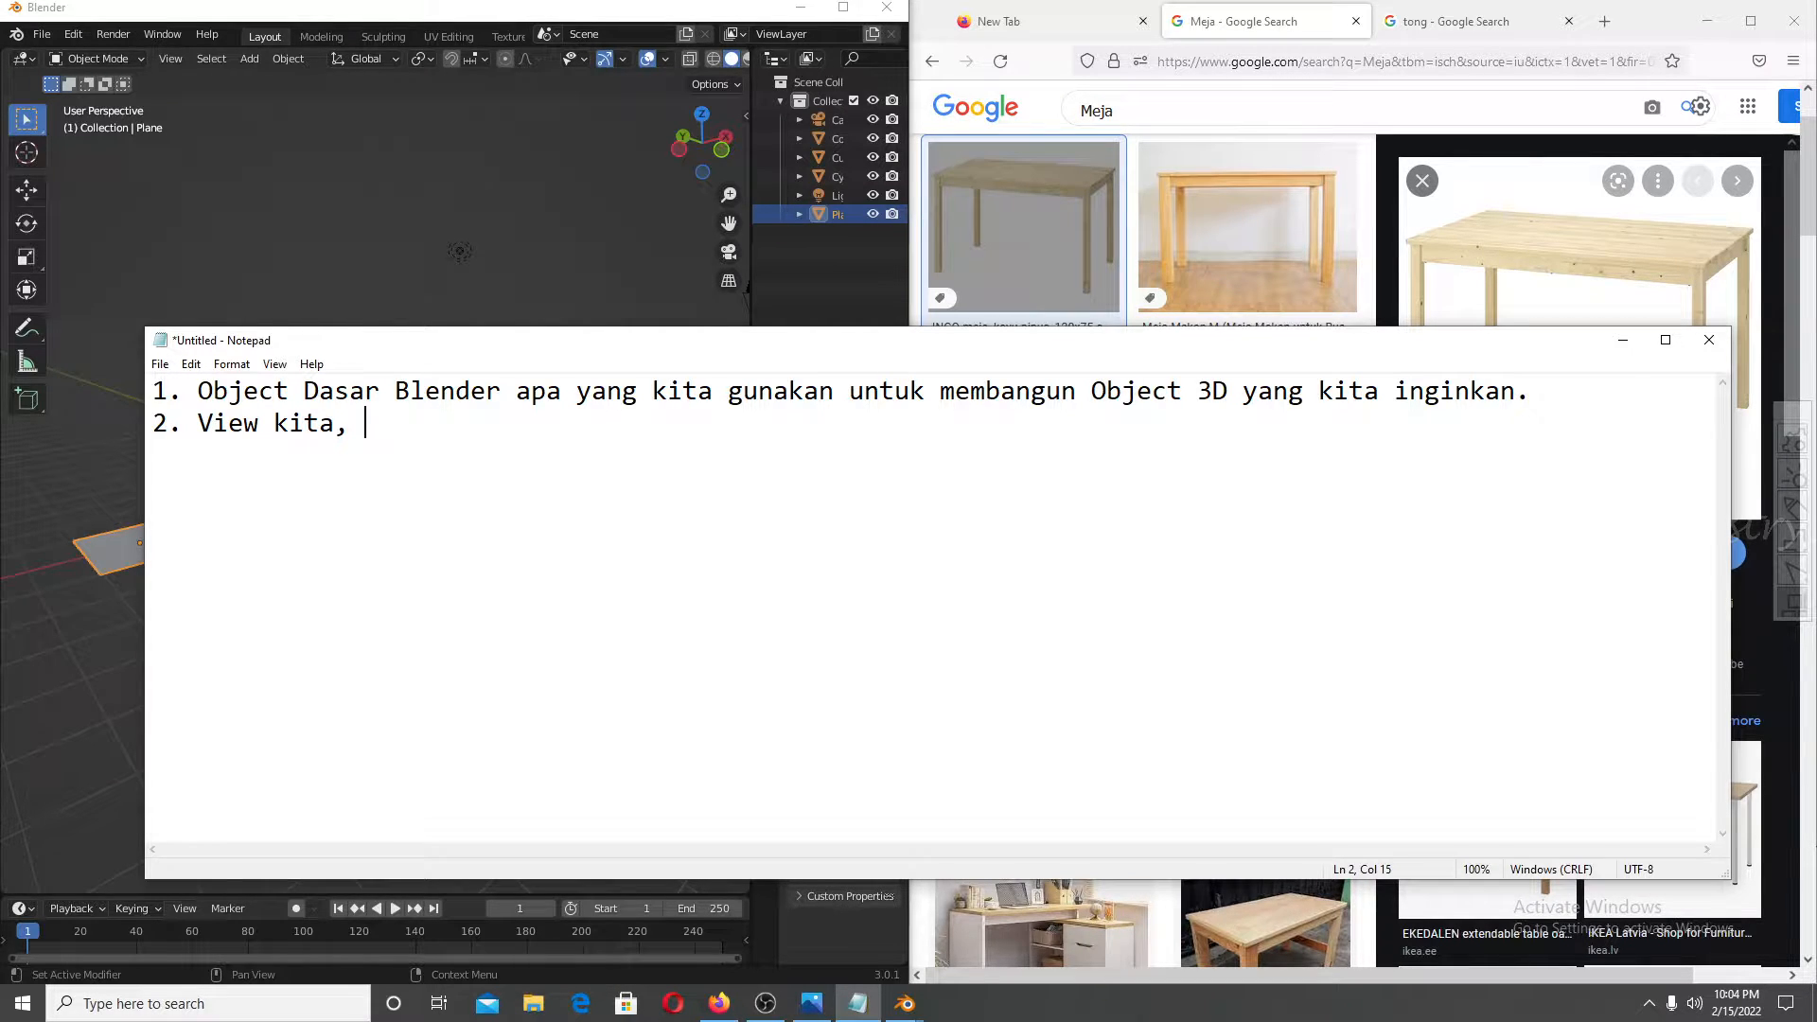
pyautogui.write('depan, ')
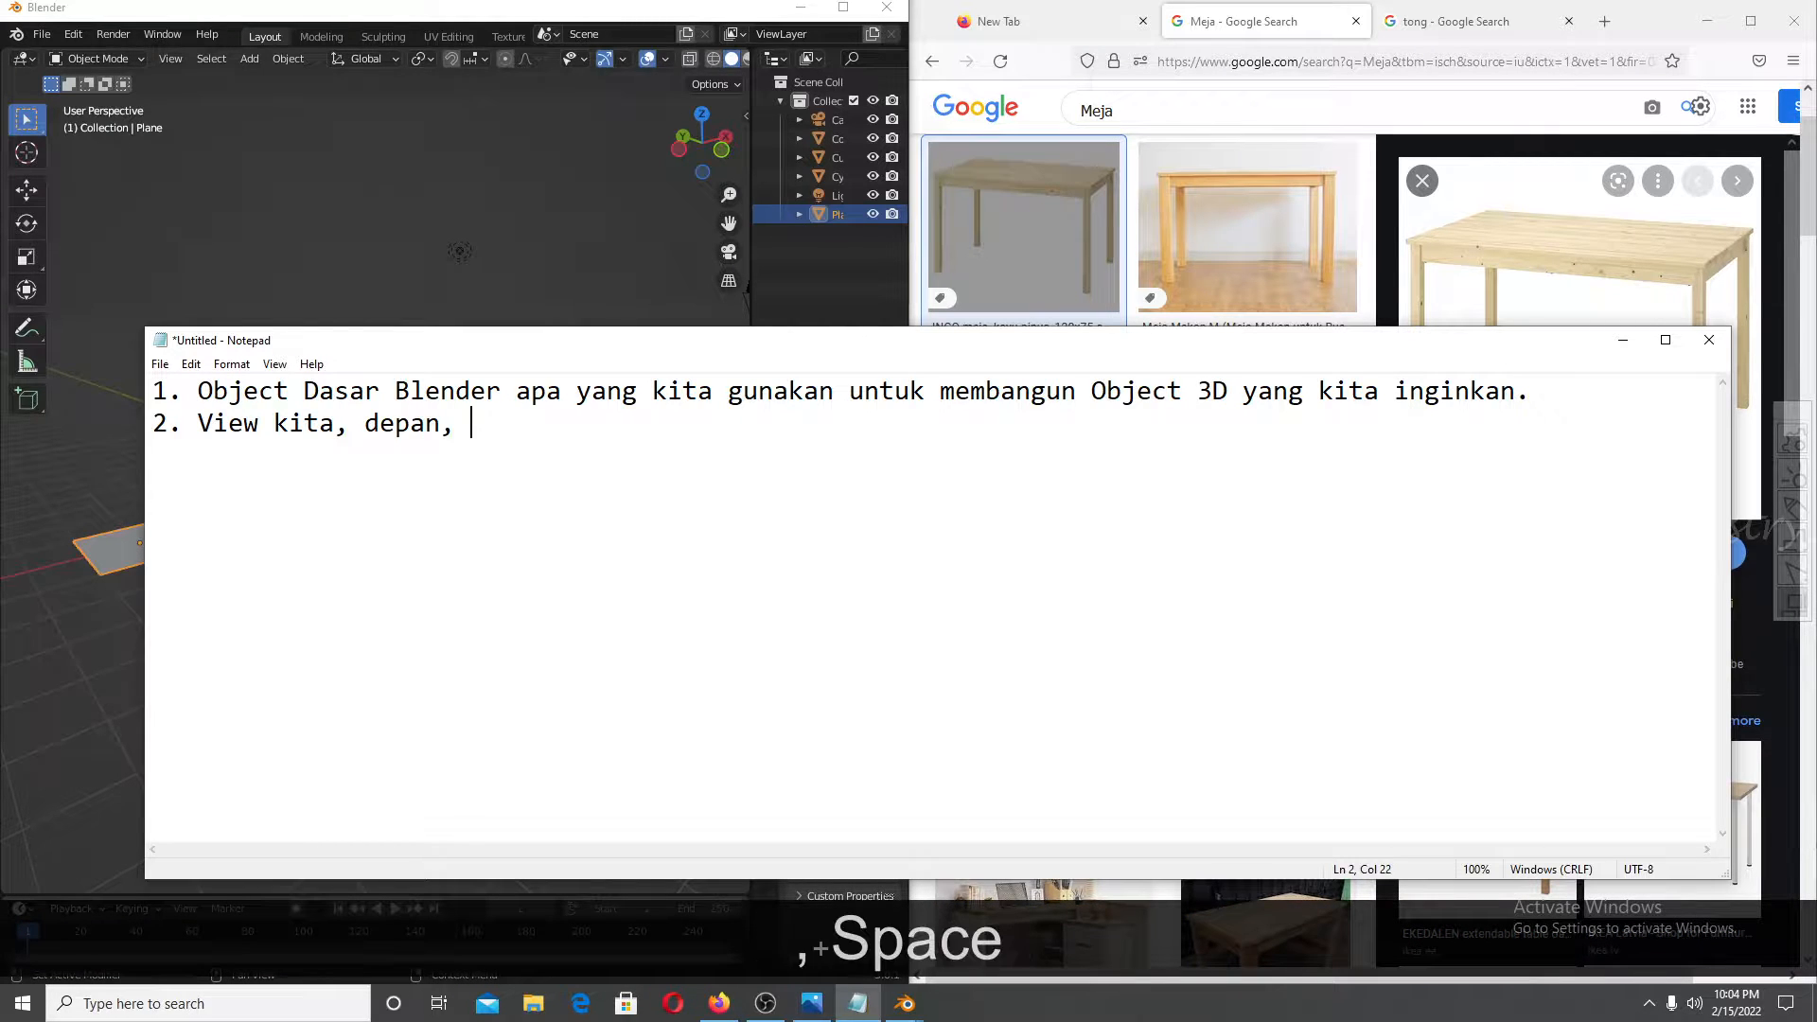
pyautogui.write('belakang')
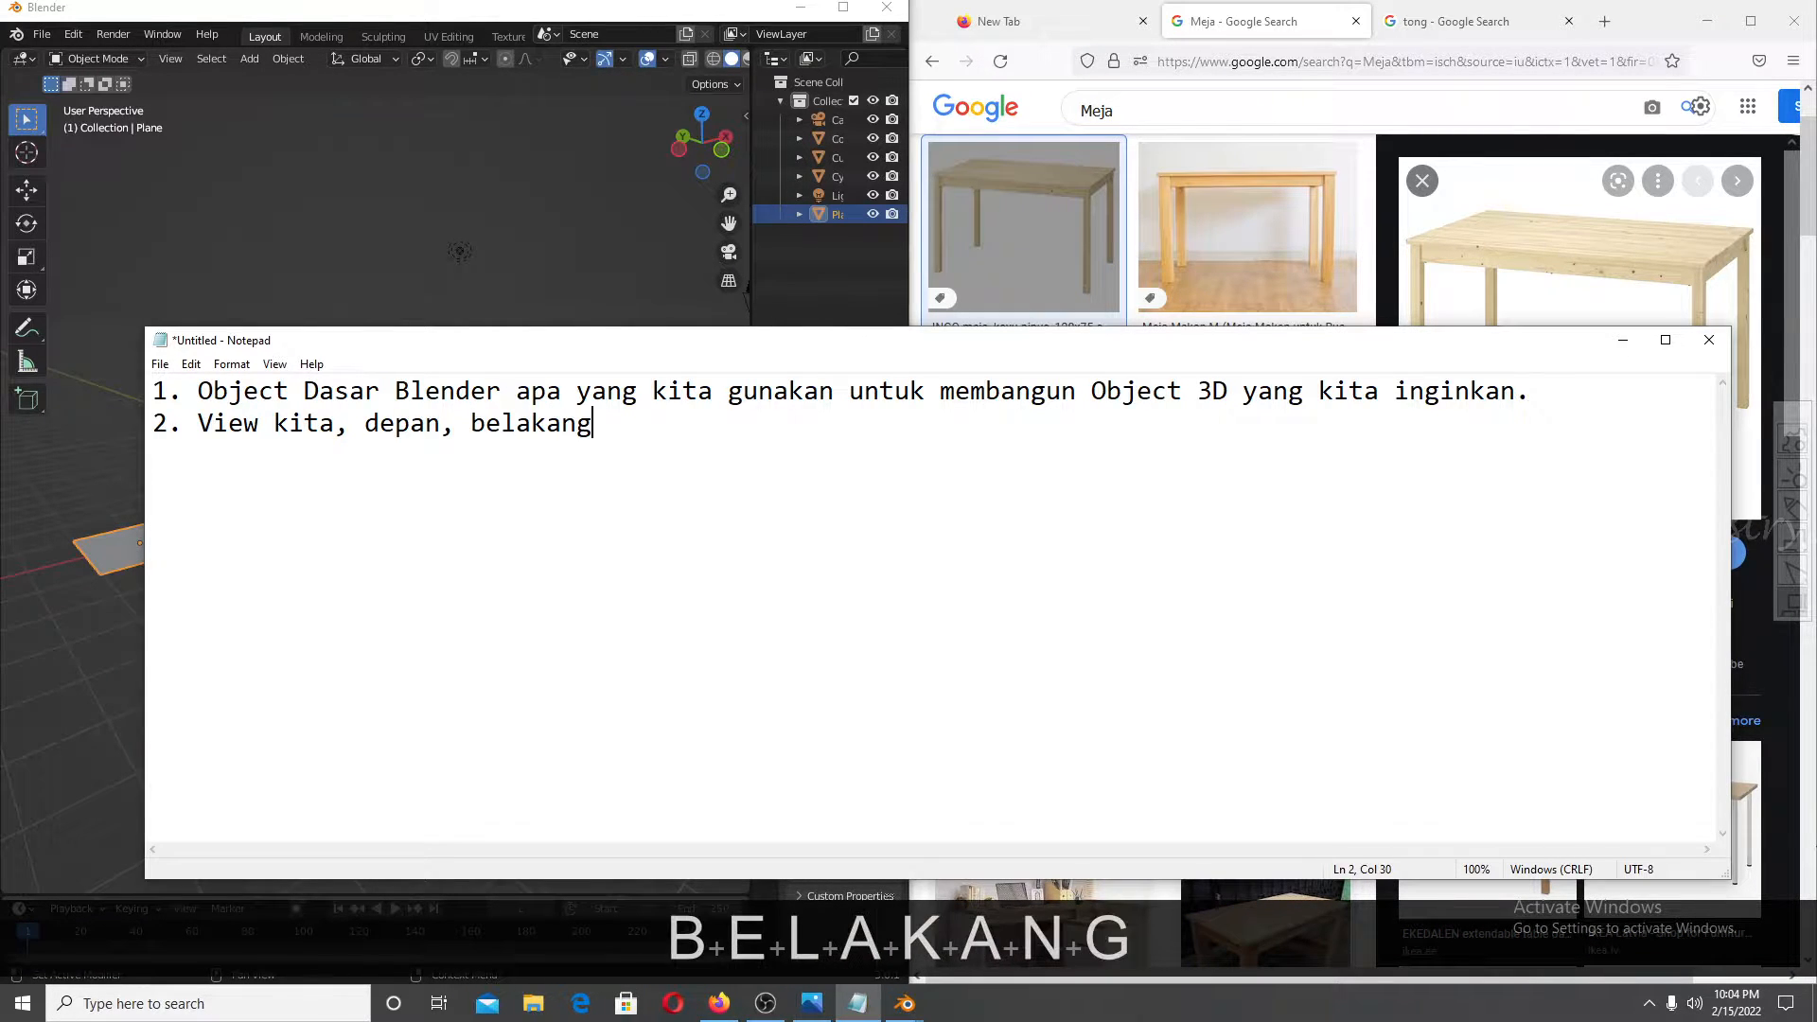
pyautogui.write(', kananm,')
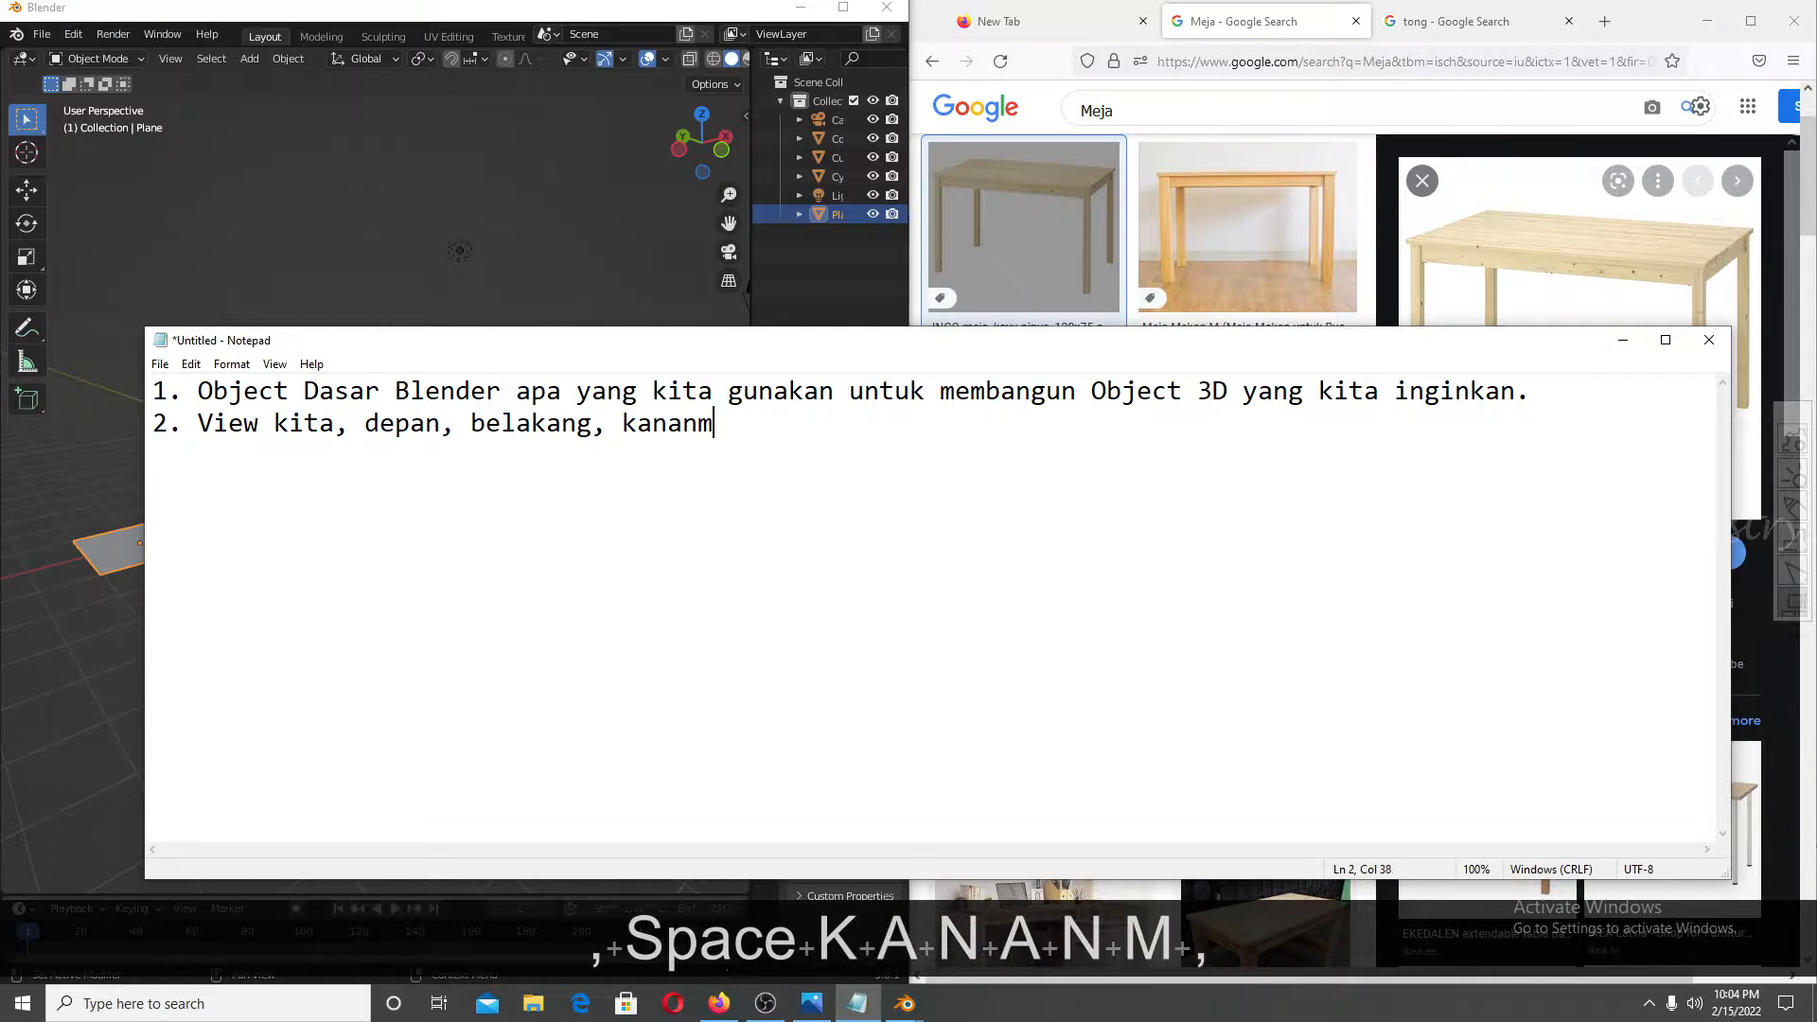
pyautogui.press('BackSpace')
pyautogui.press('BackSpace')
pyautogui.write(', k')
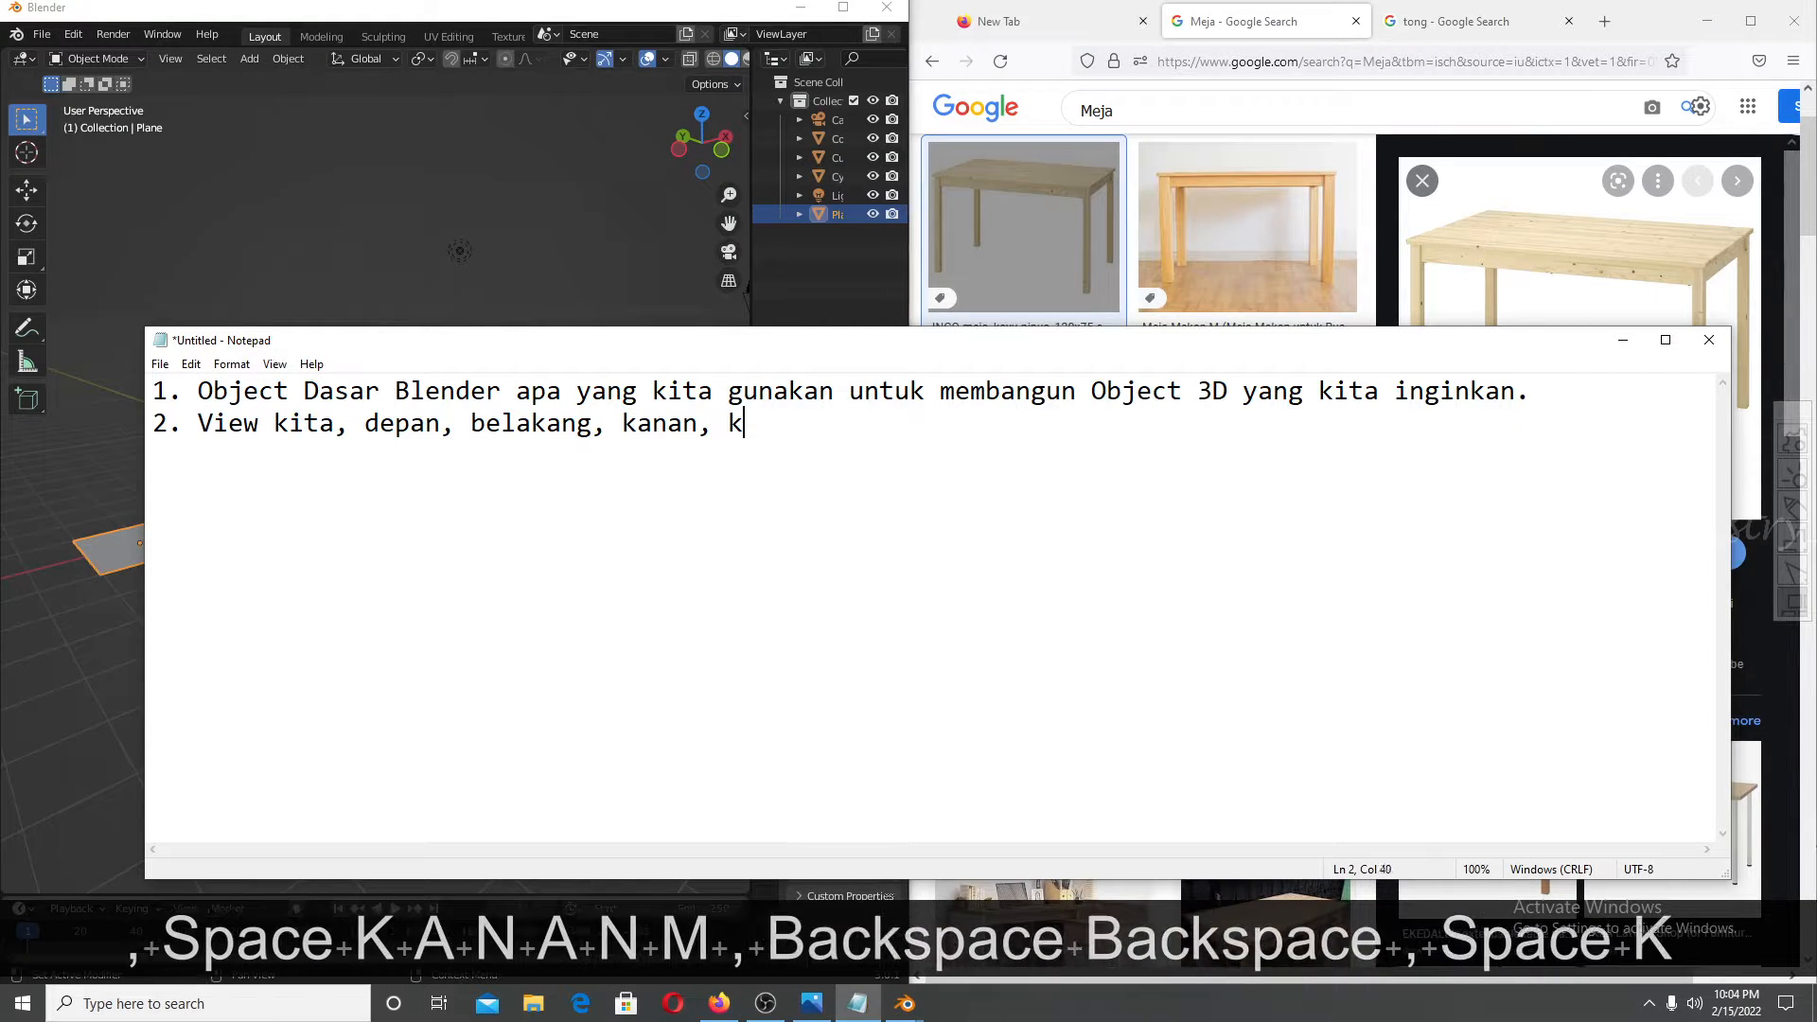
pyautogui.write('iri, atas')
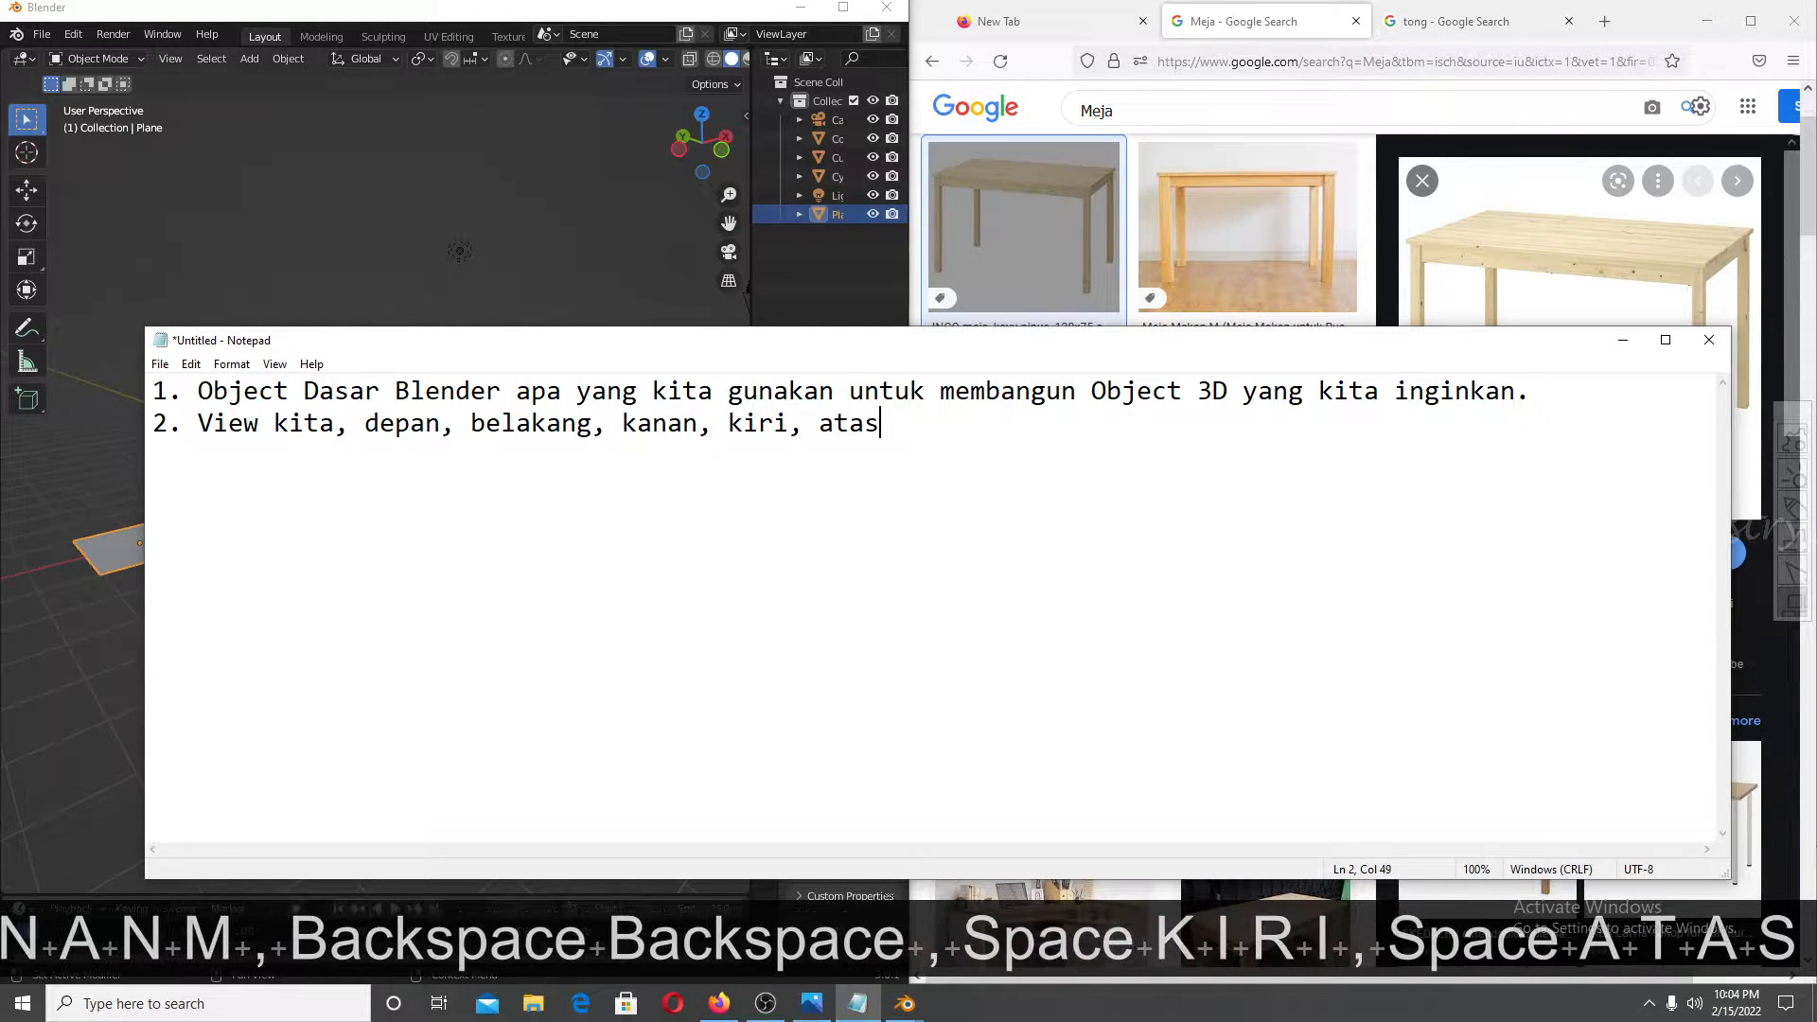
pyautogui.write(', bawah')
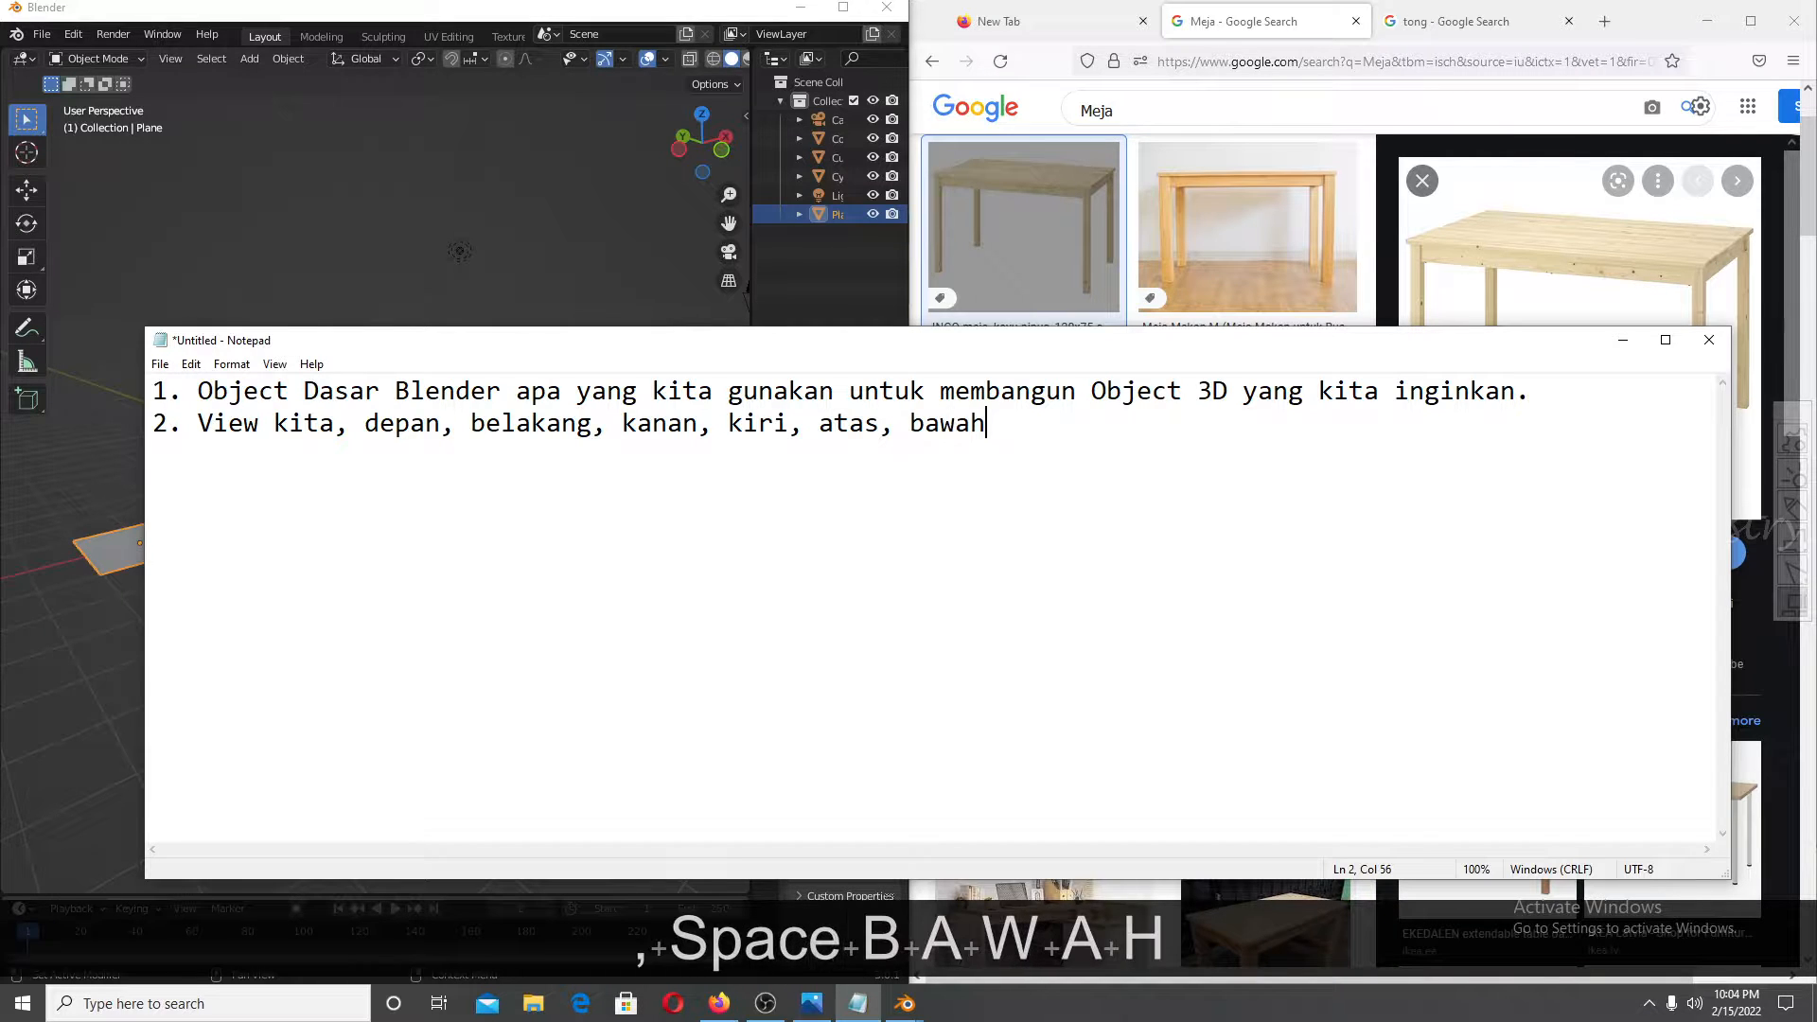
pyautogui.write('.')
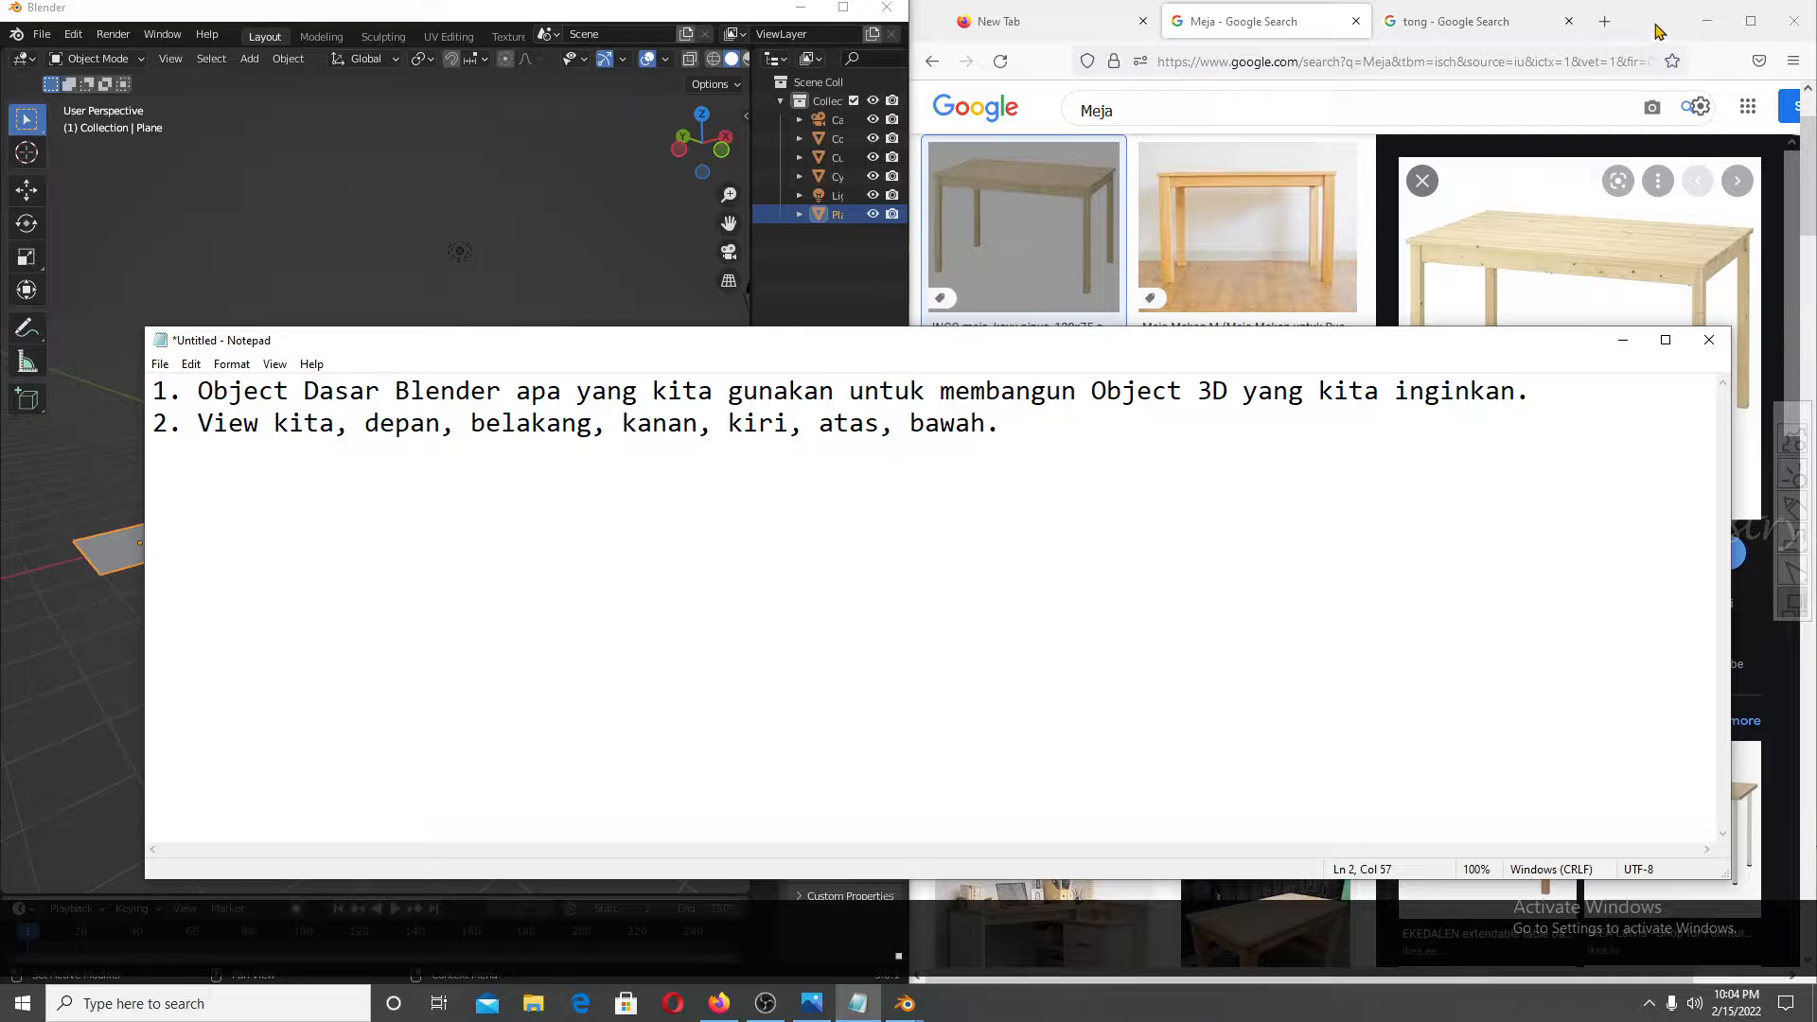
pyautogui.click(1622, 340)
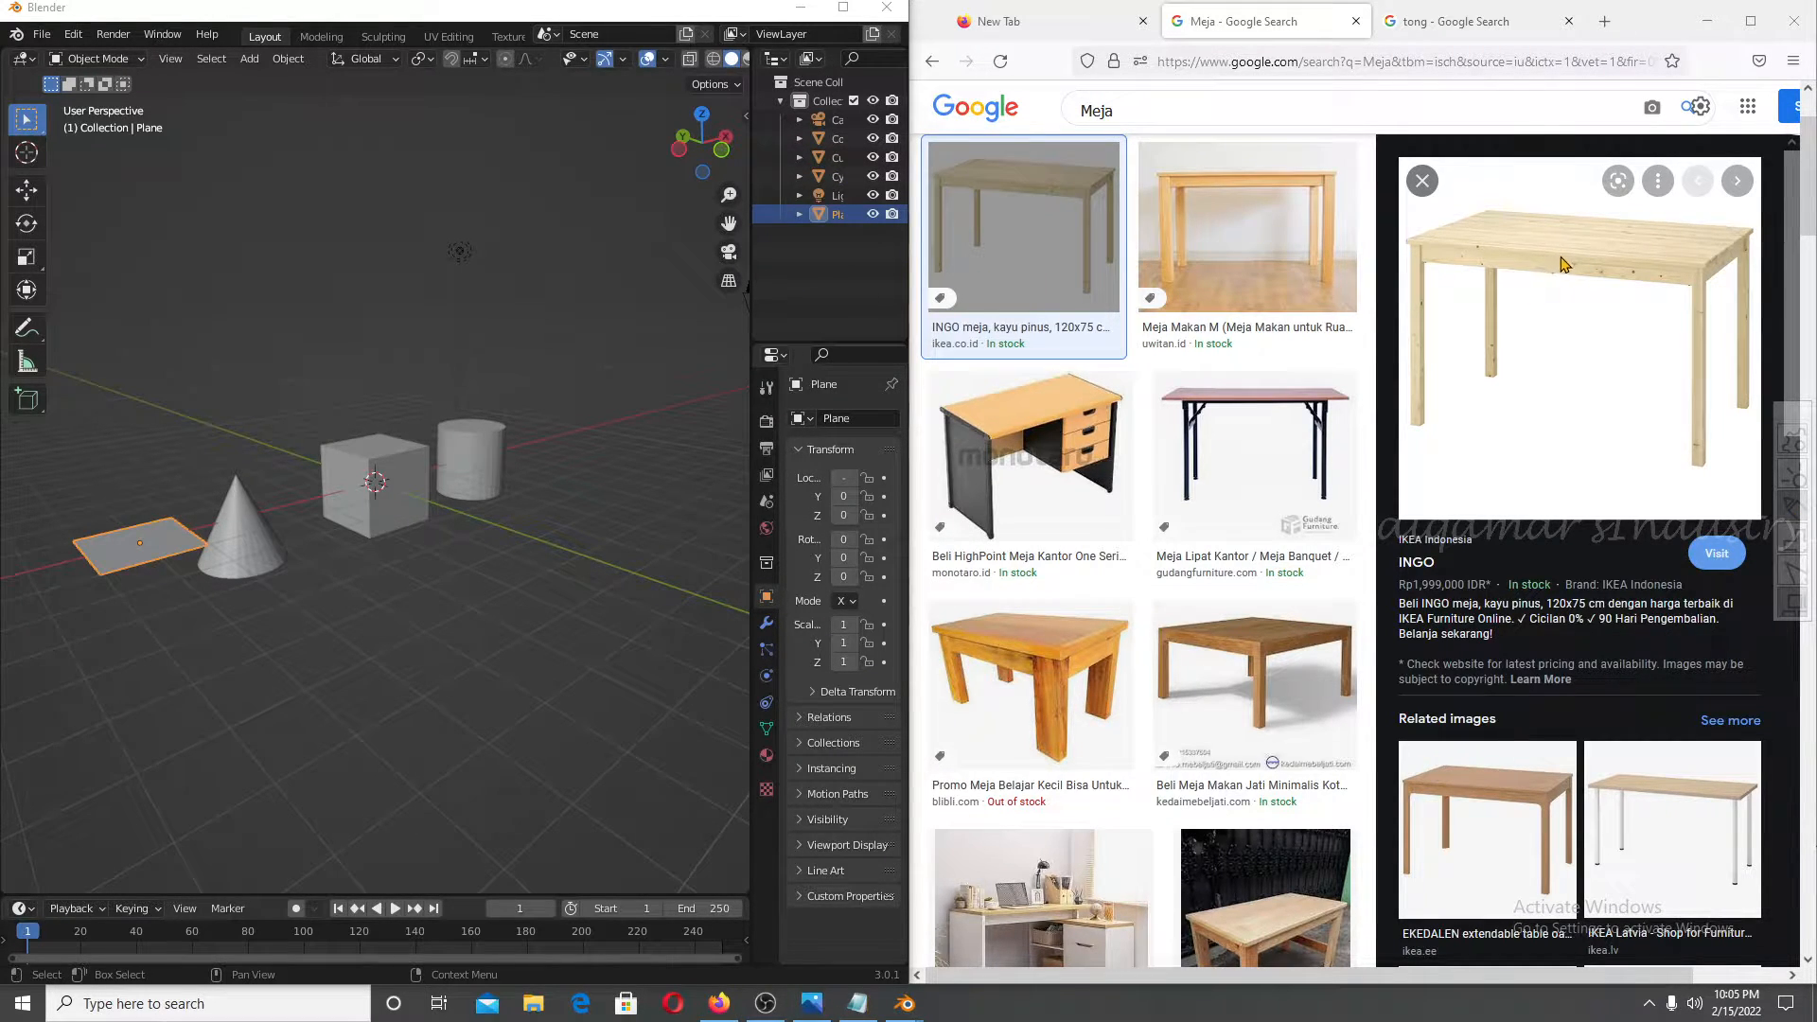
# Label the top, front, side and bottom directions on the INGO table photo with freehand arrows and words, and clear the drawing.
pyautogui.moveTo(1559, 182); pyautogui.dragTo(1525, 221)
pyautogui.moveTo(1500, 187)
pyautogui.mouseDown()
pyautogui.moveTo(1490, 225)
pyautogui.moveTo(1529, 203)
pyautogui.moveTo(1519, 220)
pyautogui.moveTo(1591, 219)
pyautogui.moveTo(1571, 272)
pyautogui.moveTo(1498, 291)
pyautogui.moveTo(1467, 327)
pyautogui.moveTo(1548, 317)
pyautogui.mouseUp()
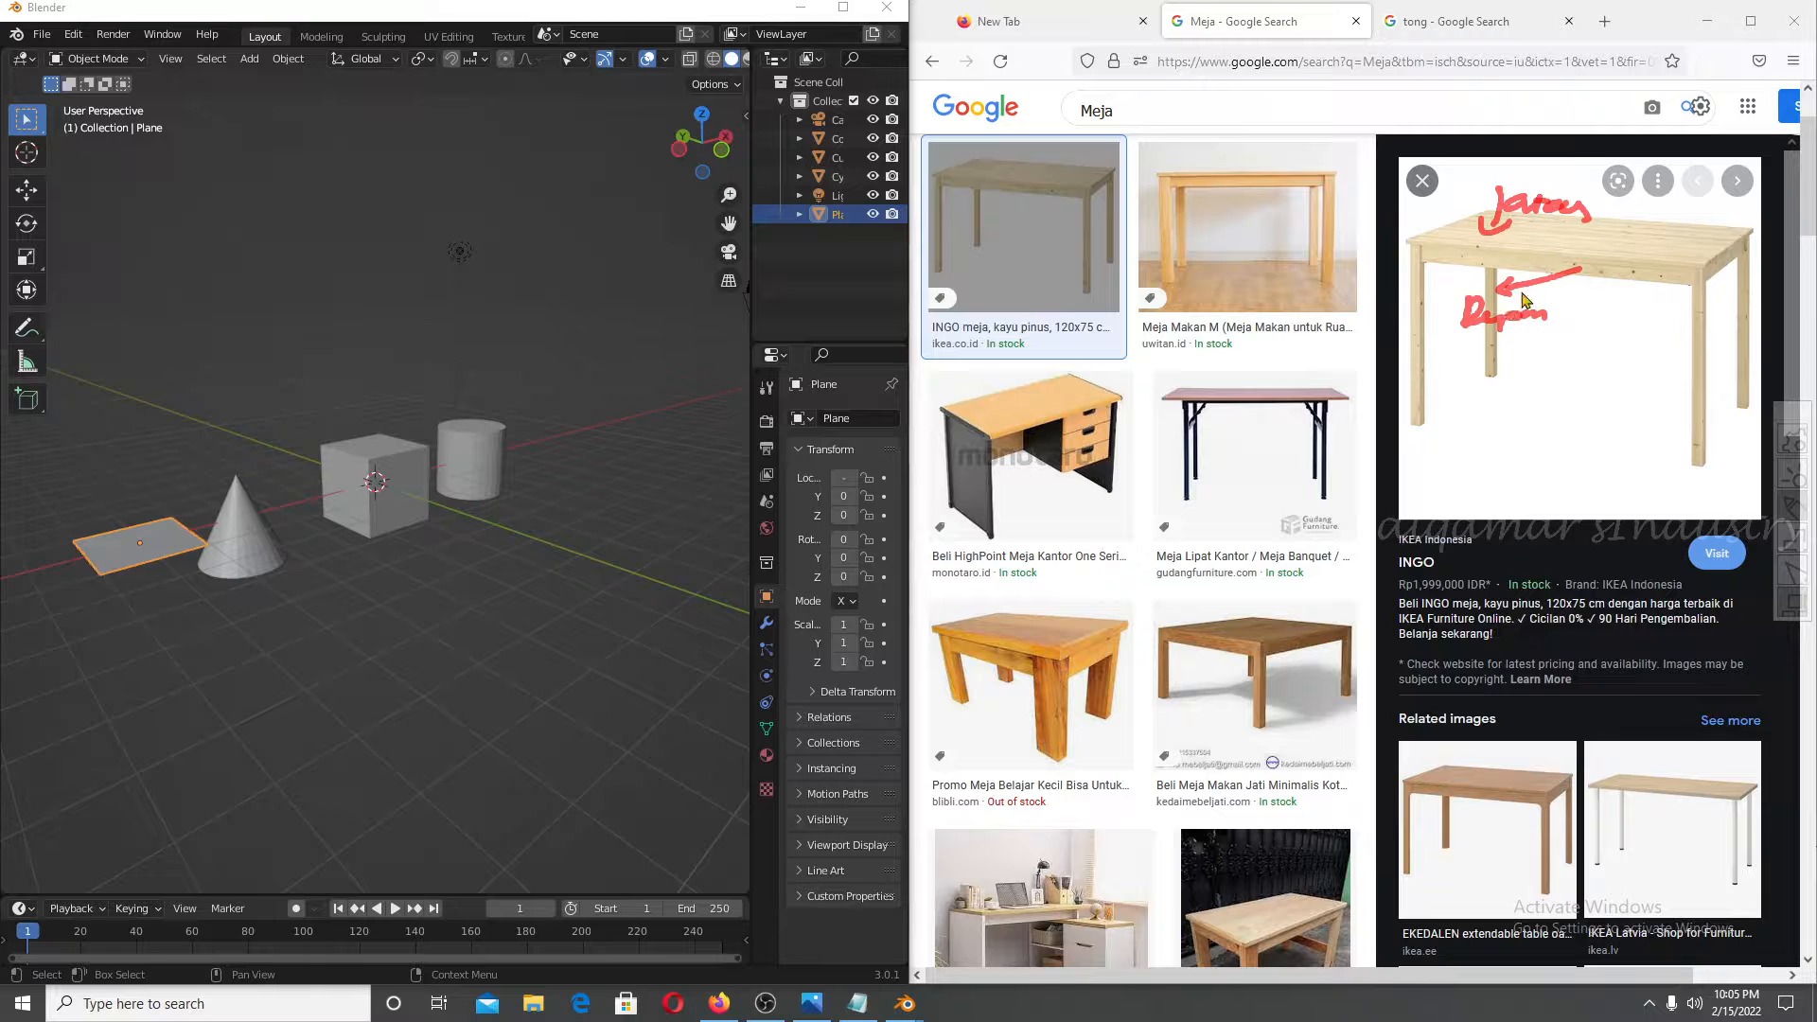
pyautogui.moveTo(1706, 224)
pyautogui.mouseDown()
pyautogui.moveTo(1741, 219)
pyautogui.moveTo(1730, 308)
pyautogui.moveTo(1766, 320)
pyautogui.mouseUp()
pyautogui.moveTo(1400, 203); pyautogui.dragTo(1444, 203)
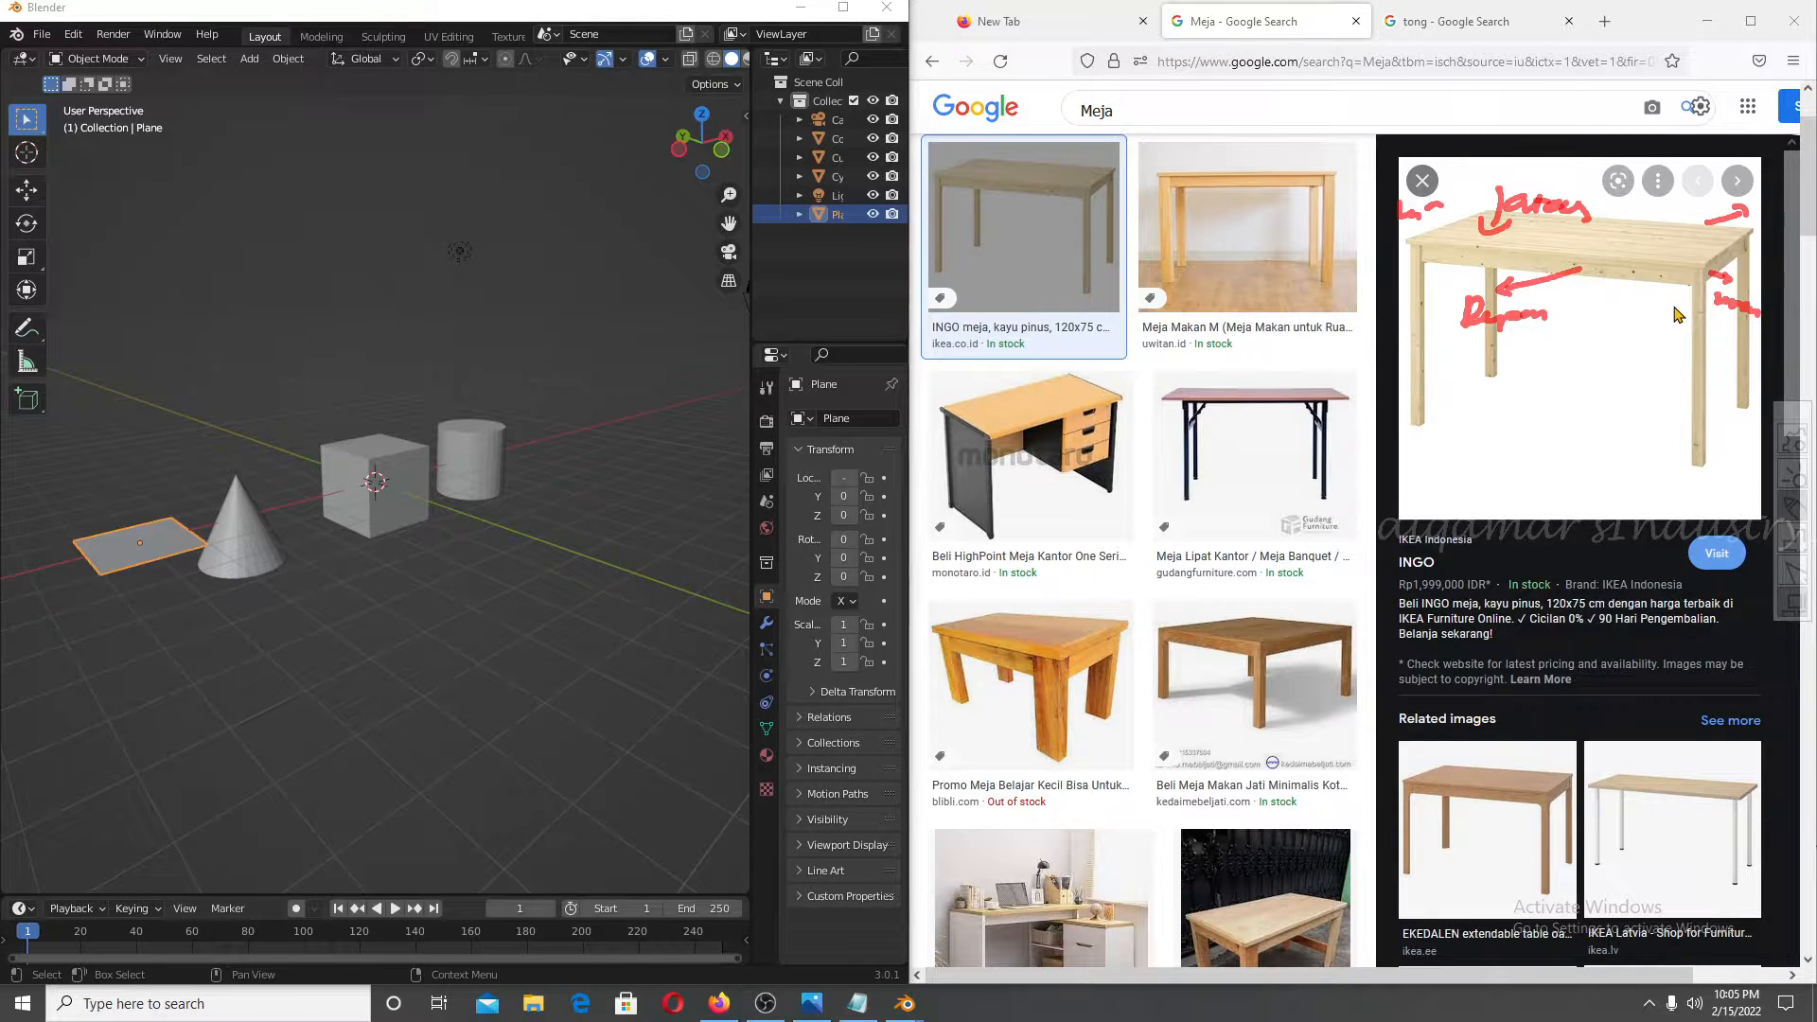
pyautogui.moveTo(1703, 464)
pyautogui.mouseDown()
pyautogui.moveTo(1661, 506)
pyautogui.moveTo(1747, 502)
pyautogui.mouseUp()
pyautogui.moveTo(1621, 294)
pyautogui.mouseDown()
pyautogui.moveTo(1609, 329)
pyautogui.moveTo(1620, 308)
pyautogui.moveTo(1575, 333)
pyautogui.moveTo(1656, 355)
pyautogui.mouseUp()
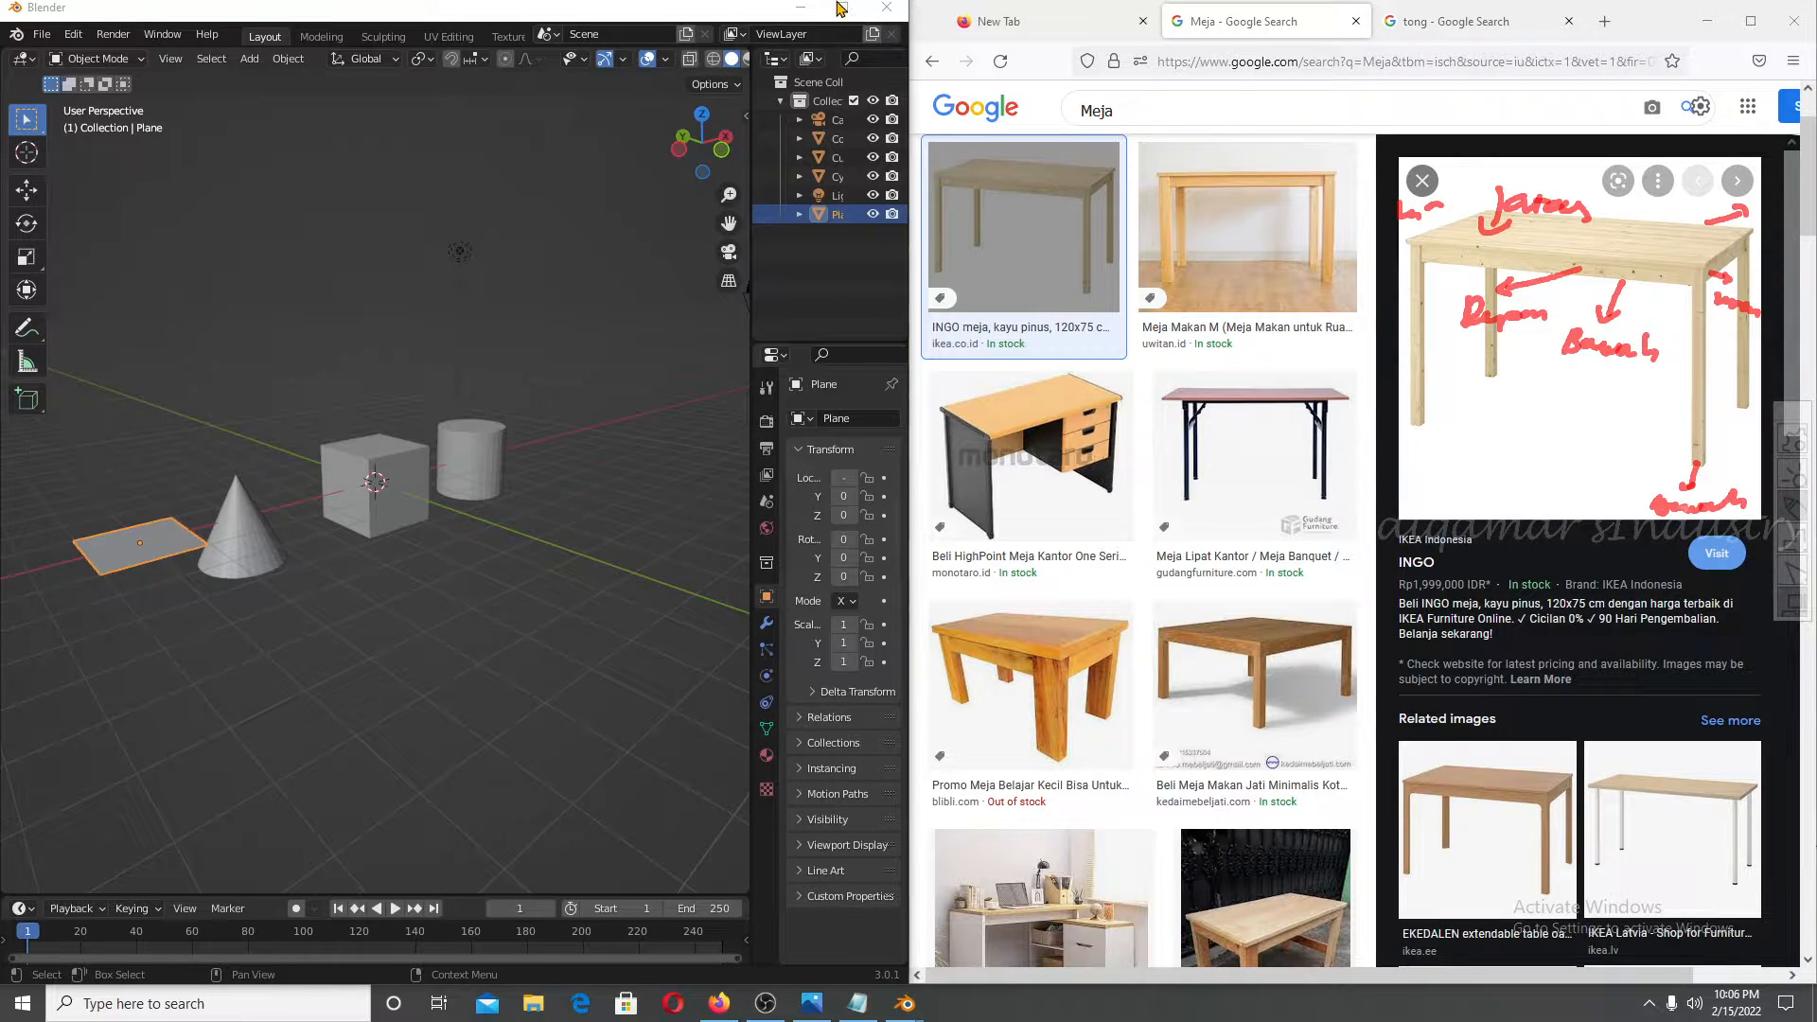
pyautogui.press('Escape')
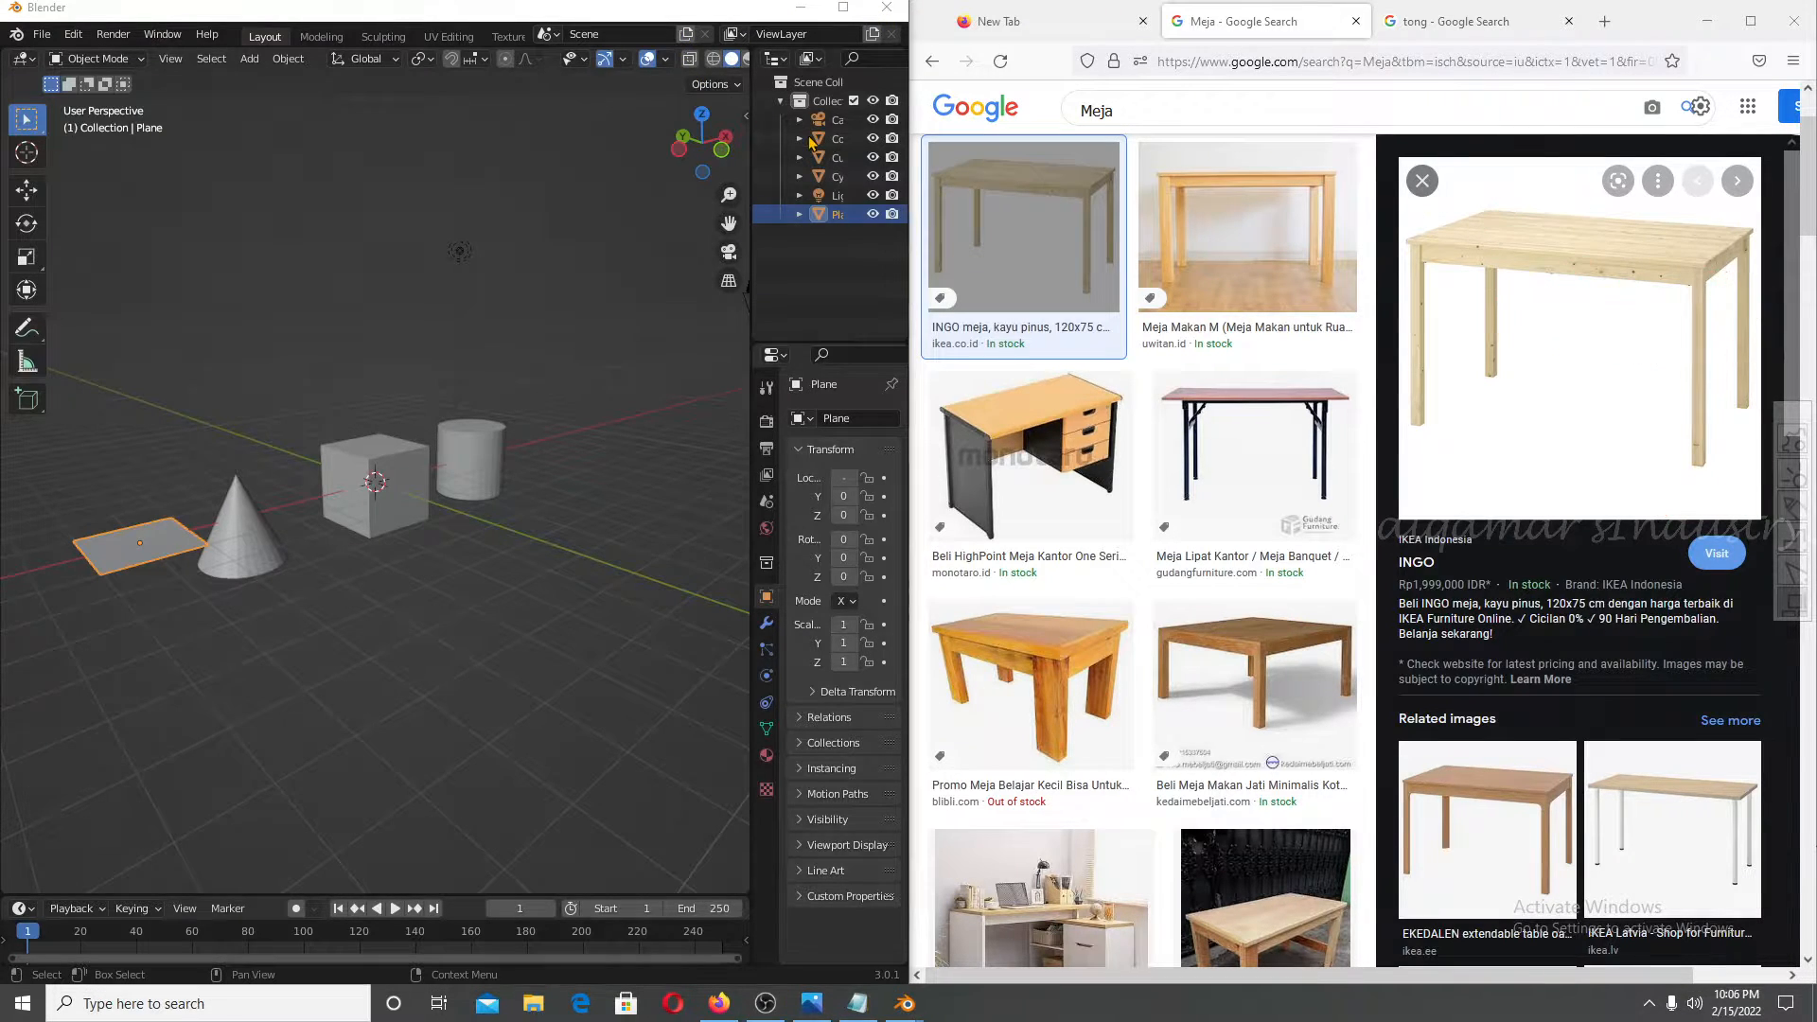
# Maximize Blender and view the four meshes in the front orthographic view.
pyautogui.click(843, 7)
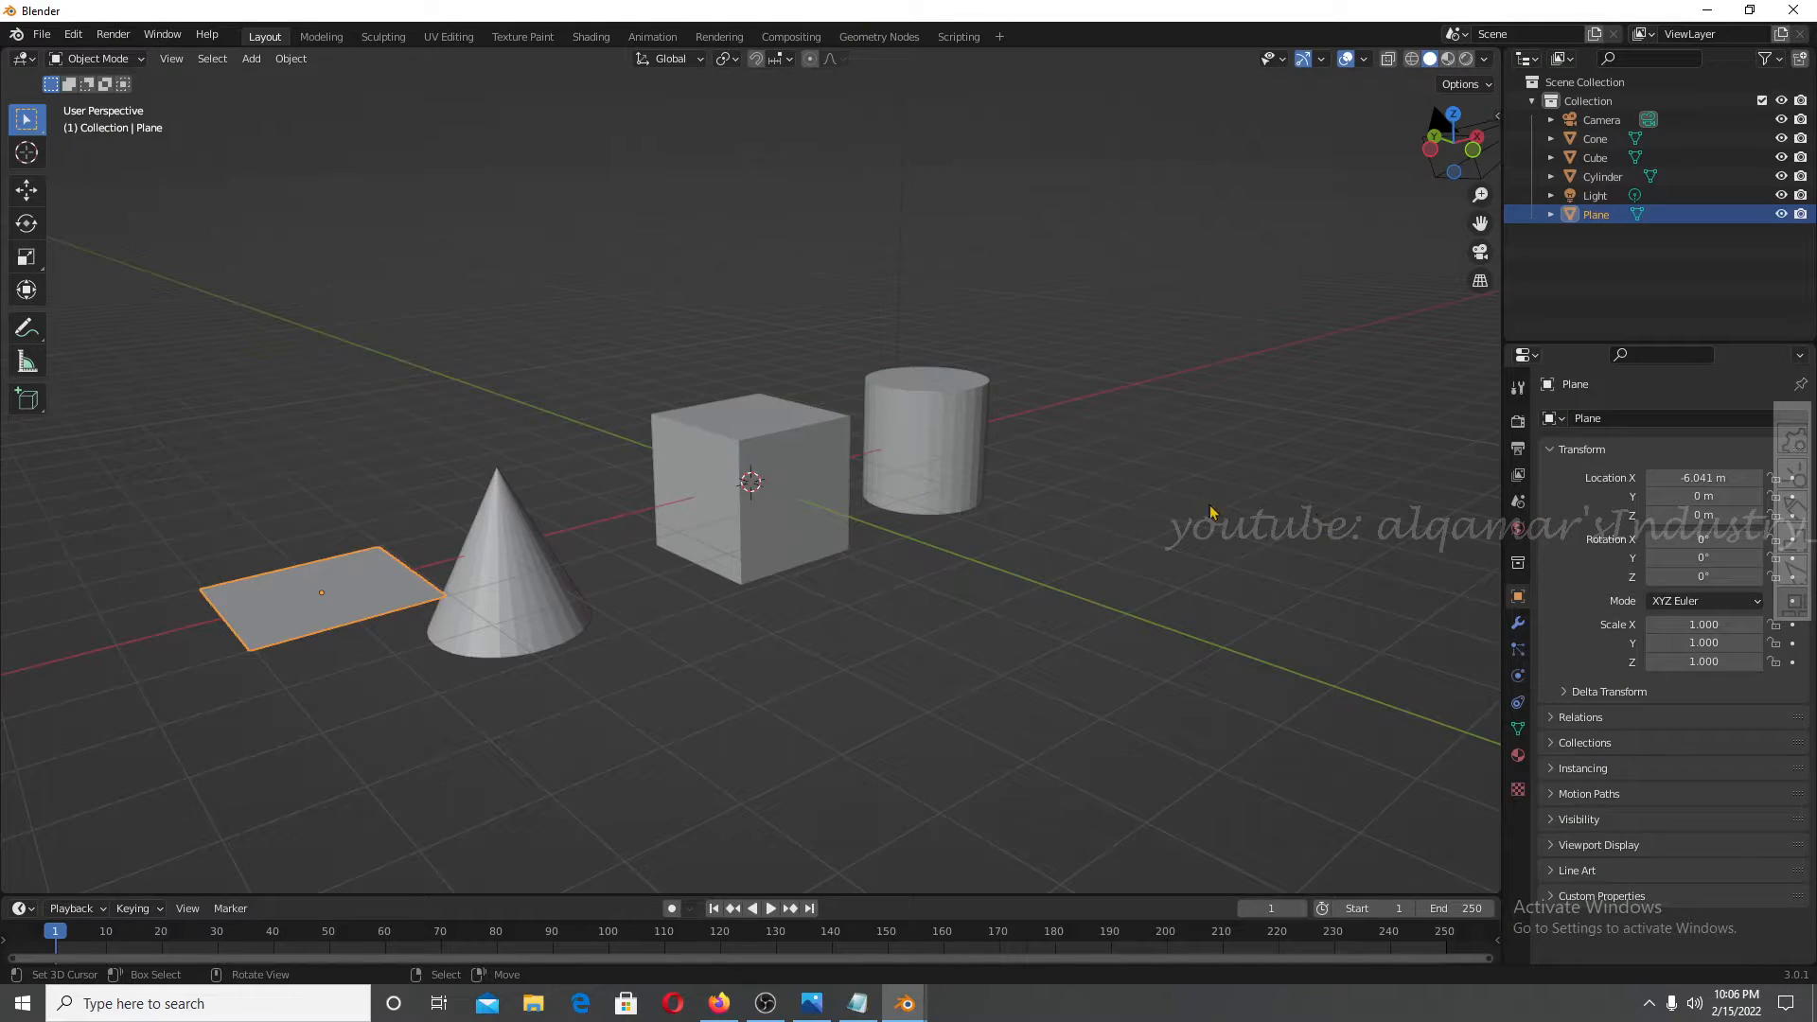
pyautogui.scroll(-3, 1042, 496)
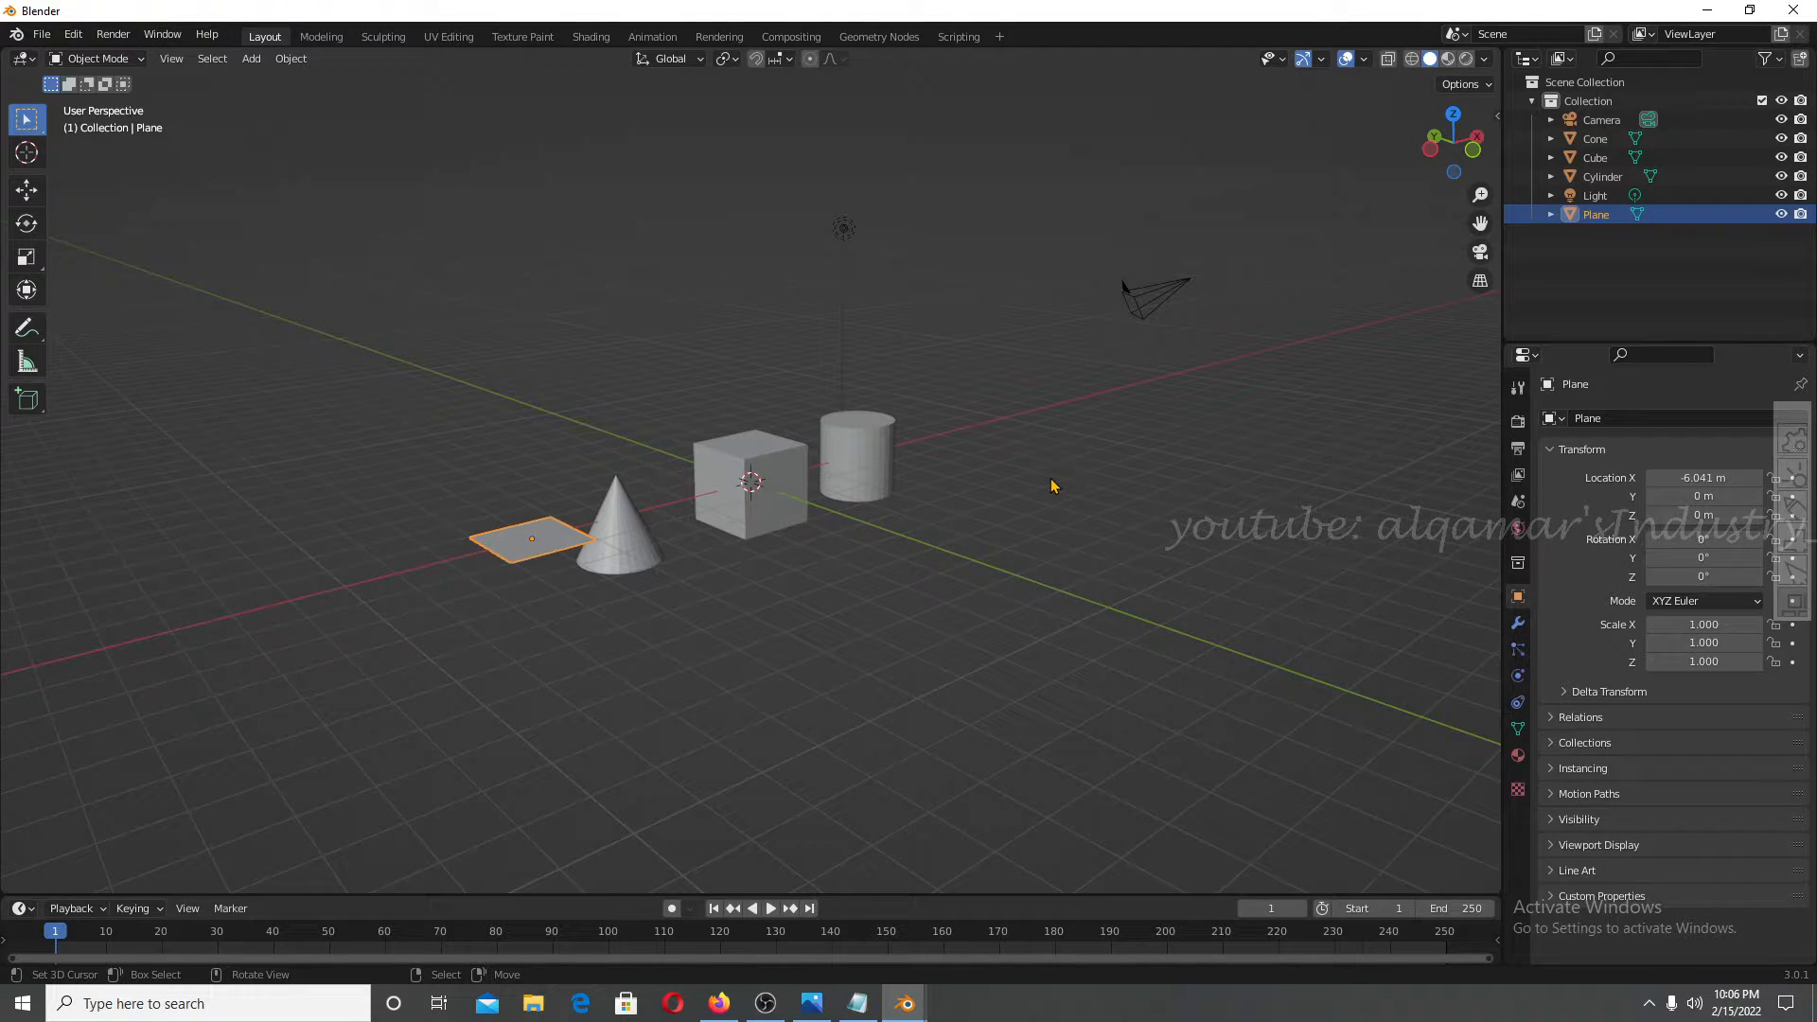
pyautogui.press('Num_Lock')
pyautogui.press('Num_Lock')
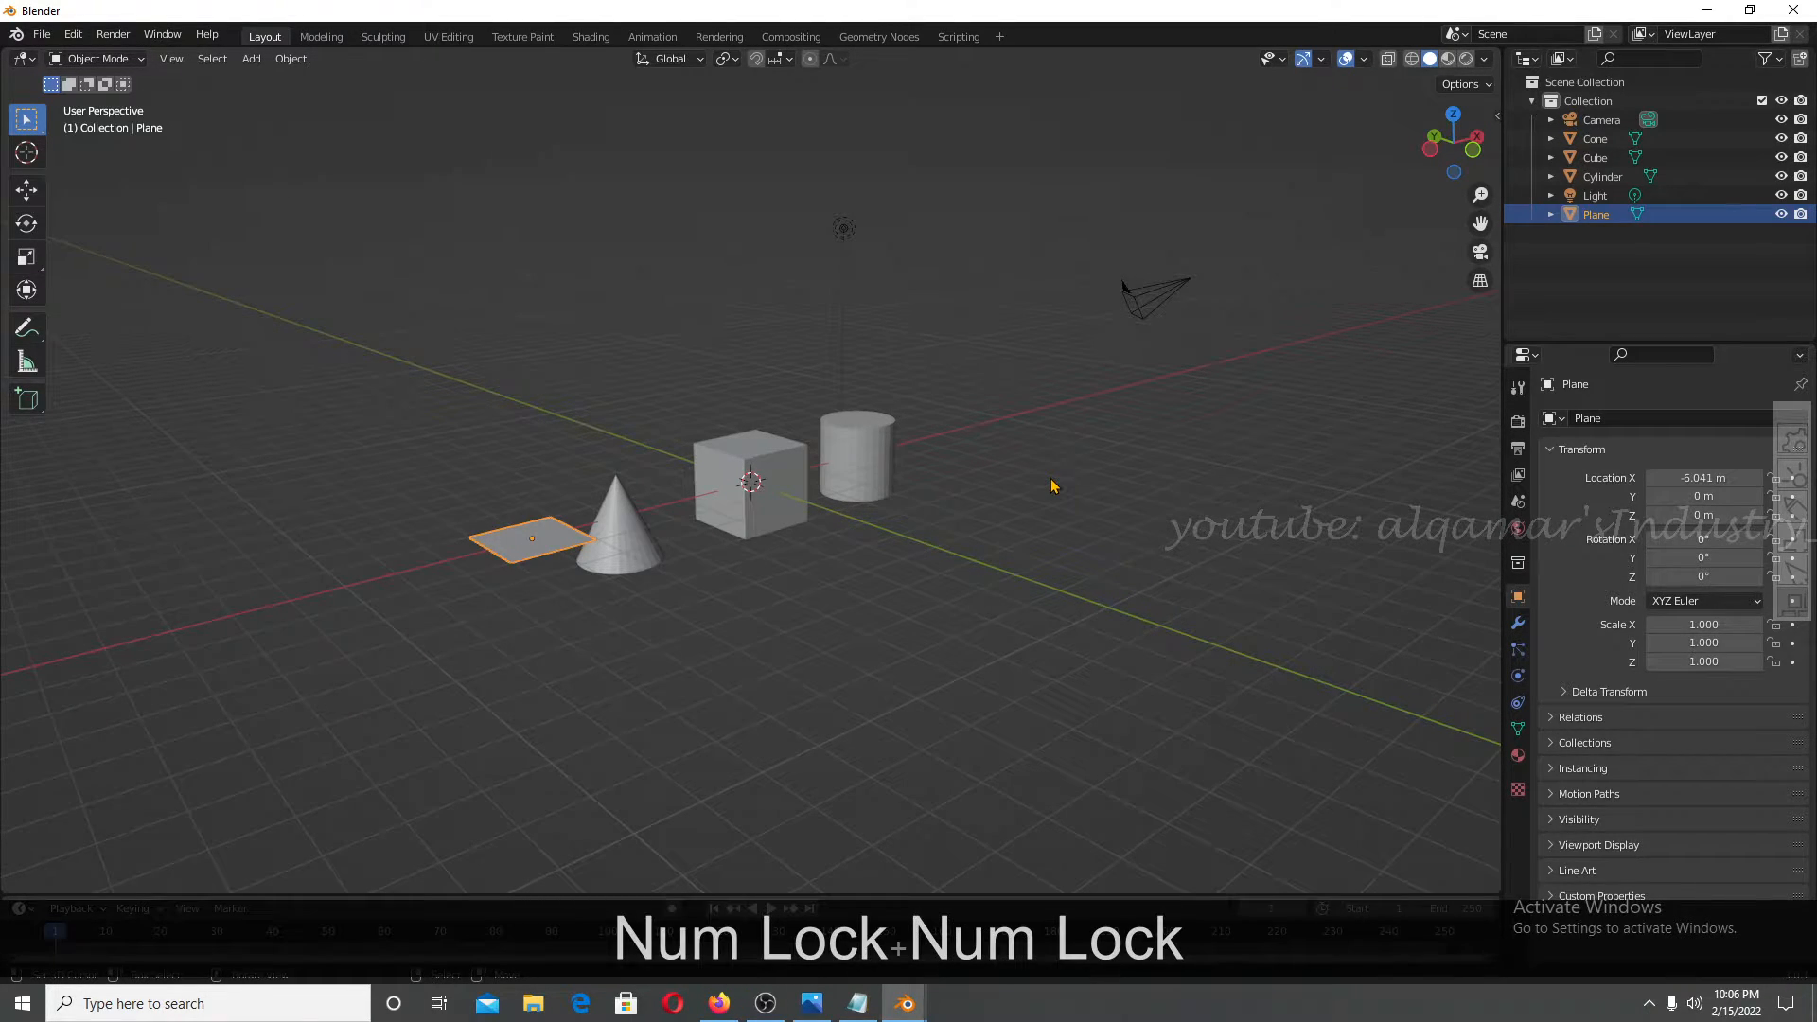
pyautogui.press('KP_1')
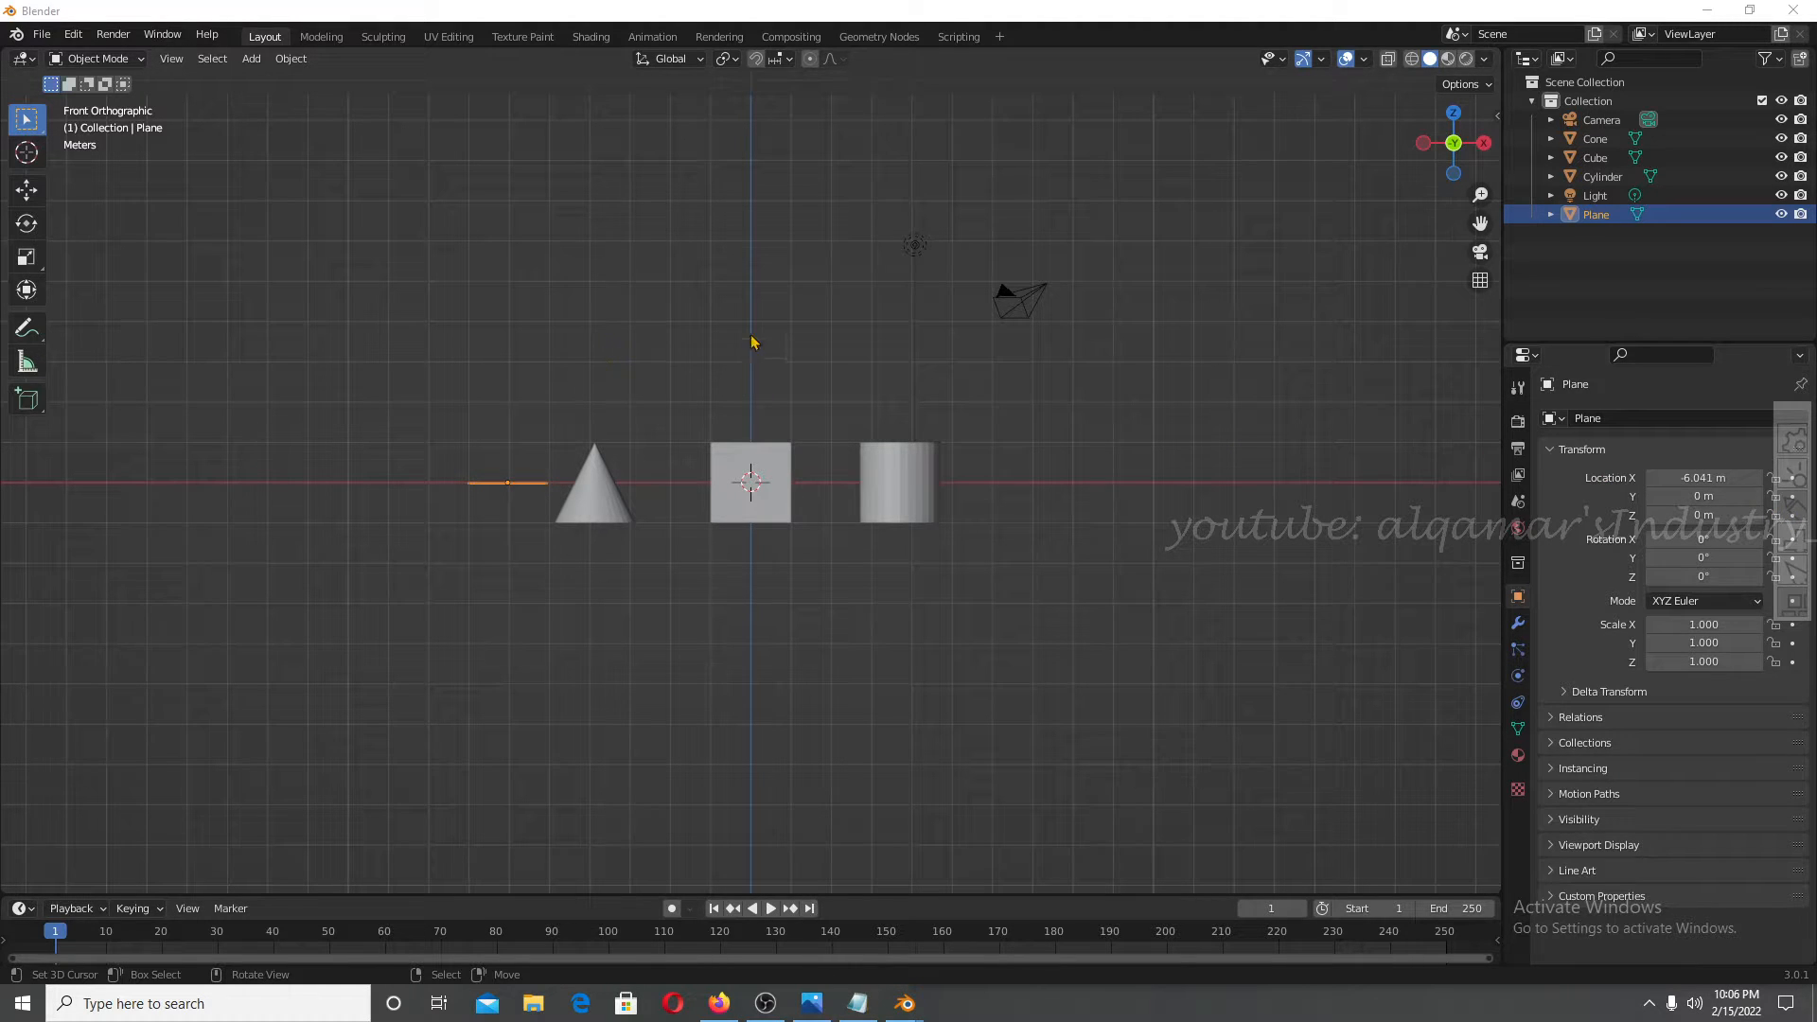
pyautogui.moveTo(63, 132); pyautogui.dragTo(107, 106)
pyautogui.press('KP_3')
pyautogui.keyDown('shift'); pyautogui.rightClick(652, 386); pyautogui.keyUp('shift')
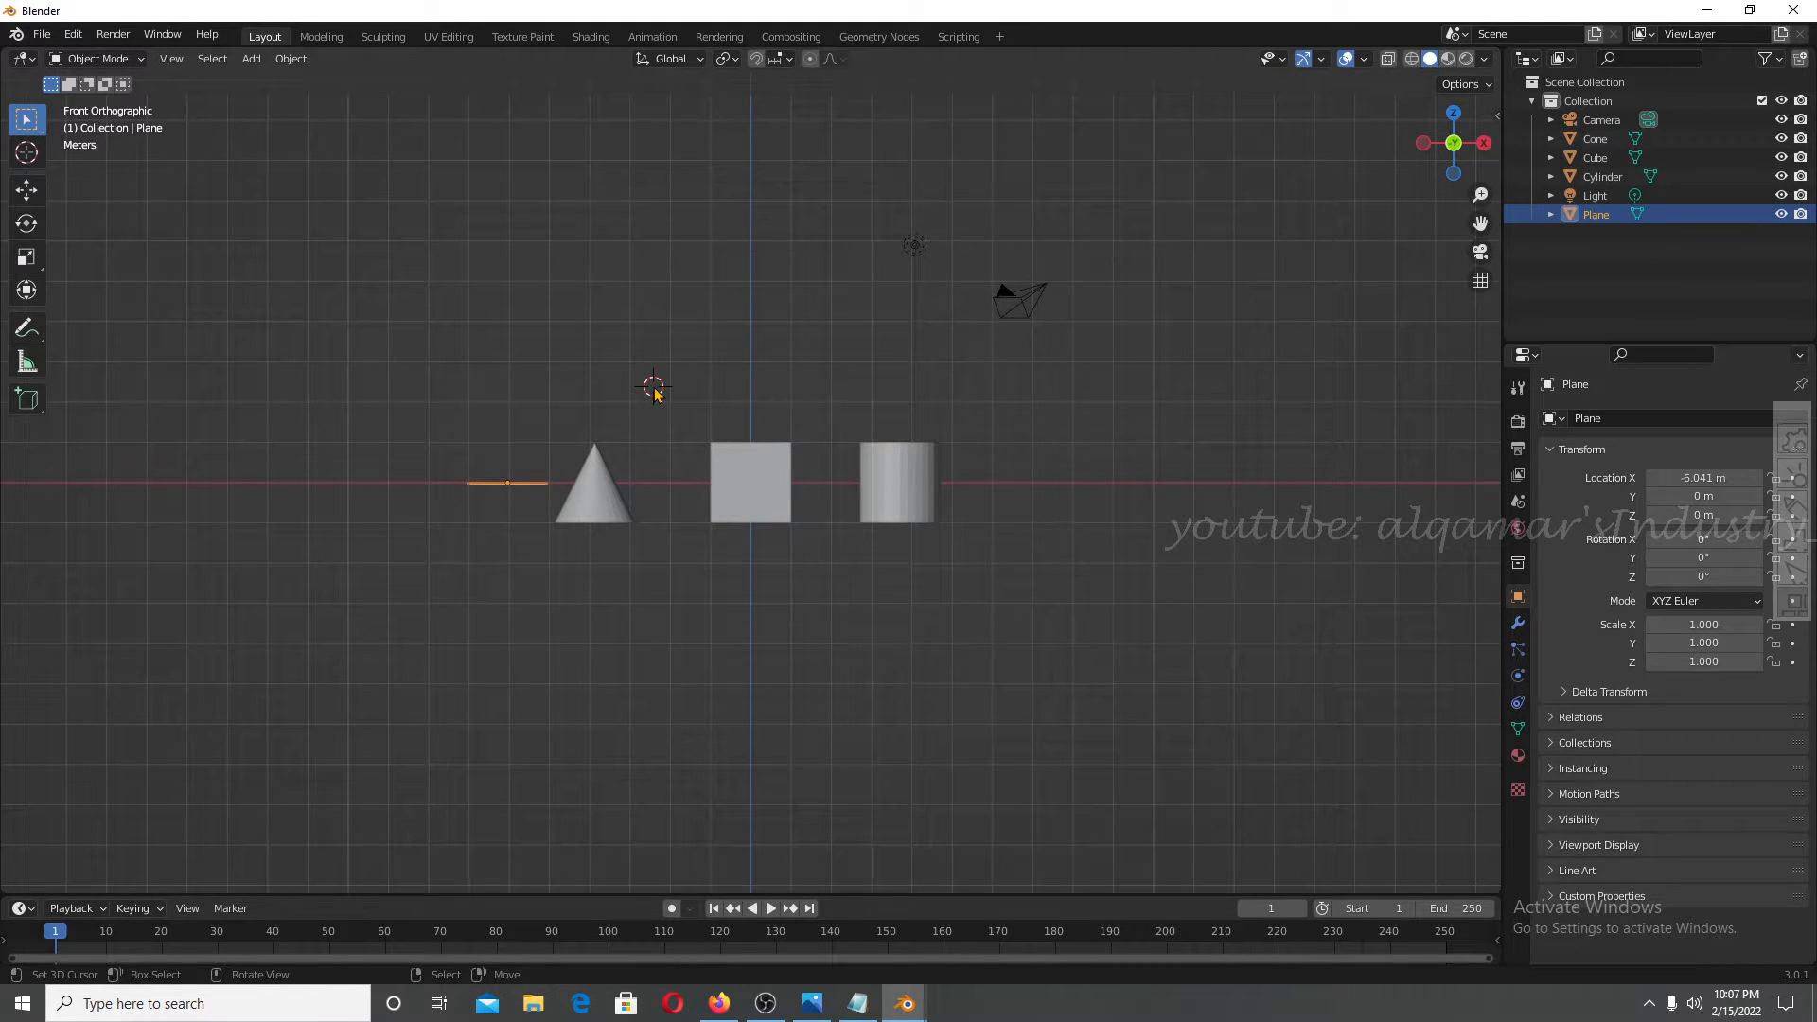
# View the meshes in the back, right and left orthographic views in turn.
pyautogui.press('ctrl+KP_1')
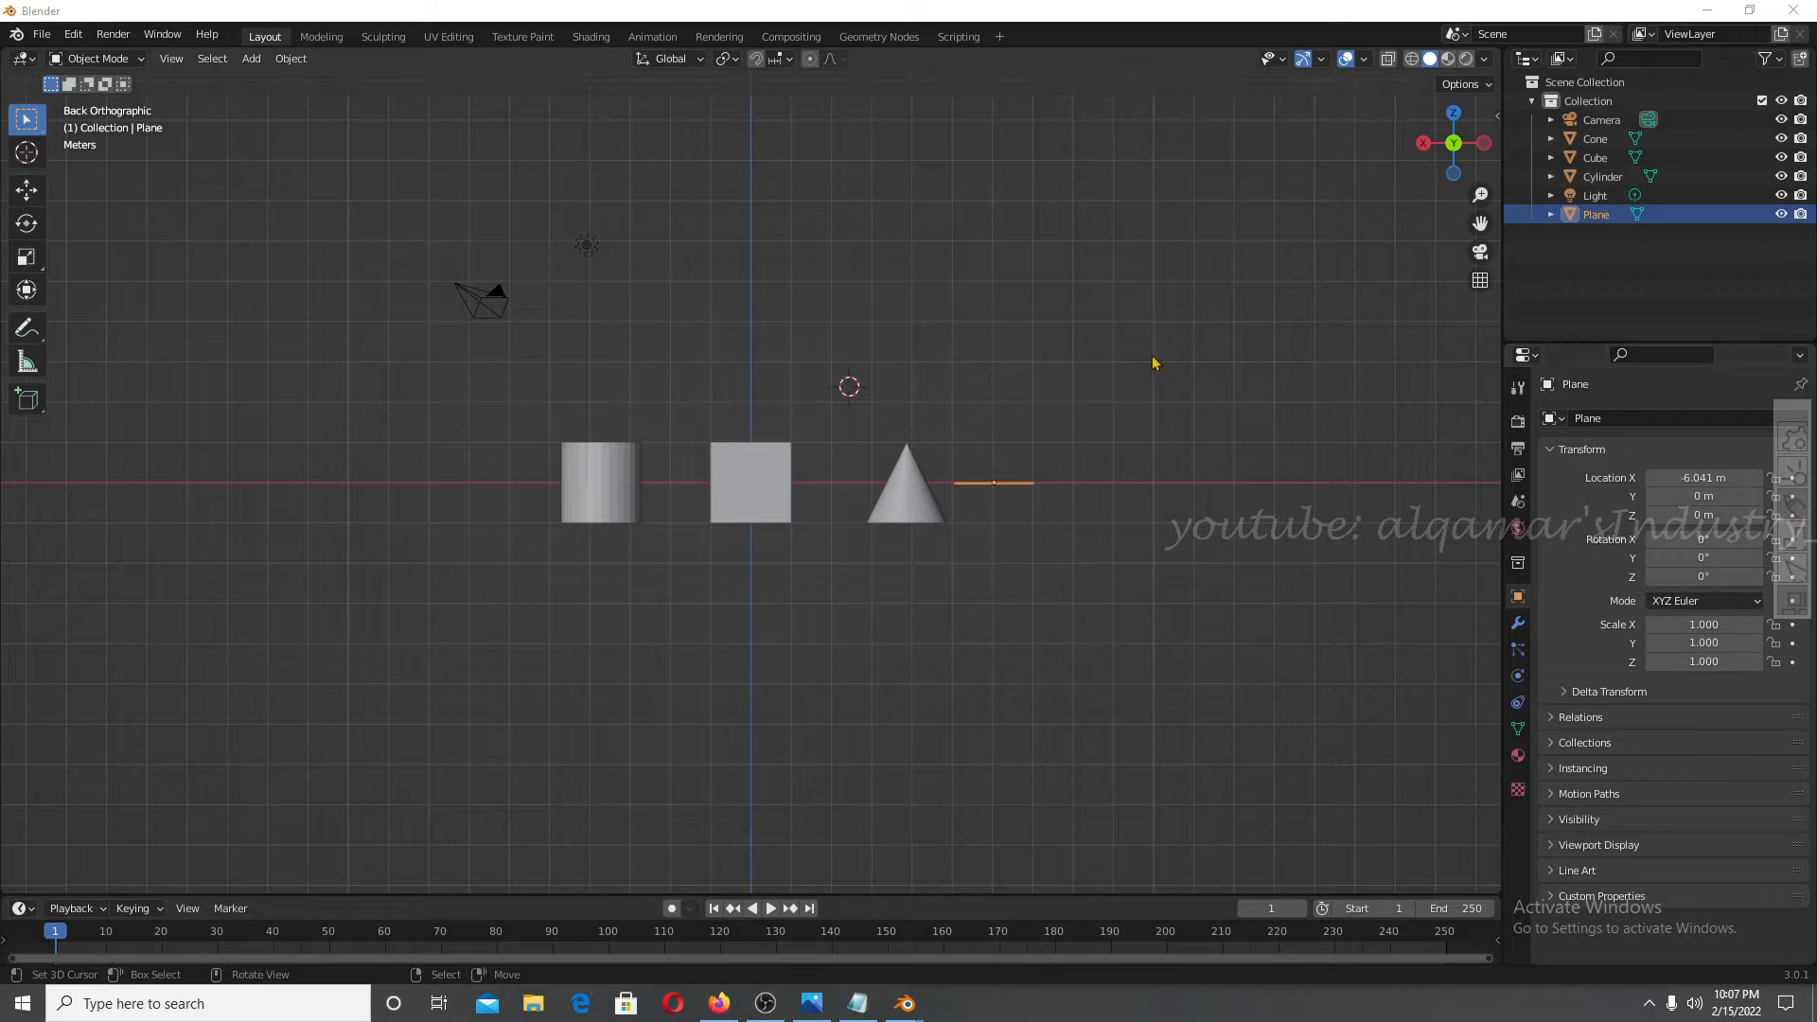
pyautogui.moveTo(75, 130); pyautogui.dragTo(105, 126)
pyautogui.press('KP_3')
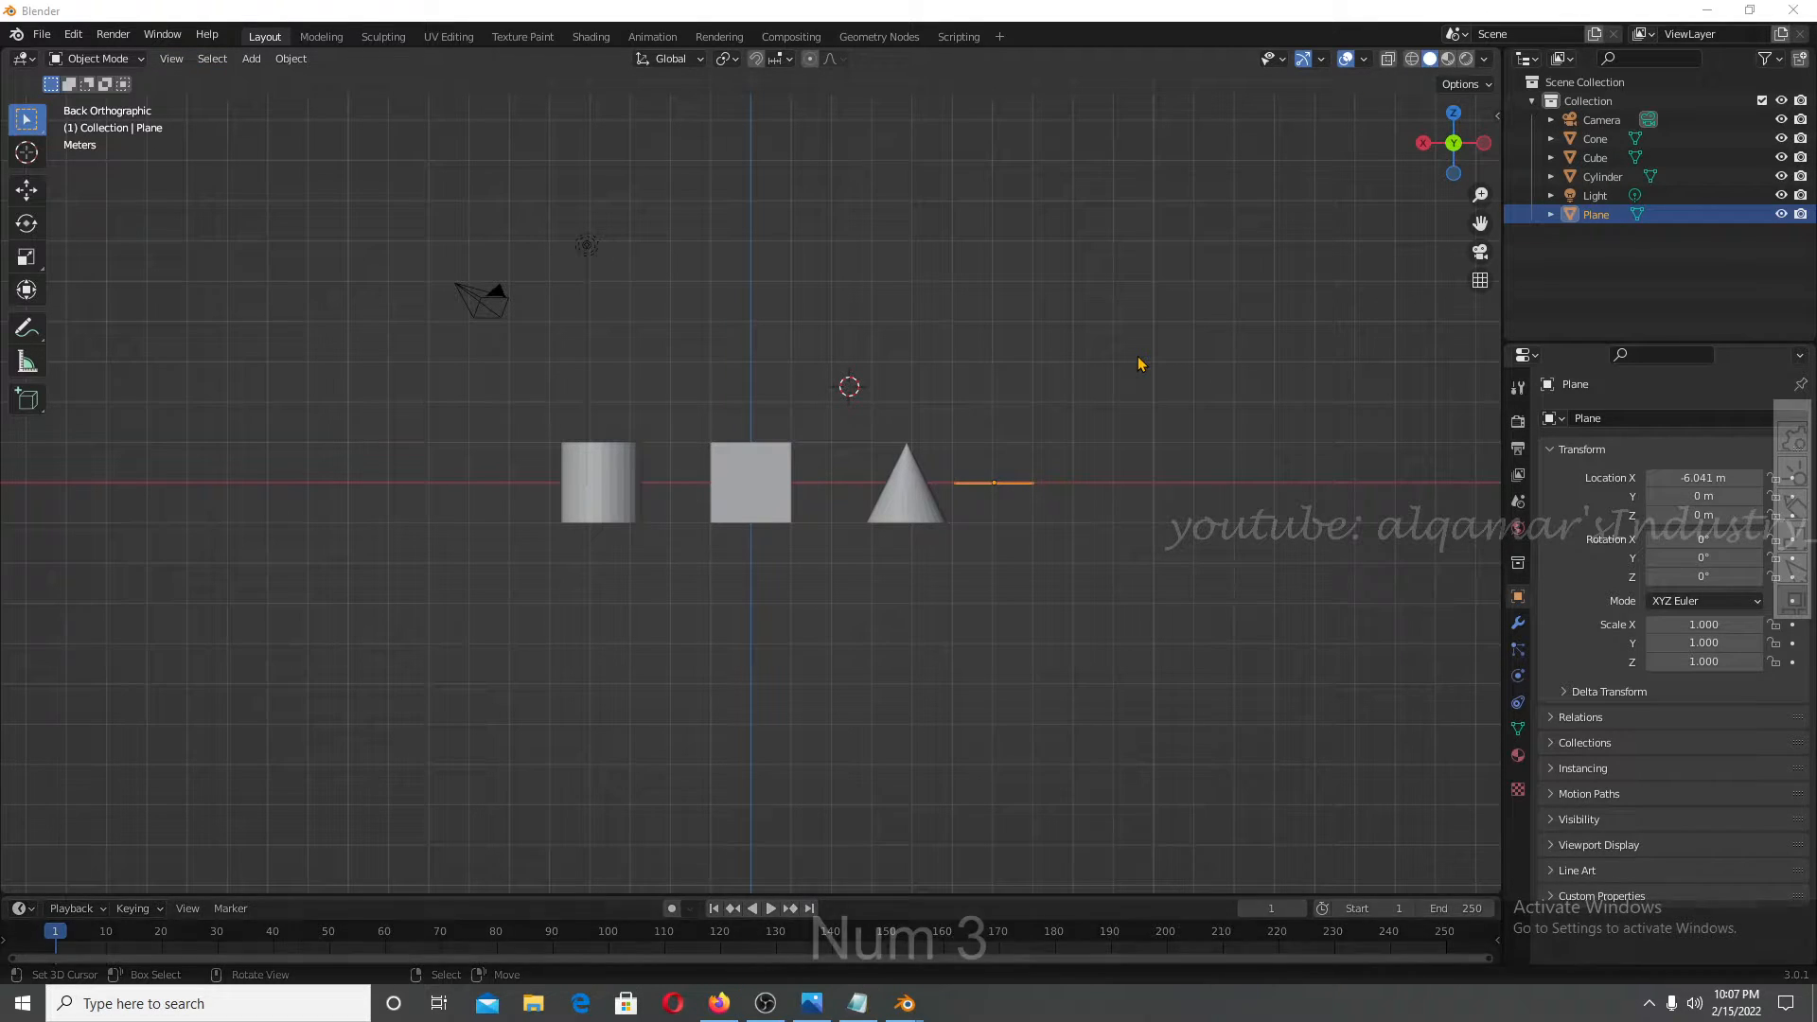
pyautogui.click(686, 282)
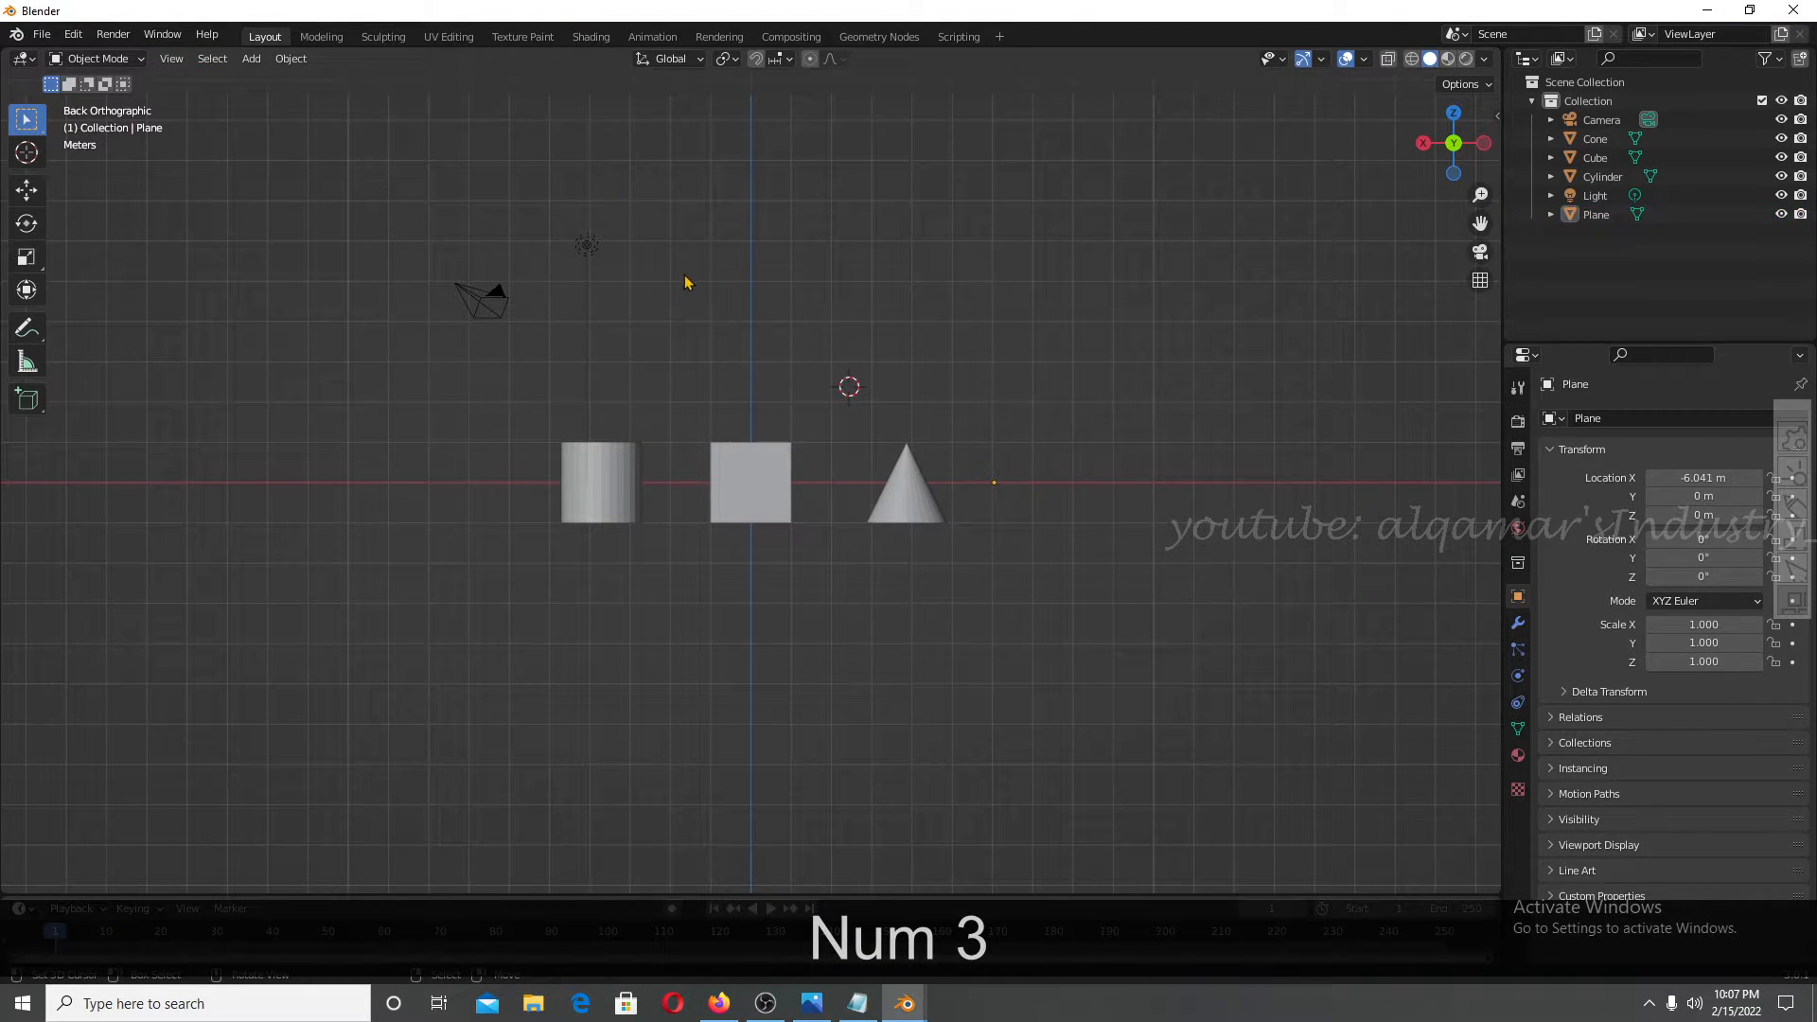
pyautogui.press('KP_3')
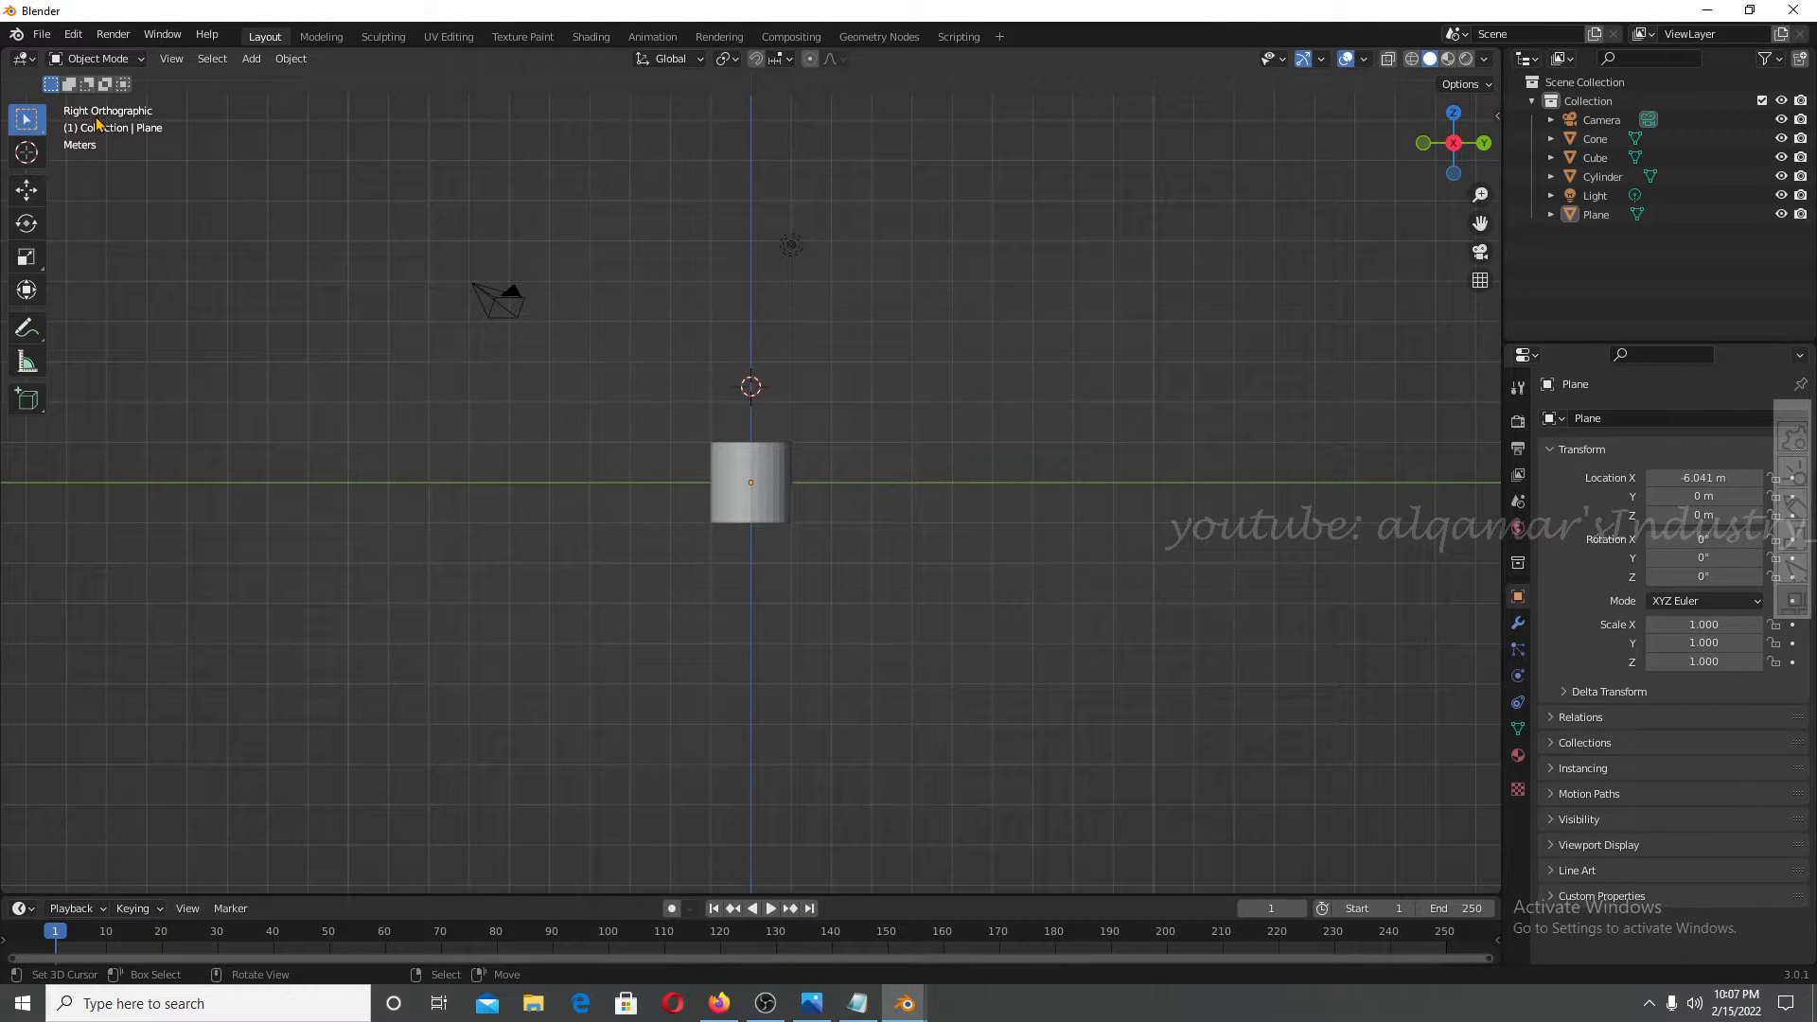
pyautogui.press('ctrl+KP_3')
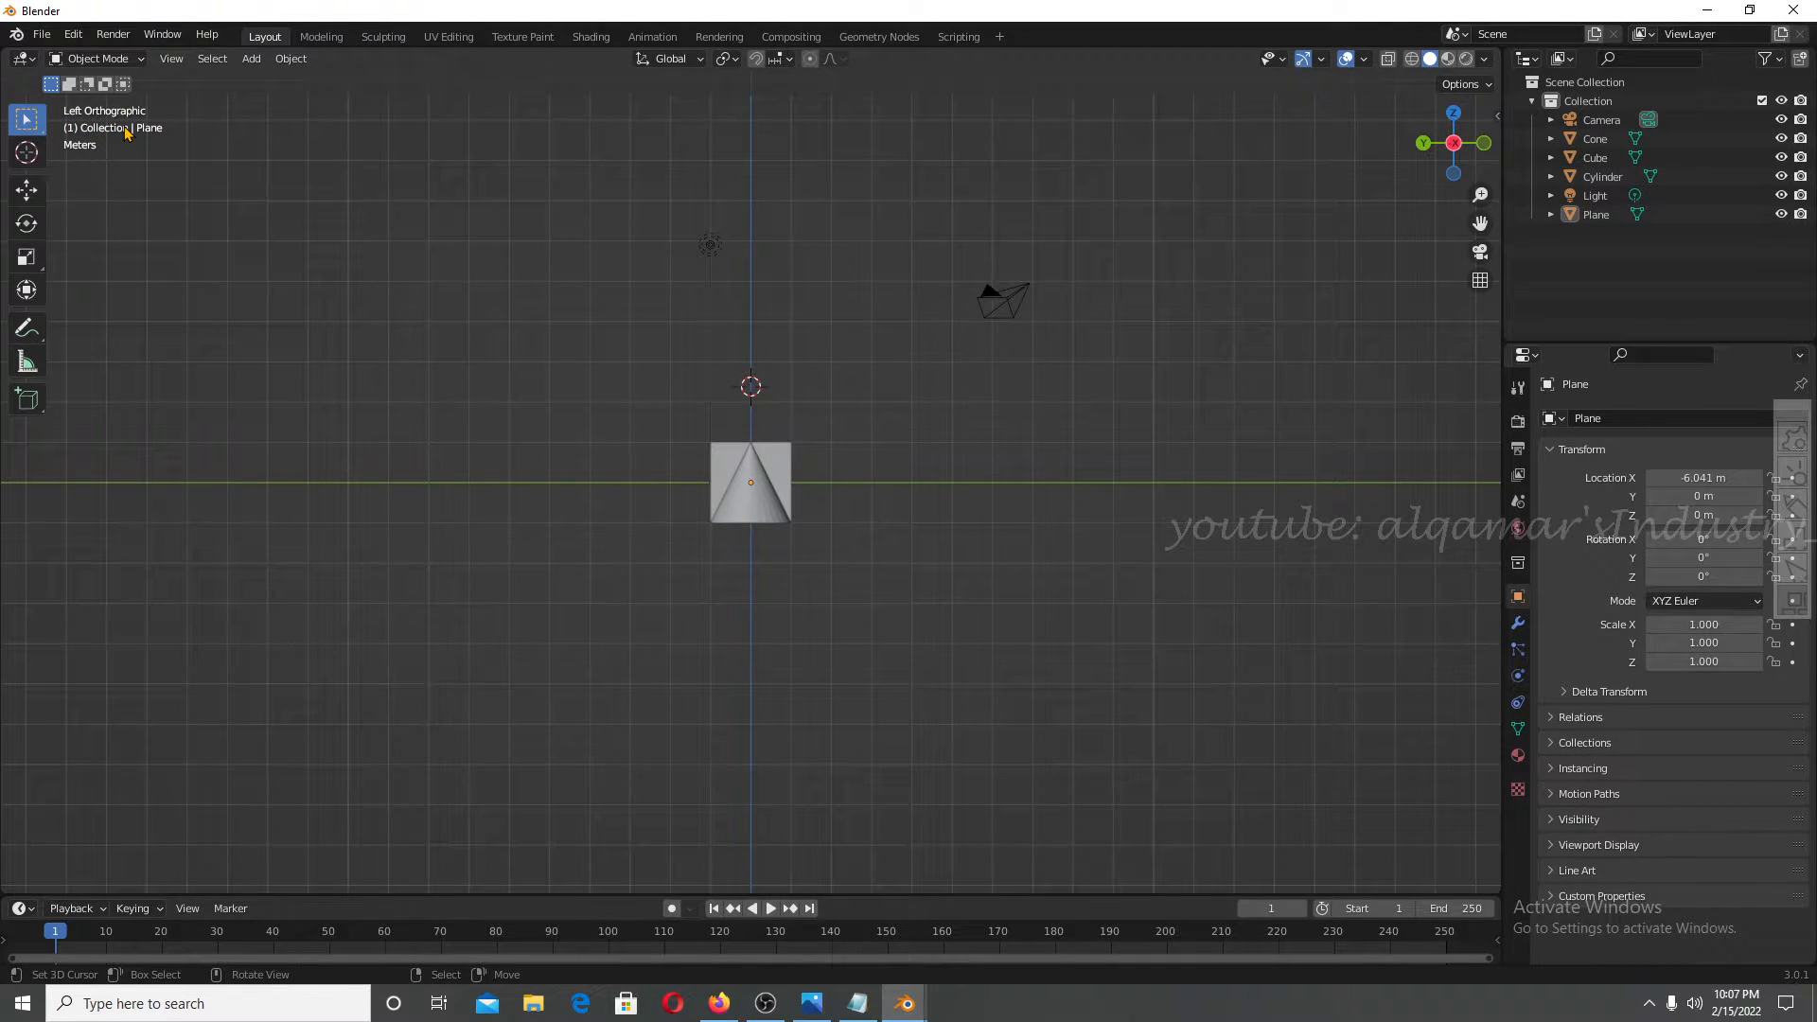
# View the meshes in the top and bottom orthographic views, and return to an angled perspective view of the scene.
pyautogui.press('KP_7')
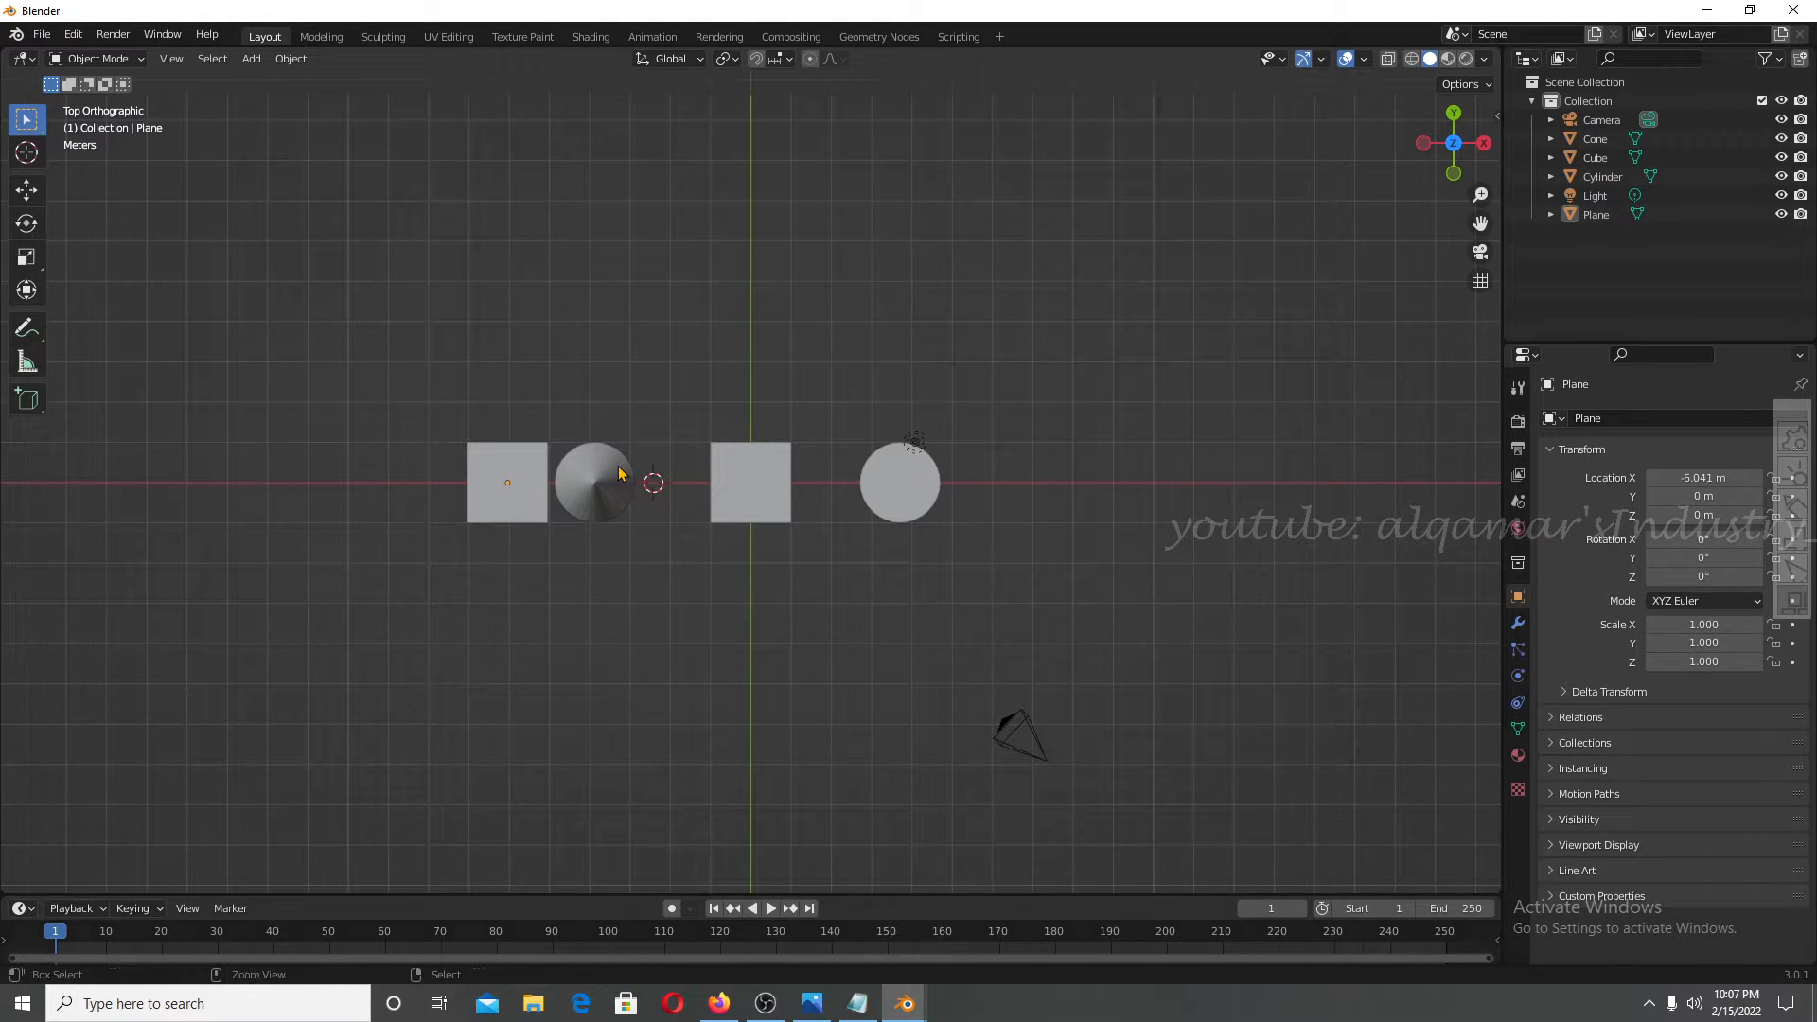
pyautogui.press('ctrl+KP_7')
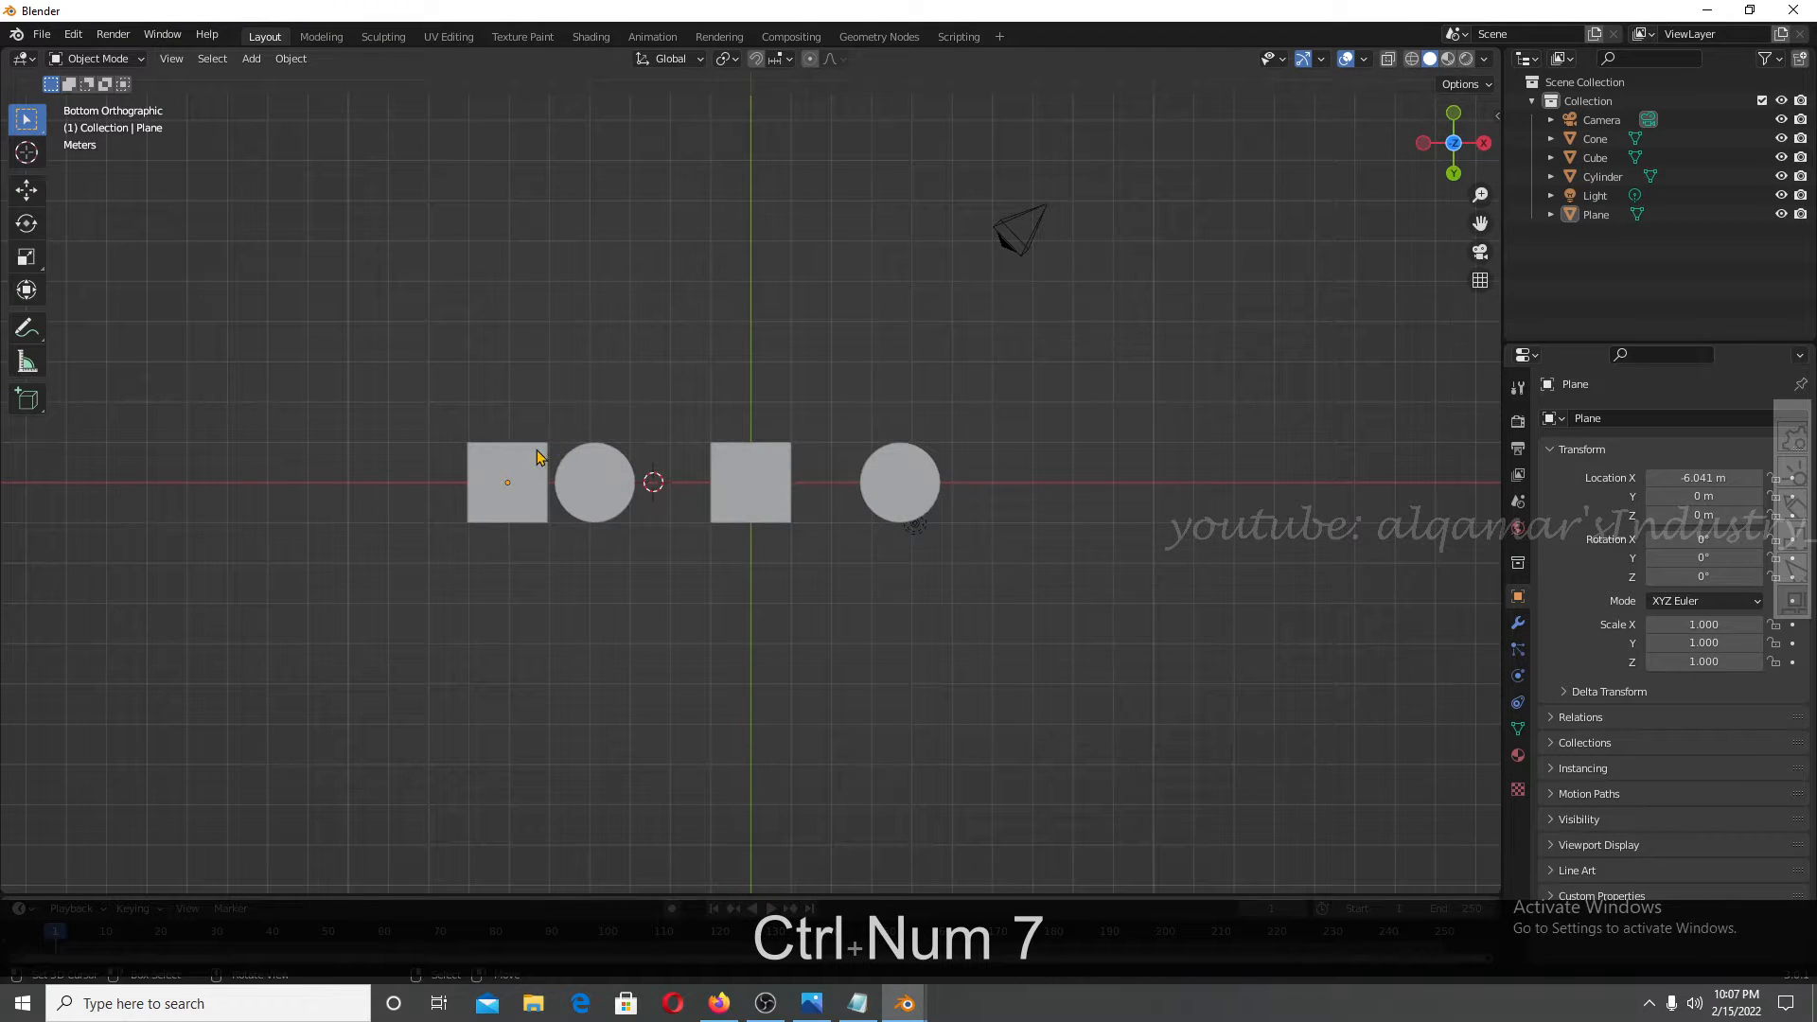
pyautogui.moveTo(580, 470); pyautogui.dragTo(633, 685, button='middle')
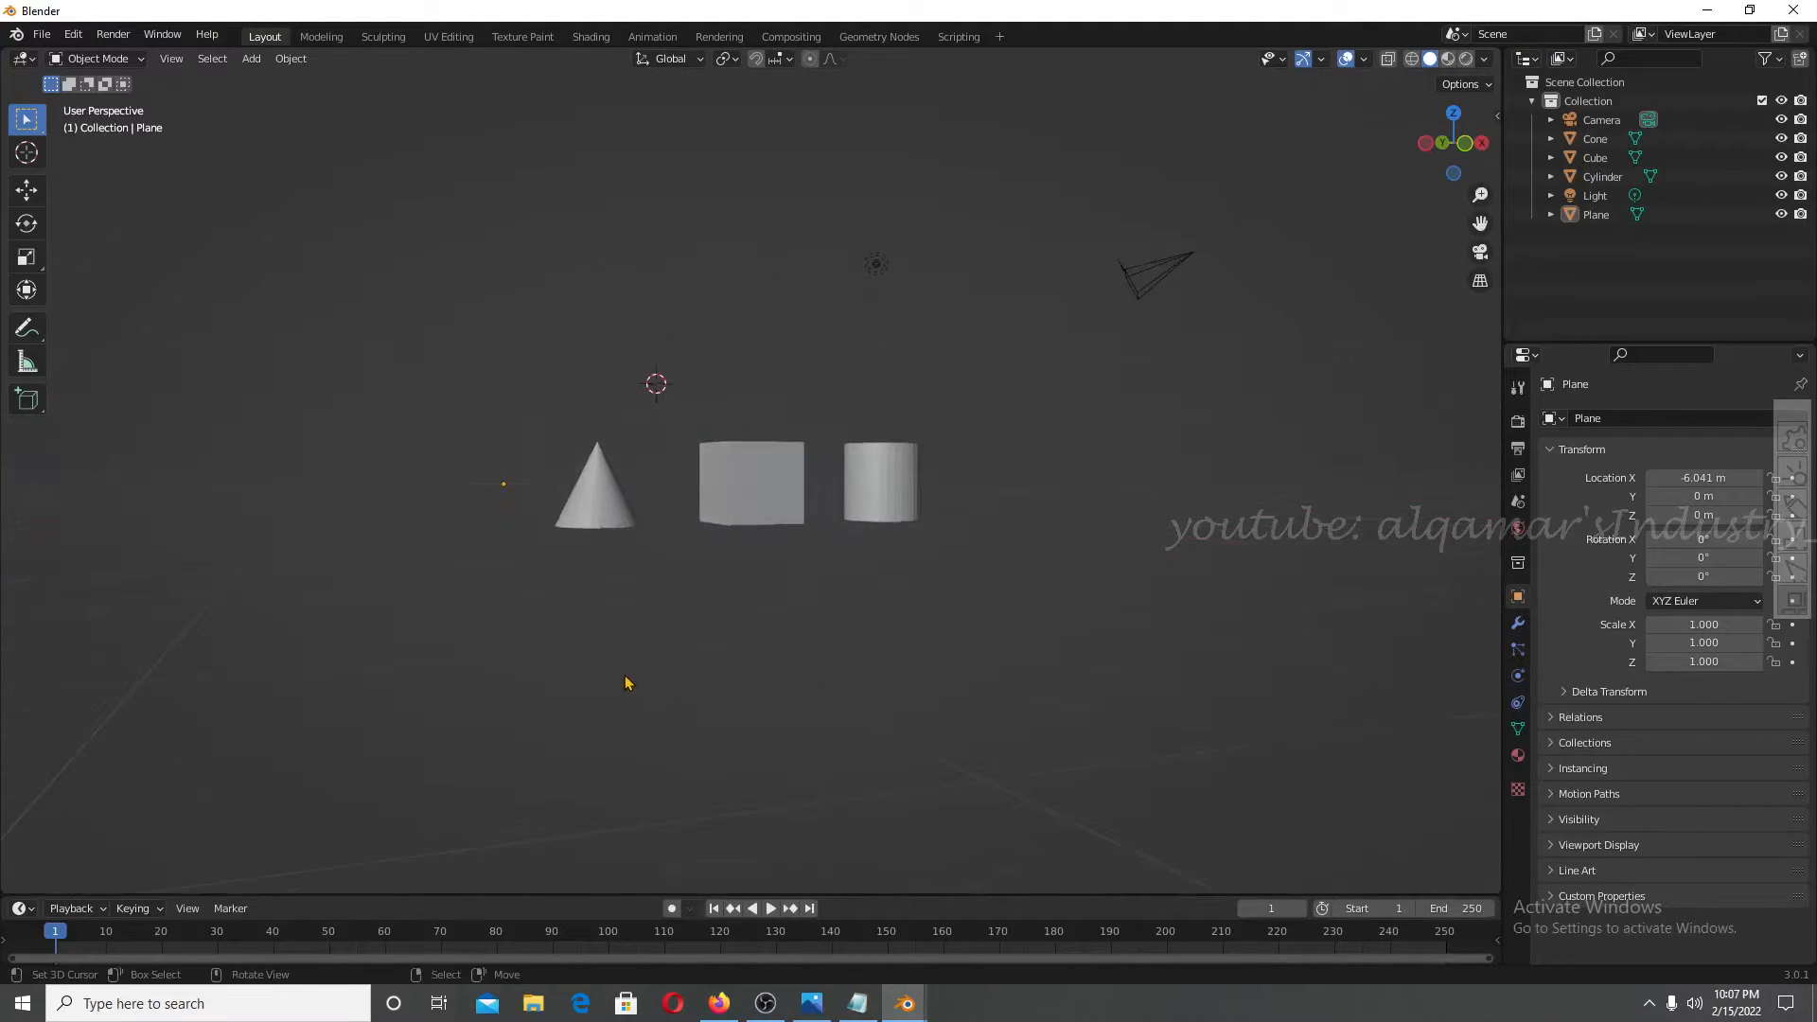
pyautogui.scroll(5, 962, 616)
pyautogui.scroll(4, 940, 549)
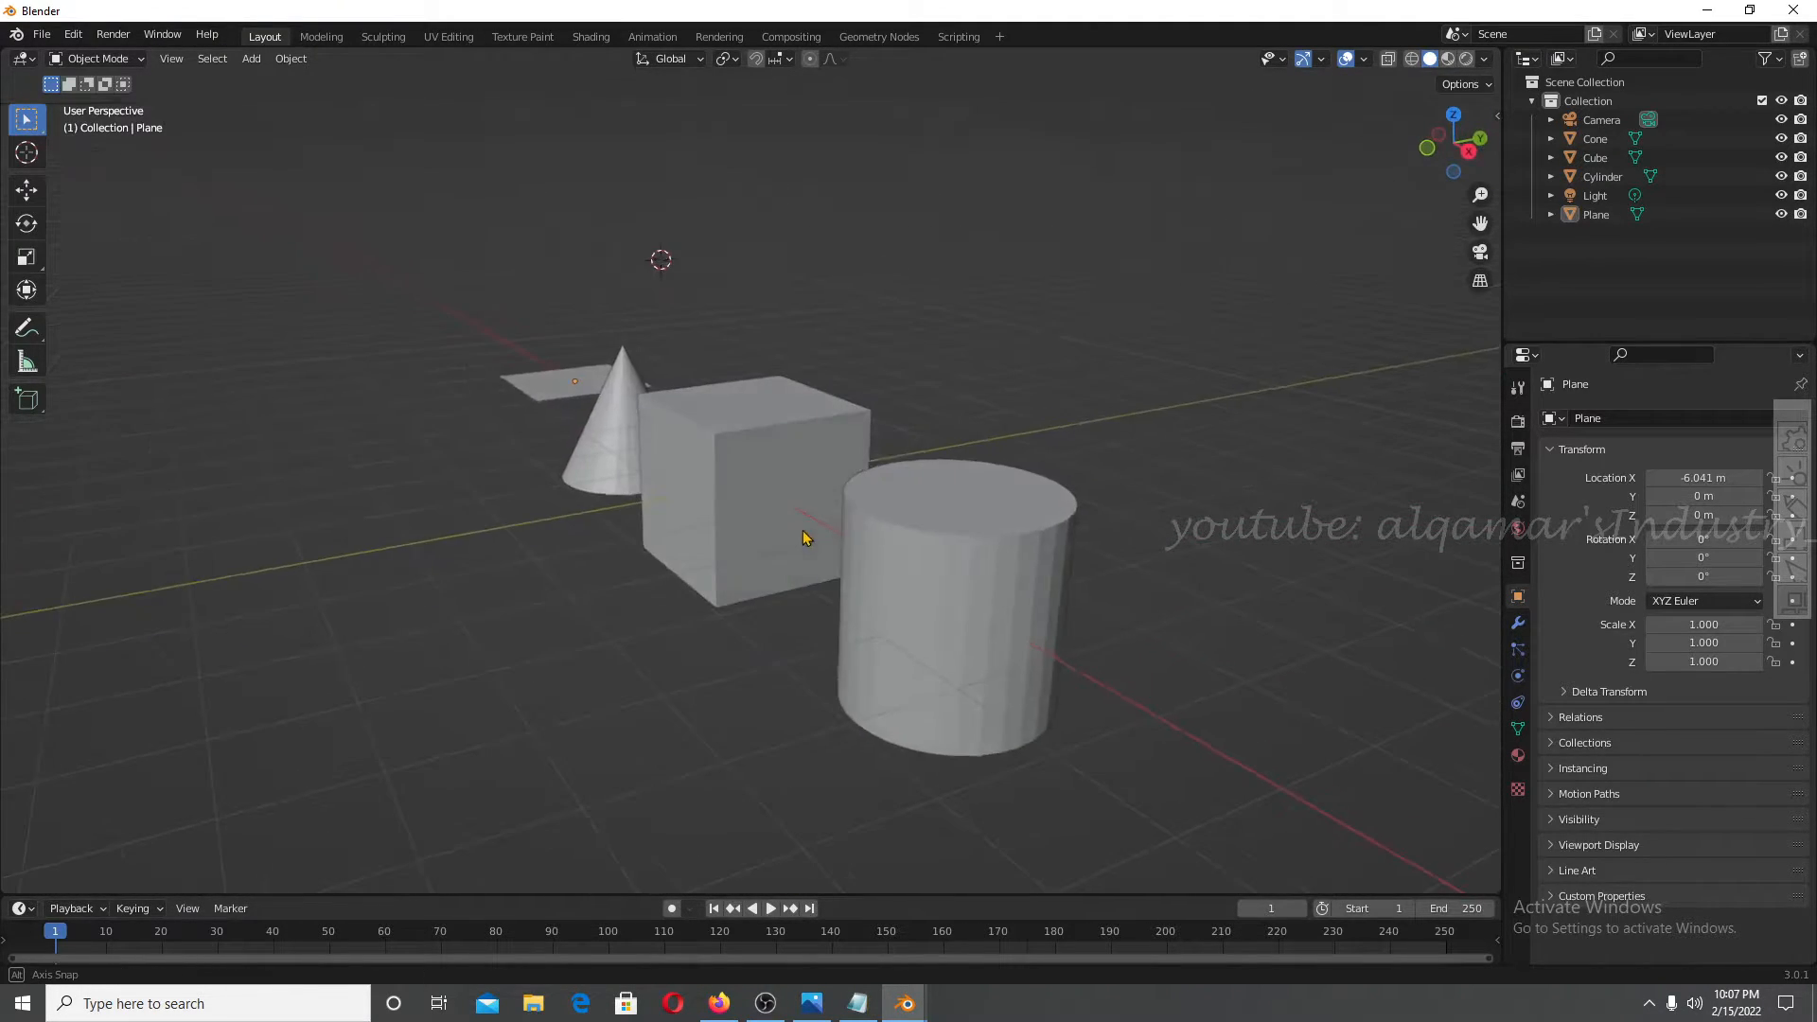
pyautogui.scroll(-6, 803, 531)
# Minimize Blender and review the two planning notes in Notepad, minimizing it again when finished.
pyautogui.click(1708, 10)
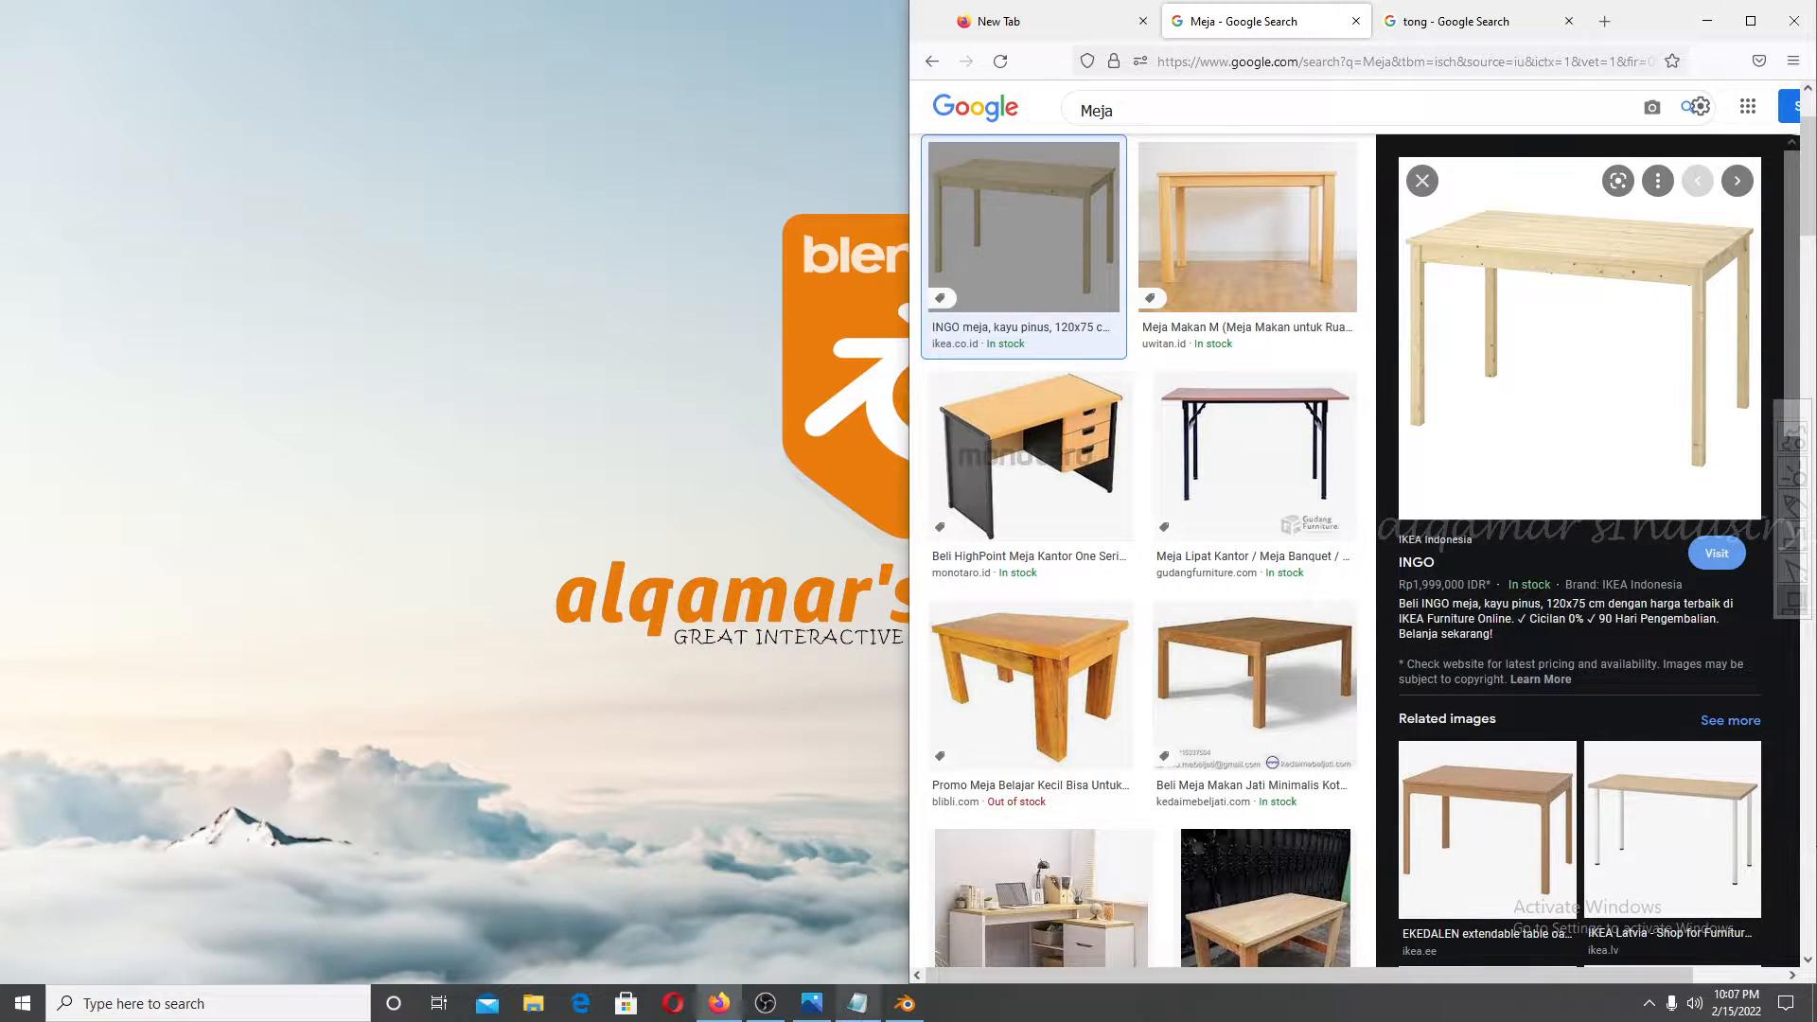
pyautogui.click(857, 1003)
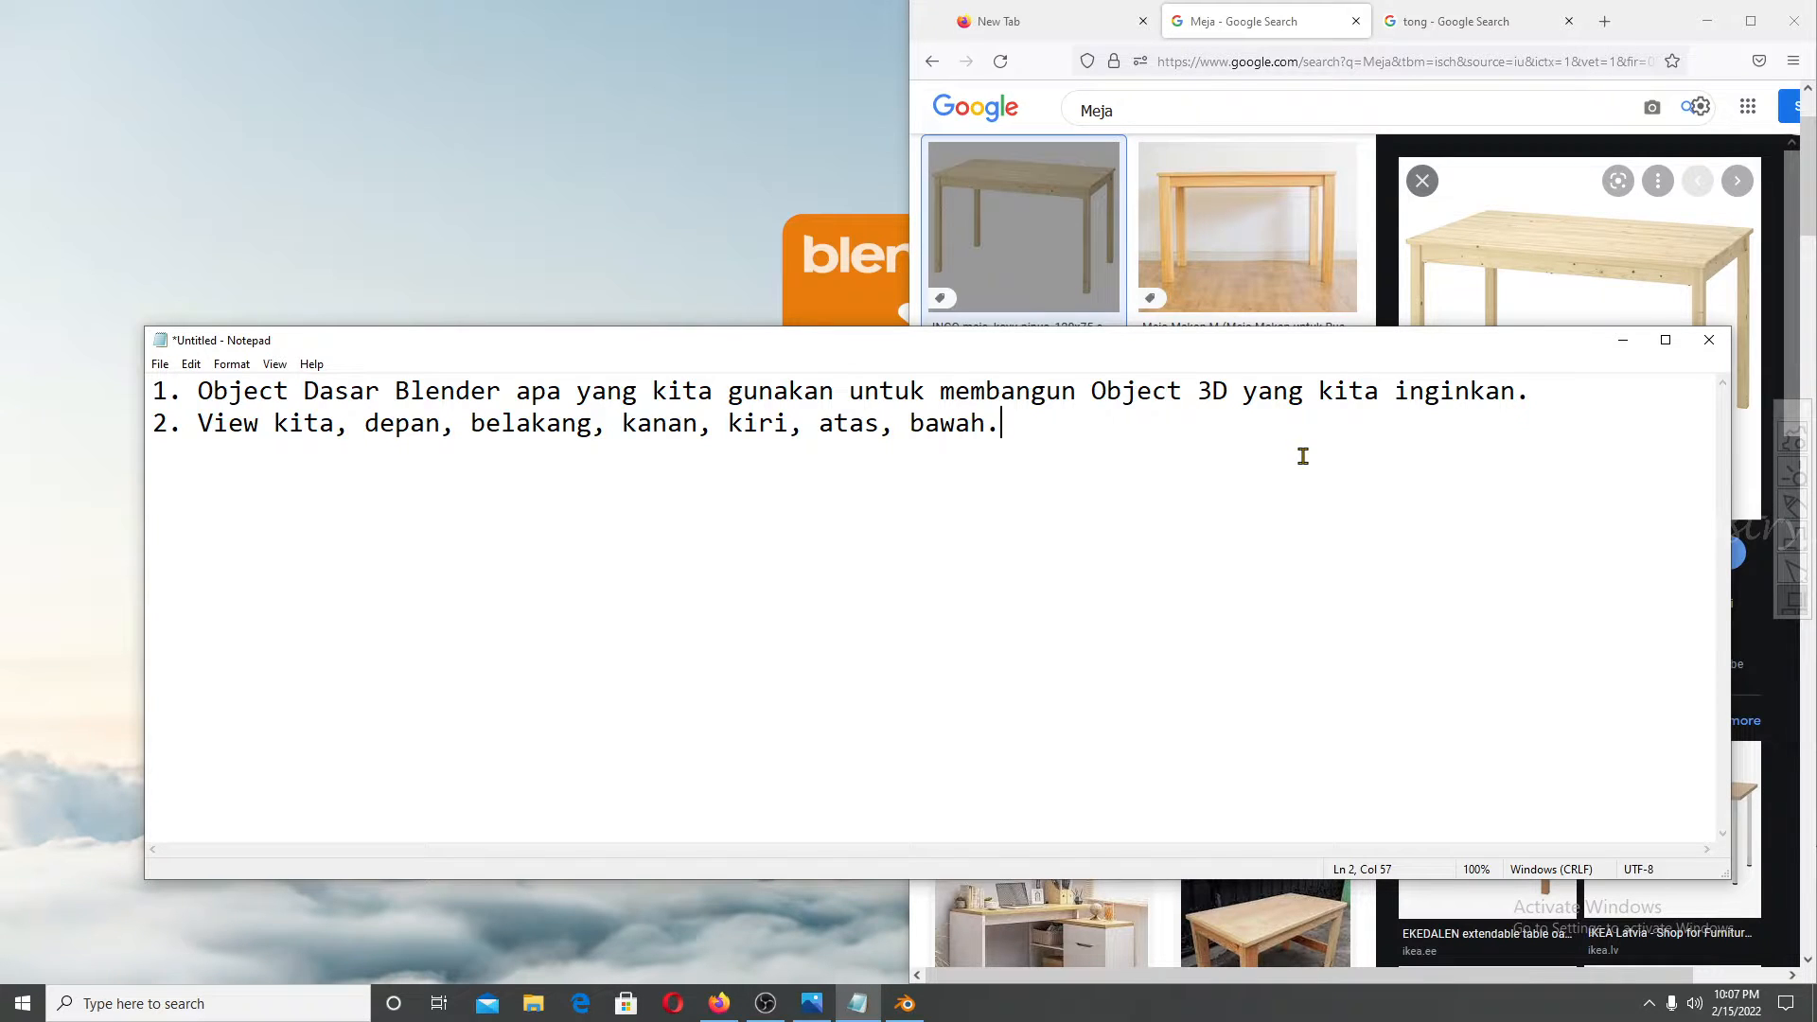
pyautogui.click(1624, 343)
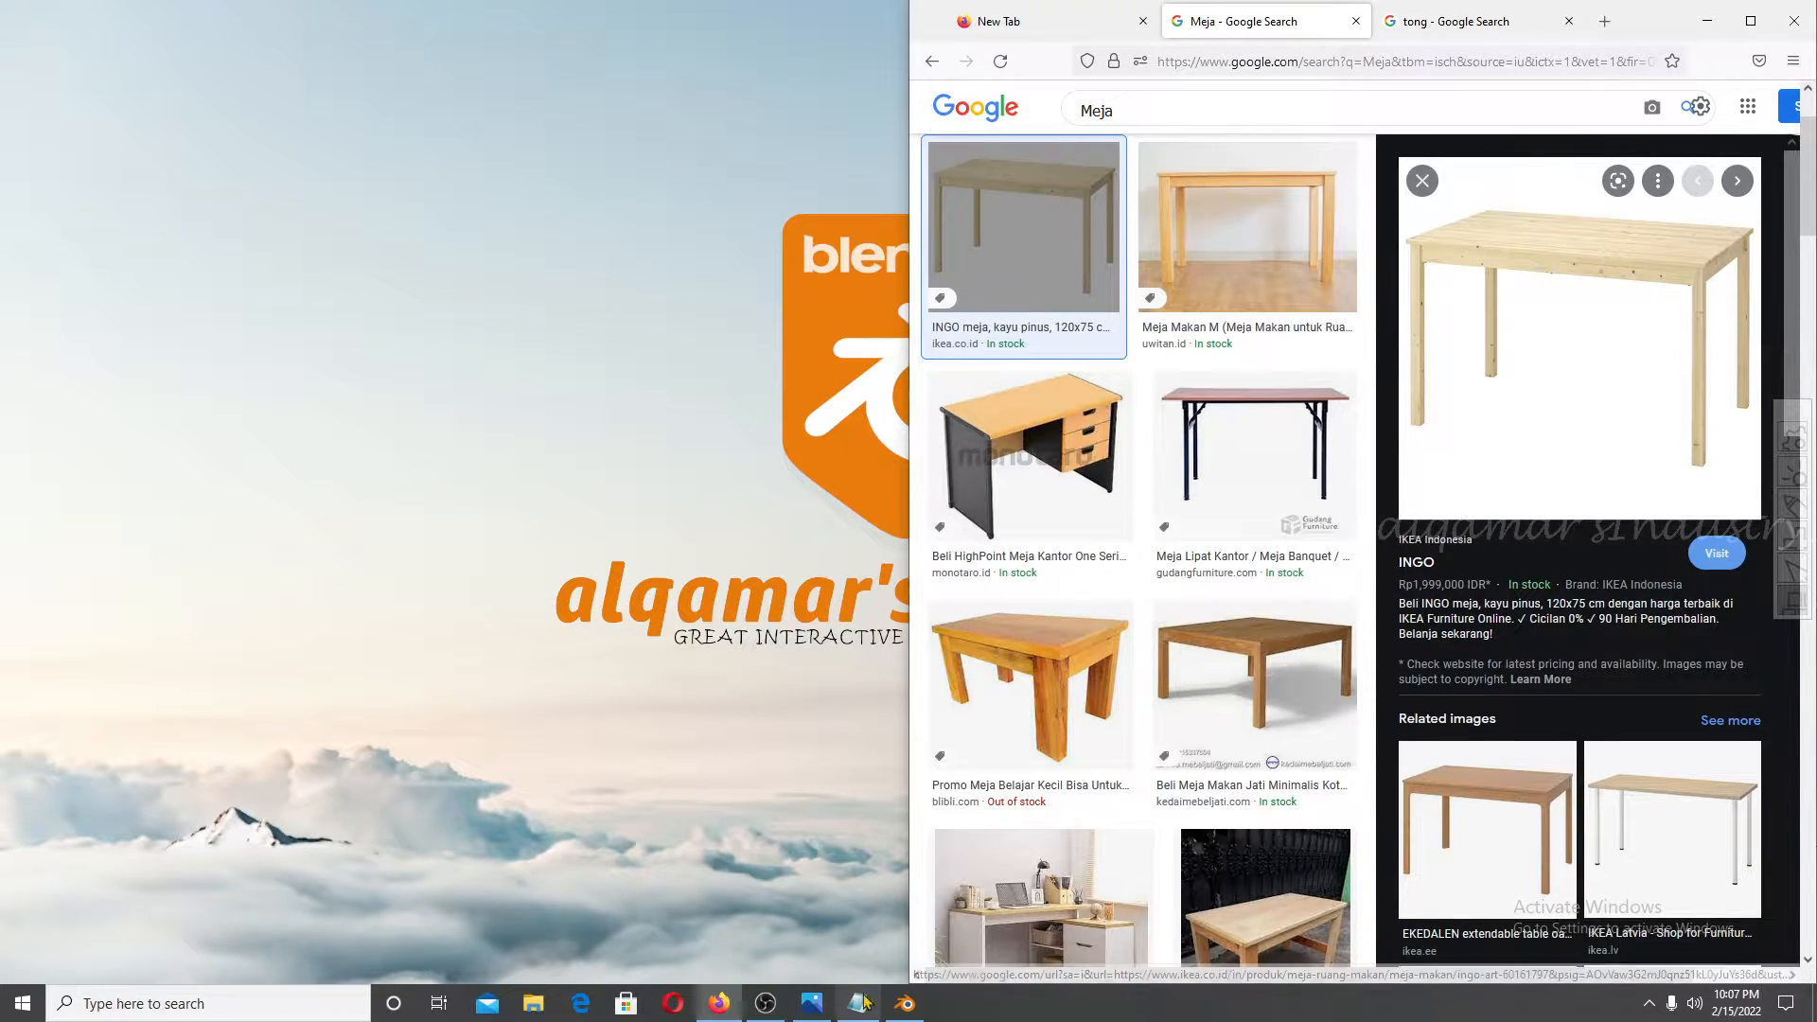
# Return to Blender, close the Preferences window and select the cone.
pyautogui.click(905, 1004)
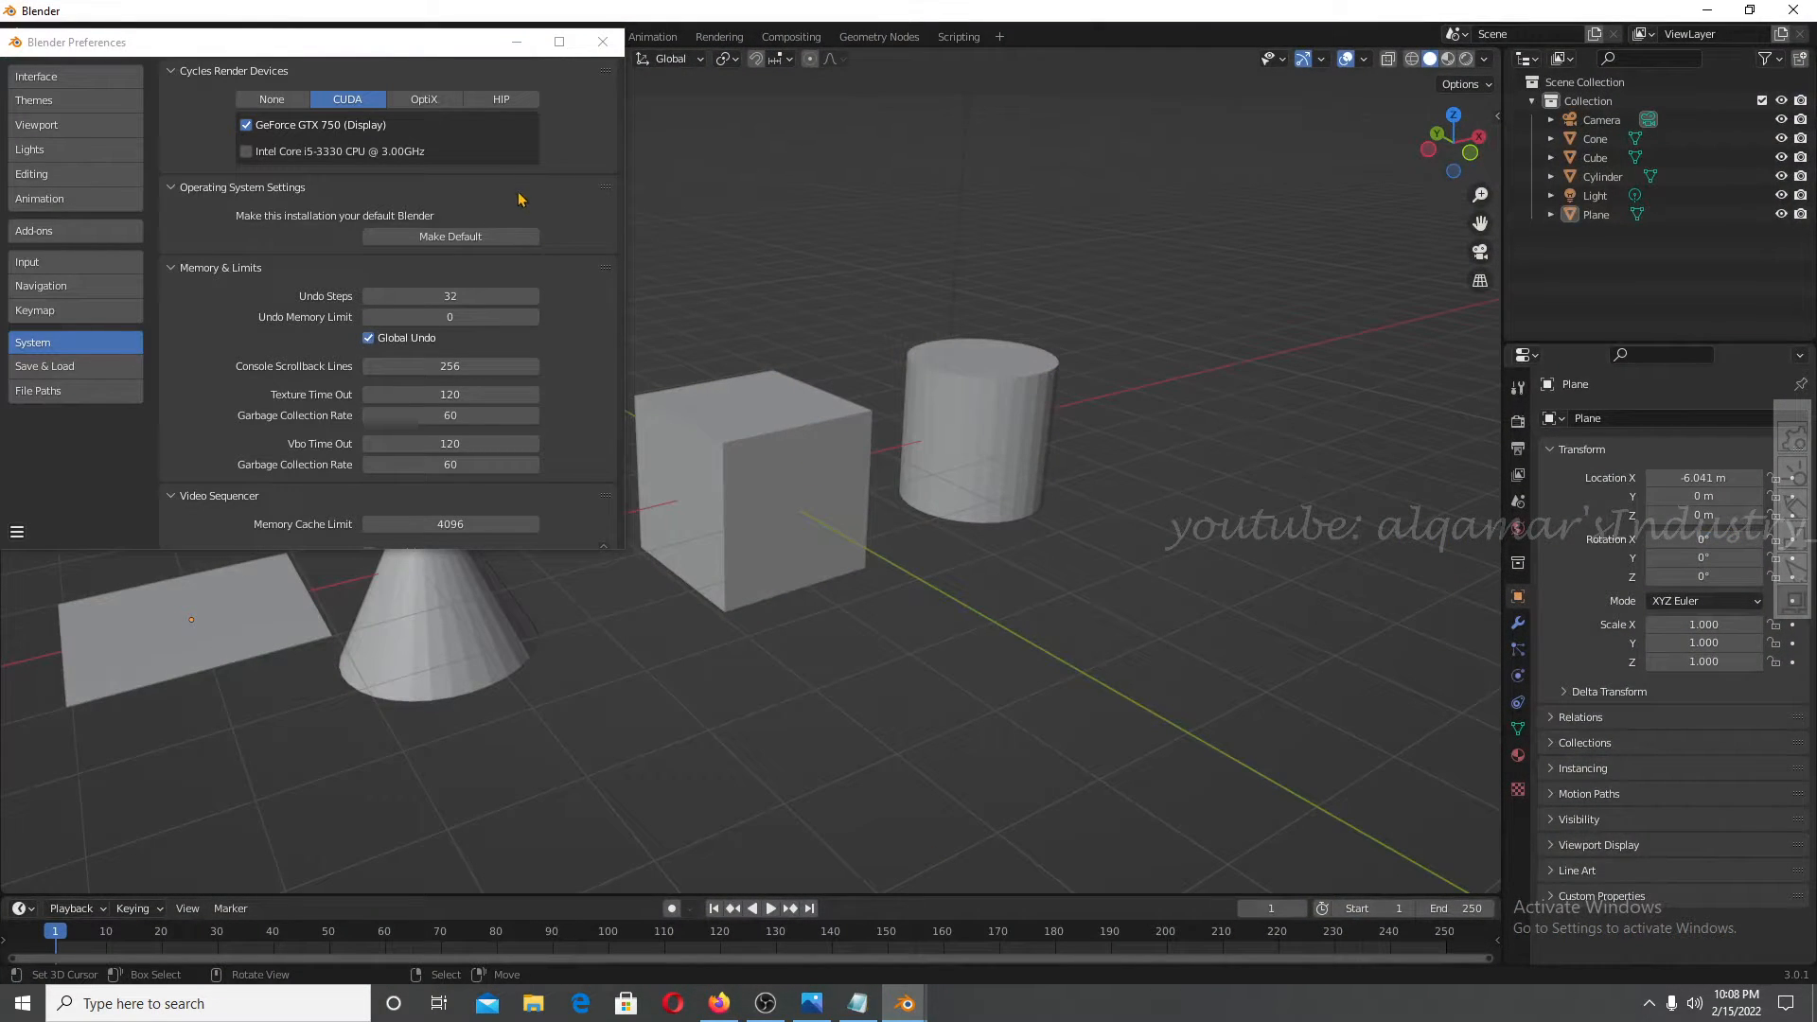
pyautogui.click(604, 42)
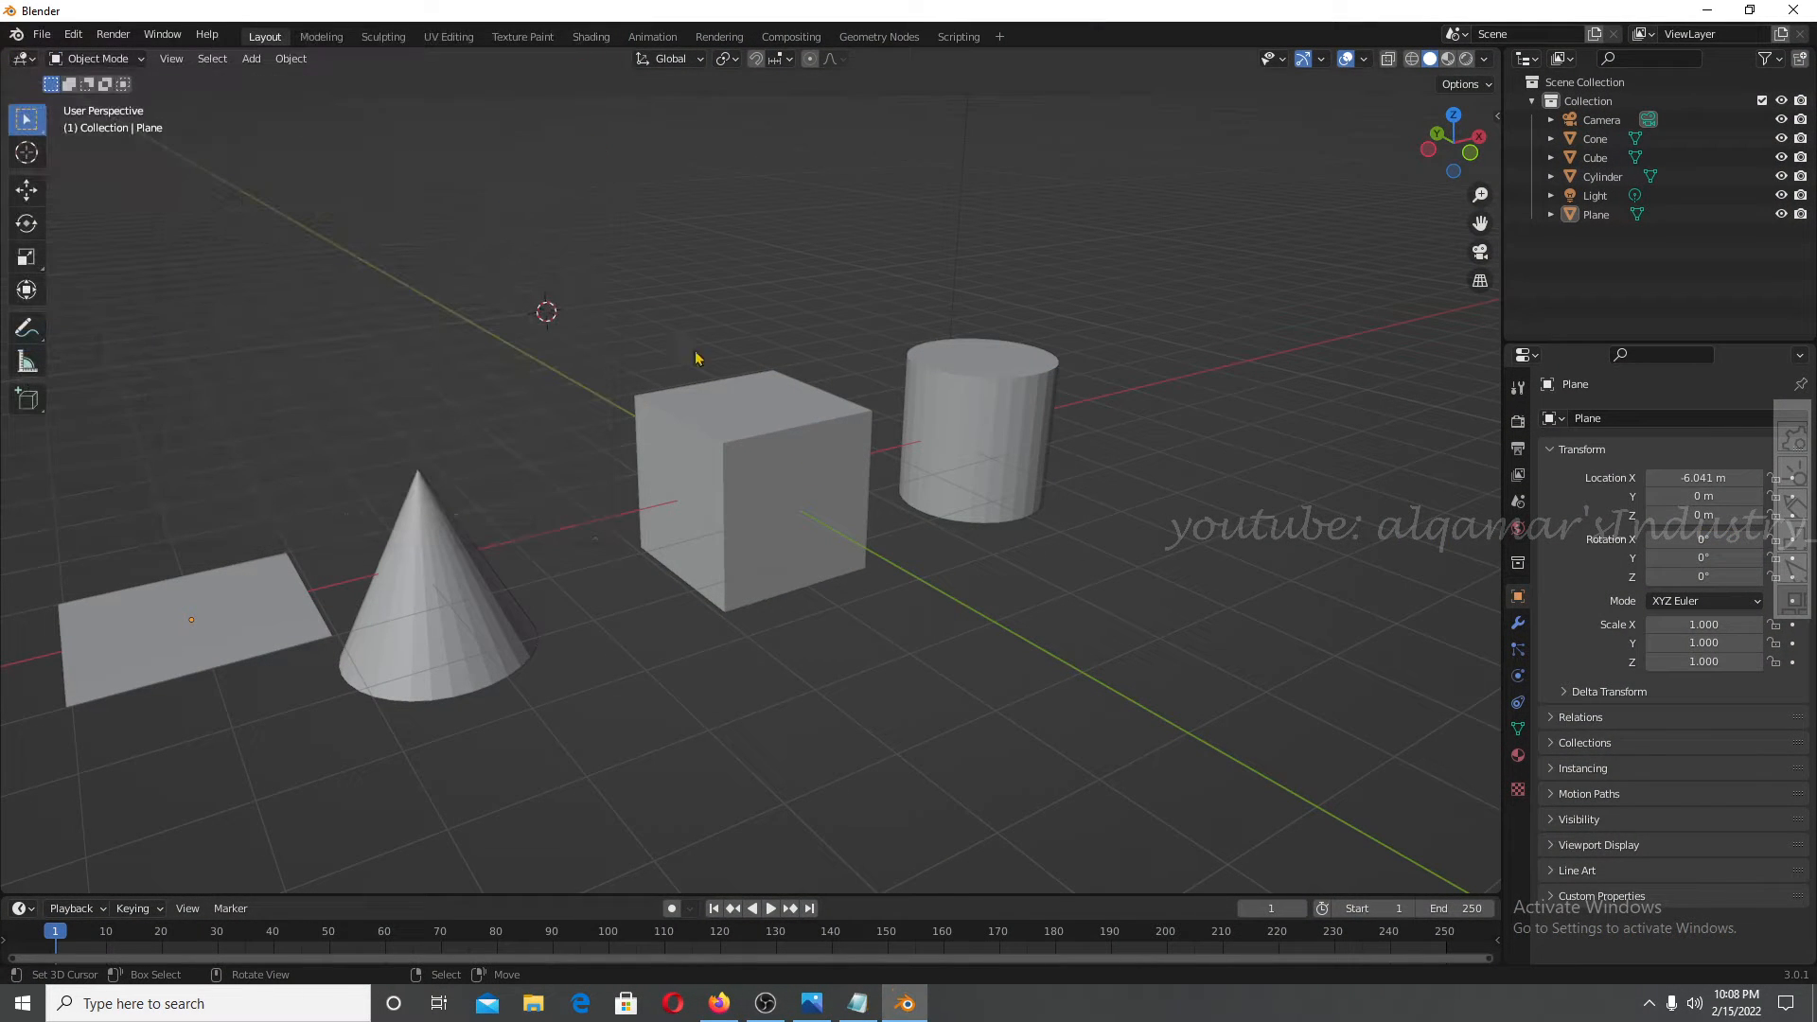
pyautogui.scroll(-3, 915, 592)
pyautogui.click(609, 553)
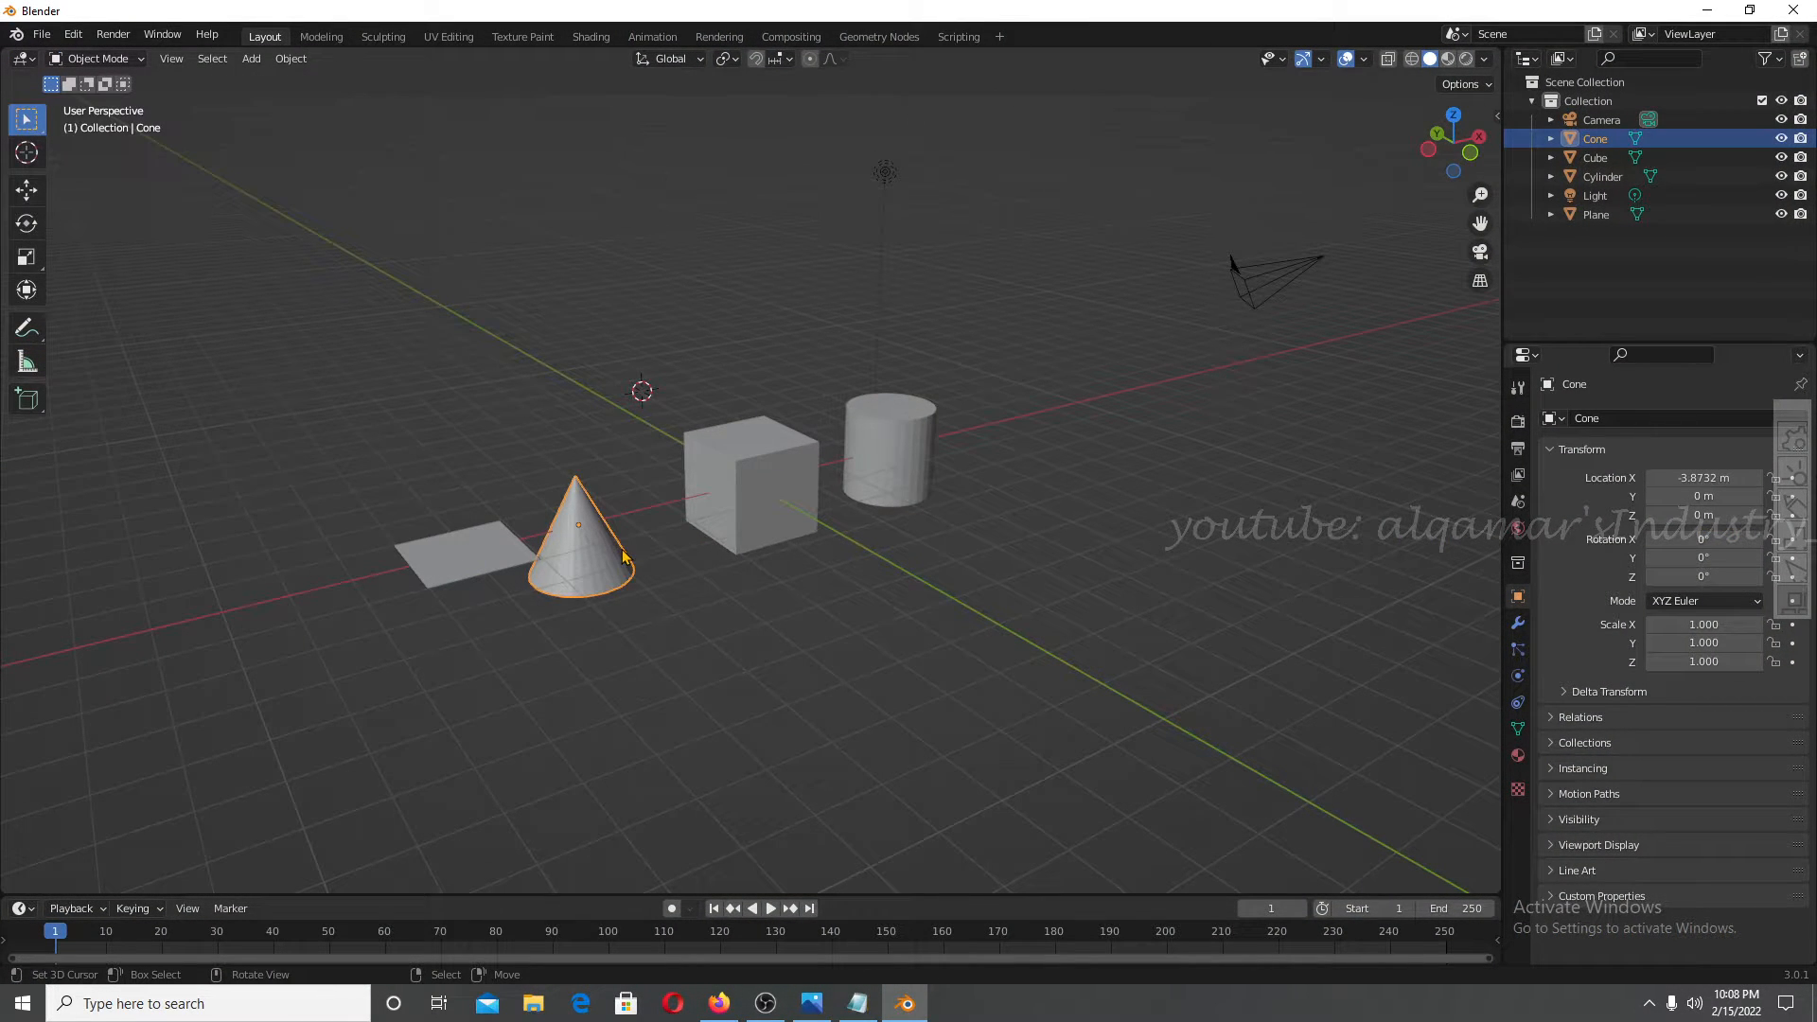
# Delete the cone, the plane and the cylinder so that only the cube mesh is left.
pyautogui.keyDown('shift'); pyautogui.click(496, 568); pyautogui.keyUp('shift')
pyautogui.hotkey('shift', 'x')
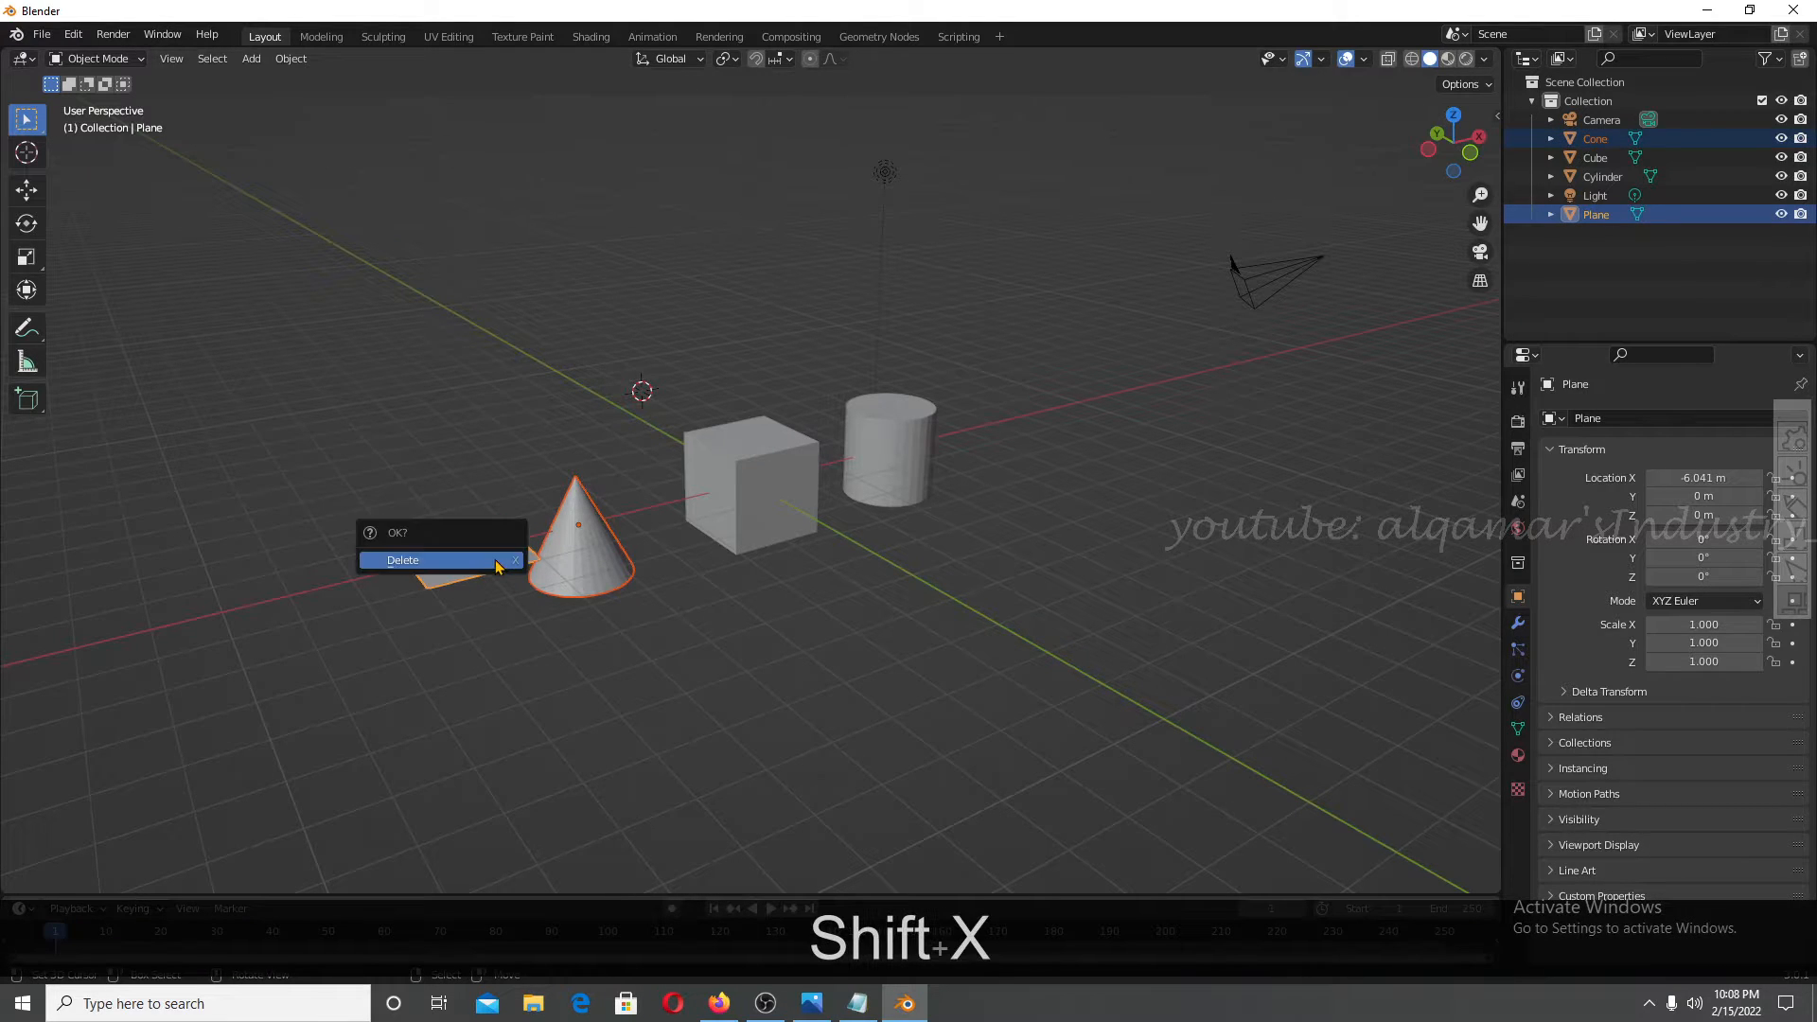
pyautogui.click(503, 560)
pyautogui.click(872, 476)
pyautogui.press('x')
pyautogui.click(872, 476)
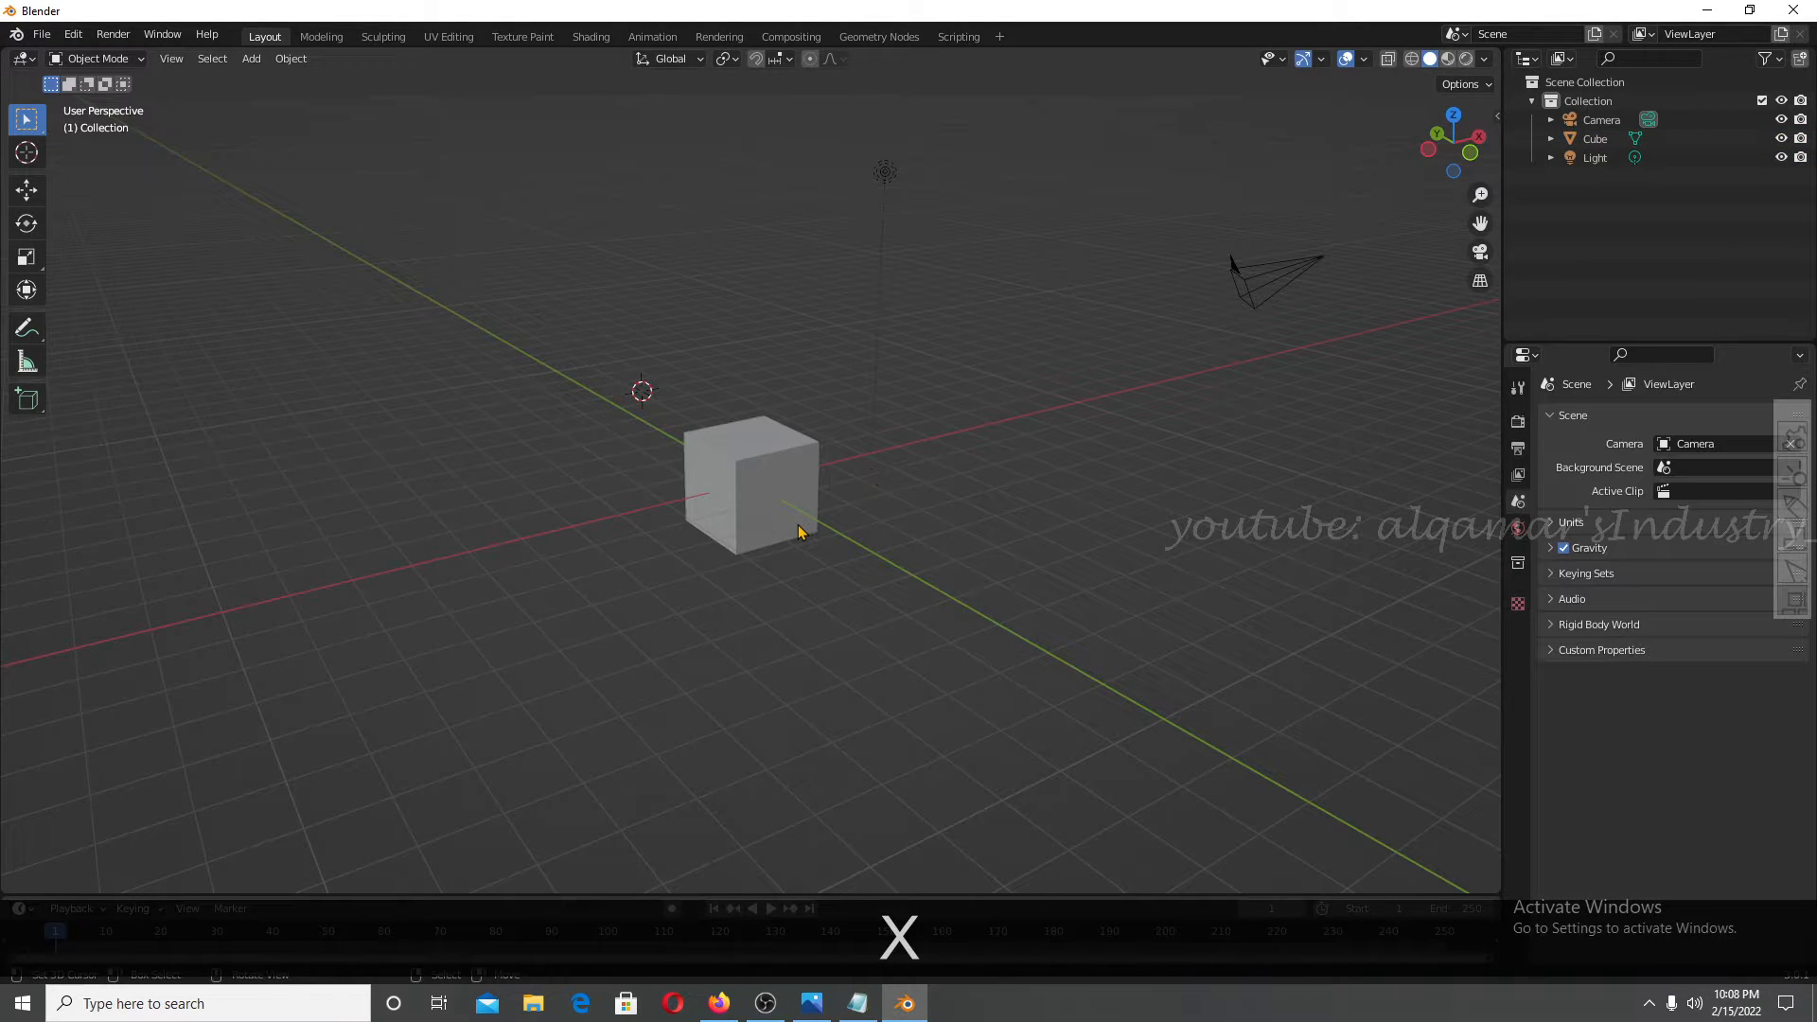
# View the cube in the top orthographic view, switching the shading to Wireframe and back to Solid.
pyautogui.press('KP_7')
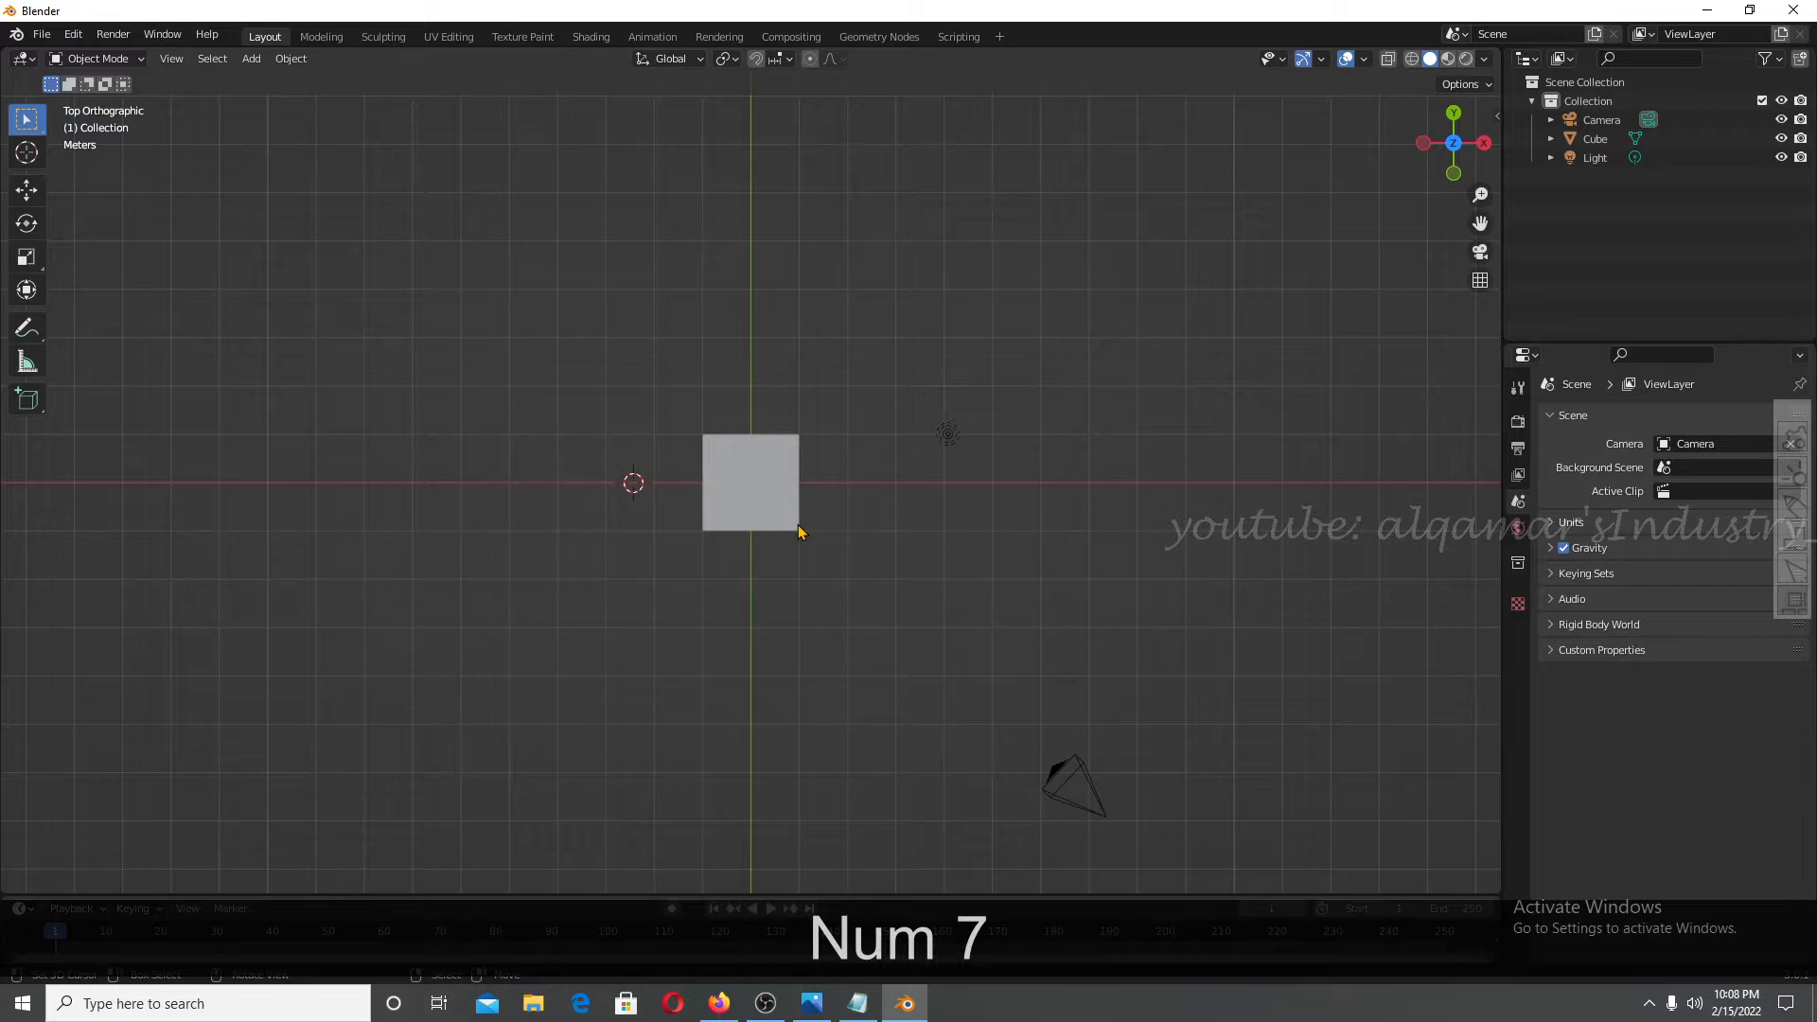
pyautogui.press('z')
pyautogui.click(690, 520)
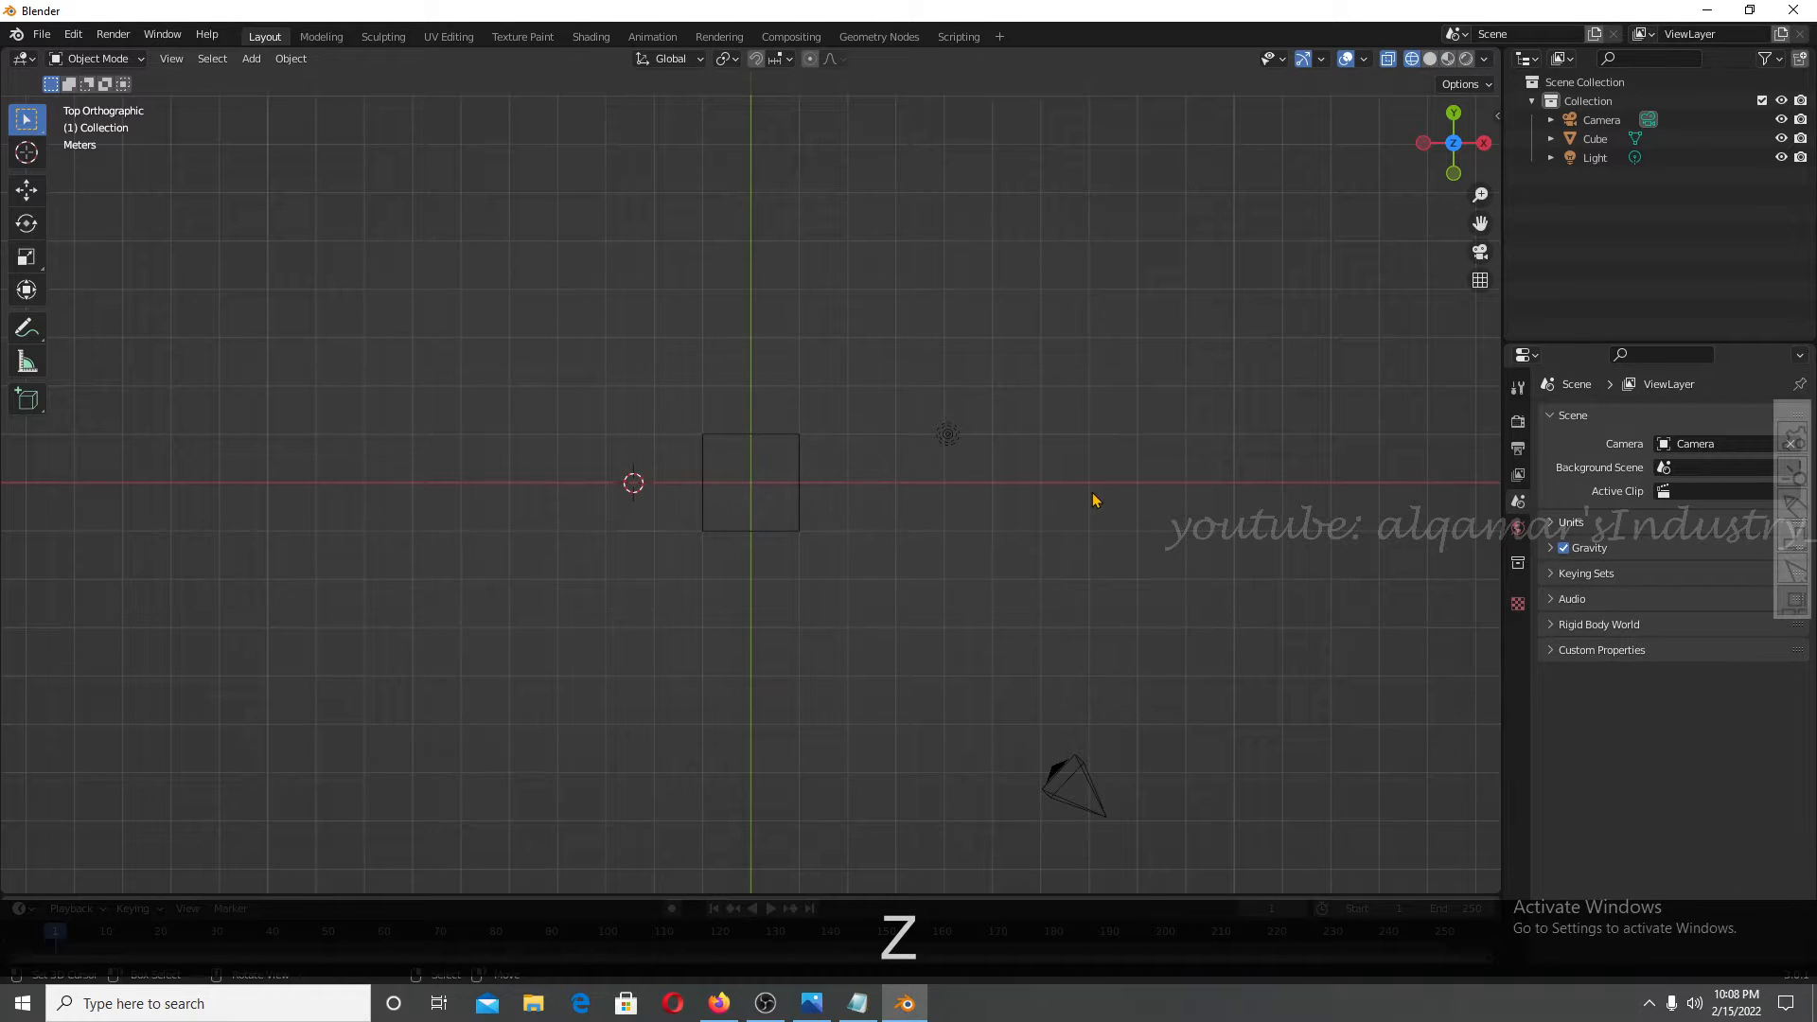
pyautogui.press('z')
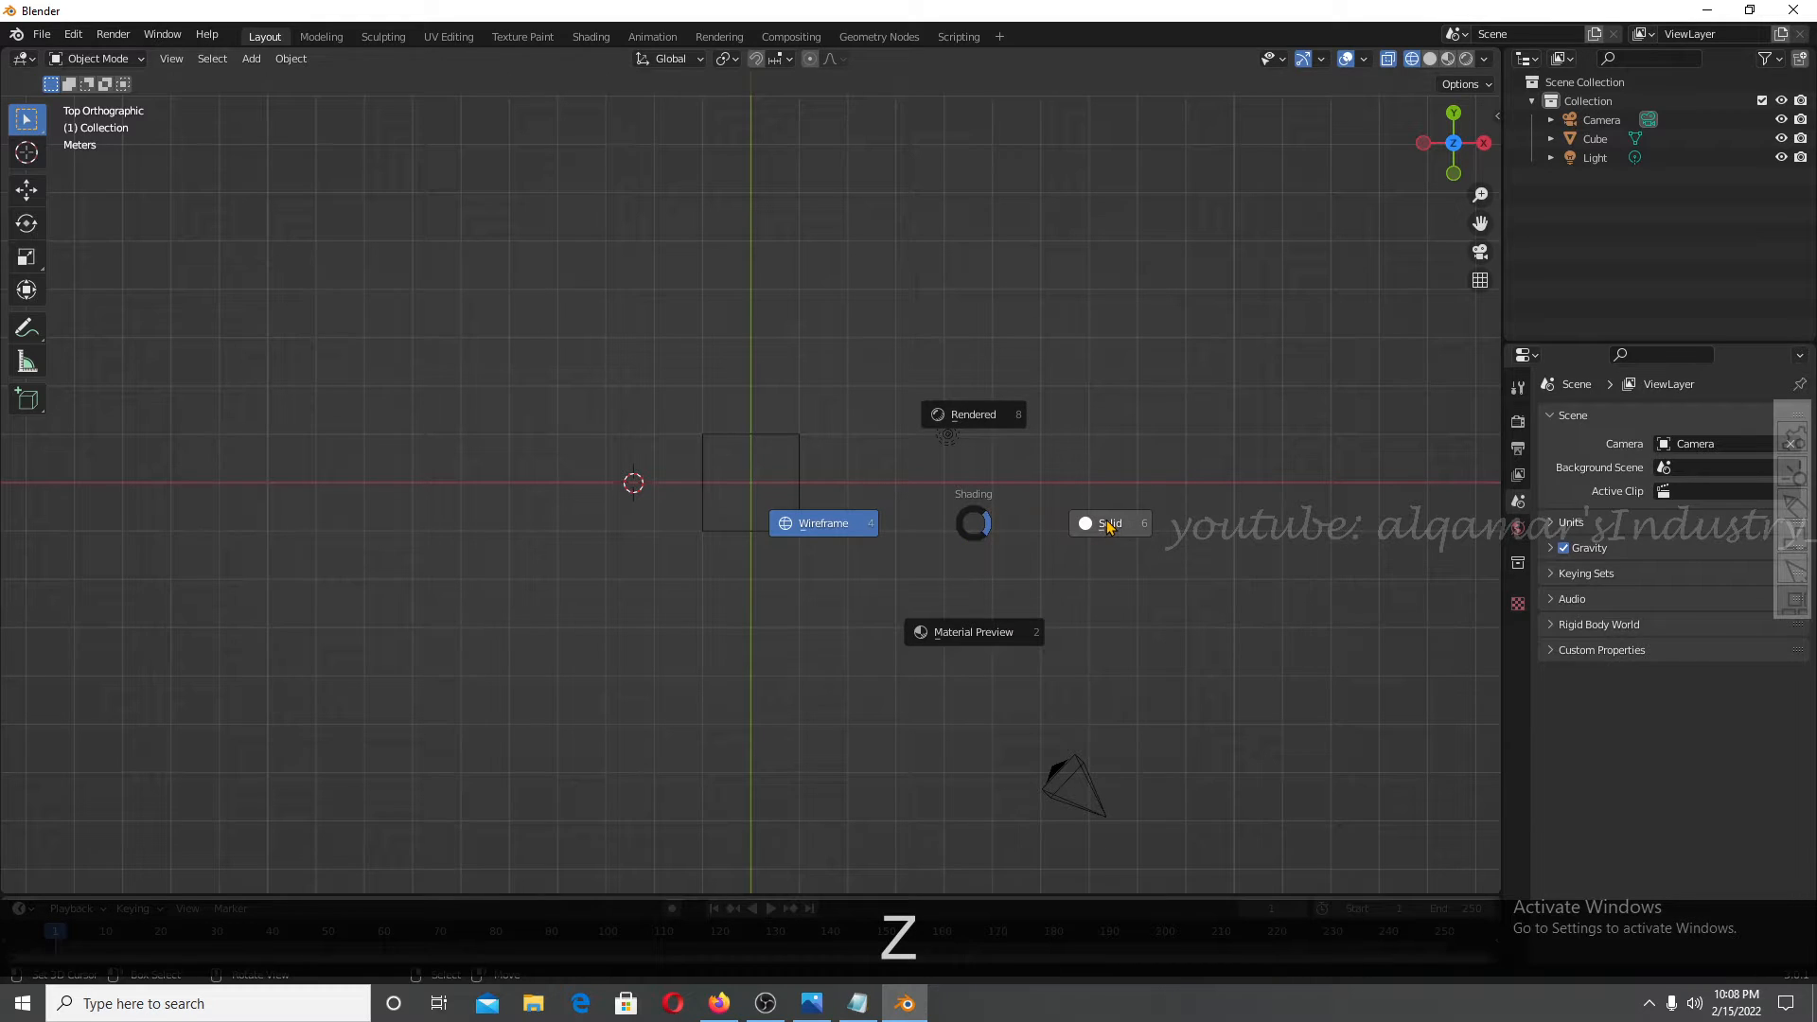
pyautogui.click(1109, 525)
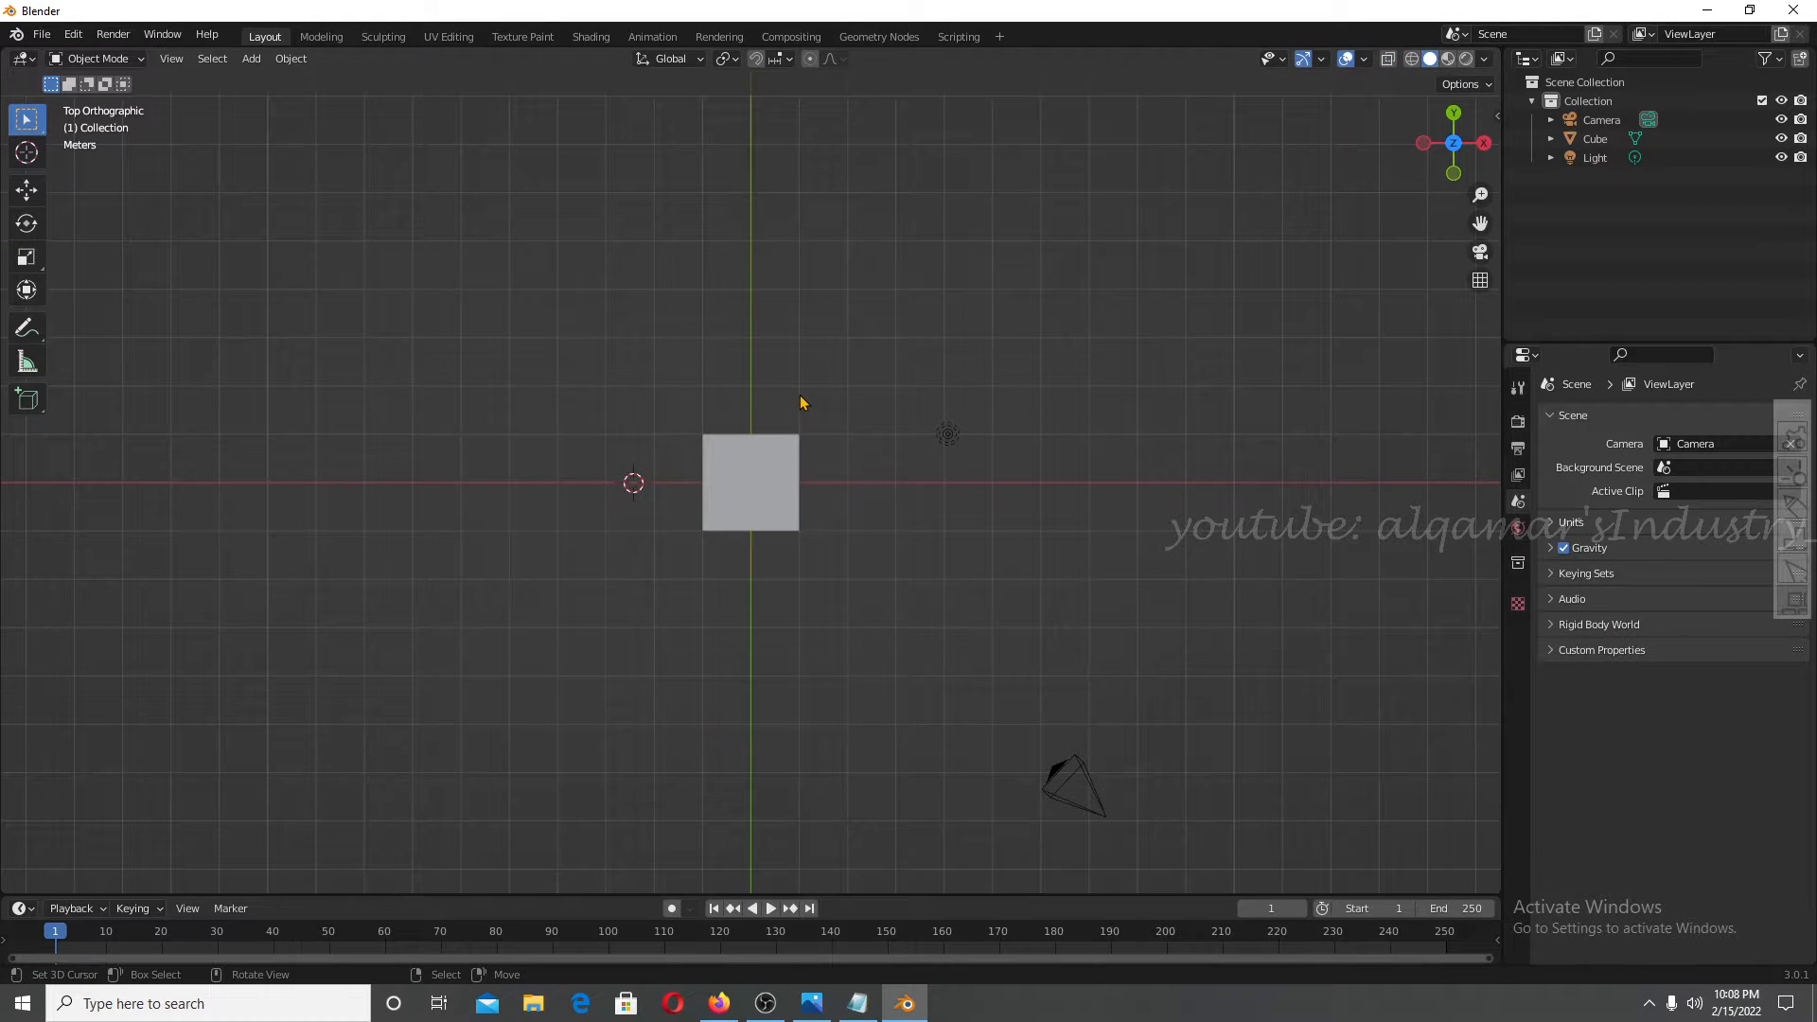
# Switch to Notepad and start a third planning note reading "3. Mode Shading," on a new line.
pyautogui.click(857, 1004)
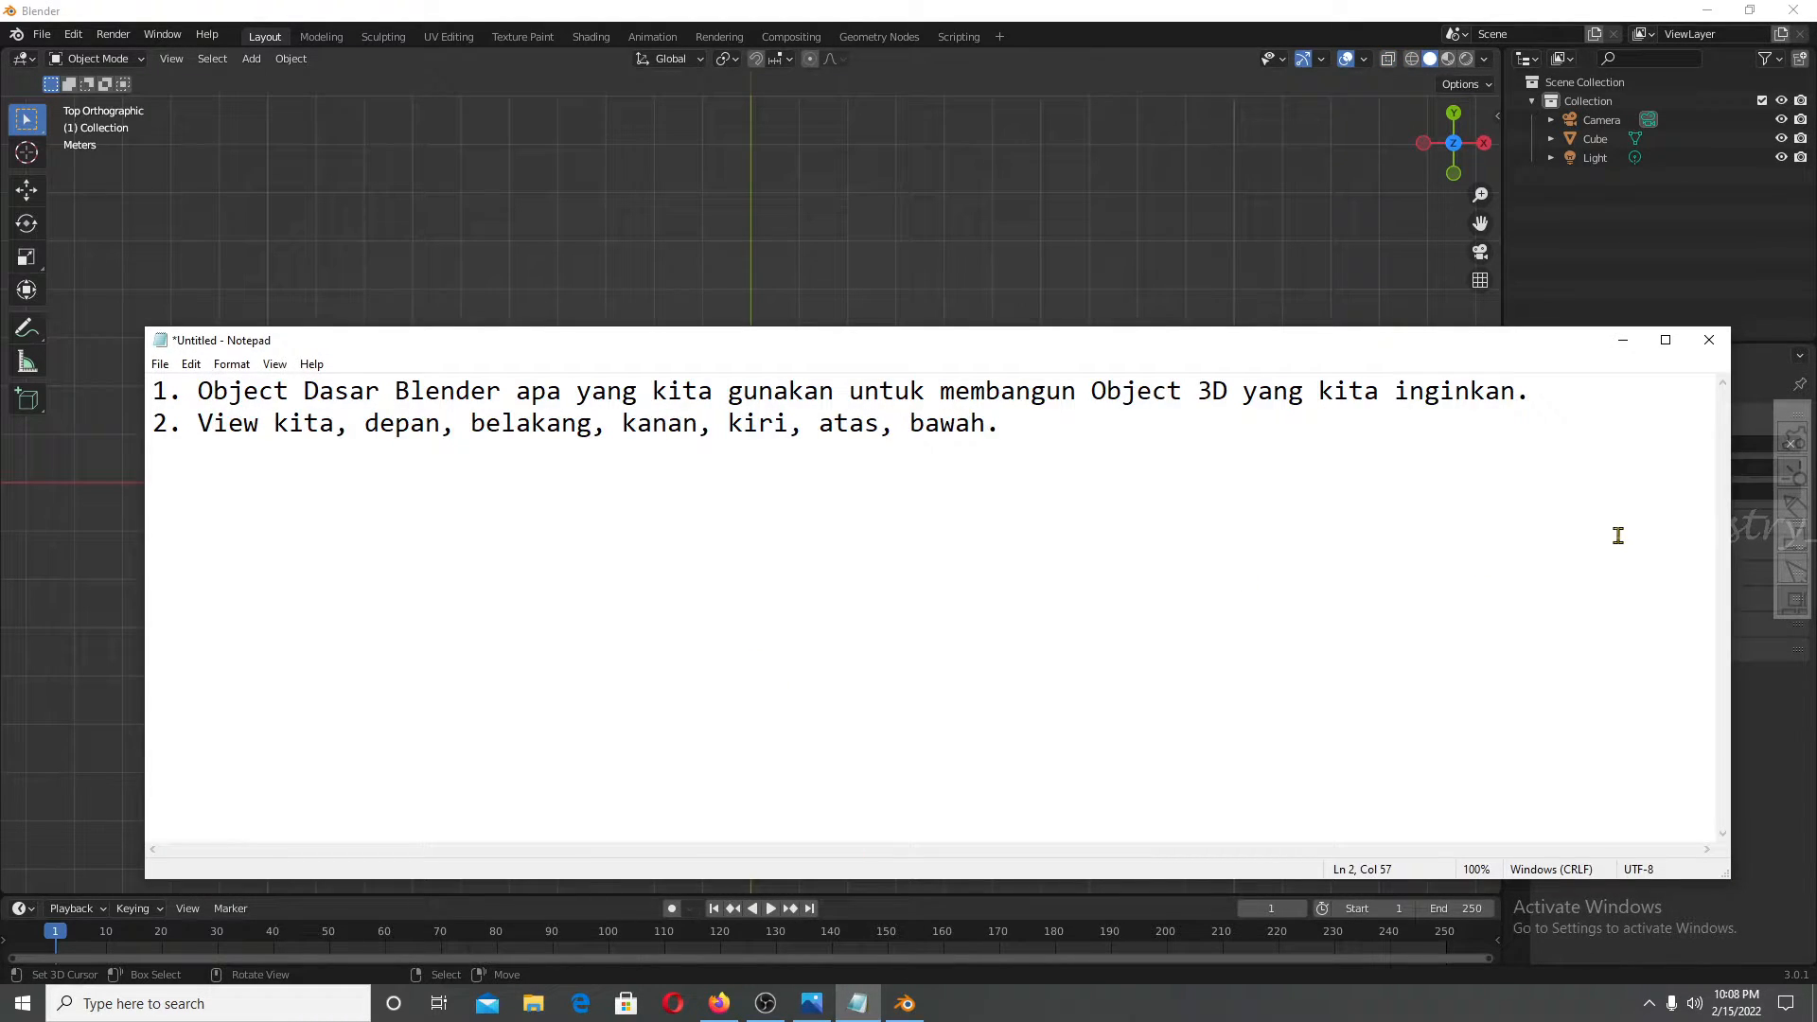
pyautogui.press('Return')
pyautogui.write('3')
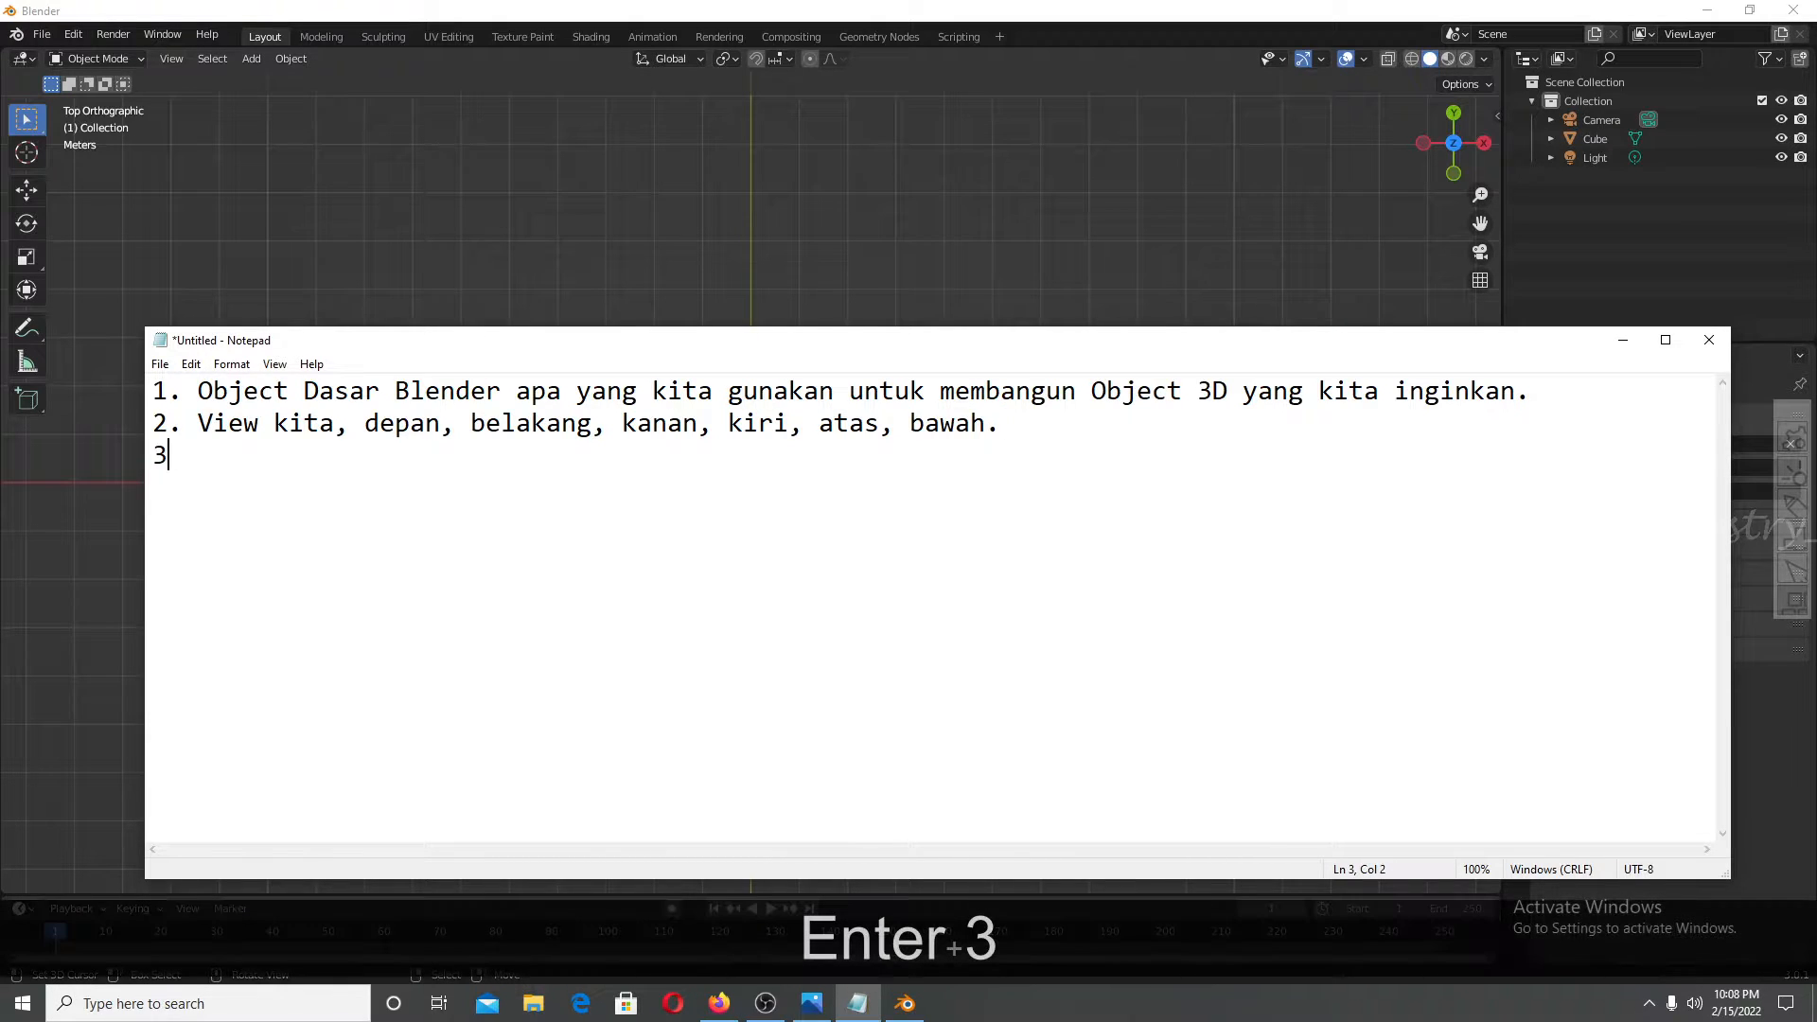
pyautogui.write('. ')
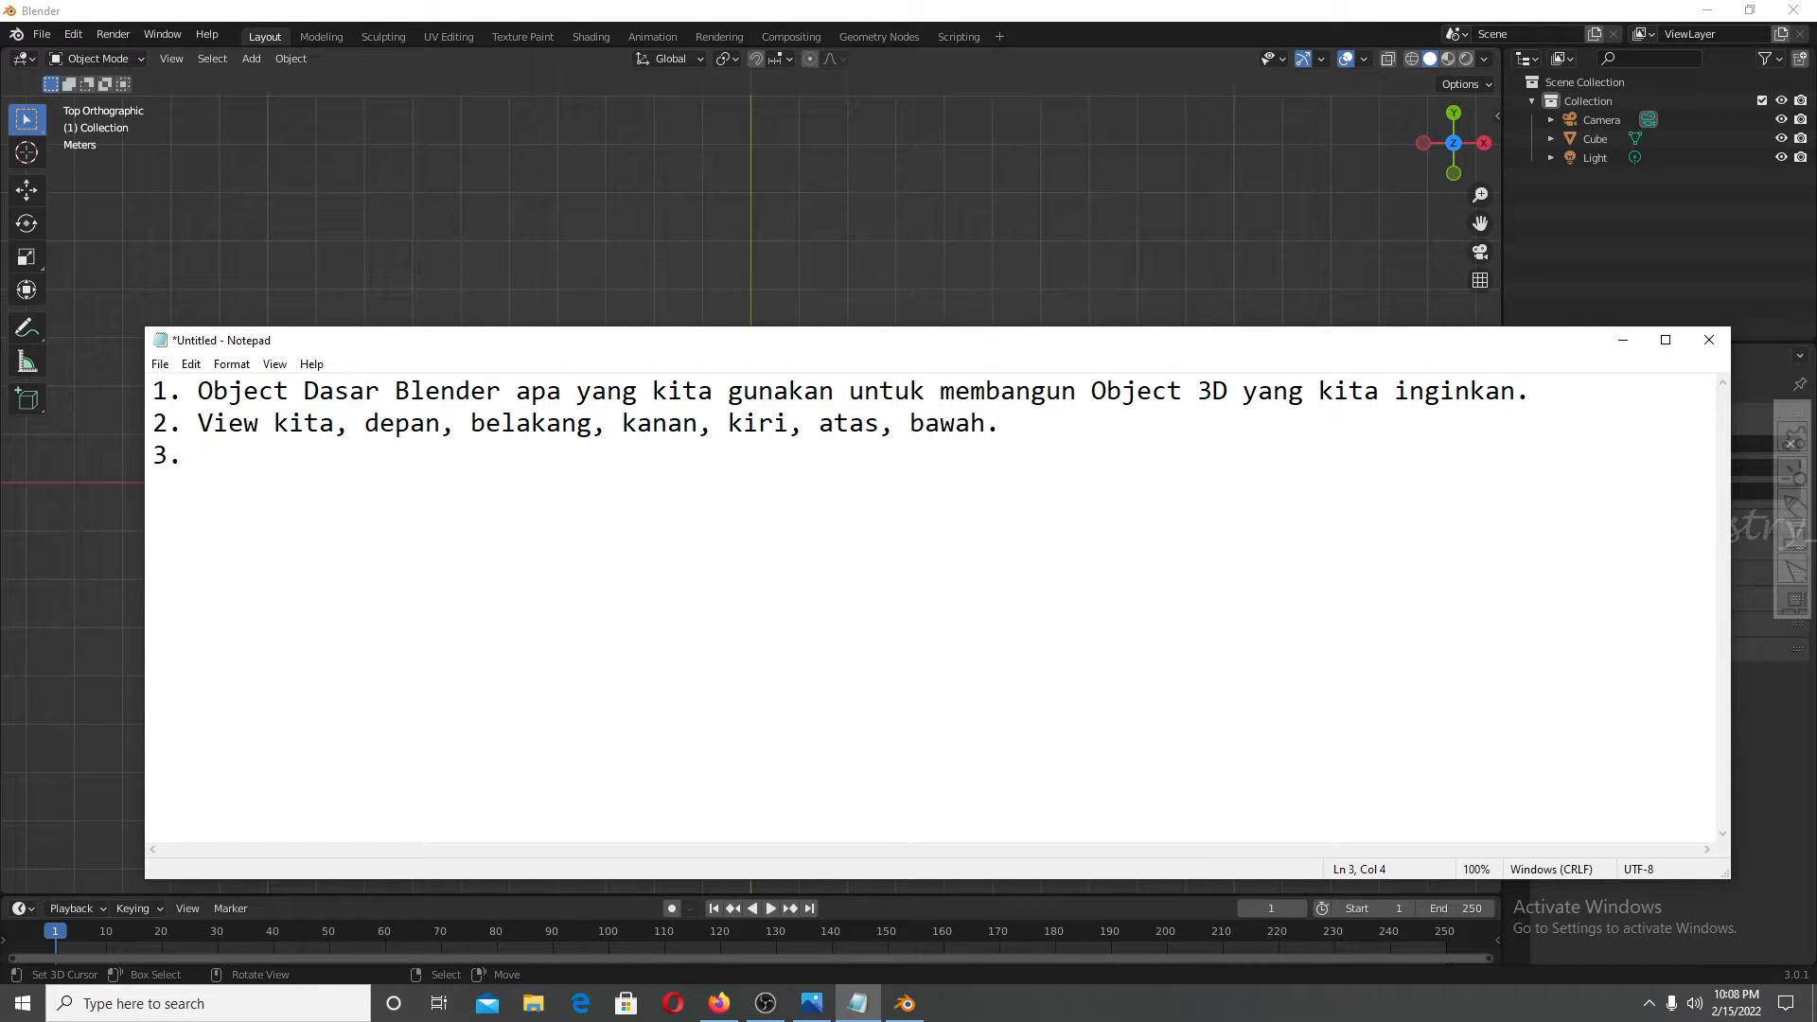
pyautogui.write('mode')
pyautogui.press('BackSpace')
pyautogui.press('BackSpace')
pyautogui.press('BackSpace')
pyautogui.press('BackSpace')
pyautogui.press('BackSpace')
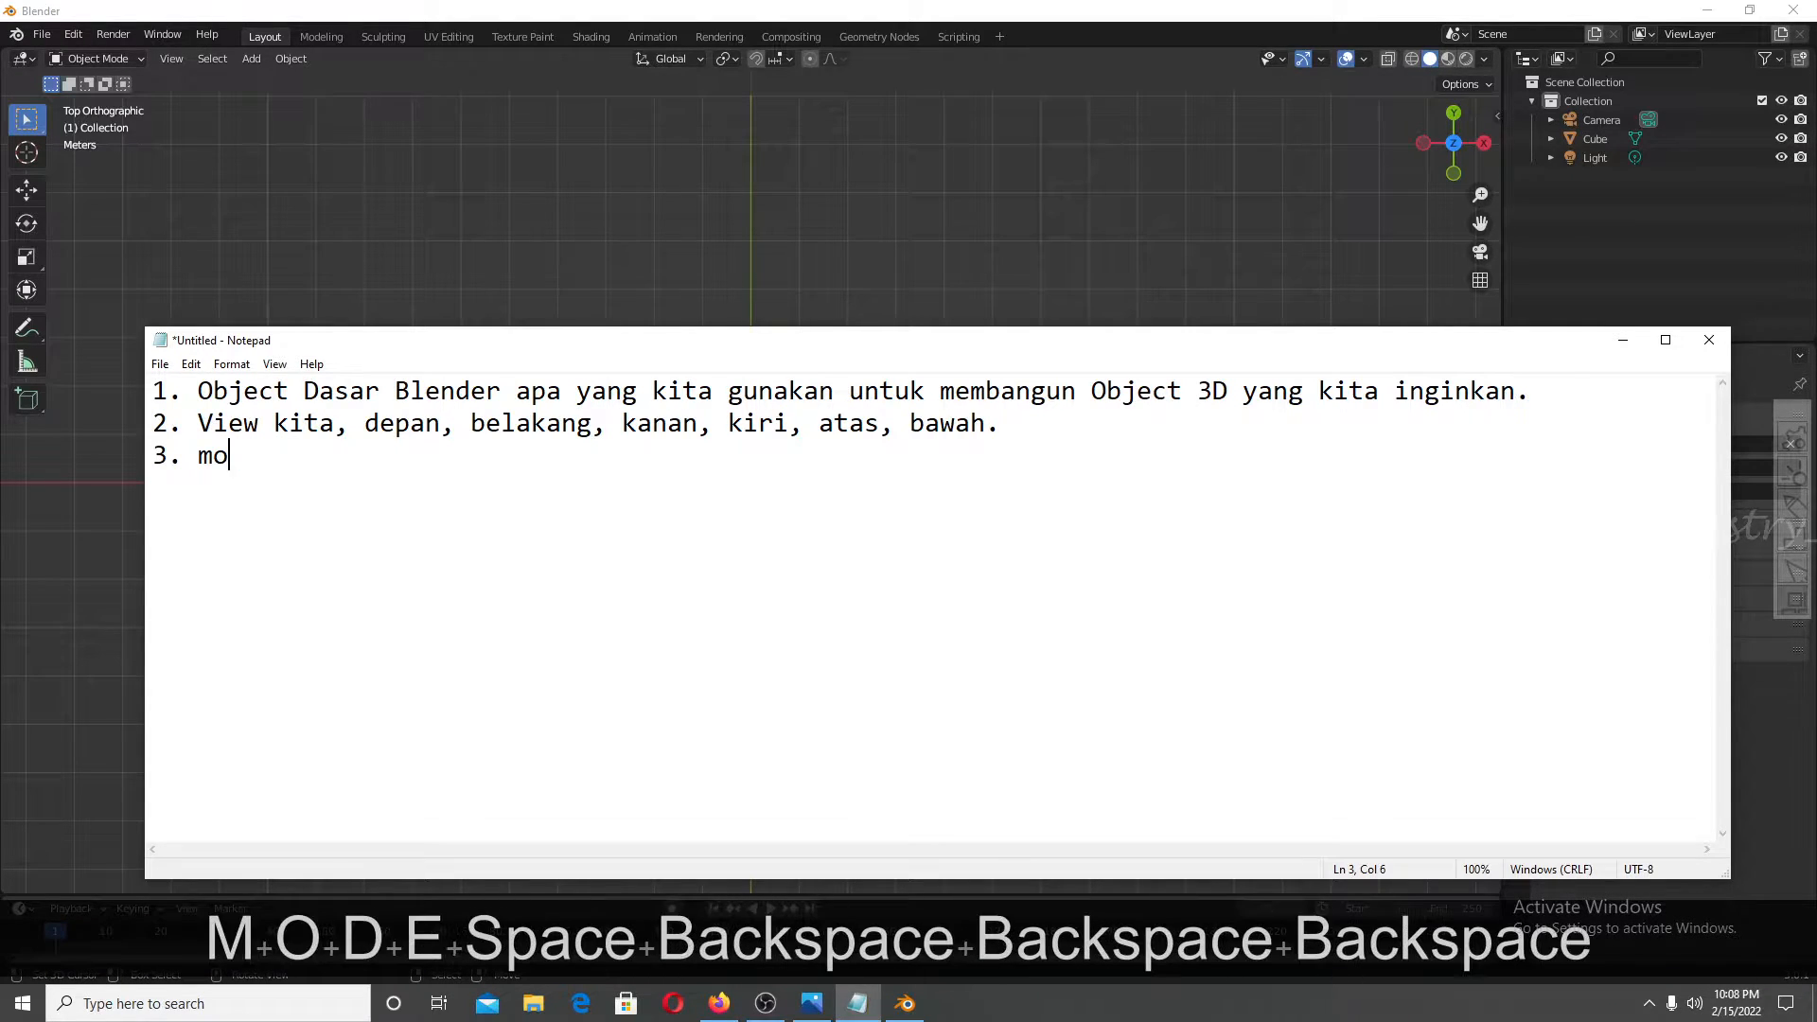
pyautogui.write('Mode Shading')
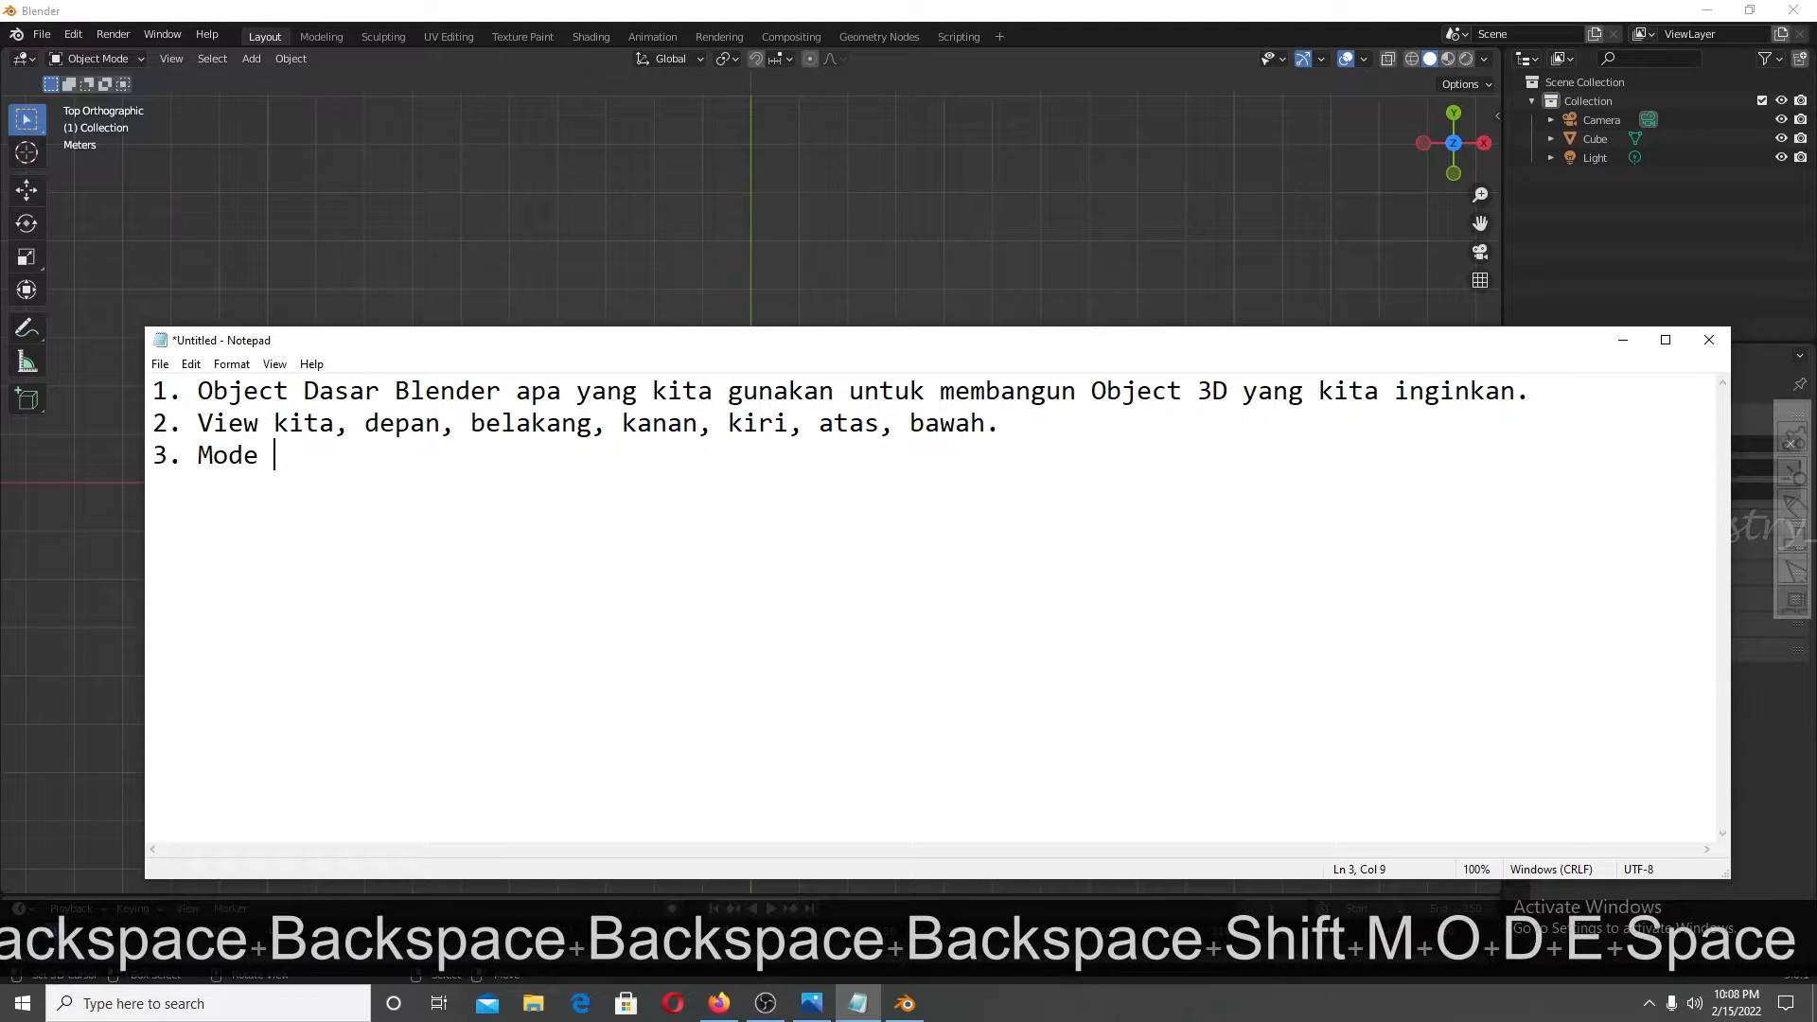
pyautogui.write(',')
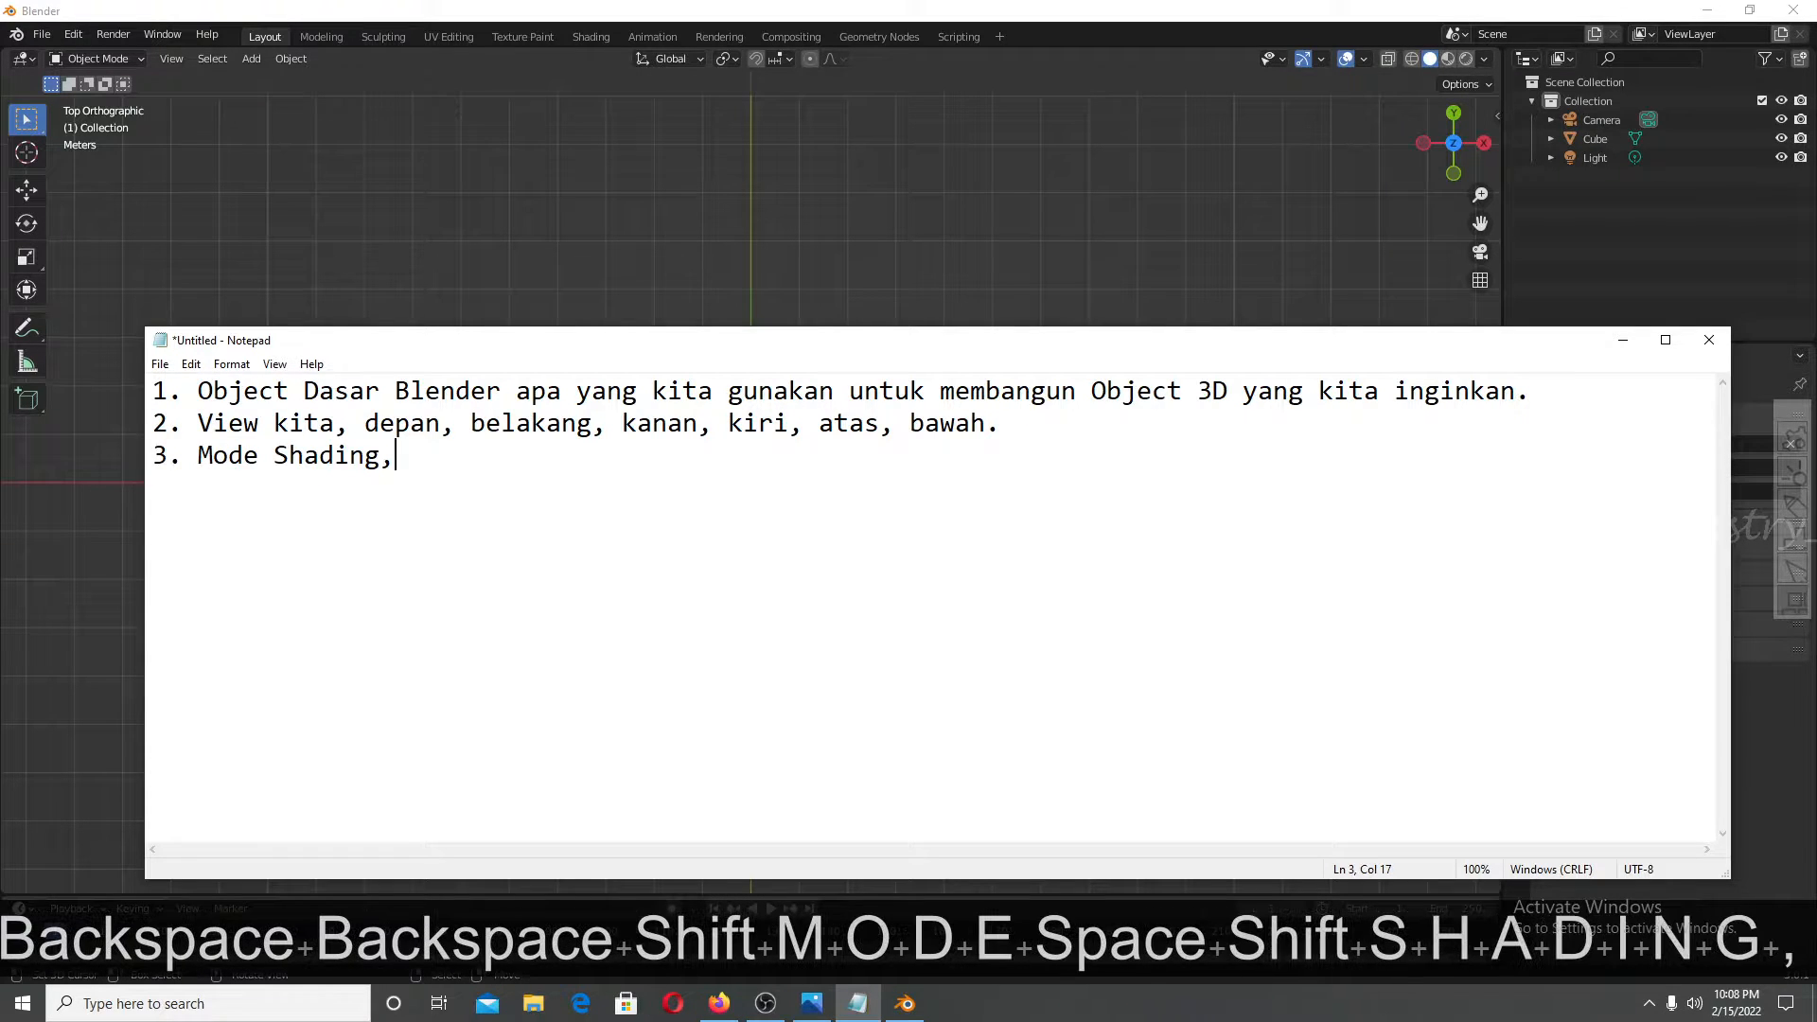
# Complete the third note with the text "jadi ada beberapa mode shading .. langsung ke aplikasinya".
pyautogui.write(' jadi ada ')
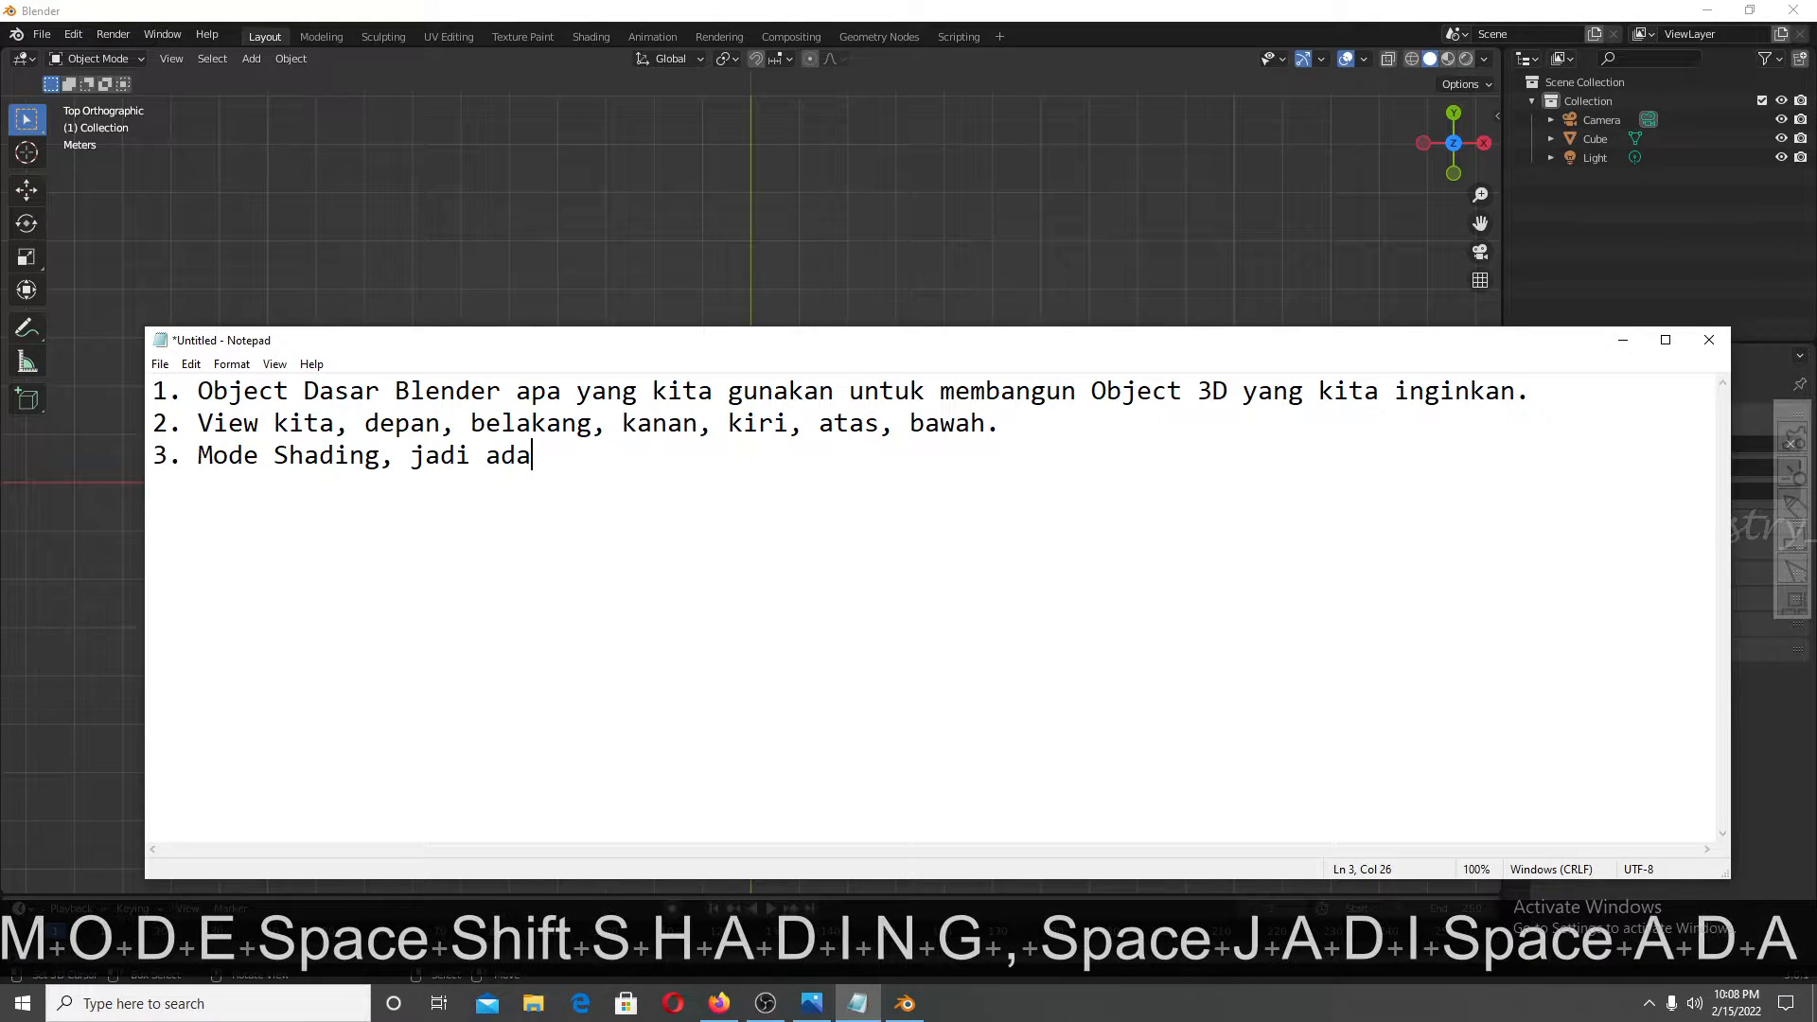
pyautogui.write('beber')
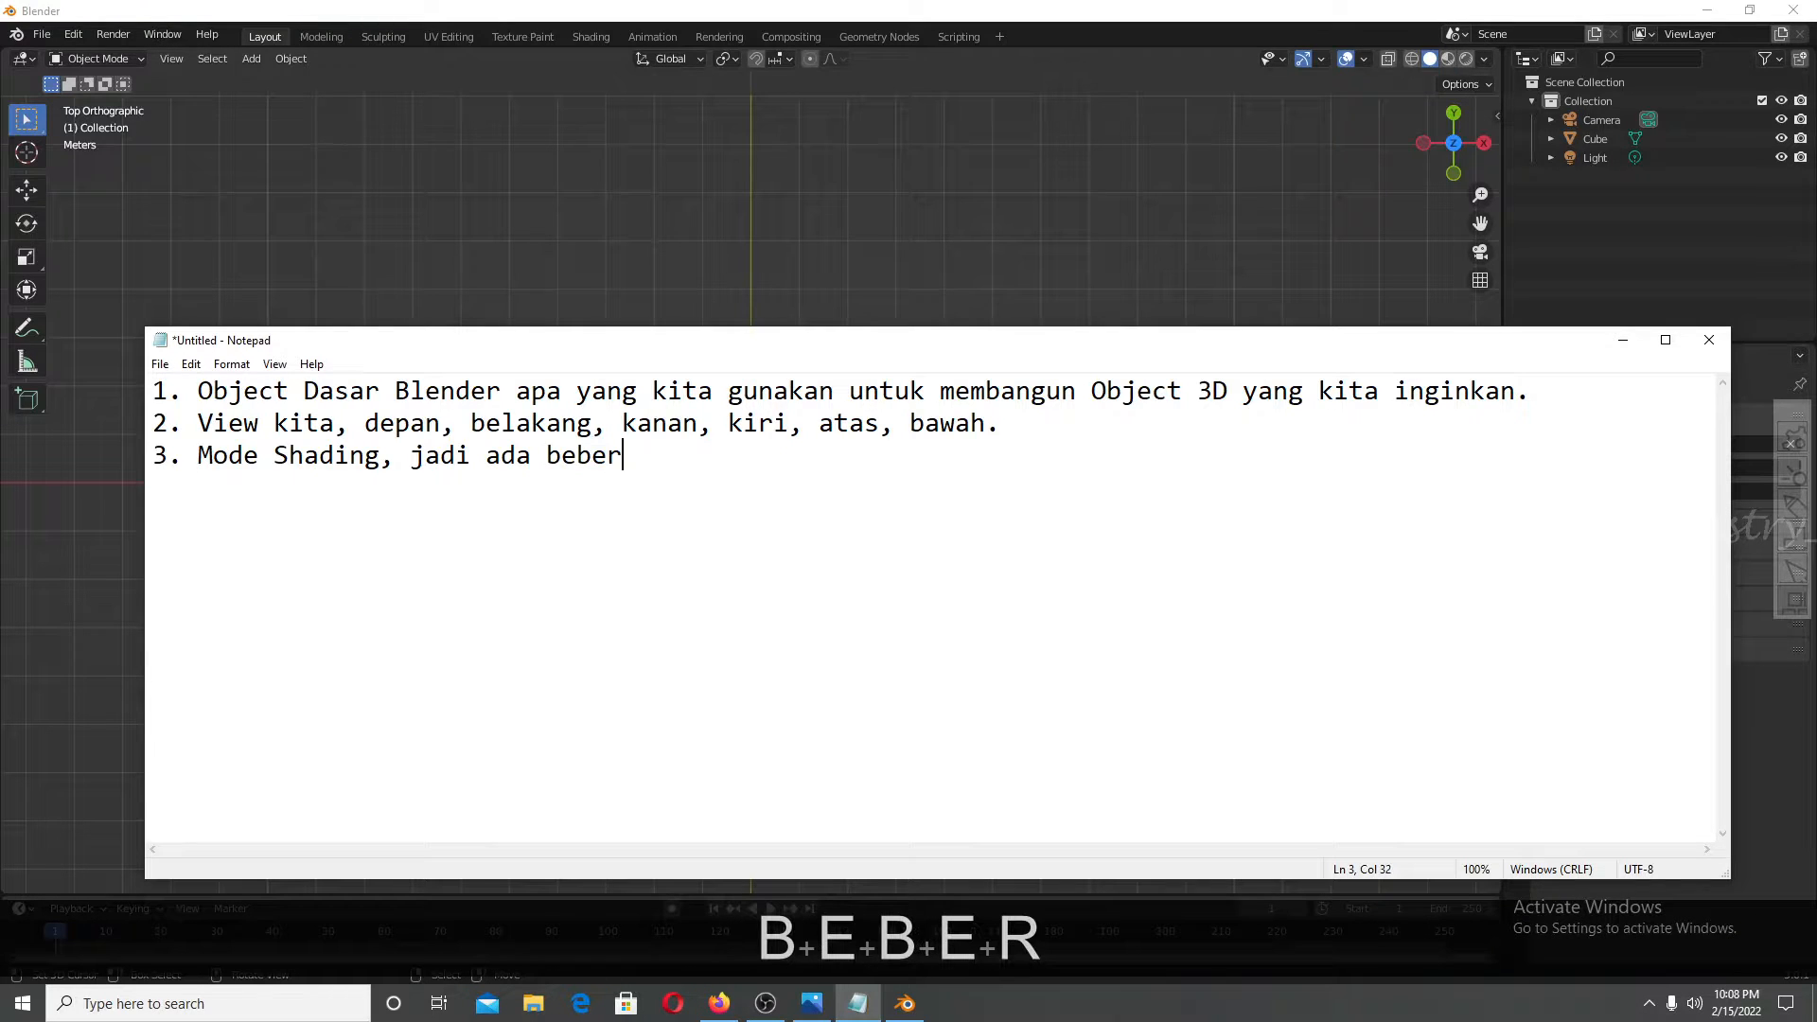
pyautogui.write('apa mode')
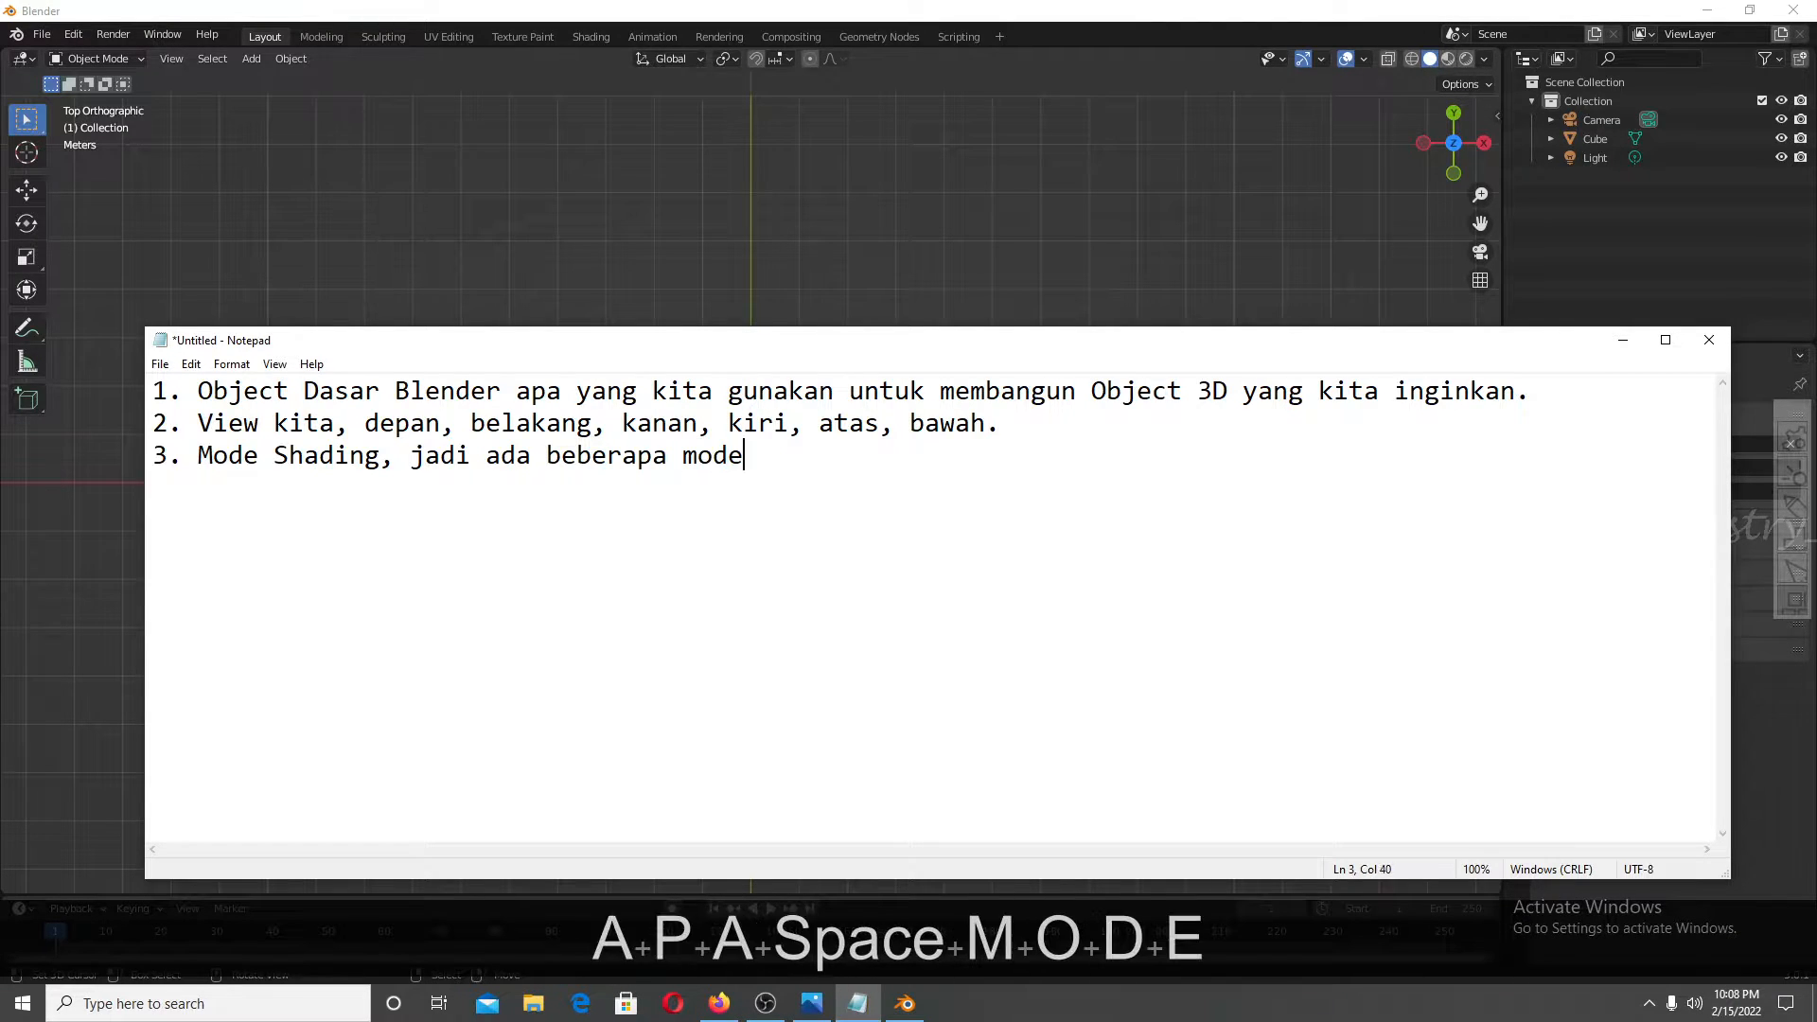
pyautogui.write(' shading ')
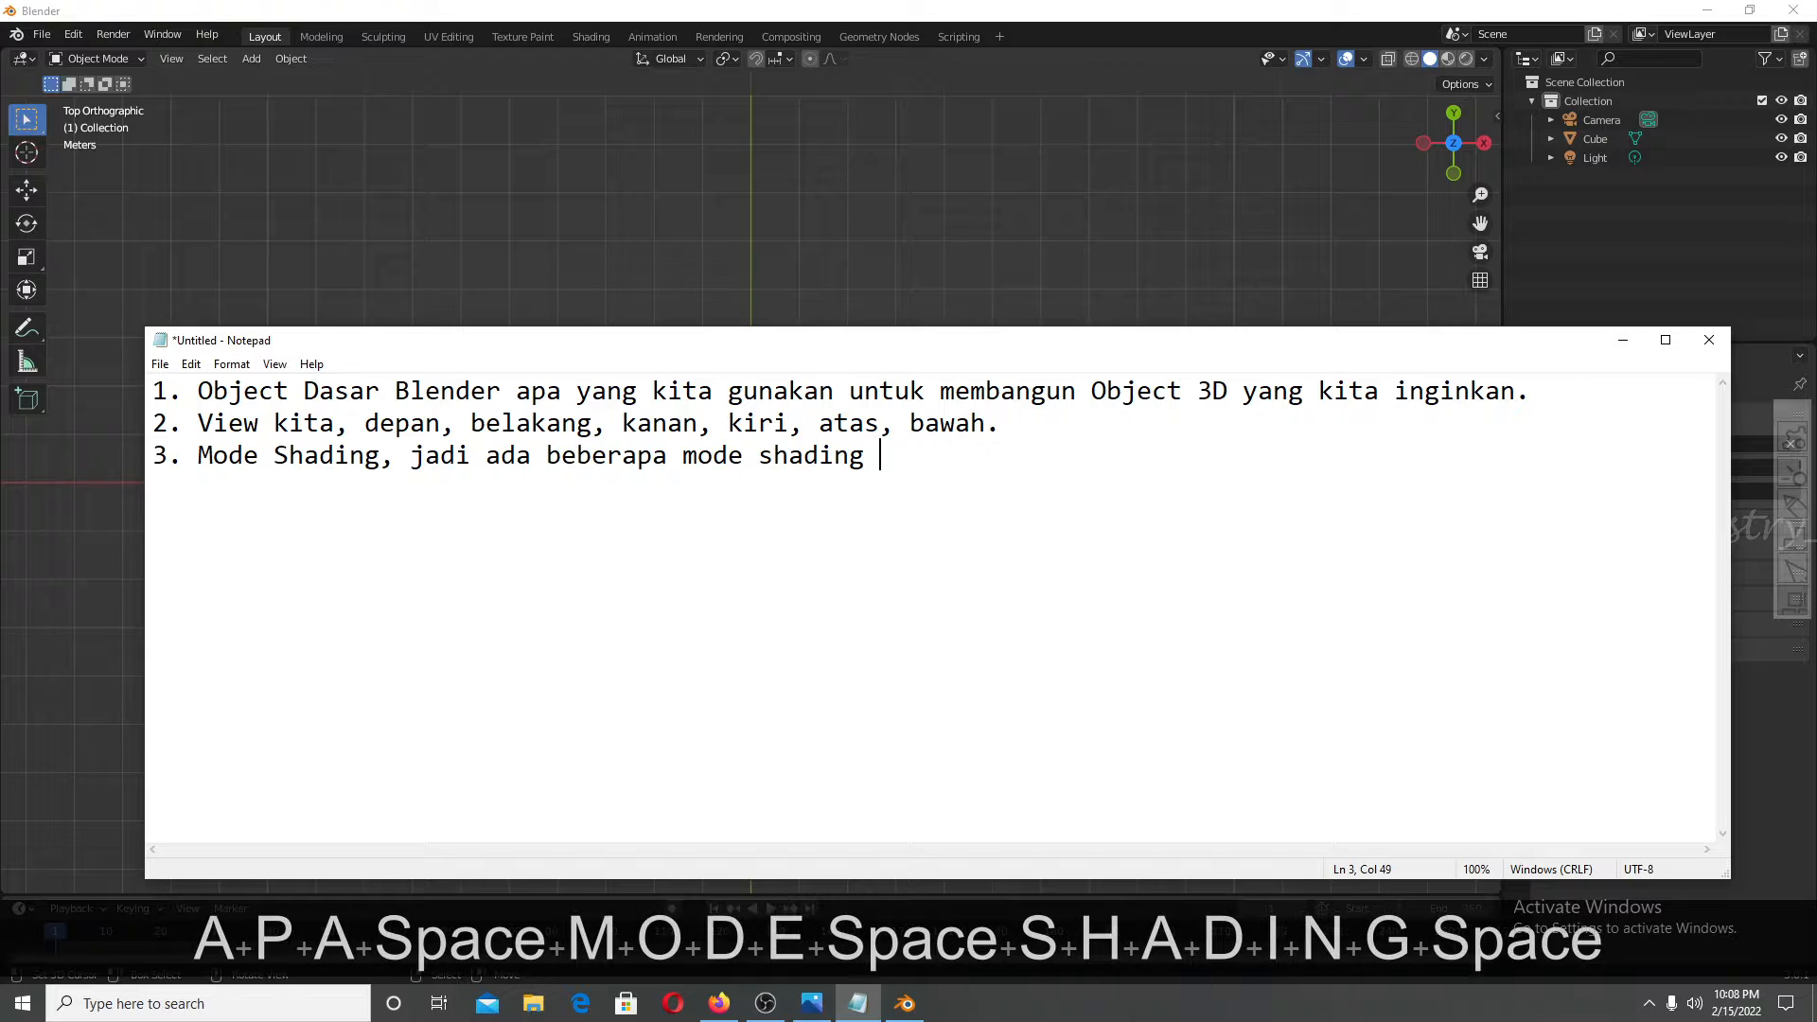
pyautogui.write('.. langusn\\')
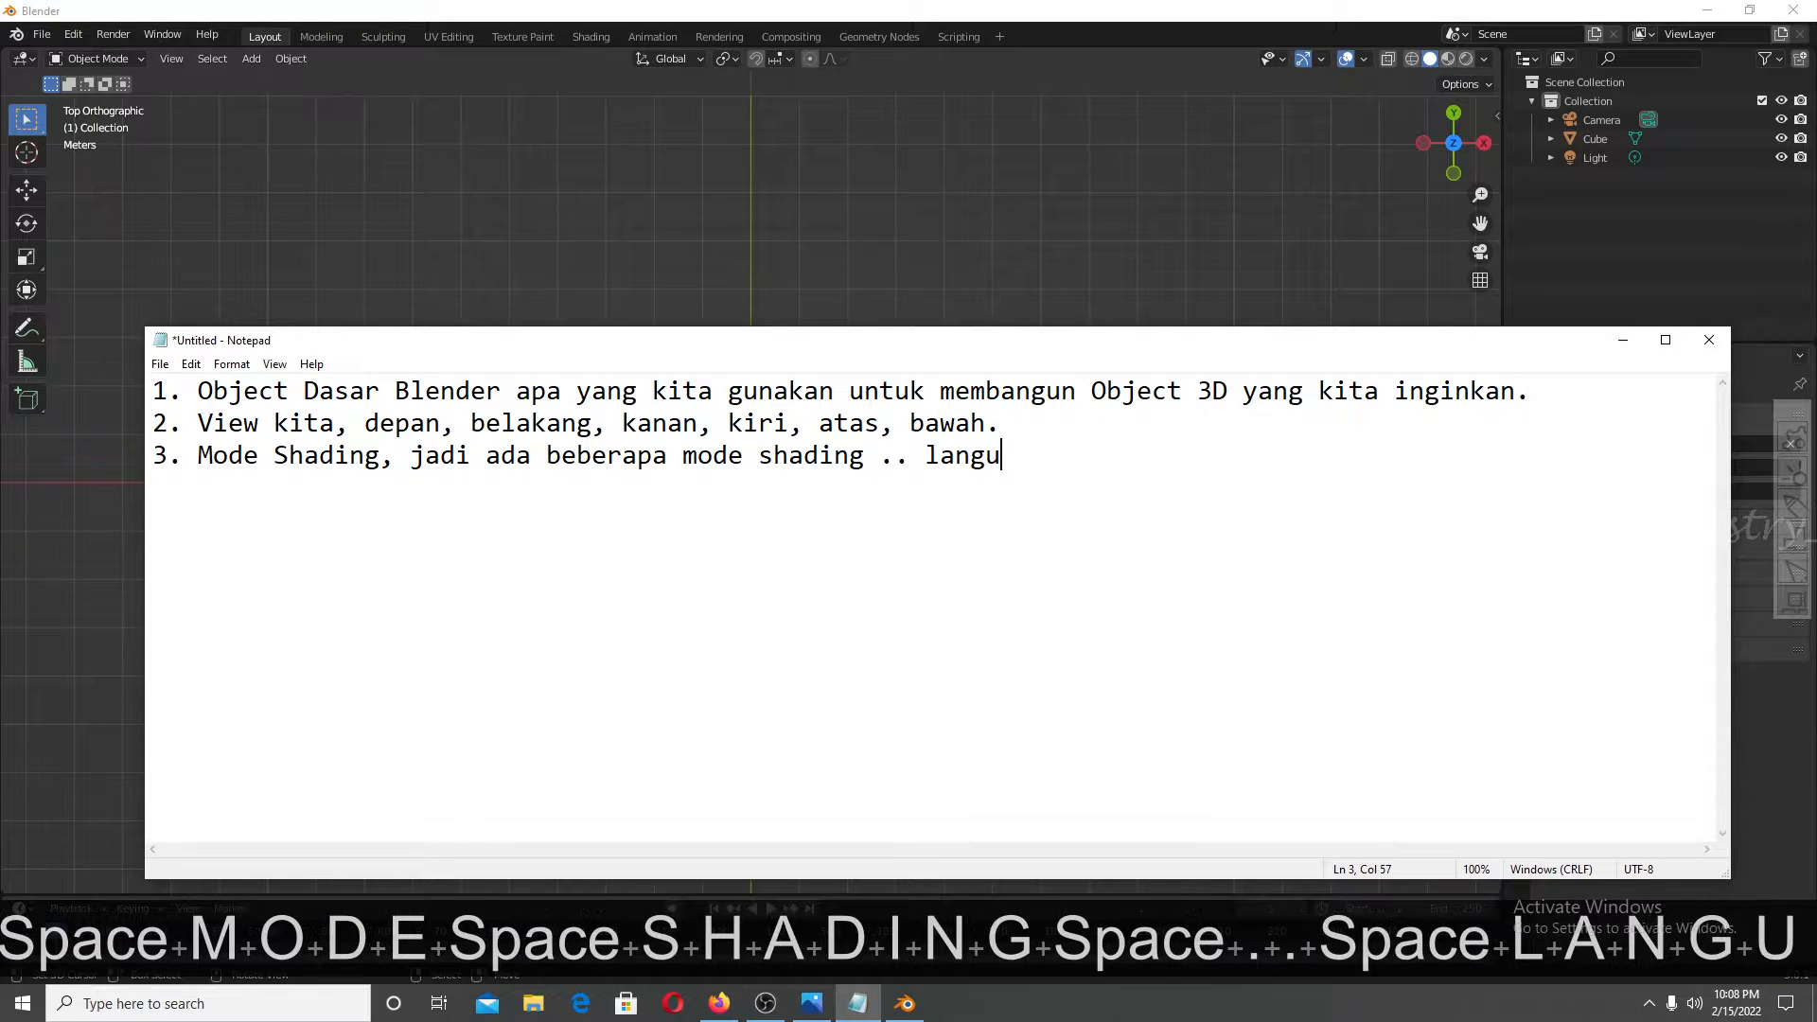
pyautogui.press('BackSpace')
pyautogui.press('BackSpace')
pyautogui.press('BackSpace')
pyautogui.press('BackSpace')
pyautogui.write('sung ke apl')
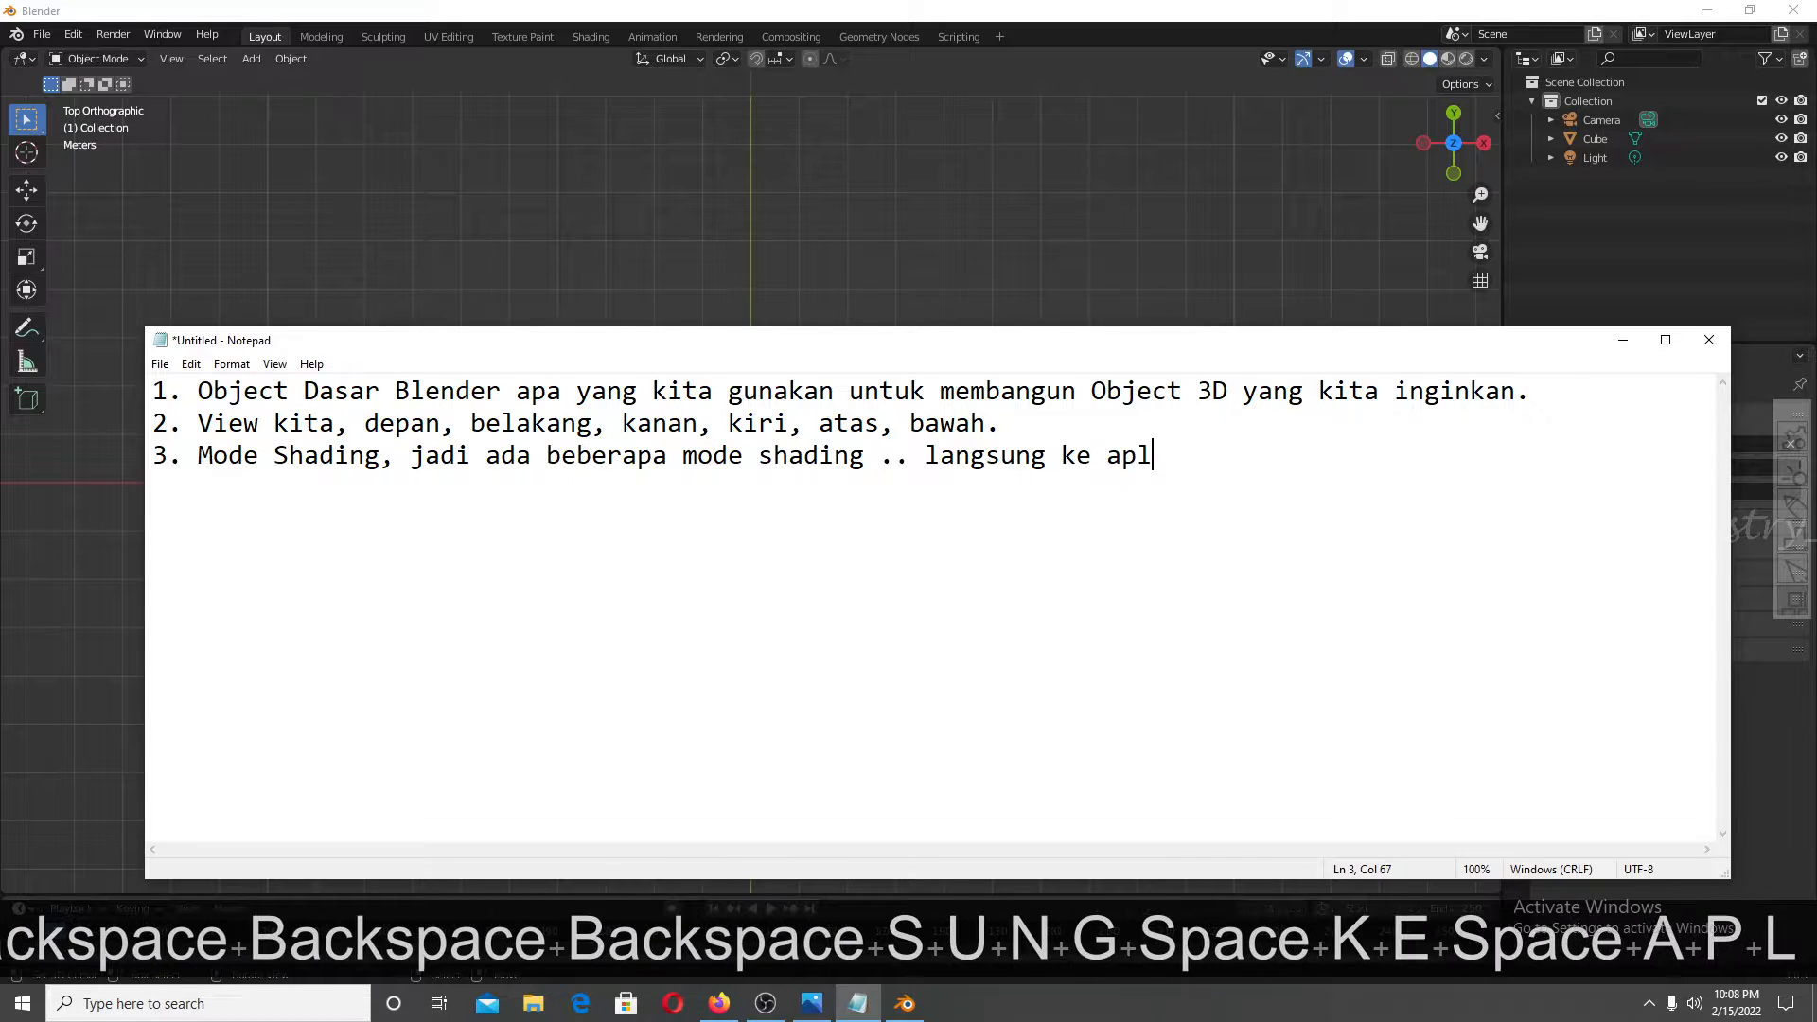
pyautogui.write('ikasinya')
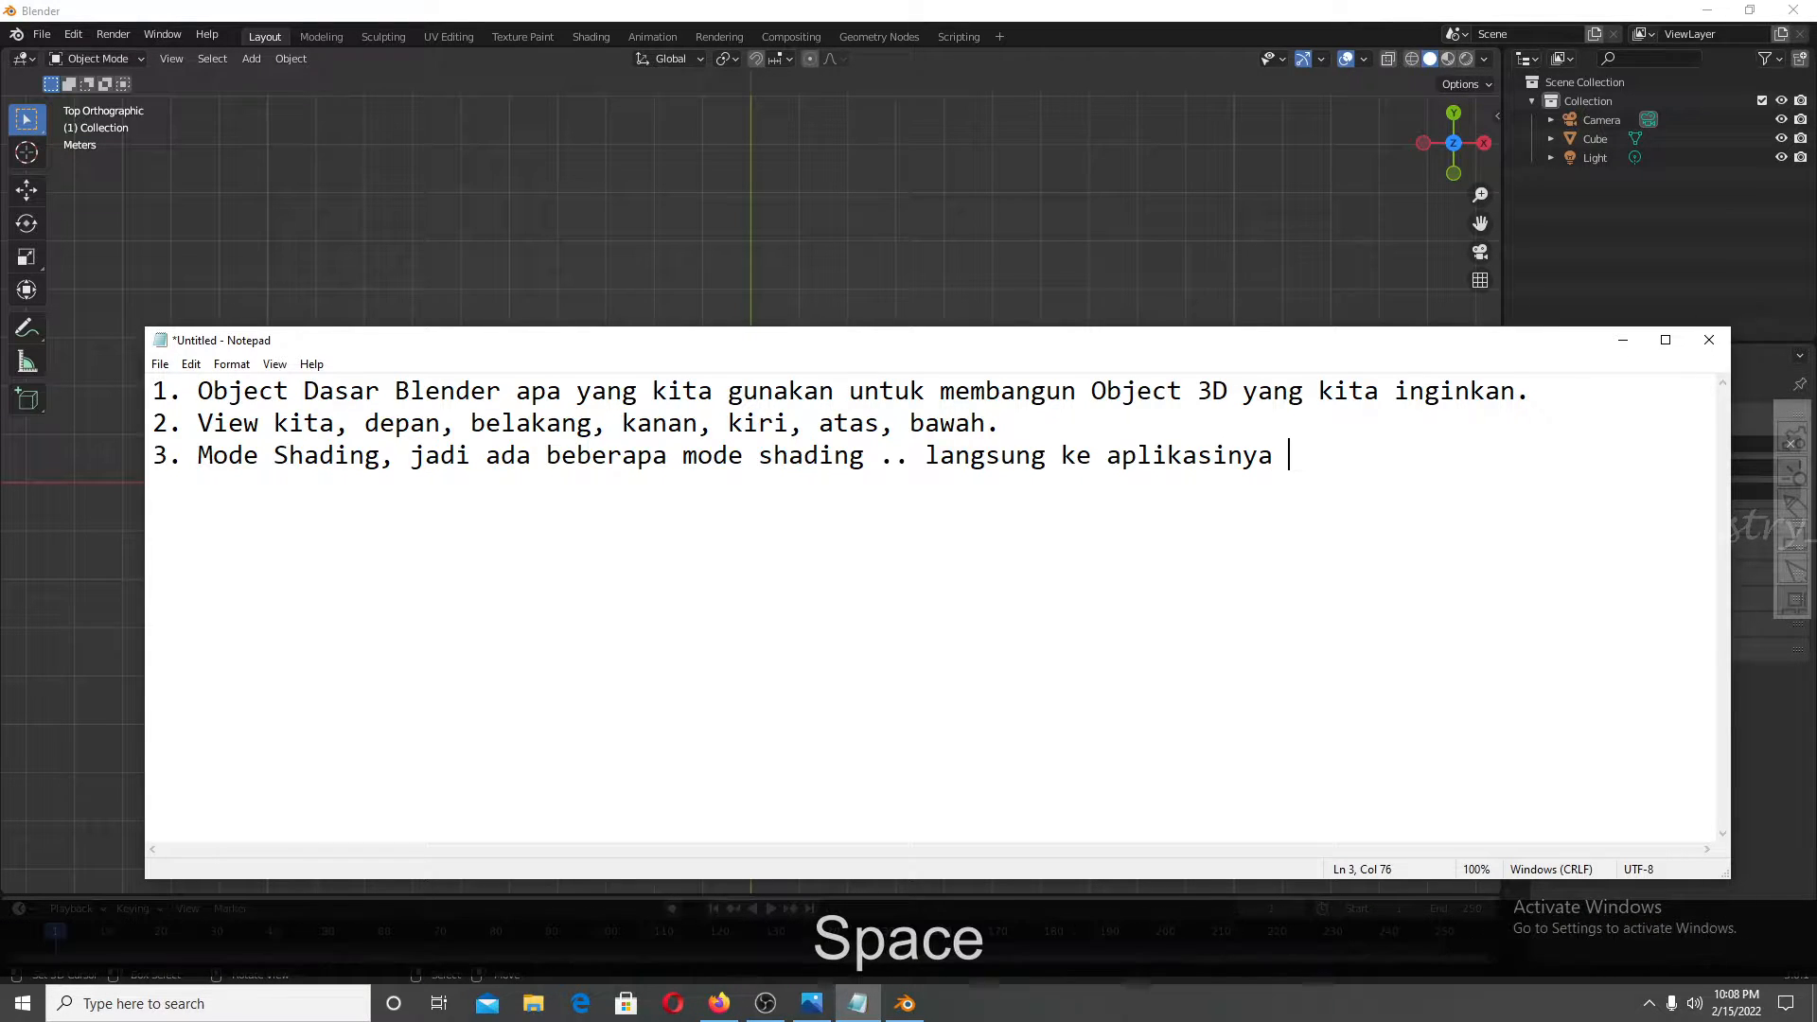
# Return to Blender and examine the cube in Wireframe shading, ending in the top orthographic view.
pyautogui.click(858, 223)
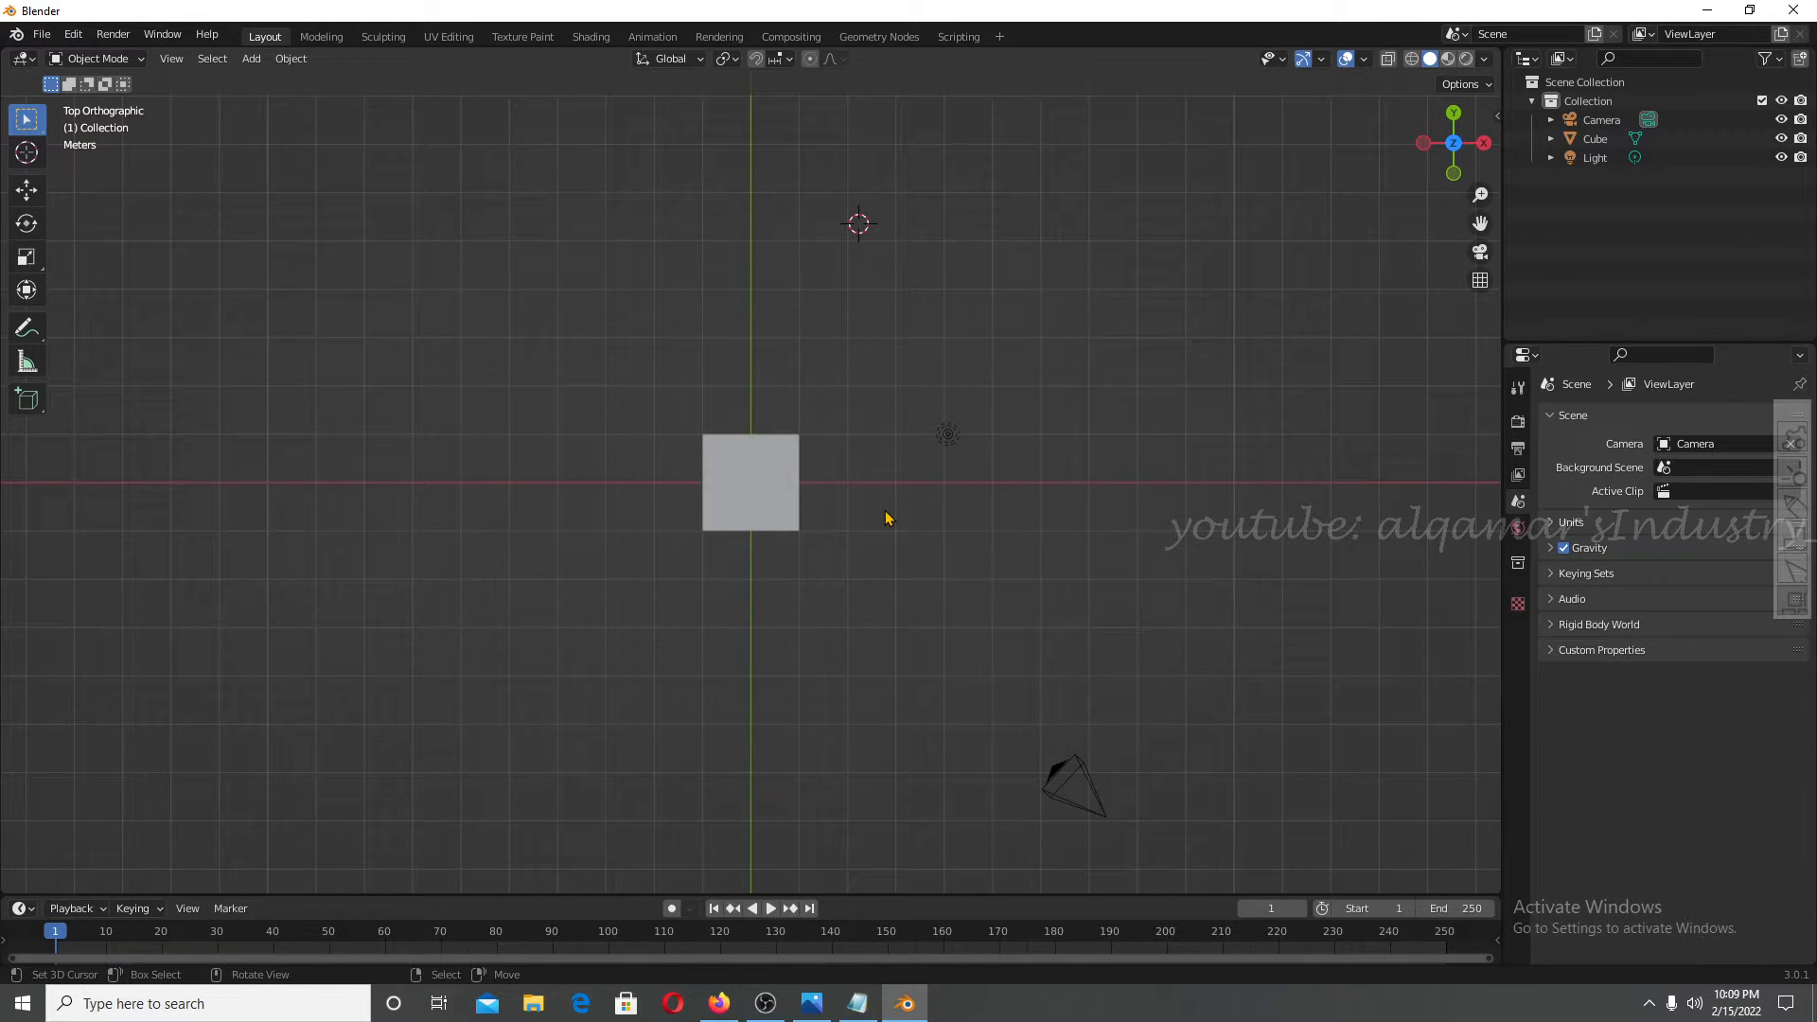
pyautogui.press('z')
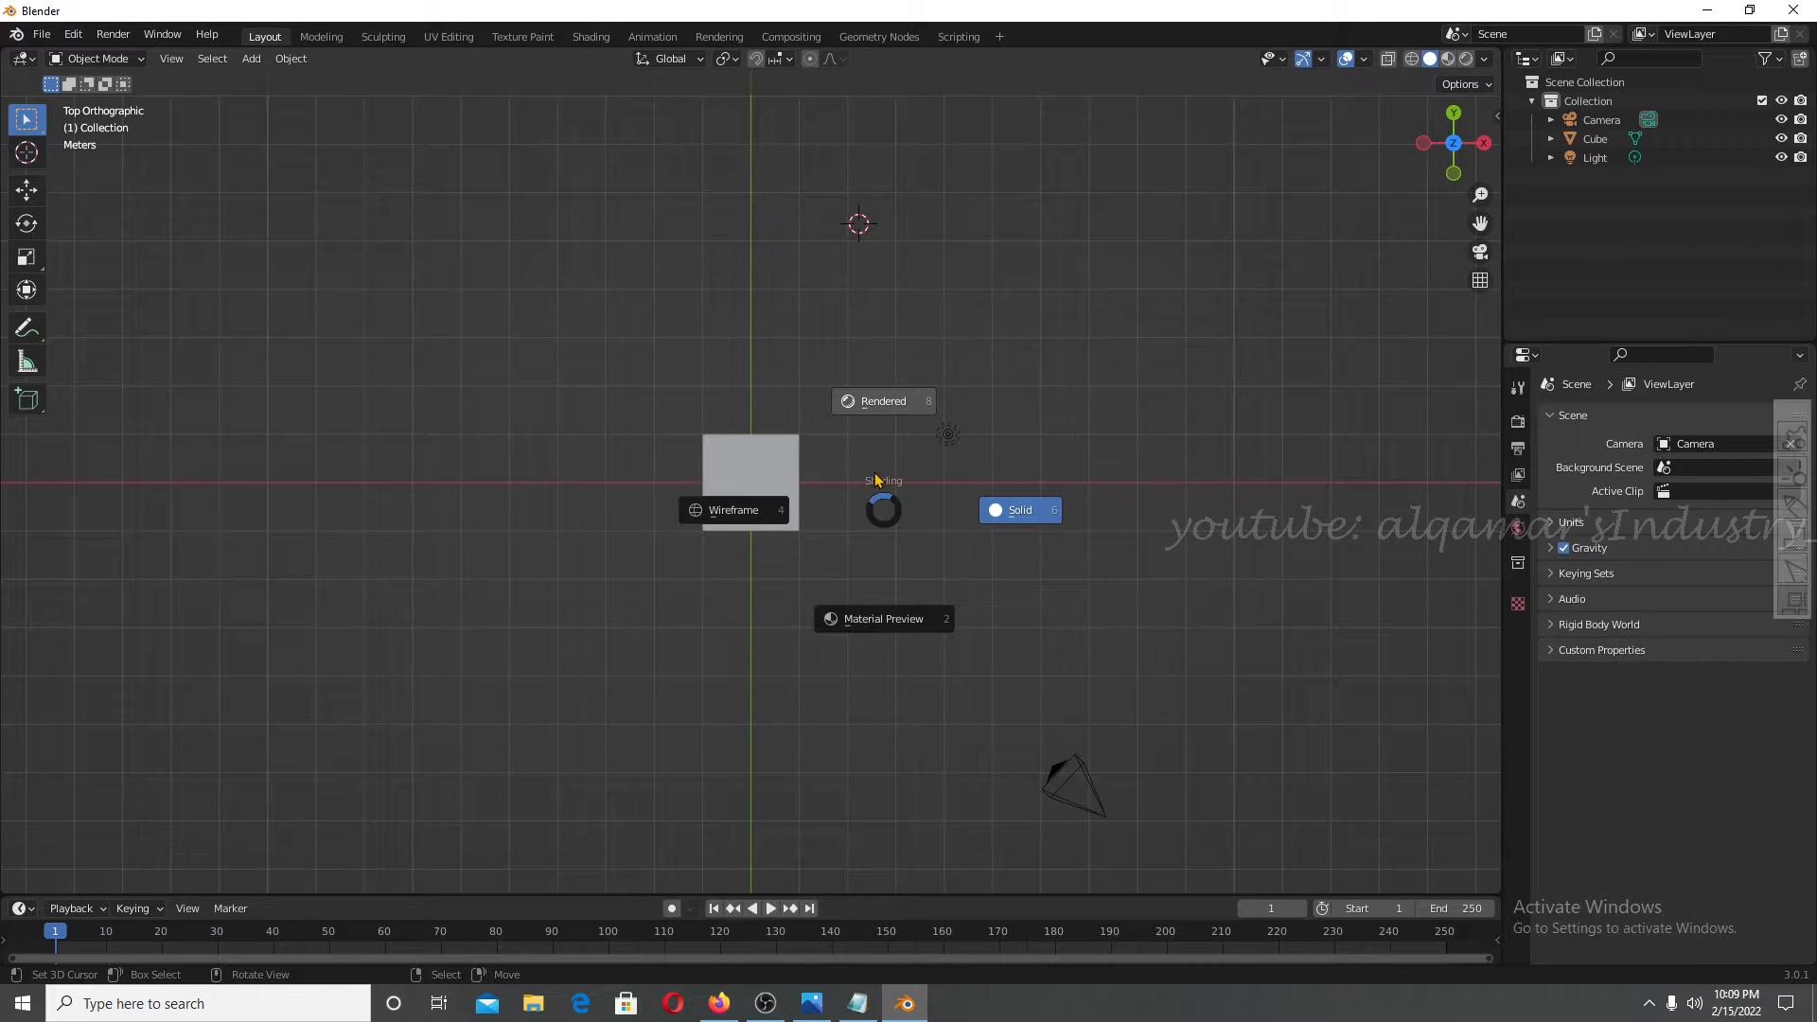
pyautogui.click(774, 511)
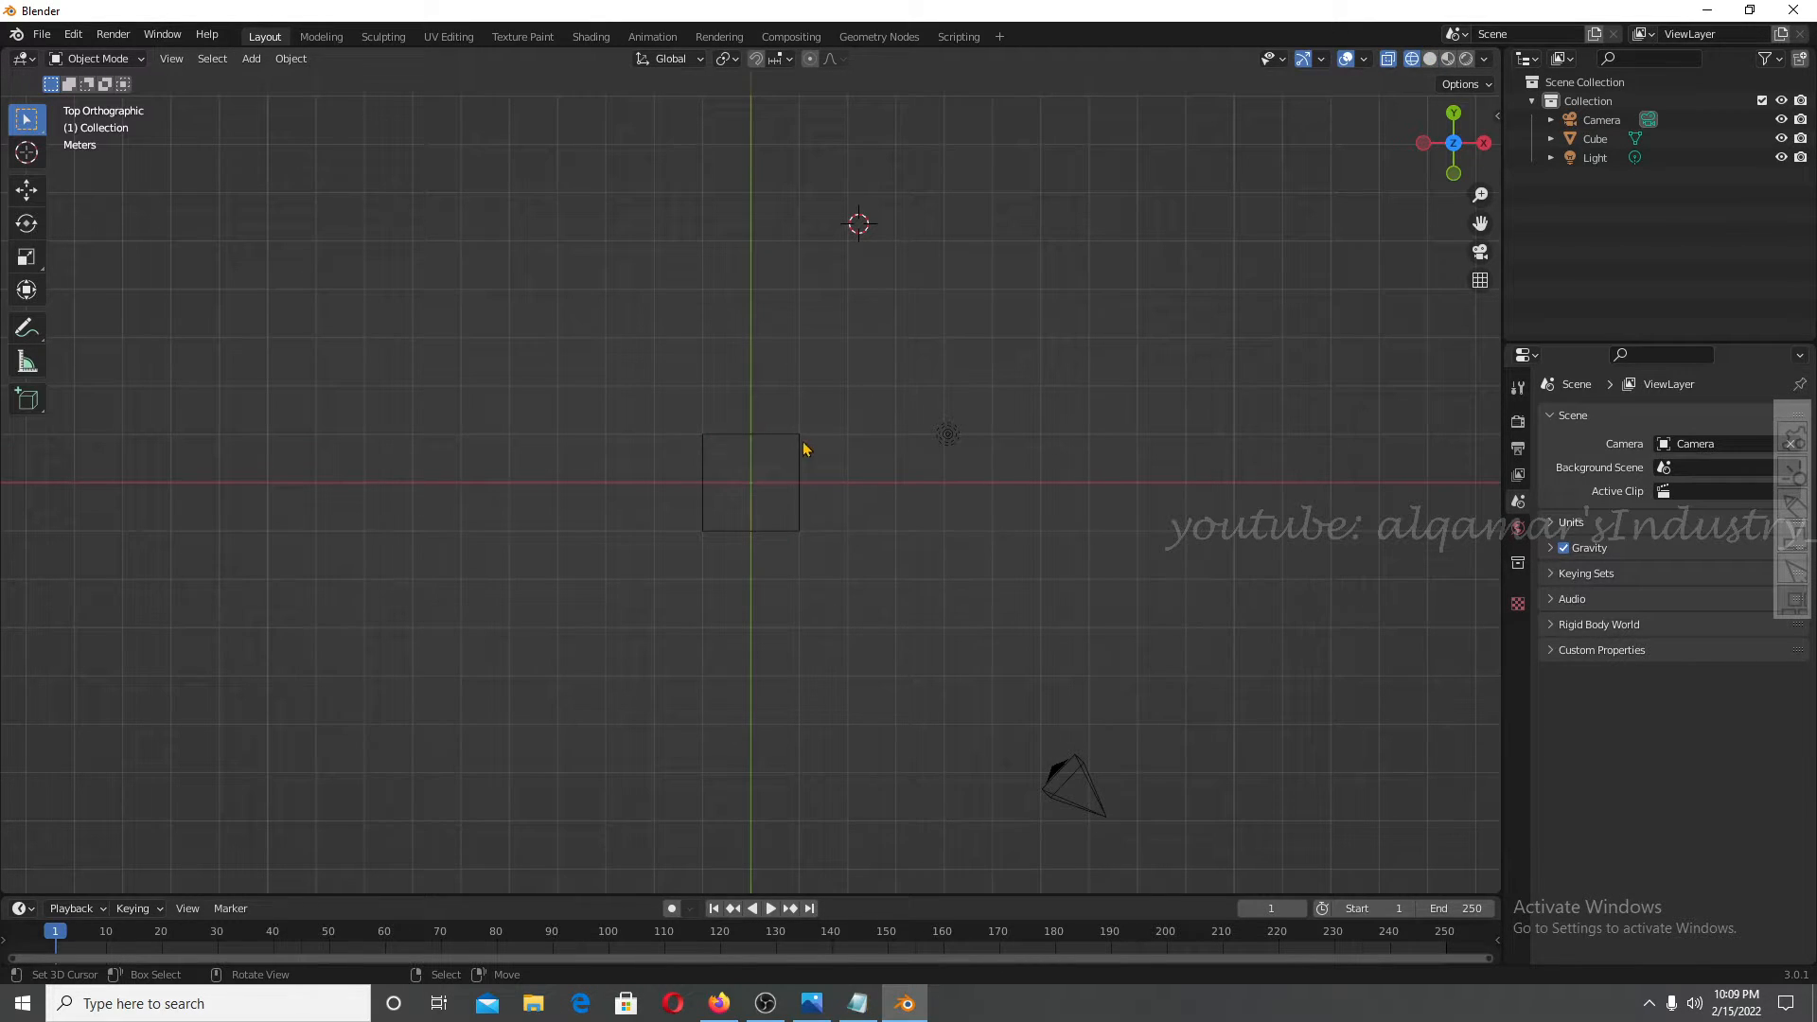
pyautogui.moveTo(801, 491); pyautogui.dragTo(868, 486, button='middle')
pyautogui.press('KP_7')
pyautogui.press('KP_7')
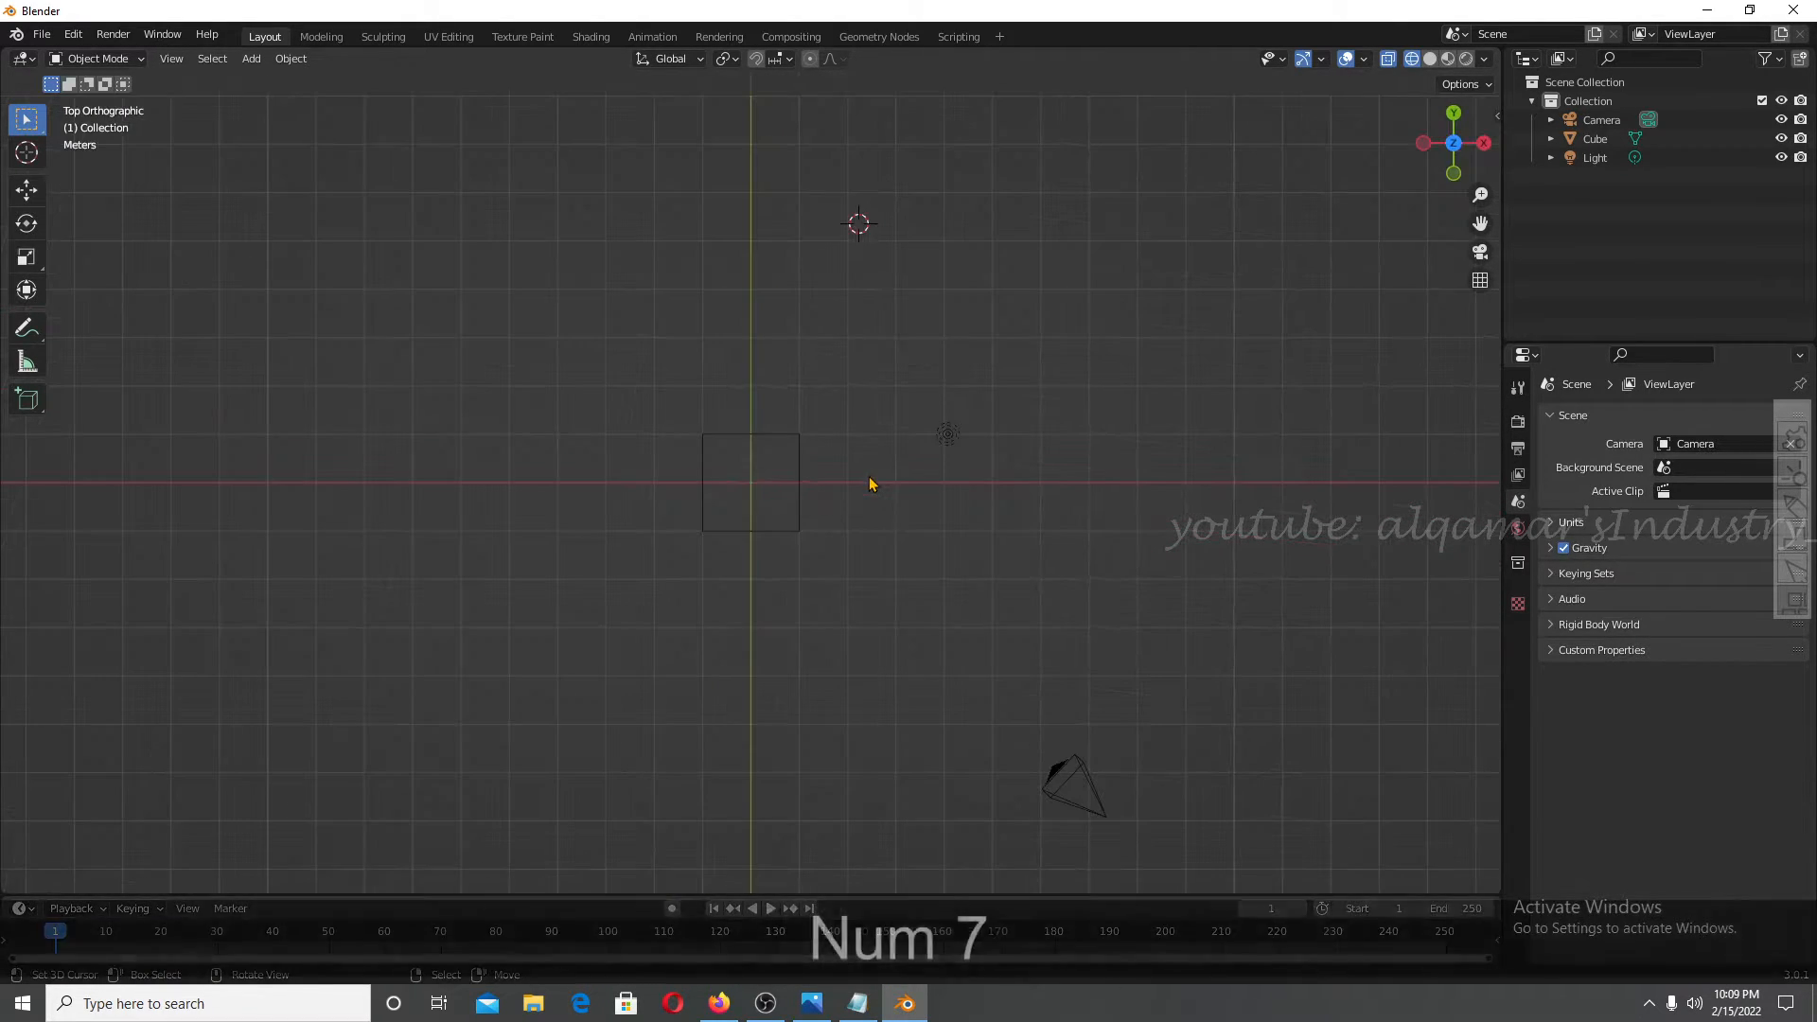
# Examine the cube in Solid shading from an angled perspective and from the top orthographic view.
pyautogui.press('z')
pyautogui.click(961, 486)
pyautogui.scroll(3, 877, 522)
pyautogui.moveTo(877, 522); pyautogui.dragTo(840, 415, button='middle')
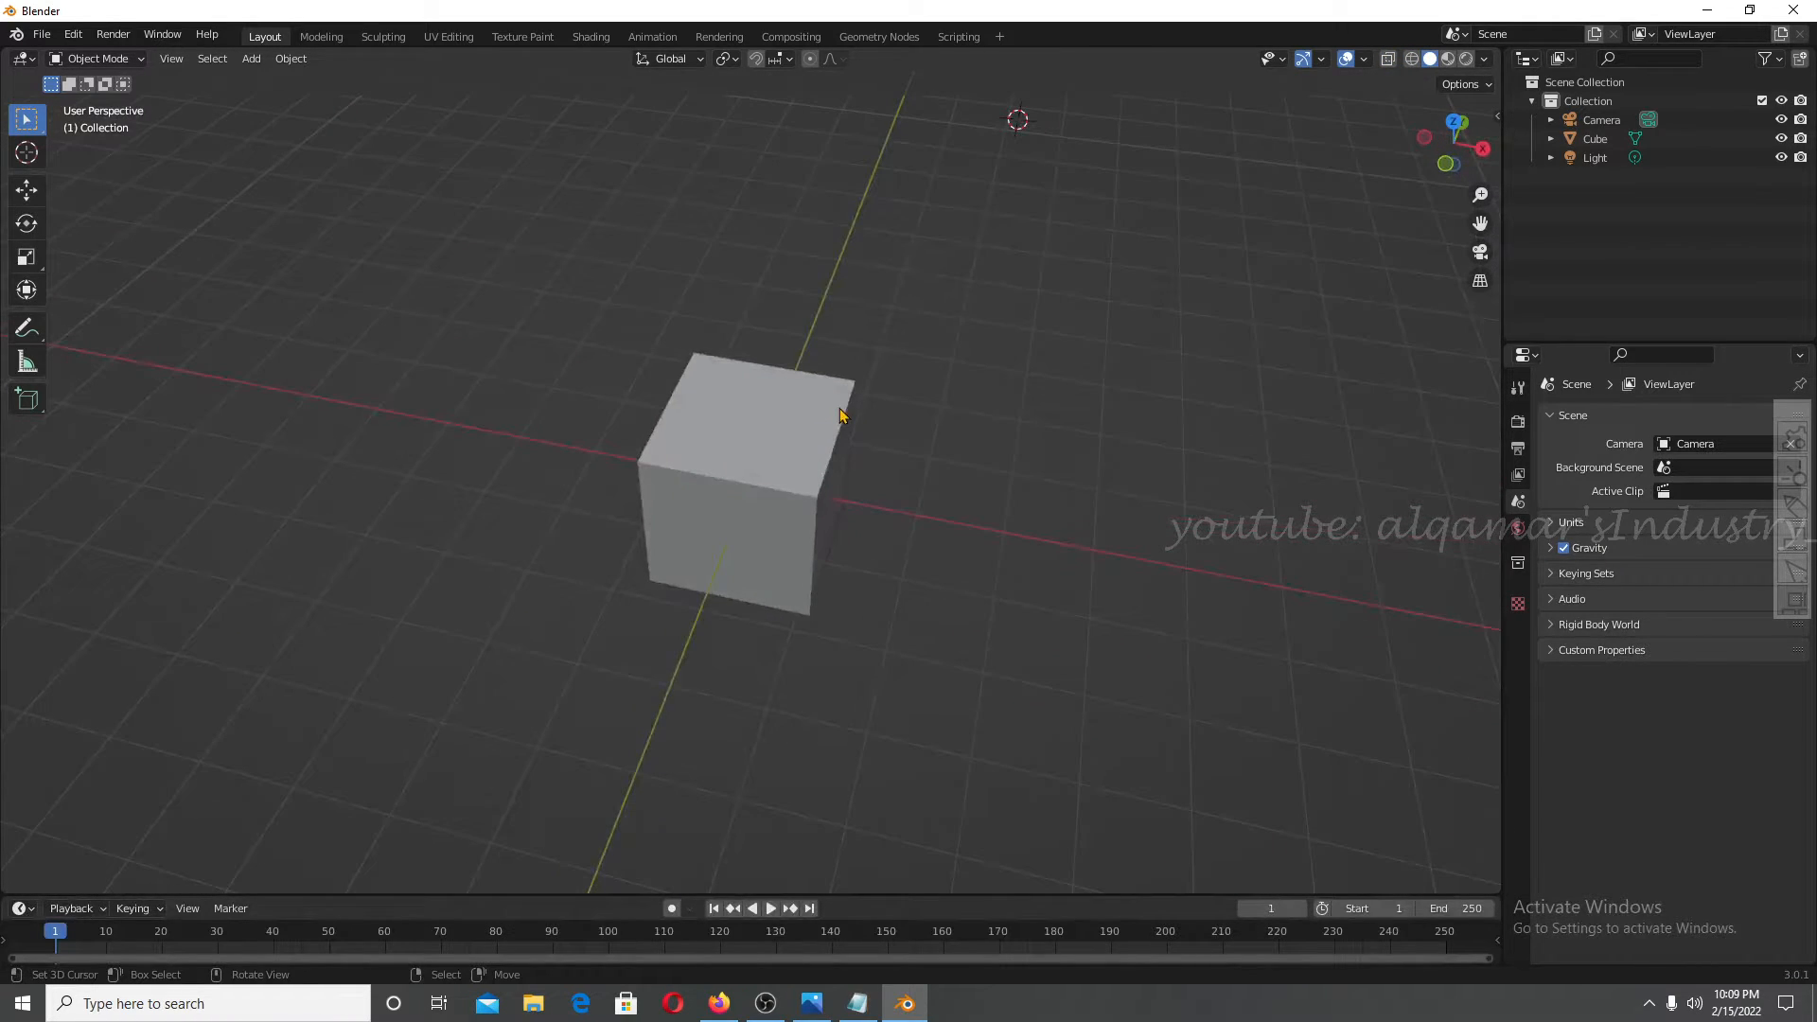
pyautogui.press('KP_7')
pyautogui.scroll(-5, 839, 414)
pyautogui.scroll(3, 840, 426)
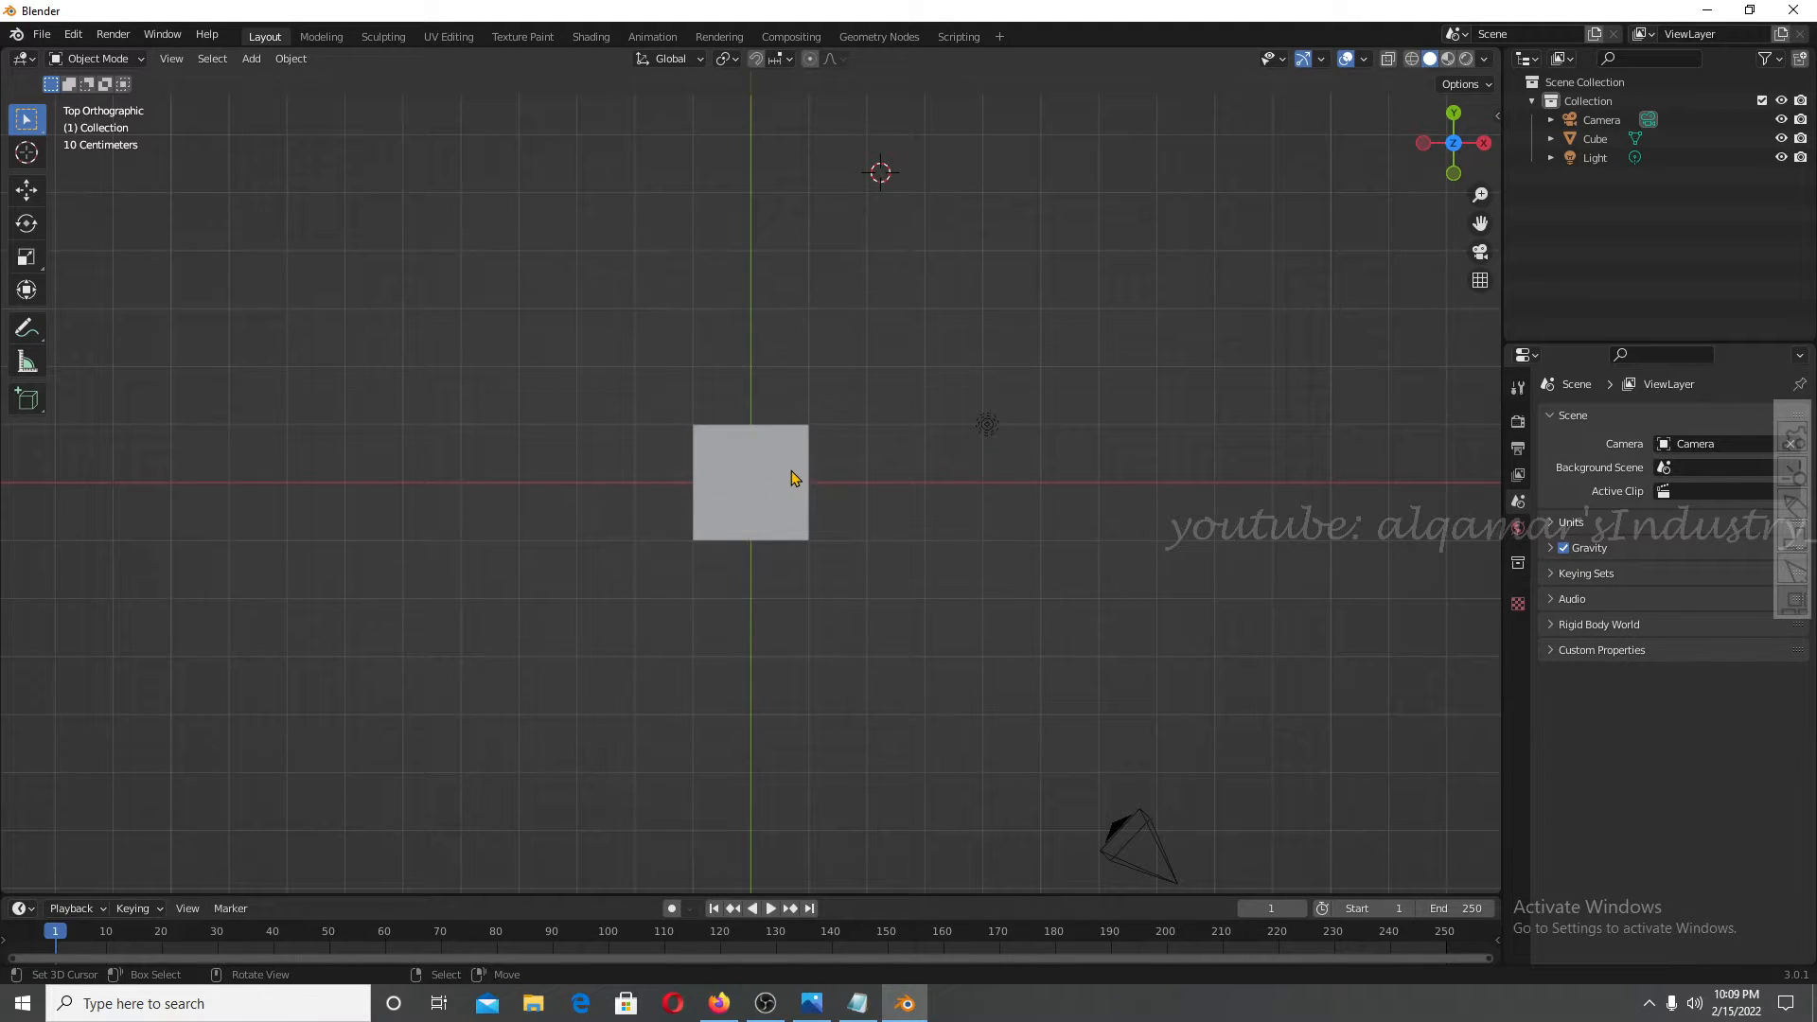
# Examine the cube in Material Preview shading from an angle, and return to the top orthographic view.
pyautogui.press('z')
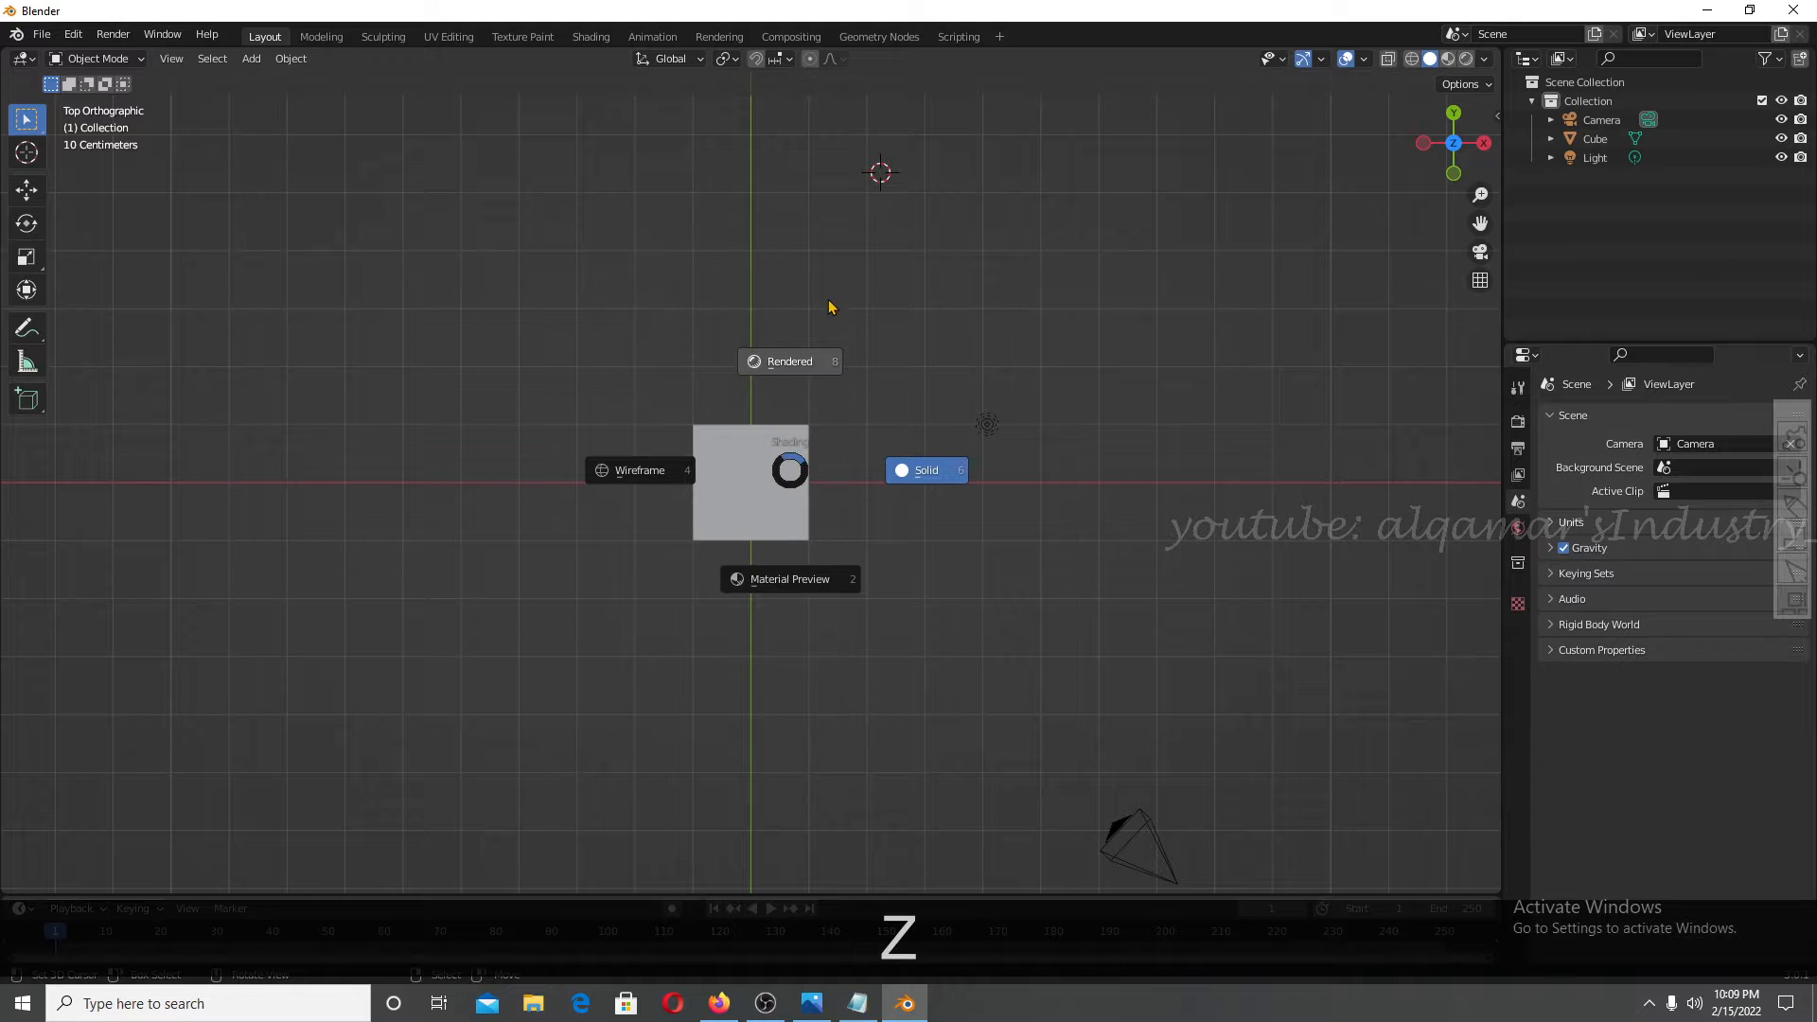
pyautogui.click(809, 588)
pyautogui.moveTo(819, 580)
pyautogui.mouseDown(button='middle')
pyautogui.moveTo(815, 507)
pyautogui.moveTo(735, 377)
pyautogui.moveTo(791, 446)
pyautogui.mouseUp(button='middle')
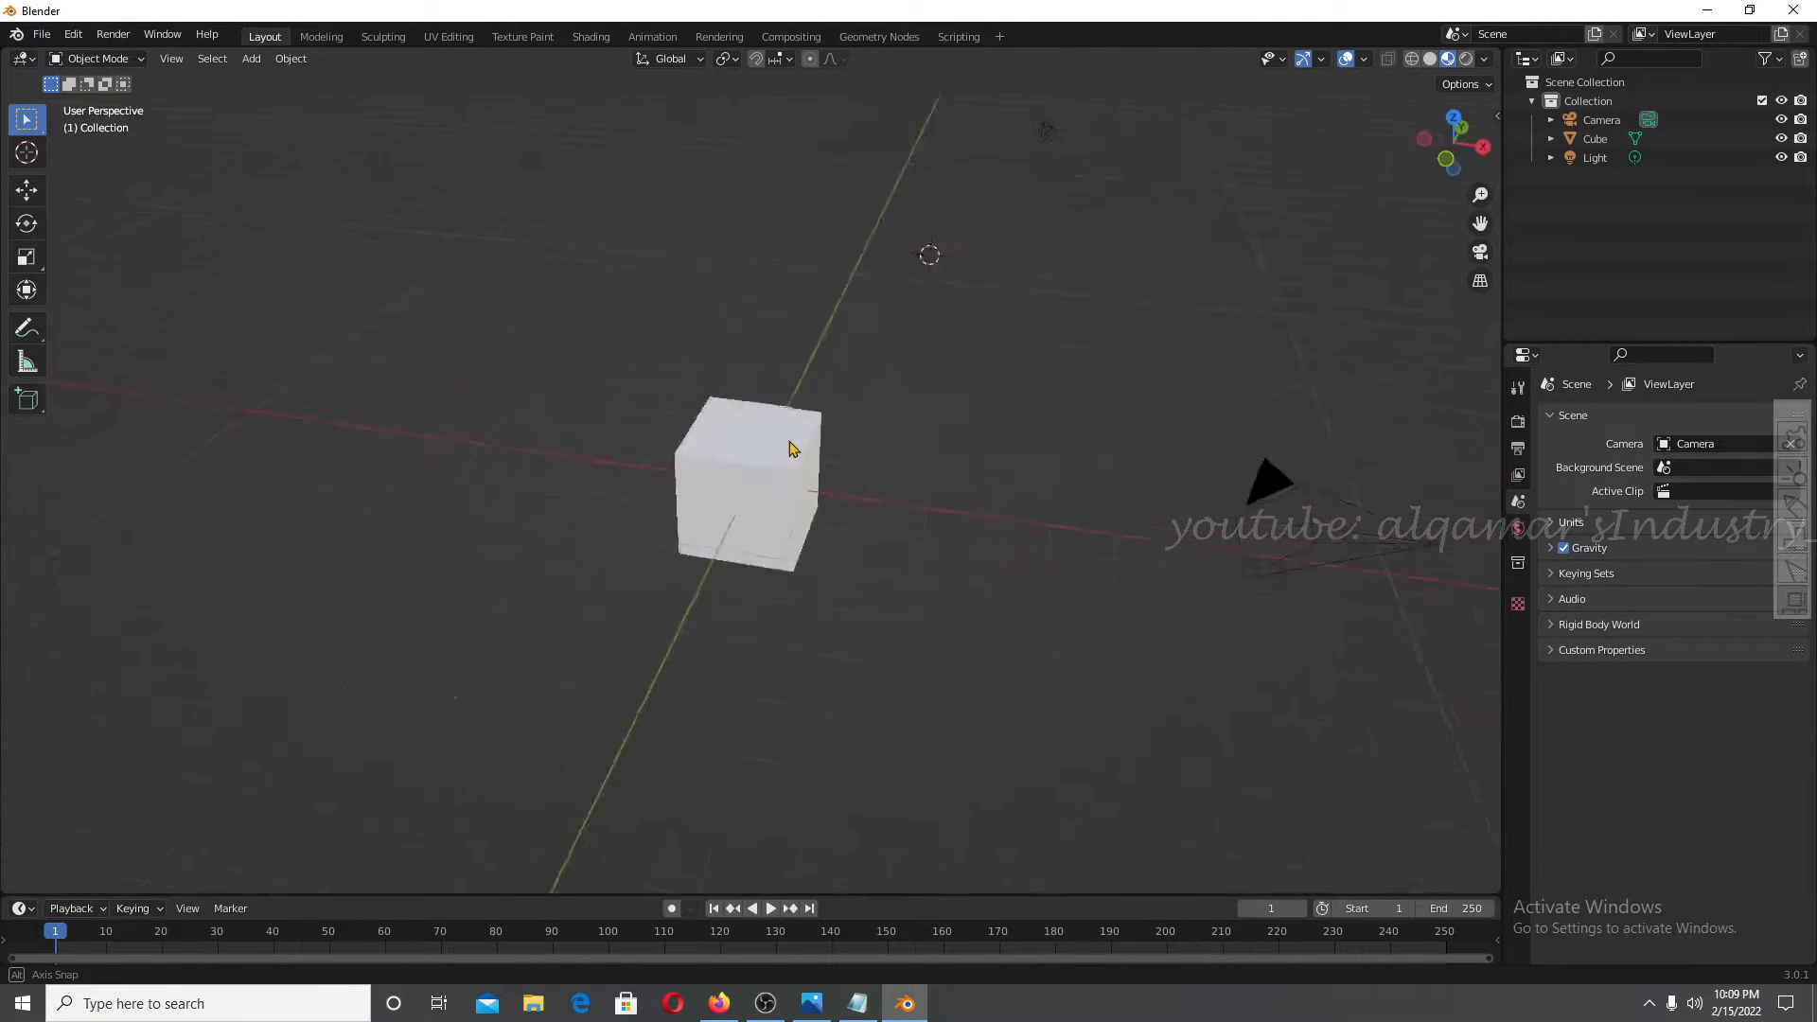
pyautogui.press('KP_7')
# Set the viewport shading to Wireframe in the top orthographic view.
pyautogui.press('z')
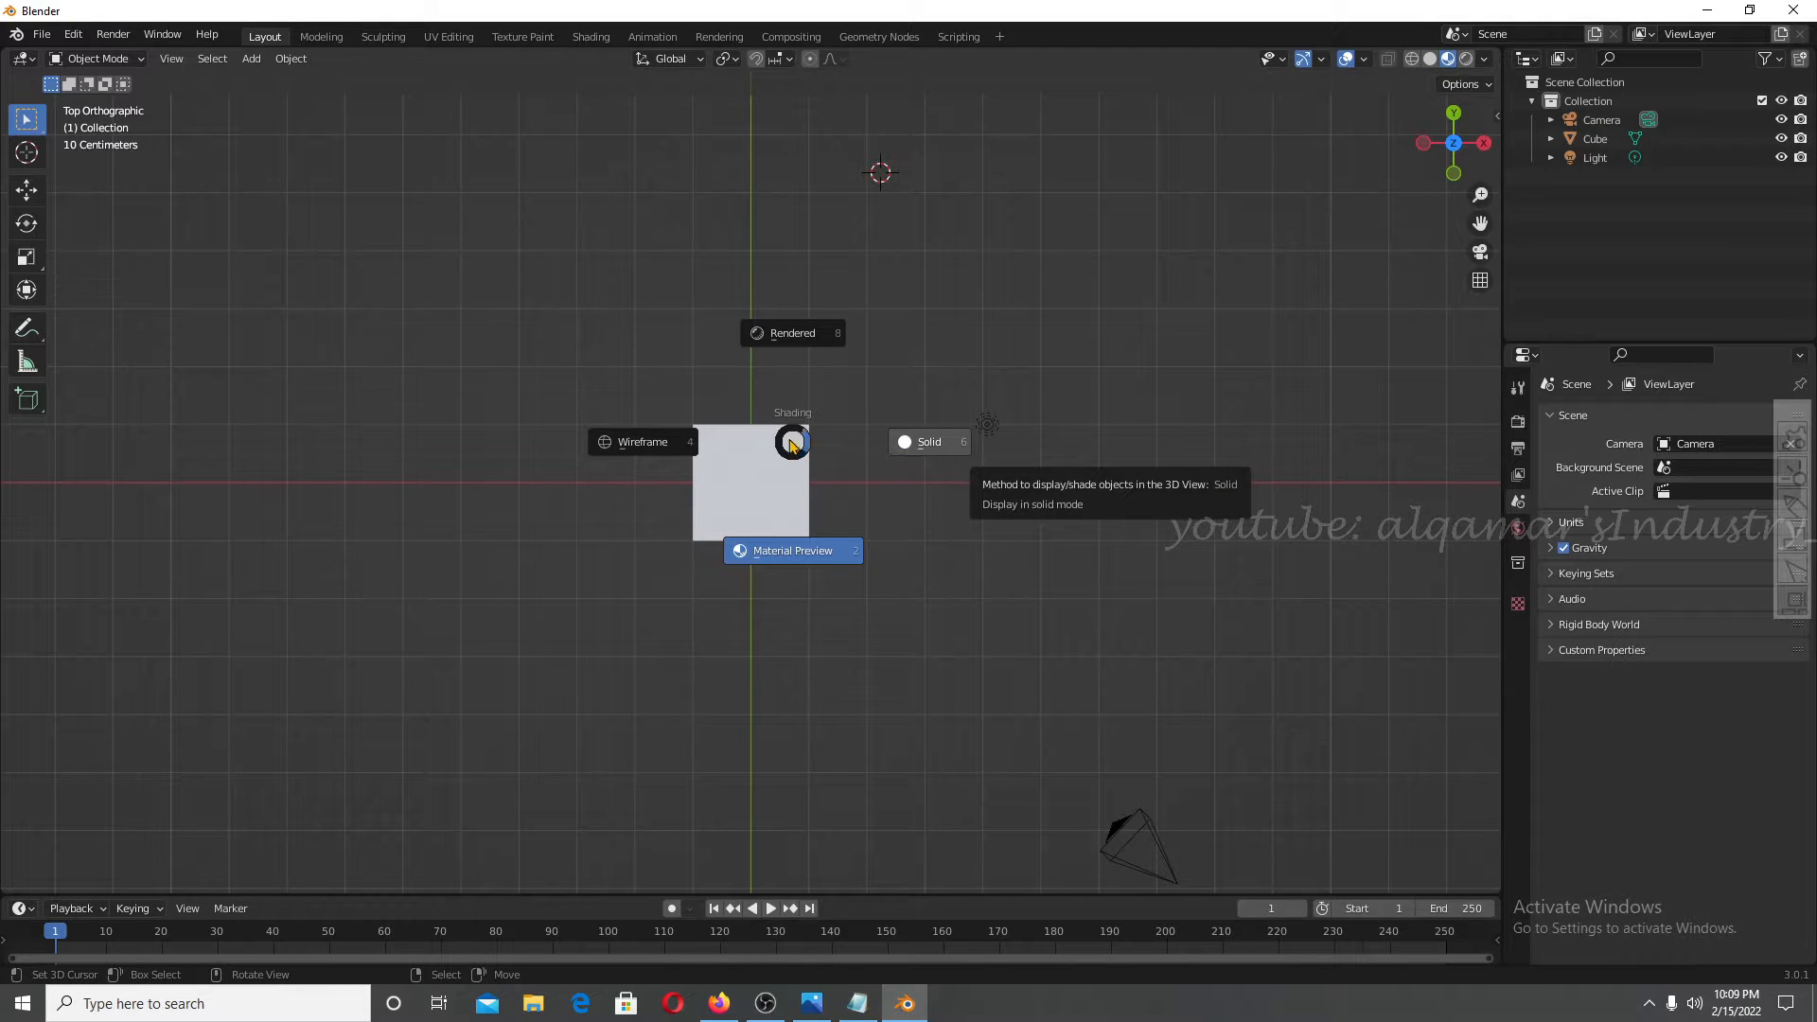
pyautogui.click(655, 450)
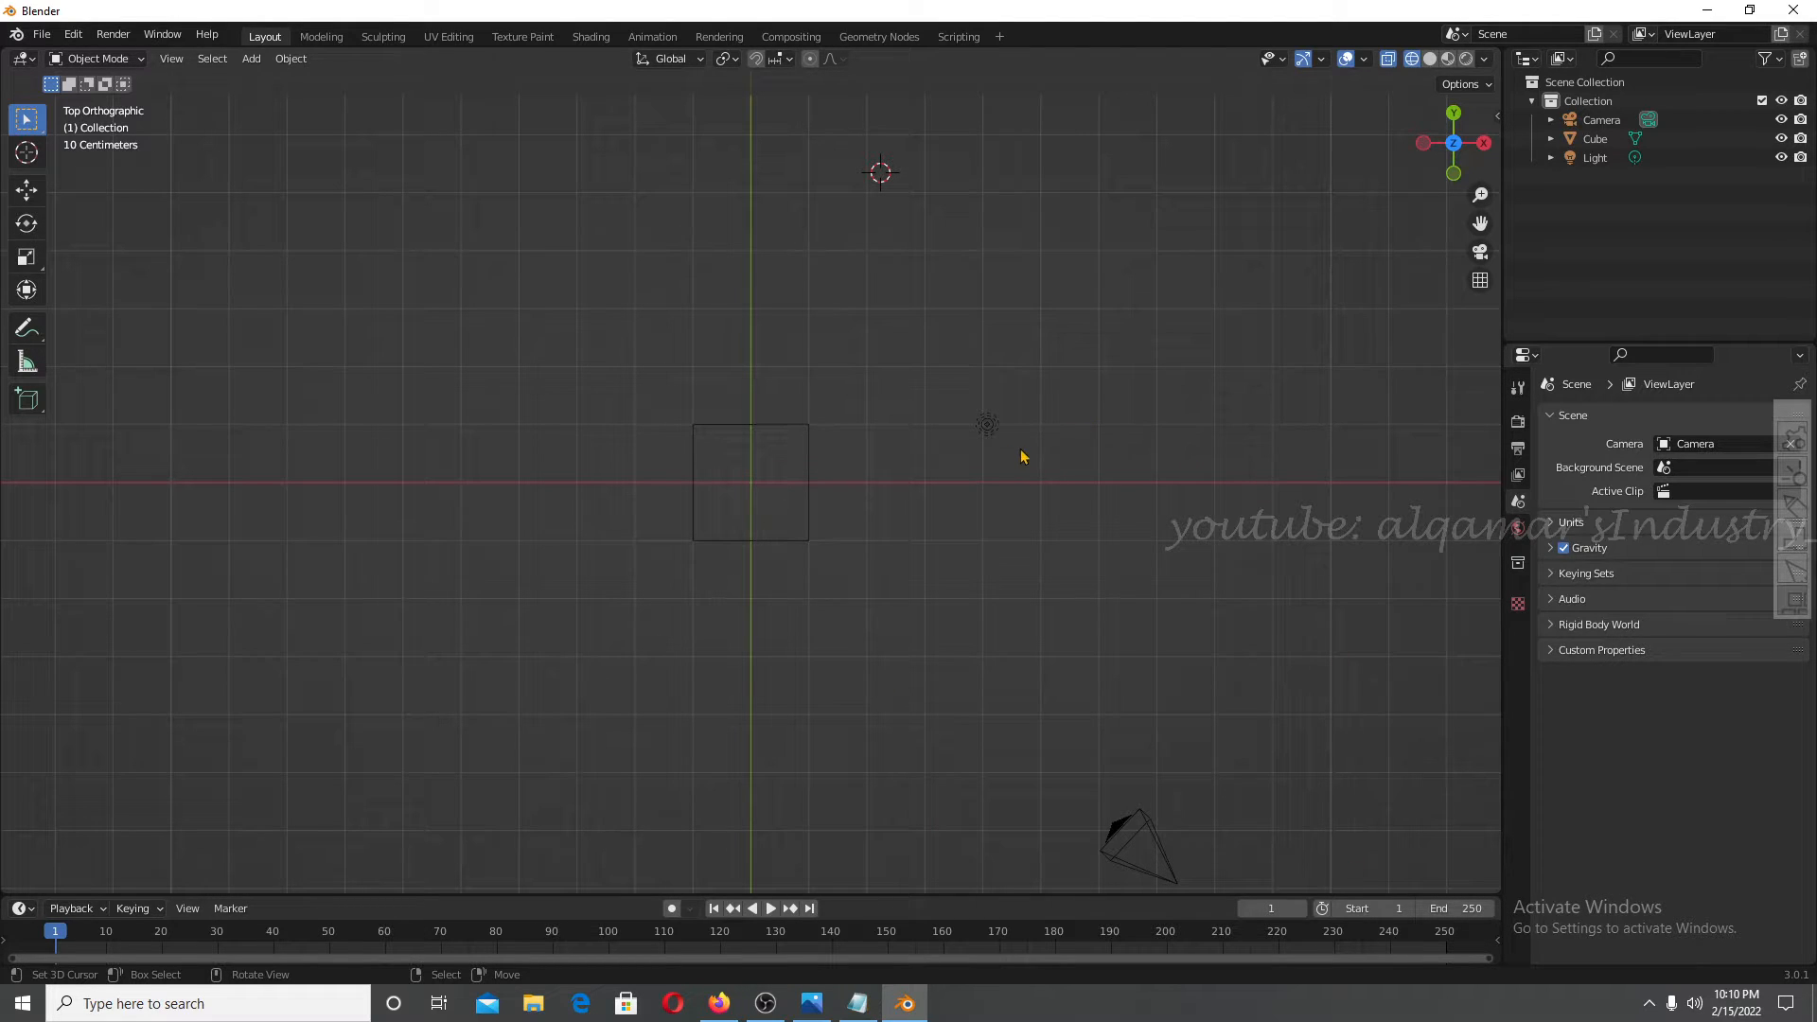
pyautogui.press('z')
pyautogui.press('z')
pyautogui.rightClick(905, 788)
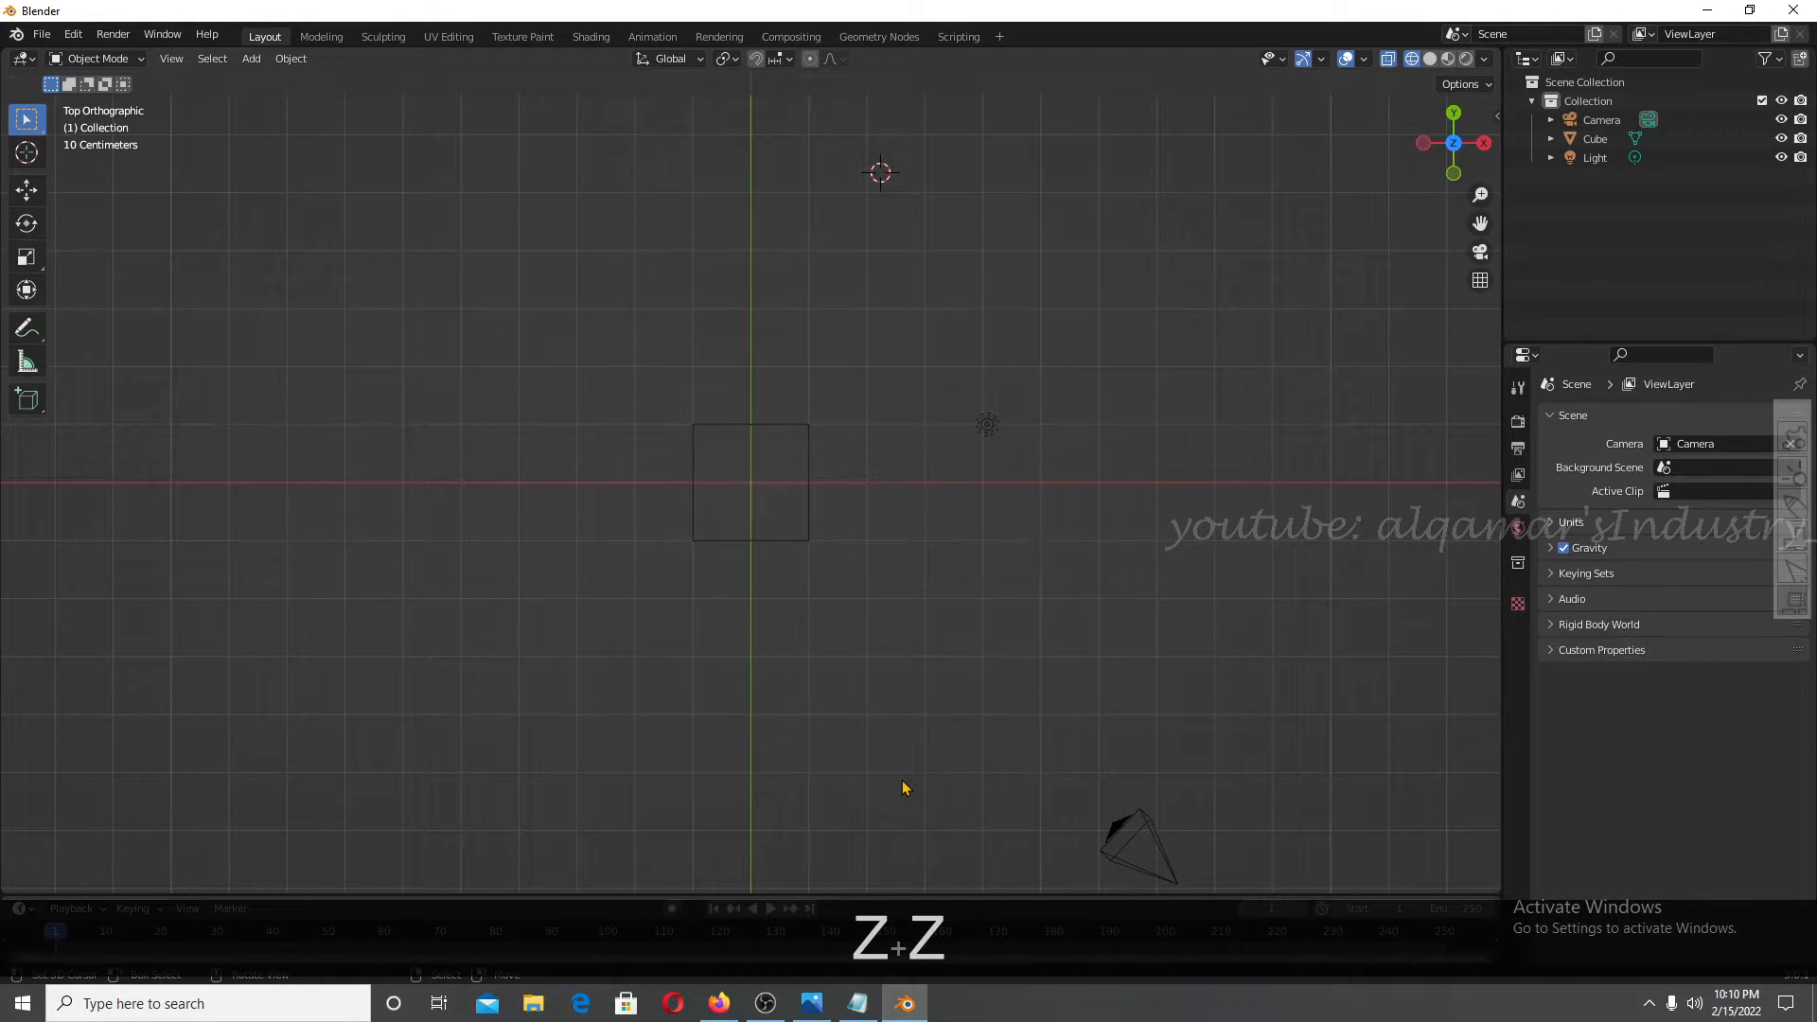
# Switch to Notepad, reposition its window and review the three planning notes.
pyautogui.click(857, 1004)
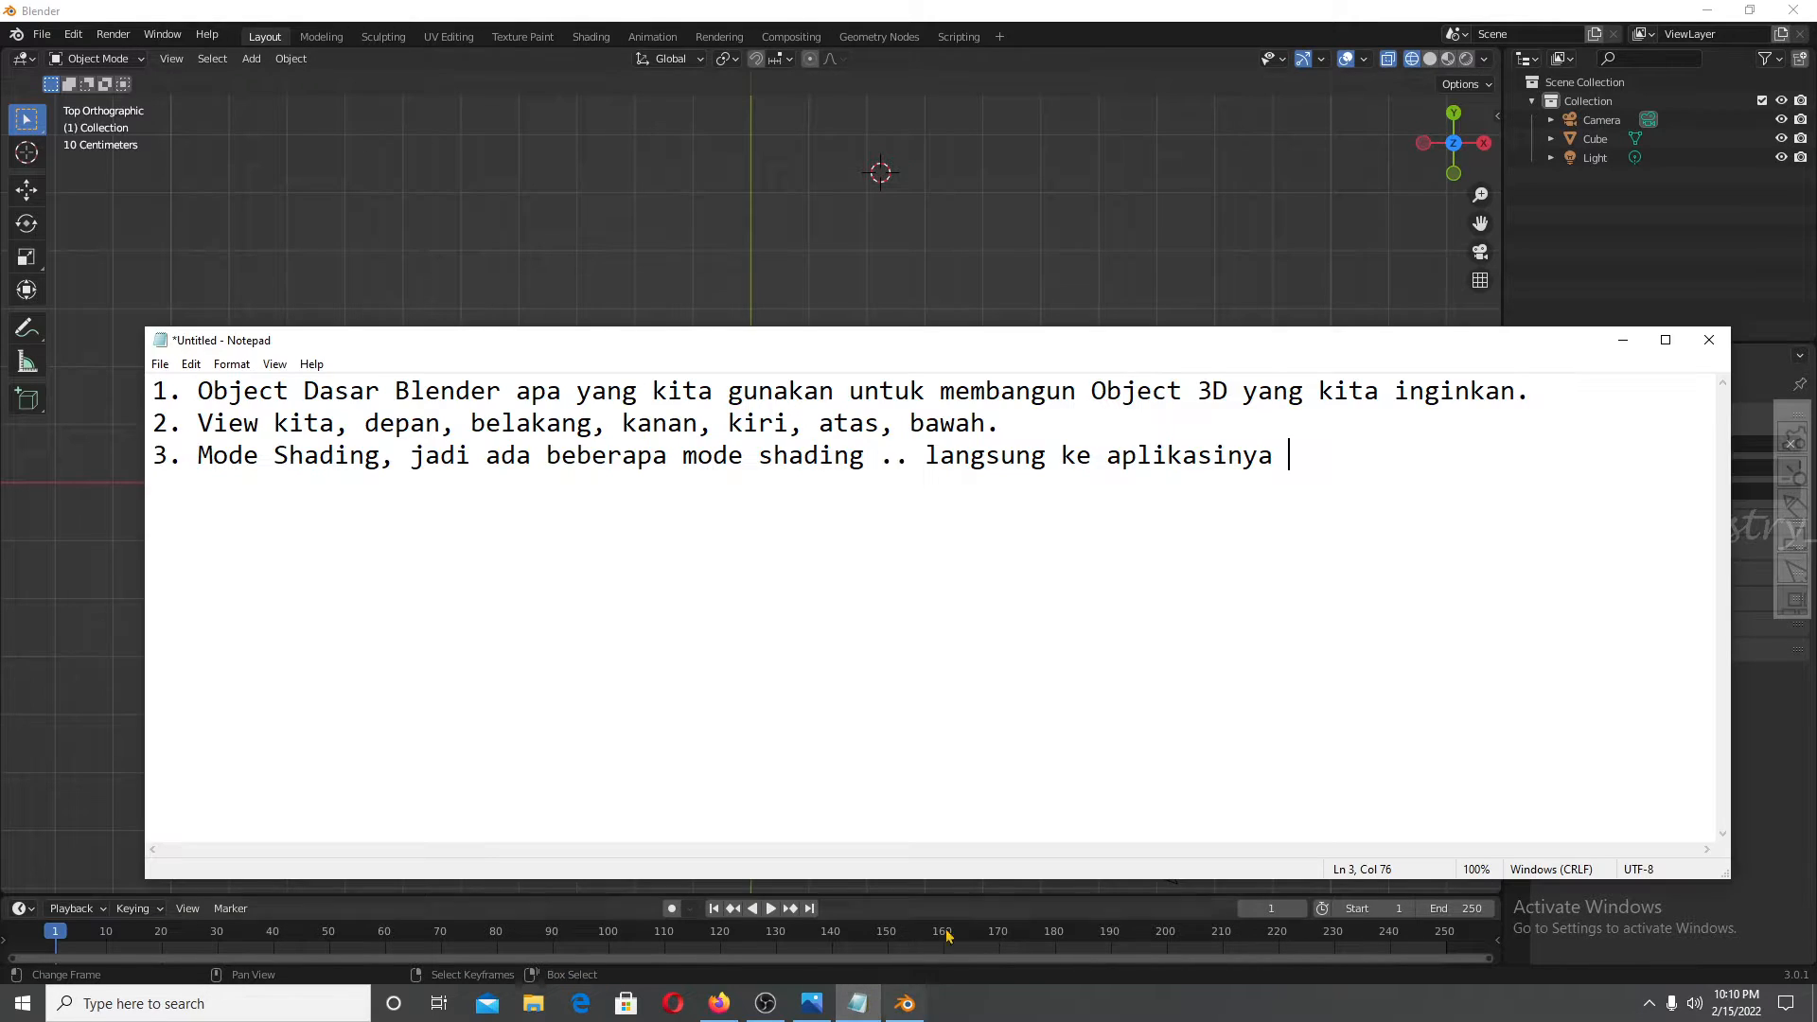
pyautogui.moveTo(336, 346); pyautogui.dragTo(409, 233)
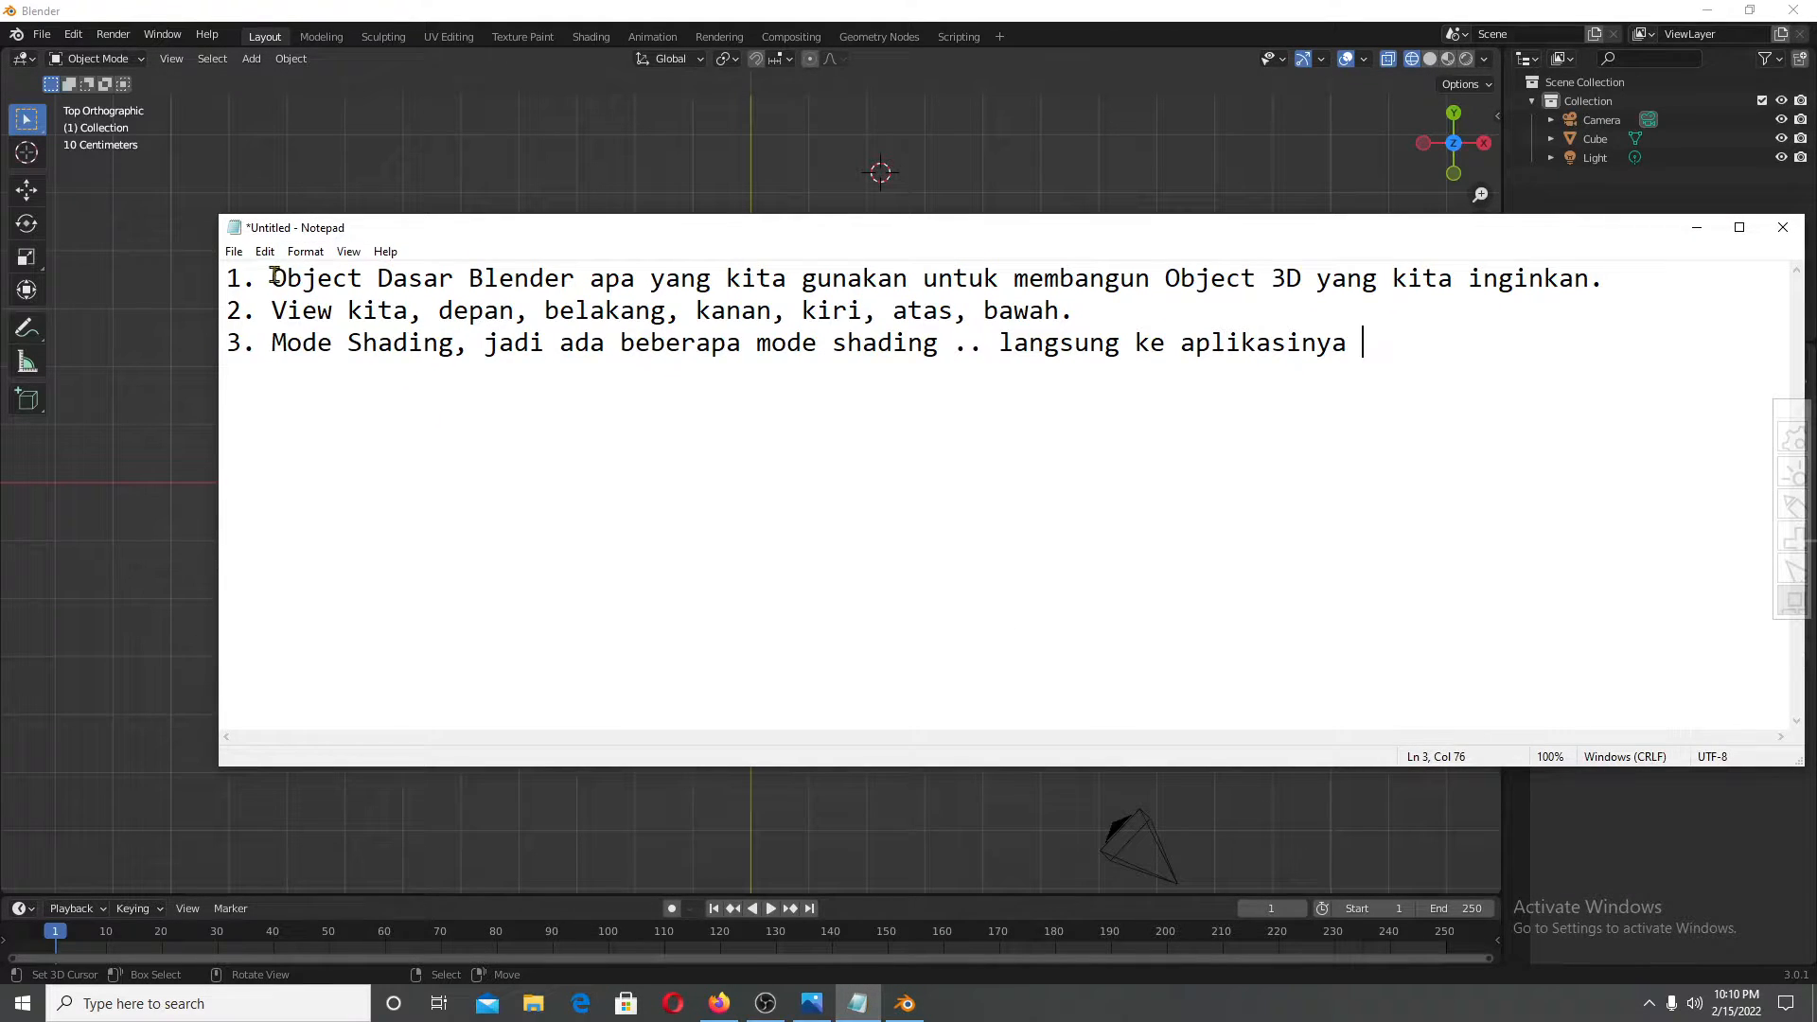
pyautogui.moveTo(273, 278); pyautogui.dragTo(394, 278)
pyautogui.moveTo(287, 311); pyautogui.dragTo(388, 341)
# Add a fourth planning note on a new line reading "4. Edit Mode".
pyautogui.click(1326, 389)
pyautogui.press('Return')
pyautogui.write('3')
pyautogui.press('BackSpace')
pyautogui.write('4. ')
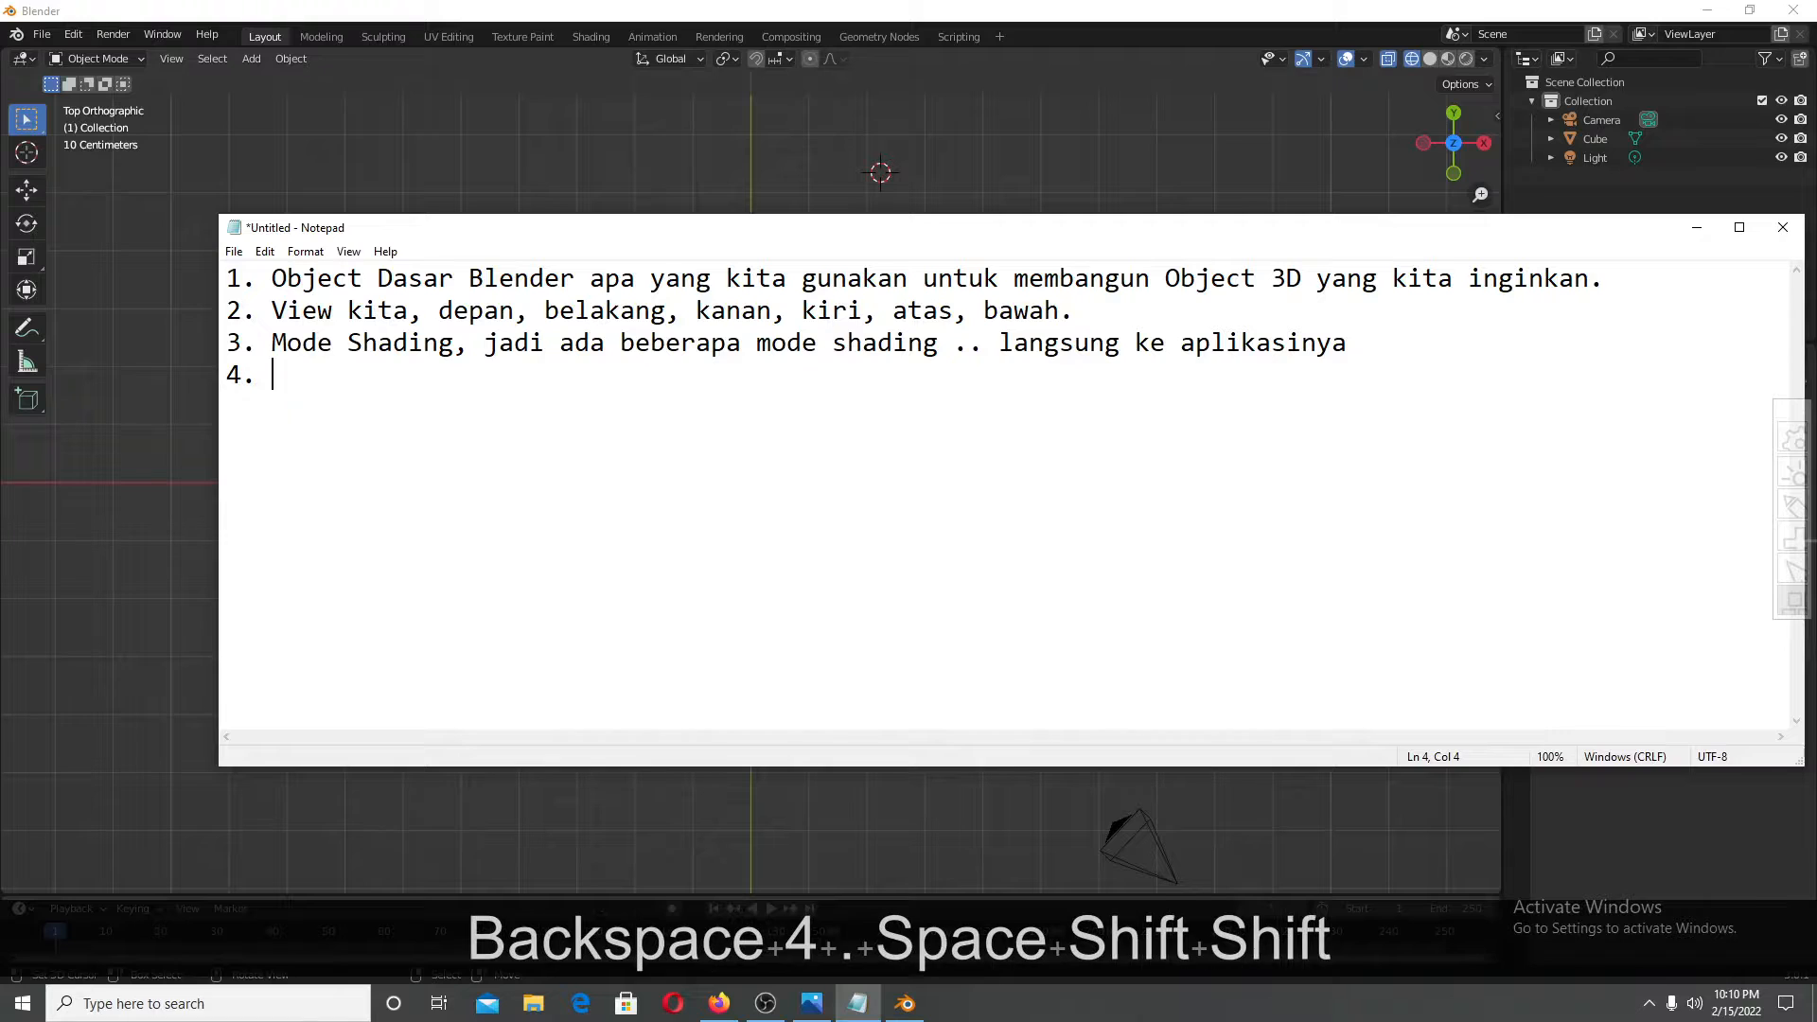
pyautogui.write('Edi')
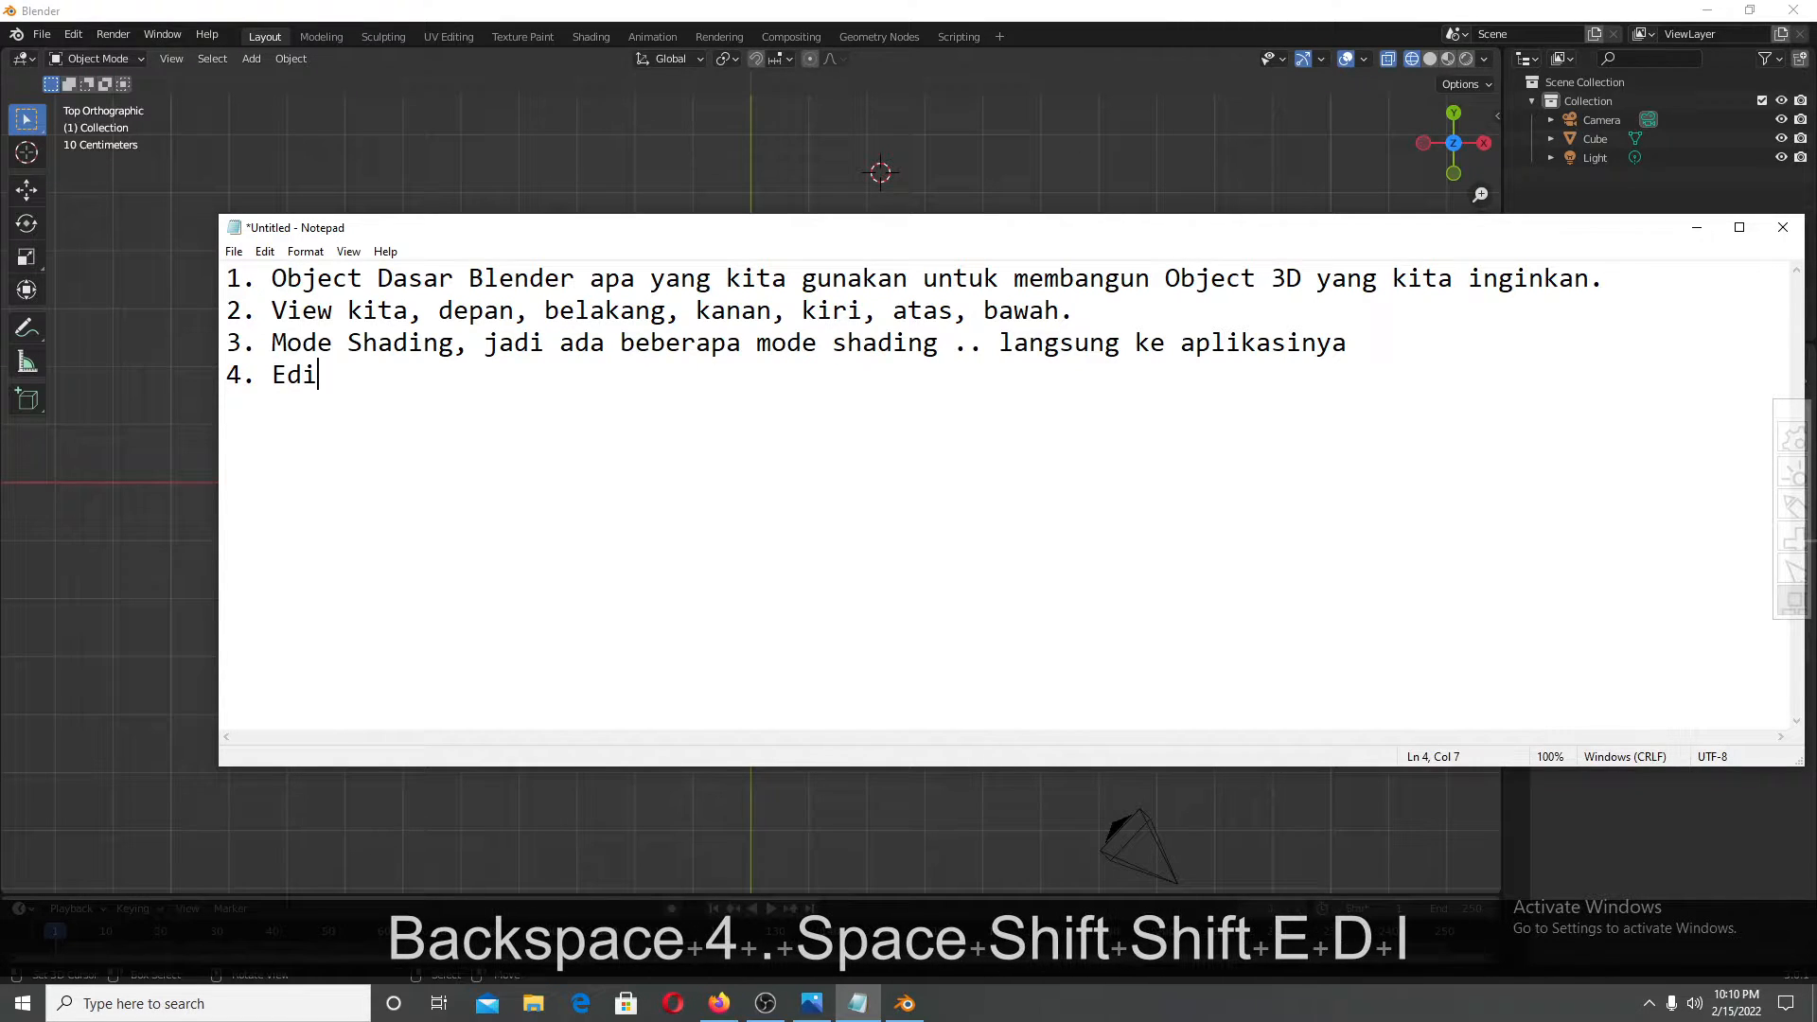
pyautogui.write('t Mode')
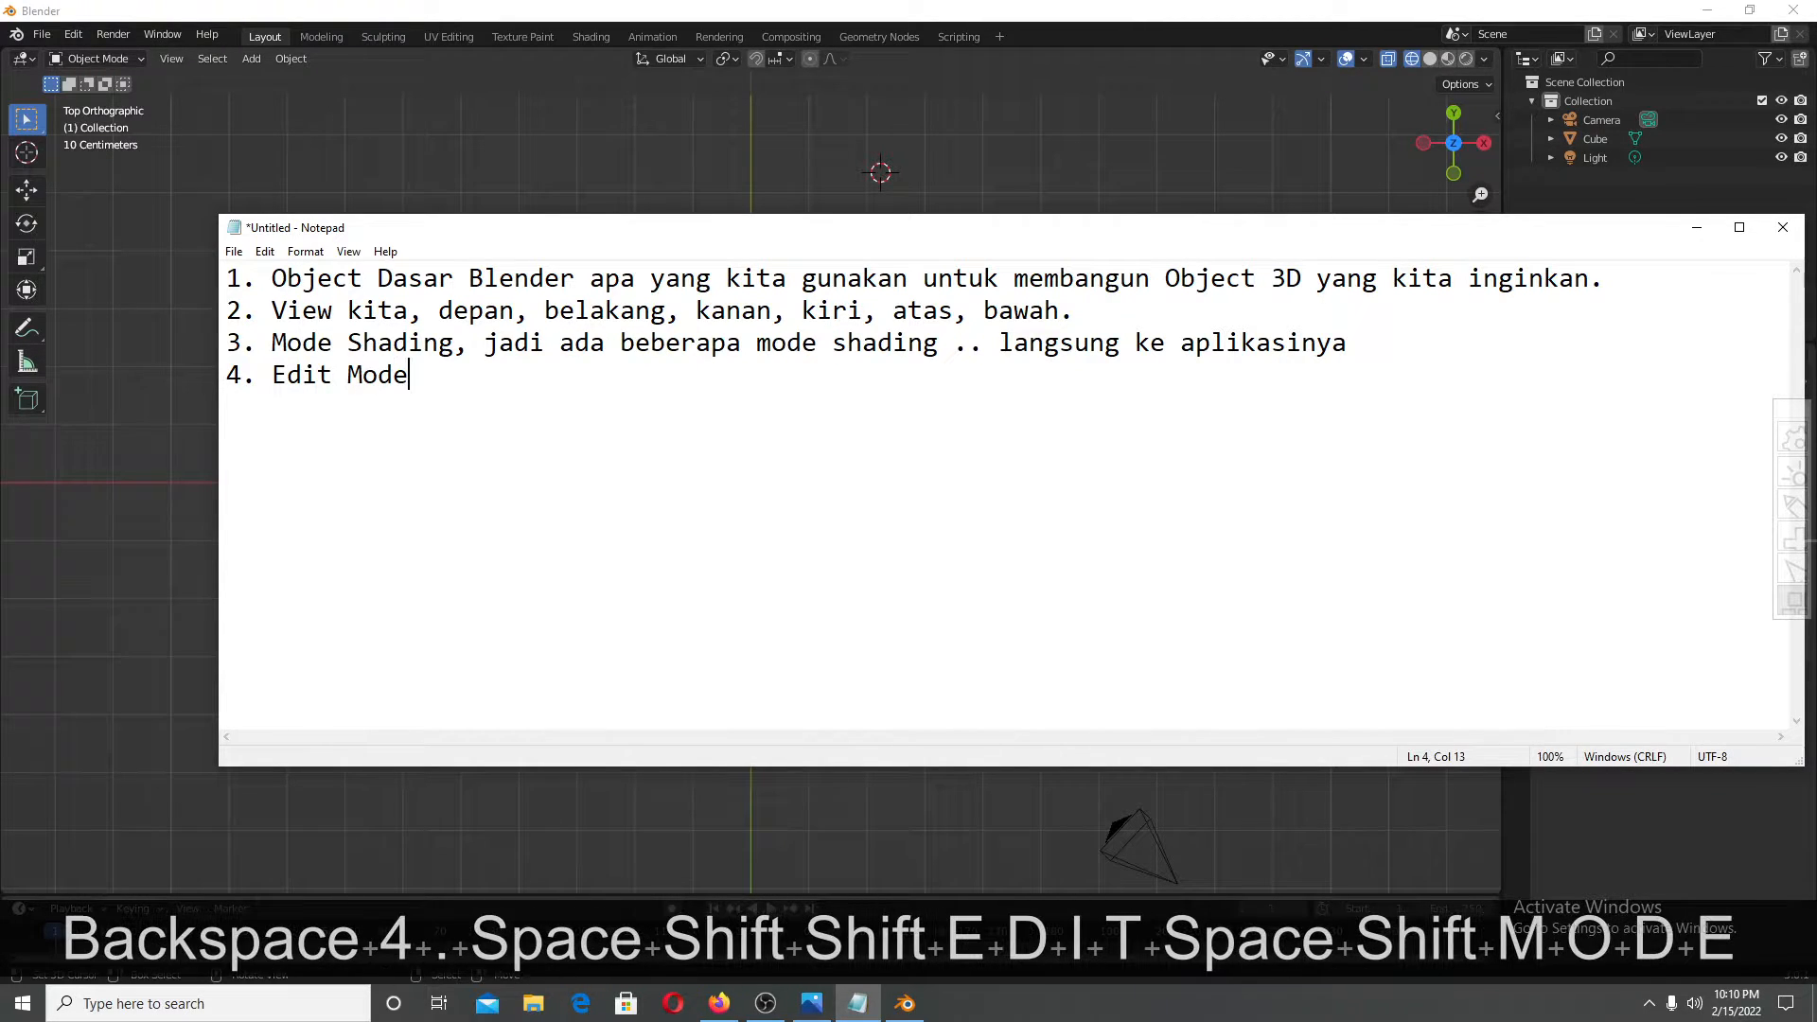
# Switch from Notepad back to Blender, select the cube and put it into Edit Mode.
pyautogui.click(1696, 227)
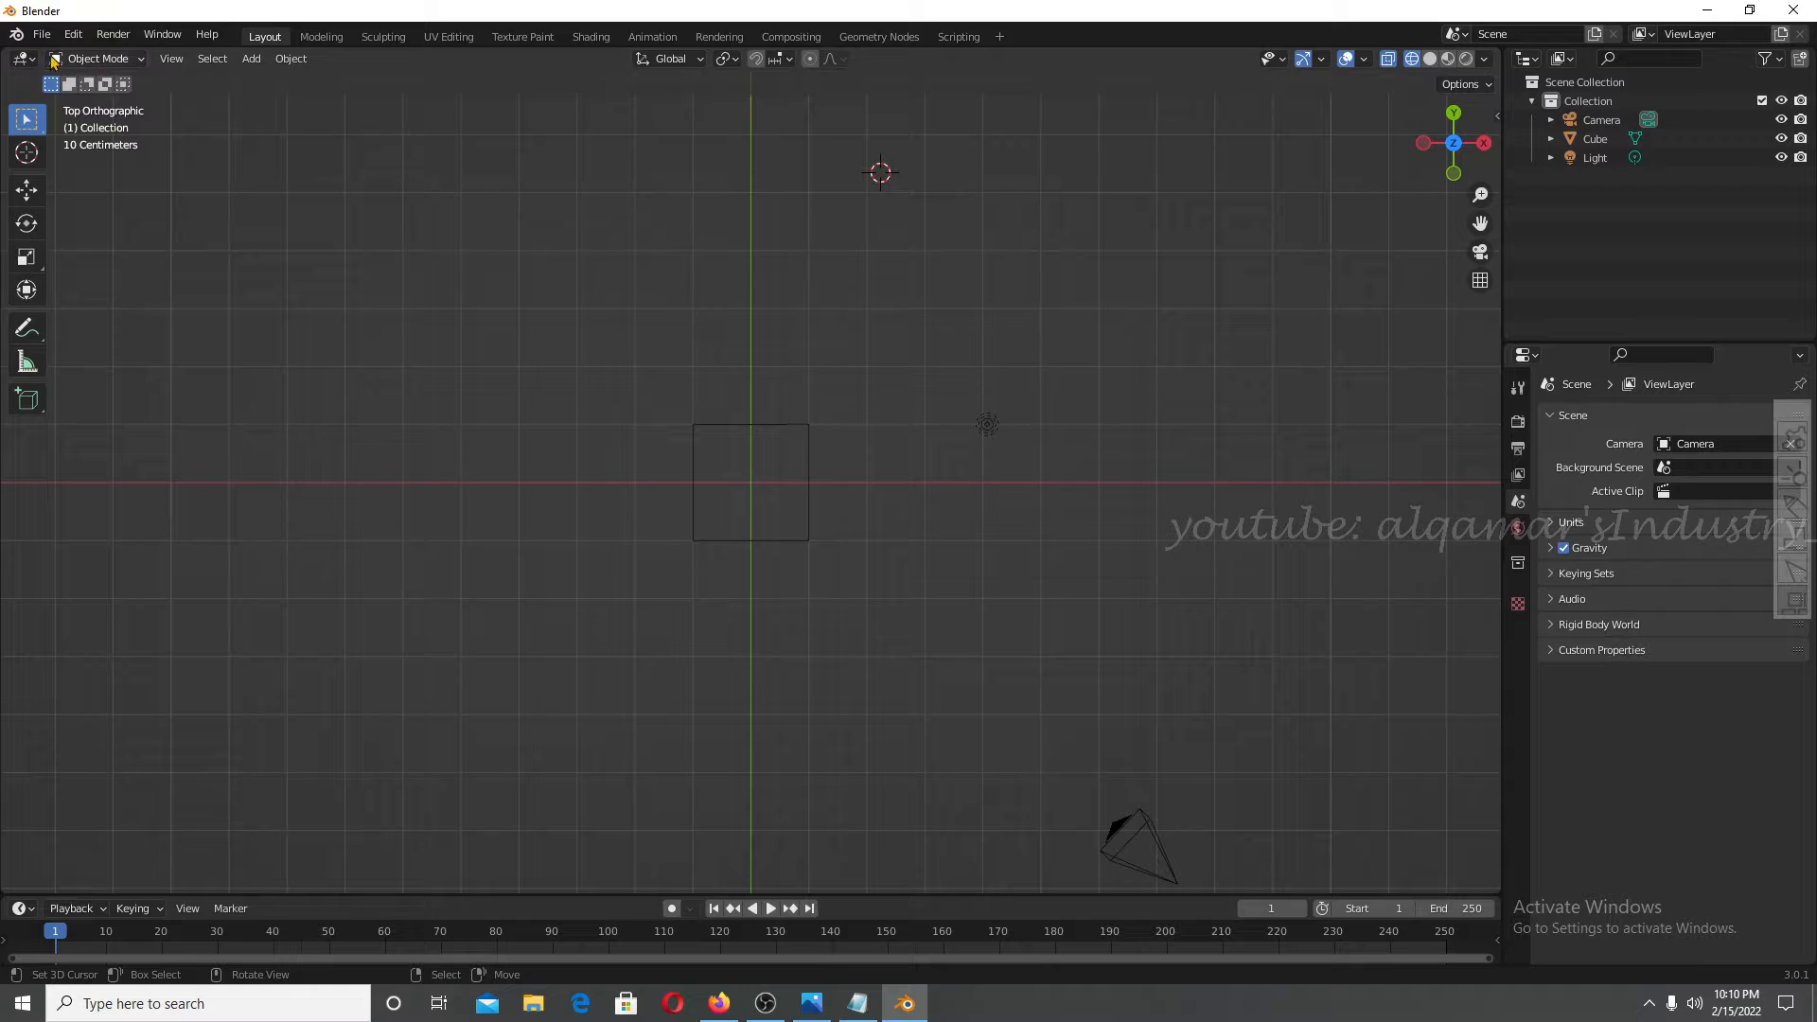
pyautogui.click(23, 59)
pyautogui.click(23, 58)
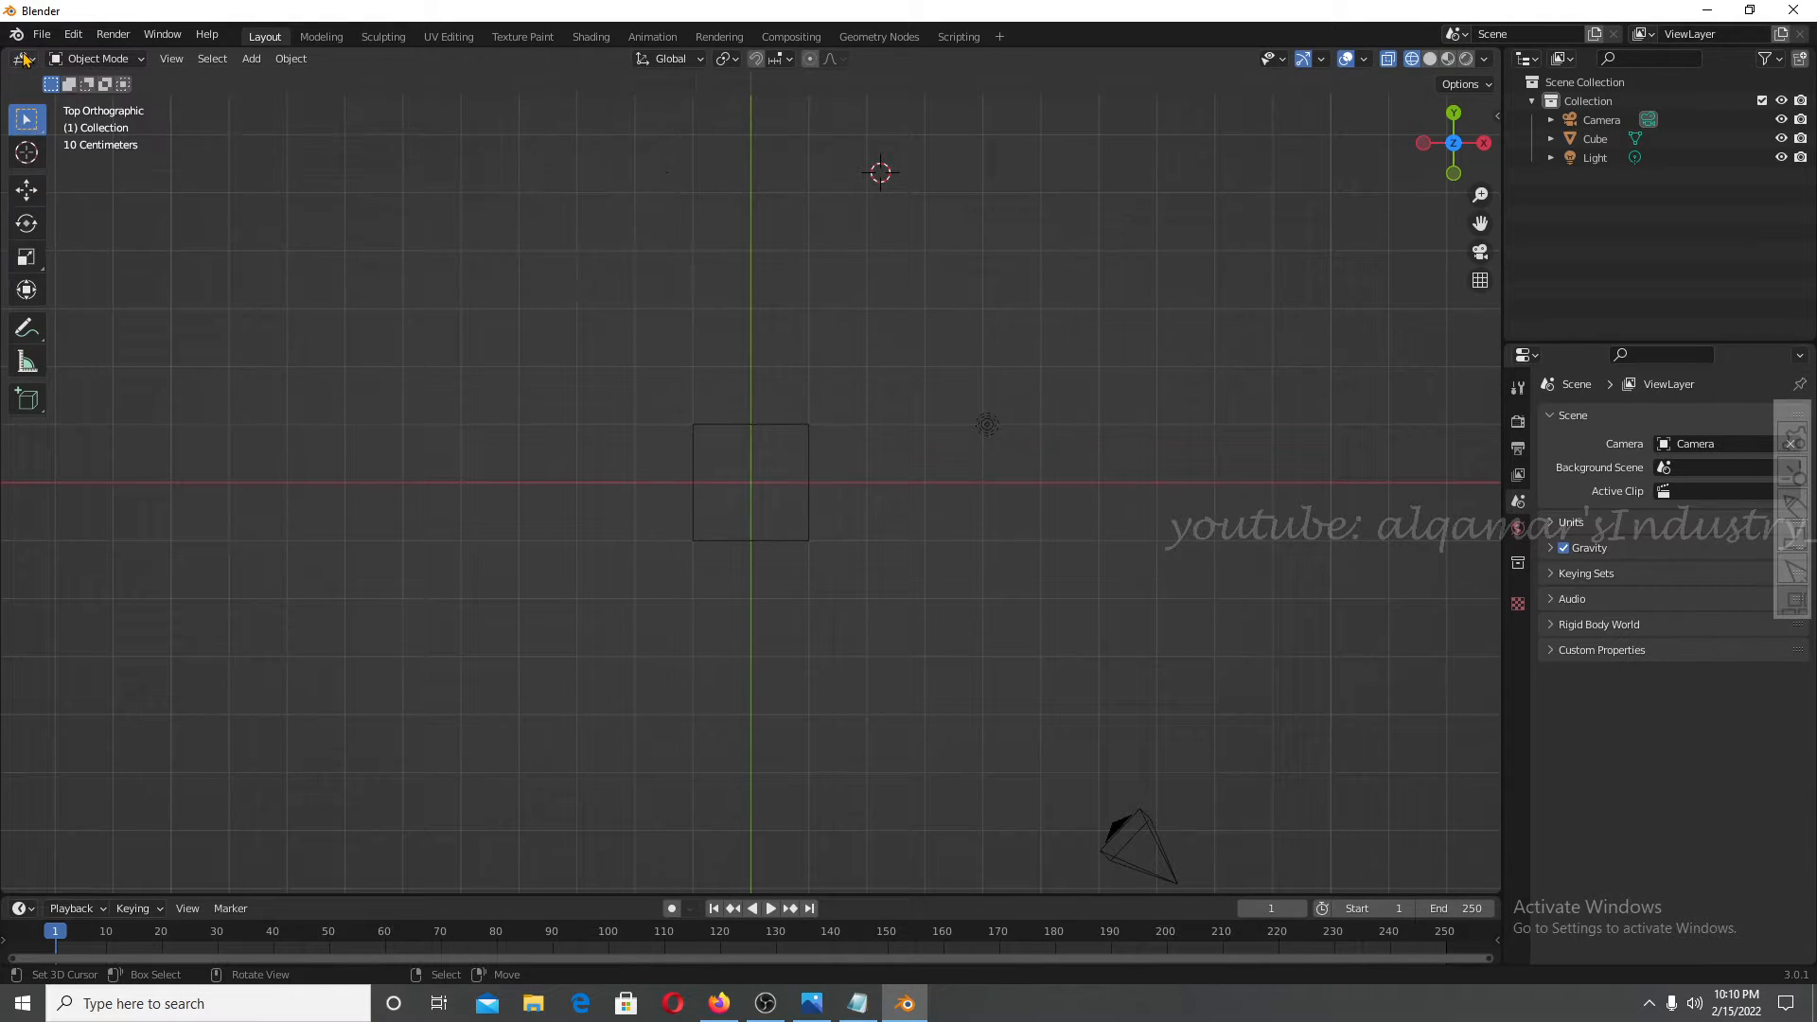
pyautogui.click(106, 59)
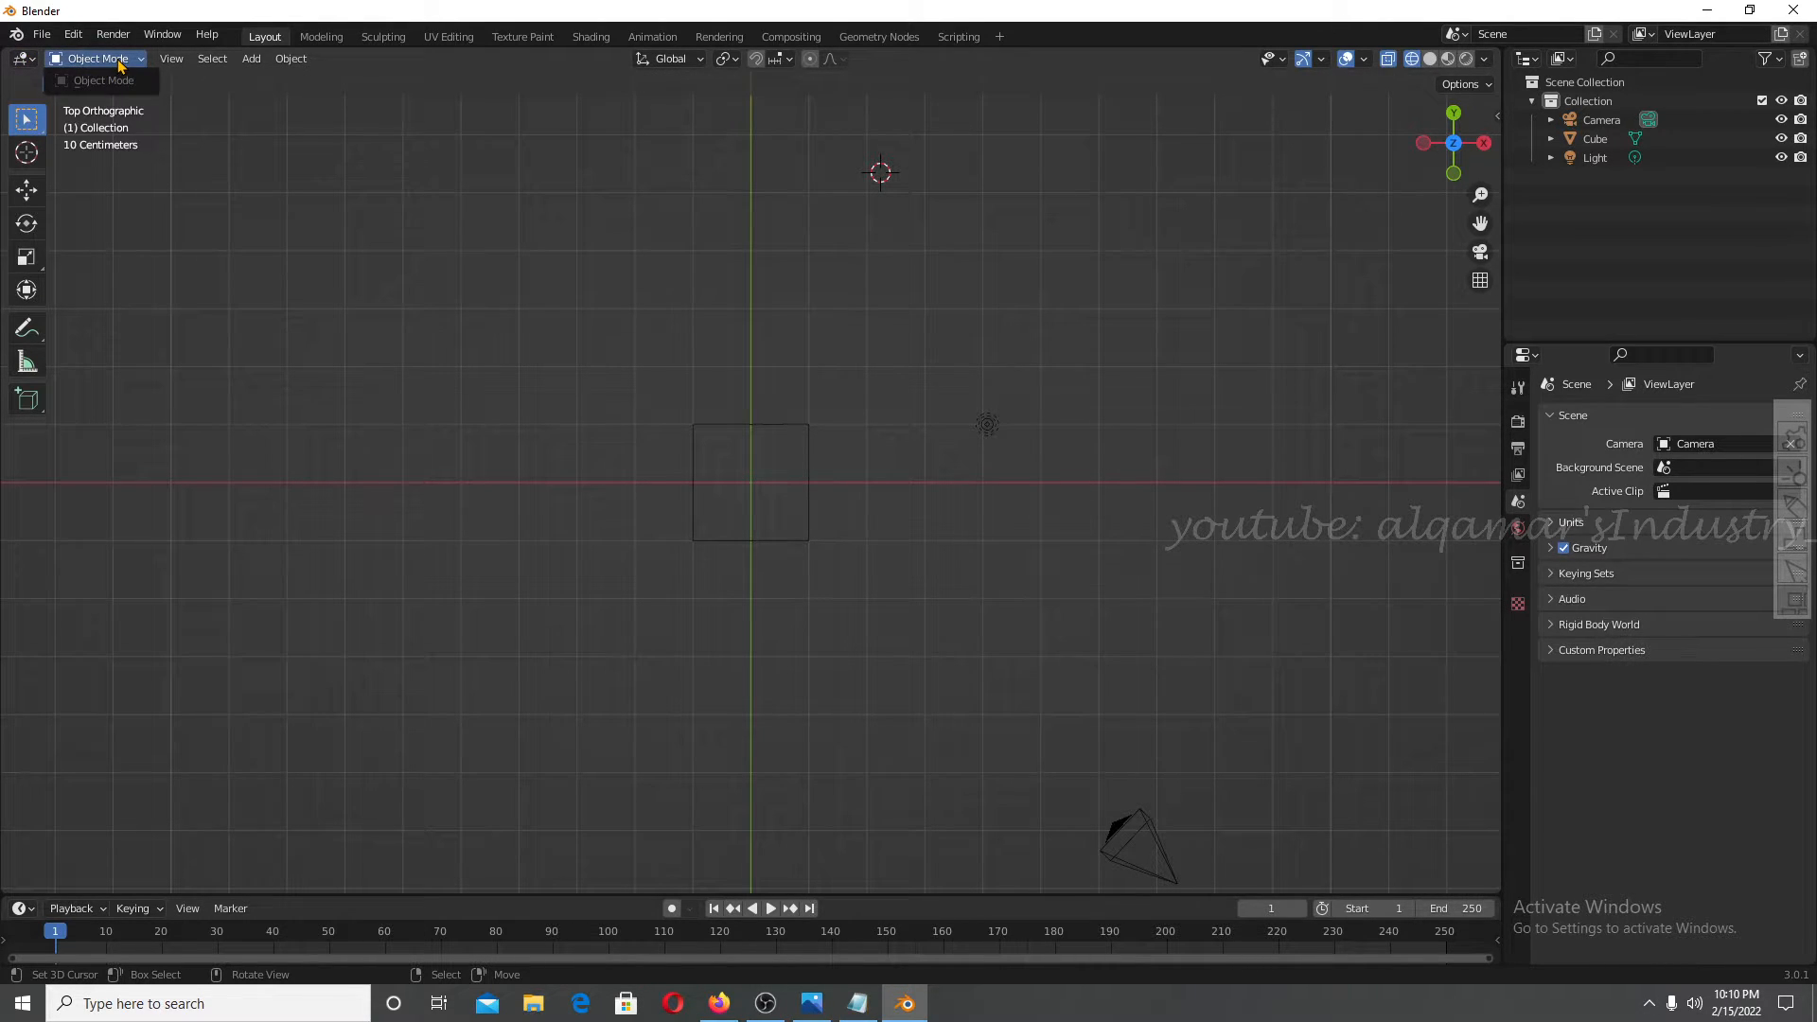
pyautogui.scroll(-5, 464, 293)
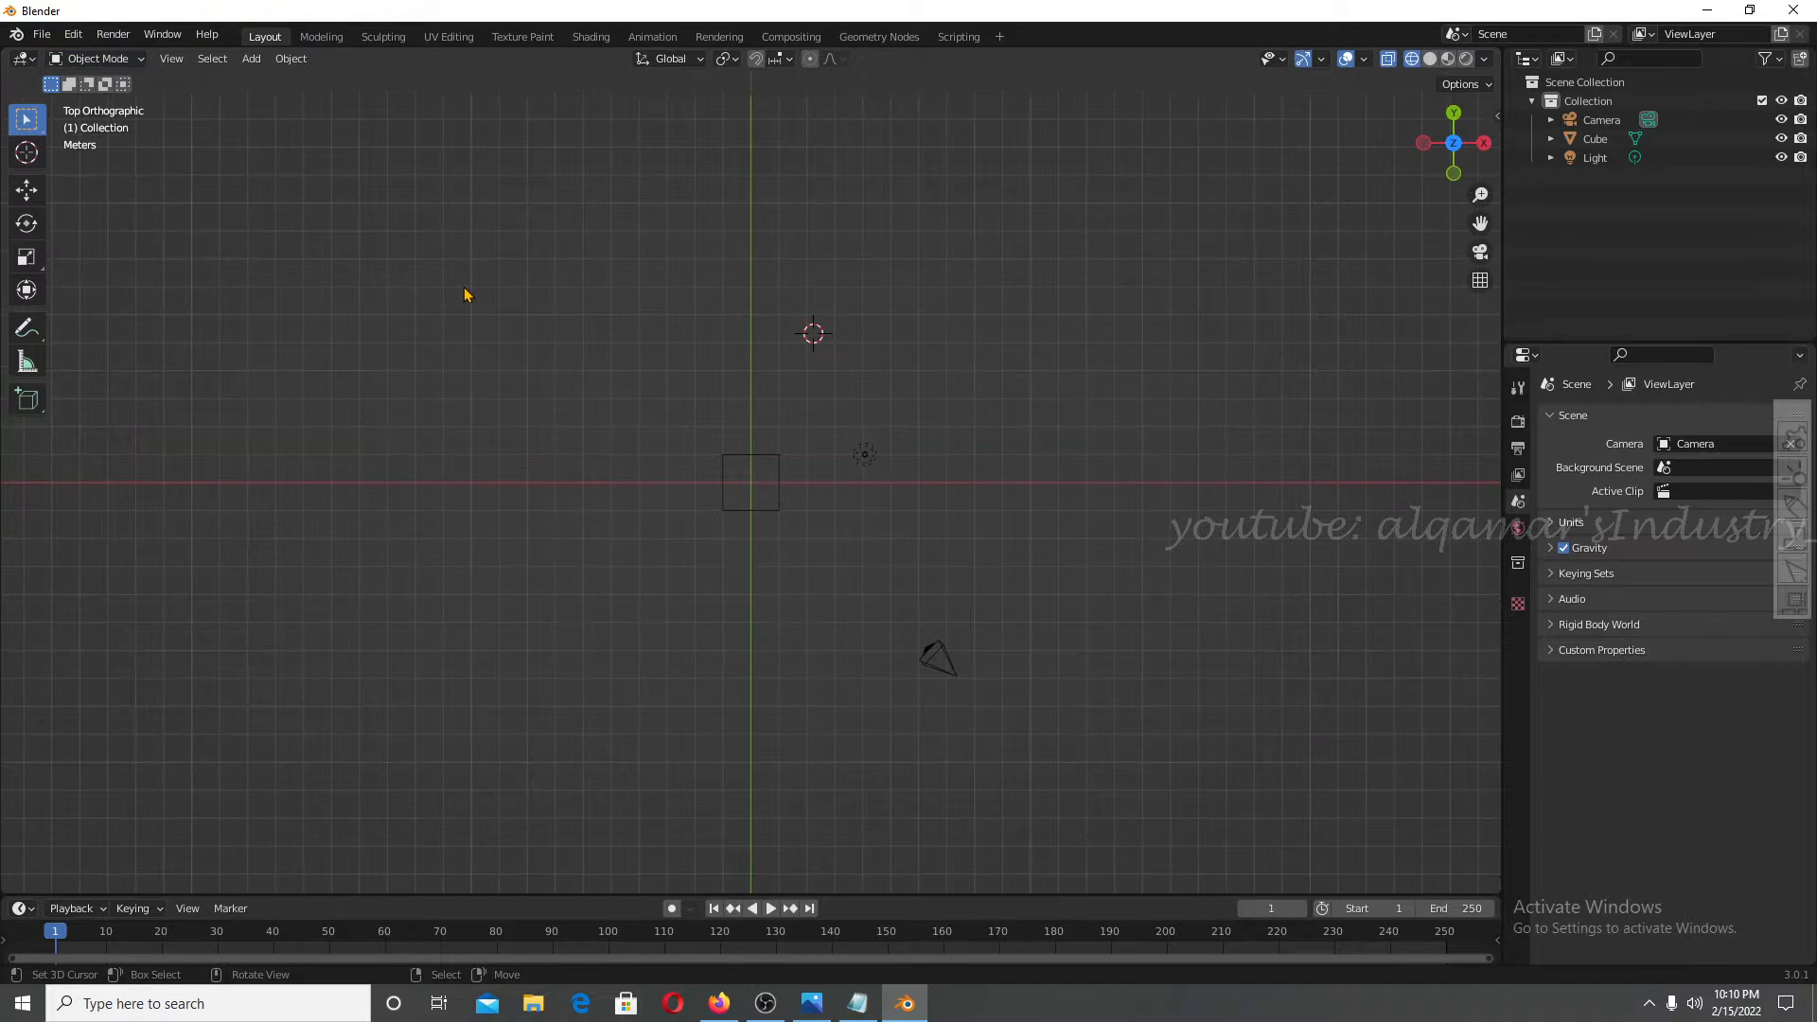
pyautogui.scroll(4, 540, 340)
pyautogui.click(733, 439)
pyautogui.click(437, 289)
pyautogui.click(754, 443)
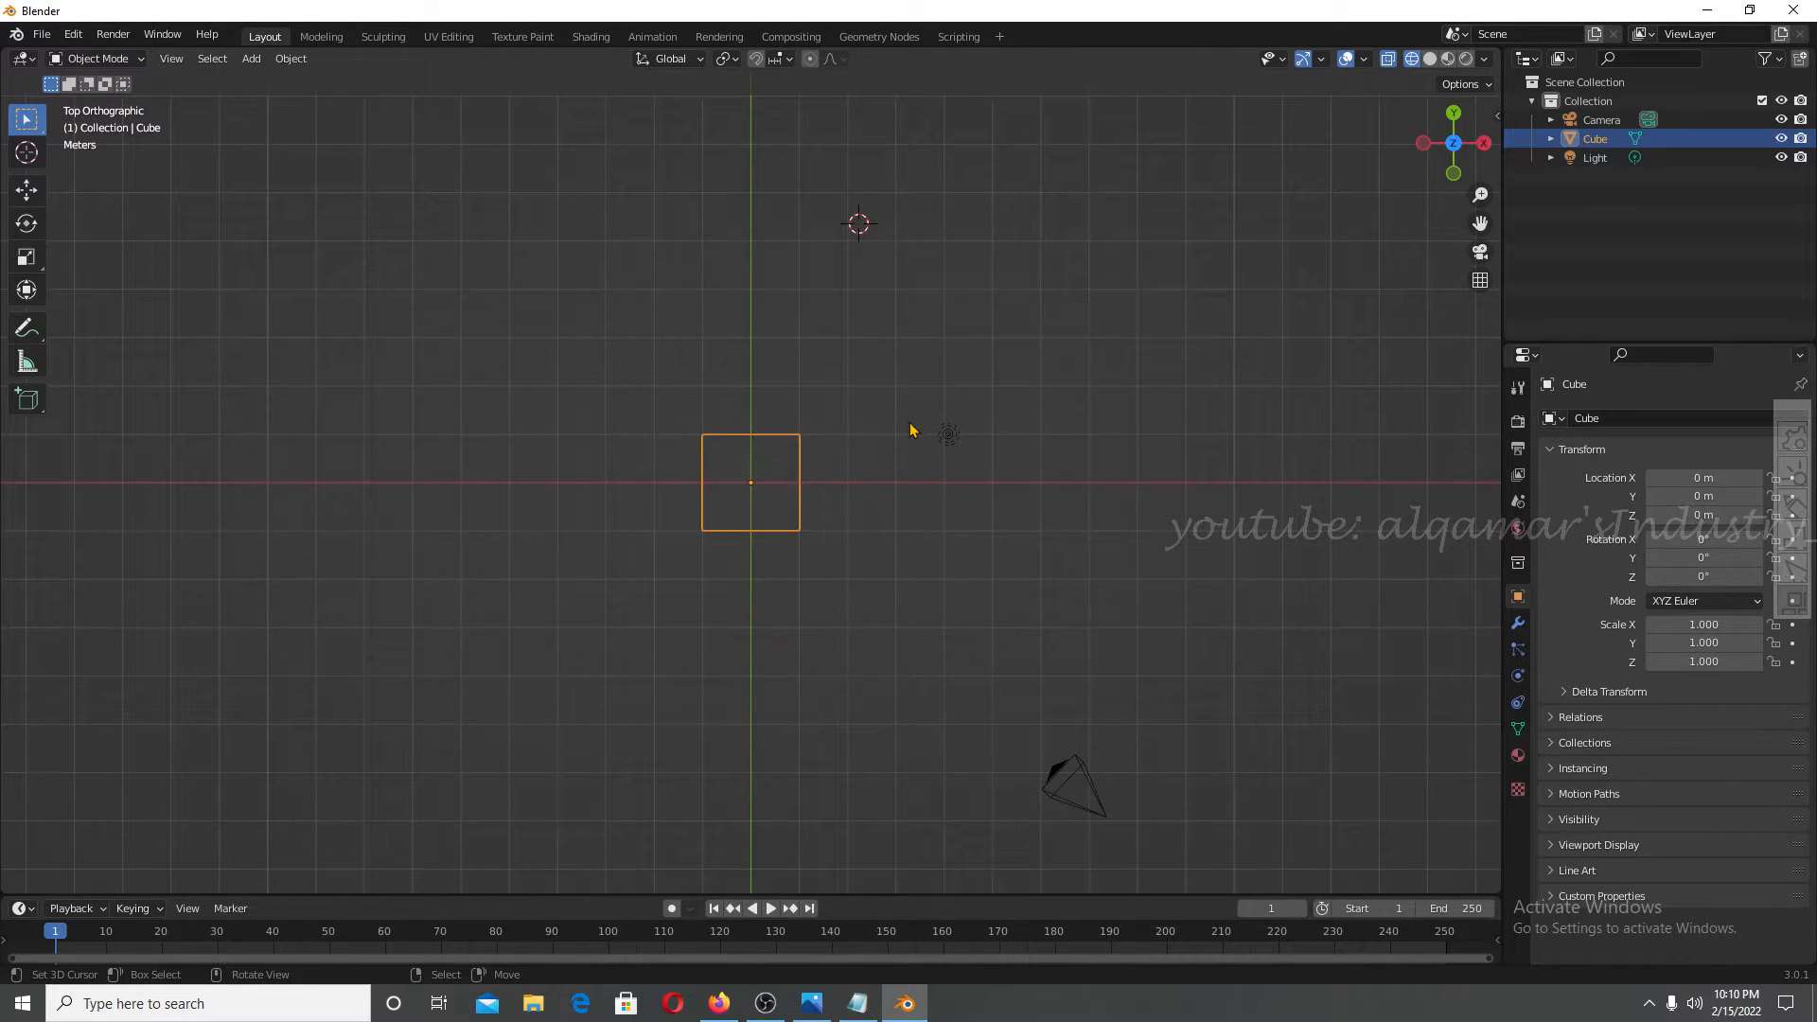
pyautogui.click(142, 61)
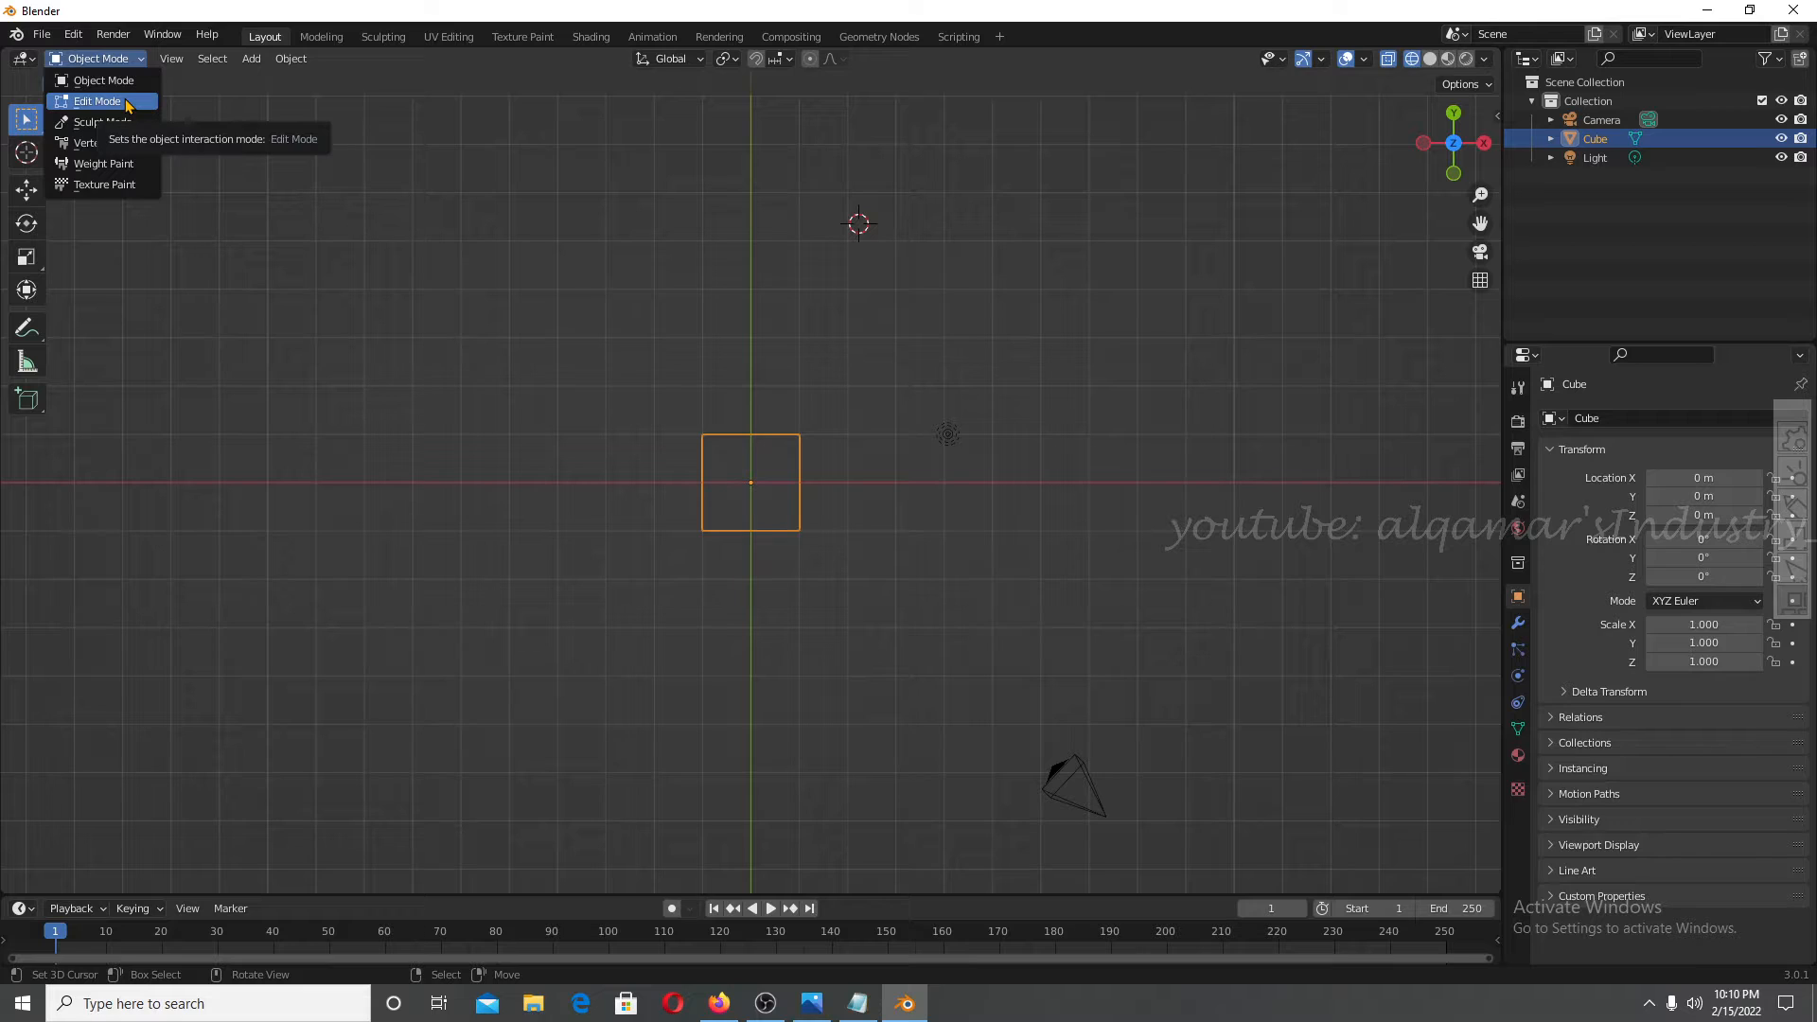
pyautogui.click(127, 103)
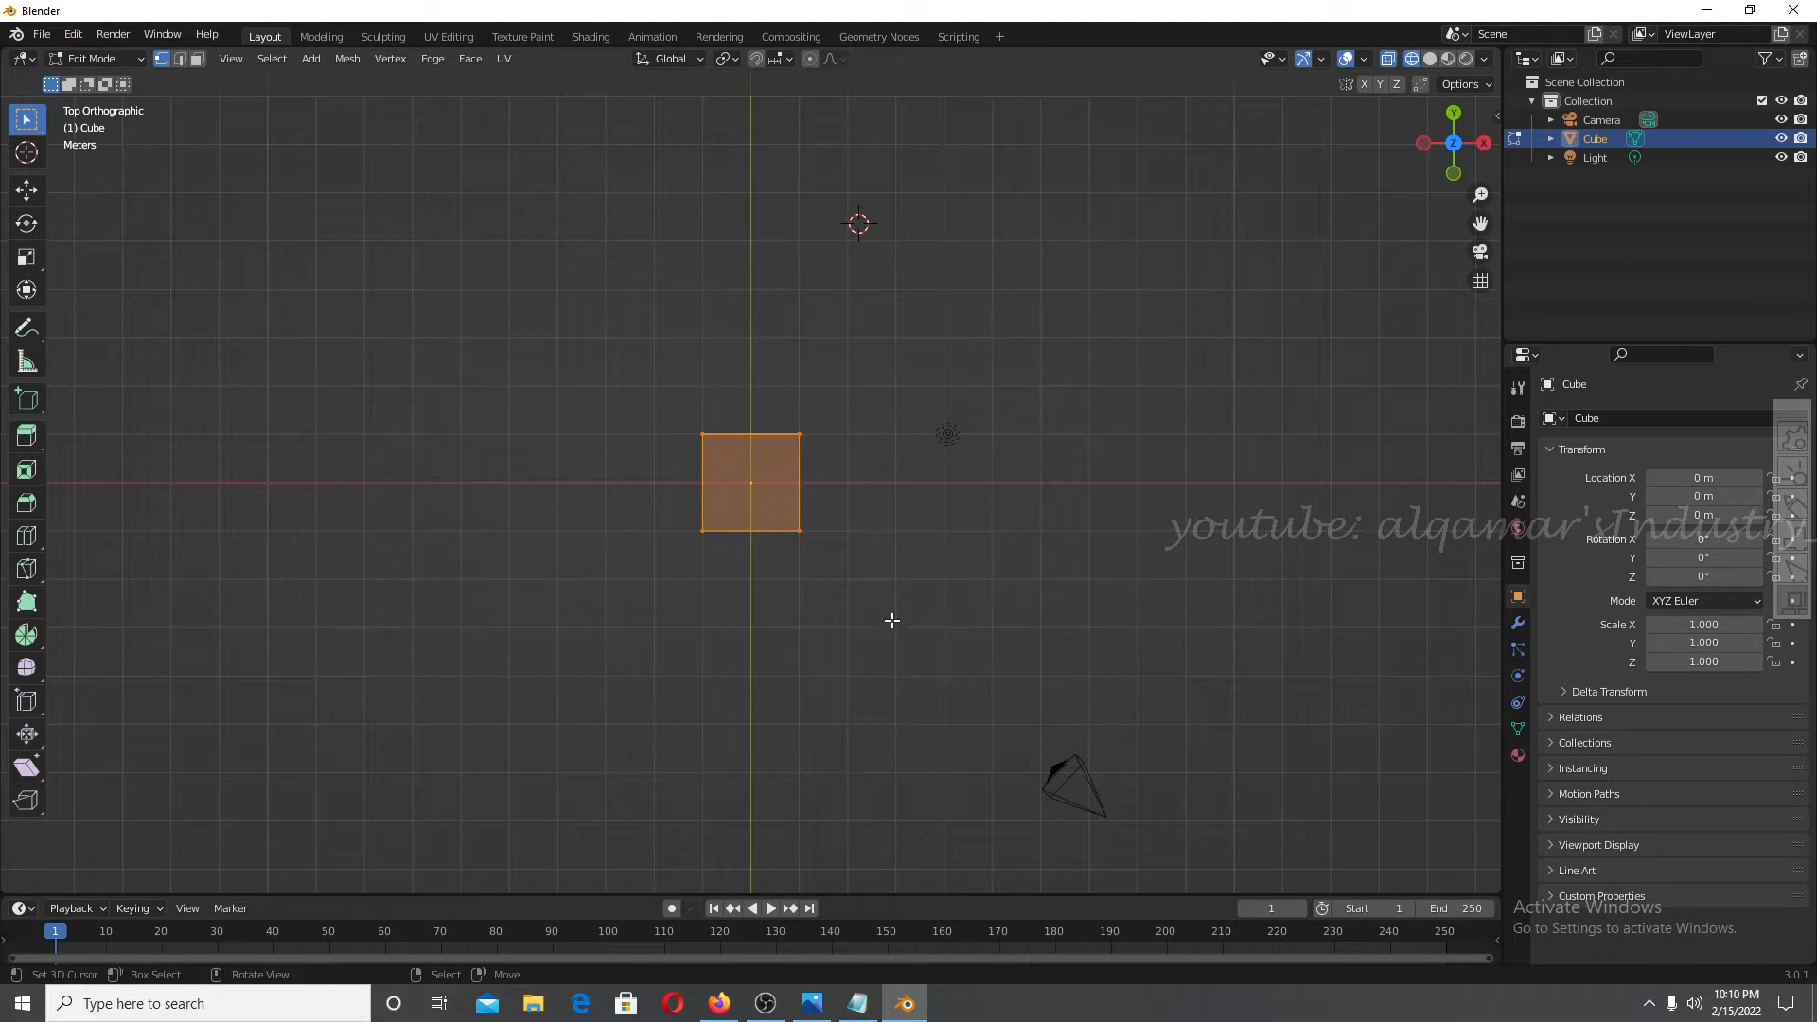
# Add a fifth Notepad note reading "5. Mode Seleksi, apakah sahabat mulai mengedit menggunakan vertices, atau edge, atau faces", and return to Blender.
pyautogui.click(863, 1009)
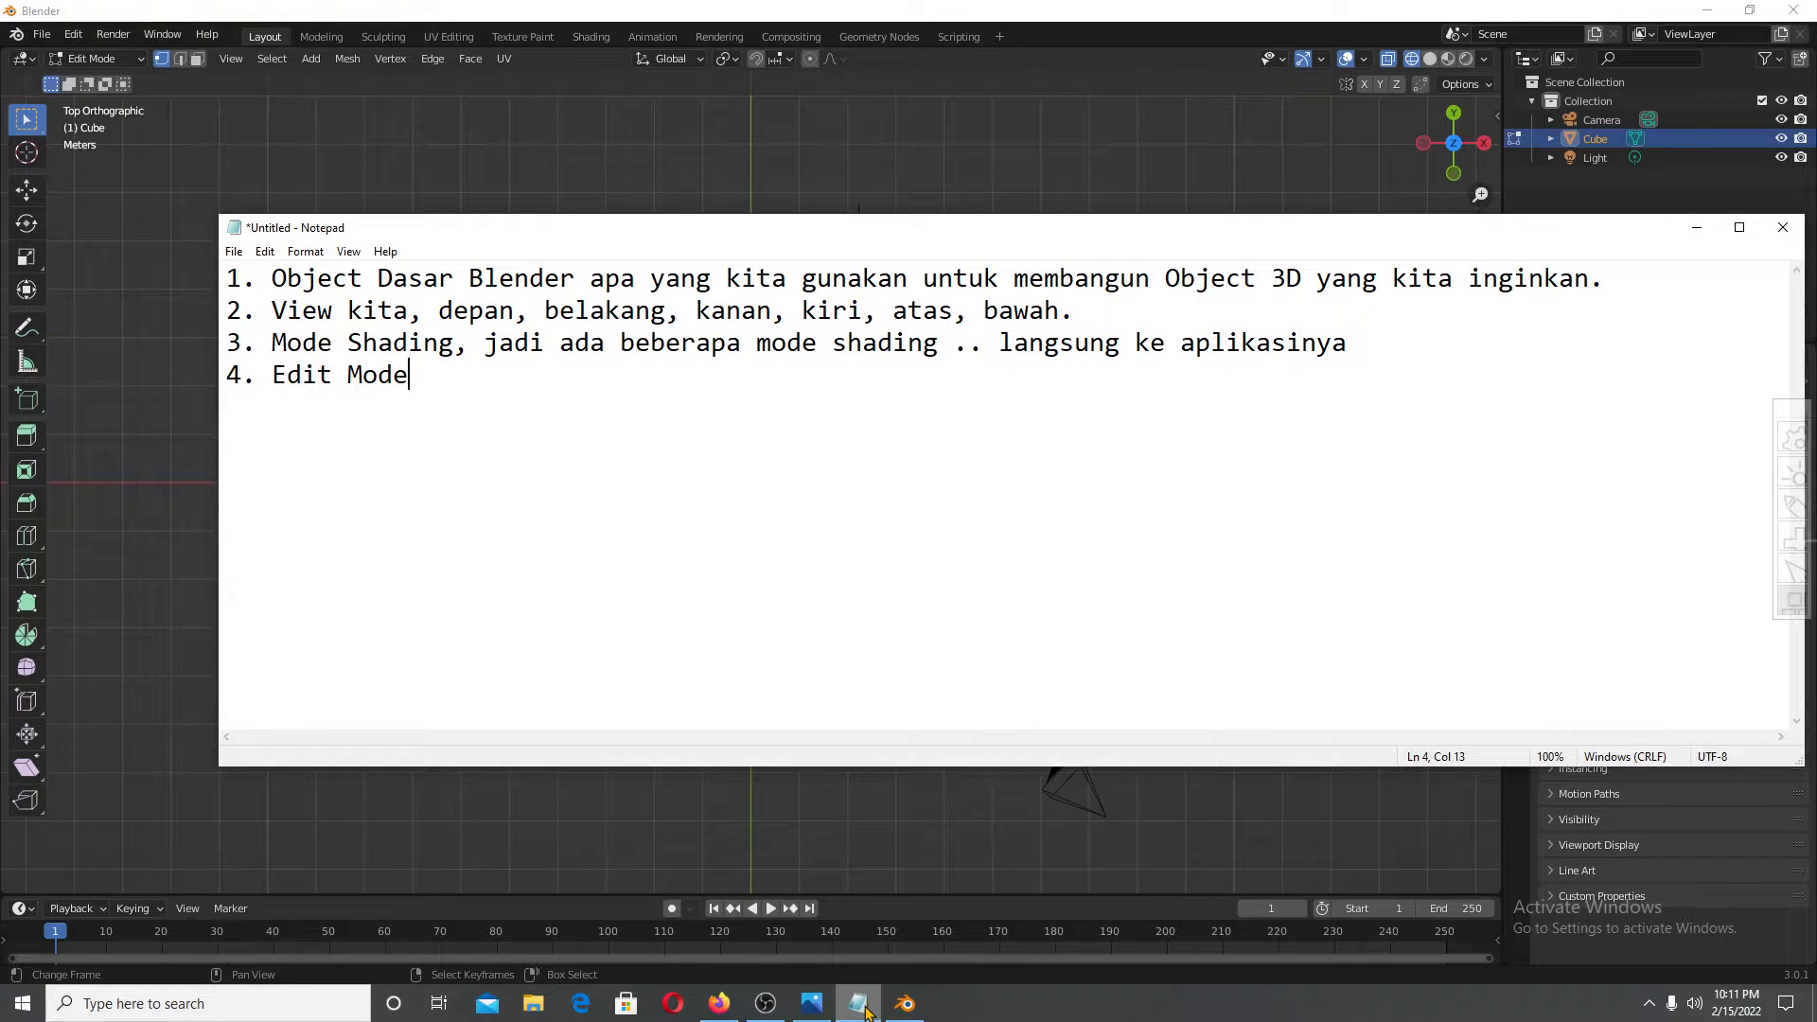
pyautogui.moveTo(901, 237); pyautogui.dragTo(1151, 249)
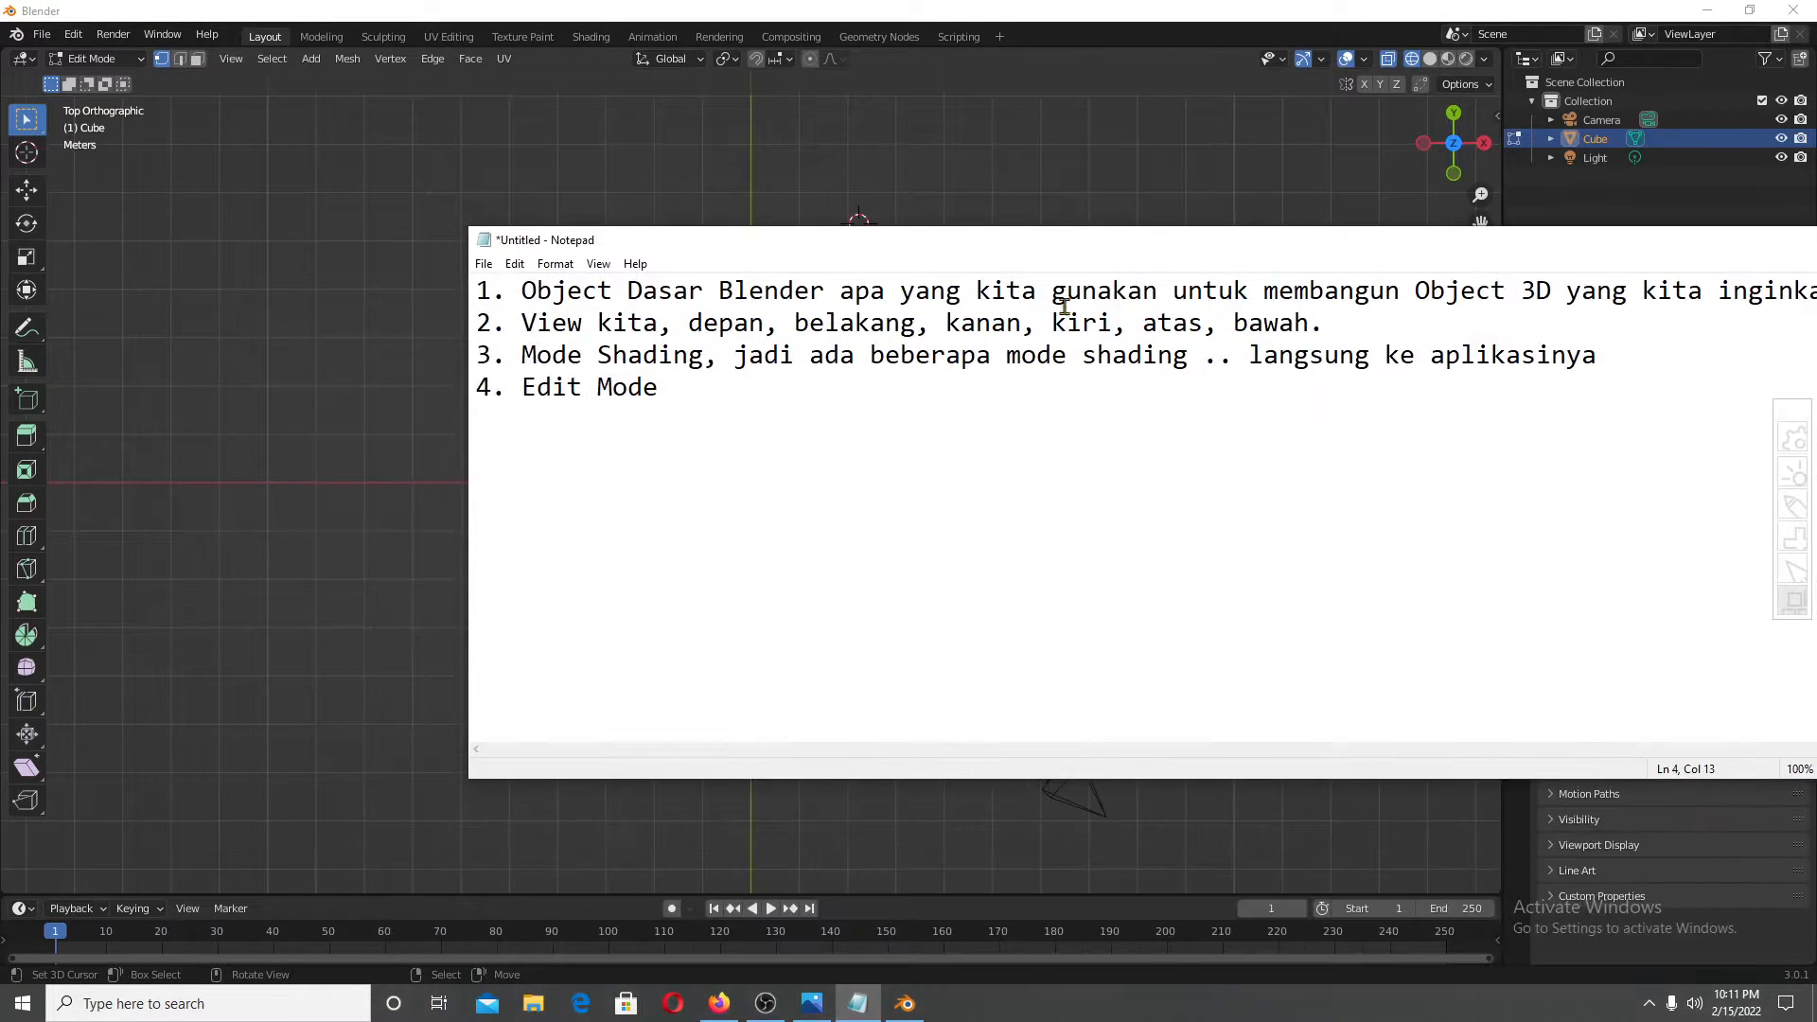
pyautogui.press('Return')
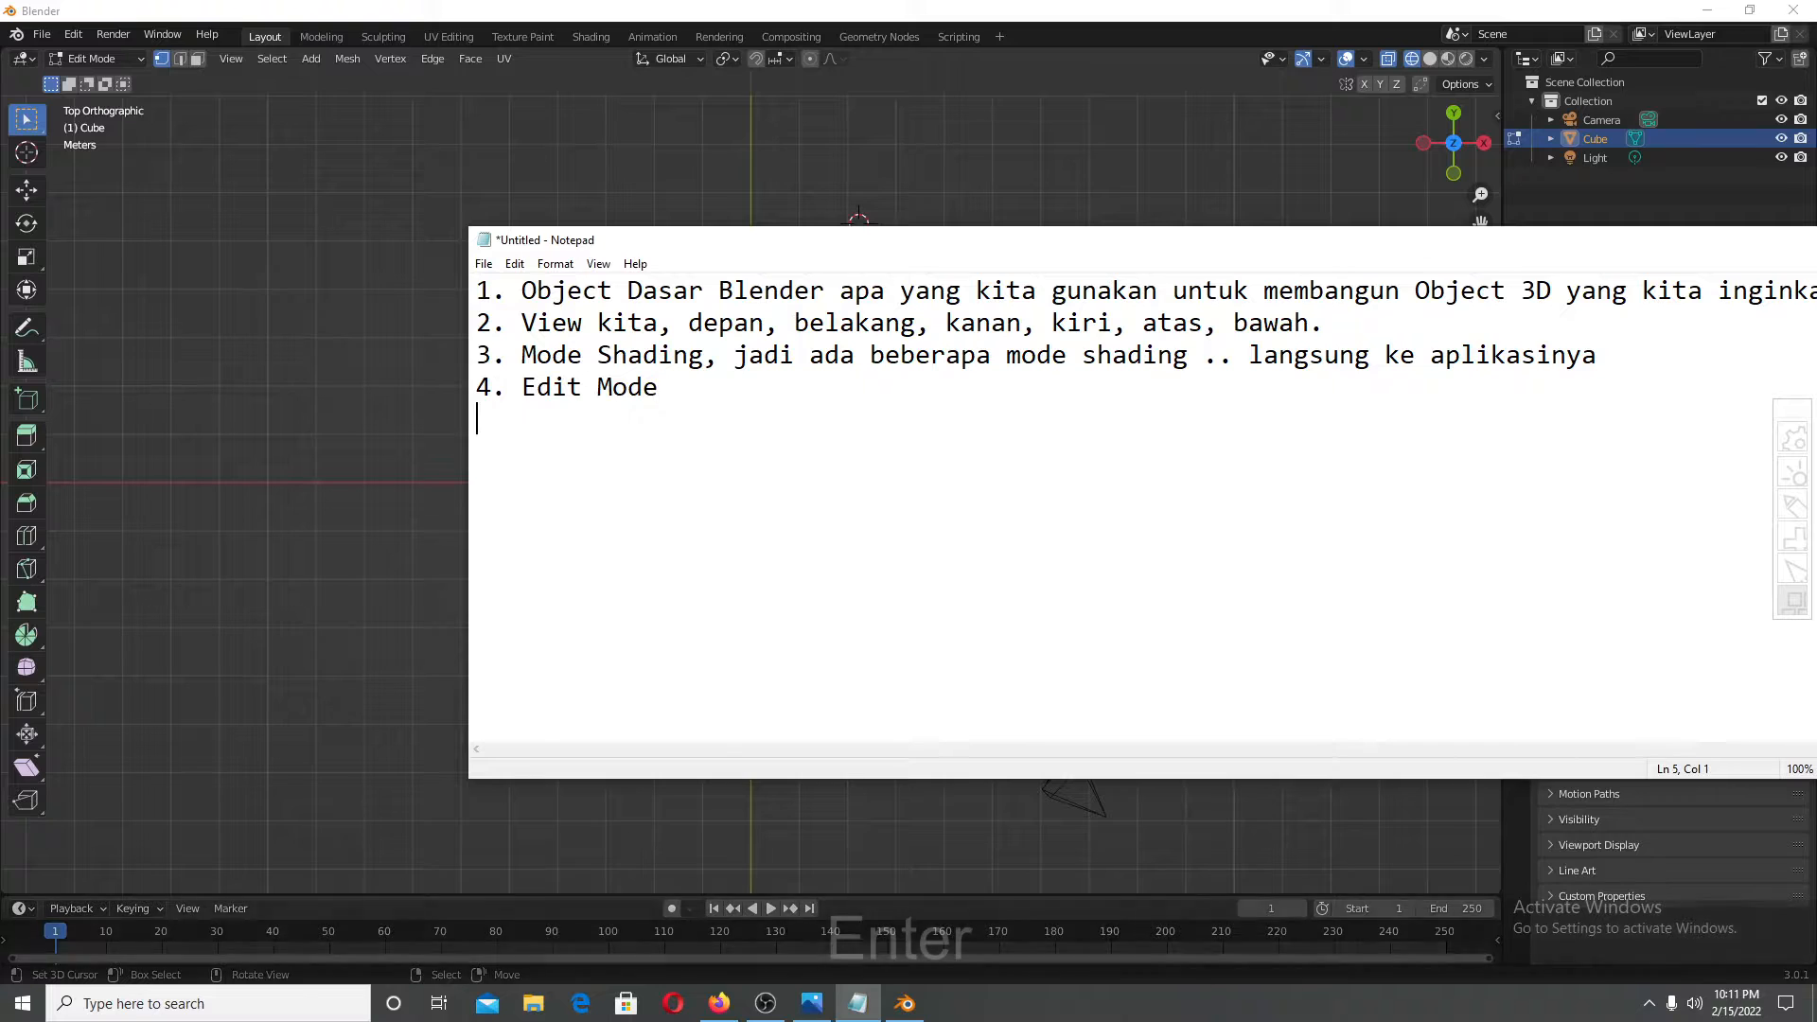
pyautogui.write('5.')
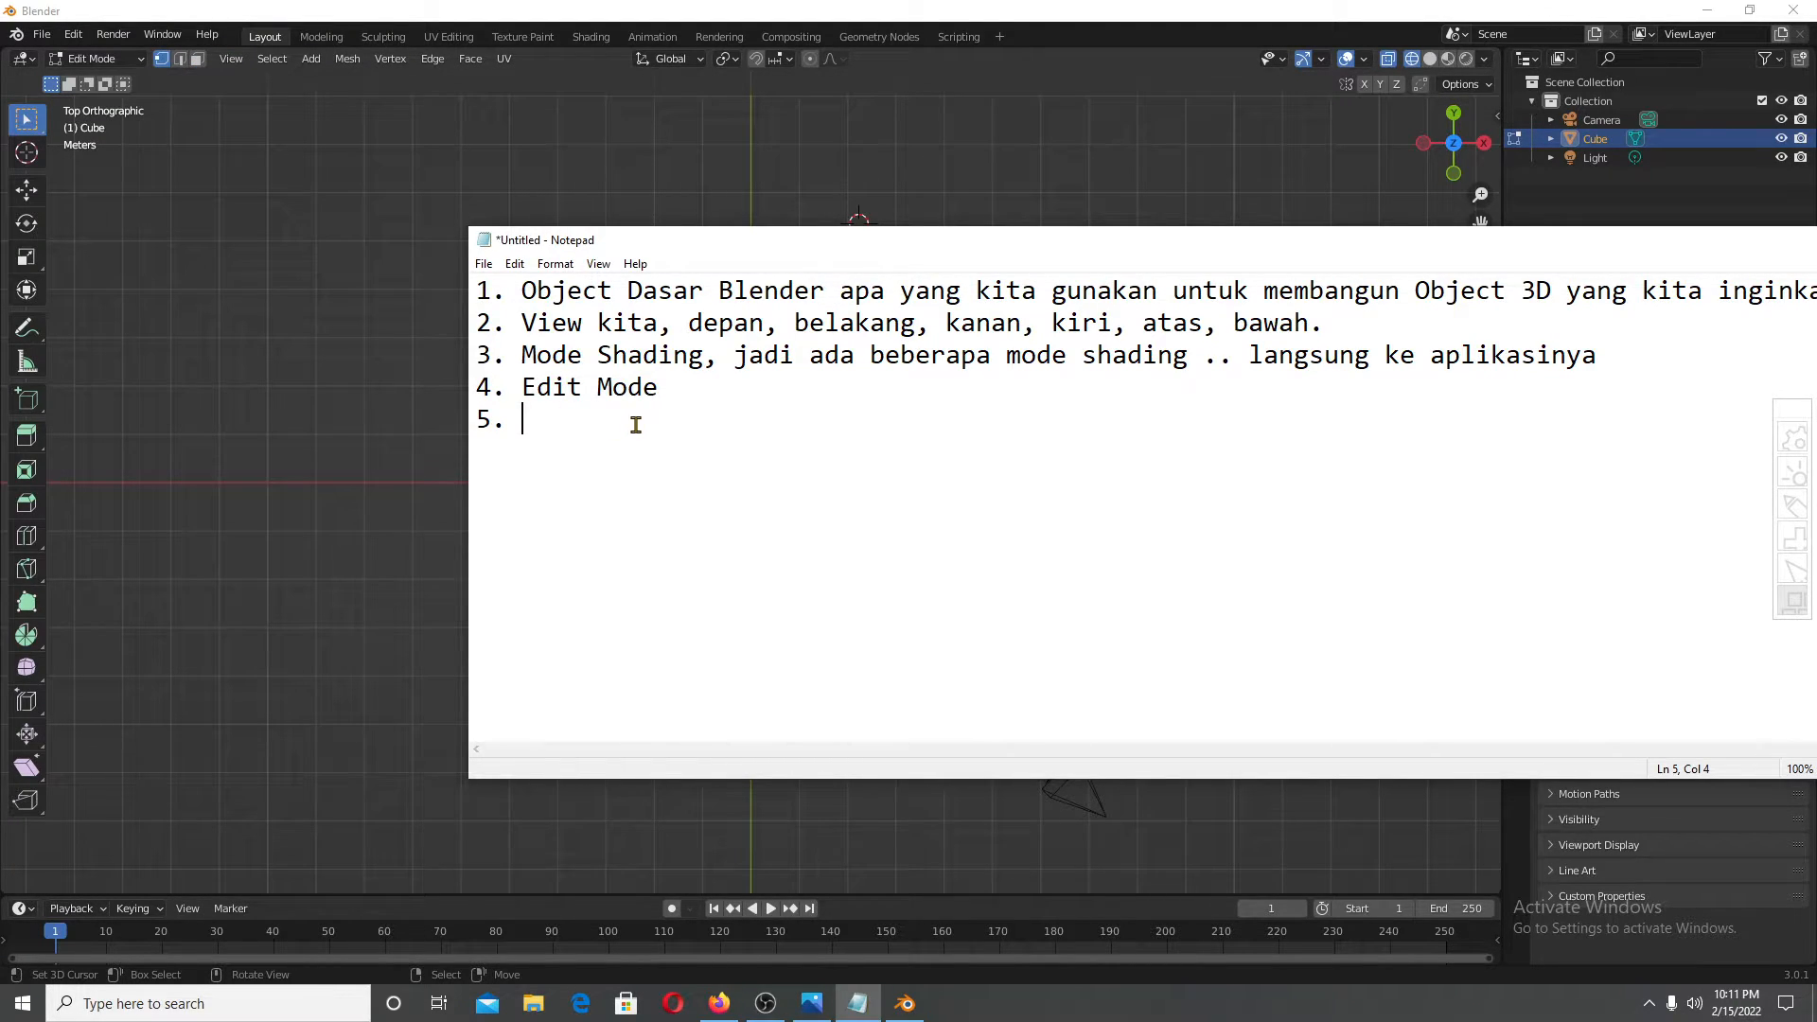
pyautogui.write('Mode ')
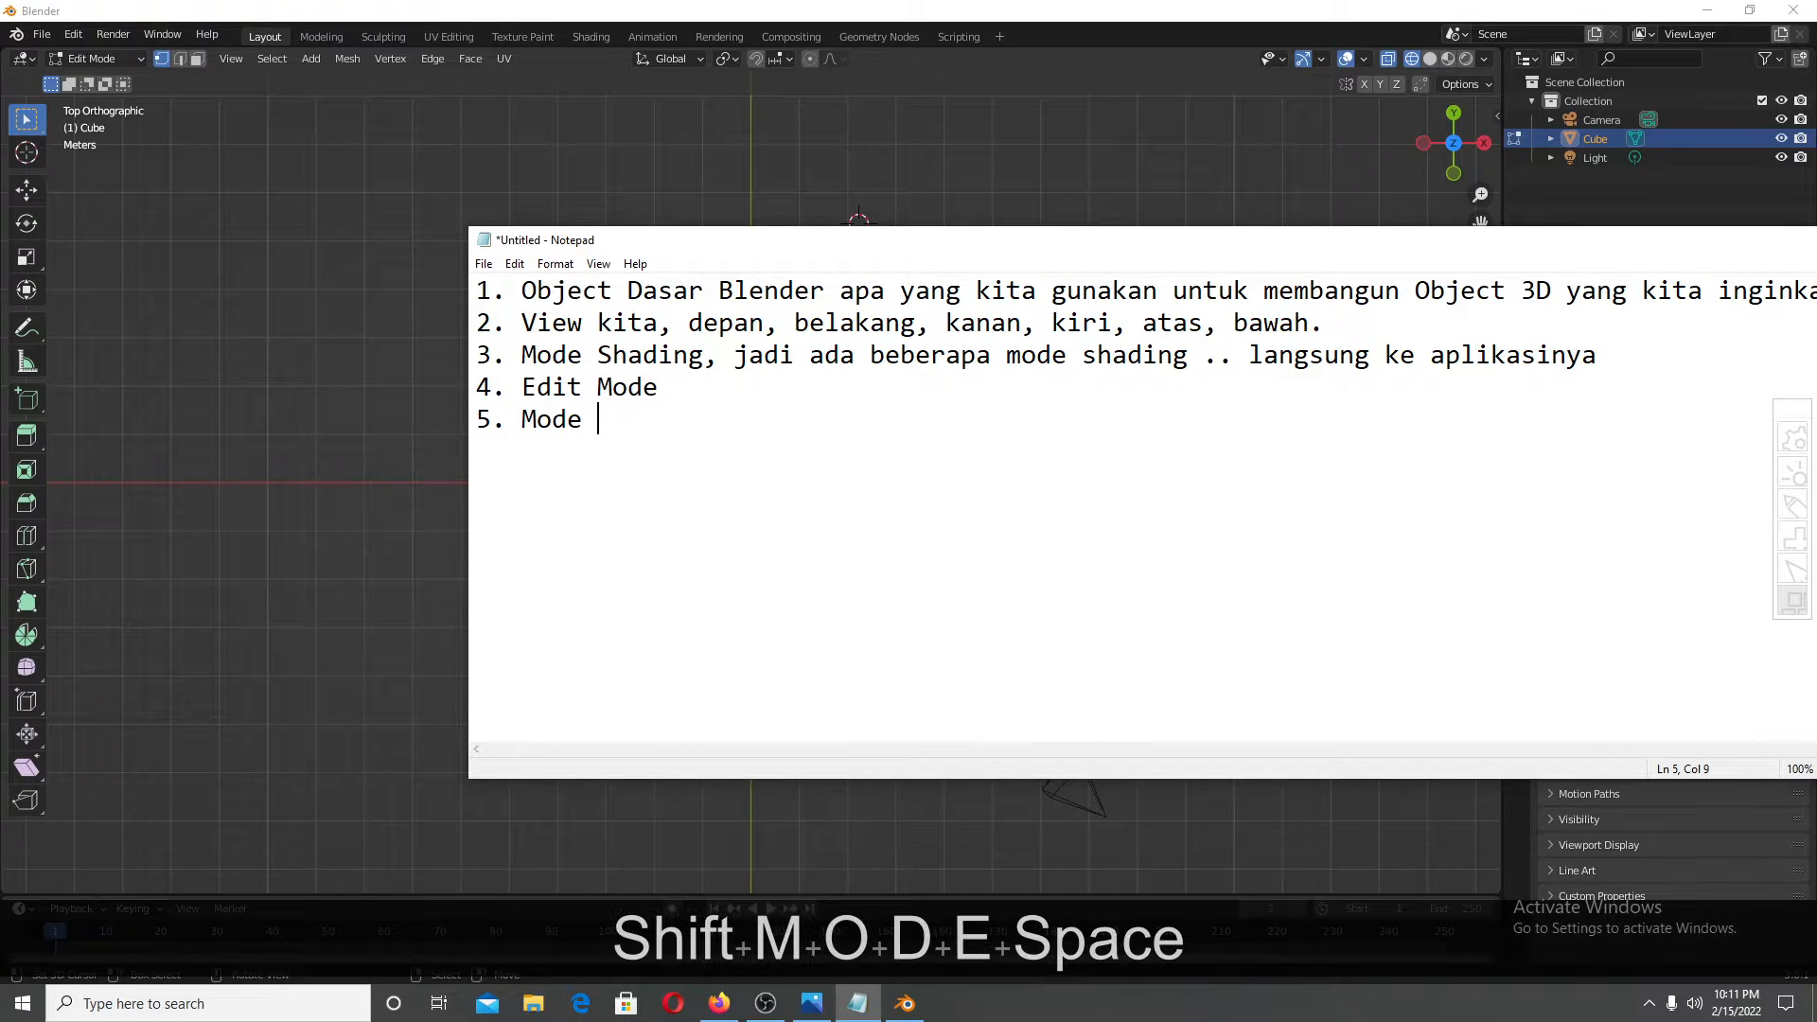
pyautogui.write('Seles')
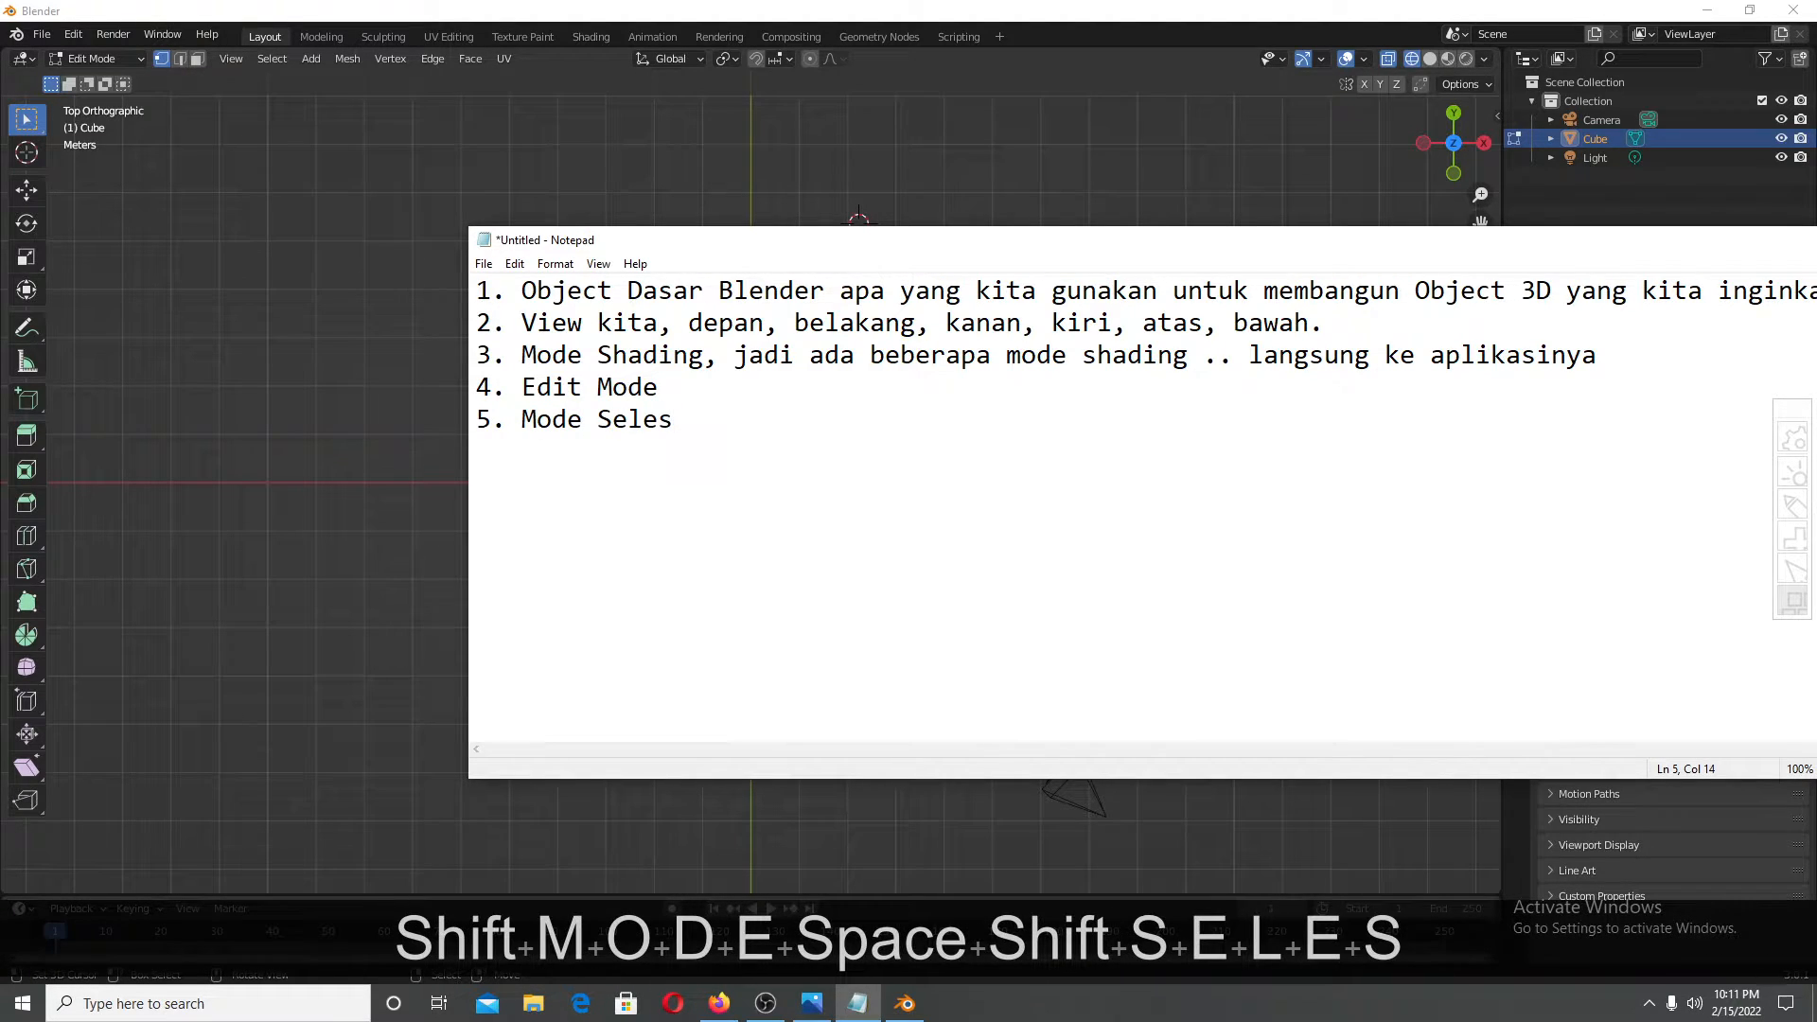
pyautogui.press('BackSpace')
pyautogui.write('ksi')
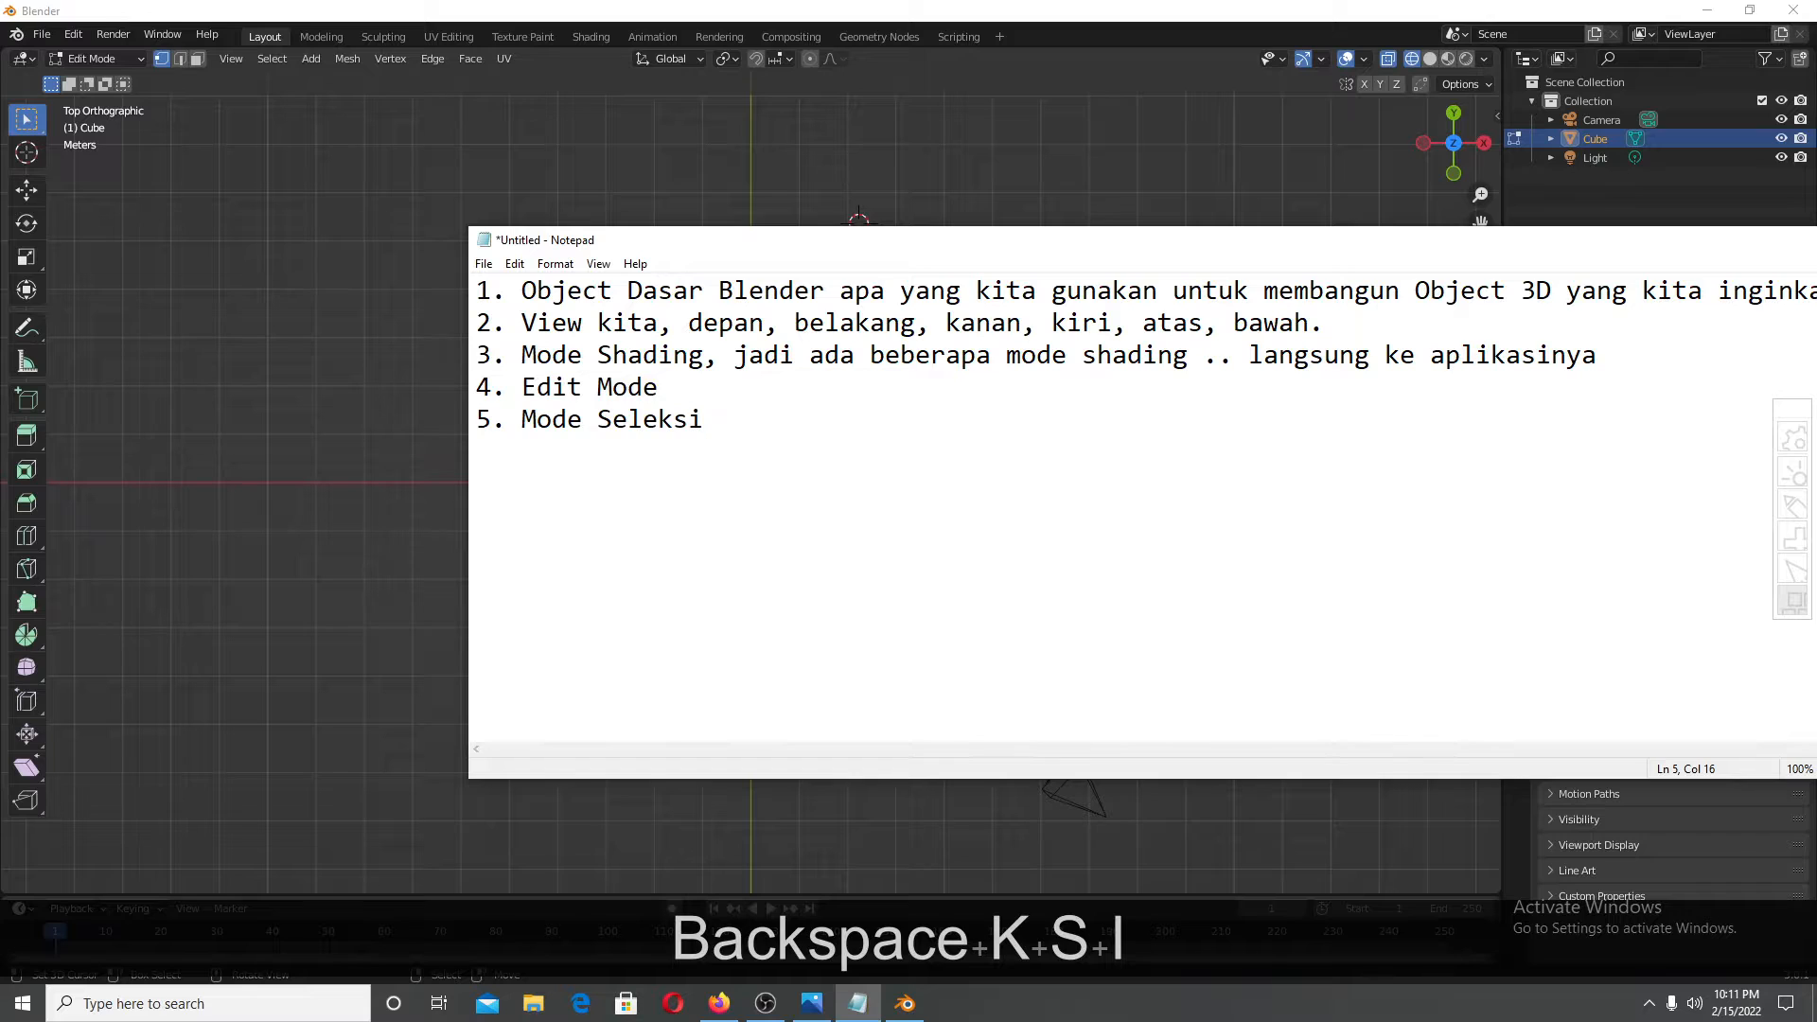
pyautogui.write(', apaka')
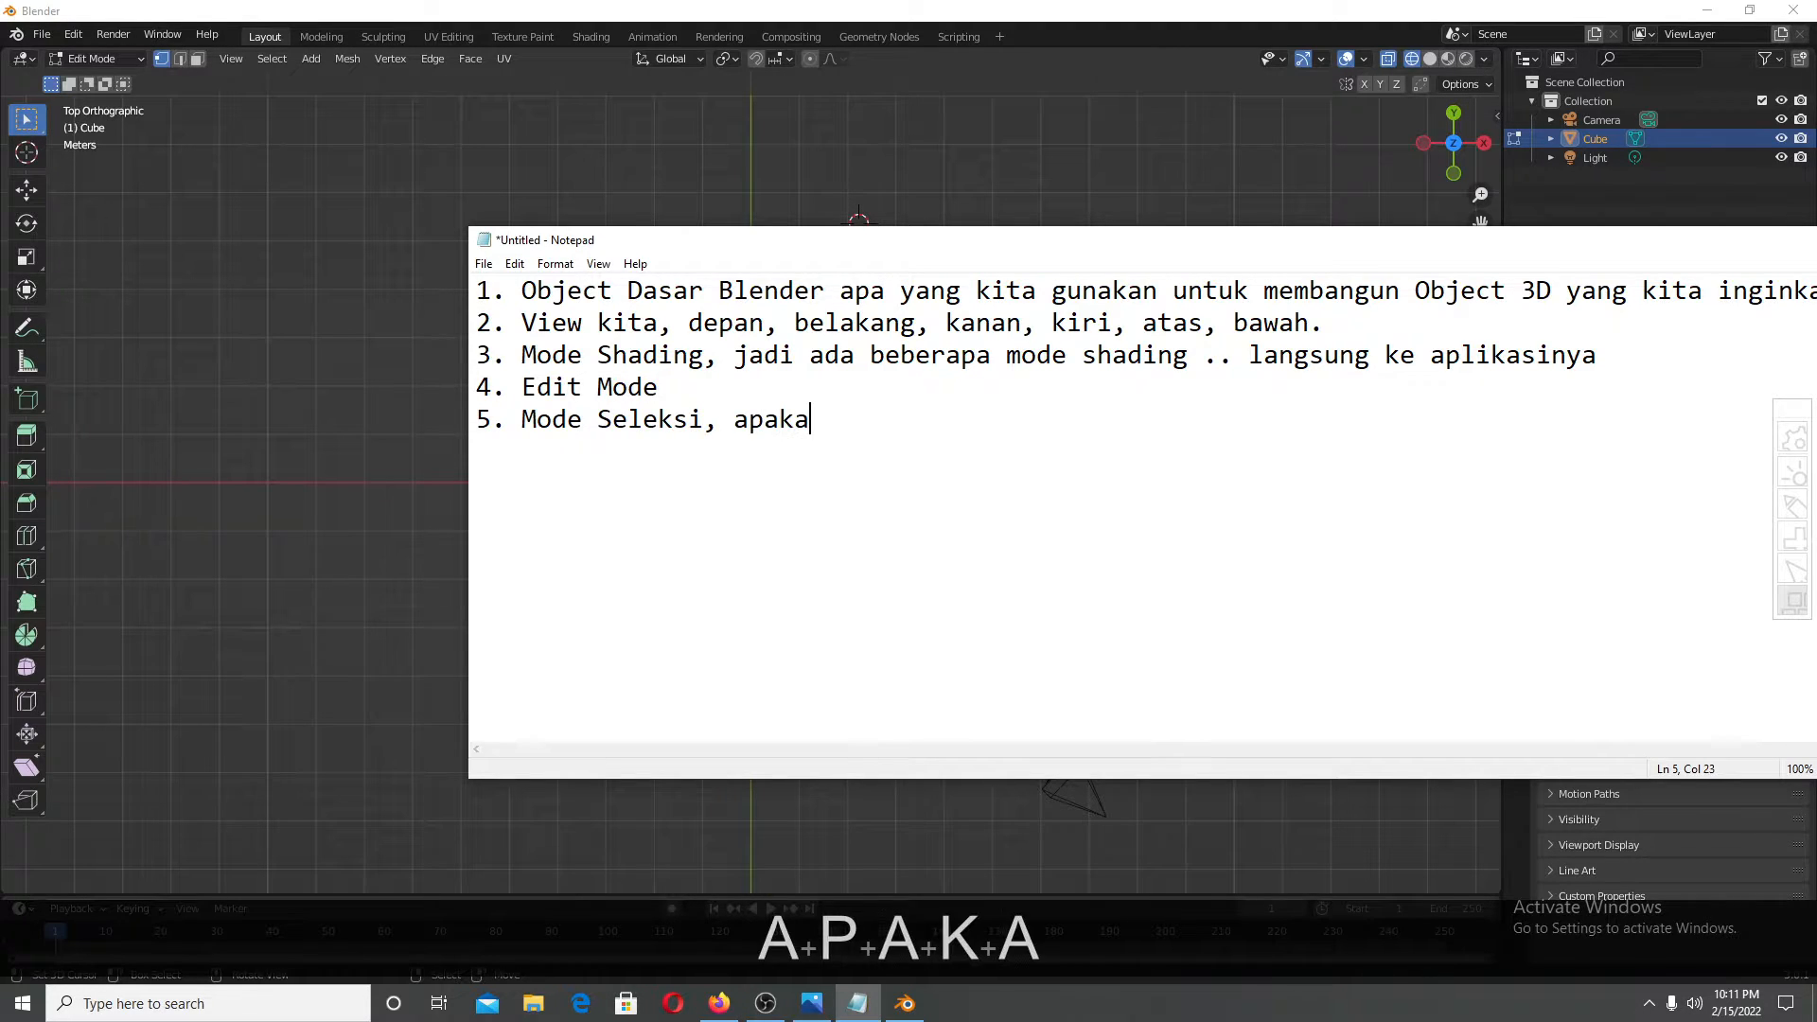
pyautogui.write('h sahaba')
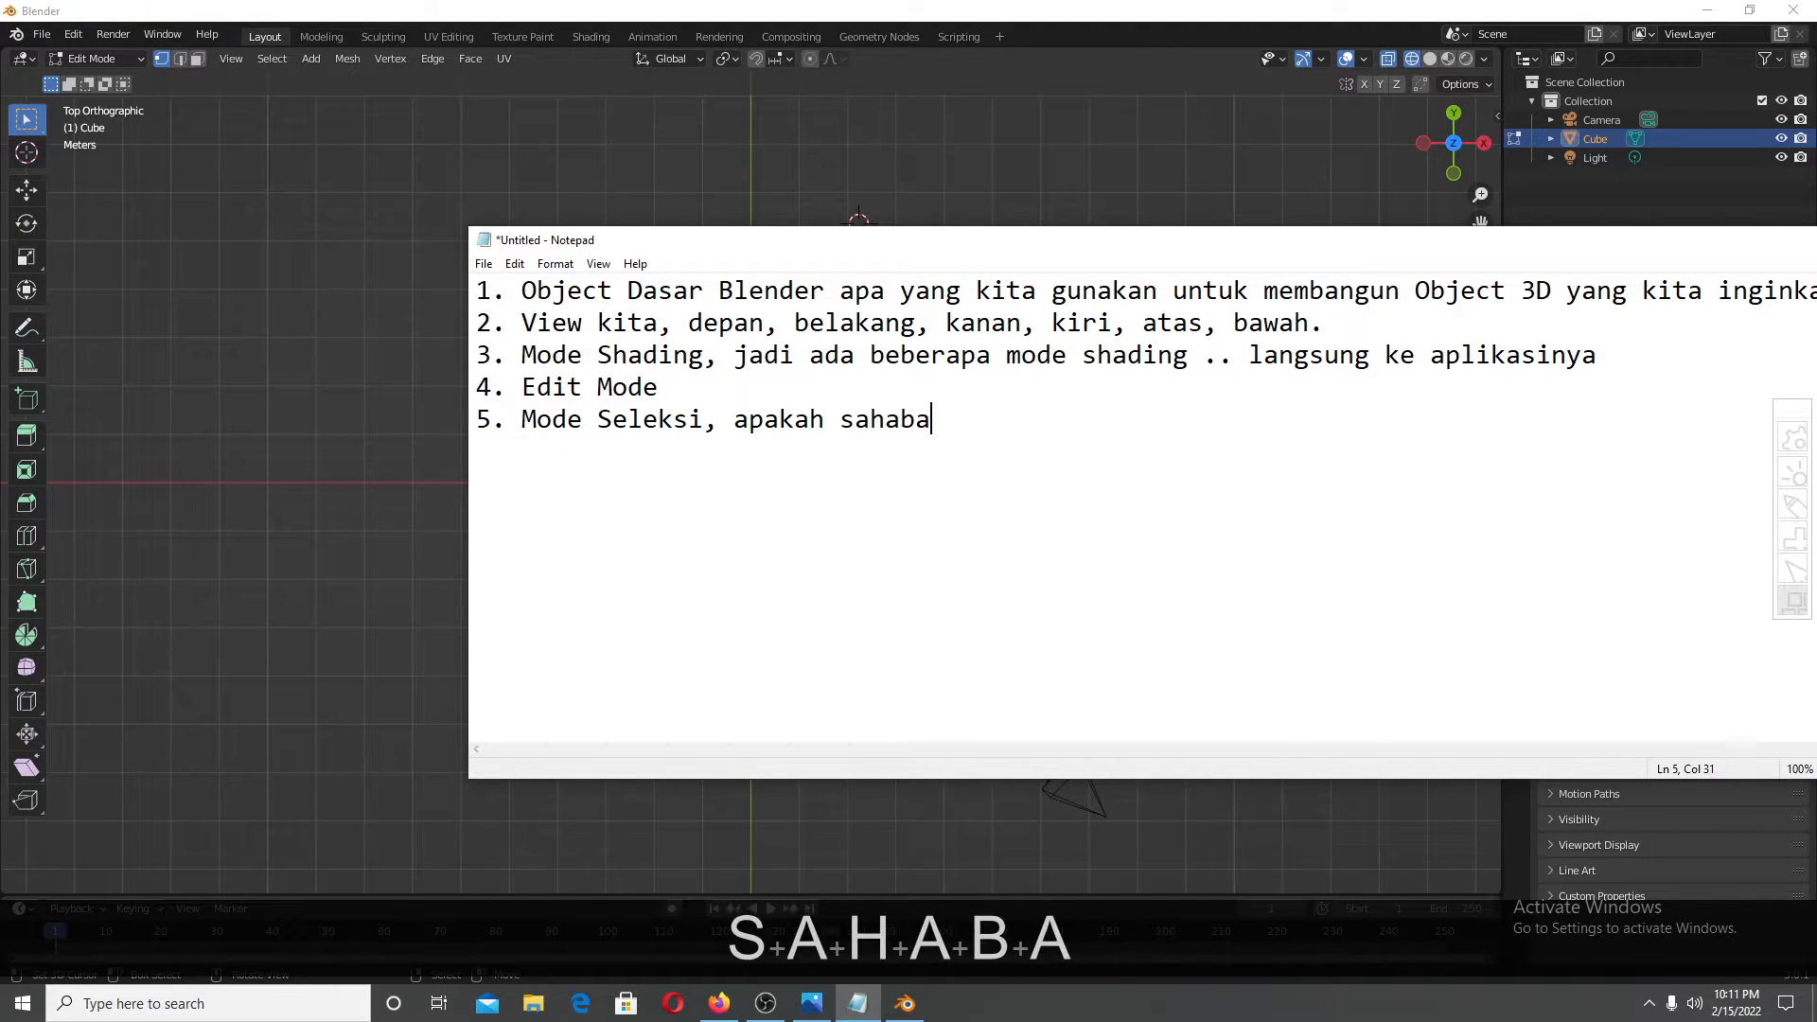
pyautogui.write('t mulai')
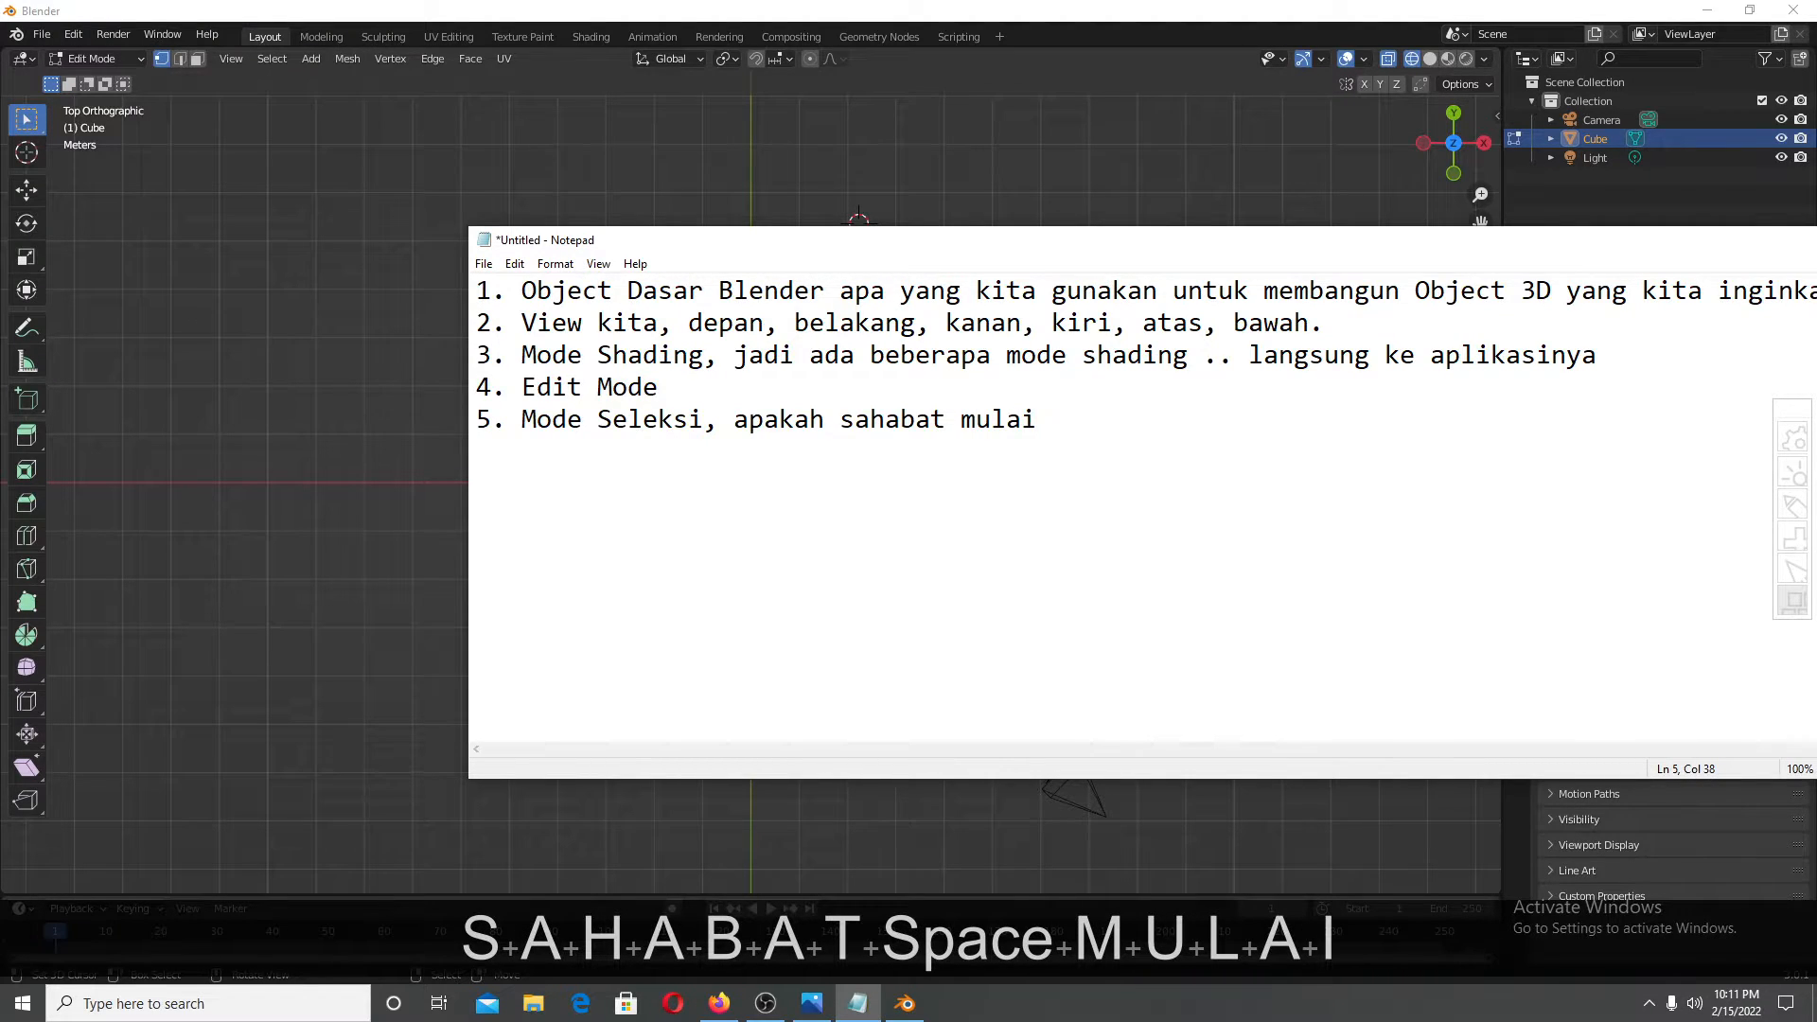
pyautogui.write('mengedi')
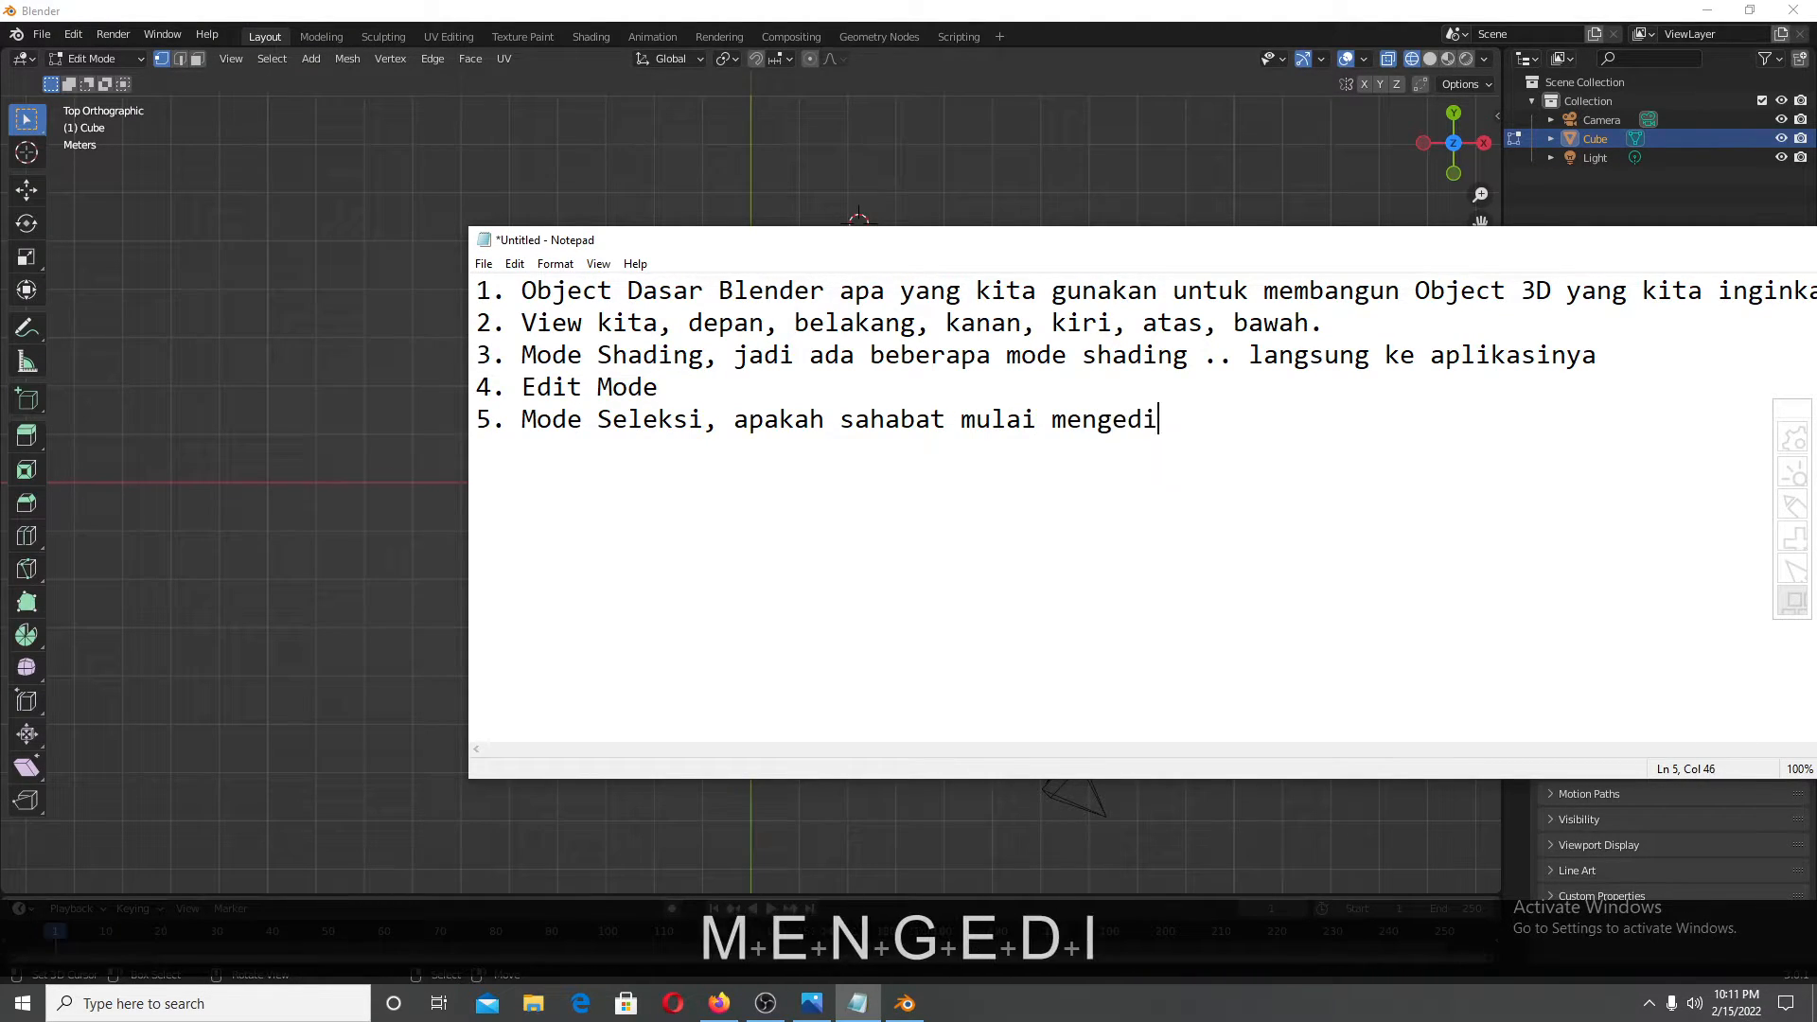
pyautogui.write('t menggun')
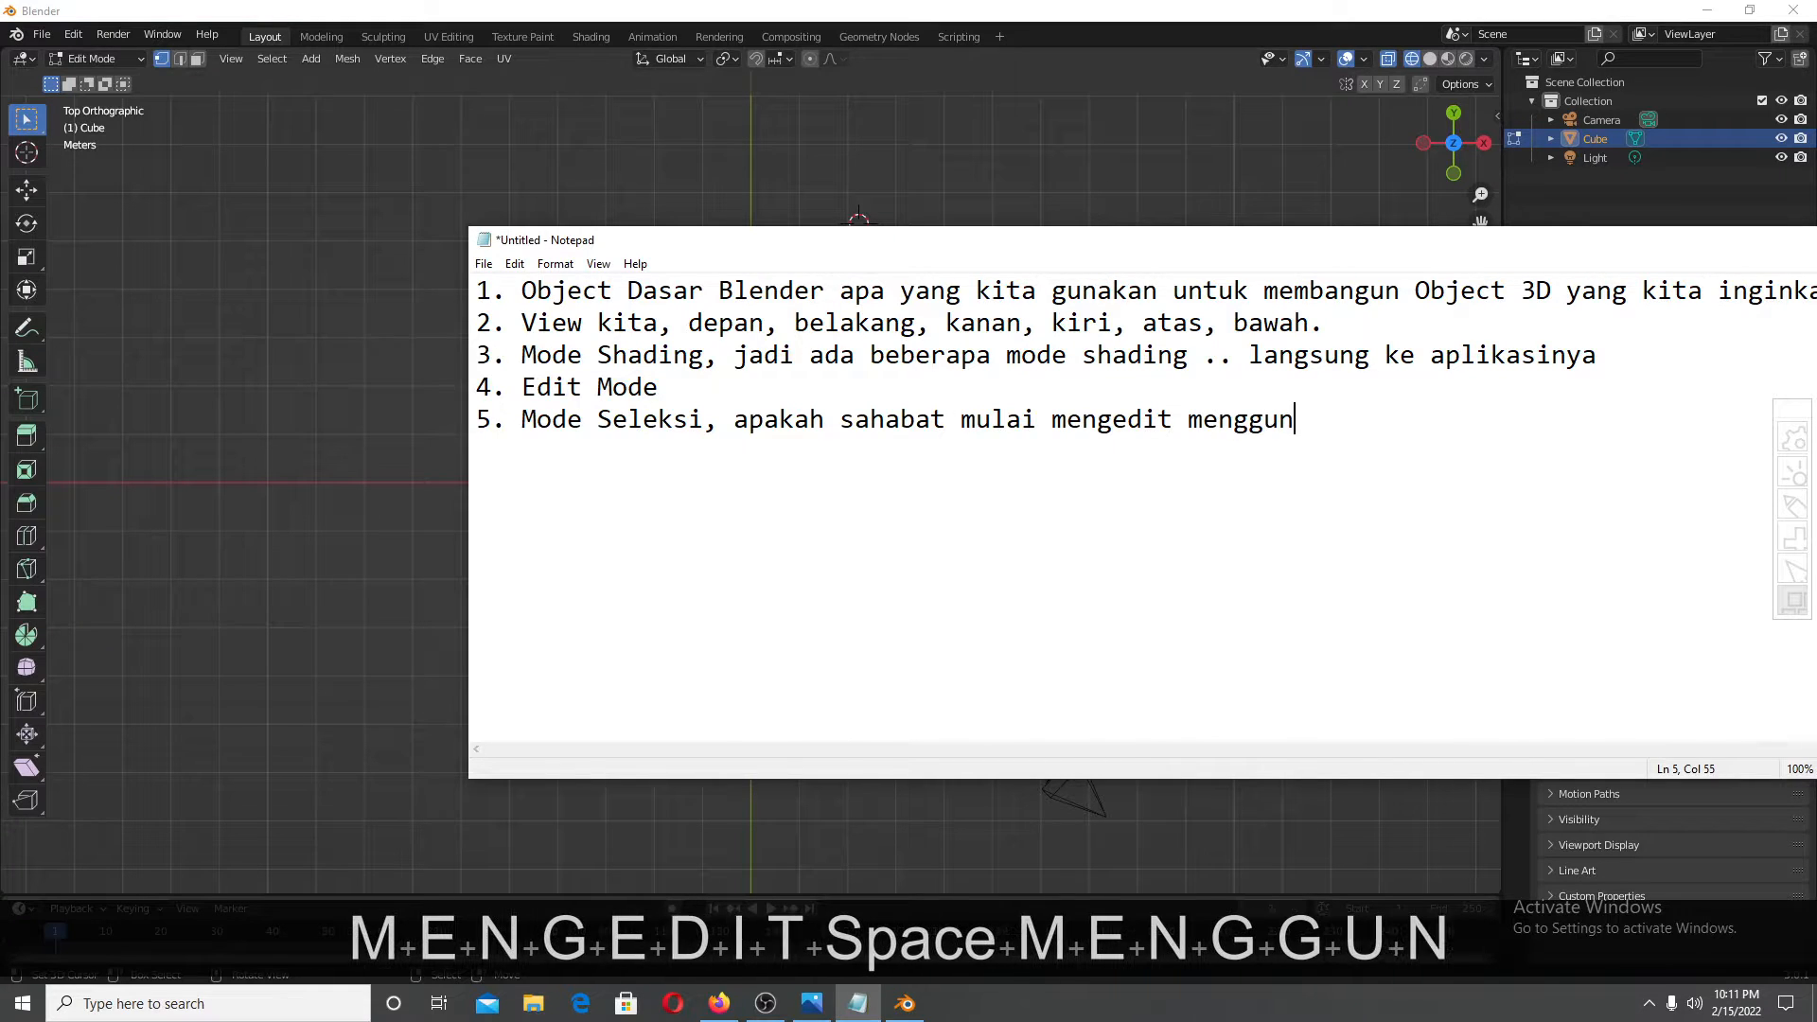
pyautogui.write('akan v')
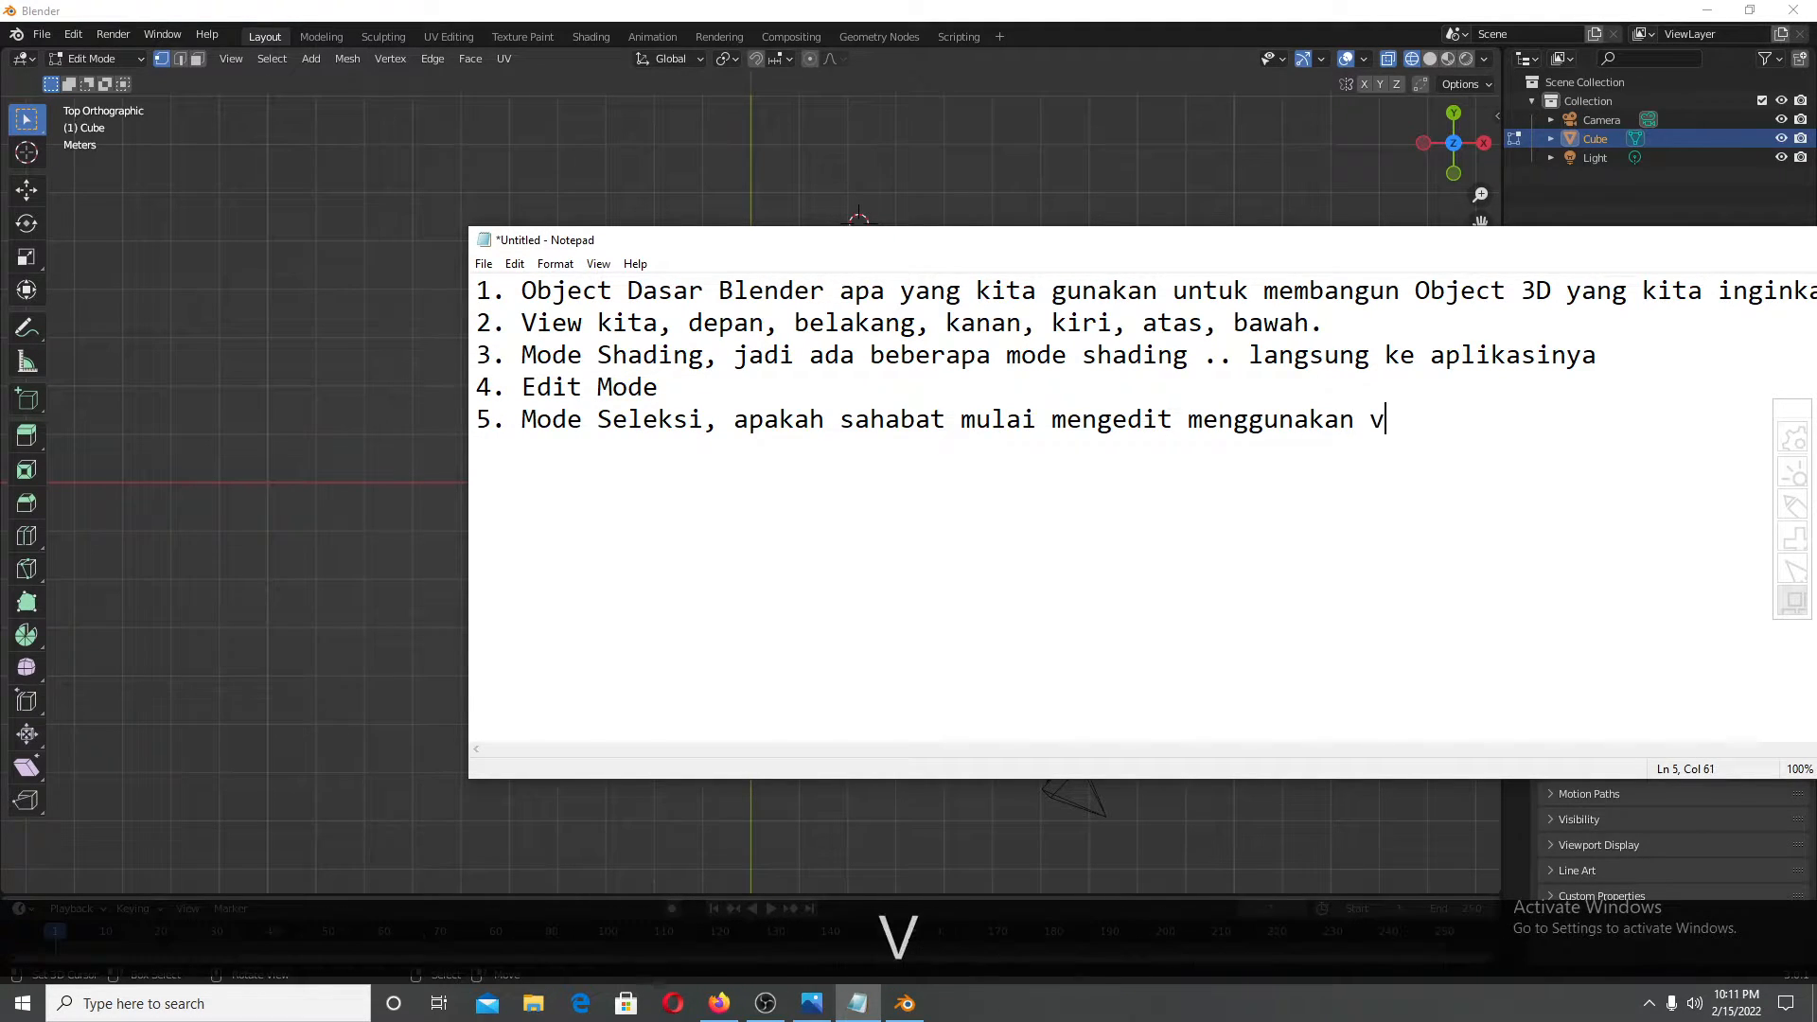
pyautogui.write('ertices, atau ')
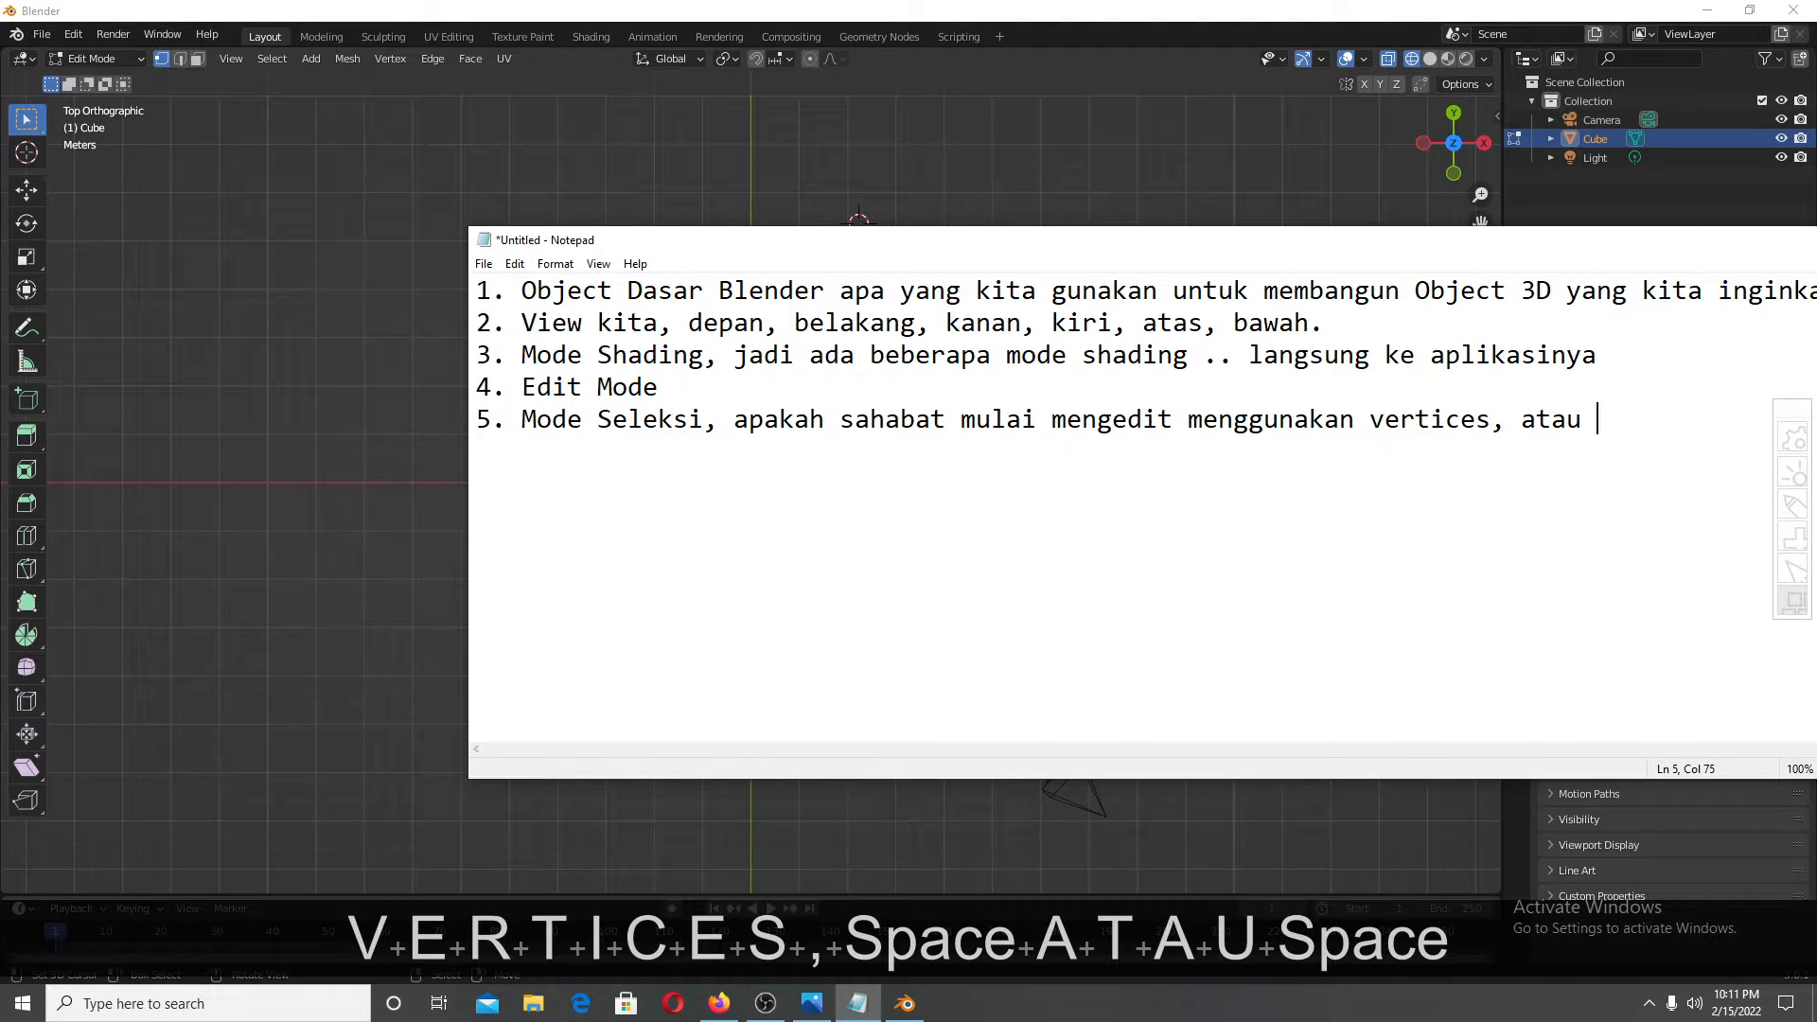
pyautogui.write('e')
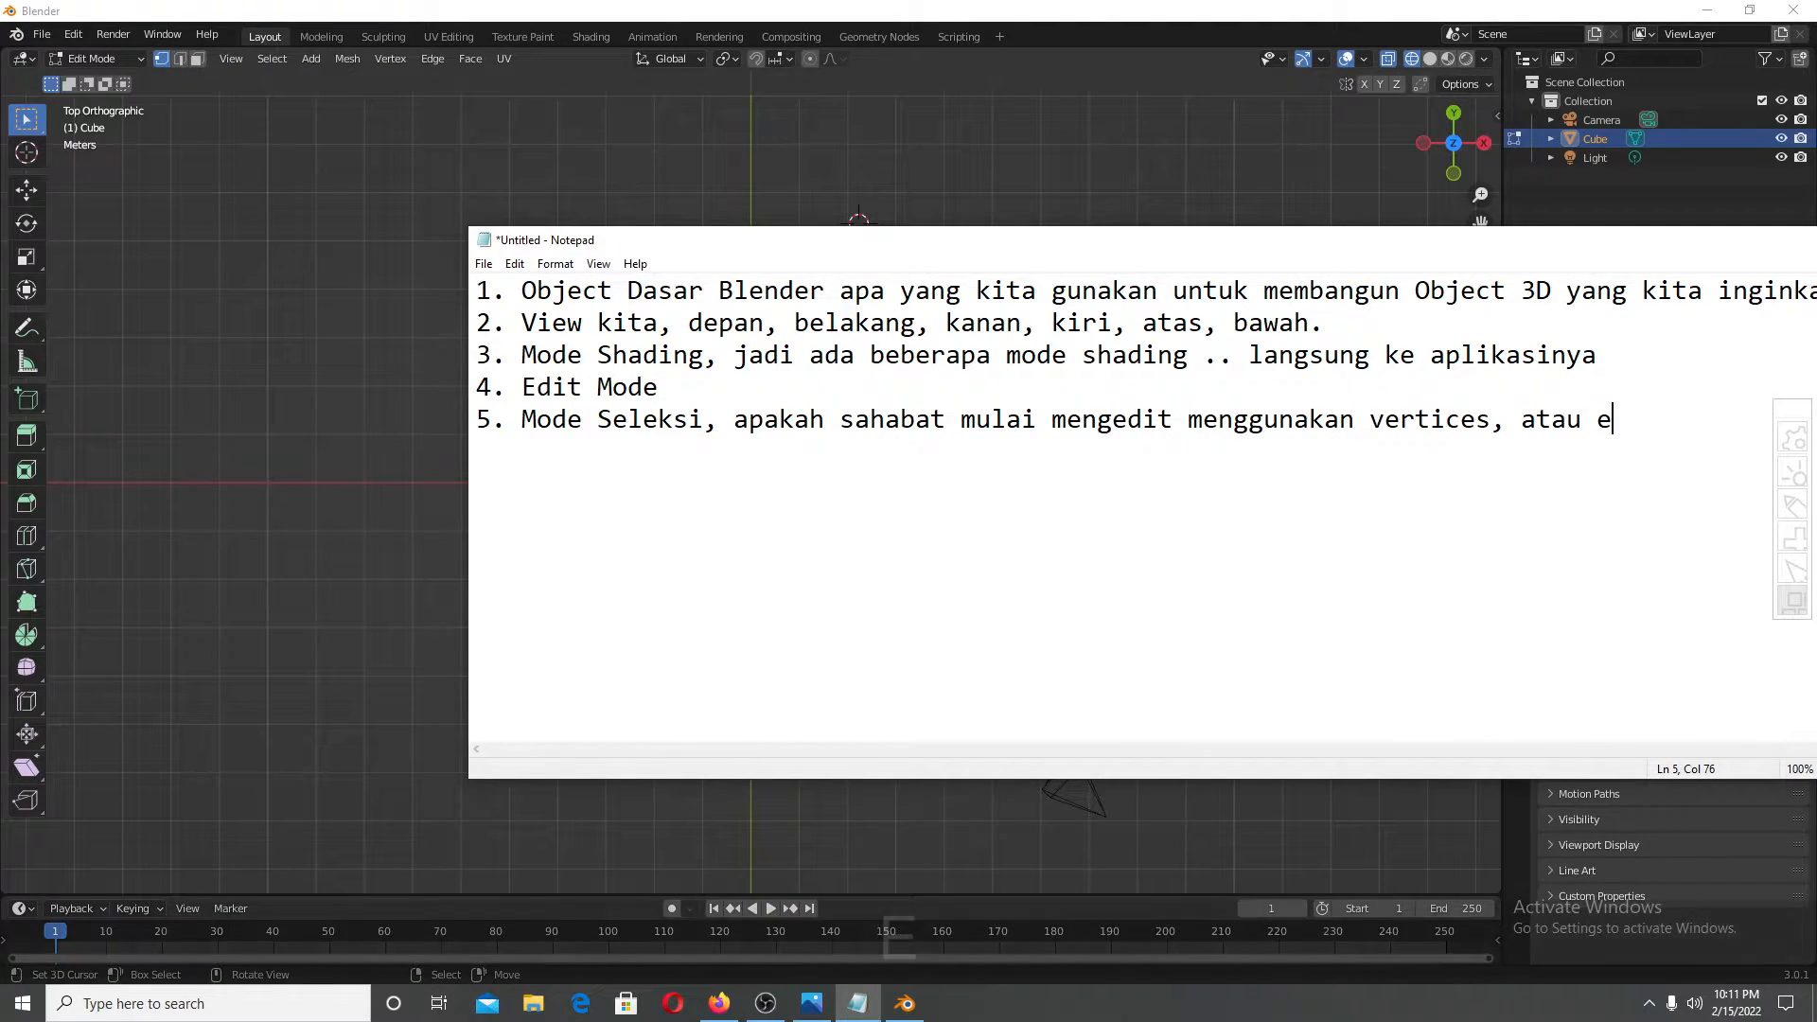
pyautogui.write('dge, a')
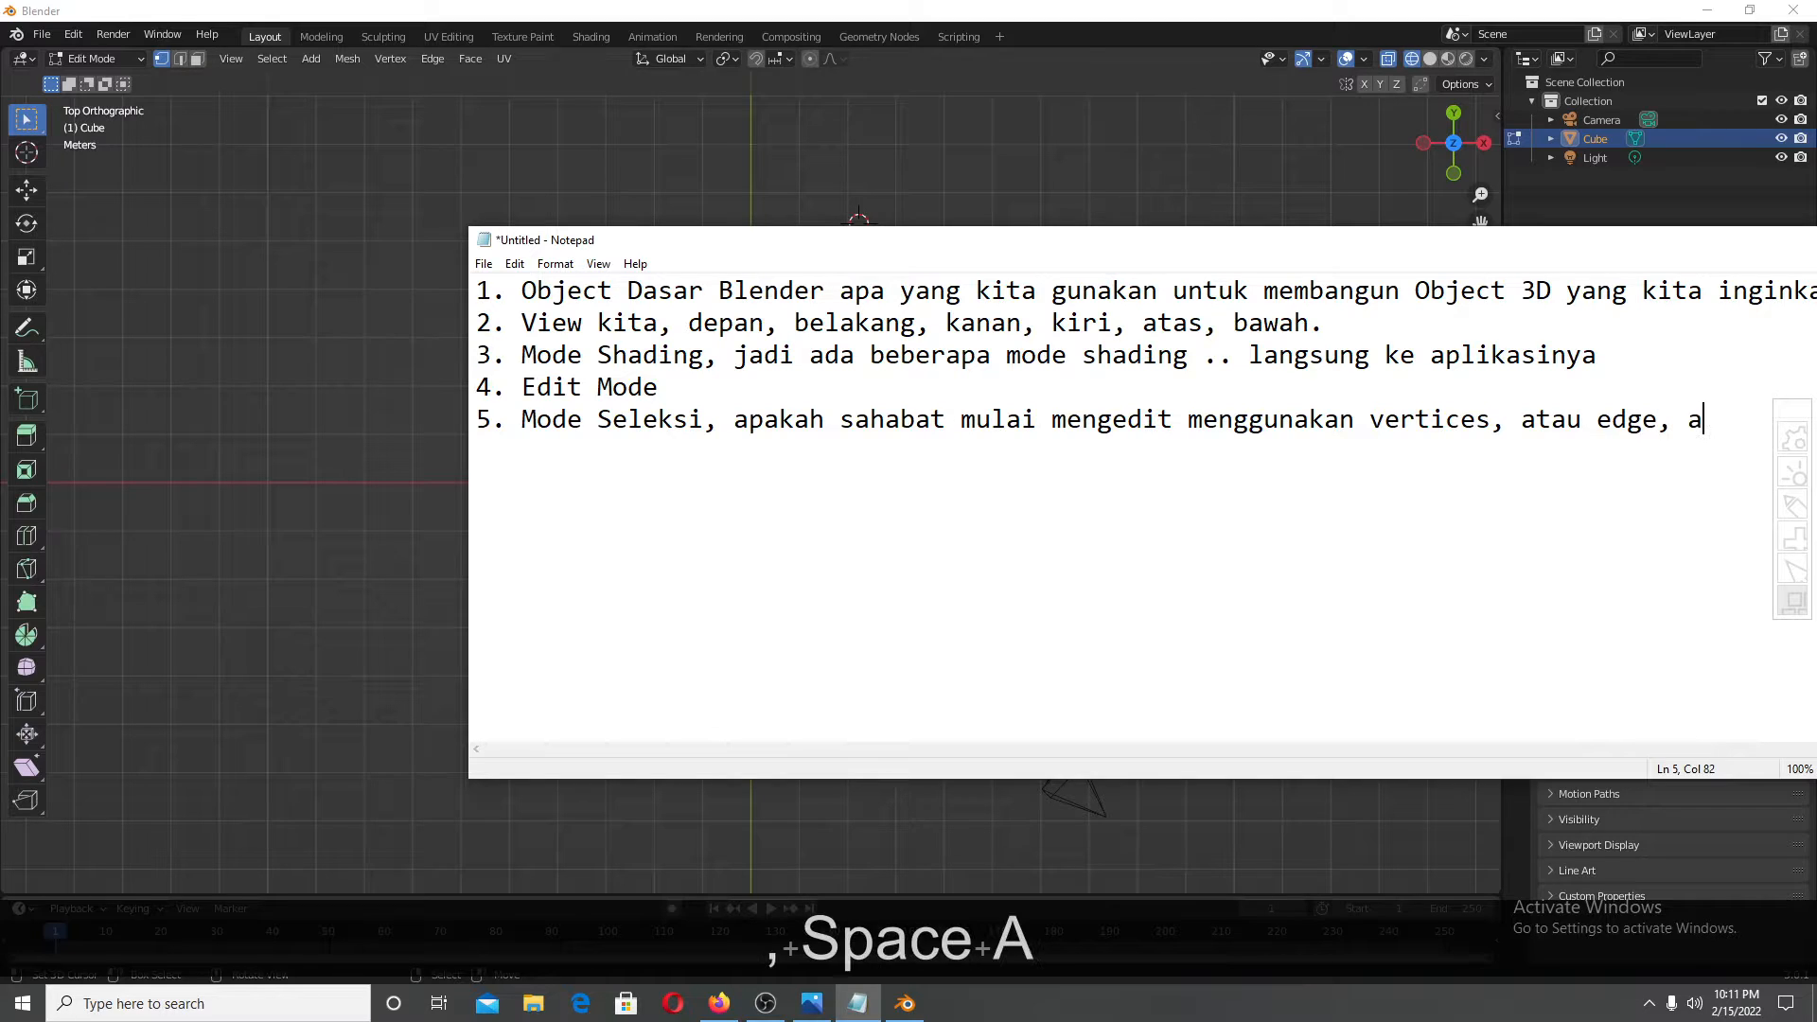
pyautogui.write('tau faces')
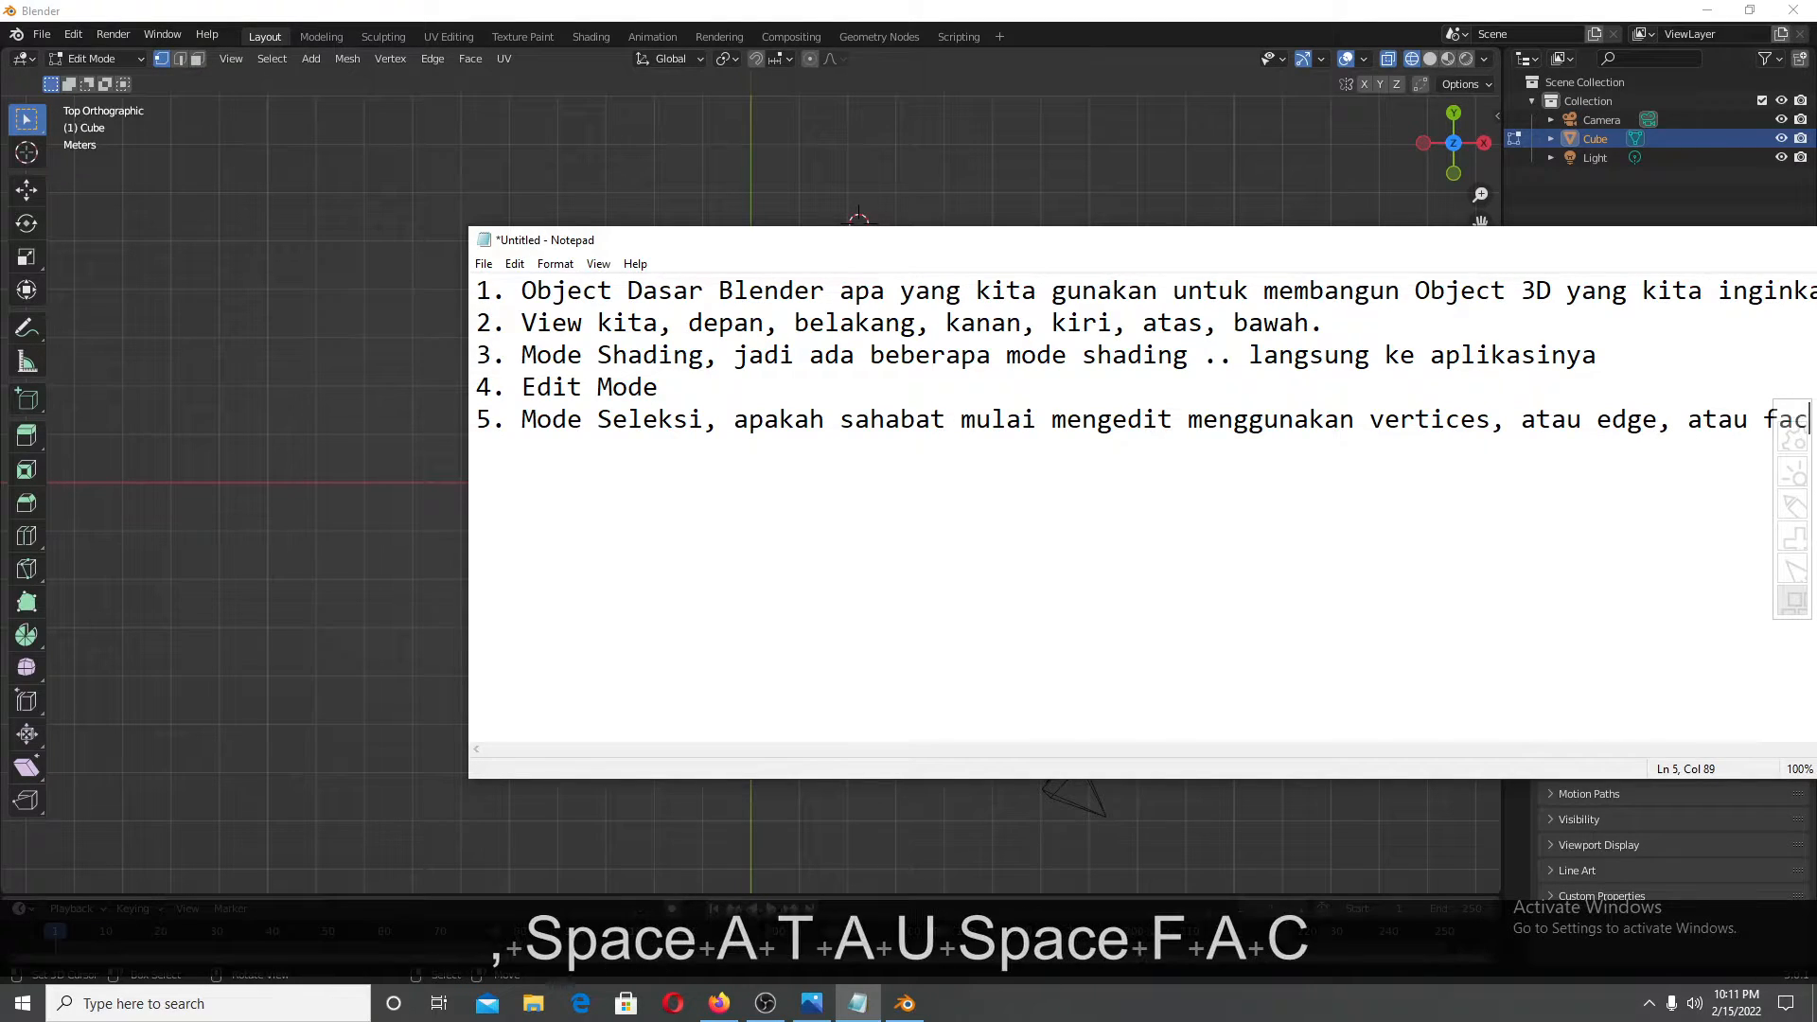
pyautogui.moveTo(1113, 252); pyautogui.dragTo(727, 248)
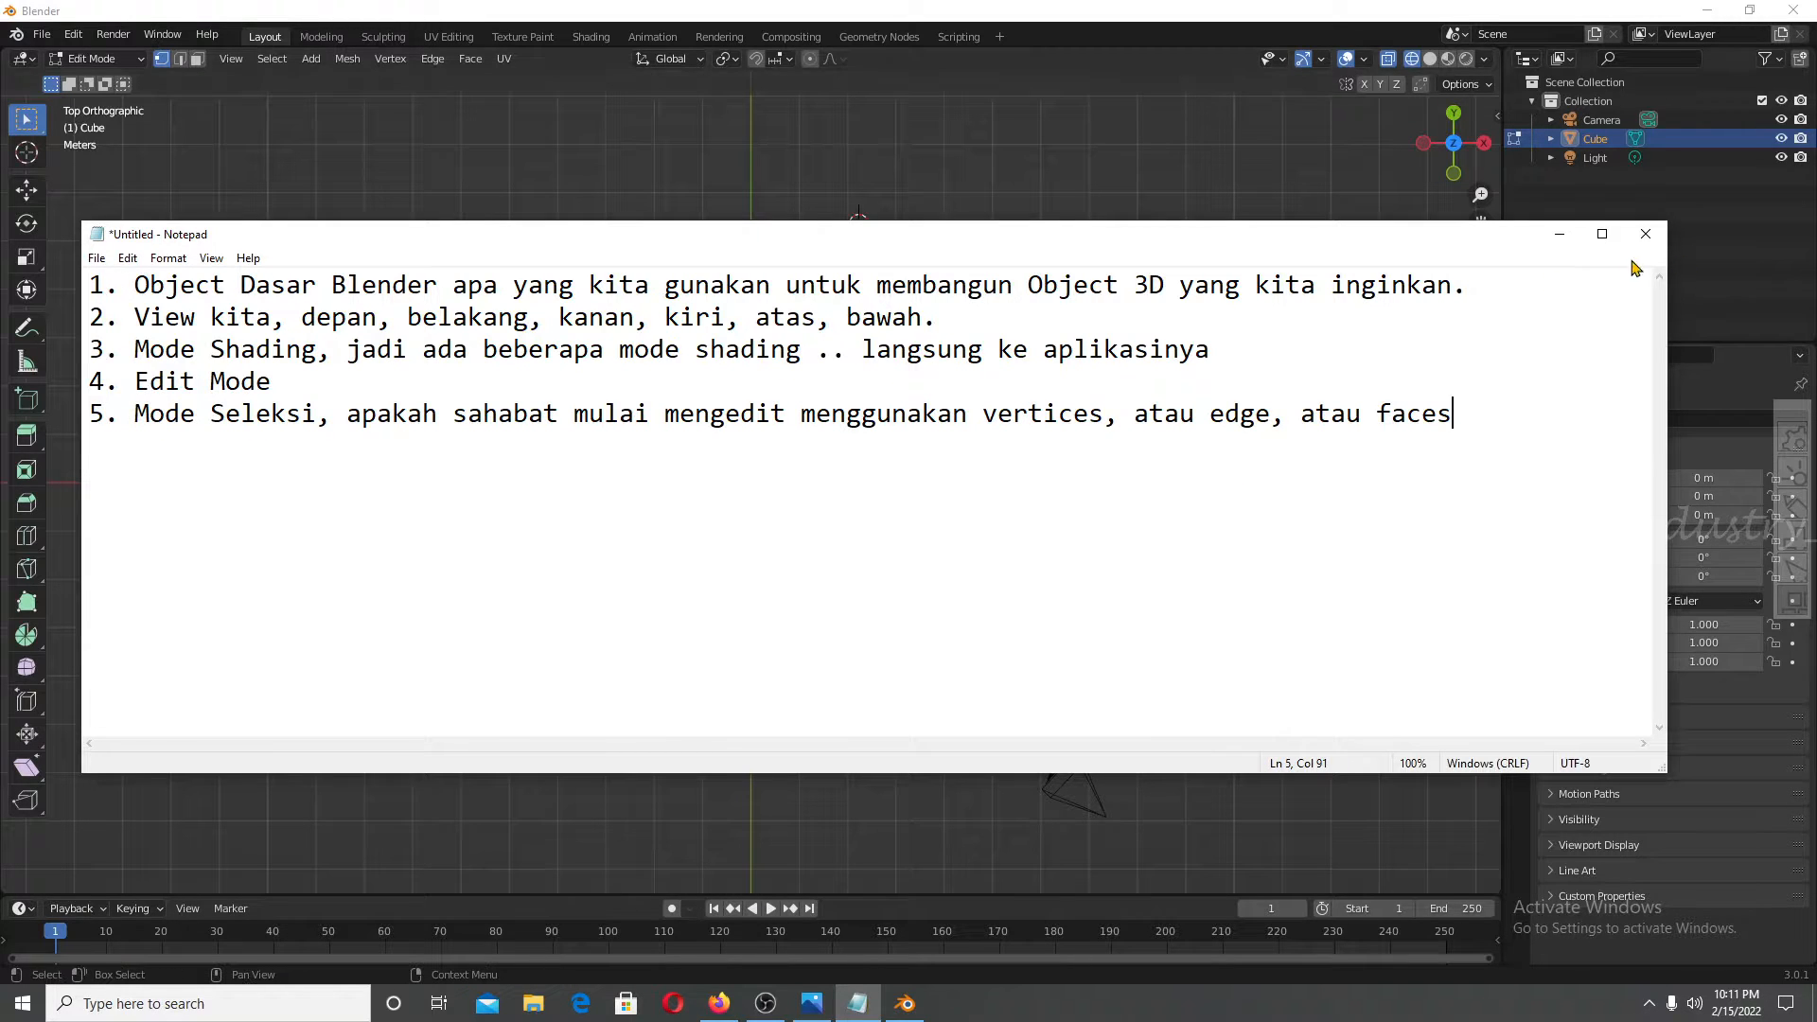
pyautogui.click(1560, 234)
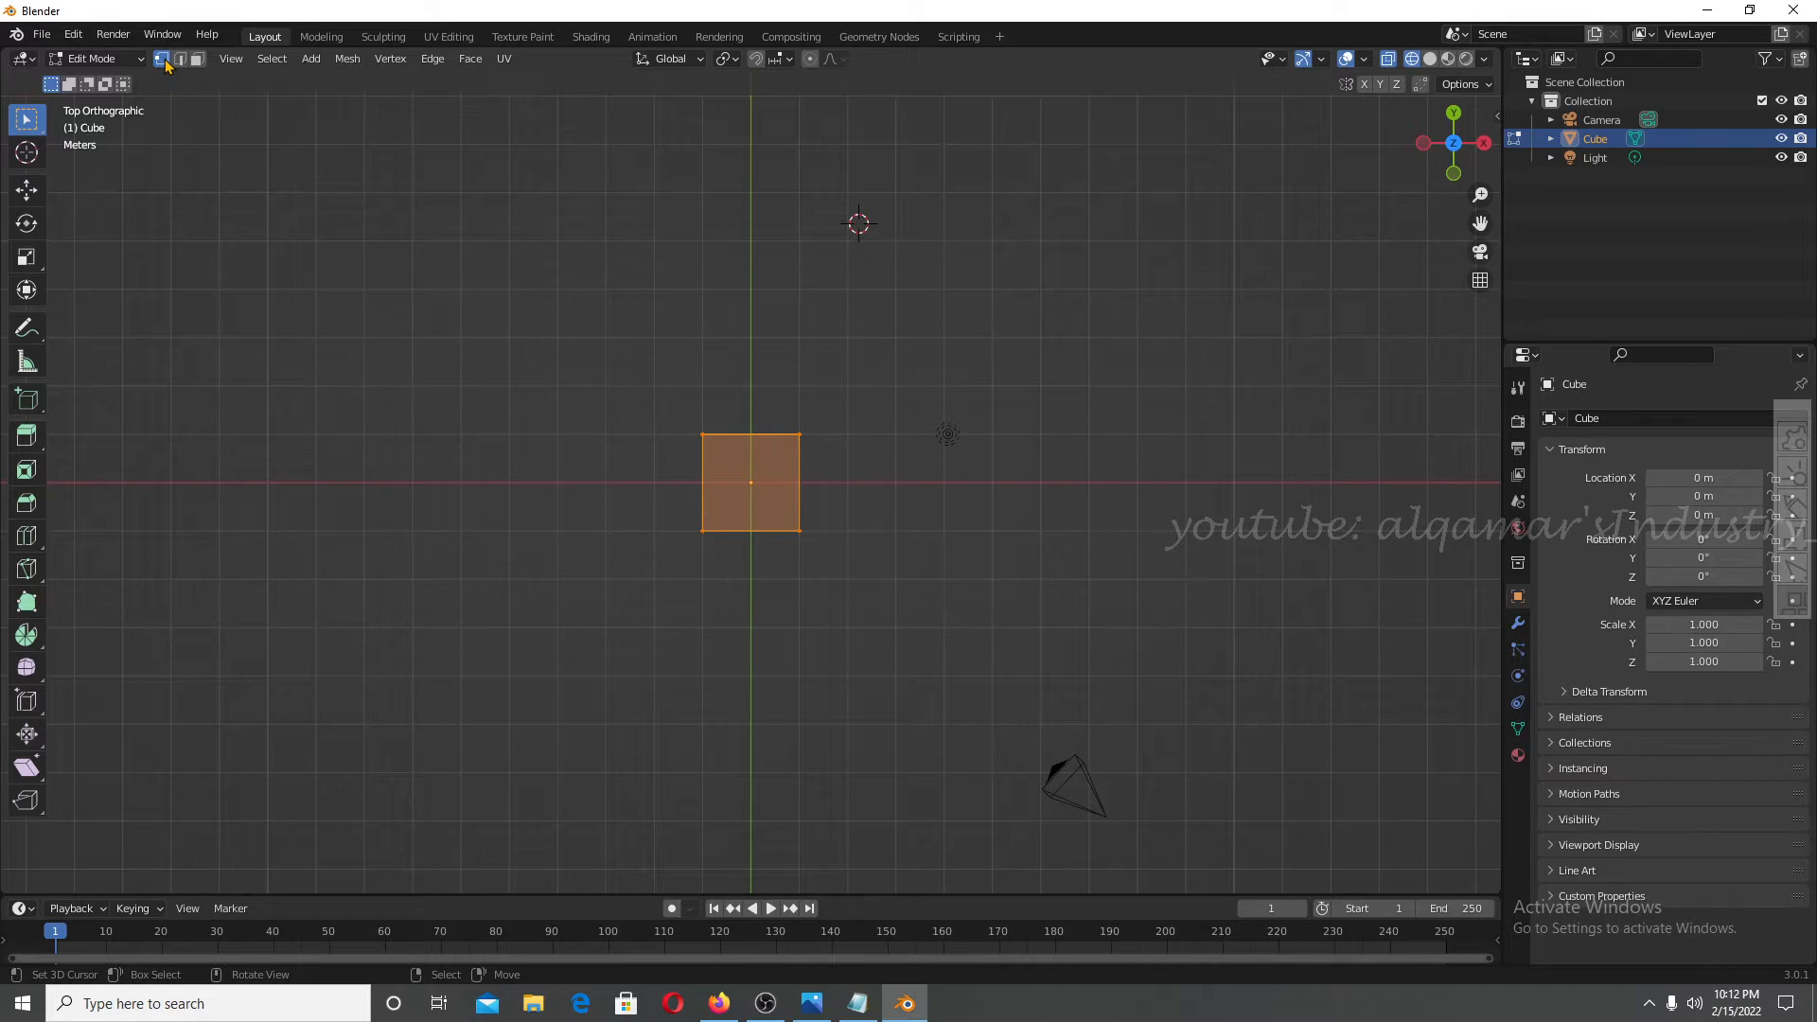
# Select the cube's four corner vertices one after another in the top view.
pyautogui.click(701, 440)
pyautogui.click(707, 536)
pyautogui.click(797, 536)
pyautogui.click(794, 436)
# Switch to edge selection and select the cube's upper edge, followed by its right edge, in the top view.
pyautogui.click(180, 59)
pyautogui.click(747, 437)
pyautogui.click(799, 473)
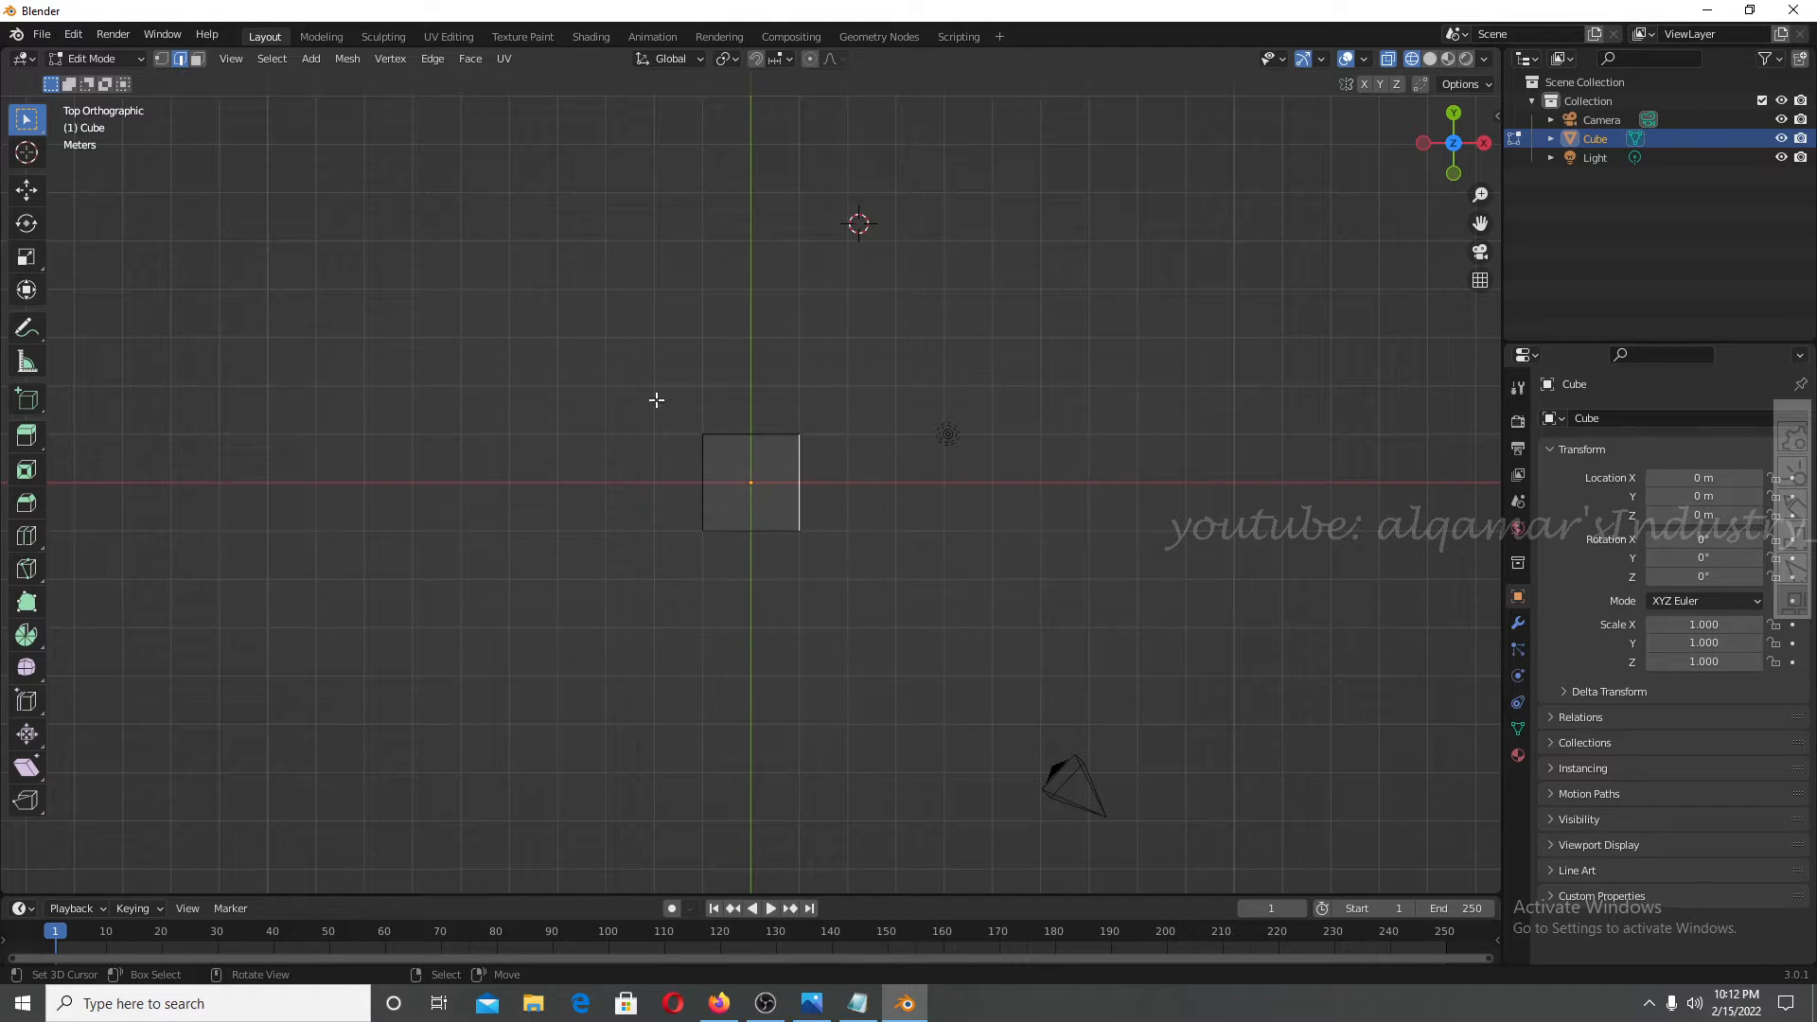
# Switch to face selection, select the cube's side face on the positive X side, and restore the top orthographic view.
pyautogui.click(201, 63)
pyautogui.moveTo(736, 429); pyautogui.dragTo(653, 339, button='middle')
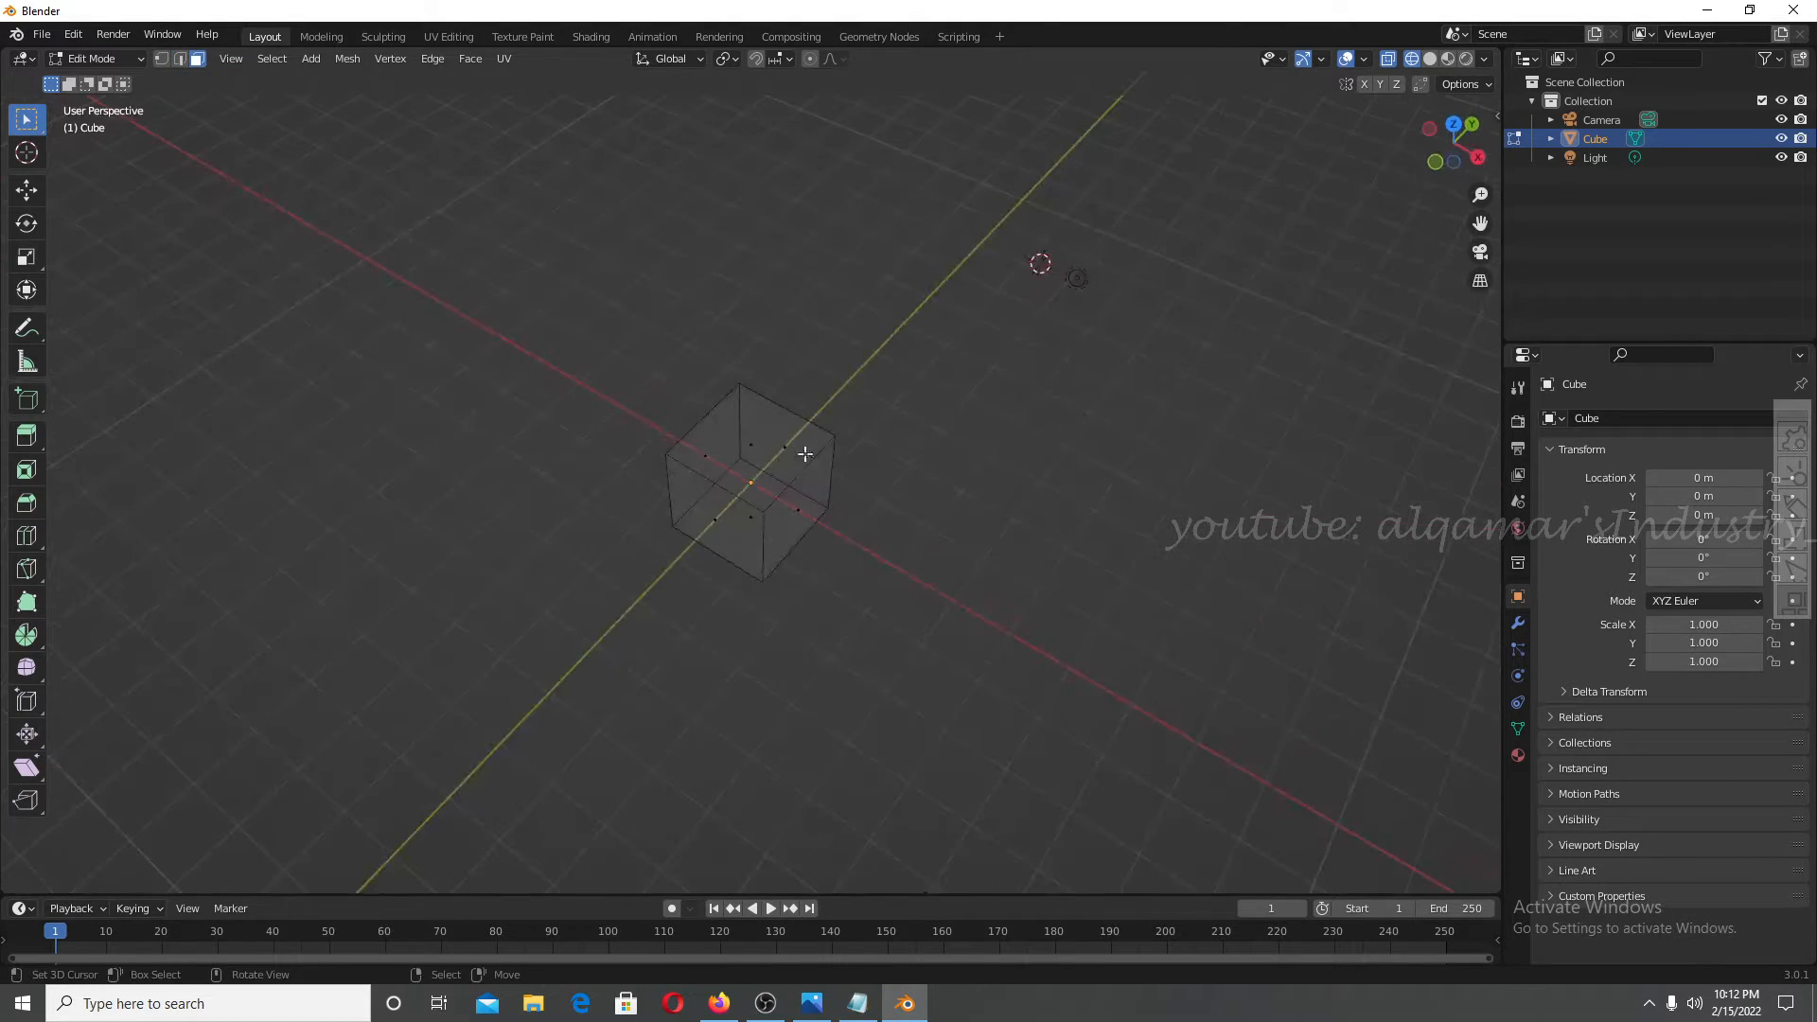
pyautogui.rightClick(827, 513)
pyautogui.press('KP_7')
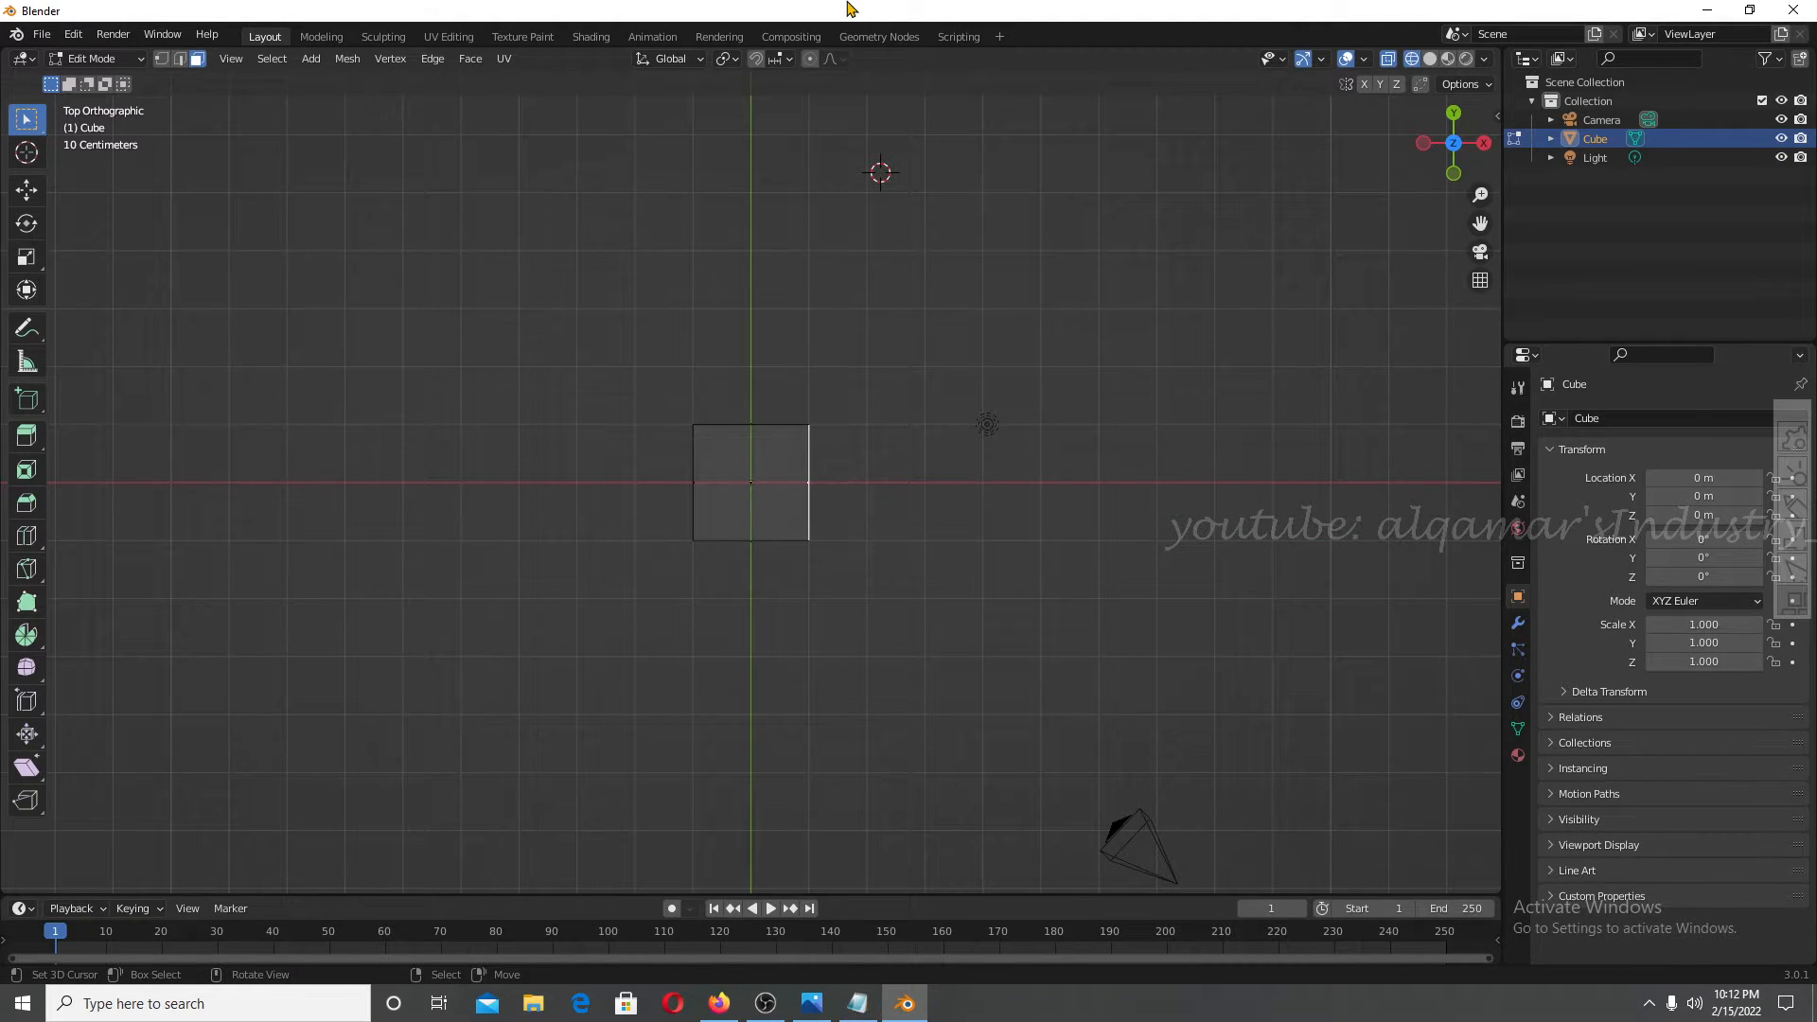
# Add a sixth Notepad planning note reading "6. Toogle X Ray nya." on a new line, and return to Blender.
pyautogui.click(870, 1013)
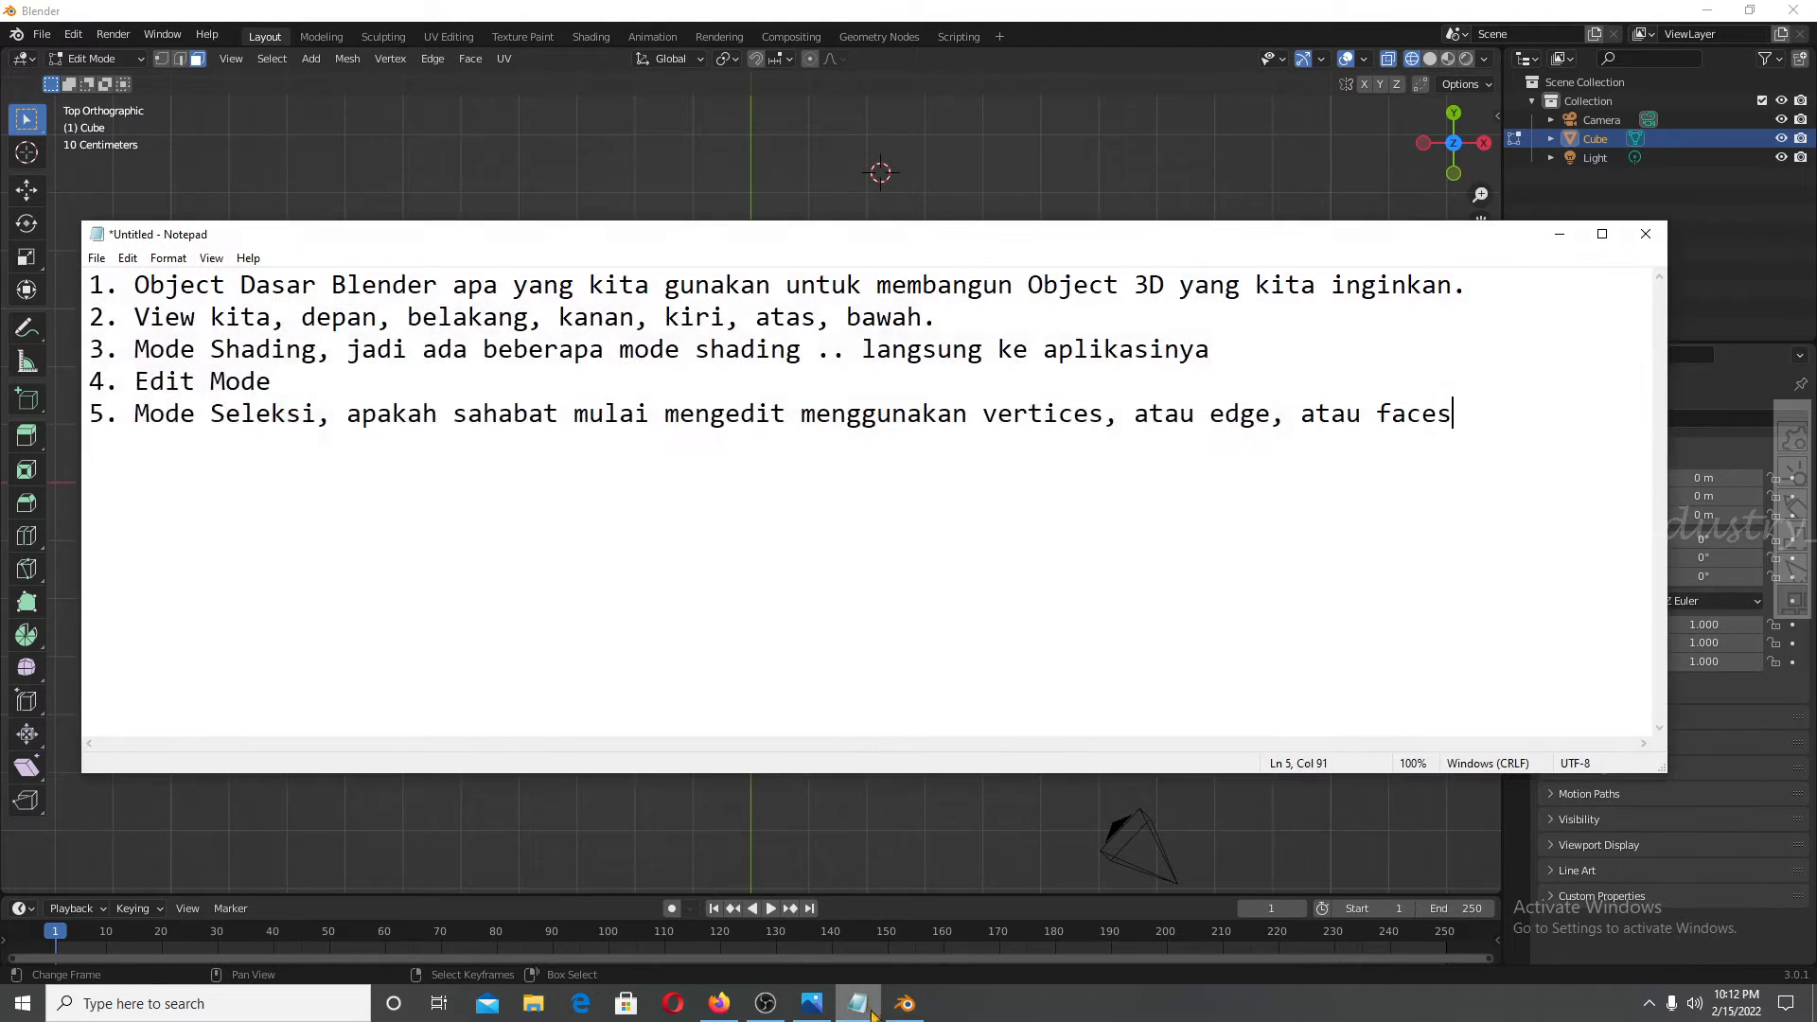
pyautogui.press('Return')
pyautogui.write('6.')
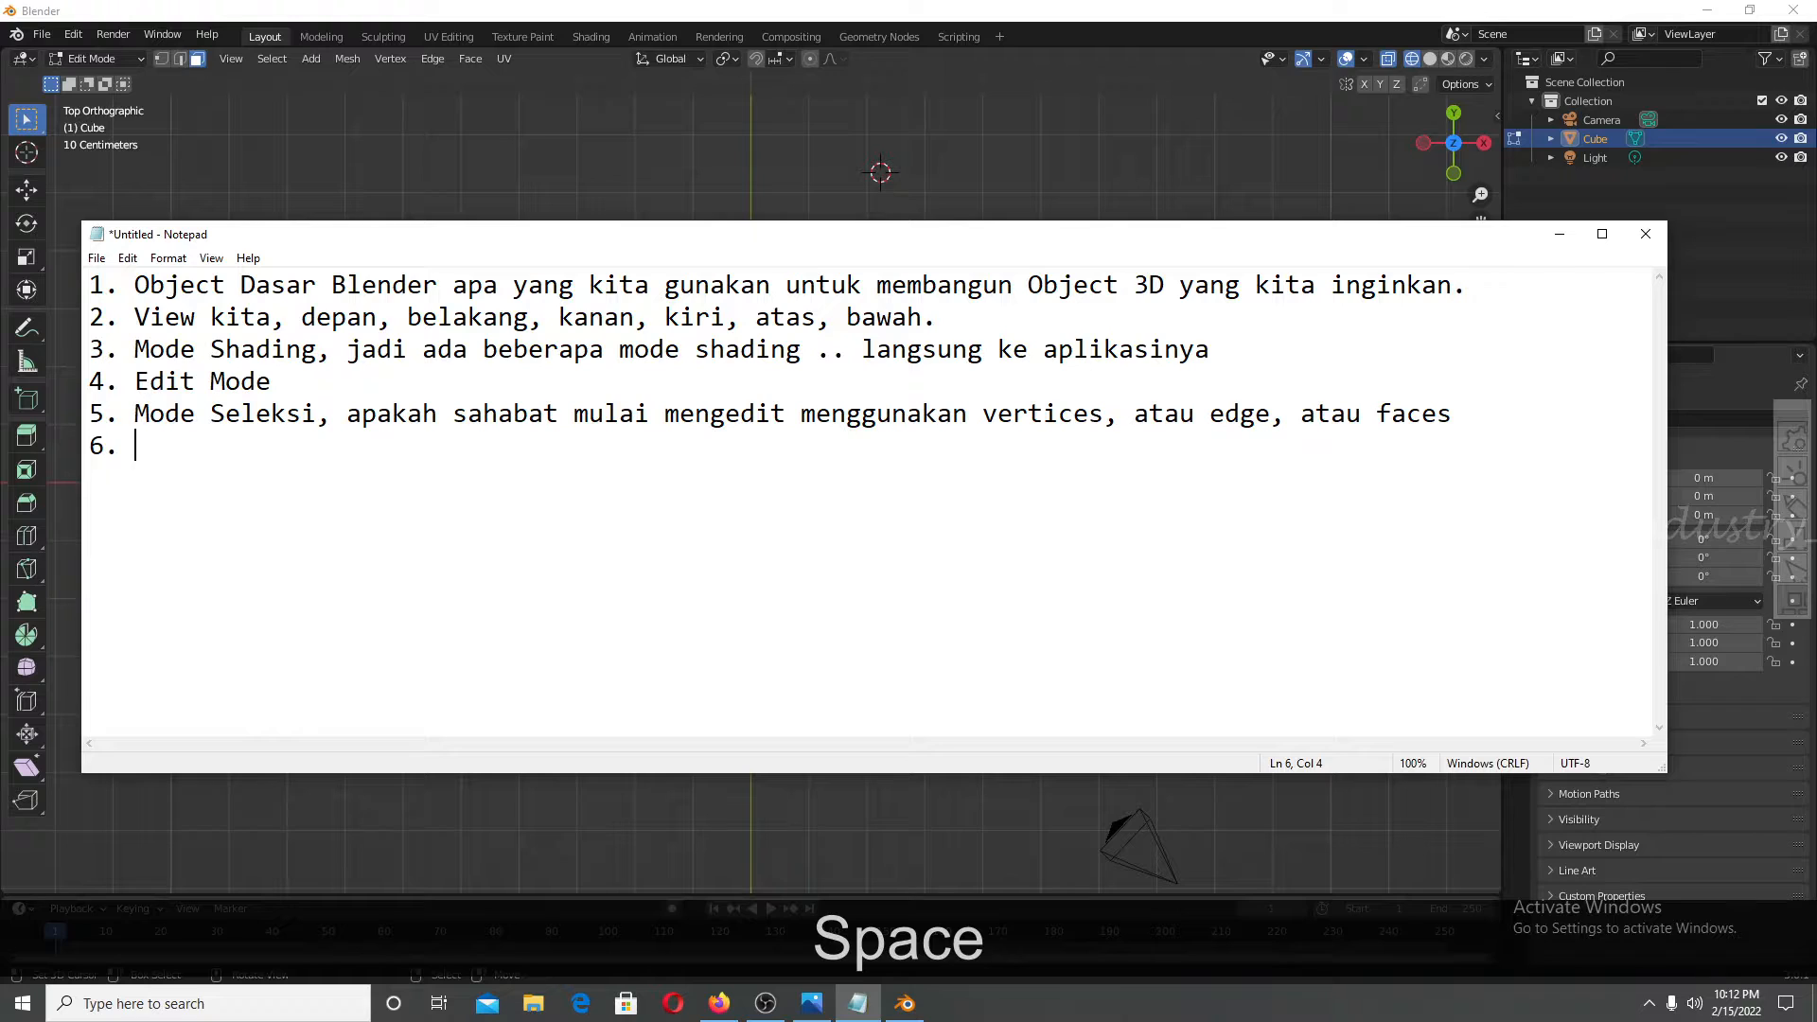
pyautogui.write(' To')
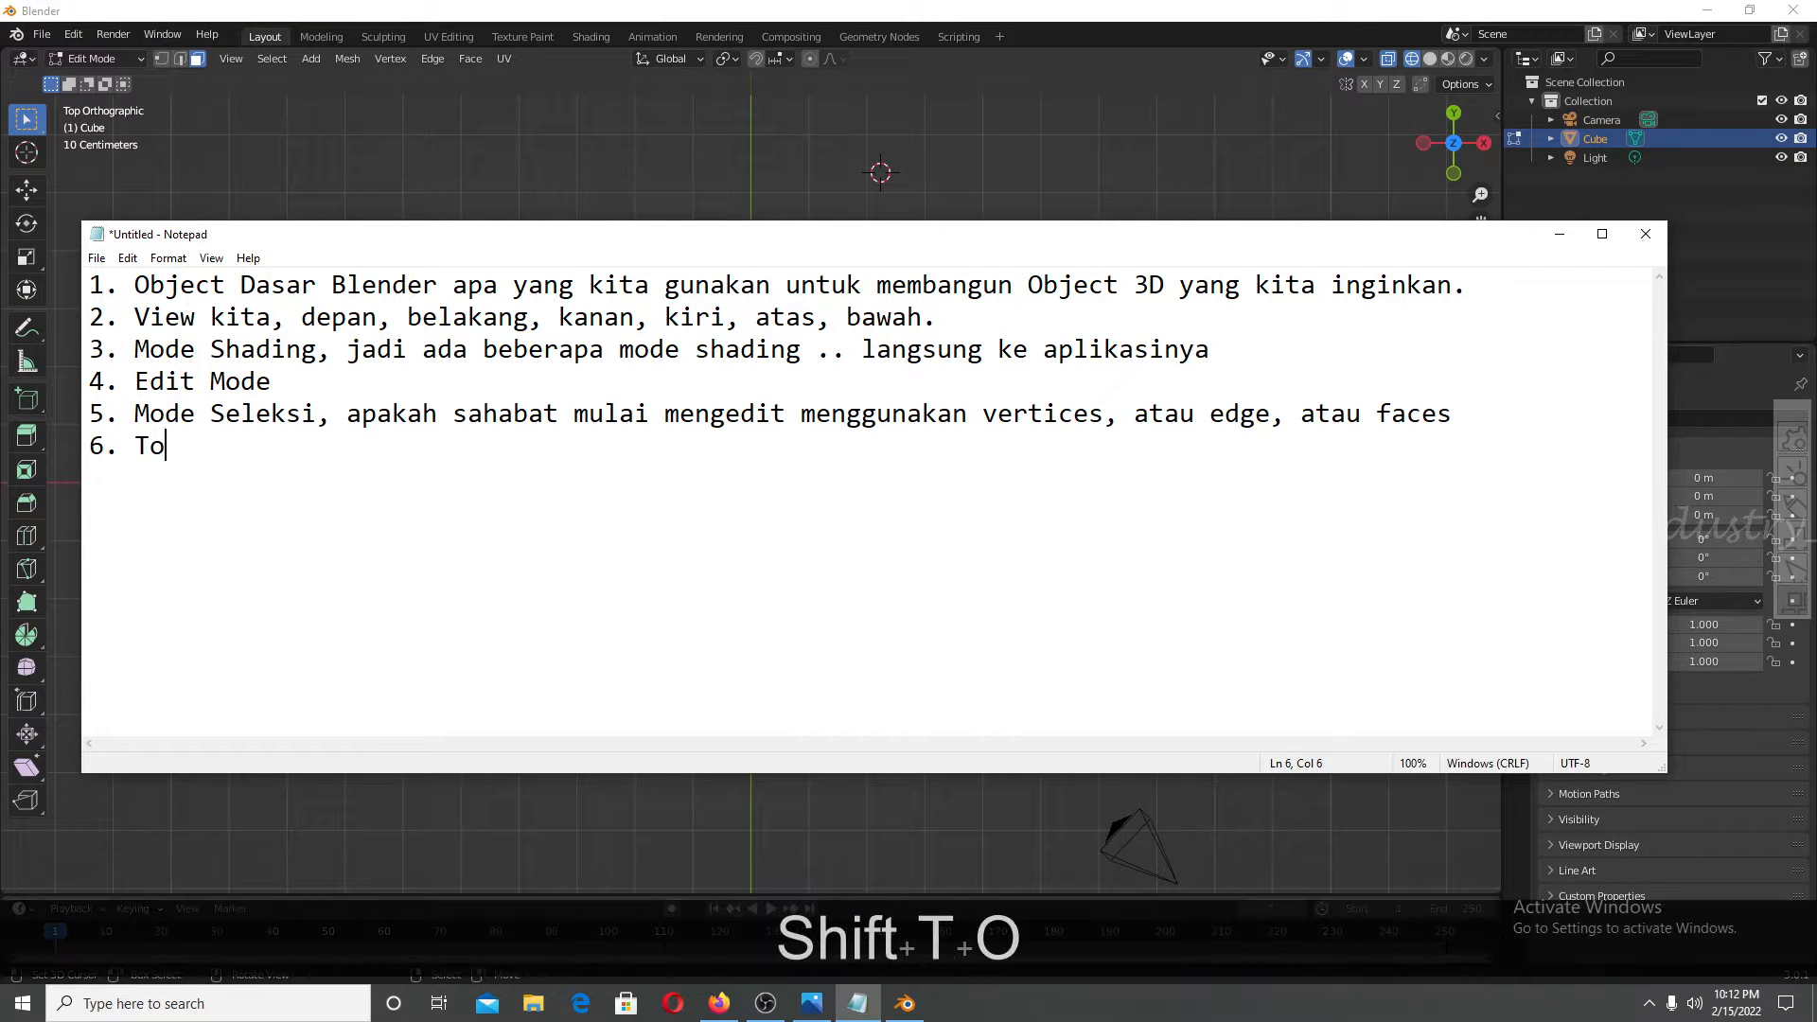
pyautogui.write('ogle X')
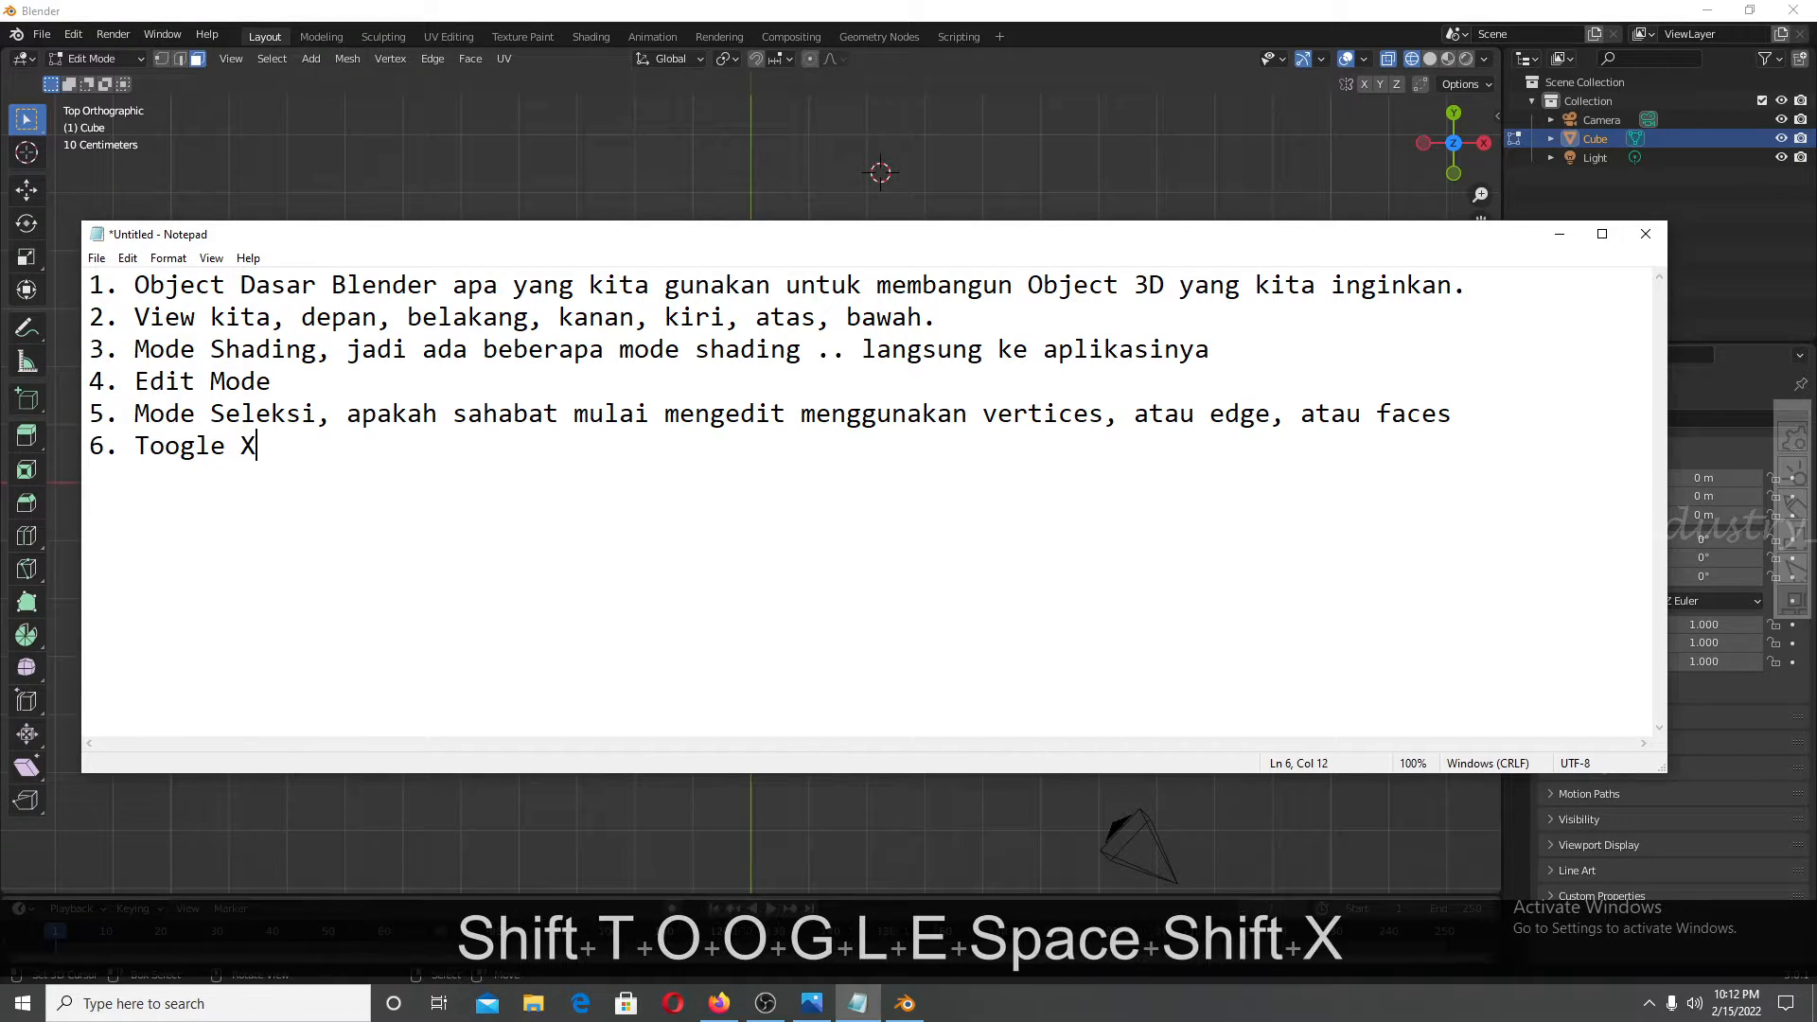
pyautogui.write(' Ray nya.')
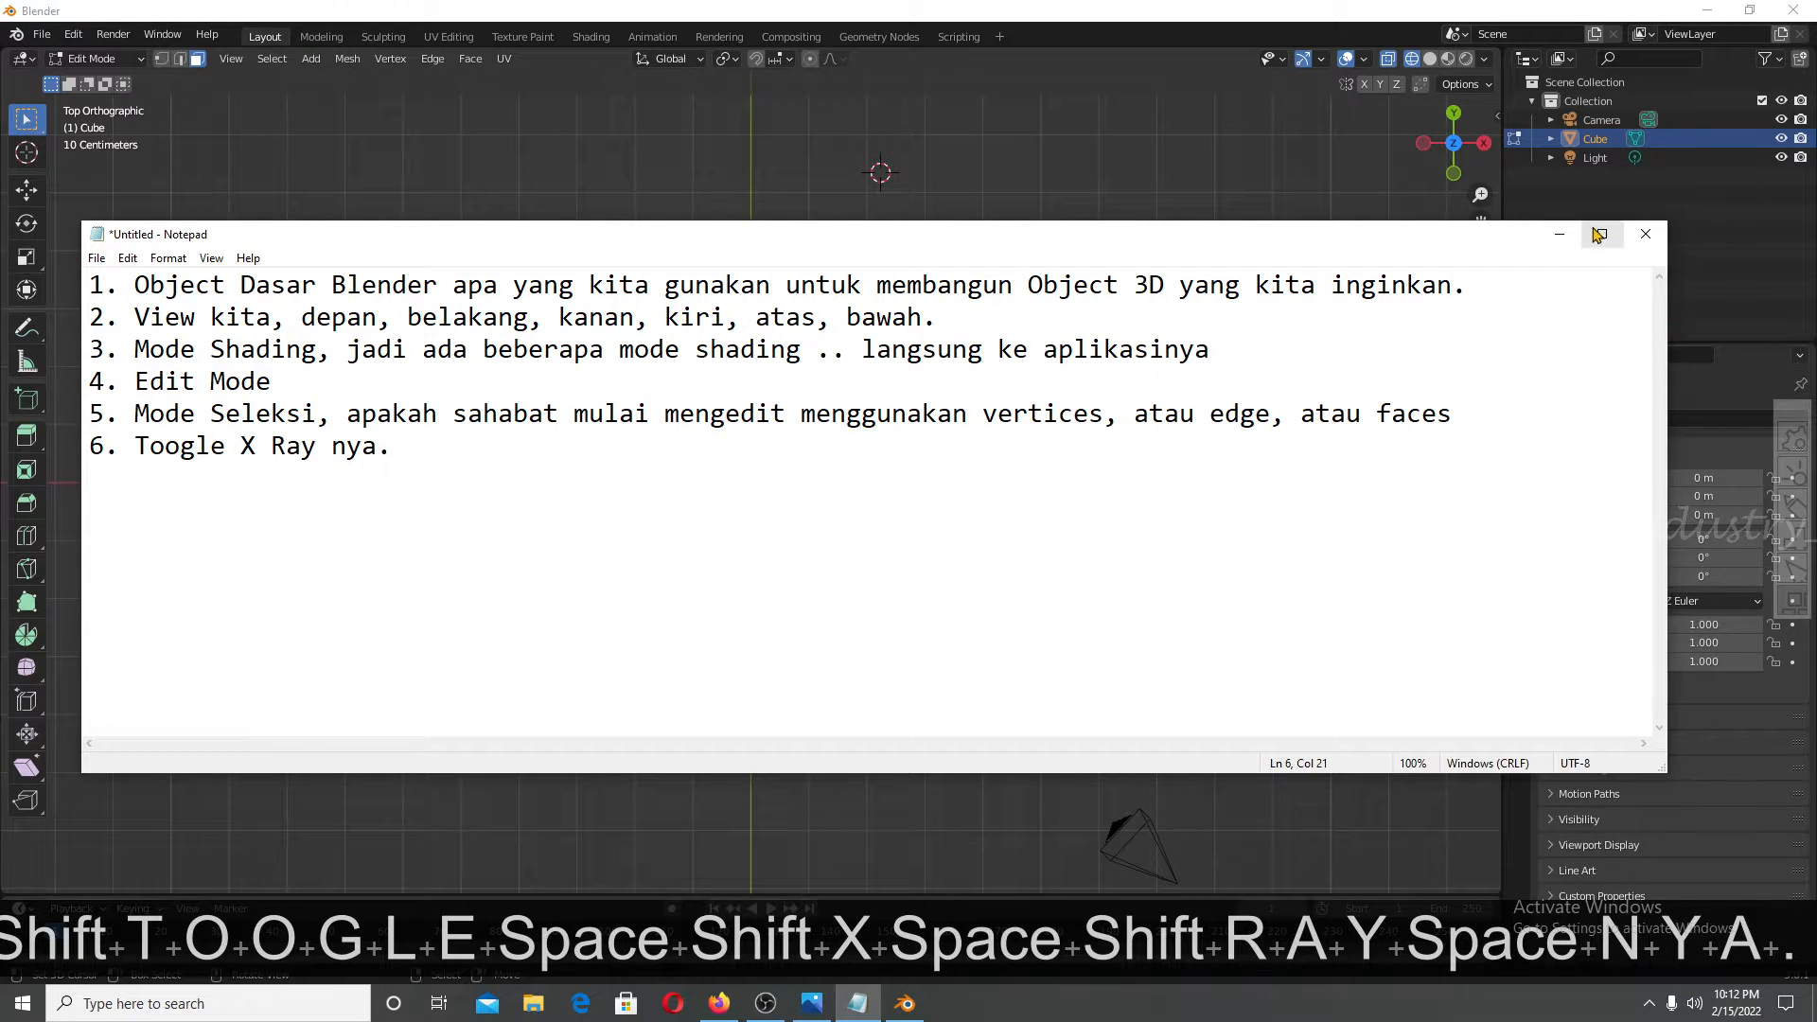
pyautogui.click(1559, 234)
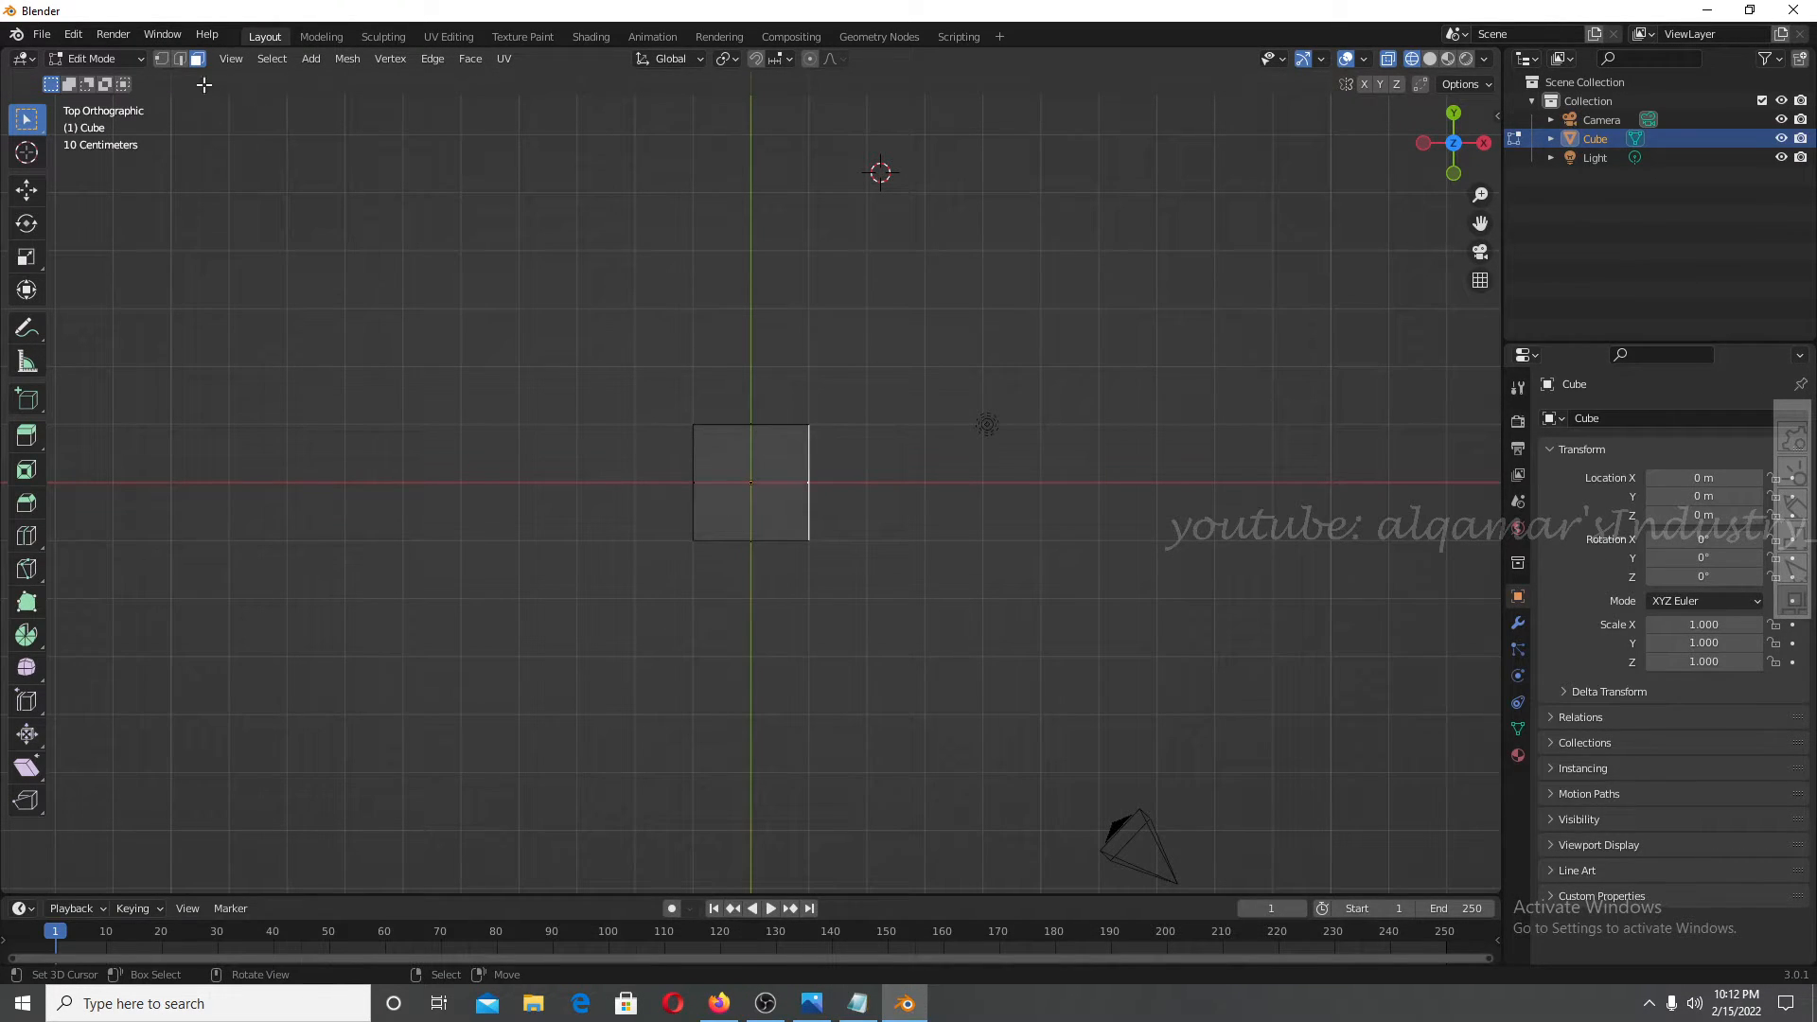
# Switch to vertex selection and select all four vertices of the cube's positive X side face together.
pyautogui.click(163, 59)
pyautogui.scroll(3, 757, 458)
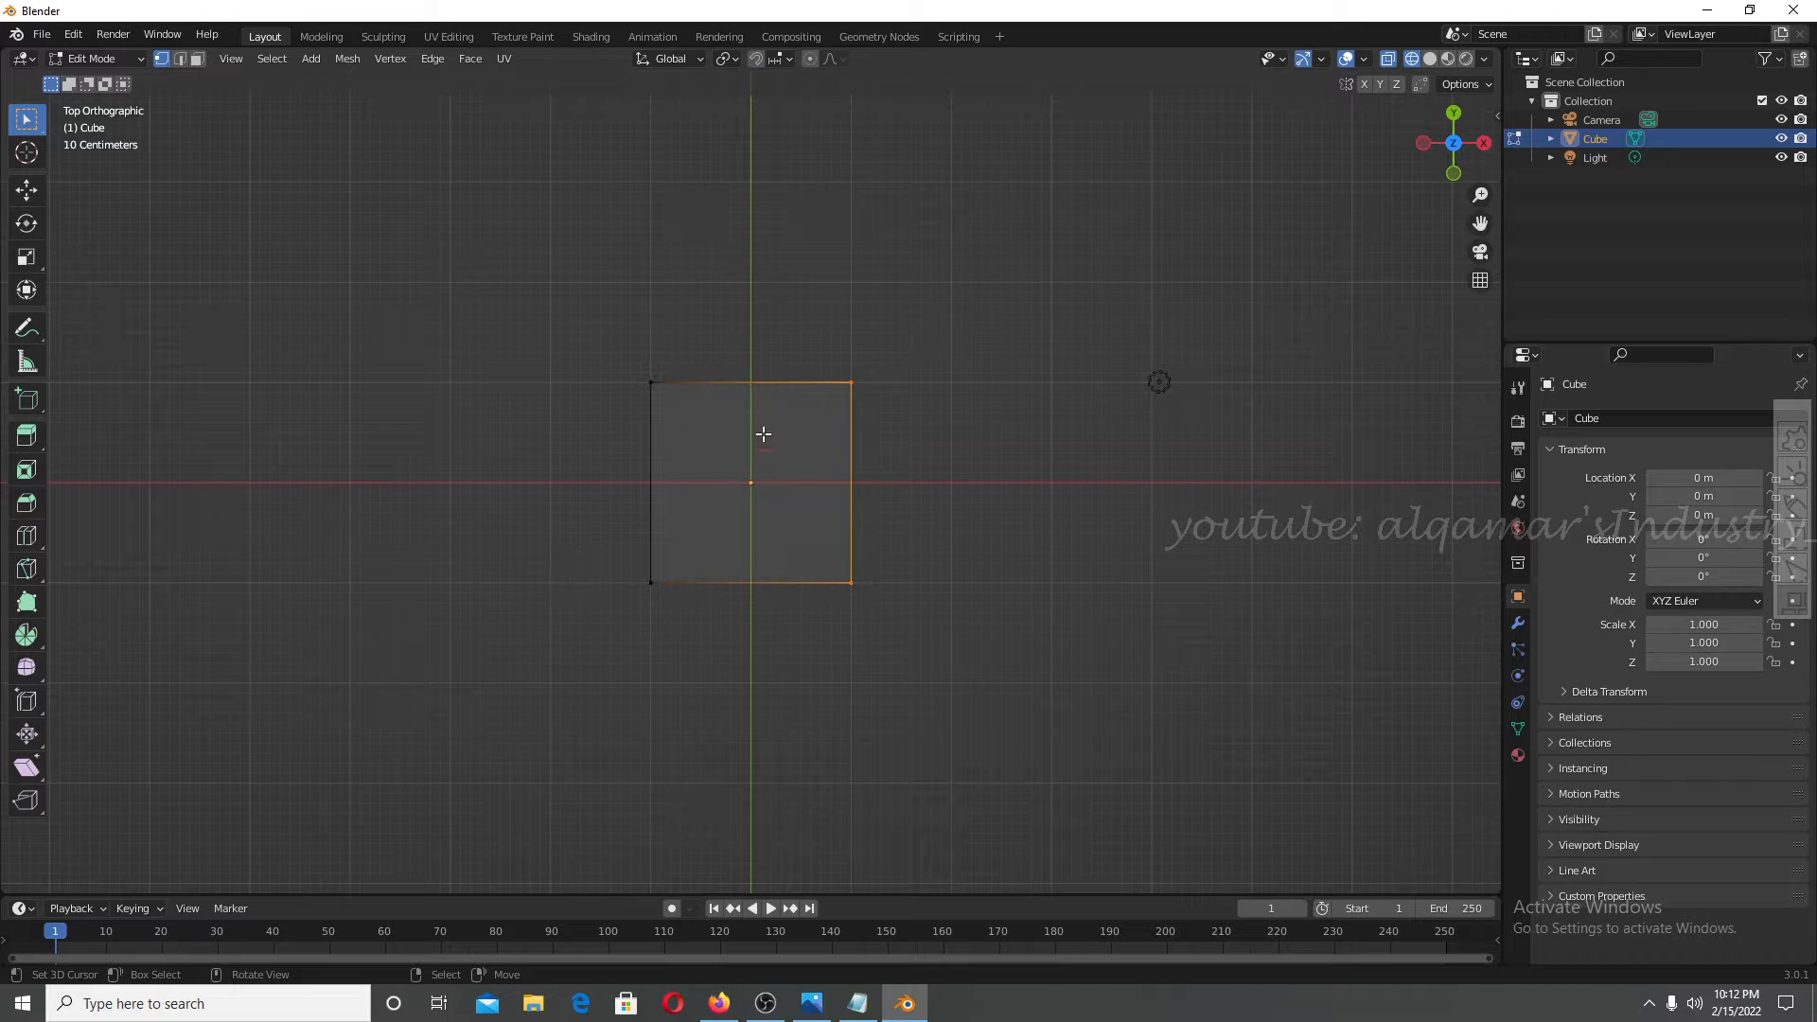
pyautogui.moveTo(770, 430); pyautogui.dragTo(758, 514, button='middle')
pyautogui.click(755, 523)
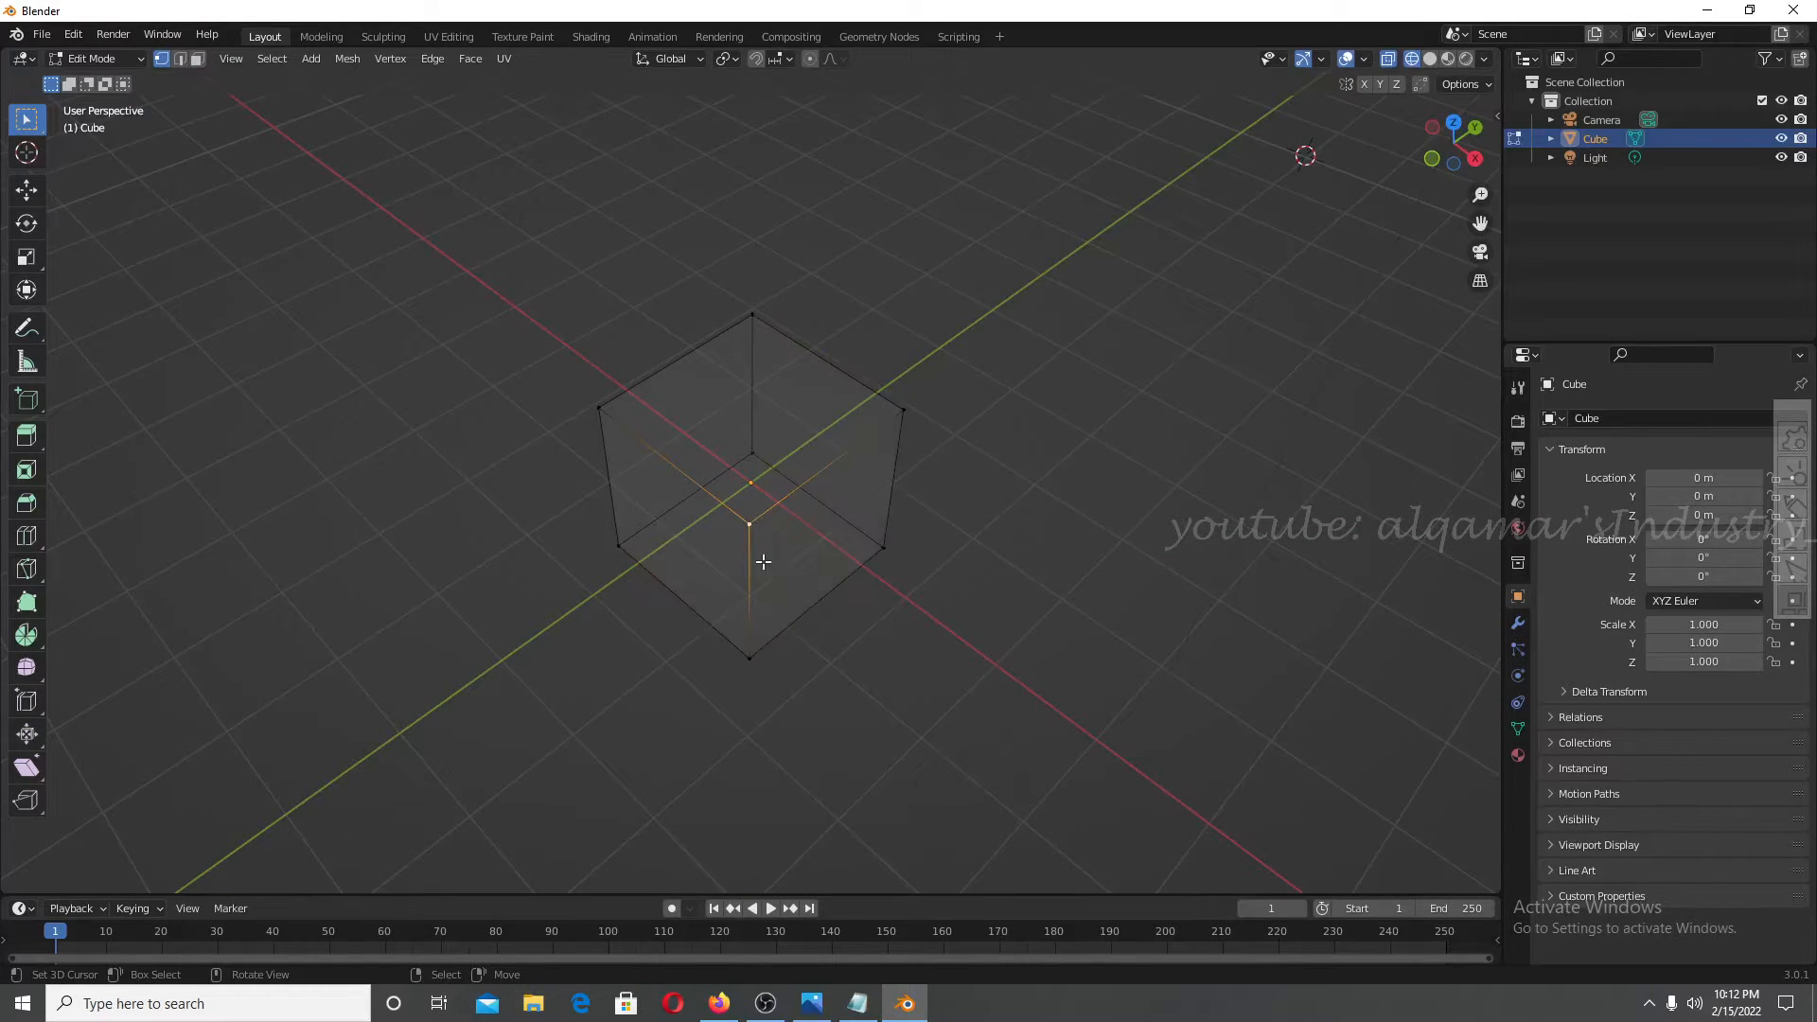
pyautogui.keyDown('shift'); pyautogui.click(755, 651); pyautogui.keyUp('shift')
pyautogui.keyDown('shift'); pyautogui.click(890, 556); pyautogui.keyUp('shift')
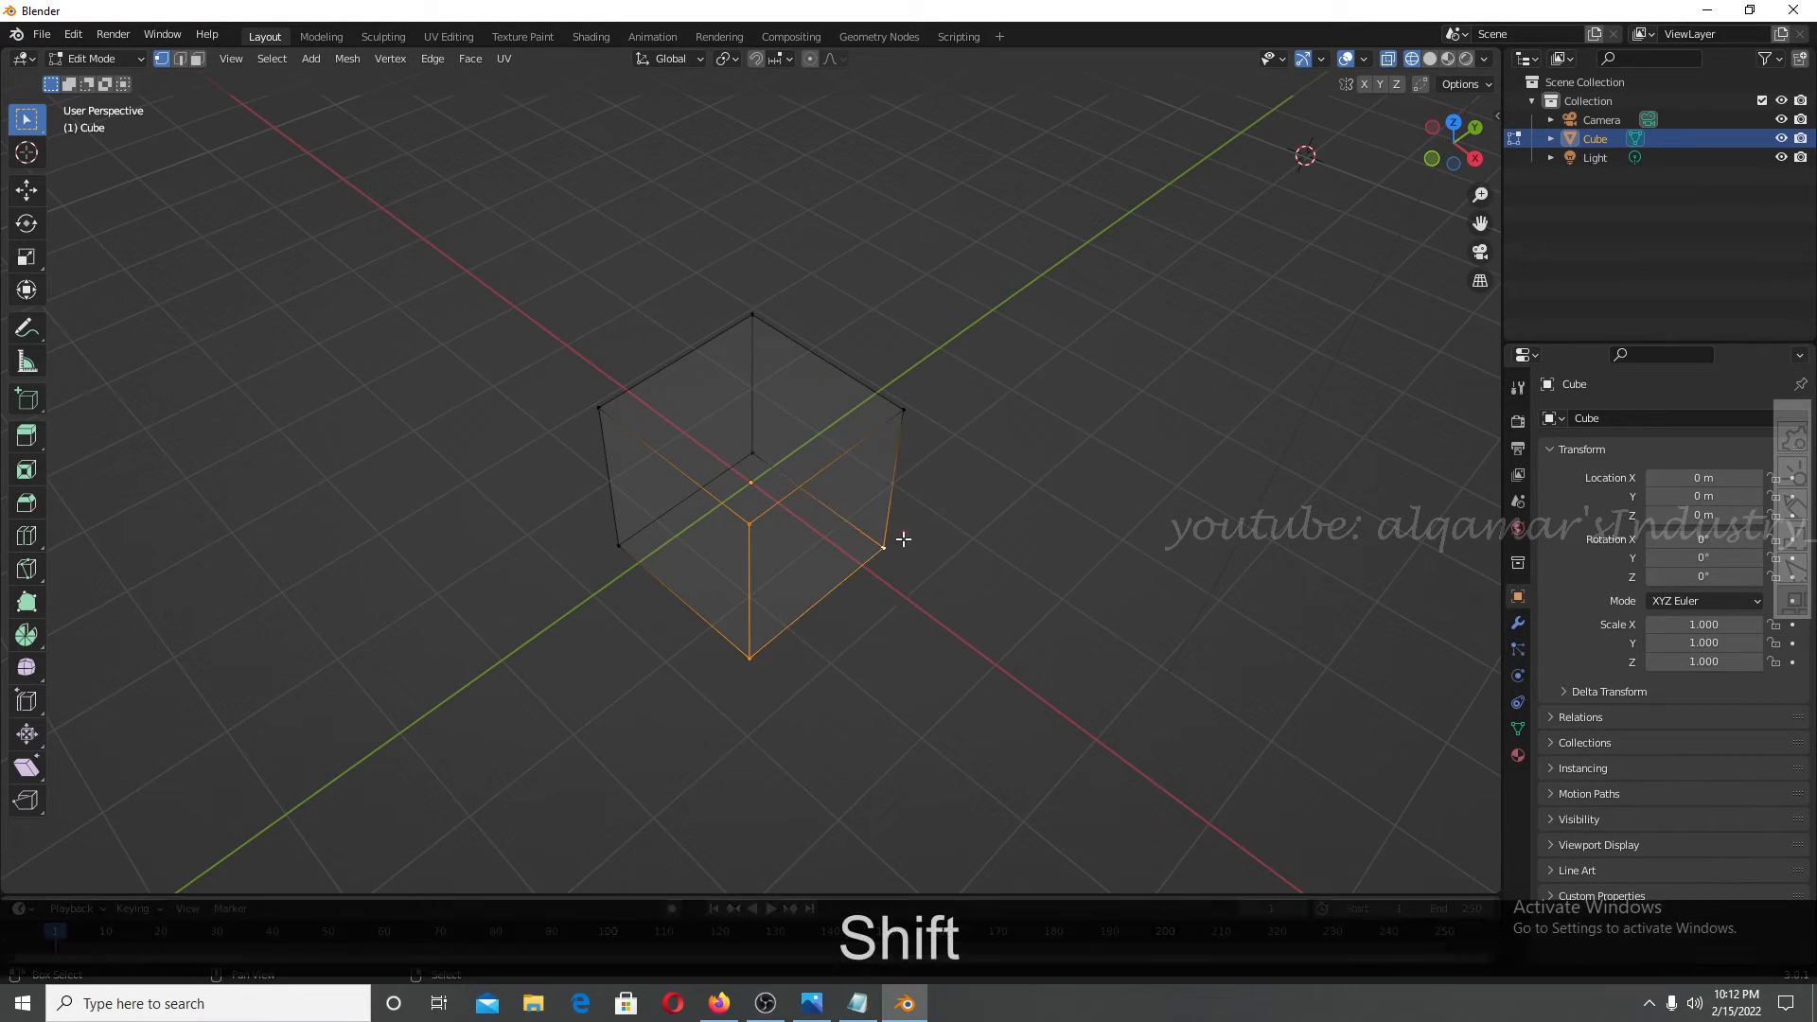
pyautogui.keyDown('shift'); pyautogui.click(899, 424); pyautogui.keyUp('shift')
pyautogui.moveTo(988, 642); pyautogui.dragTo(1006, 572, button='middle')
pyautogui.moveTo(962, 459)
pyautogui.mouseDown(button='middle')
pyautogui.moveTo(860, 458)
pyautogui.moveTo(988, 478)
pyautogui.mouseUp(button='middle')
pyautogui.scroll(3, 988, 479)
pyautogui.scroll(-3, 993, 482)
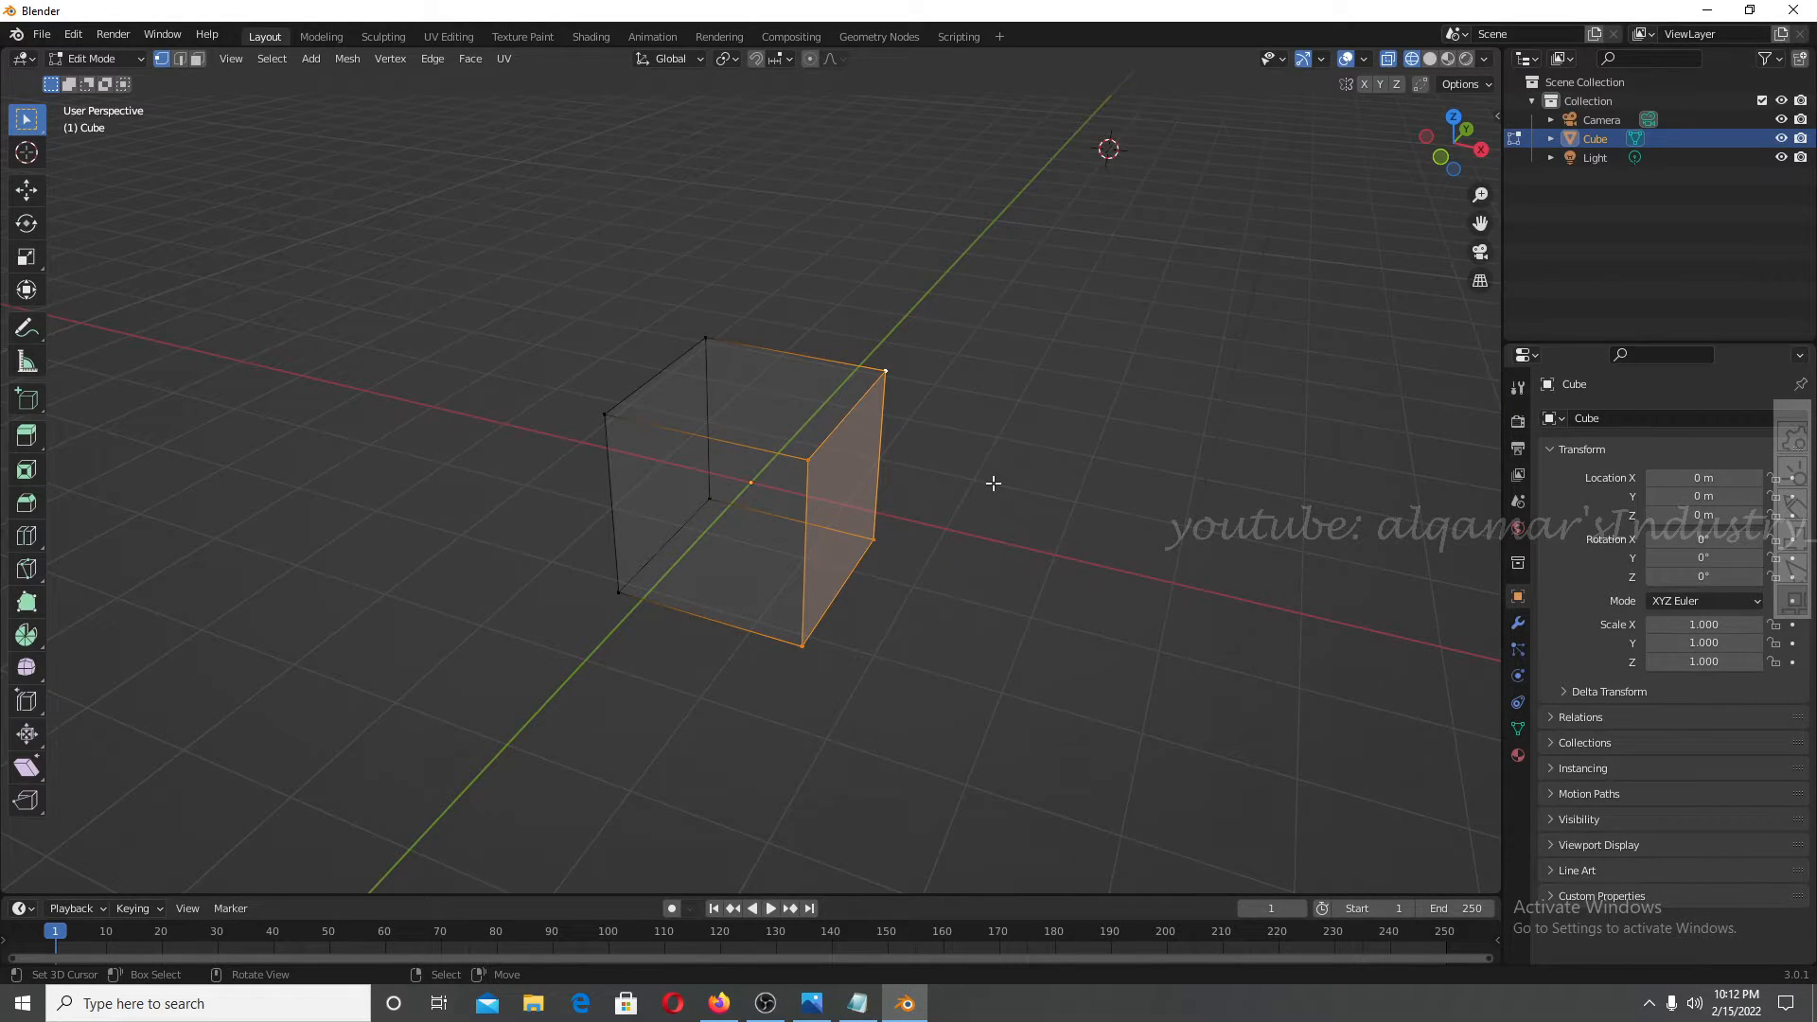
pyautogui.moveTo(993, 483); pyautogui.dragTo(956, 474, button='middle')
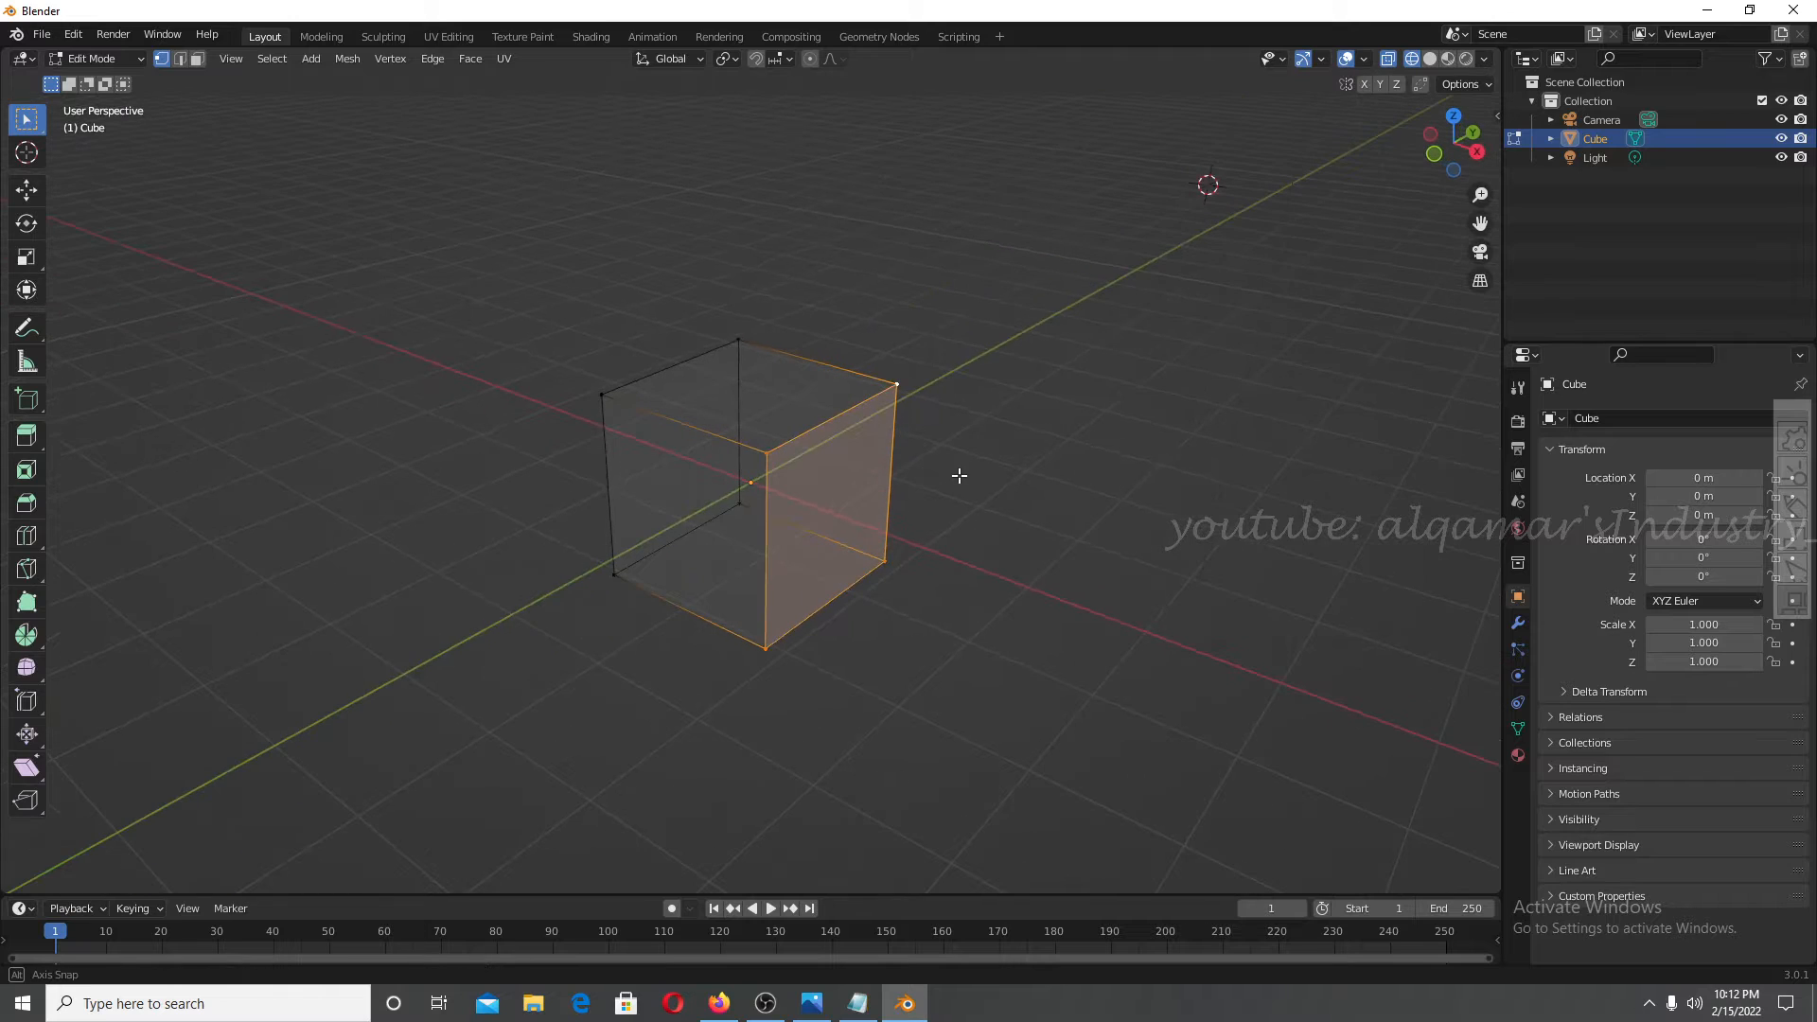
# Select the positive X face's vertices one at a time, ending on the upper rear corner, and restore the top orthographic view.
pyautogui.click(904, 393)
pyautogui.click(907, 560)
pyautogui.click(766, 633)
pyautogui.click(758, 474)
pyautogui.click(895, 405)
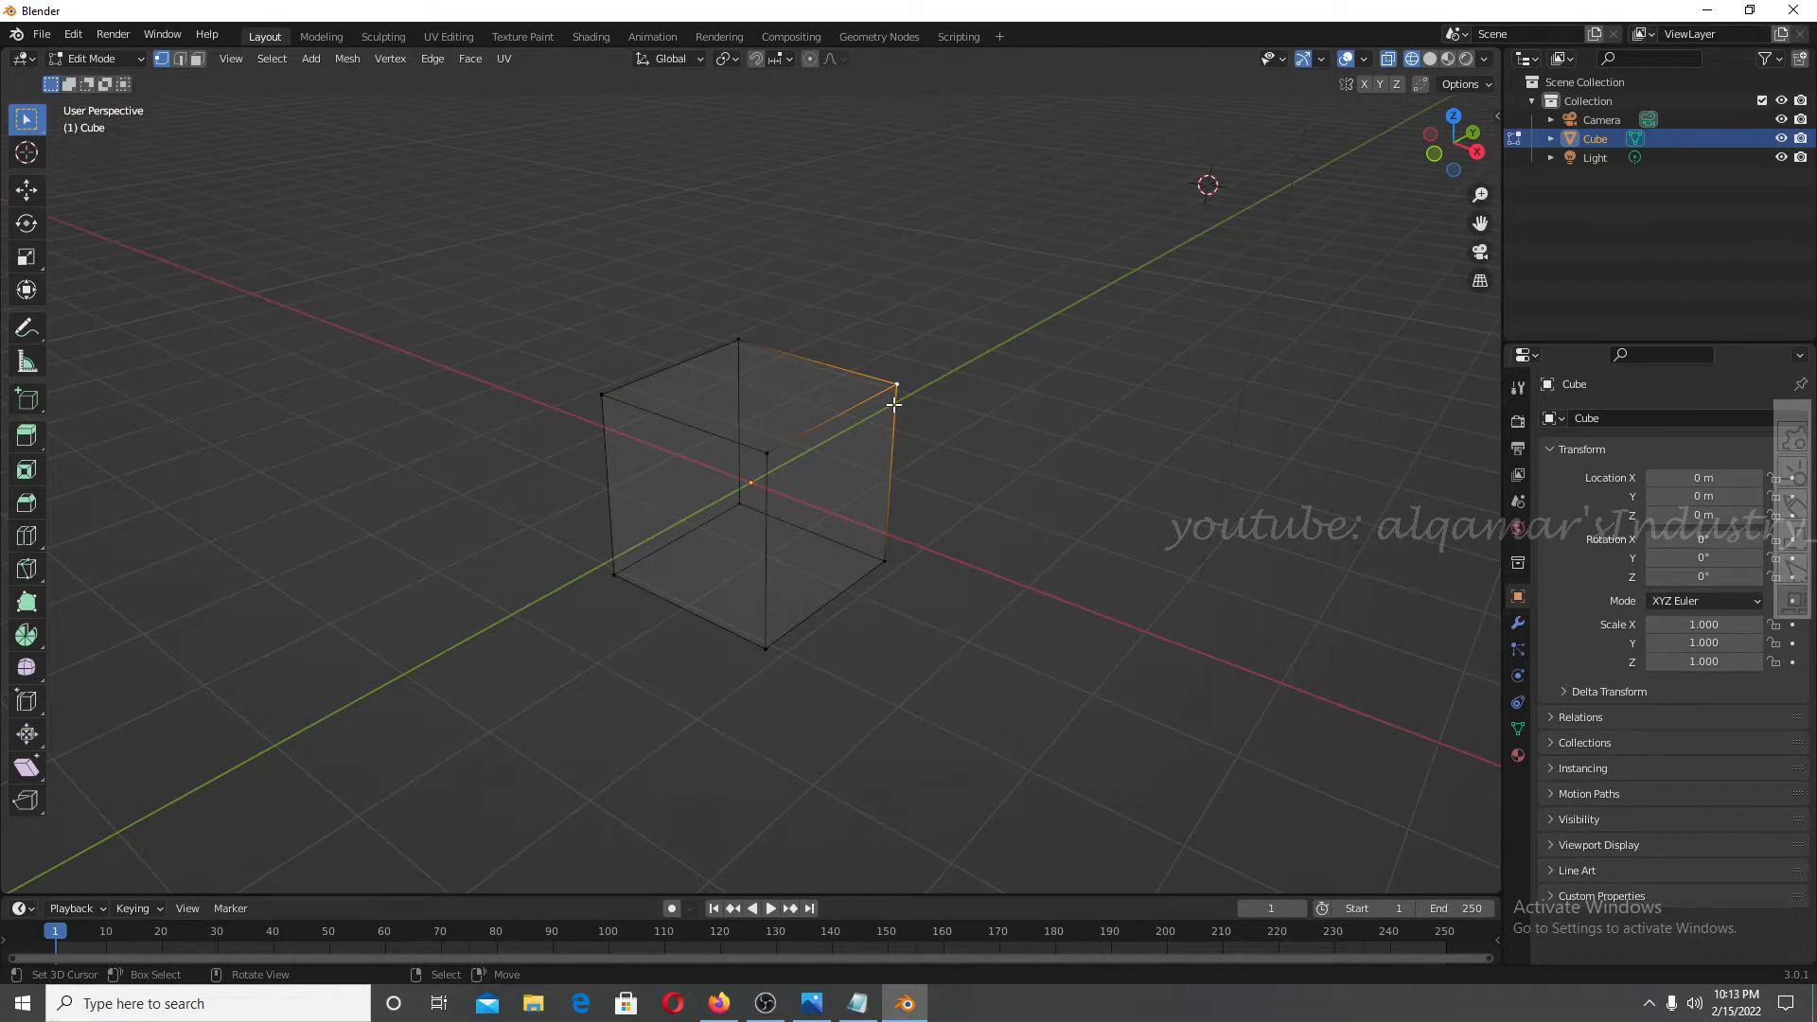
pyautogui.press('KP_7')
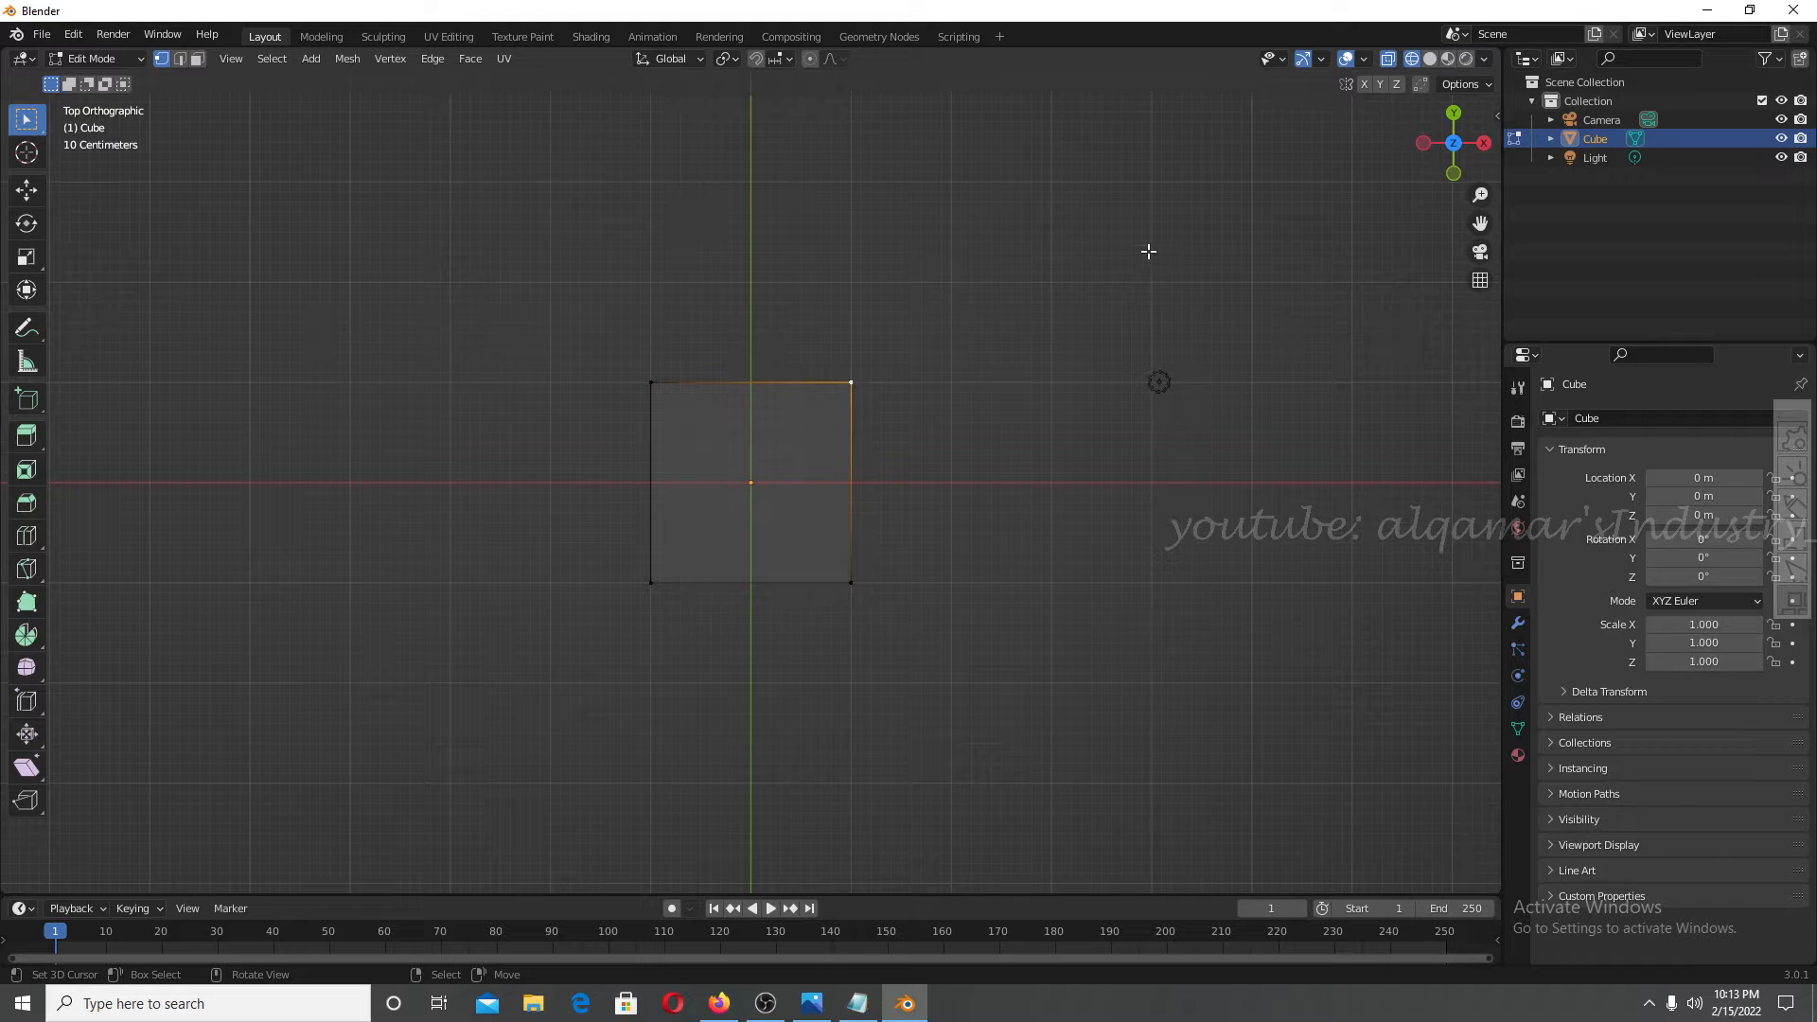
# Select the positive X face's other three vertices one at a time in perspective and return to the top orthographic view.
pyautogui.moveTo(863, 428); pyautogui.dragTo(896, 536, button='middle')
pyautogui.click(899, 579)
pyautogui.click(729, 642)
pyautogui.click(721, 489)
pyautogui.press('KP_7')
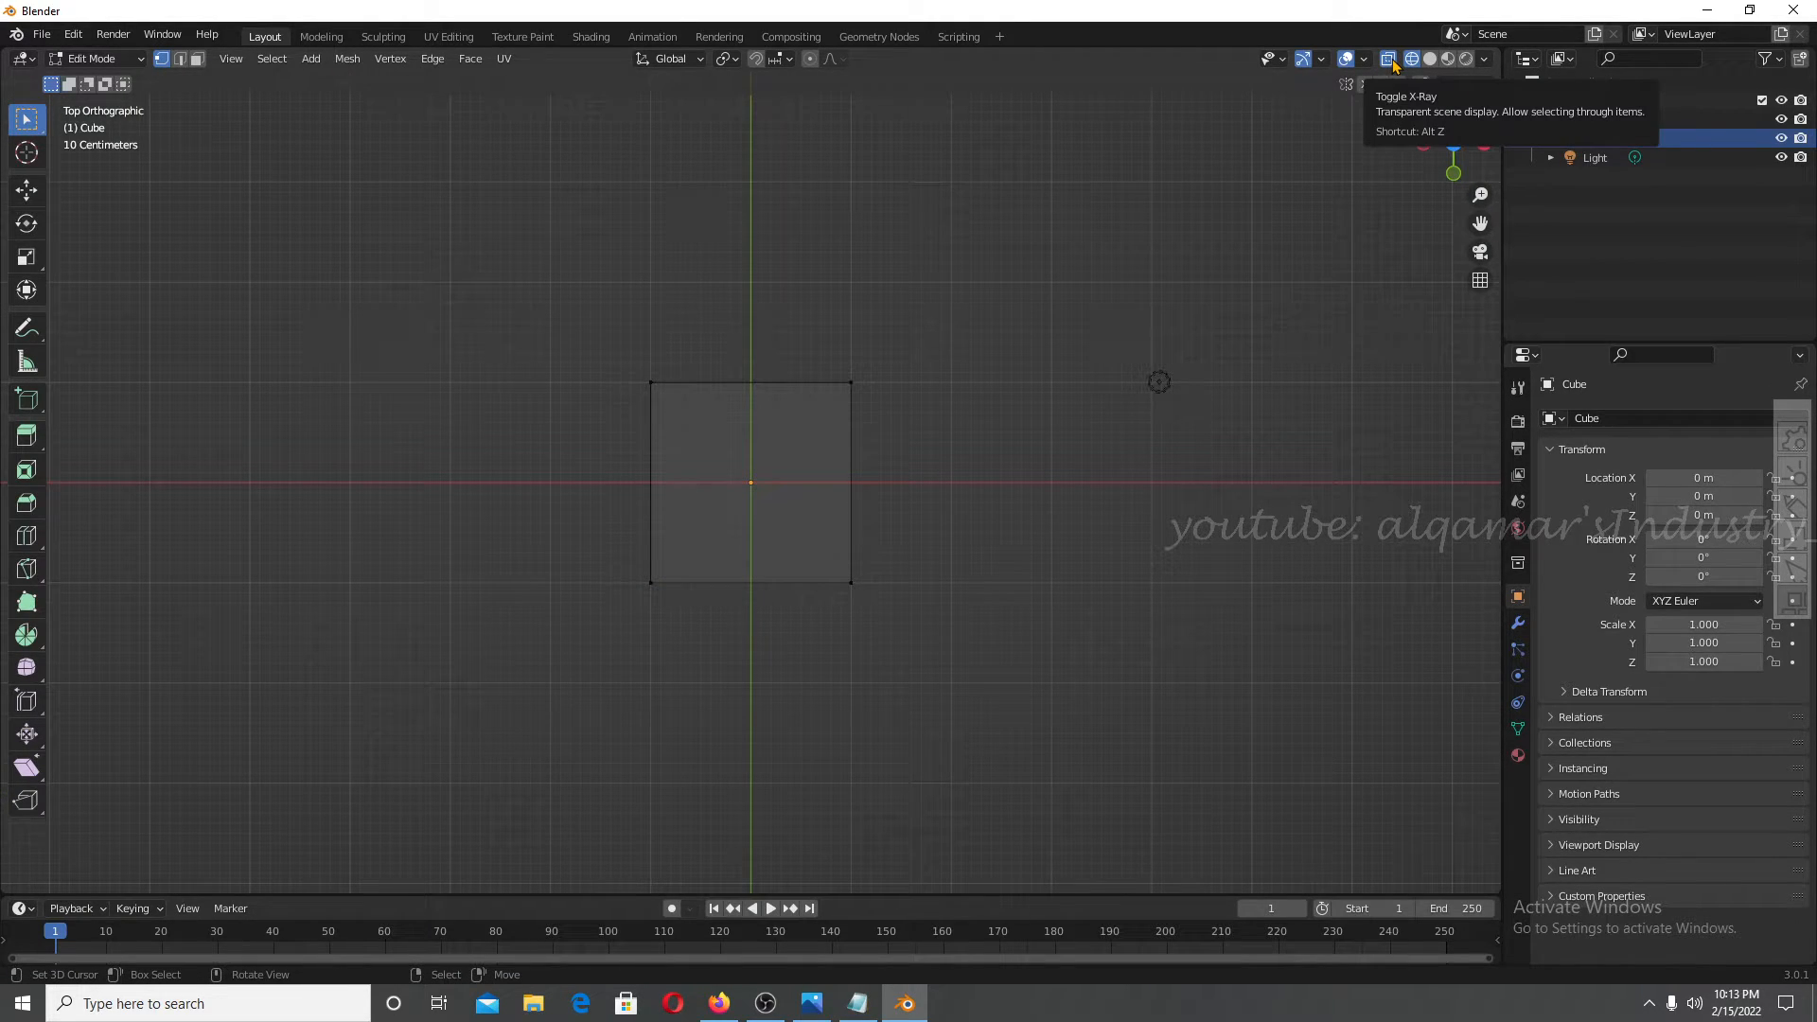
# With X-Ray turned off, box-select the cube's upper-right corner in the top view and inspect the selection in perspective.
pyautogui.click(1387, 63)
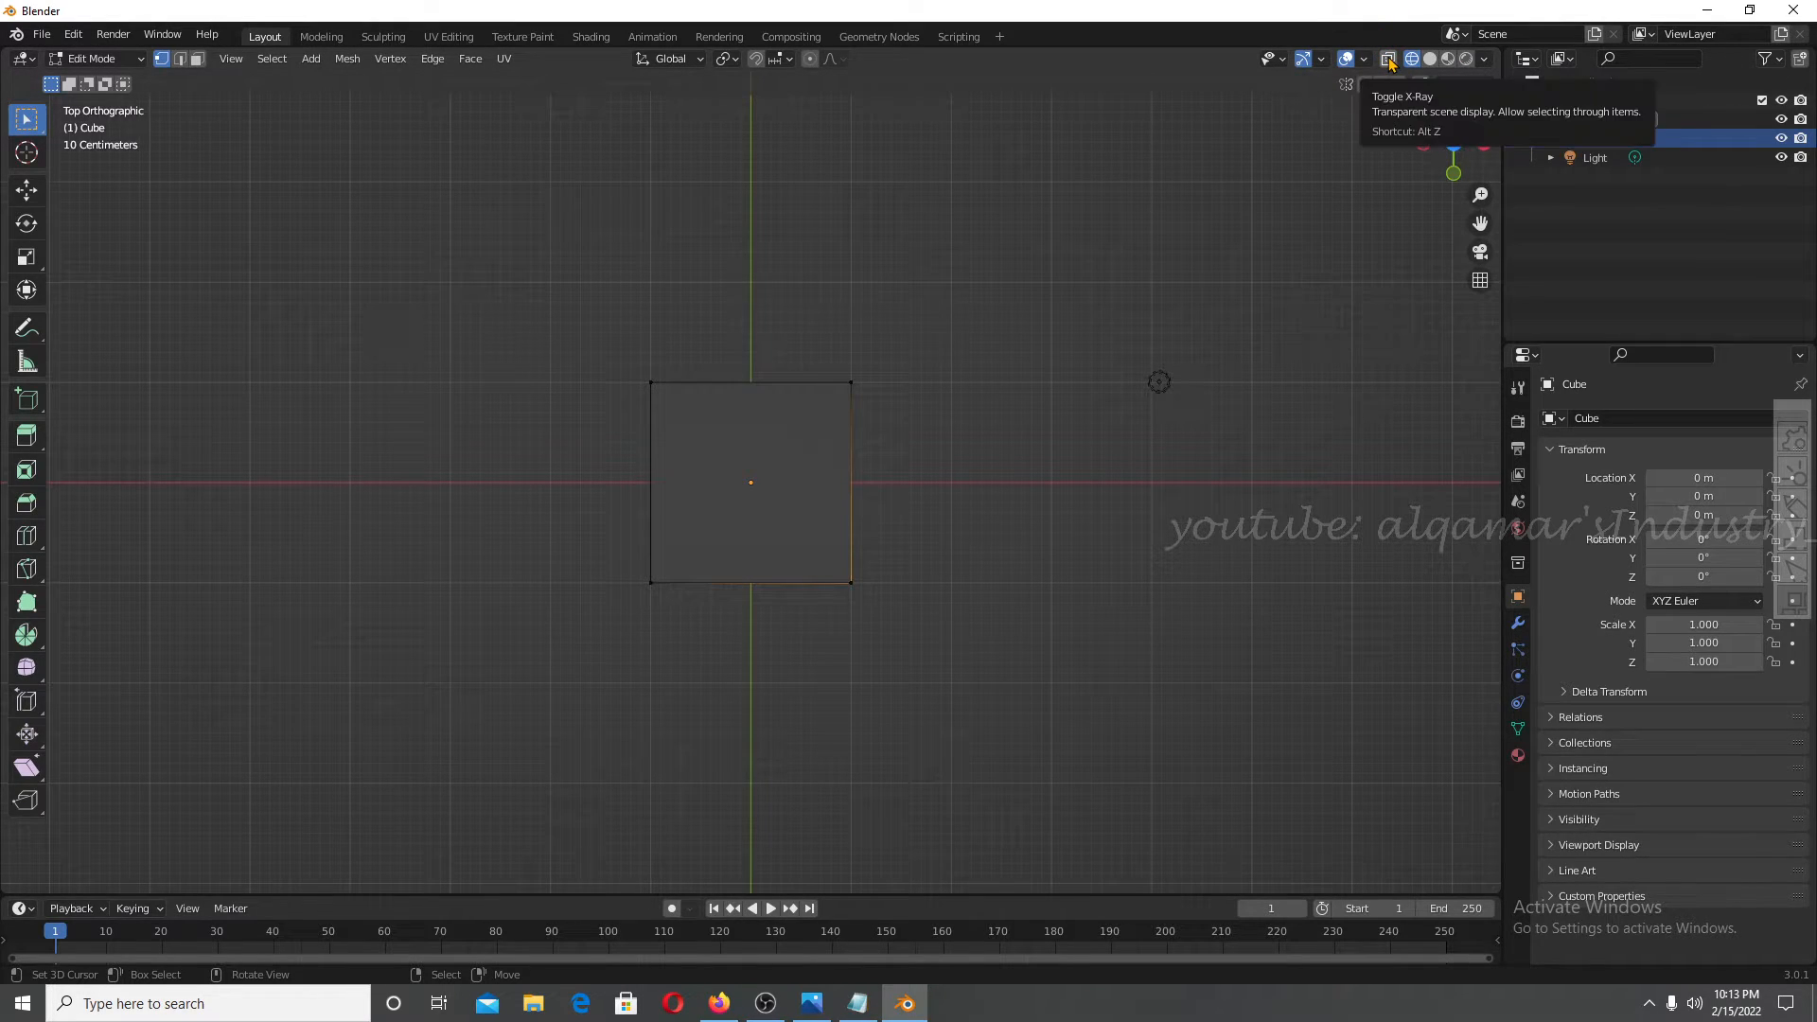
pyautogui.rightClick(1098, 497)
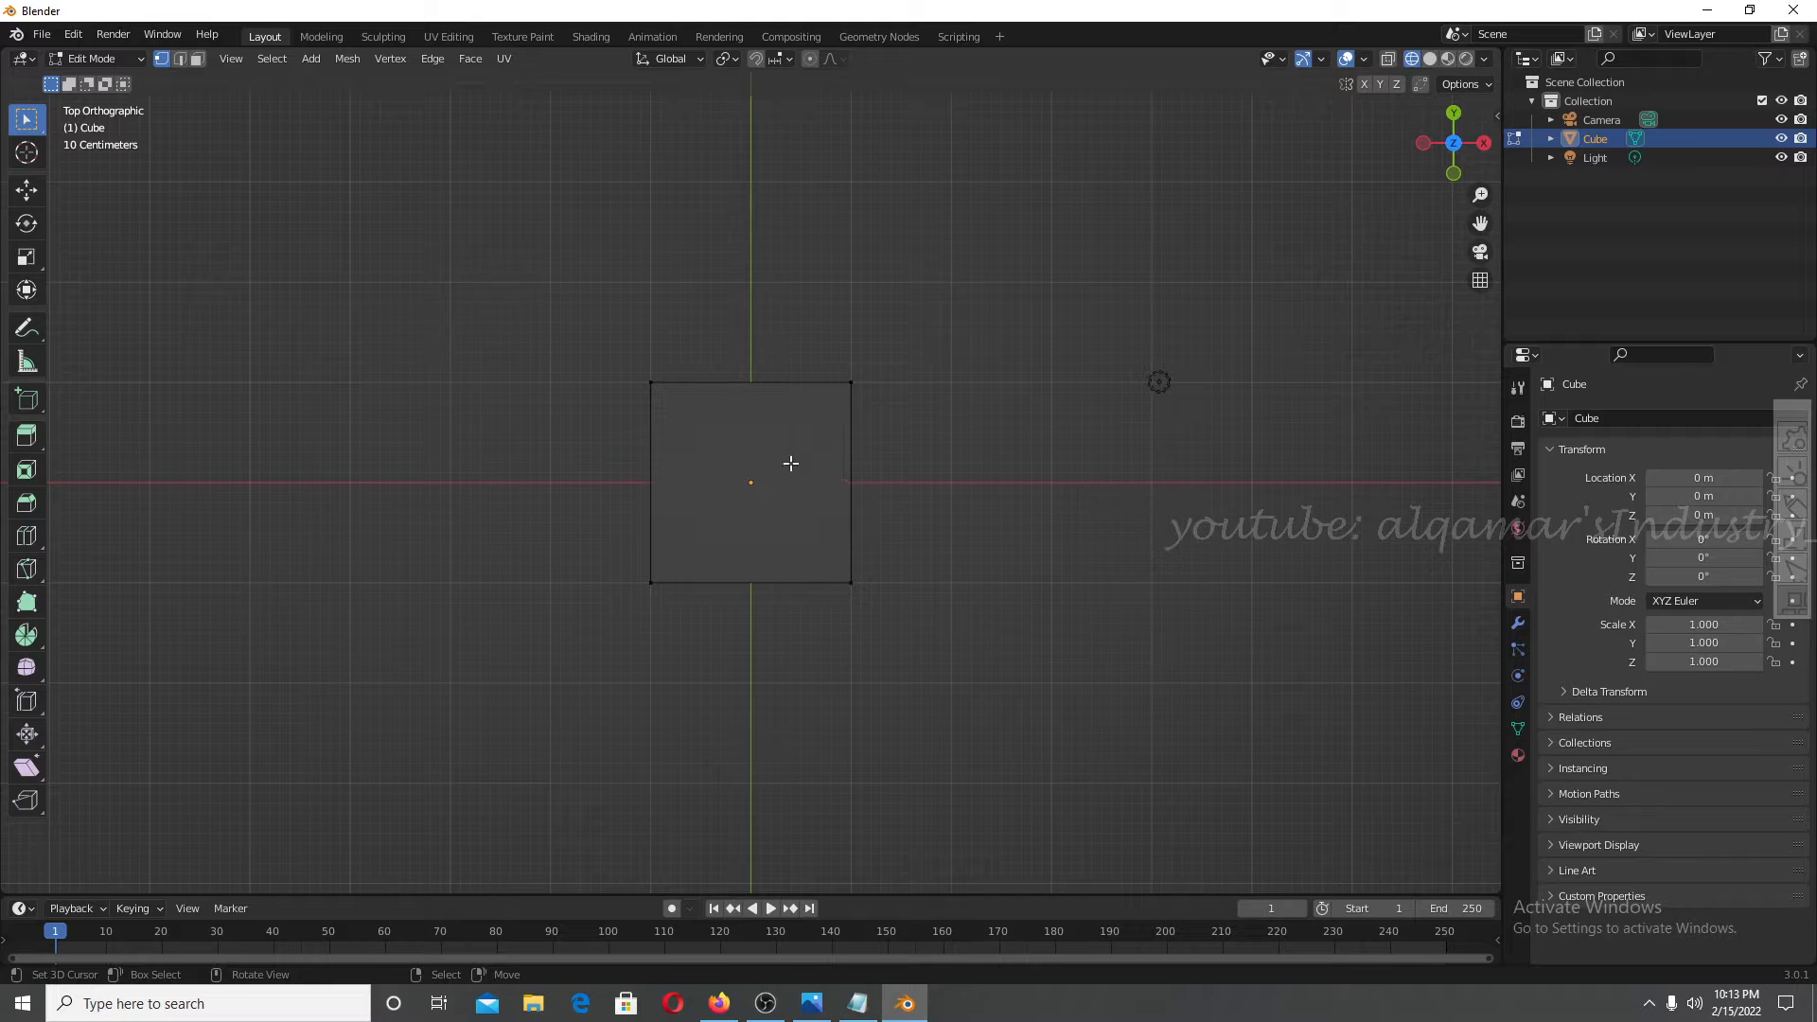
pyautogui.click(855, 385)
pyautogui.press('b')
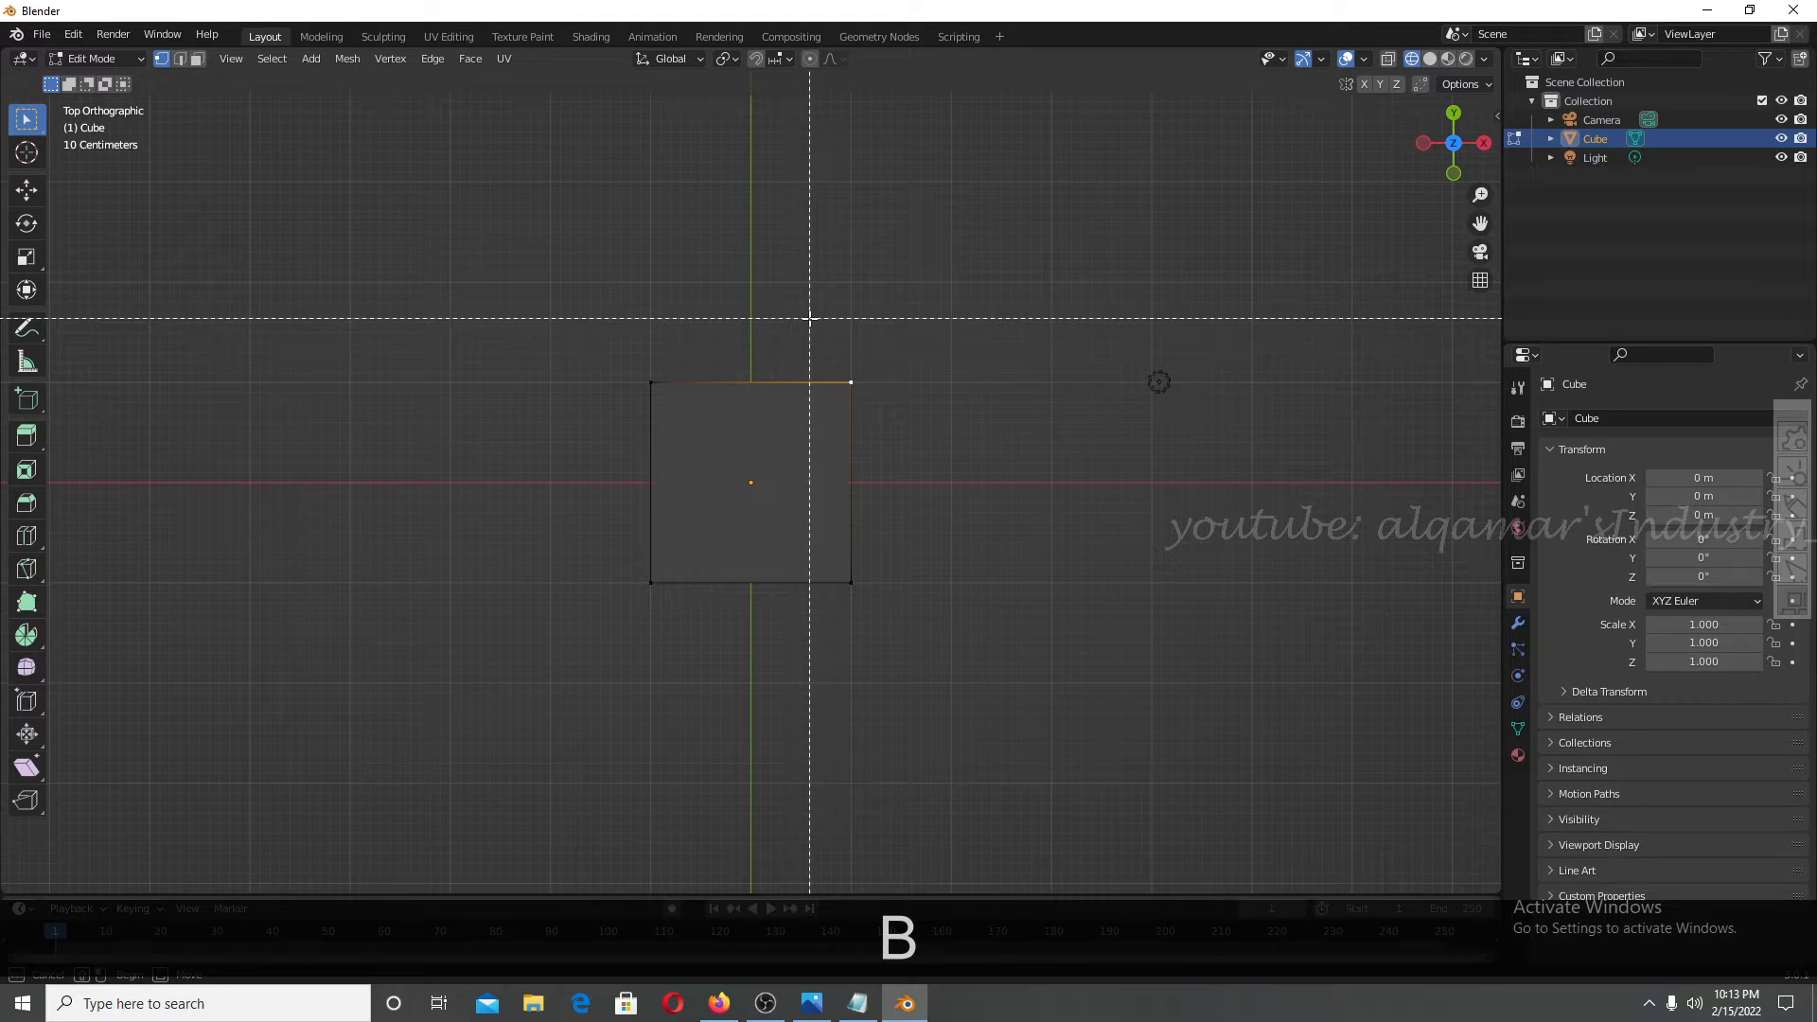
pyautogui.moveTo(810, 314); pyautogui.dragTo(916, 417)
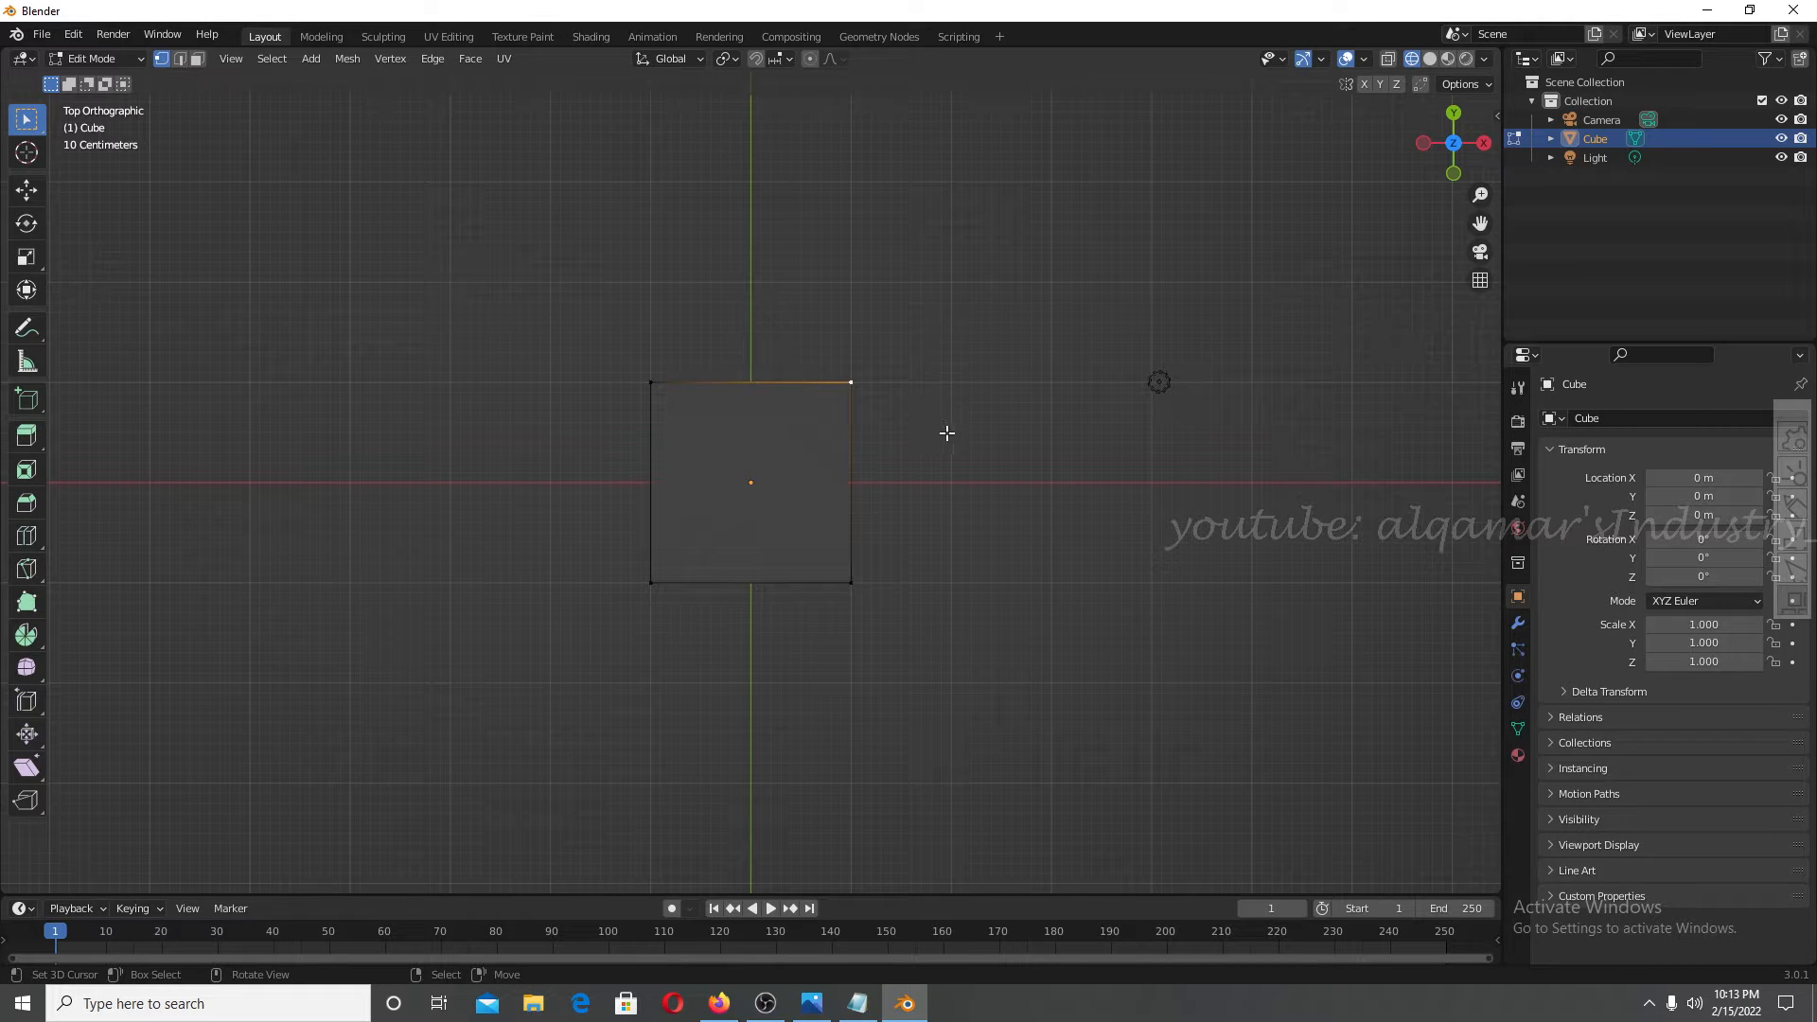
pyautogui.moveTo(972, 489); pyautogui.dragTo(917, 396, button='middle')
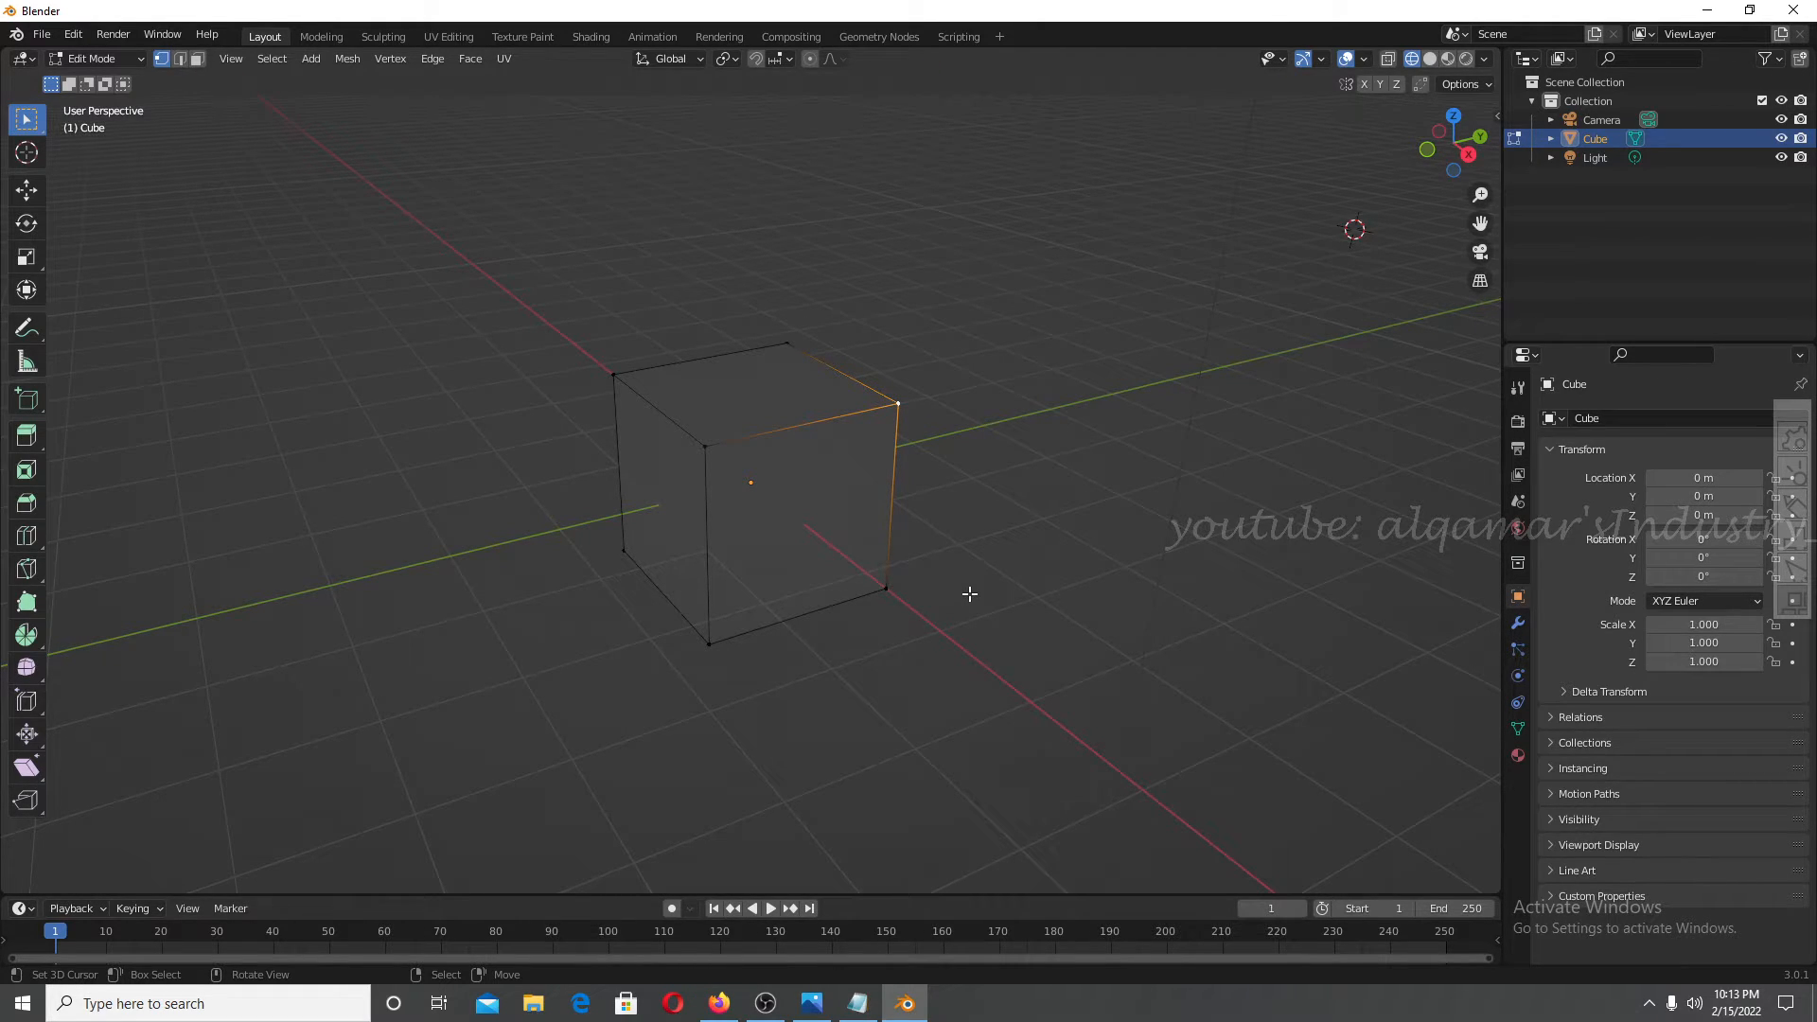
pyautogui.press('KP_7')
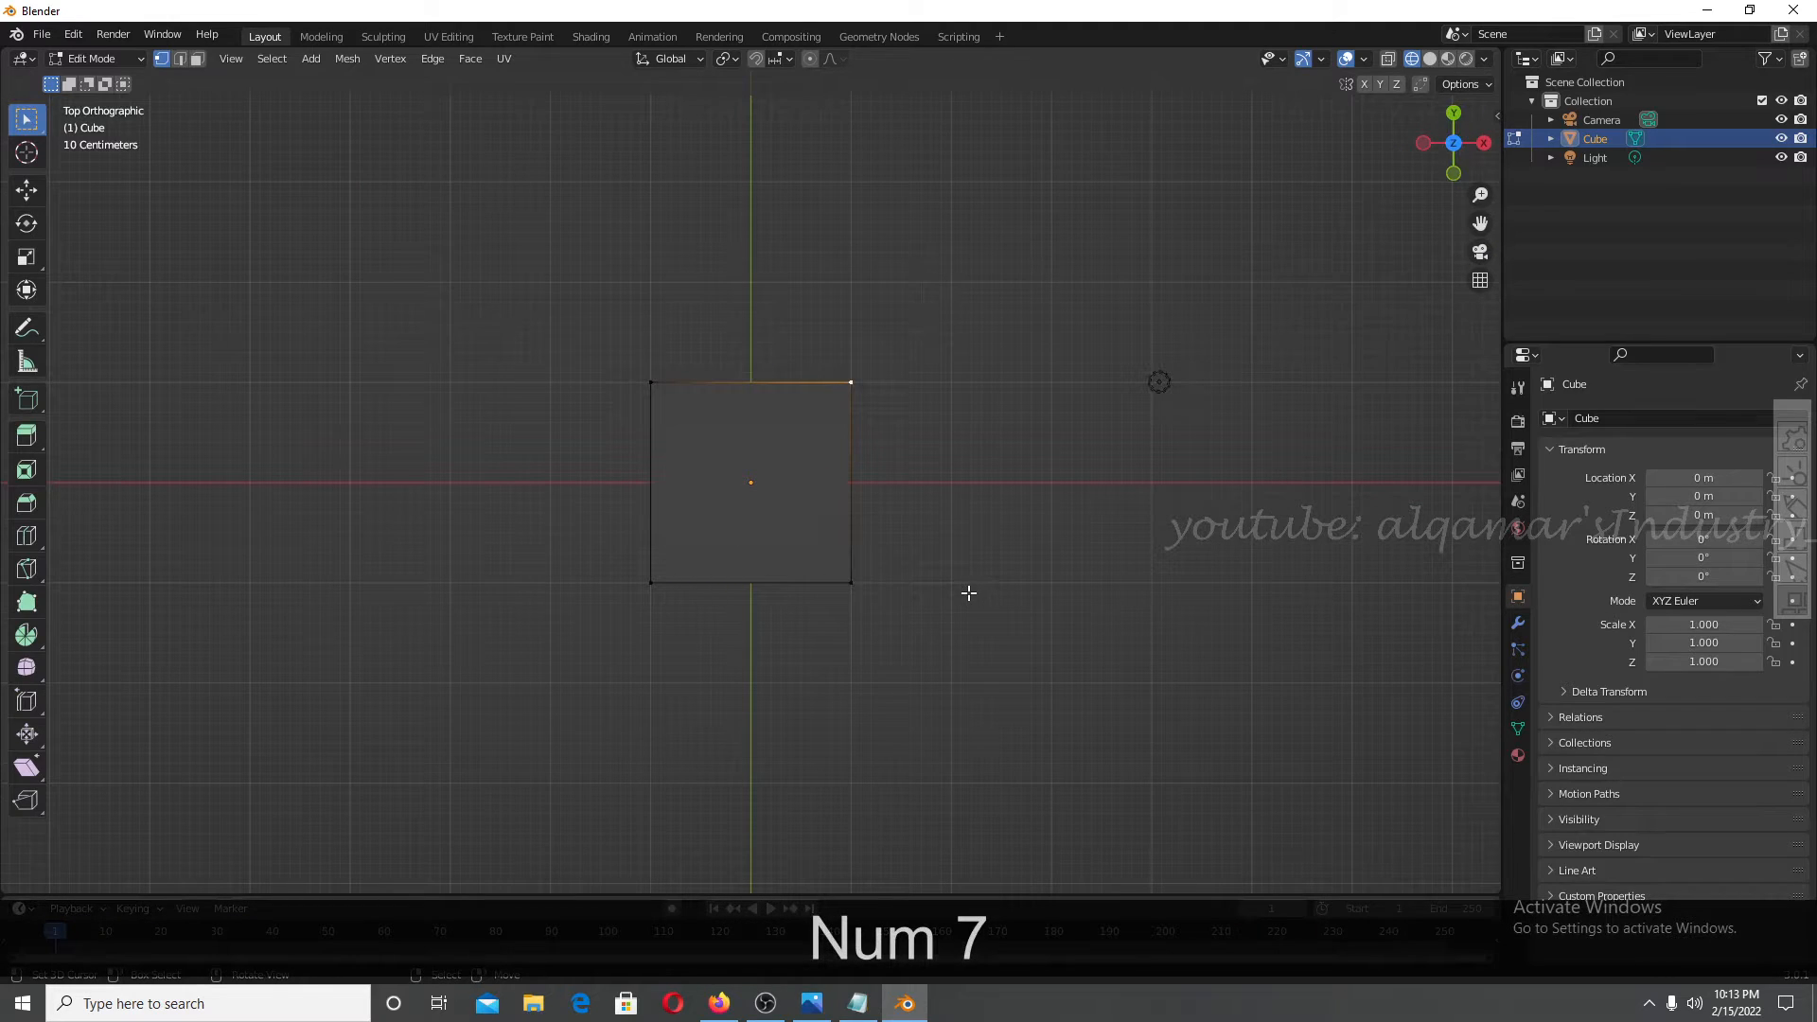
# With X-Ray turned on and the selection cleared, box-select the cube's upper-right corner in the top view and inspect it in perspective.
pyautogui.click(1387, 59)
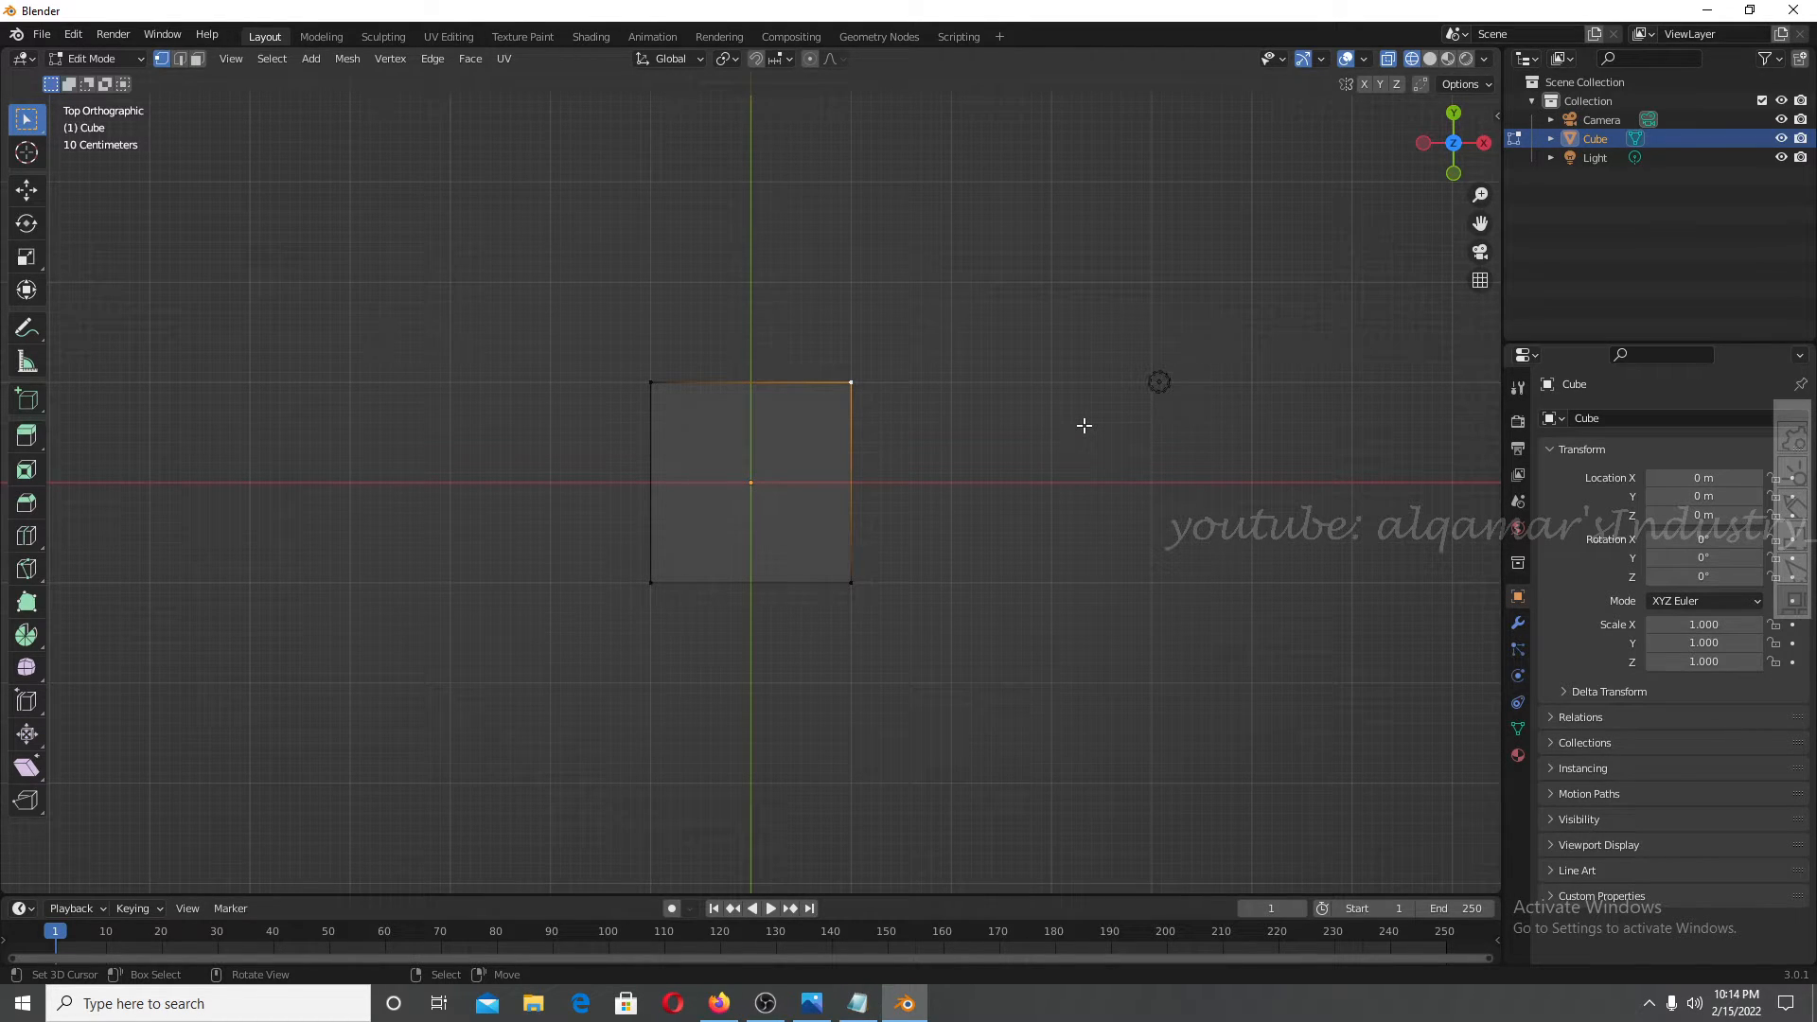
pyautogui.press('a')
pyautogui.press('a')
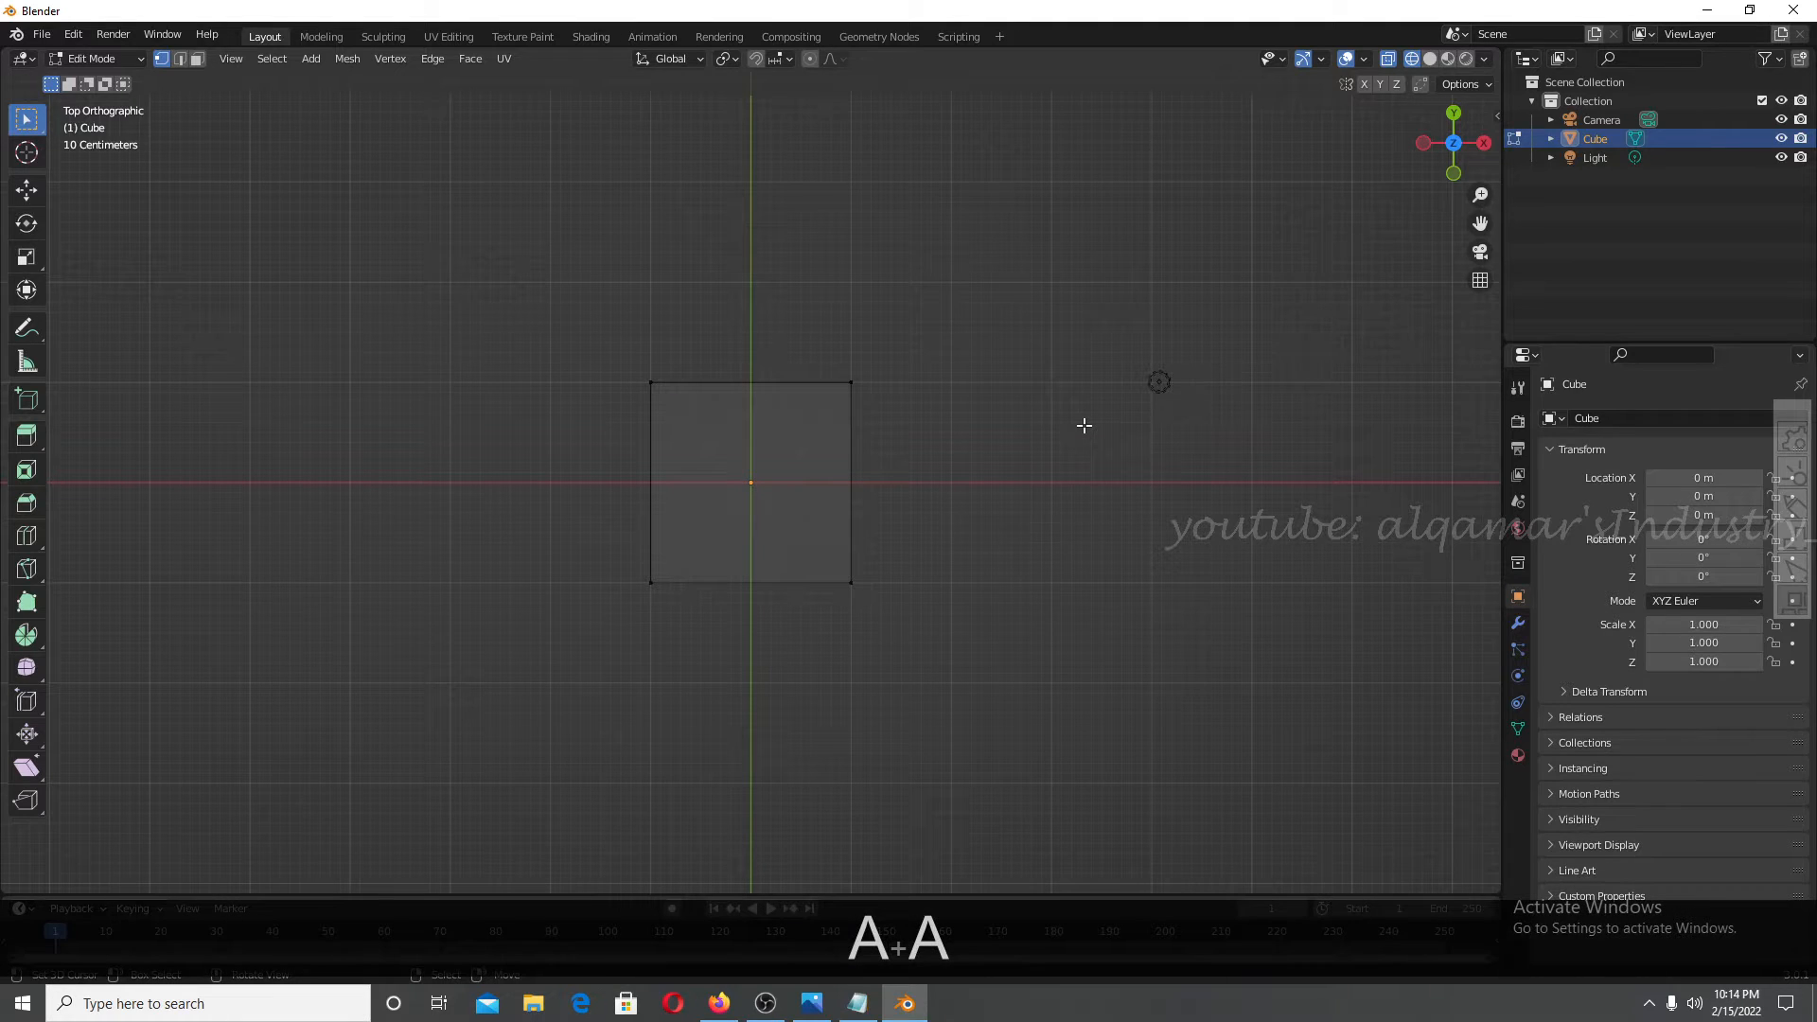
pyautogui.press('b')
pyautogui.moveTo(796, 320); pyautogui.dragTo(937, 426)
pyautogui.moveTo(990, 540); pyautogui.dragTo(928, 553, button='middle')
pyautogui.press('KP_7')
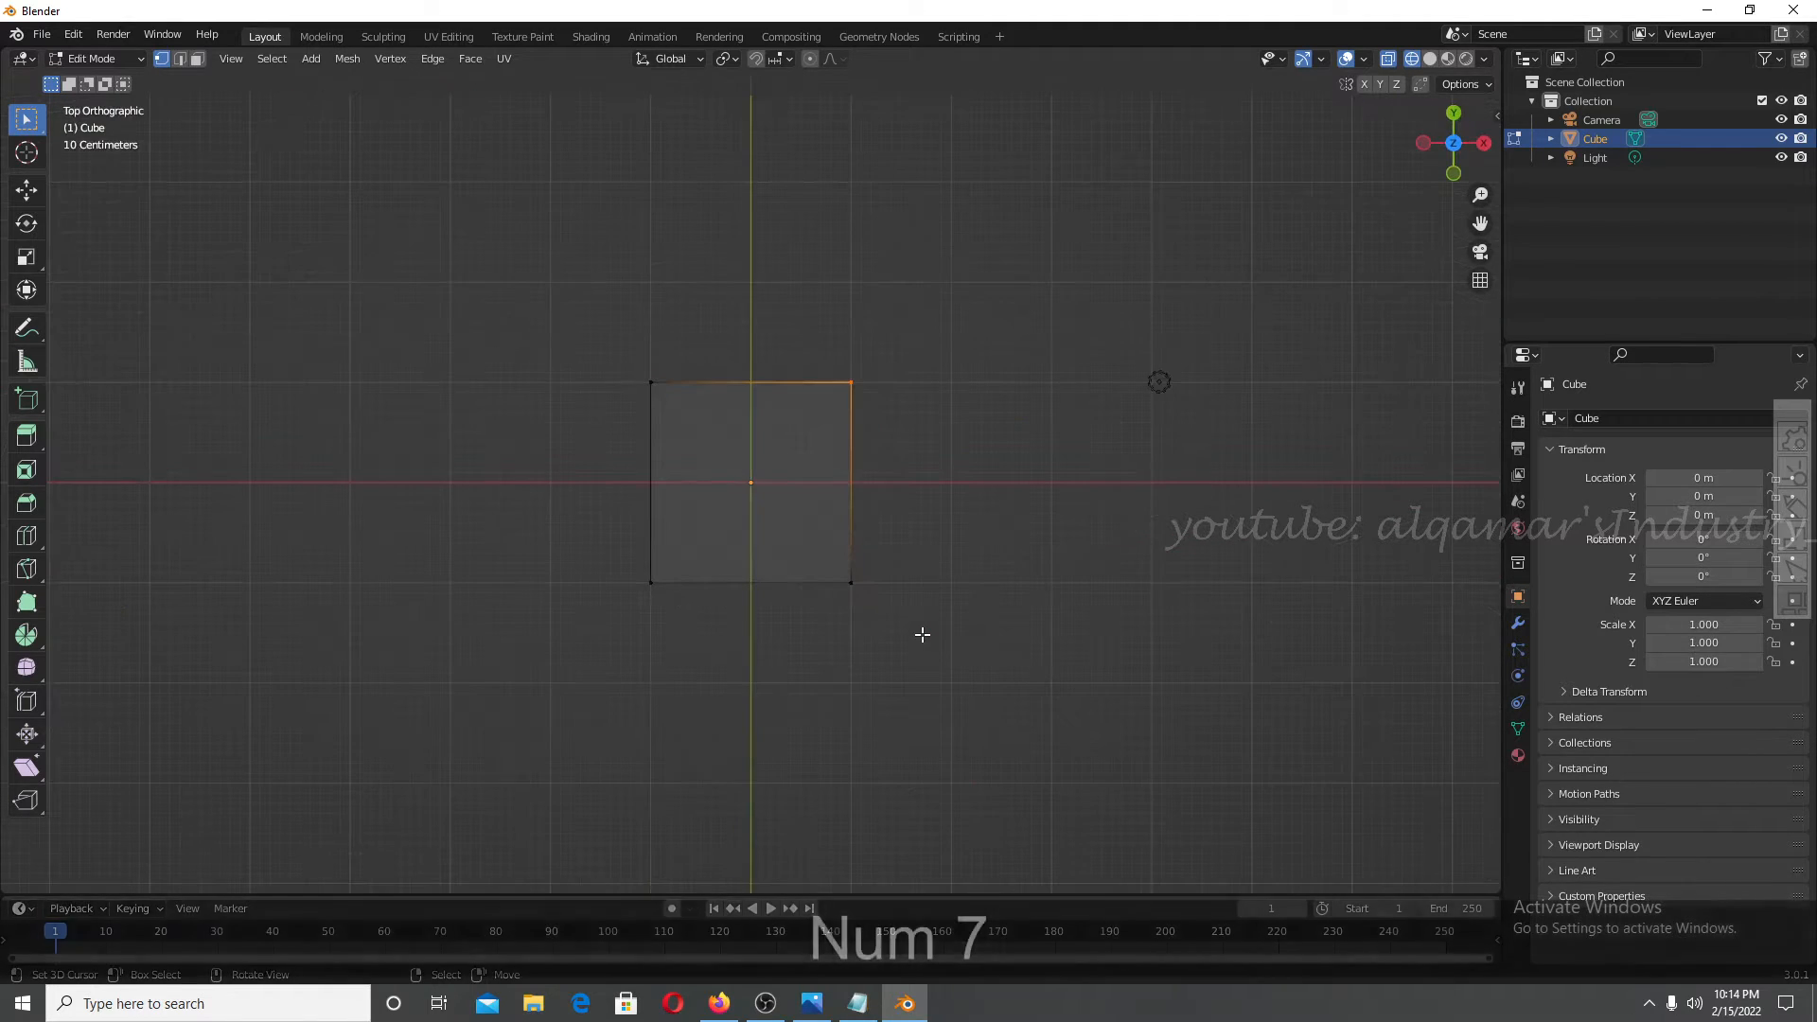
# Box-select all vertices along the cube's right side through the mesh in the top view and inspect them in perspective.
pyautogui.press('b')
pyautogui.moveTo(819, 317); pyautogui.dragTo(923, 683)
pyautogui.moveTo(1002, 661); pyautogui.dragTo(839, 479, button='middle')
pyautogui.press('KP_7')
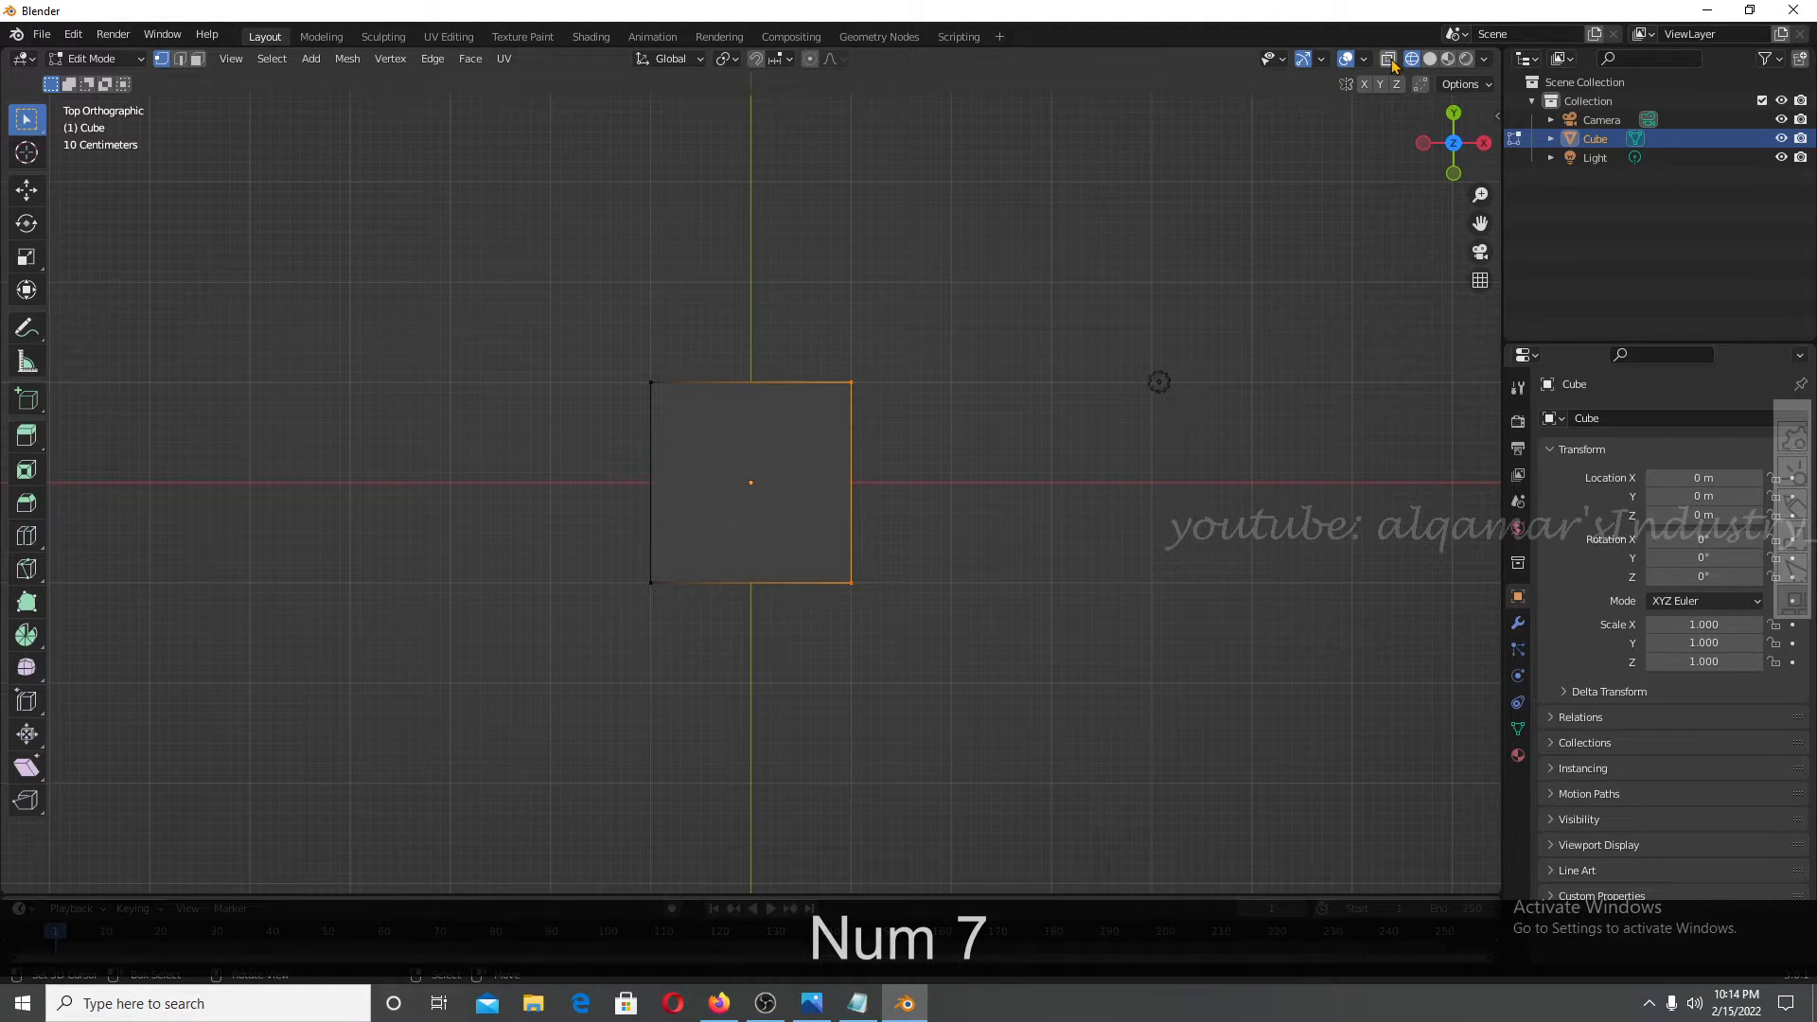
# Clear the cube's vertex selection and turn X-Ray on for the top view.
pyautogui.press('a')
pyautogui.press('a')
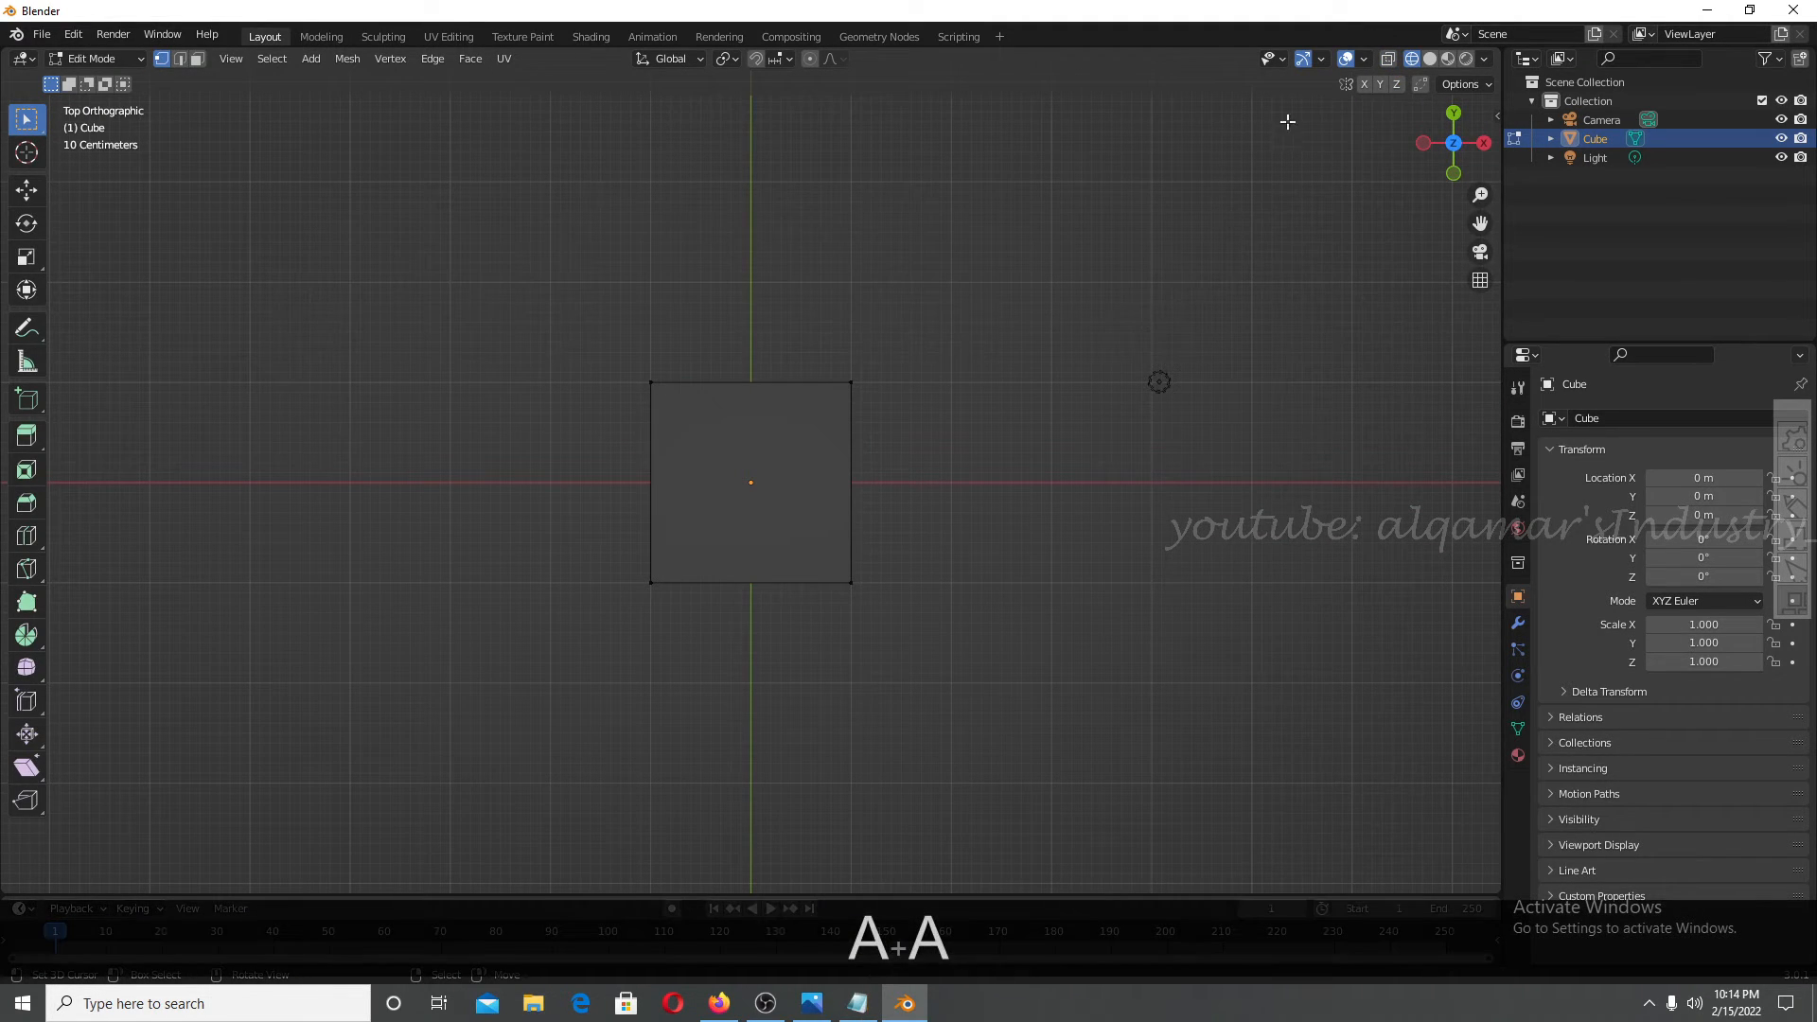
pyautogui.click(1388, 60)
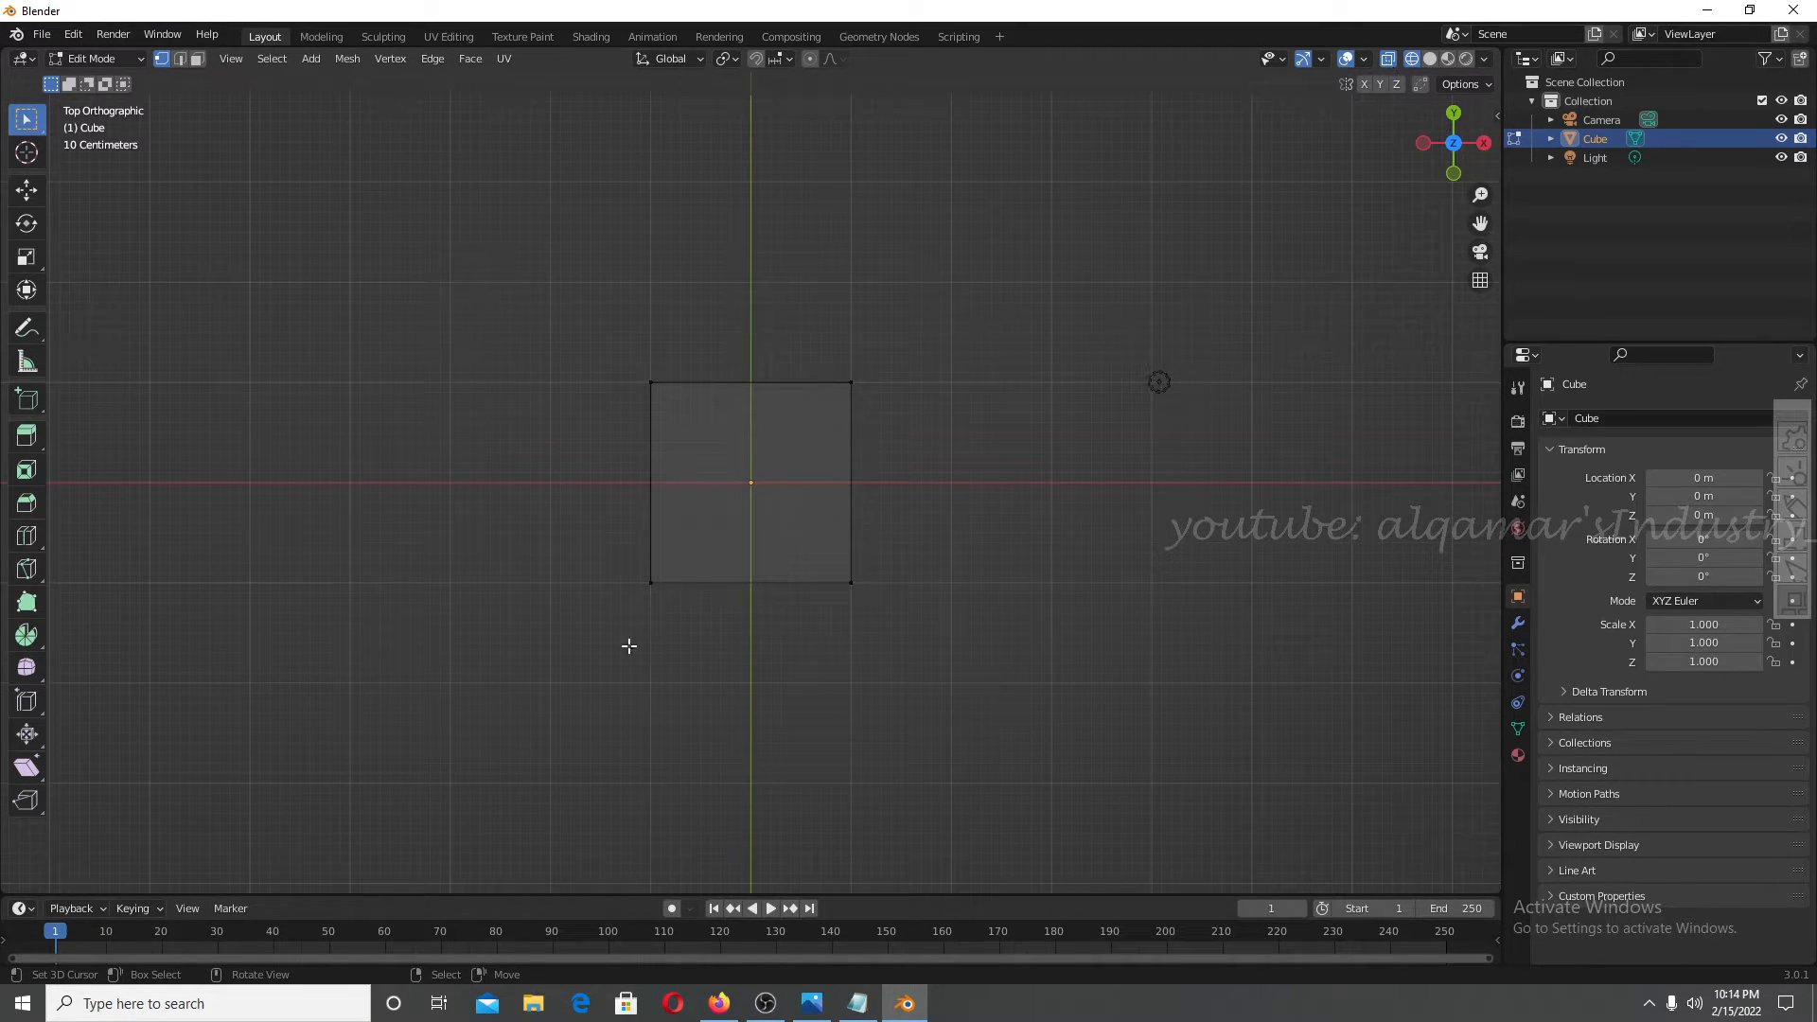
# Switch to Notepad and add a seventh planning note reading "7. Sumbu X, Sumbu Y, atau SUmbu Z nya" on a new line.
pyautogui.click(721, 1003)
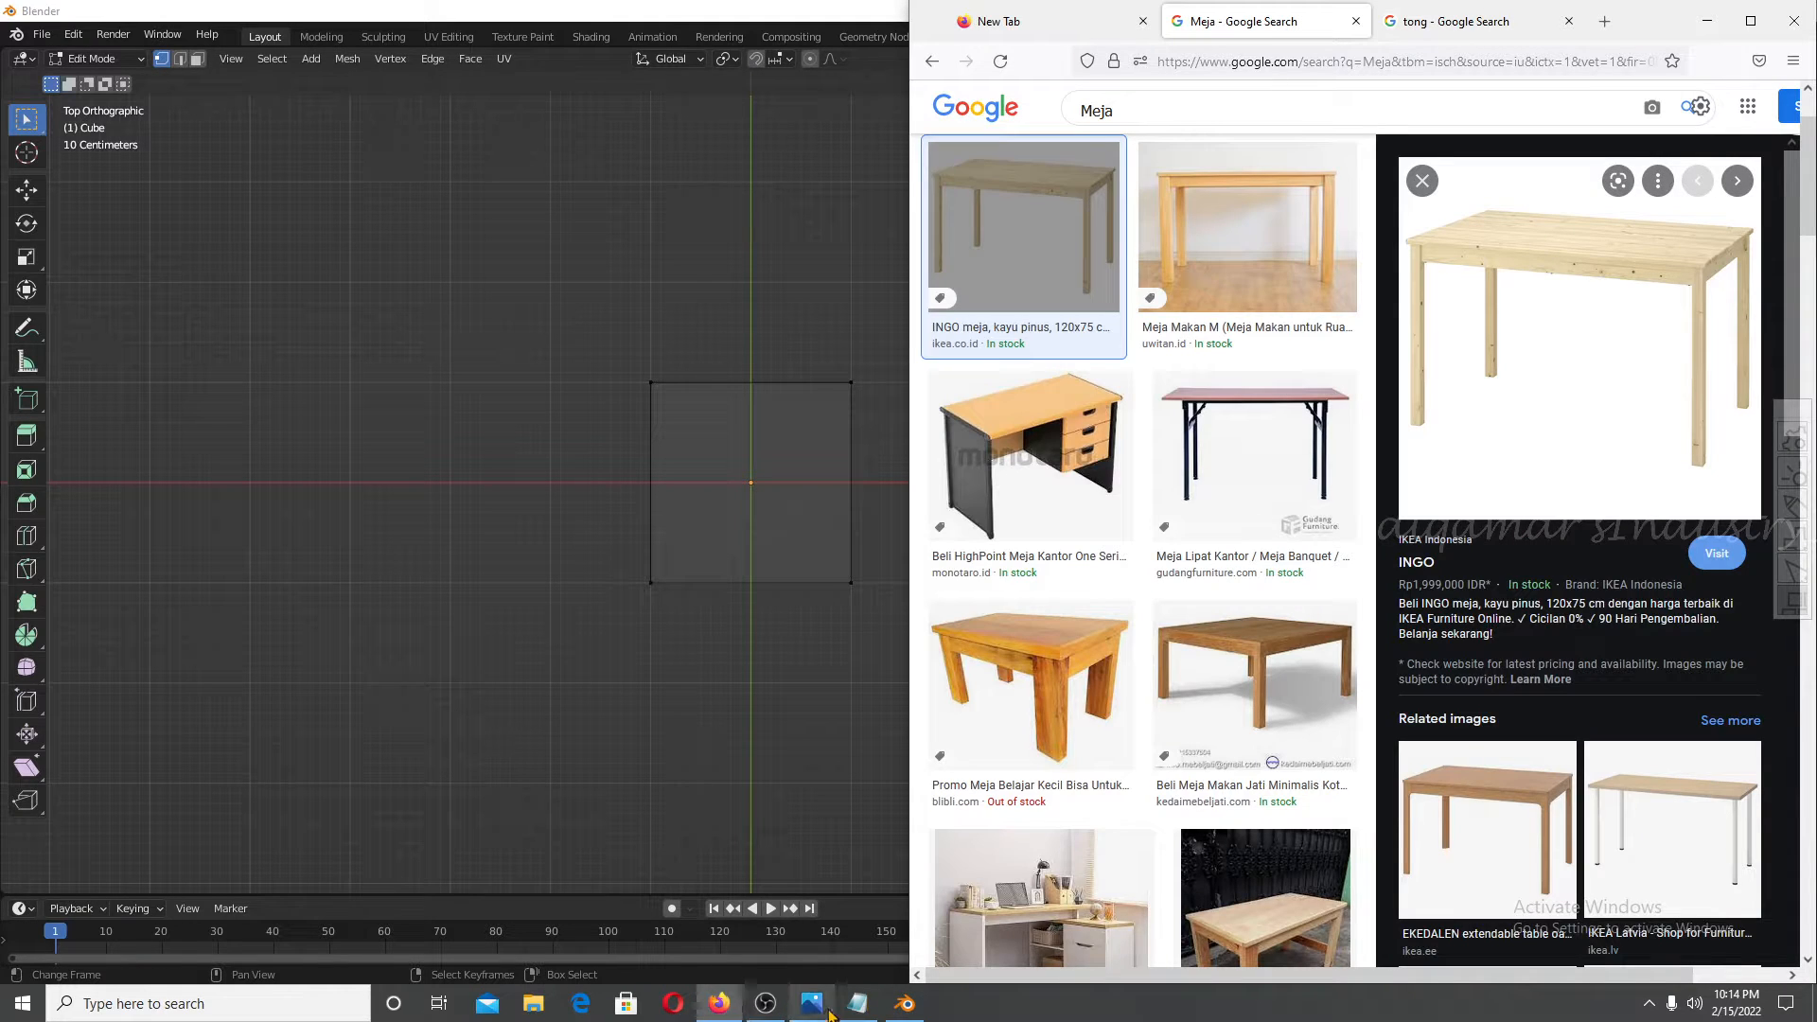
pyautogui.click(857, 1003)
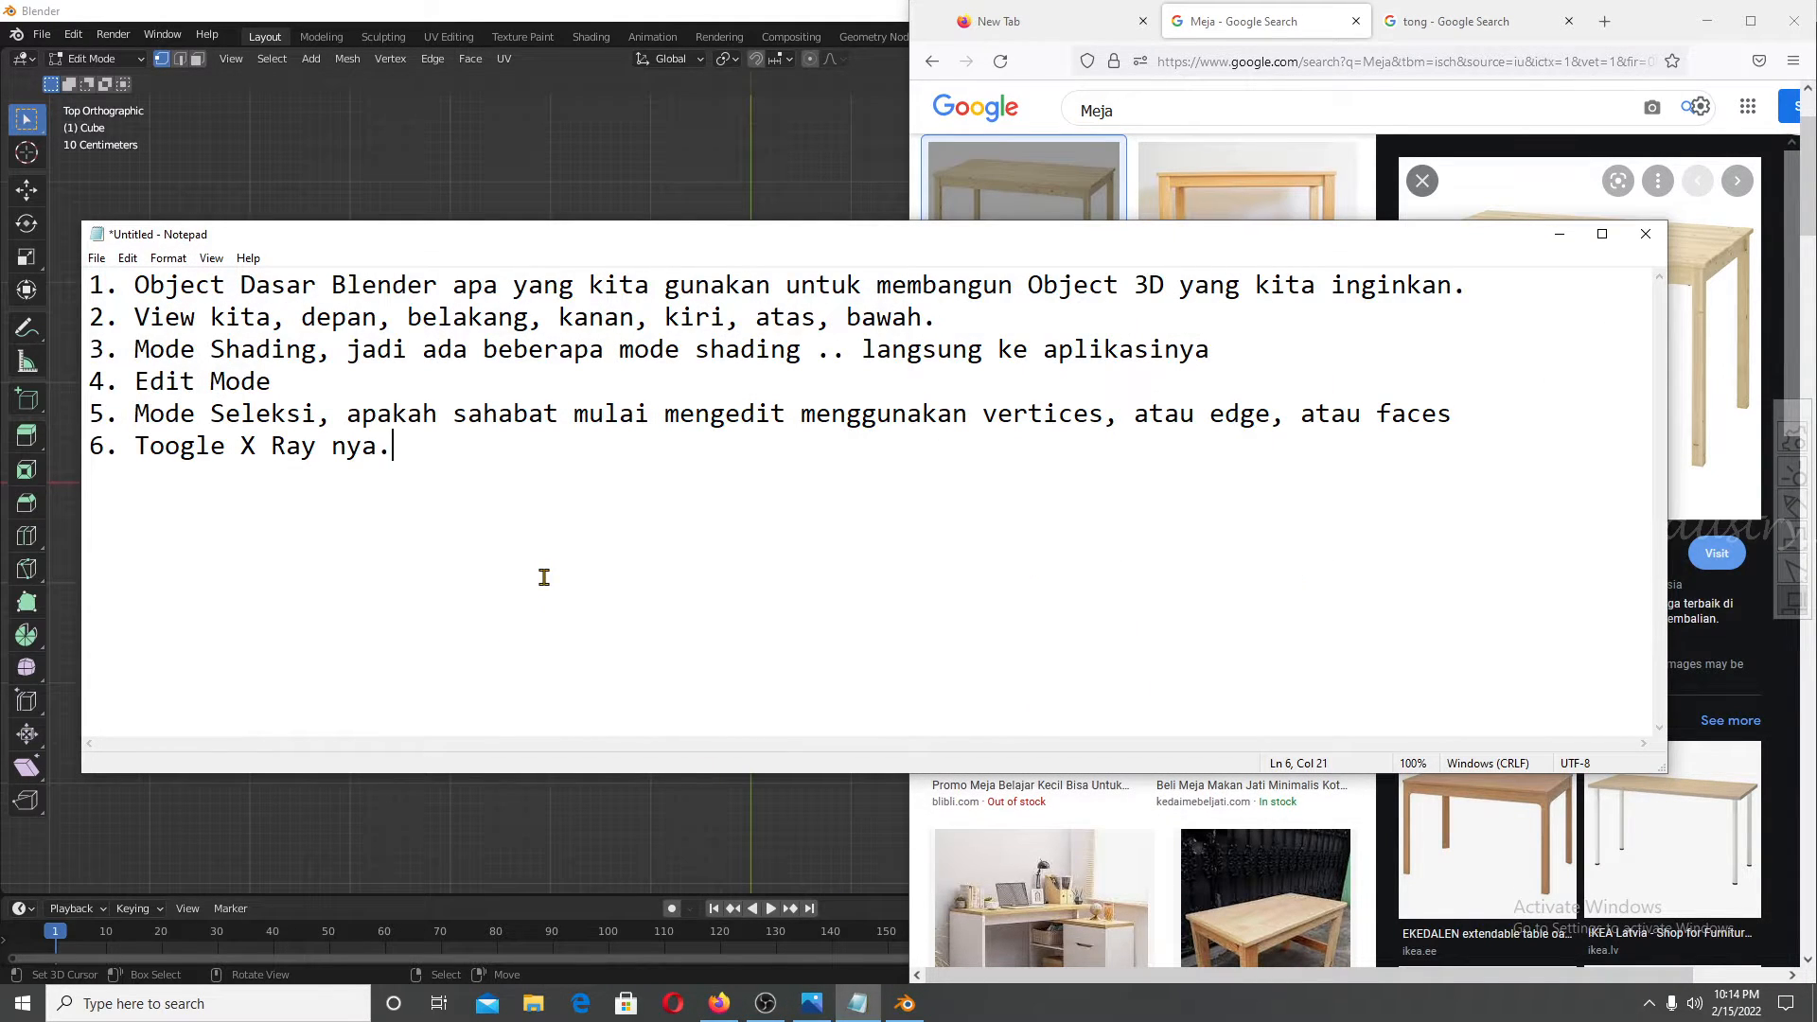
pyautogui.press('Return')
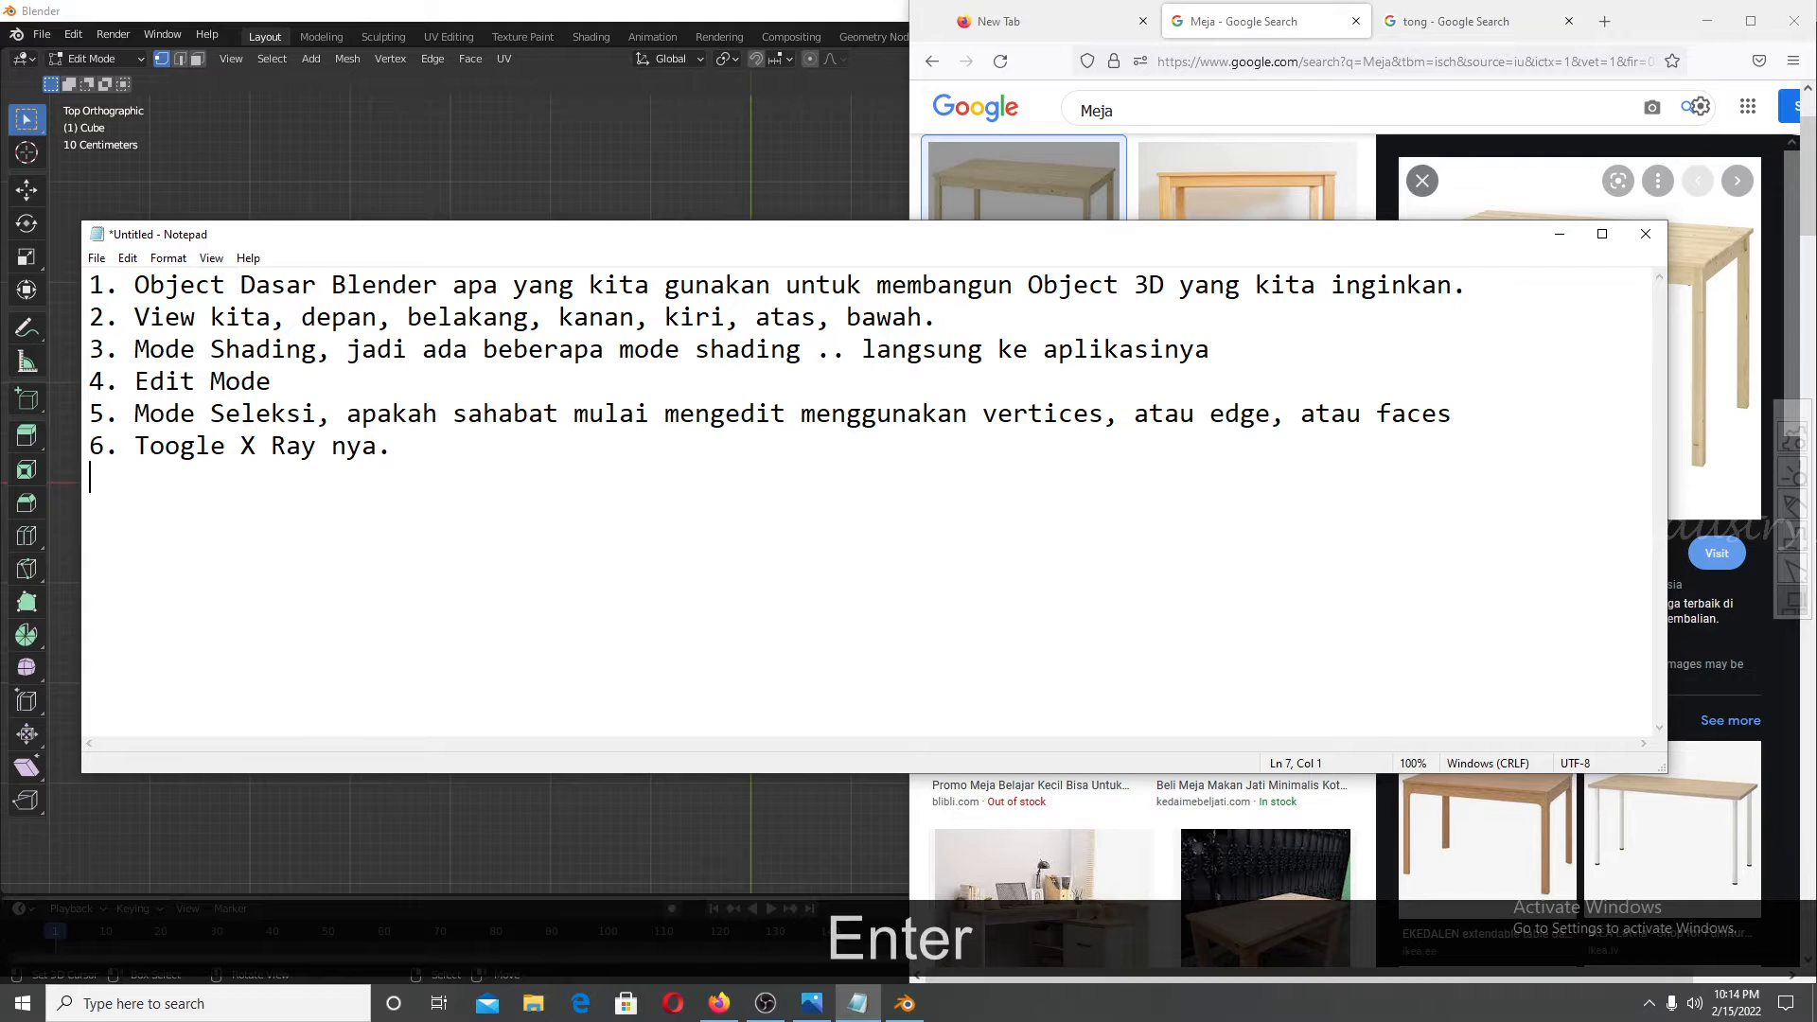
pyautogui.write('7')
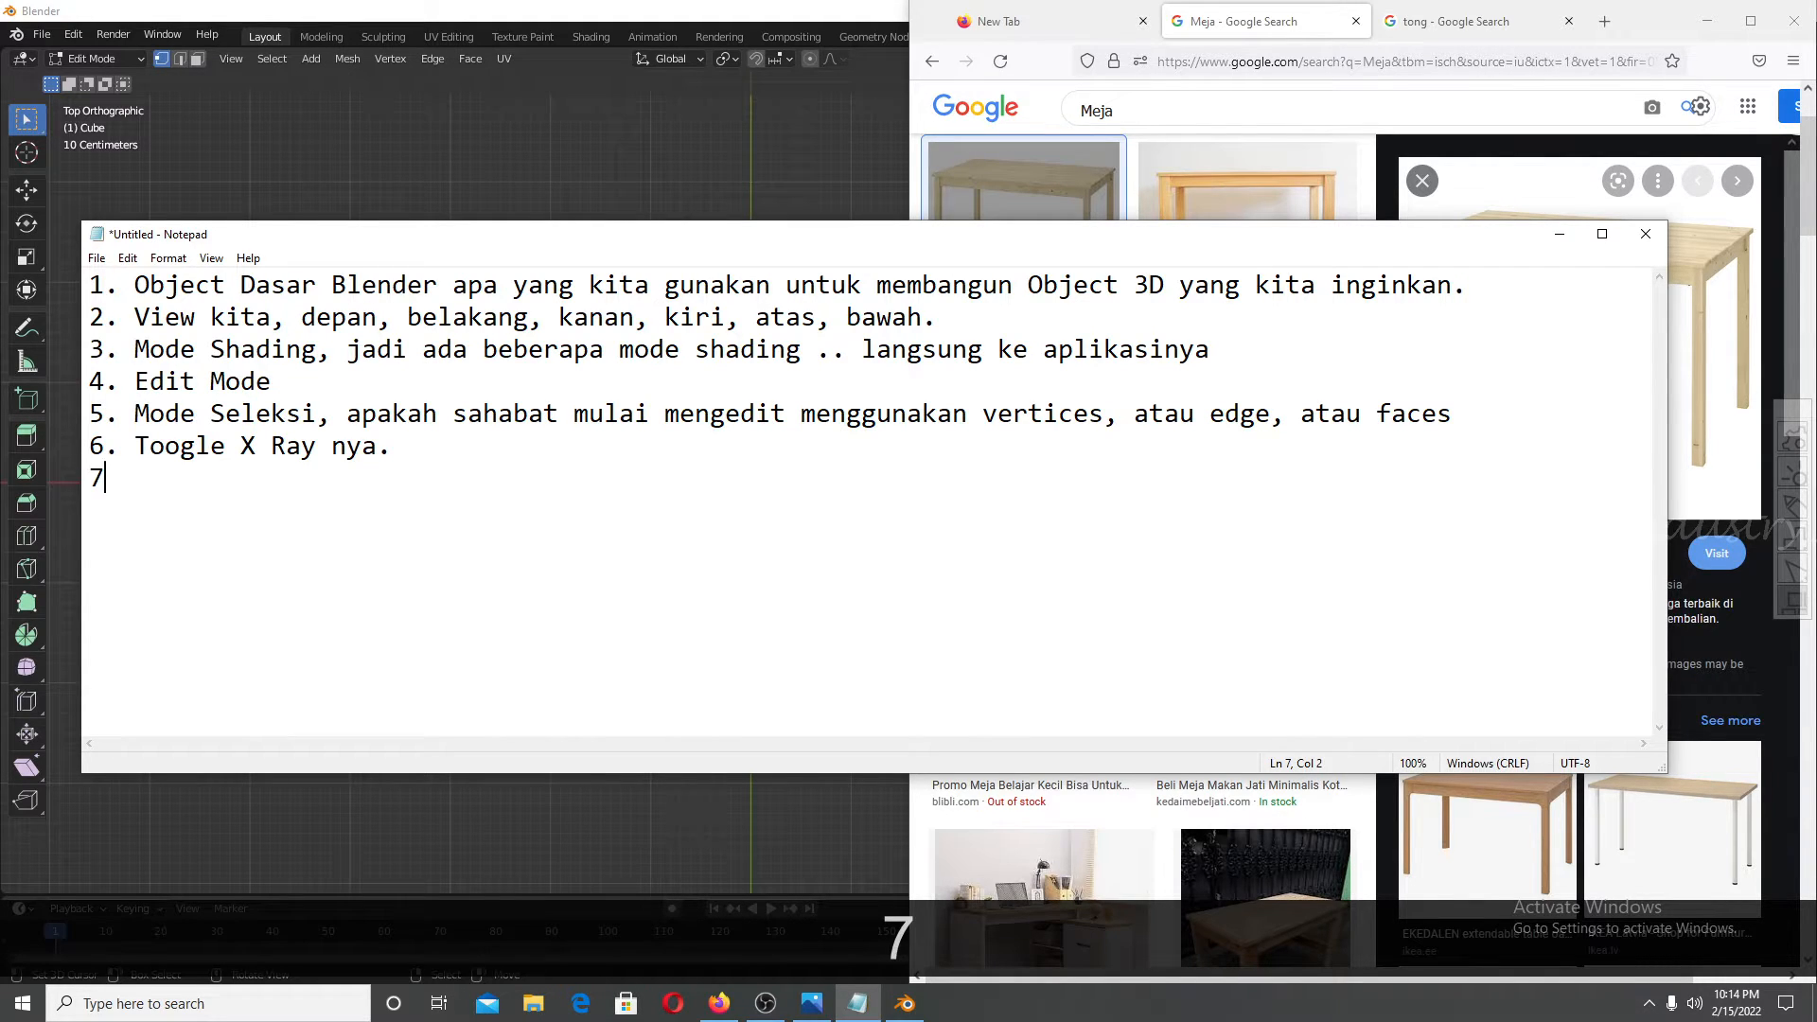
pyautogui.write('.')
pyautogui.press('shift')
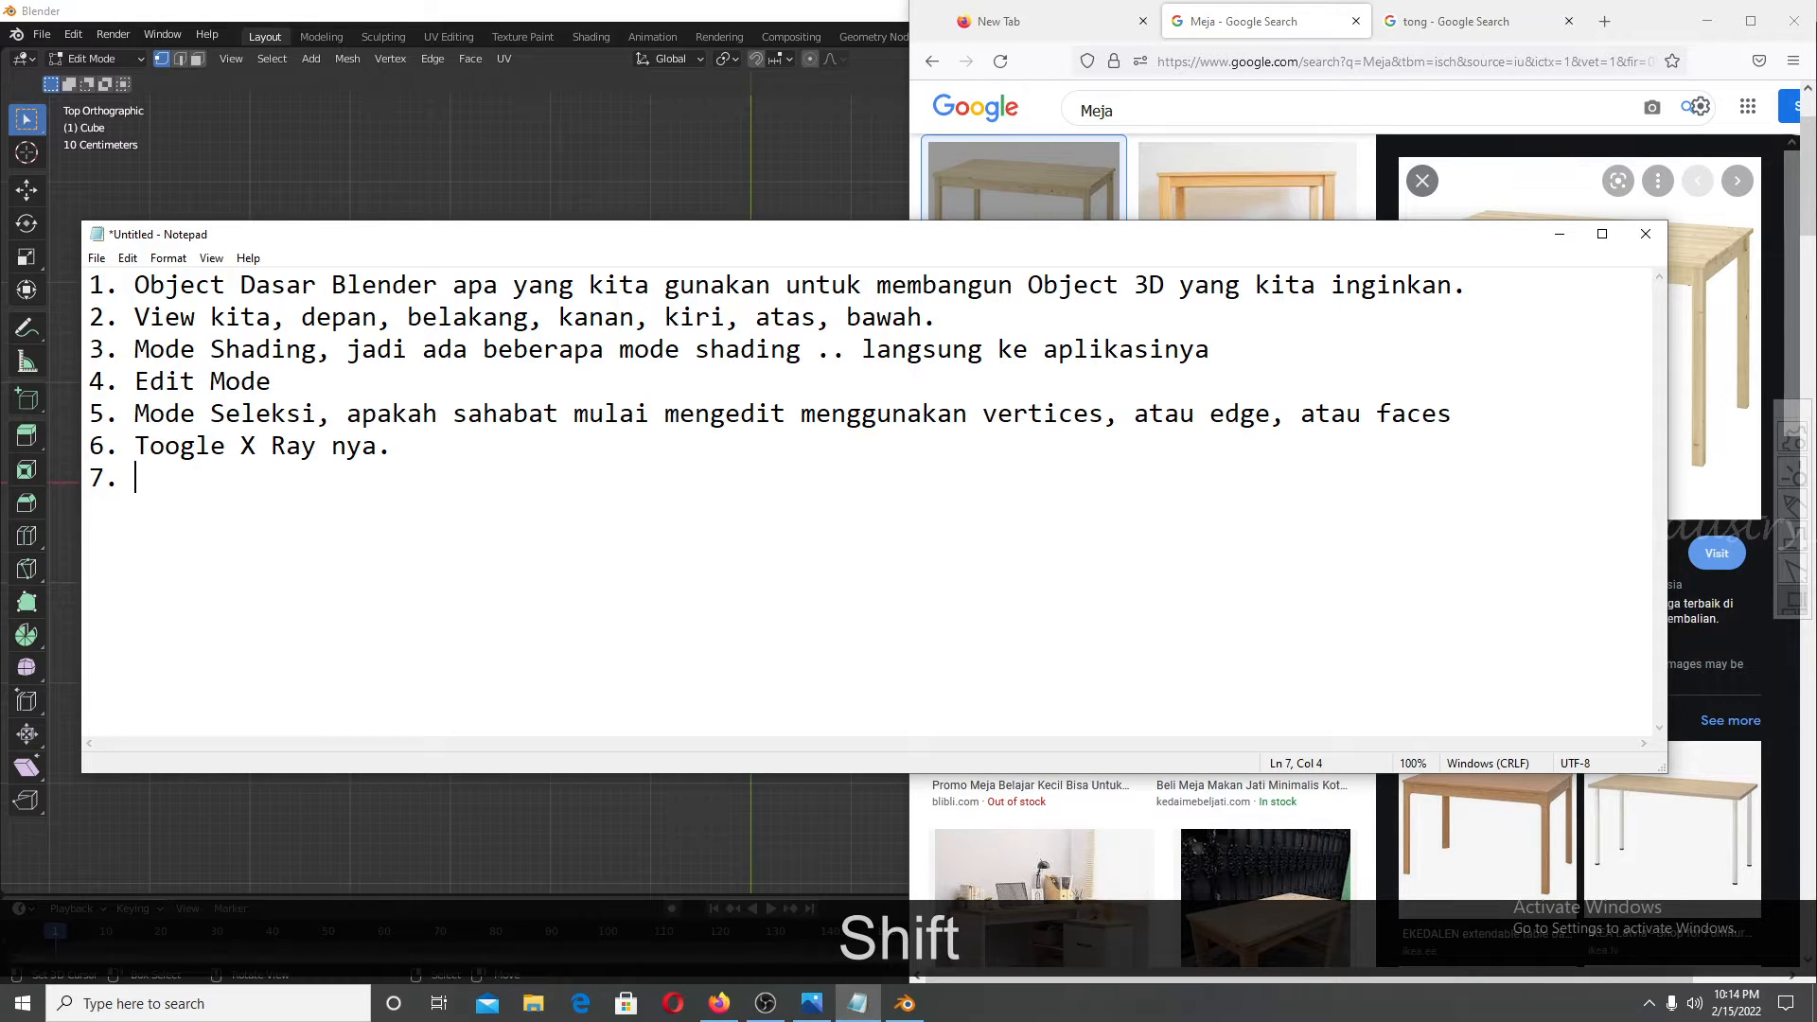
pyautogui.write('Sumbu ')
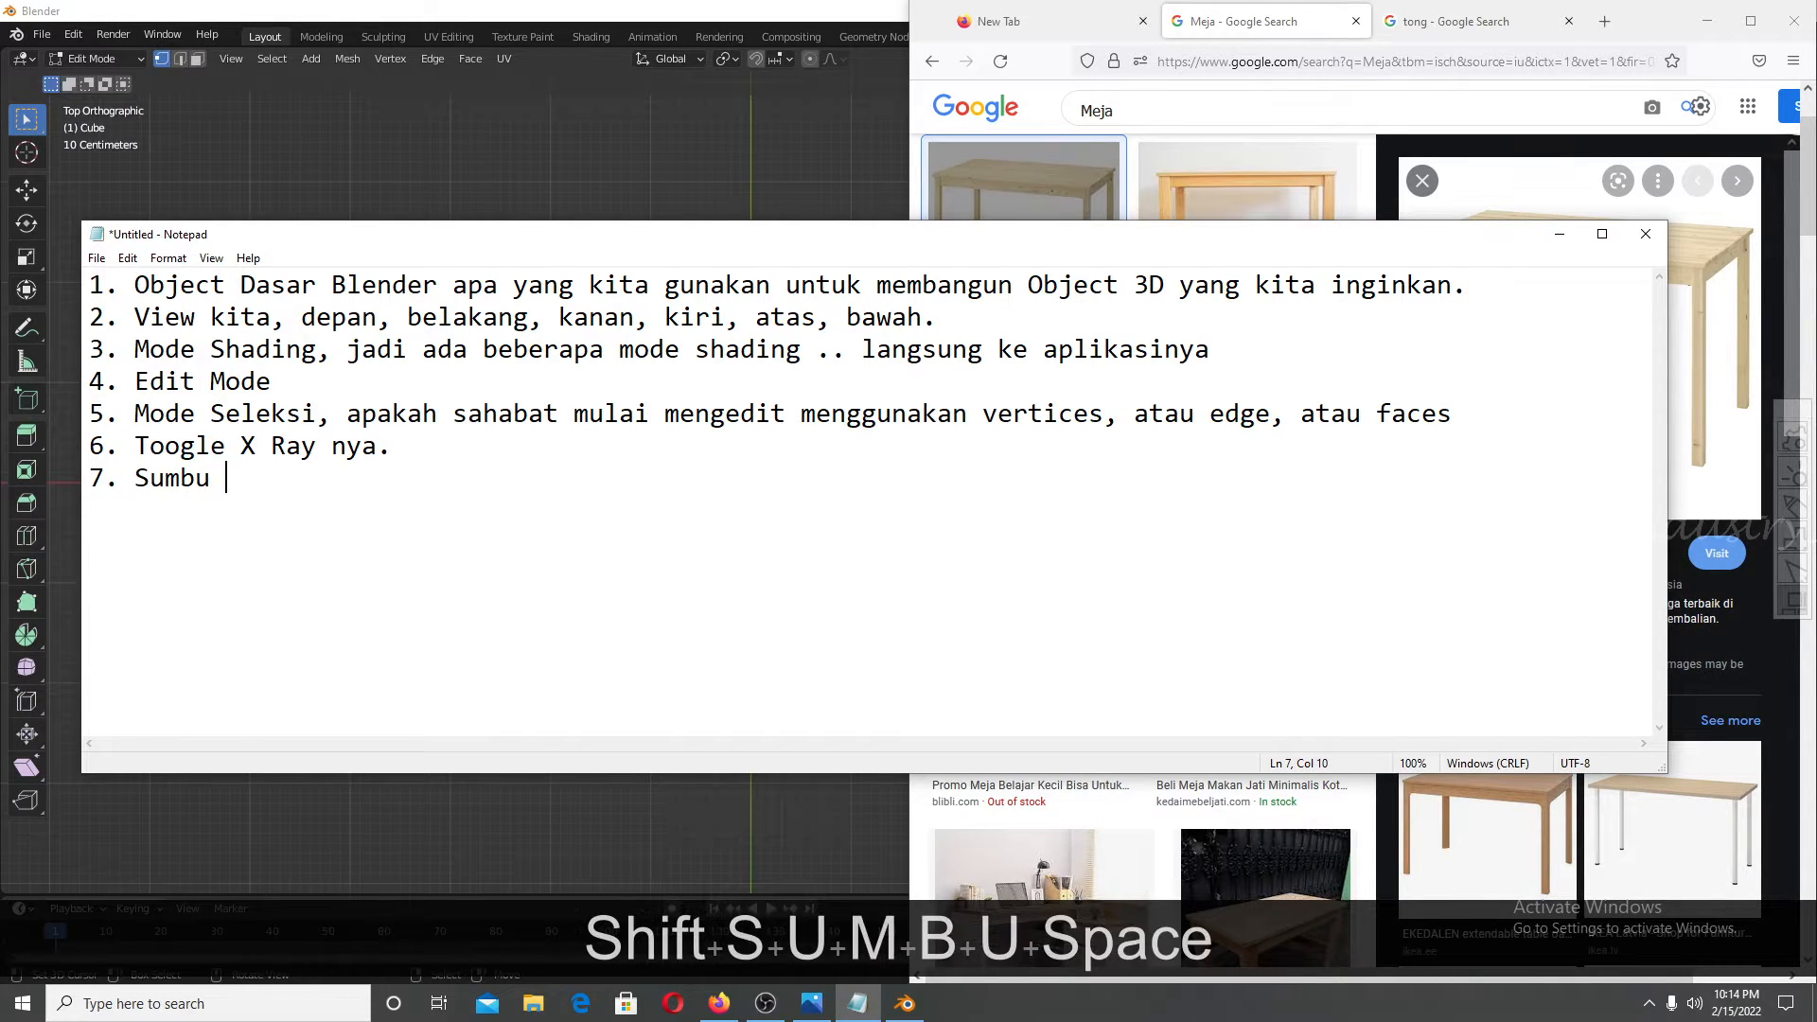
pyautogui.write('X, ')
pyautogui.write('XU')
pyautogui.press('BackSpace')
pyautogui.press('BackSpace')
pyautogui.write('Sumbu ')
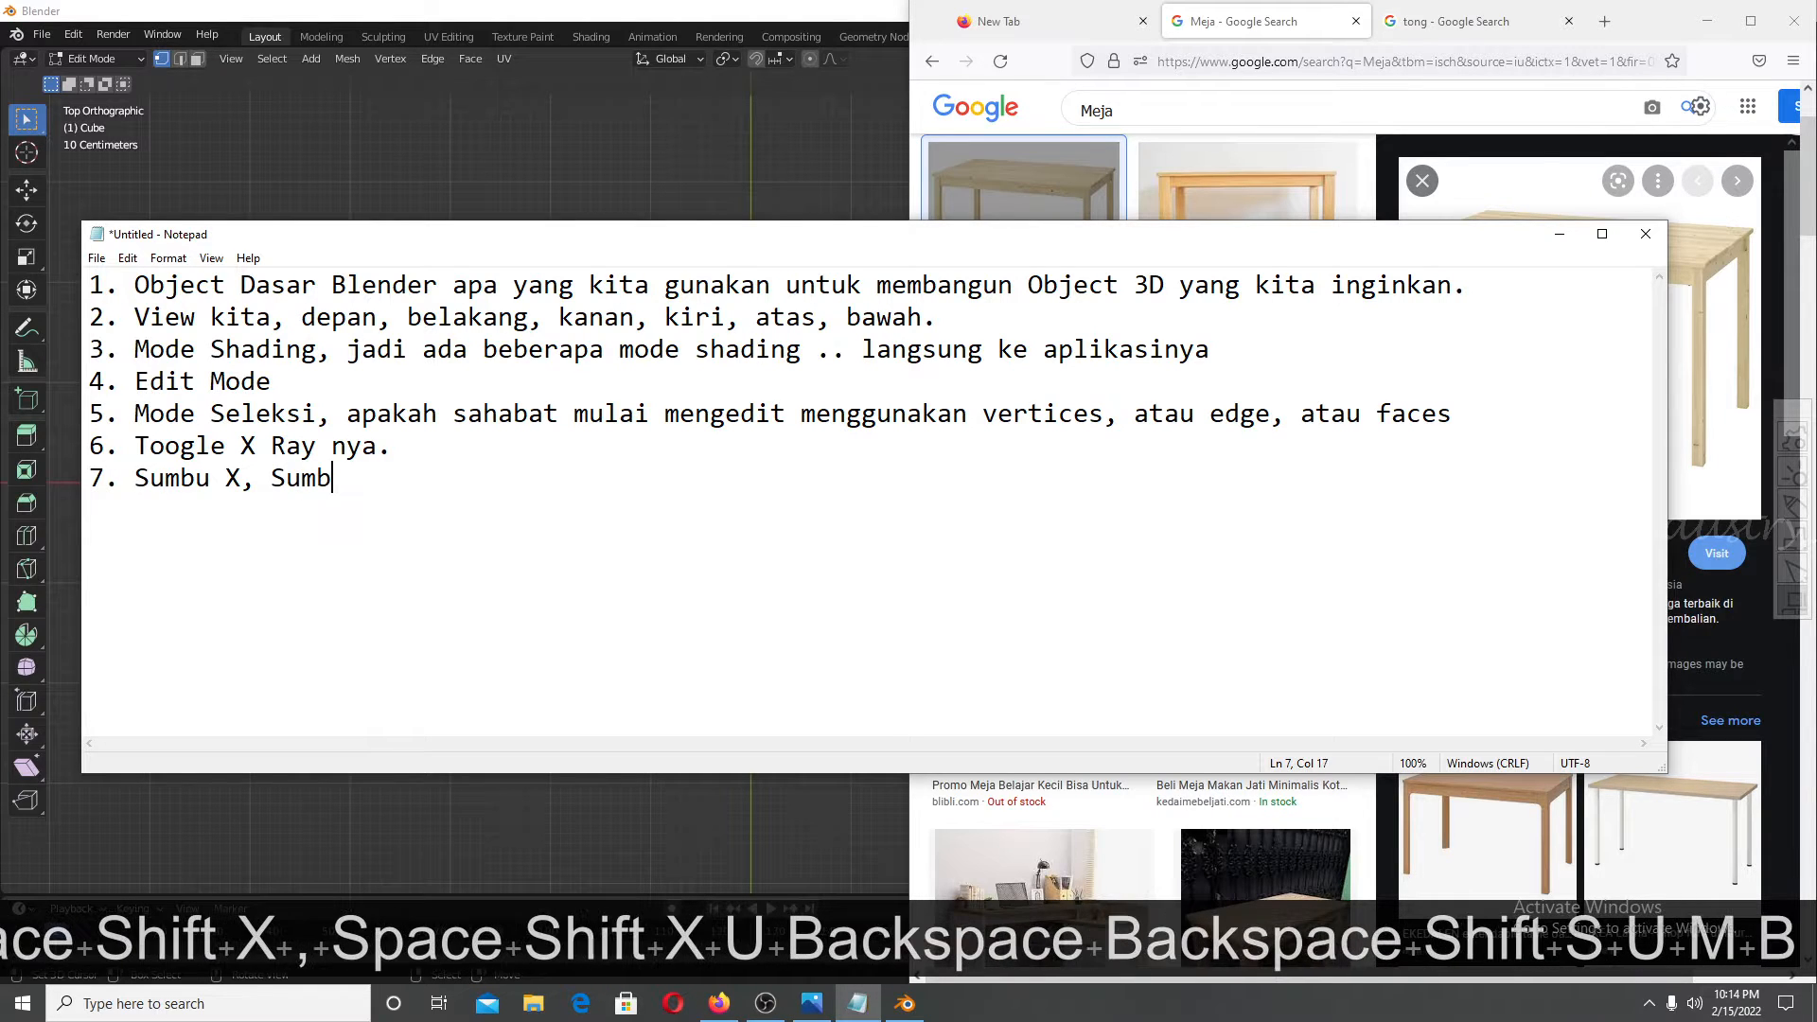
pyautogui.write('Y,')
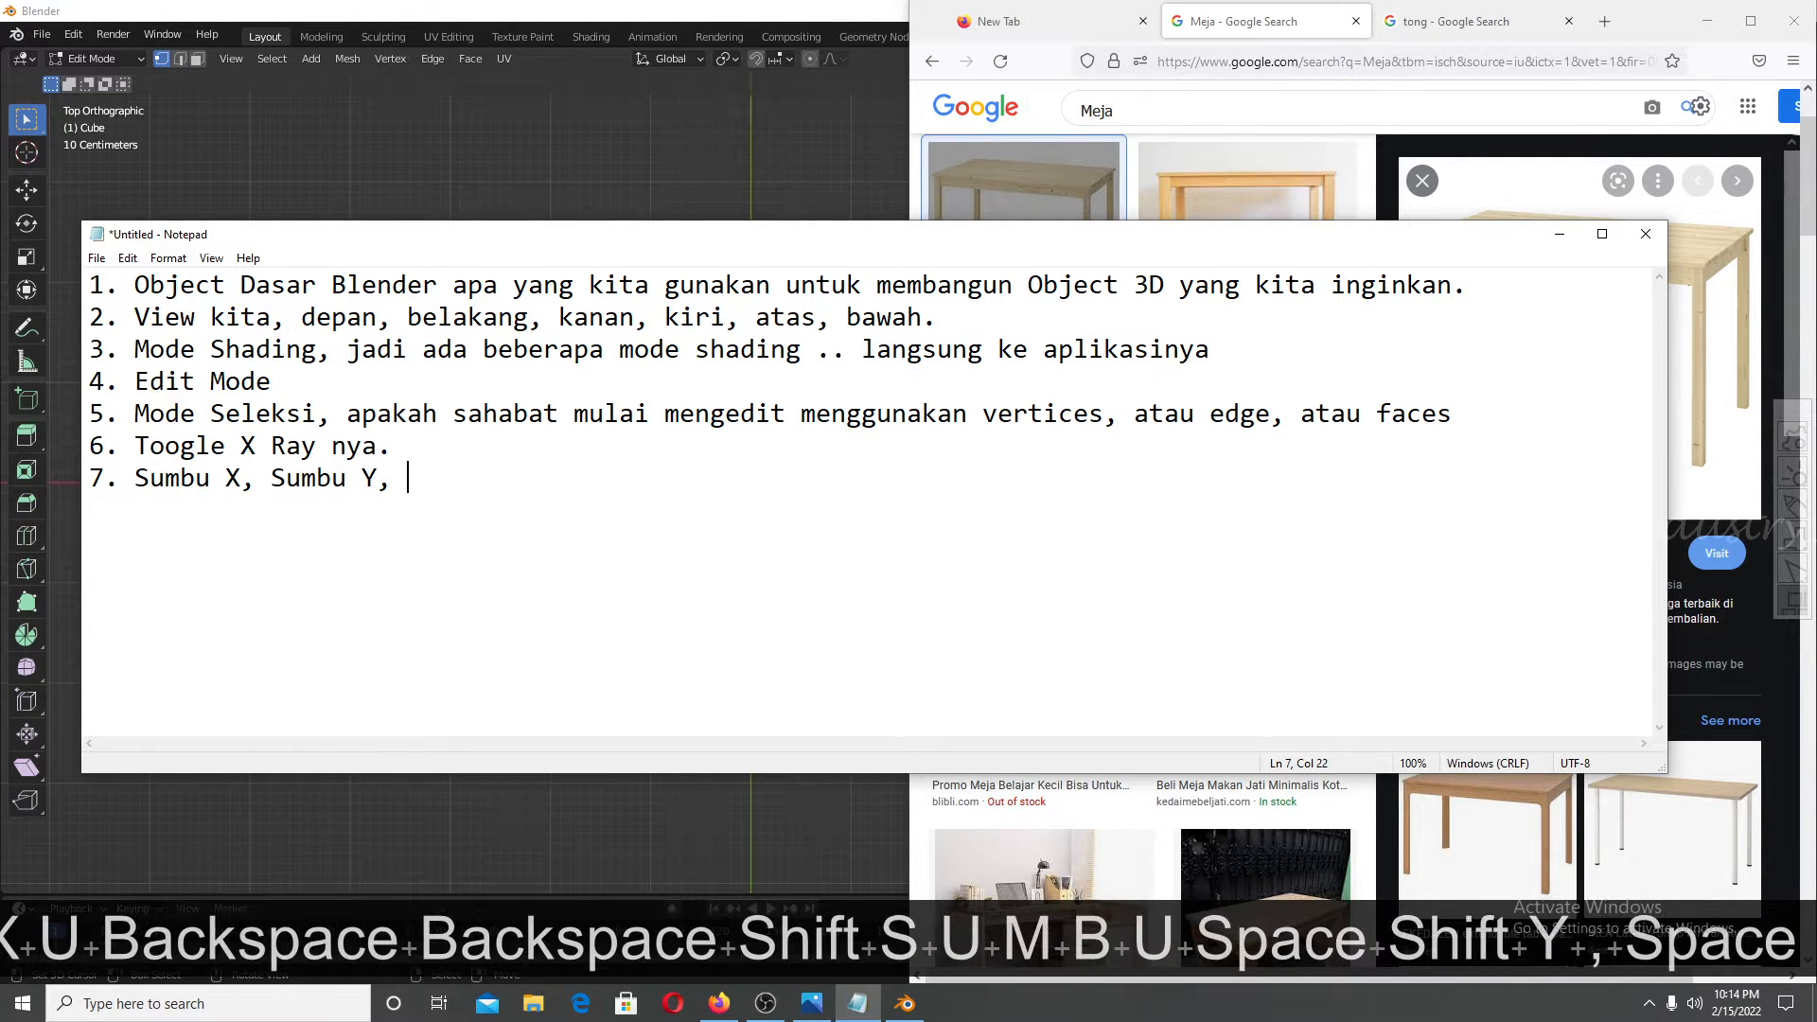
pyautogui.write('ata')
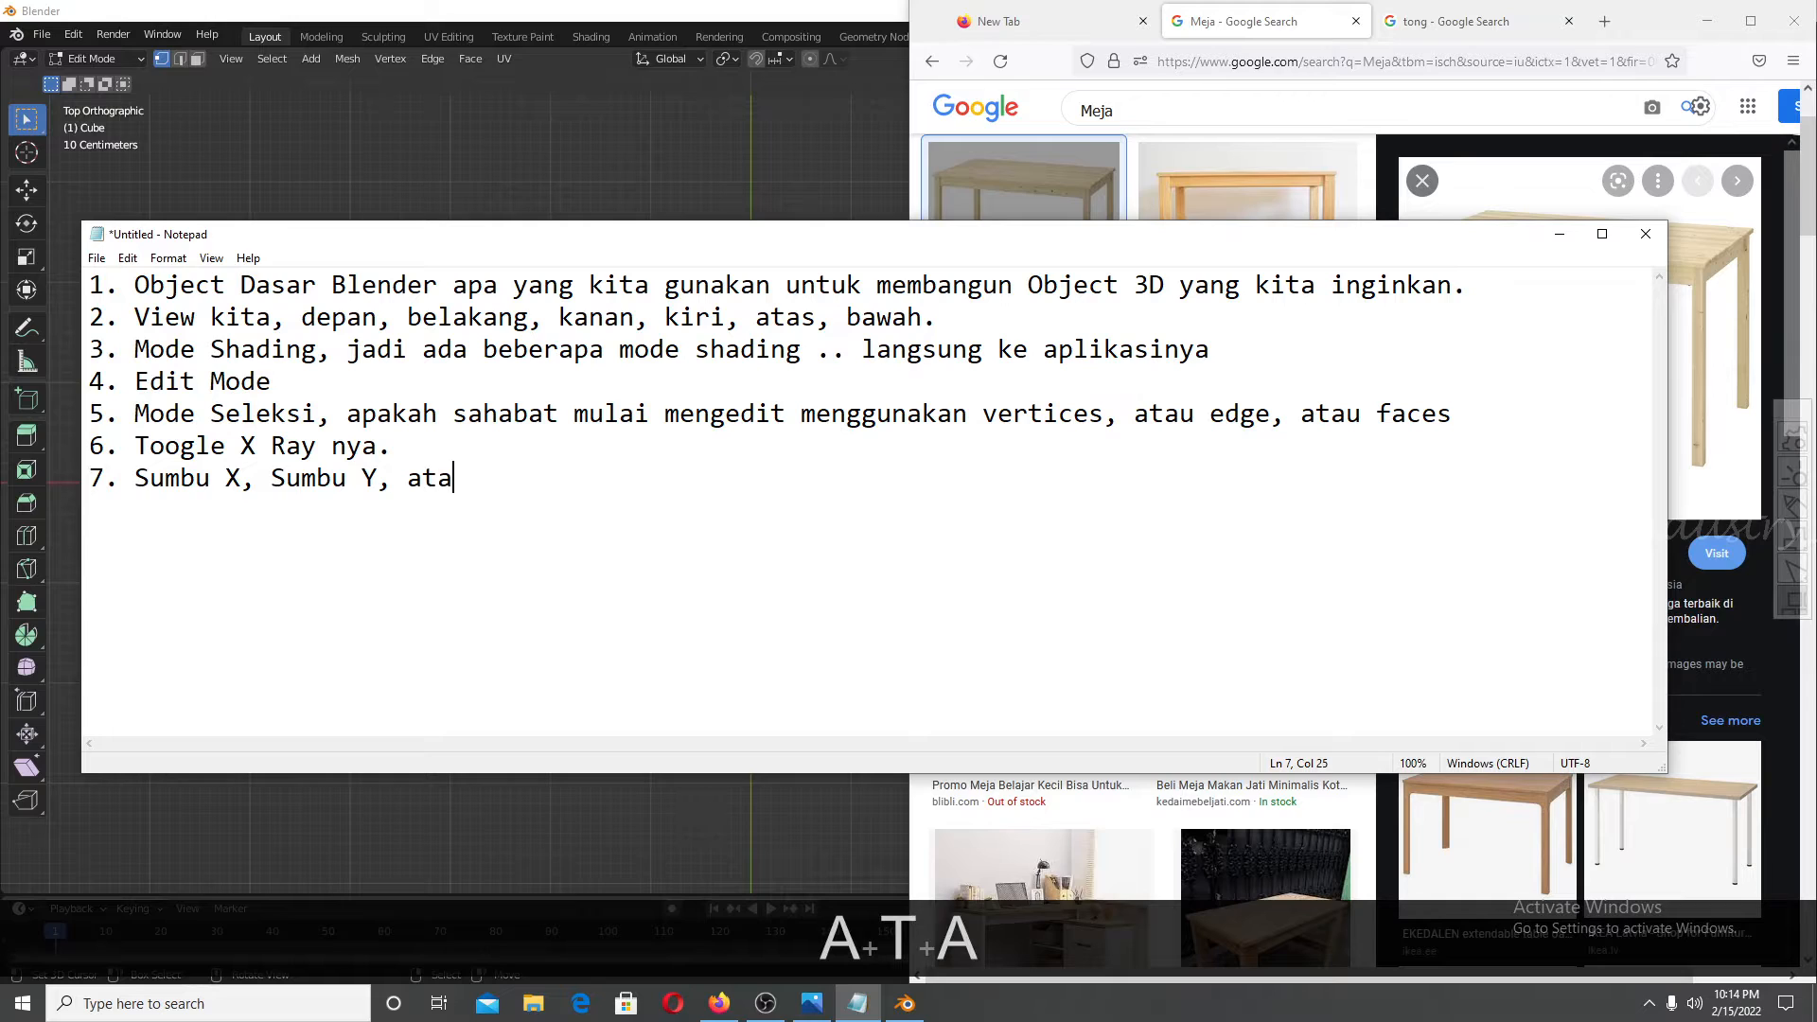
pyautogui.write('u ')
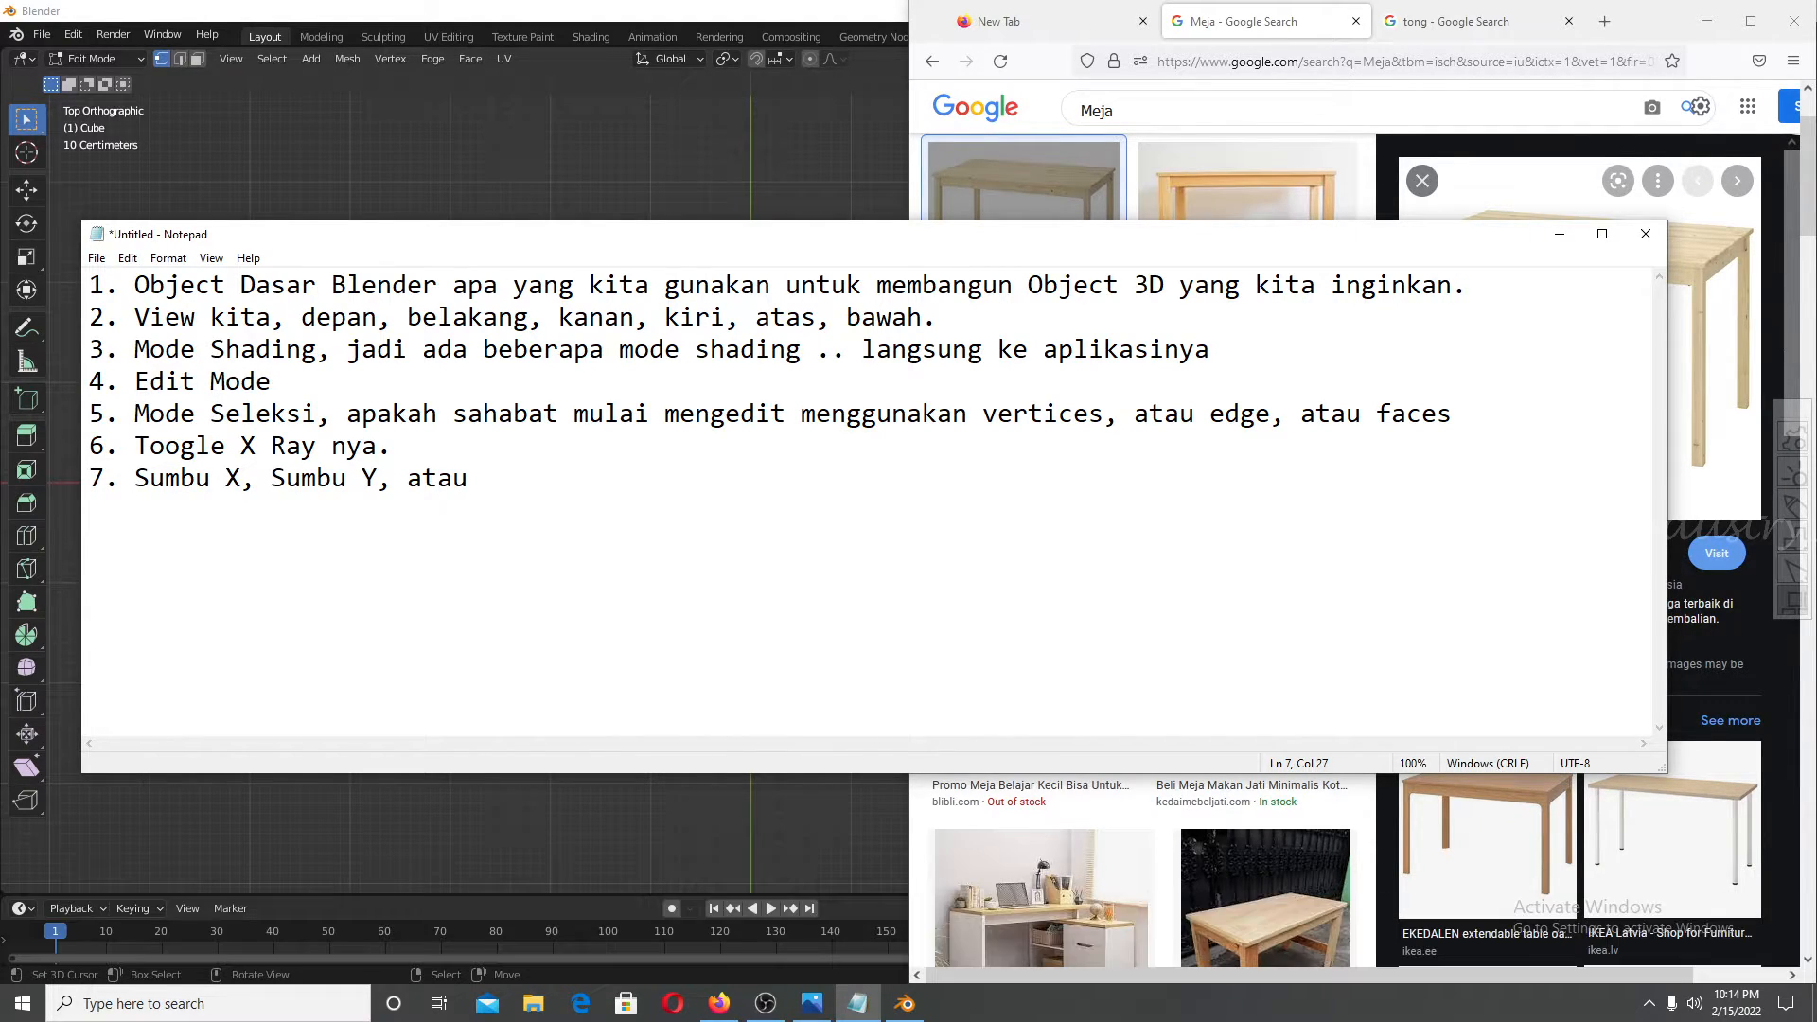
pyautogui.write('SUmbu Z nya')
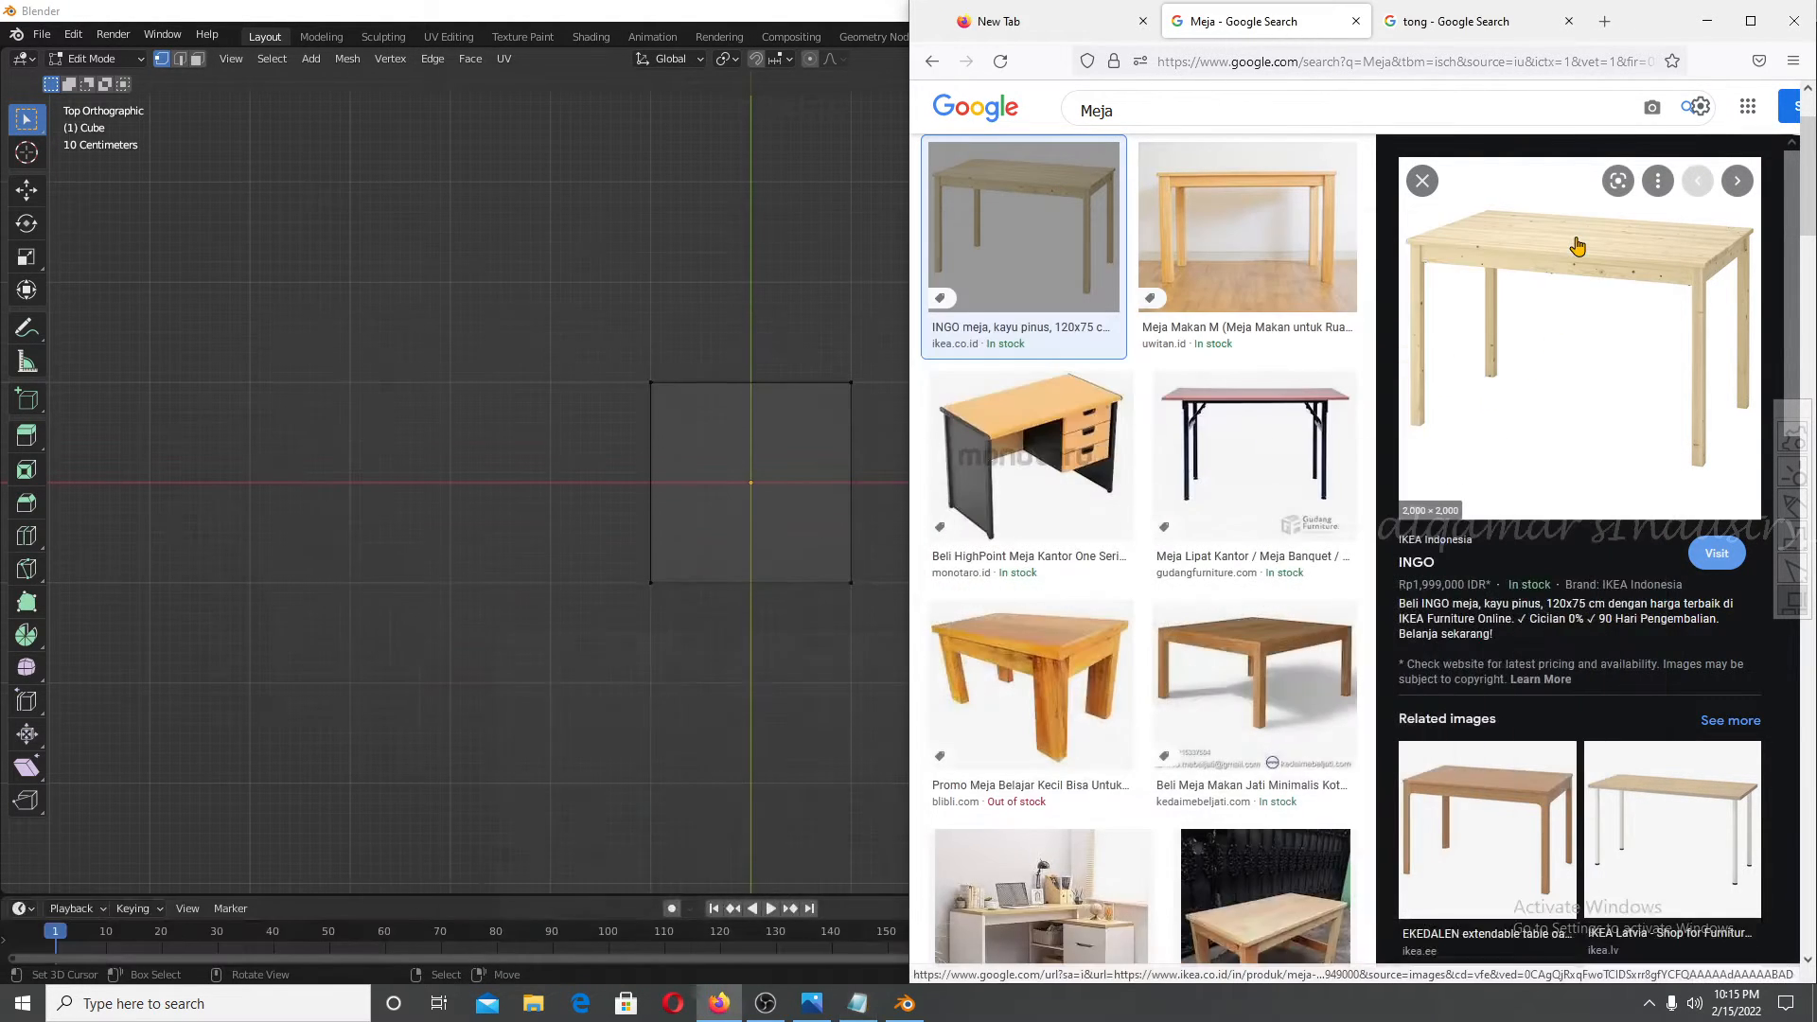
# Narrow the browser window showing the INGO table reference so that more of the Blender viewport is exposed beside it.
pyautogui.click(1559, 233)
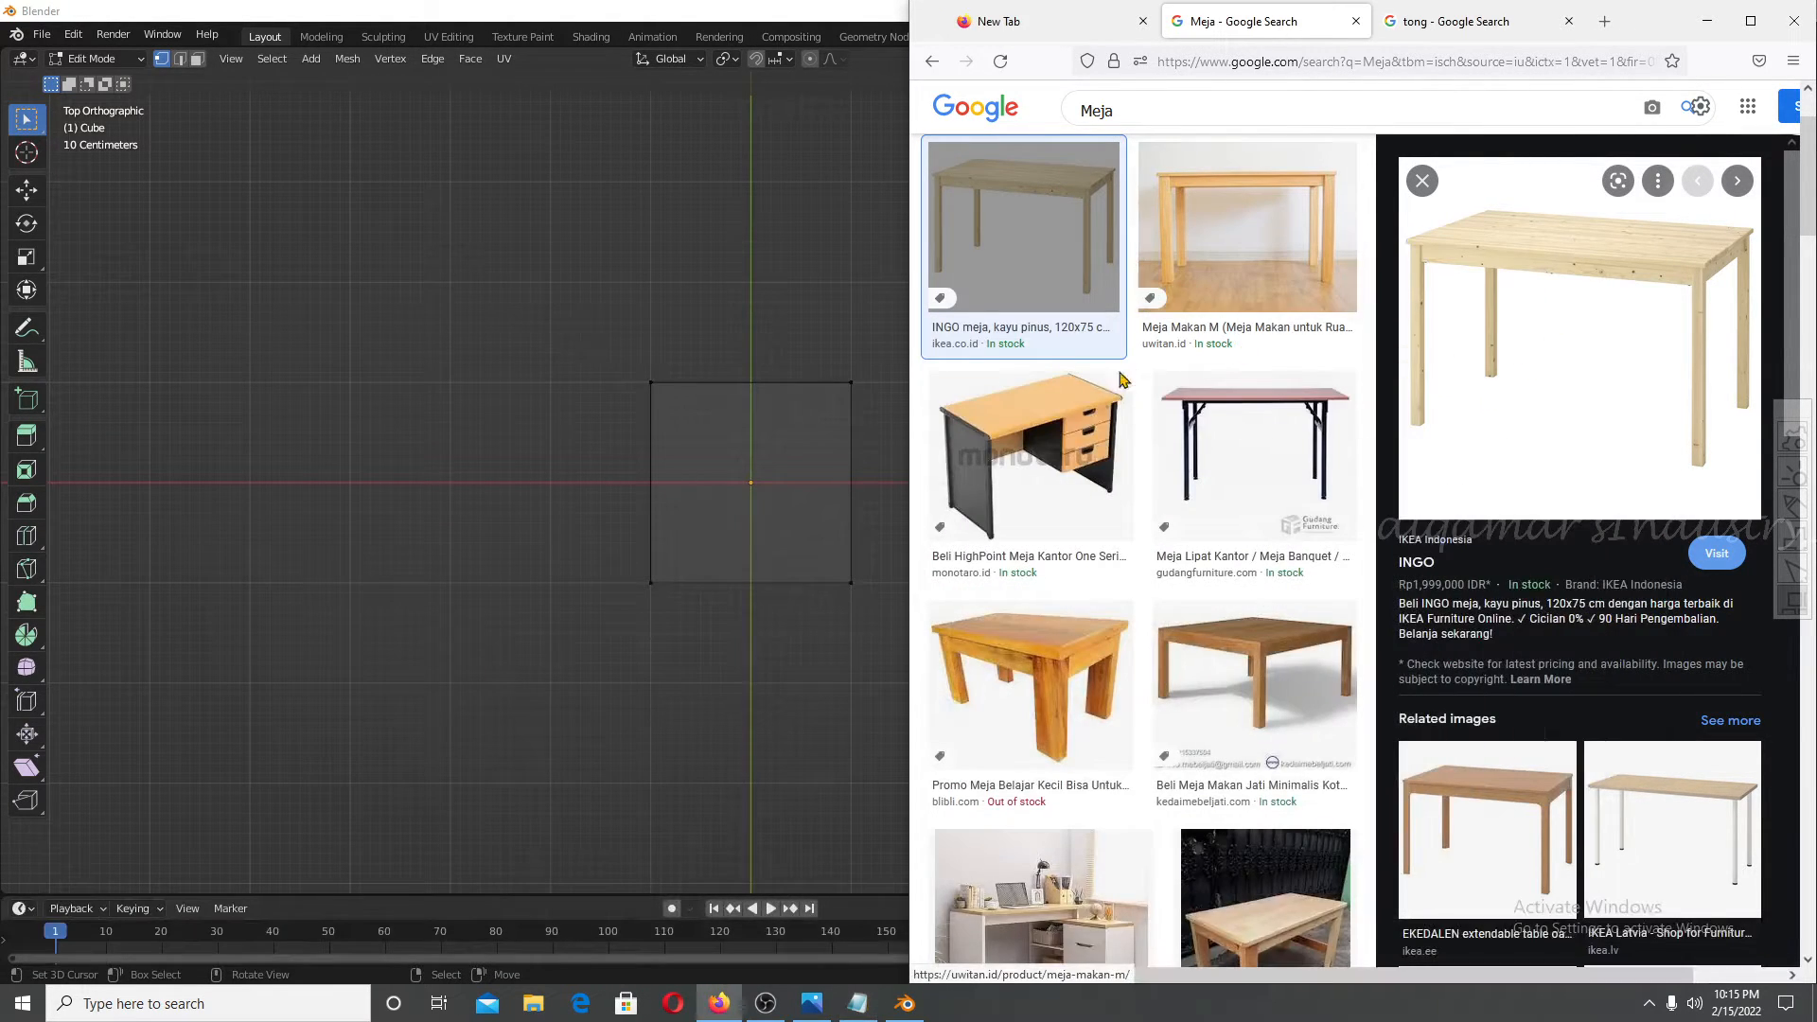
pyautogui.moveTo(910, 270); pyautogui.dragTo(946, 284)
pyautogui.scroll(-2, 740, 470)
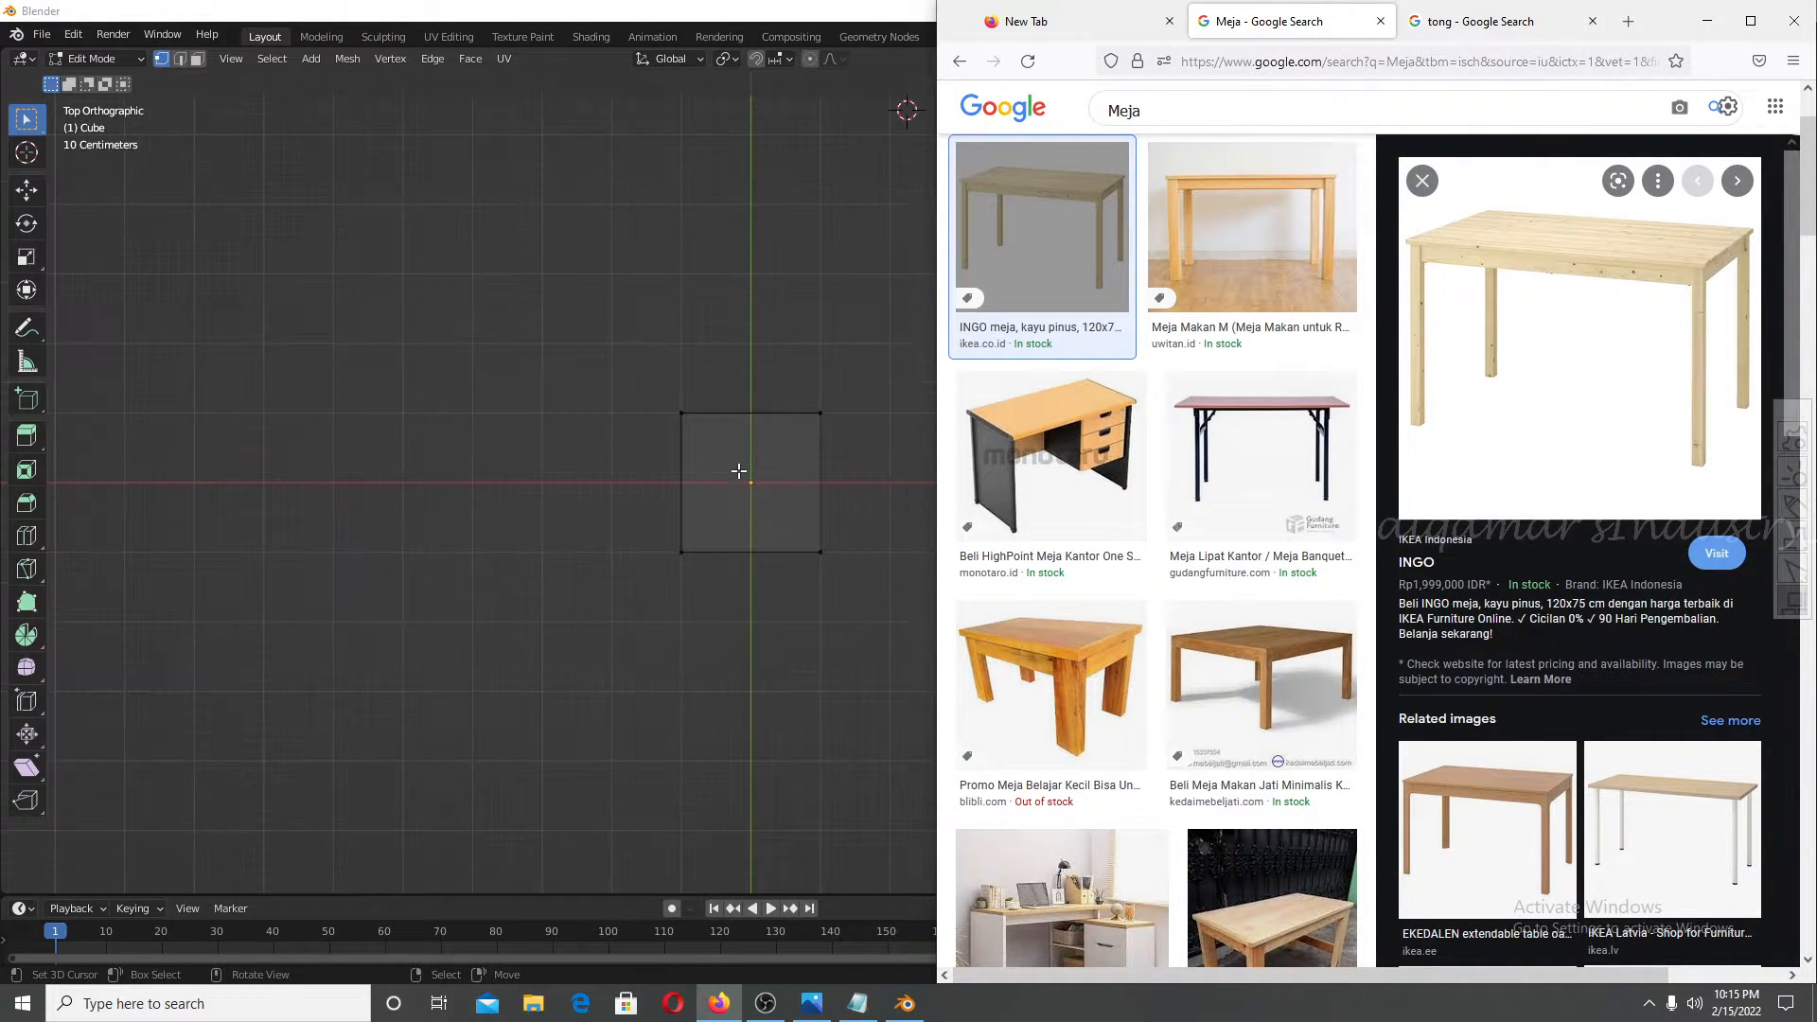
pyautogui.scroll(2, 755, 450)
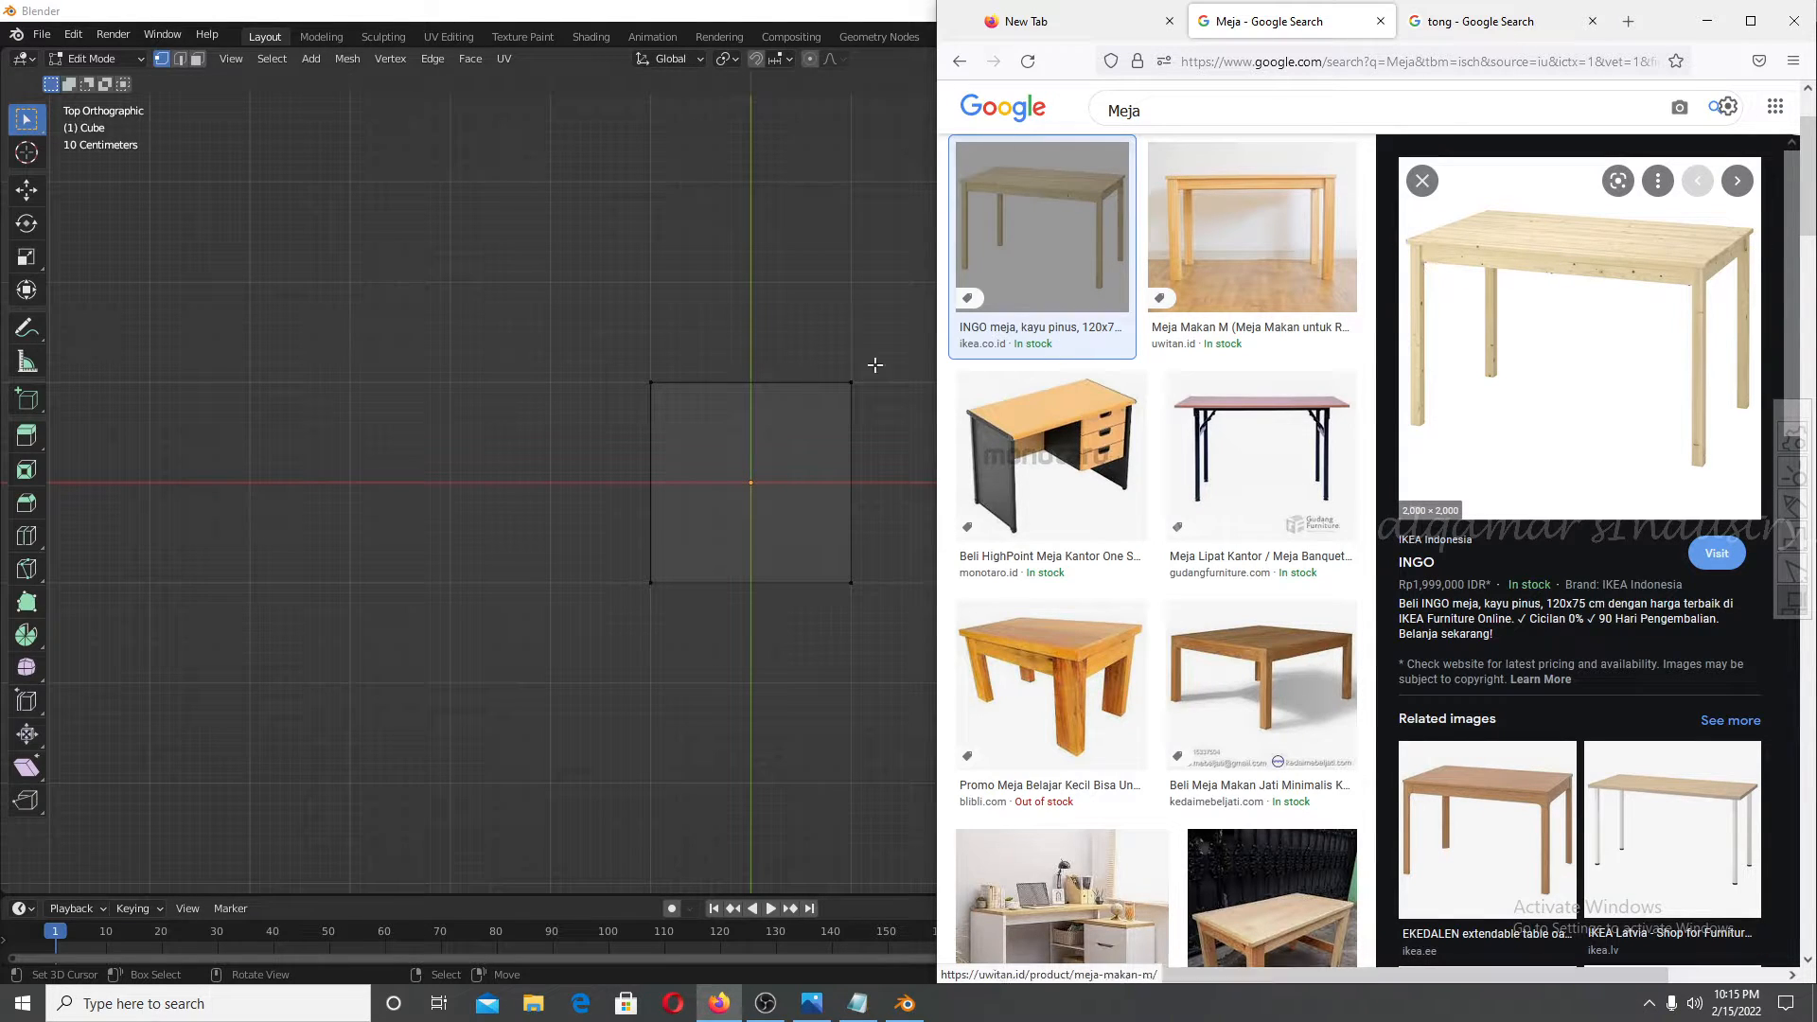
pyautogui.scroll(-2, 725, 494)
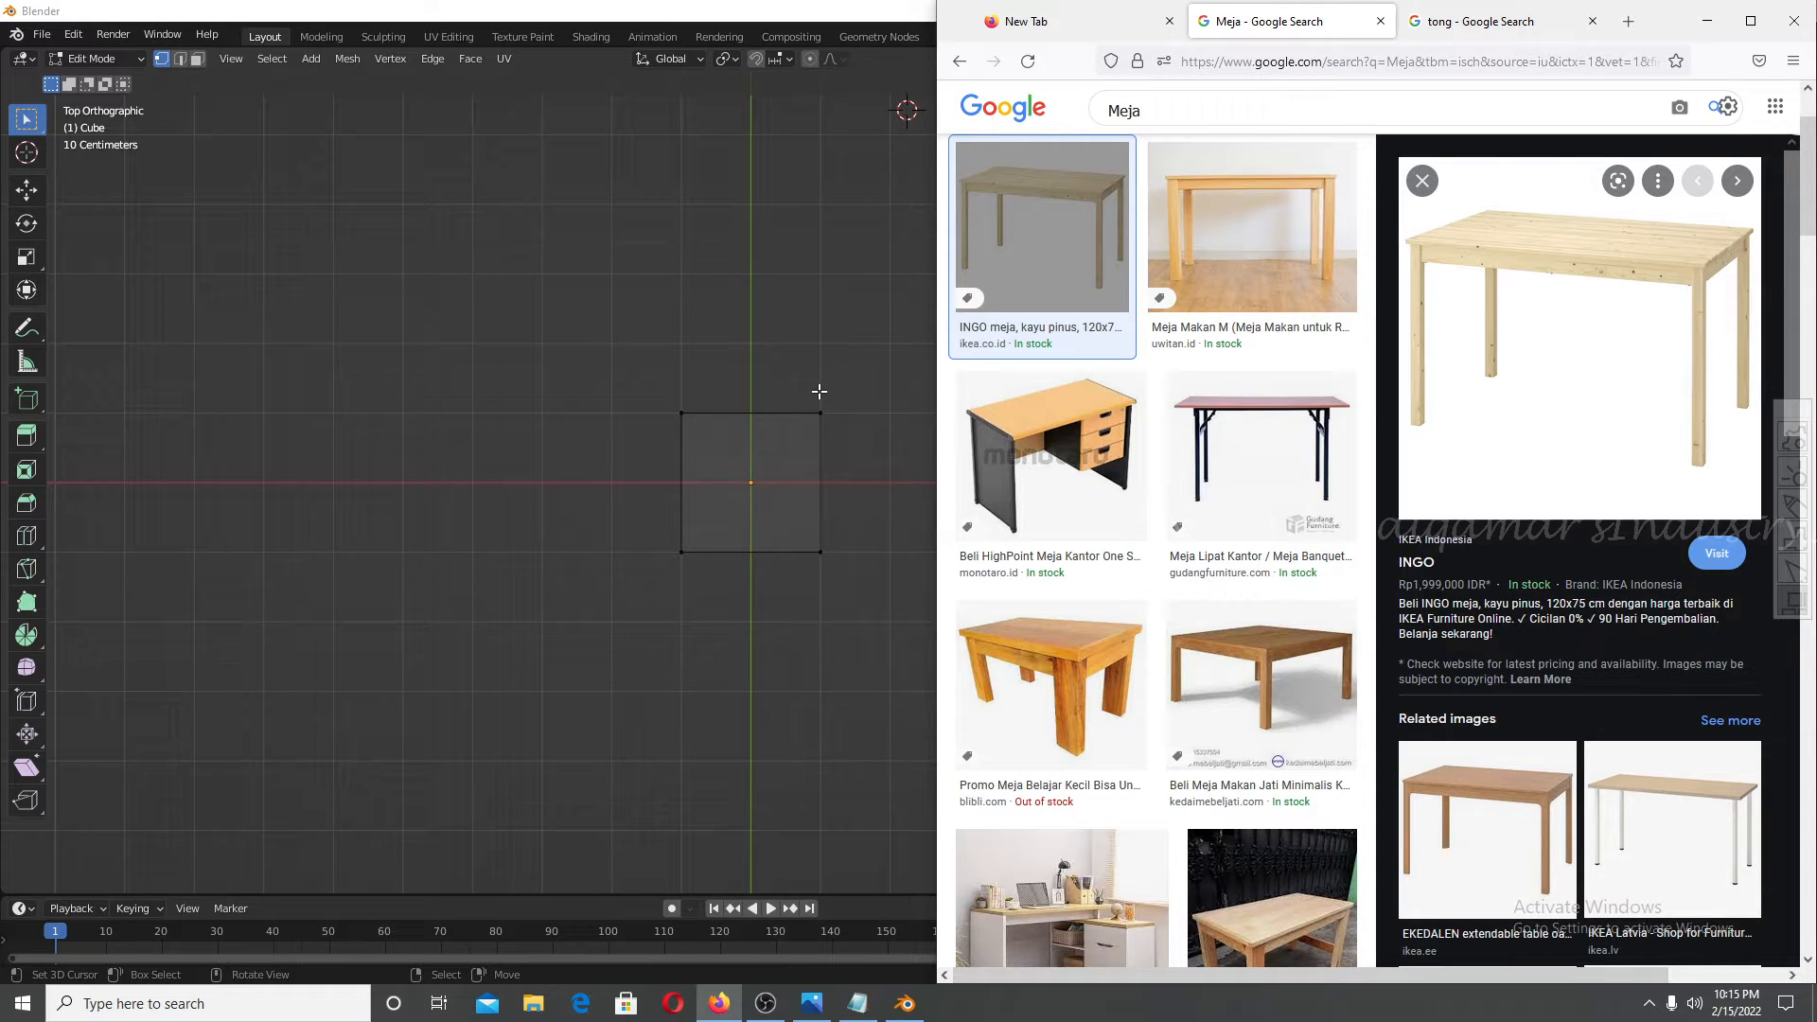
# Select the four vertices of the cube's positive X face one by one in a perspective view.
pyautogui.moveTo(817, 437); pyautogui.dragTo(694, 342, button='middle')
pyautogui.rightClick(754, 515)
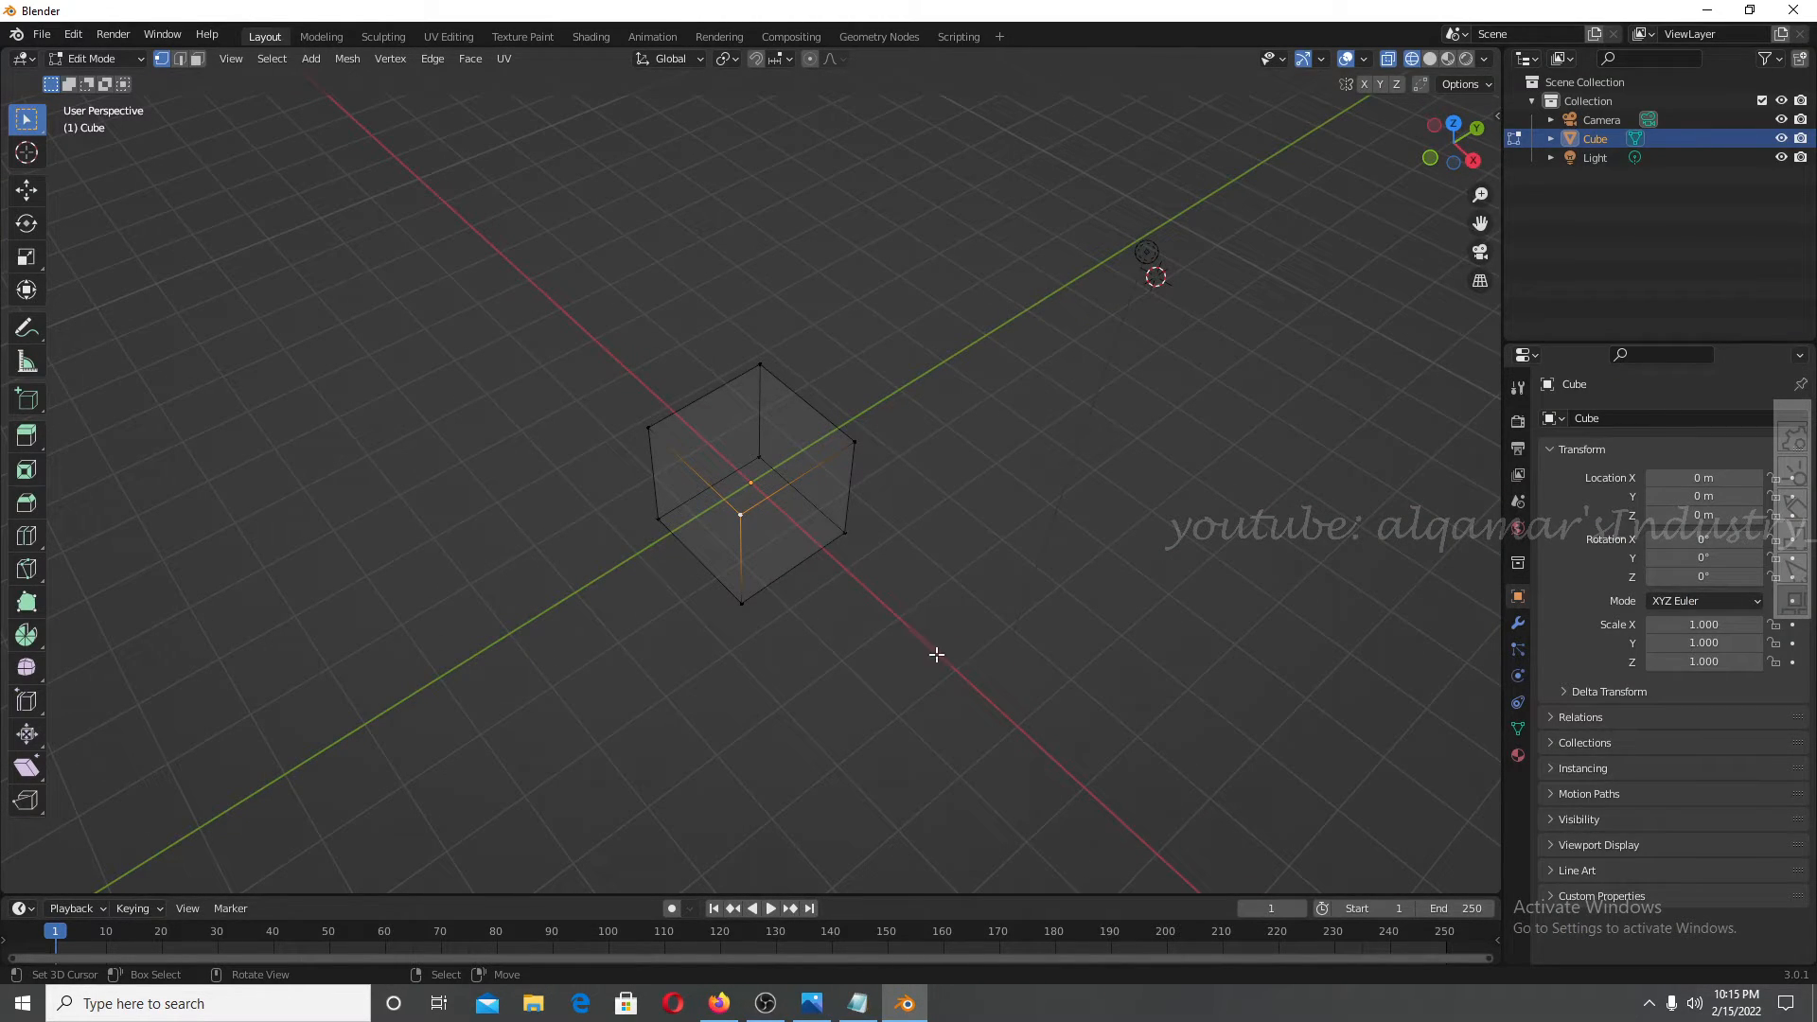
pyautogui.rightClick(757, 365)
pyautogui.rightClick(740, 516)
pyautogui.keyDown('shift'); pyautogui.rightClick(742, 602); pyautogui.keyUp('shift')
pyautogui.keyDown('shift'); pyautogui.rightClick(844, 544); pyautogui.keyUp('shift')
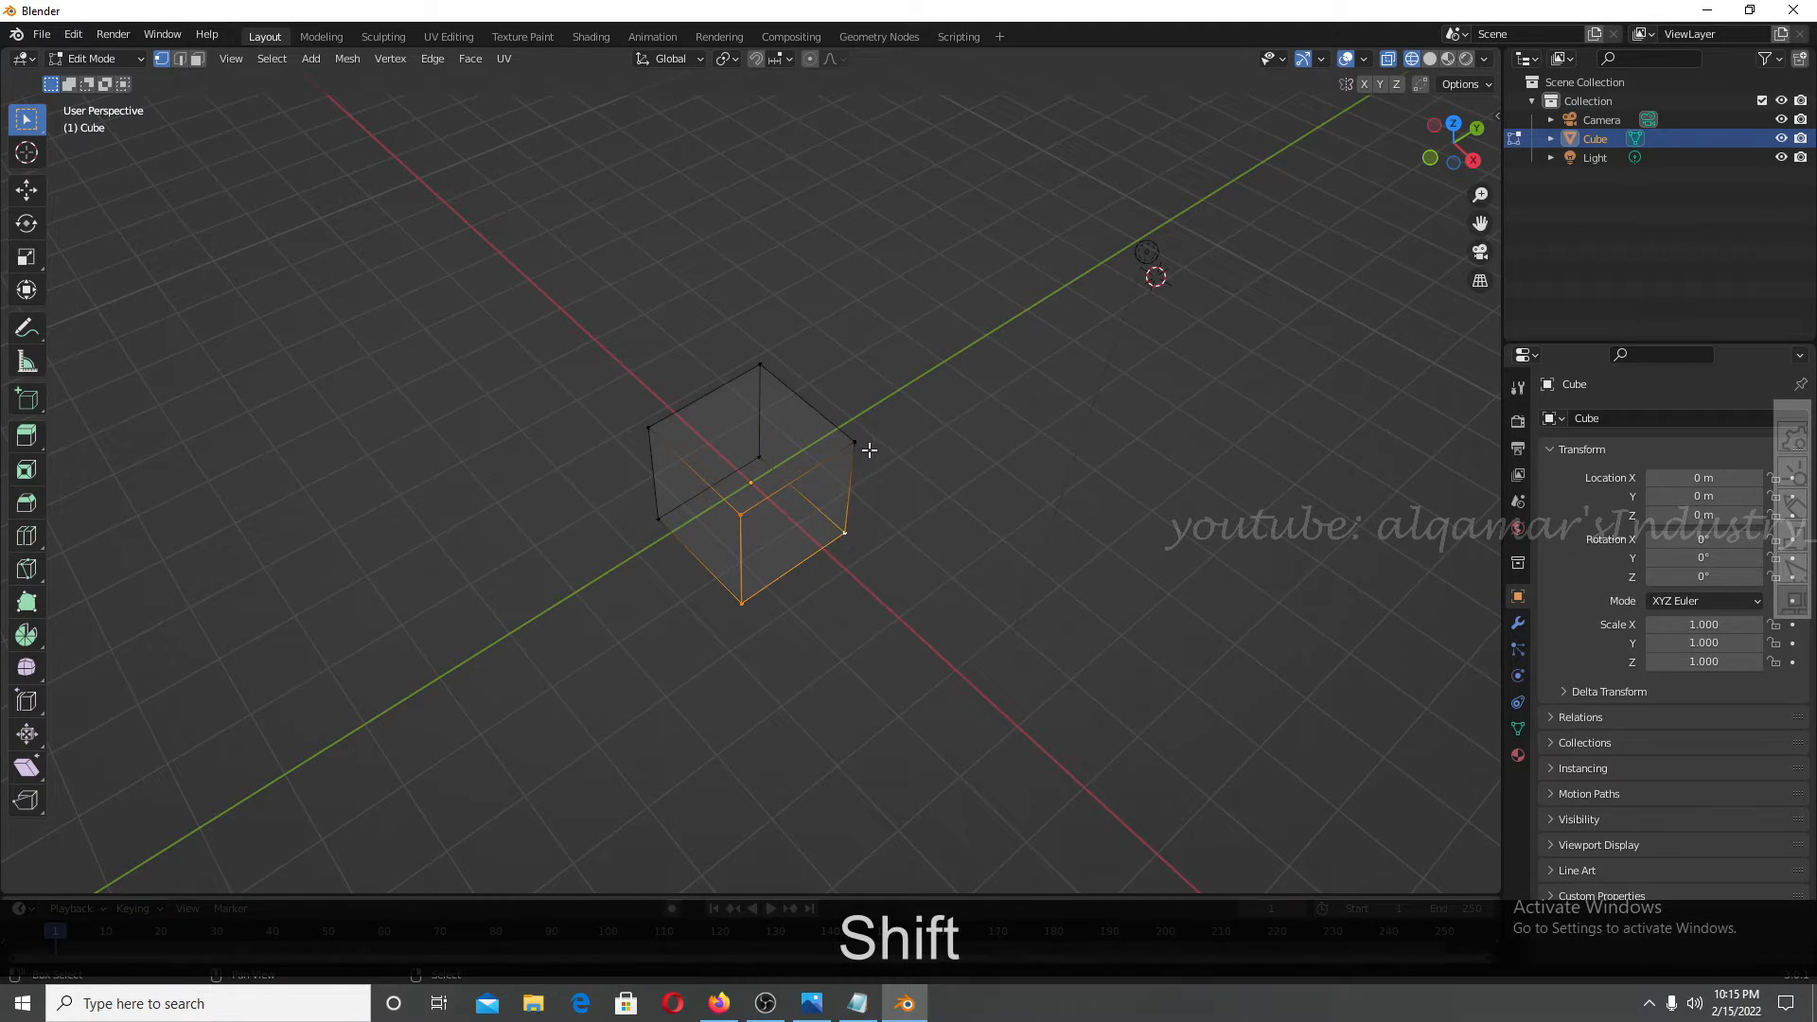
pyautogui.keyDown('shift'); pyautogui.rightClick(862, 445); pyautogui.keyUp('shift')
# Try moving only the upper front corner vertex of the cube freely, testing undo and redo on the move.
pyautogui.rightClick(753, 523)
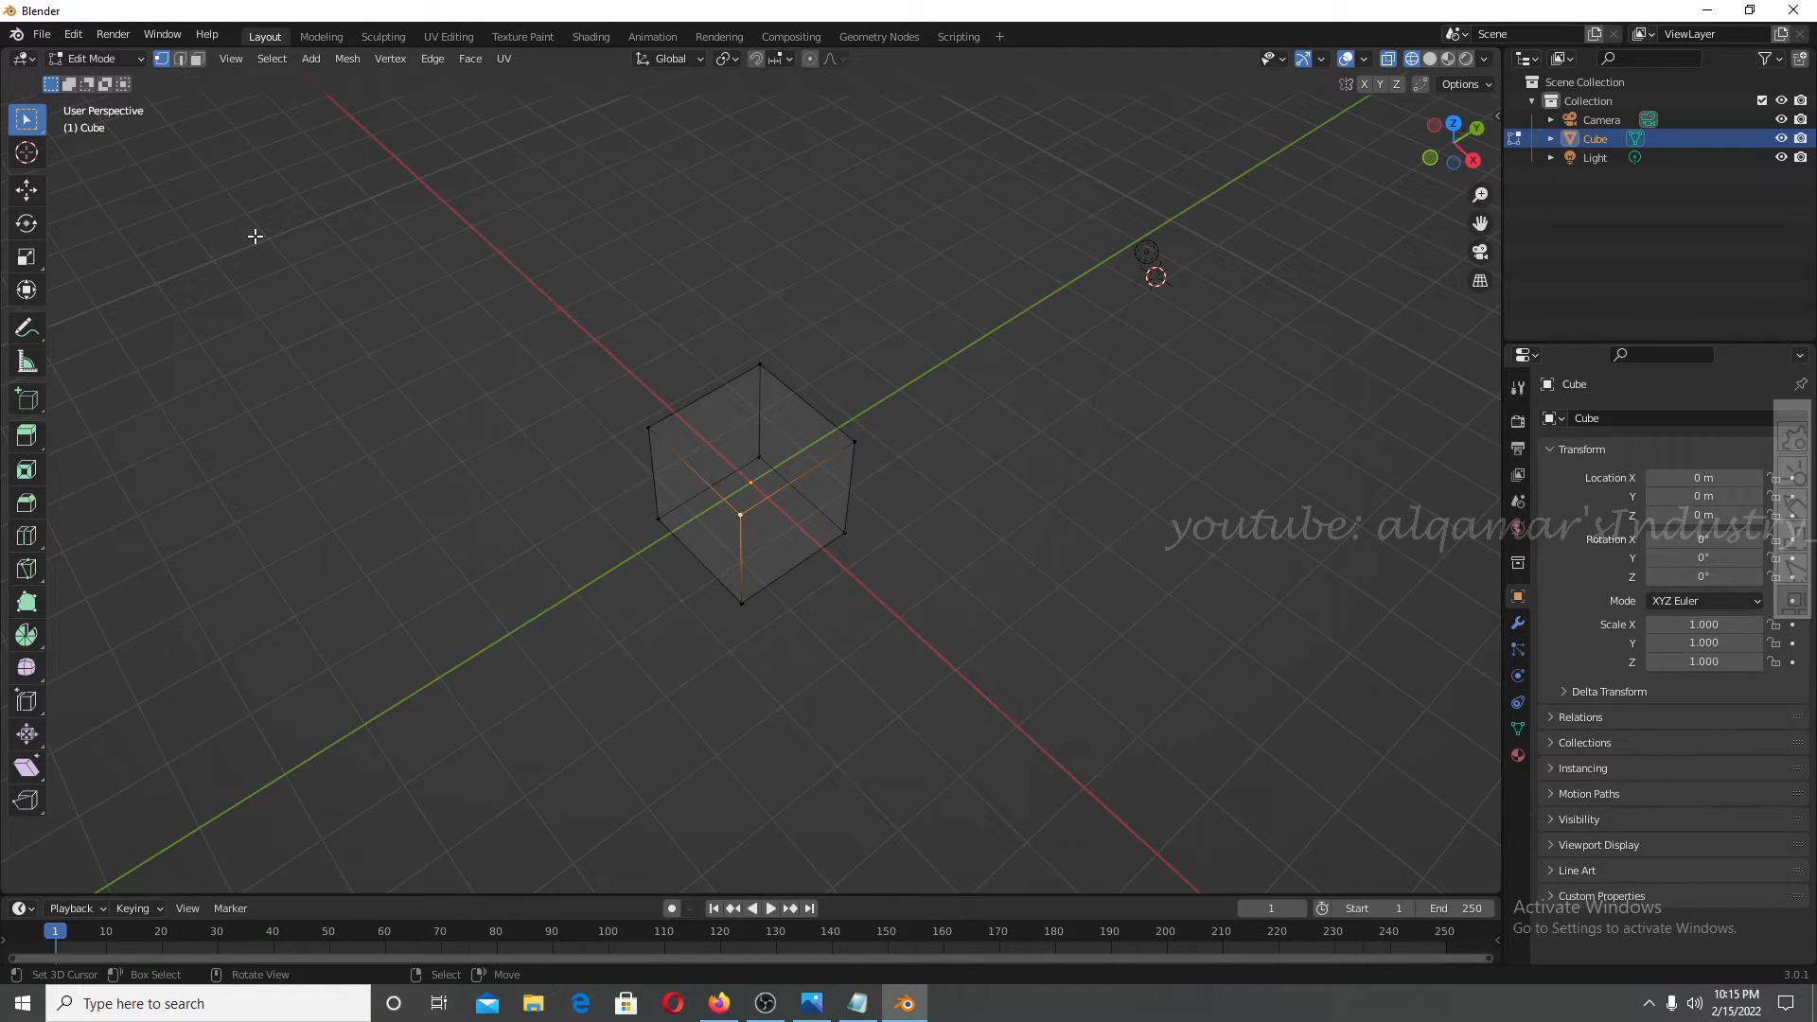
pyautogui.press('g')
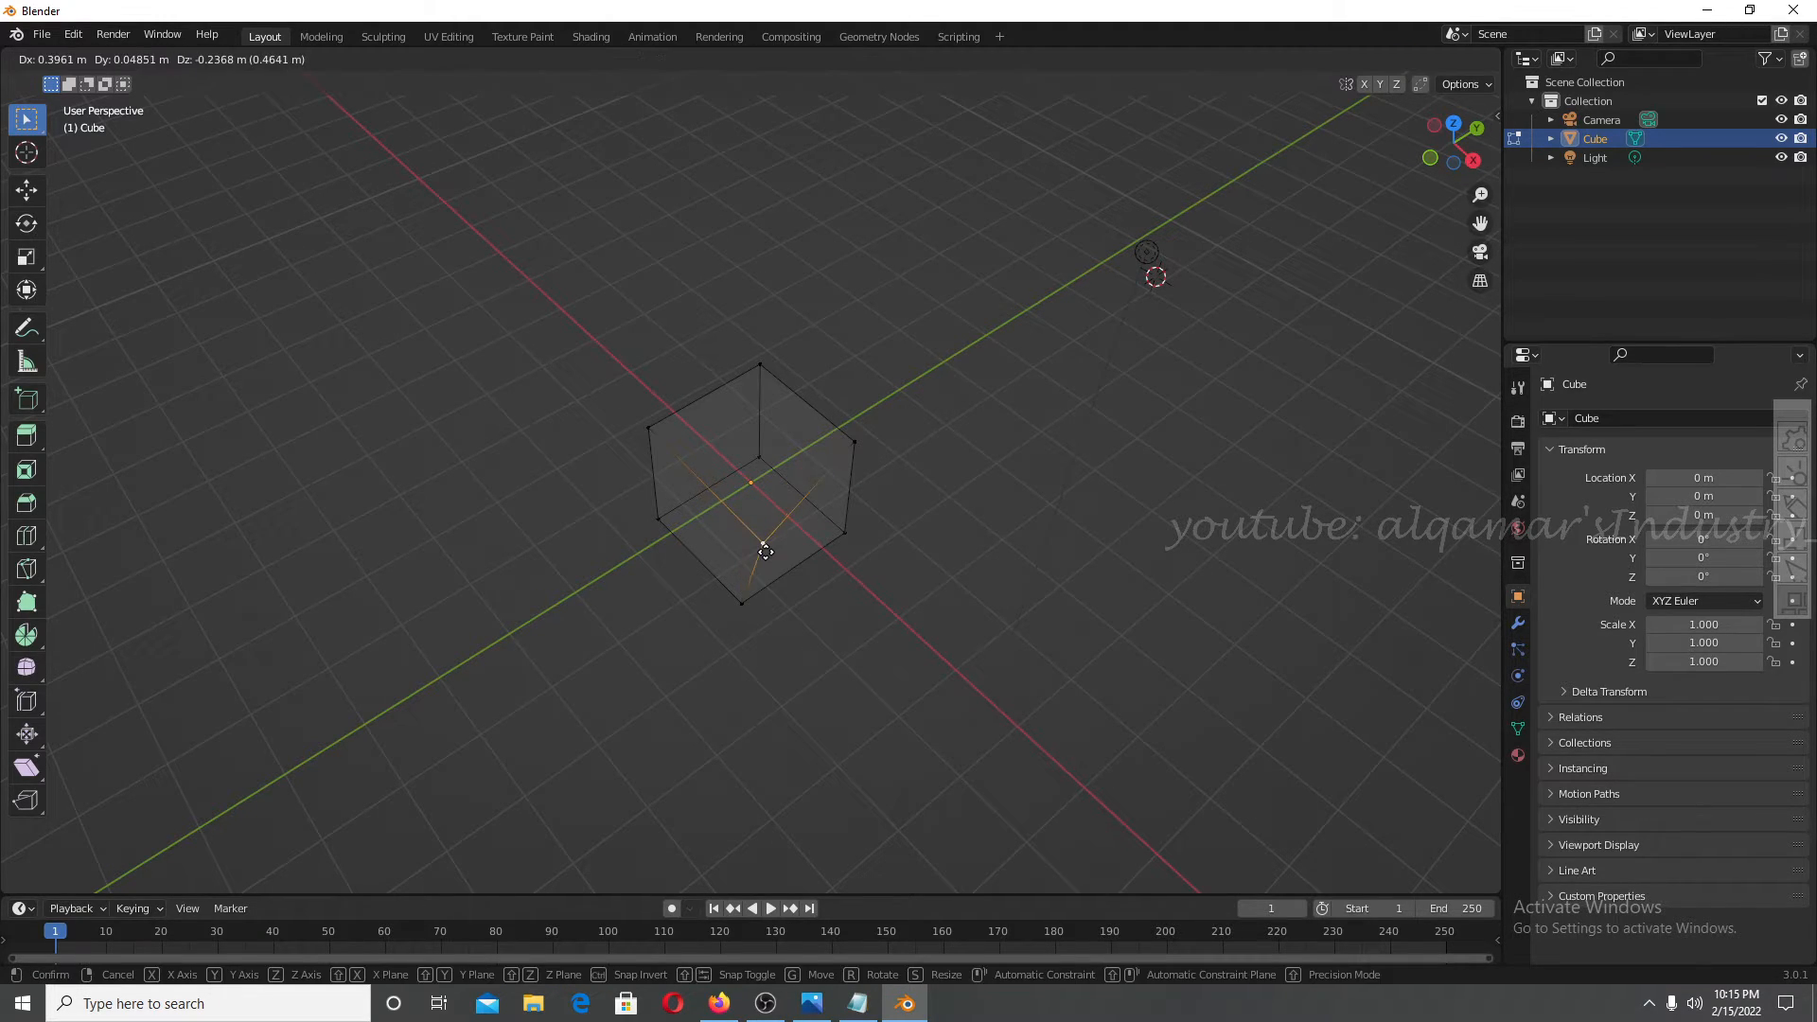
pyautogui.click(851, 651)
pyautogui.hotkey('ctrl', 'z')
pyautogui.hotkey('ctrl', 'shift', 'z')
# Build up a selection of all four positive X face vertices, undoing the accidental vertex move along the way.
pyautogui.keyDown('shift'); pyautogui.rightClick(857, 436); pyautogui.keyUp('shift')
pyautogui.moveTo(849, 451); pyautogui.dragTo(868, 477, button='right')
pyautogui.hotkey('ctrl', 'z')
pyautogui.keyDown('shift'); pyautogui.rightClick(845, 533); pyautogui.keyUp('shift')
pyautogui.keyDown('shift'); pyautogui.rightClick(741, 603); pyautogui.keyUp('shift')
pyautogui.keyDown('shift'); pyautogui.rightClick(740, 515); pyautogui.keyUp('shift')
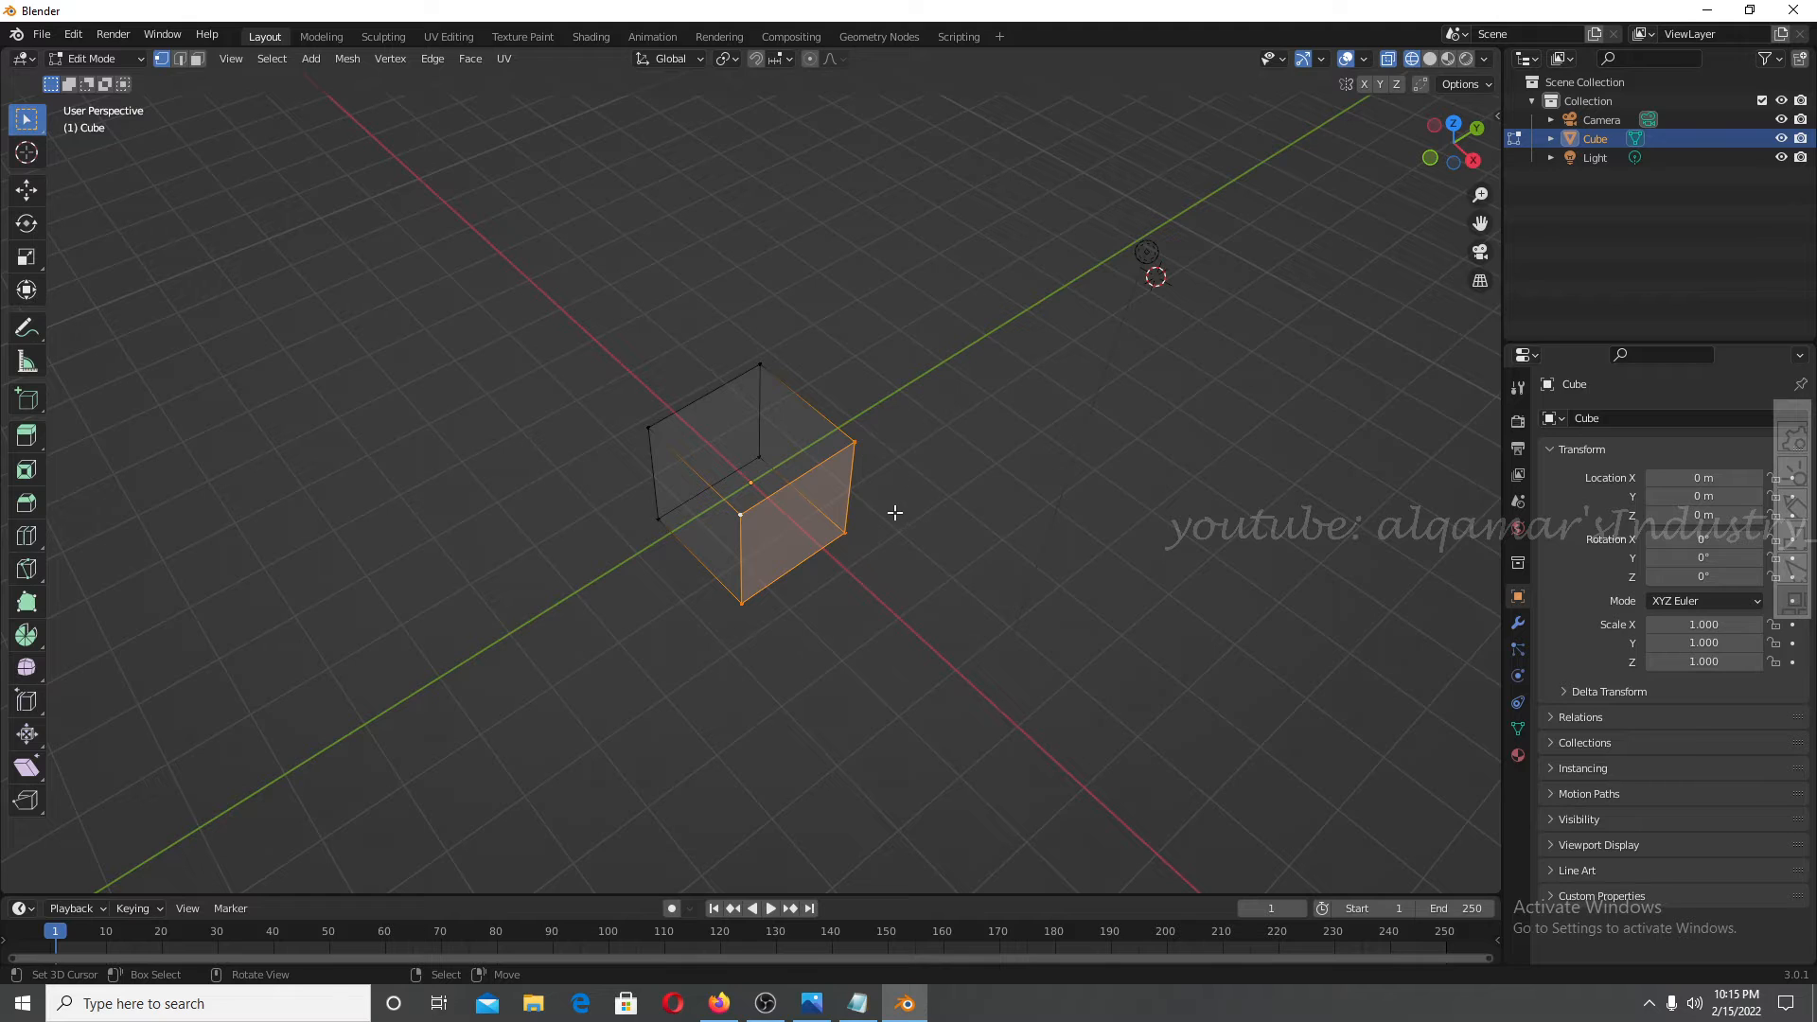
# Stretch the cube in top view by moving the selected face vertices outward along X with the Move tool.
pyautogui.press('KP_7')
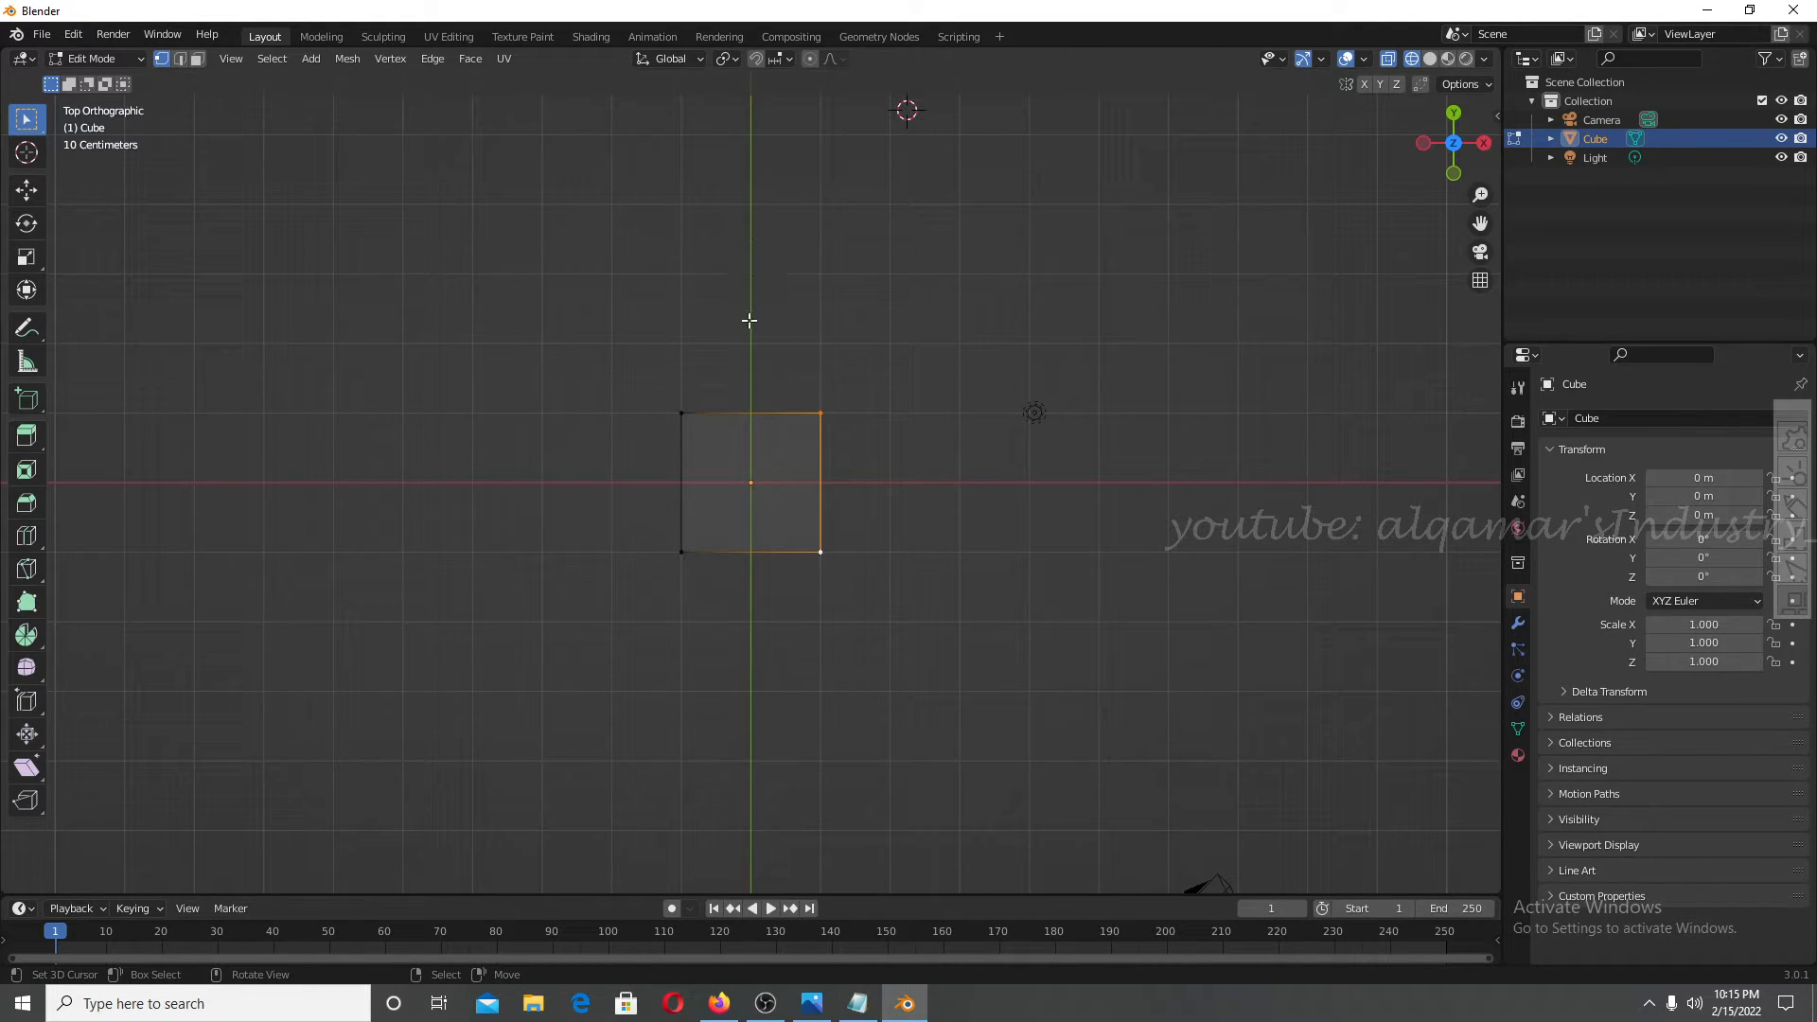
pyautogui.scroll(-4, 869, 673)
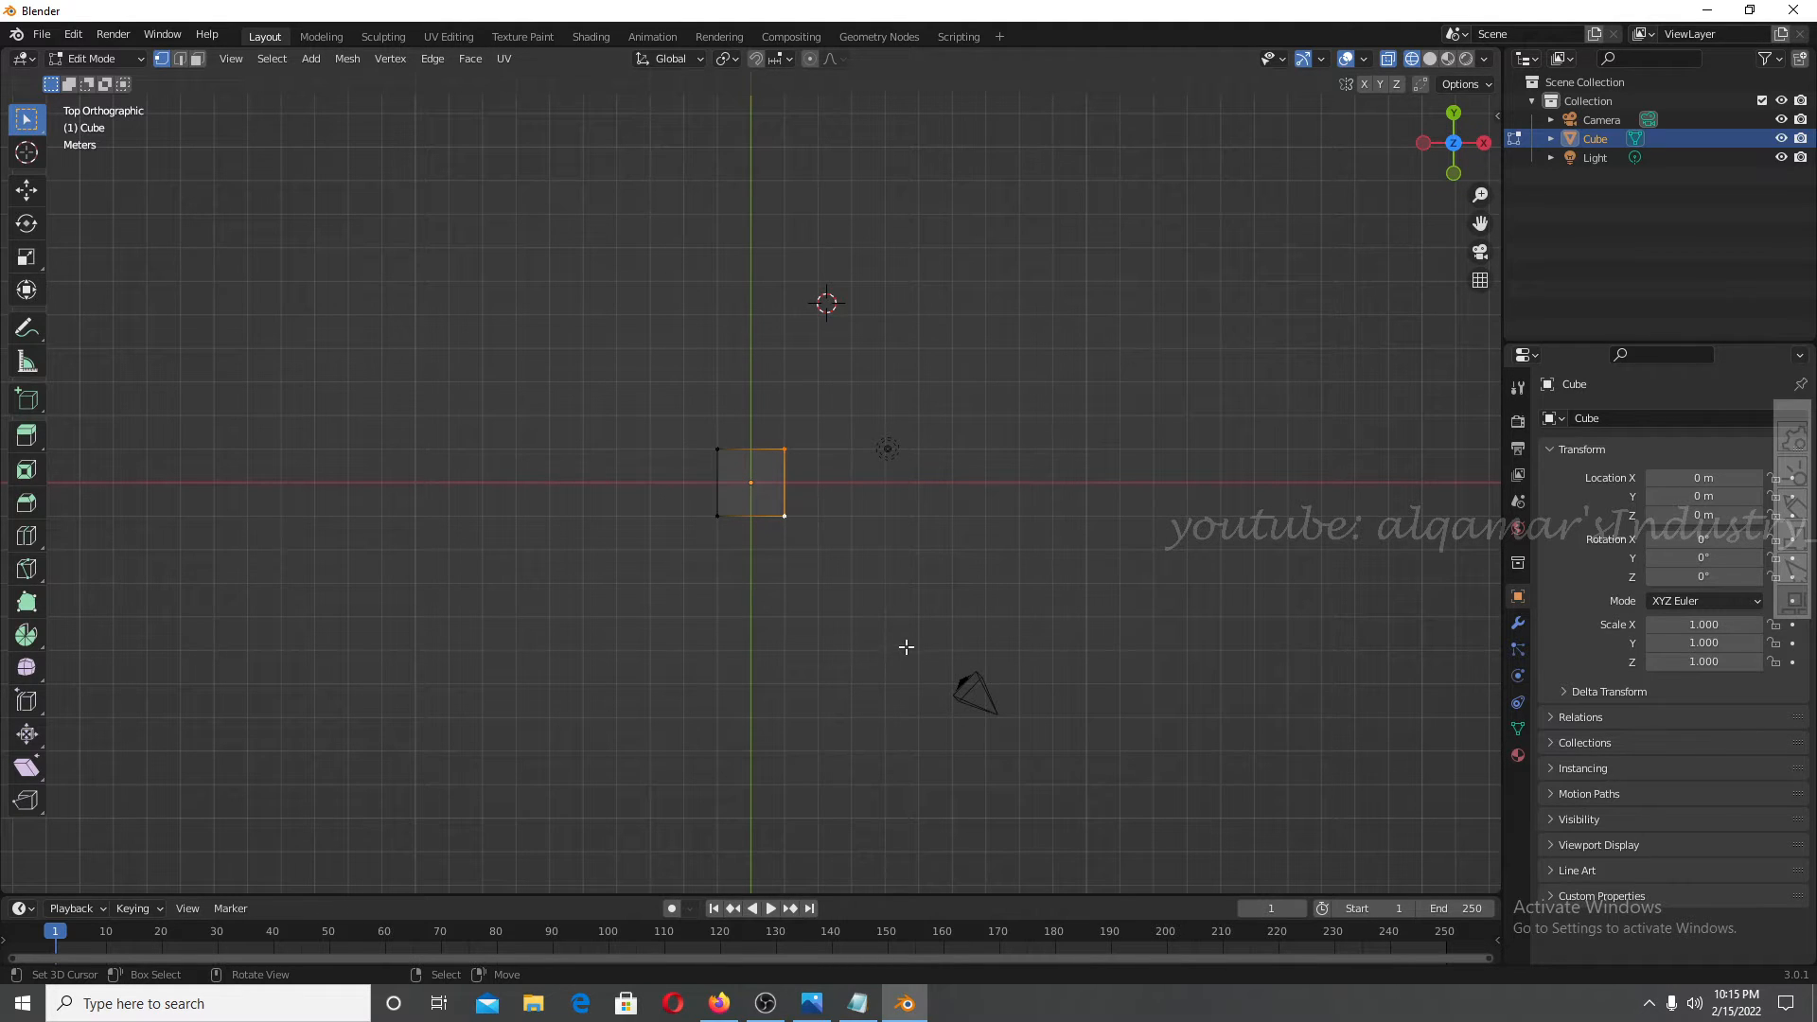
pyautogui.moveTo(906, 625); pyautogui.dragTo(876, 425, button='middle')
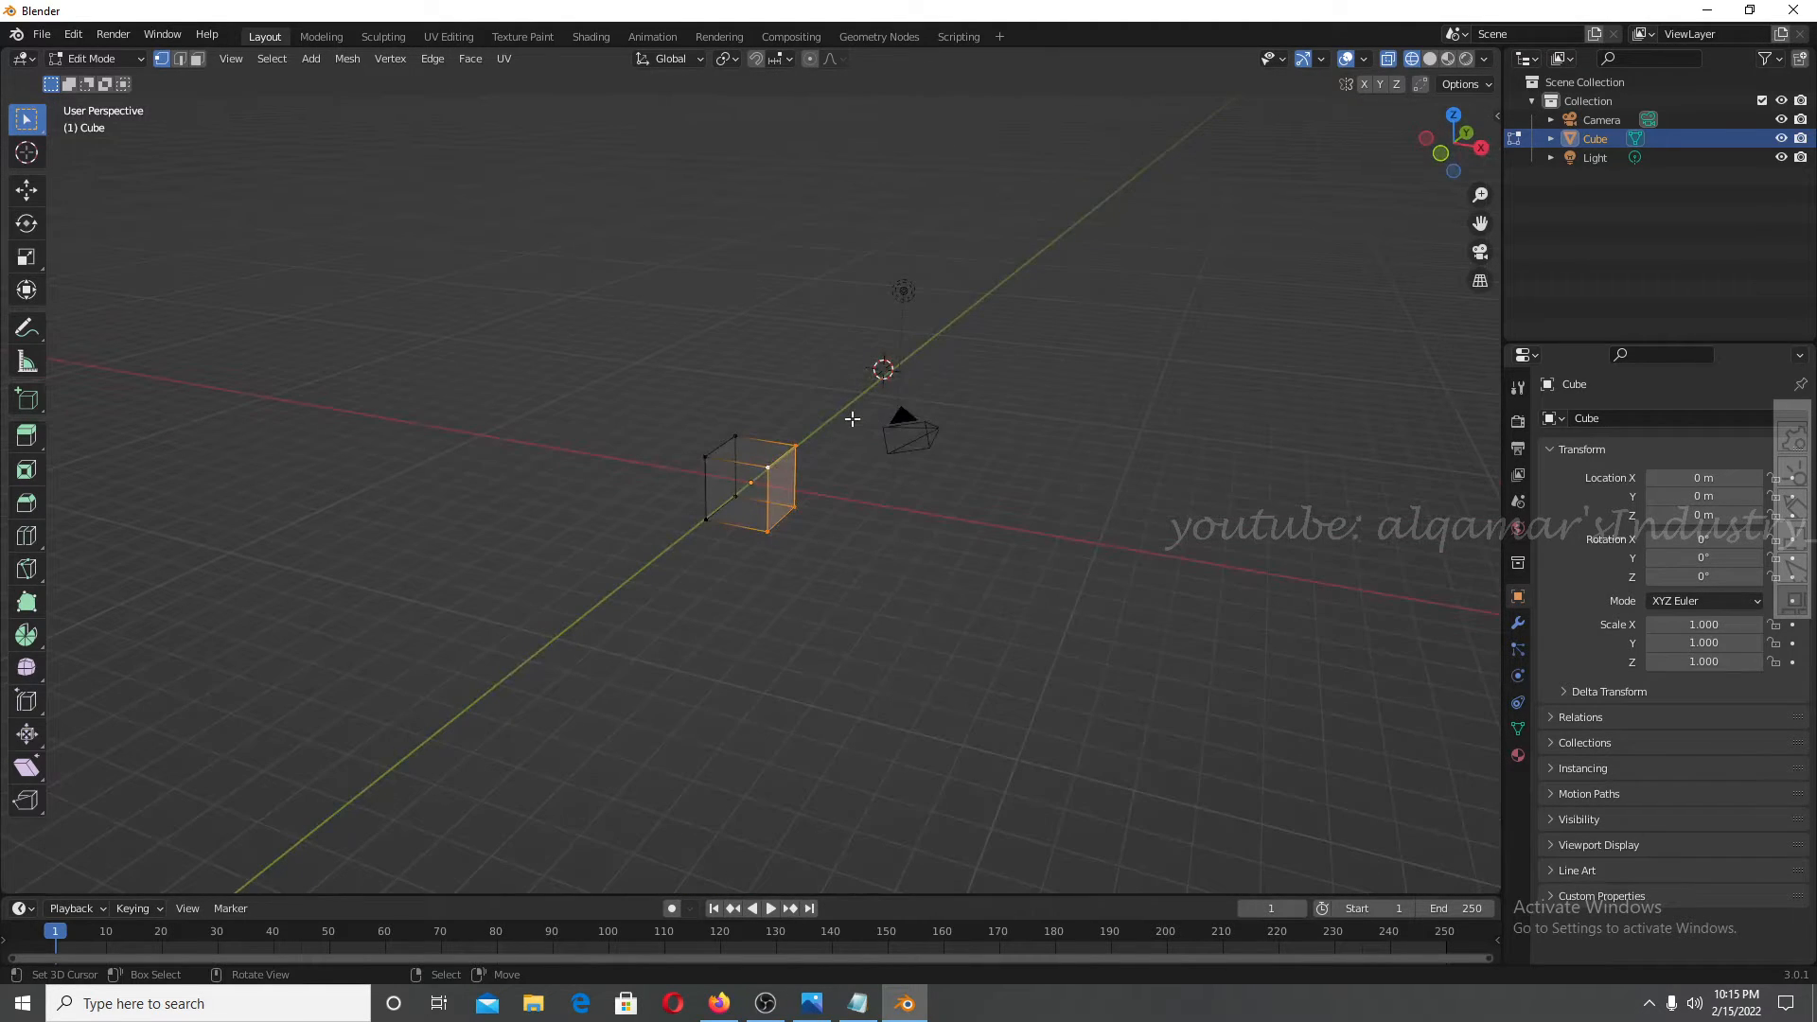
pyautogui.press('KP_7')
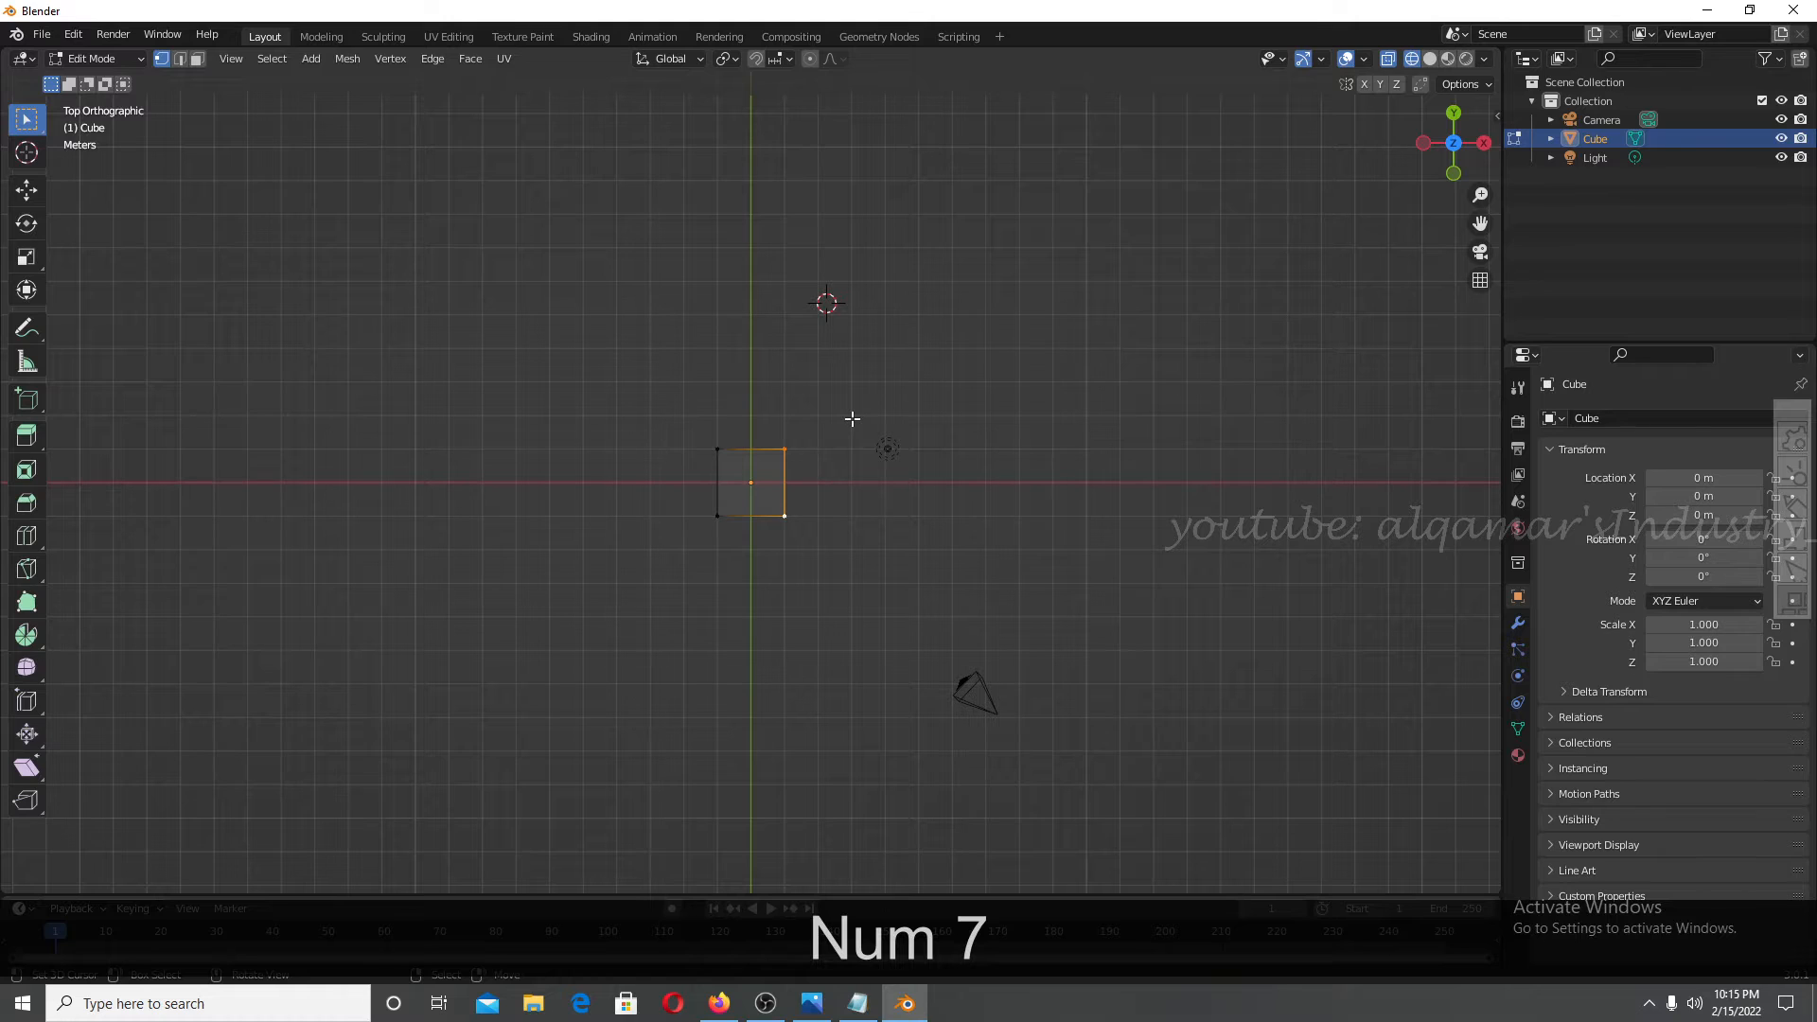
pyautogui.scroll(4, 823, 454)
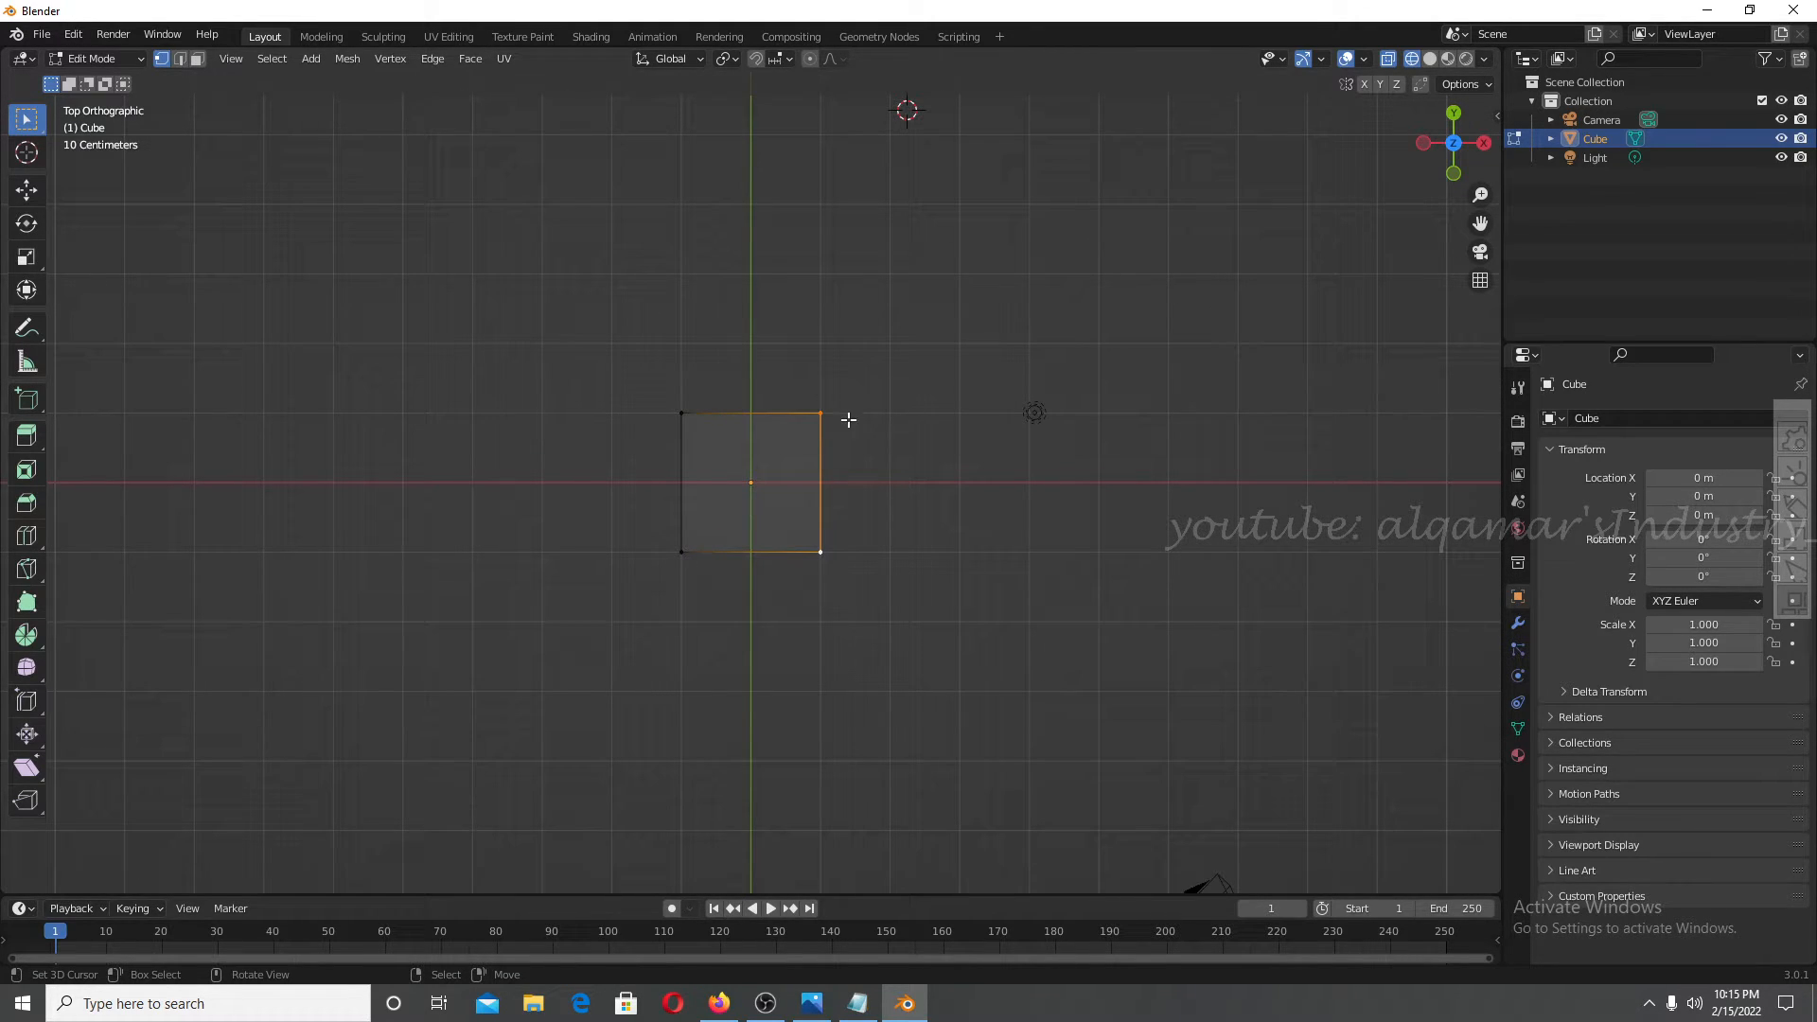
pyautogui.click(34, 192)
pyautogui.moveTo(894, 489); pyautogui.dragTo(998, 490)
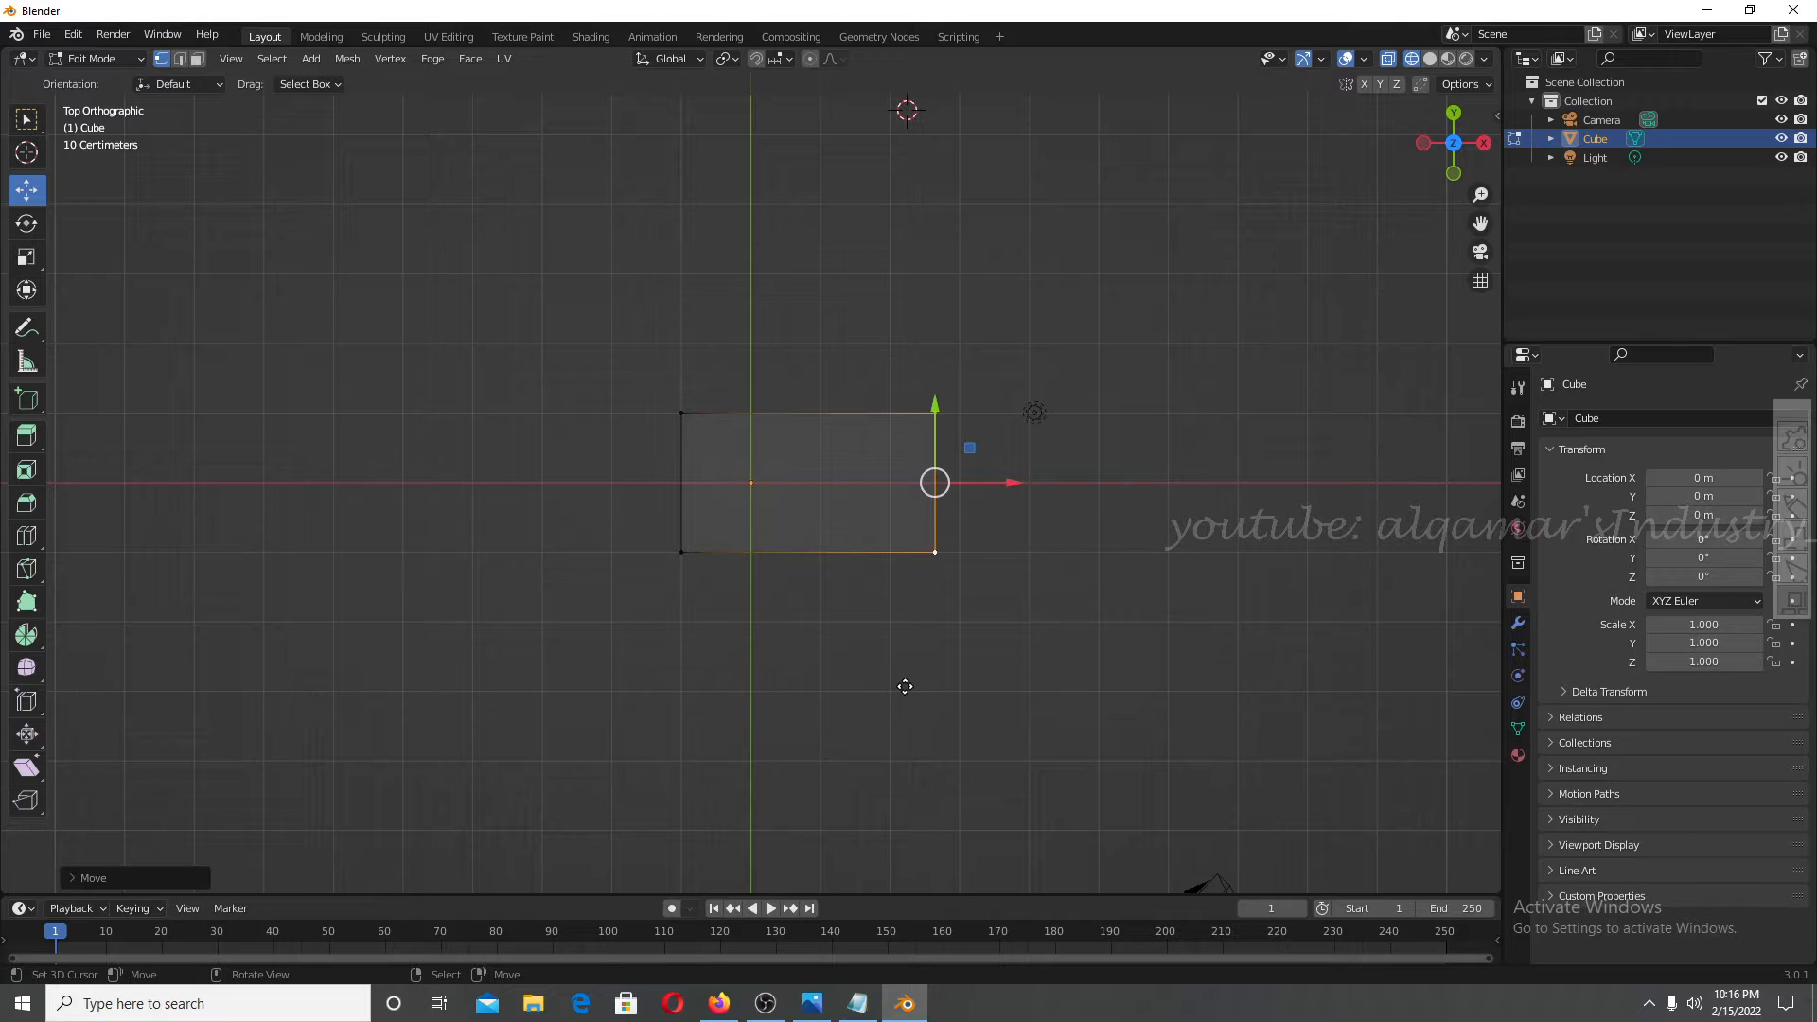
# Move the selected vertices a further 1.7 m along global X and show the box from the front in Object Mode.
pyautogui.press('g')
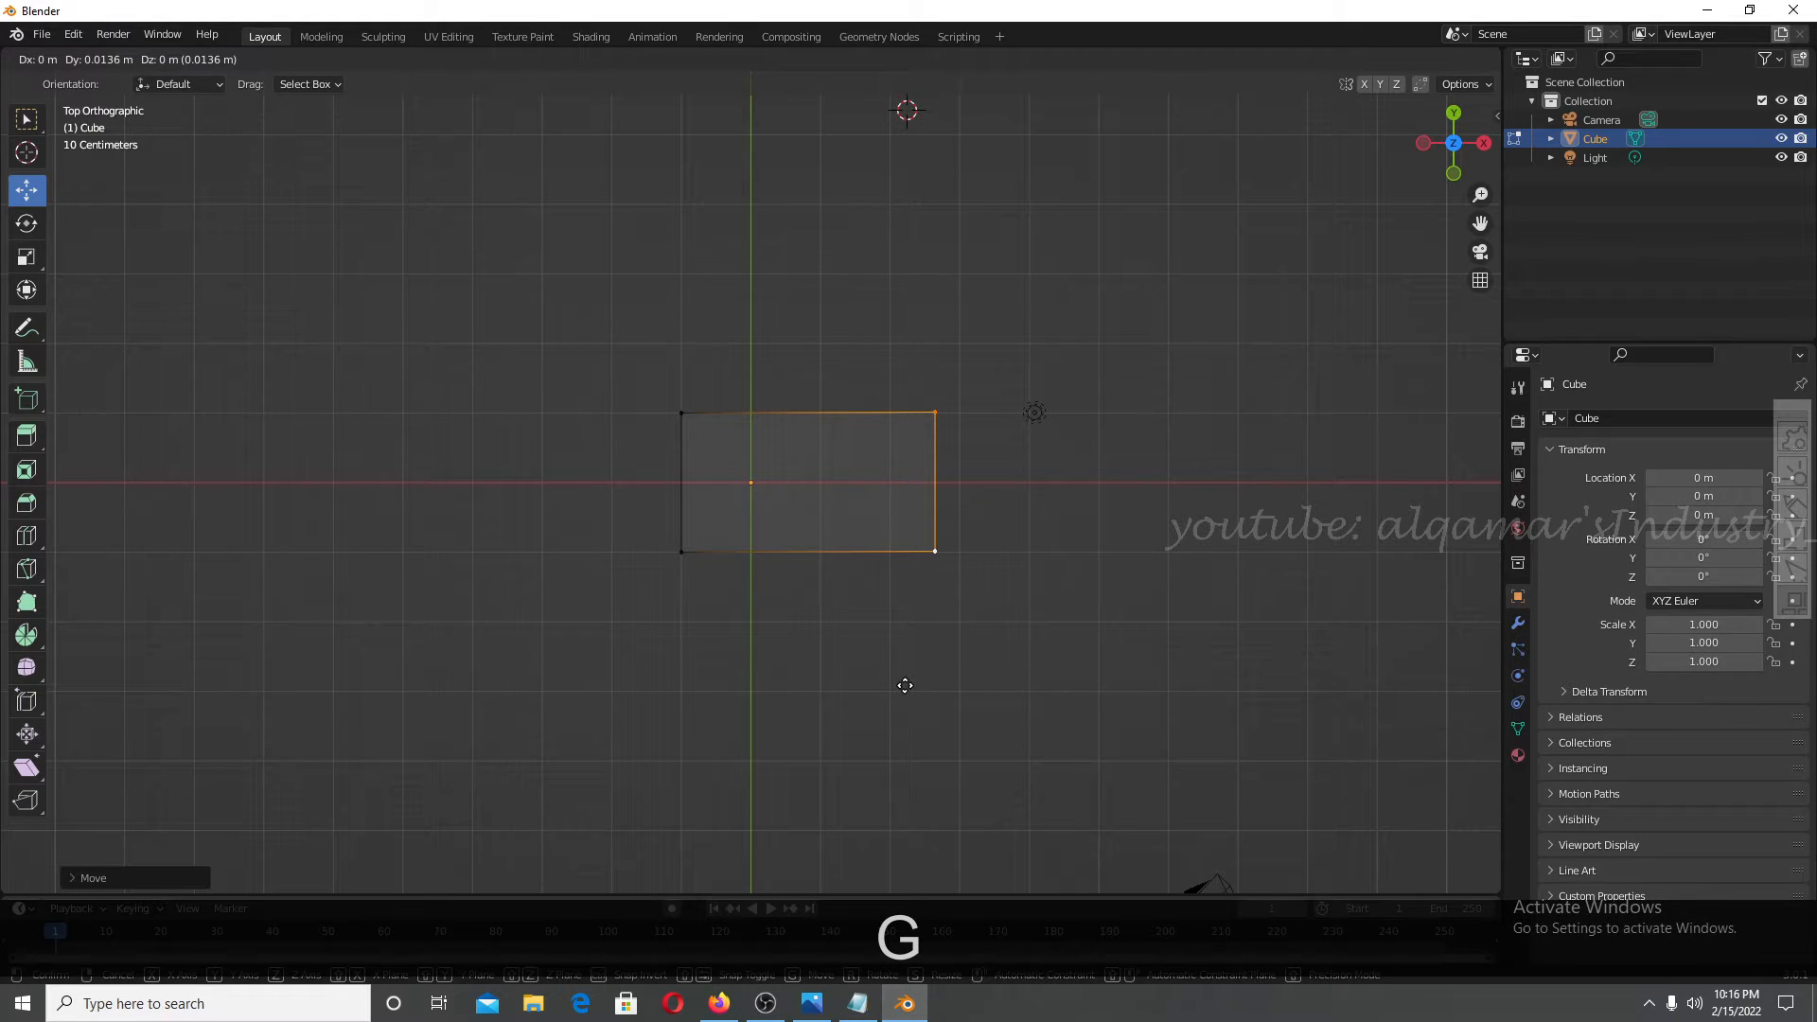
pyautogui.press('x')
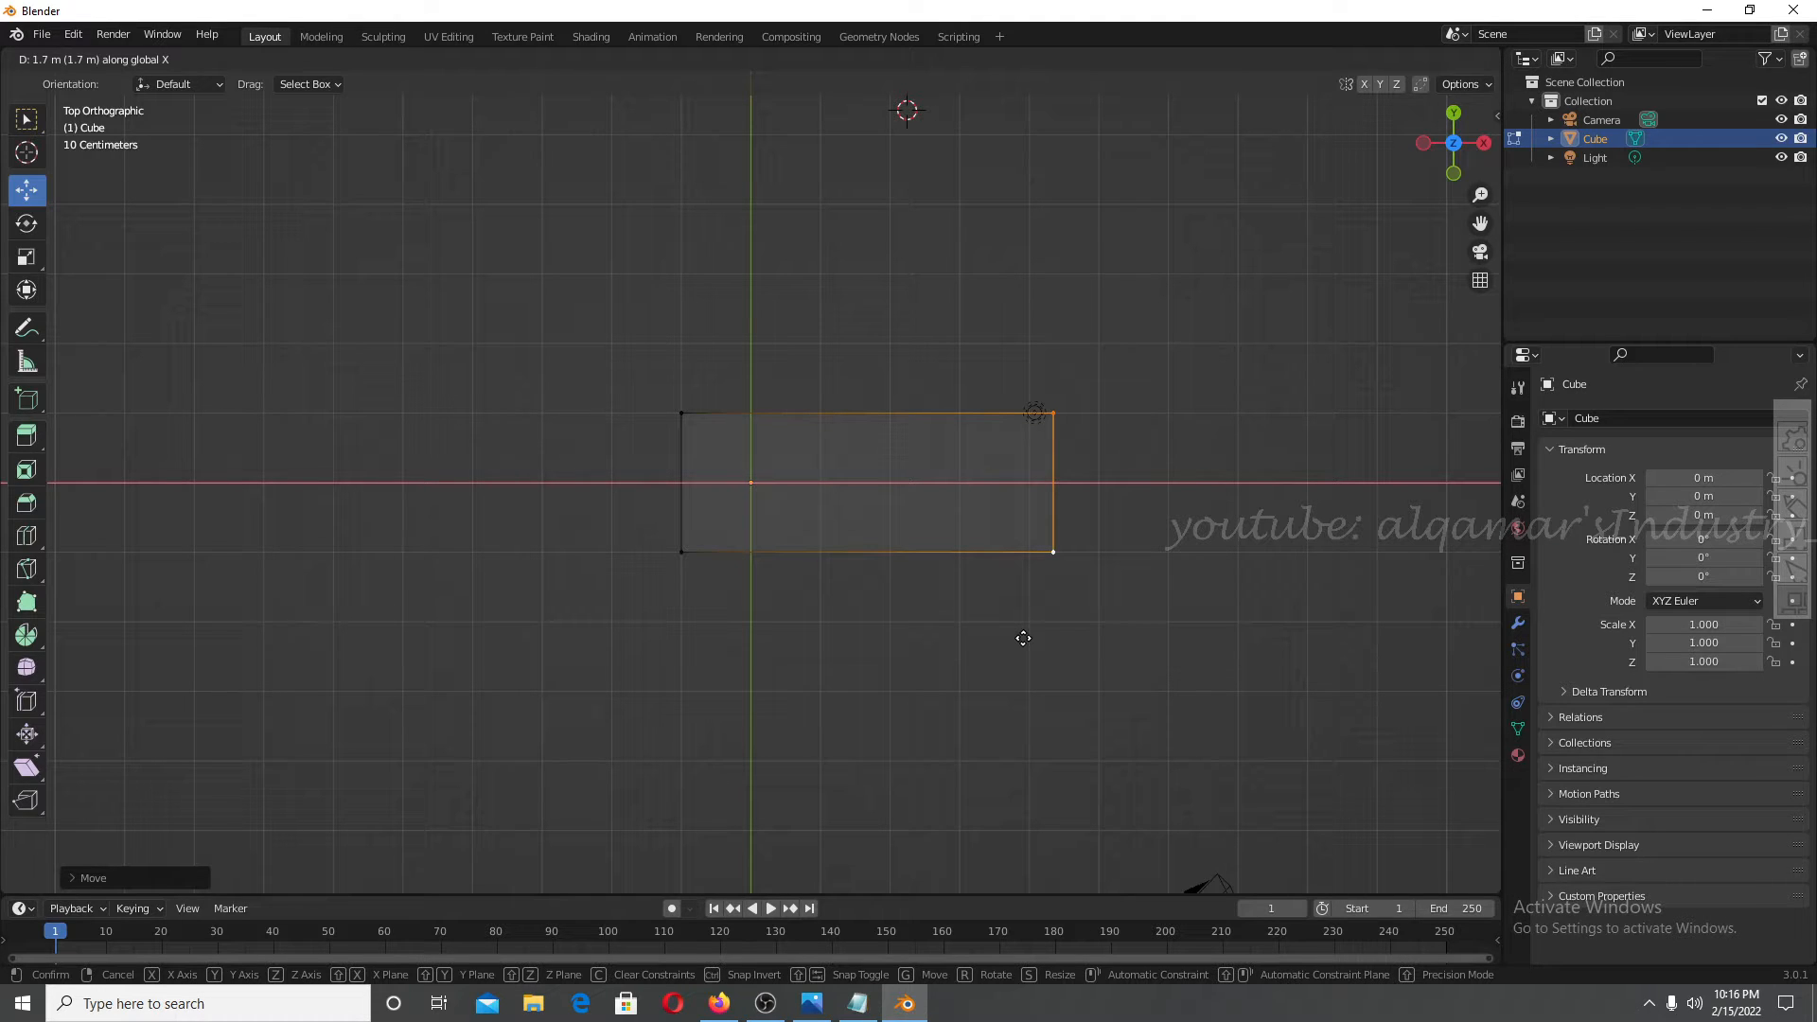
pyautogui.click(1023, 638)
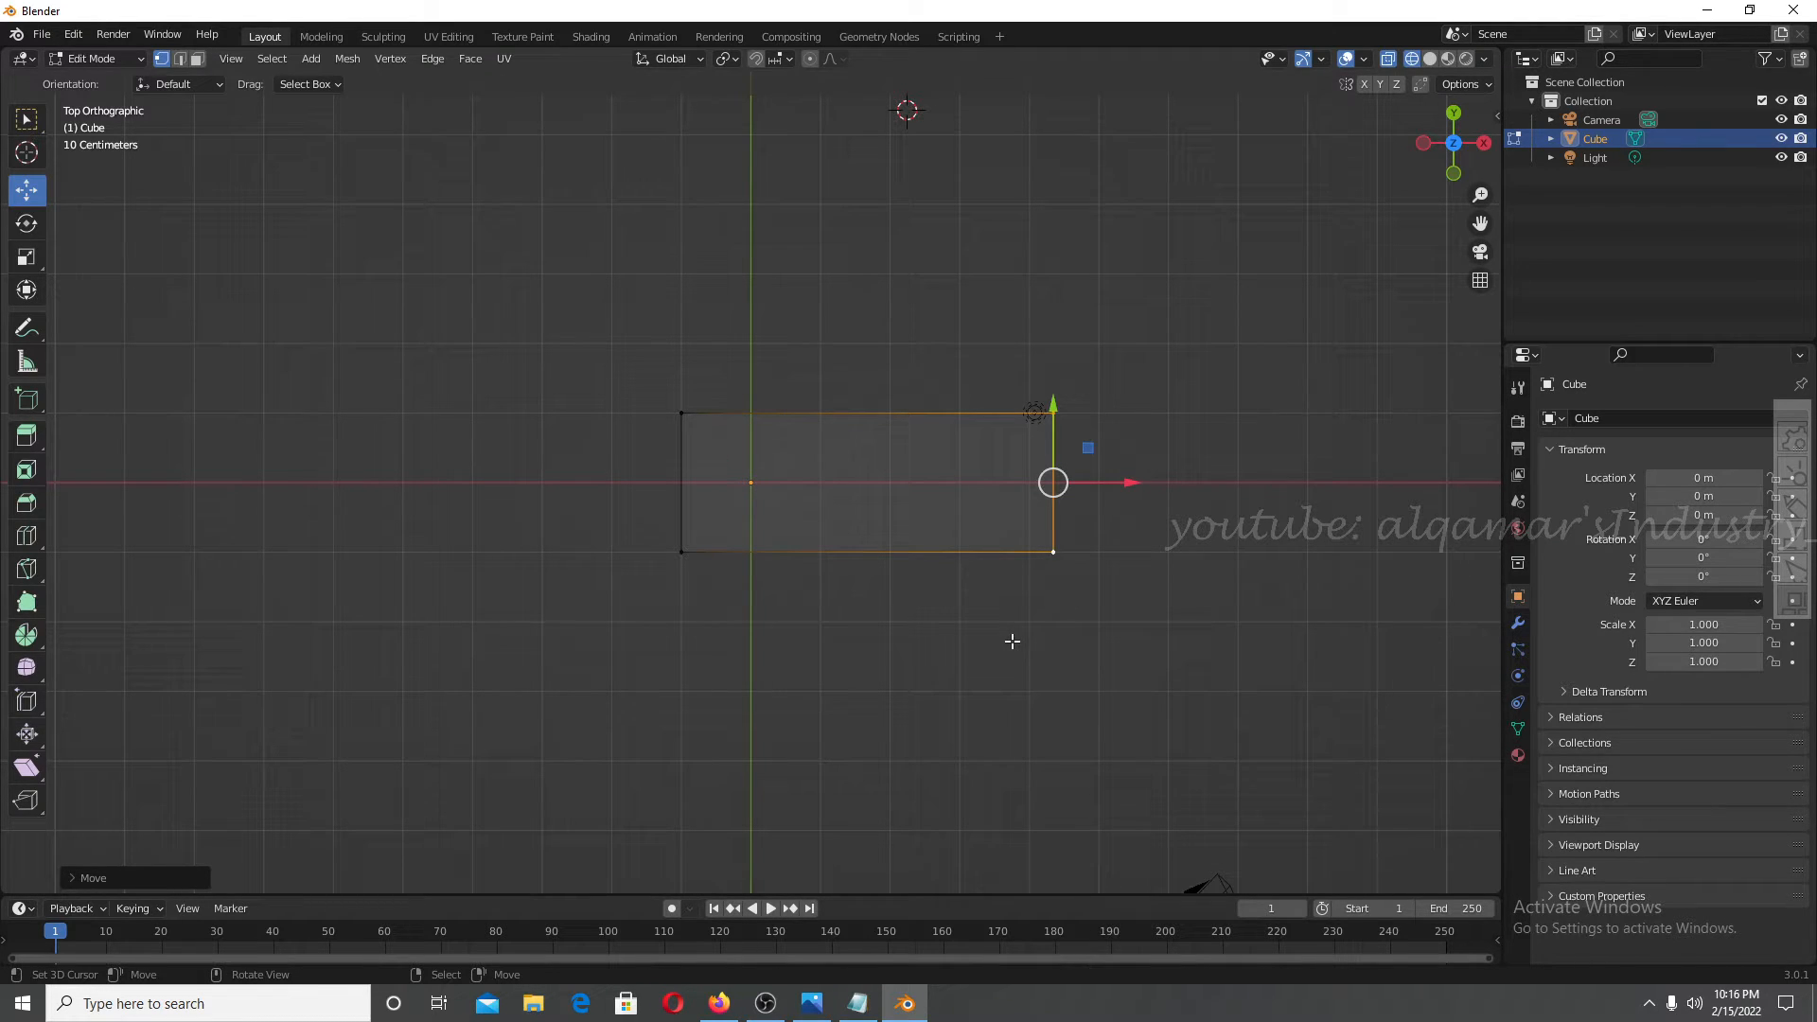
pyautogui.press('Tab')
pyautogui.press('KP_1')
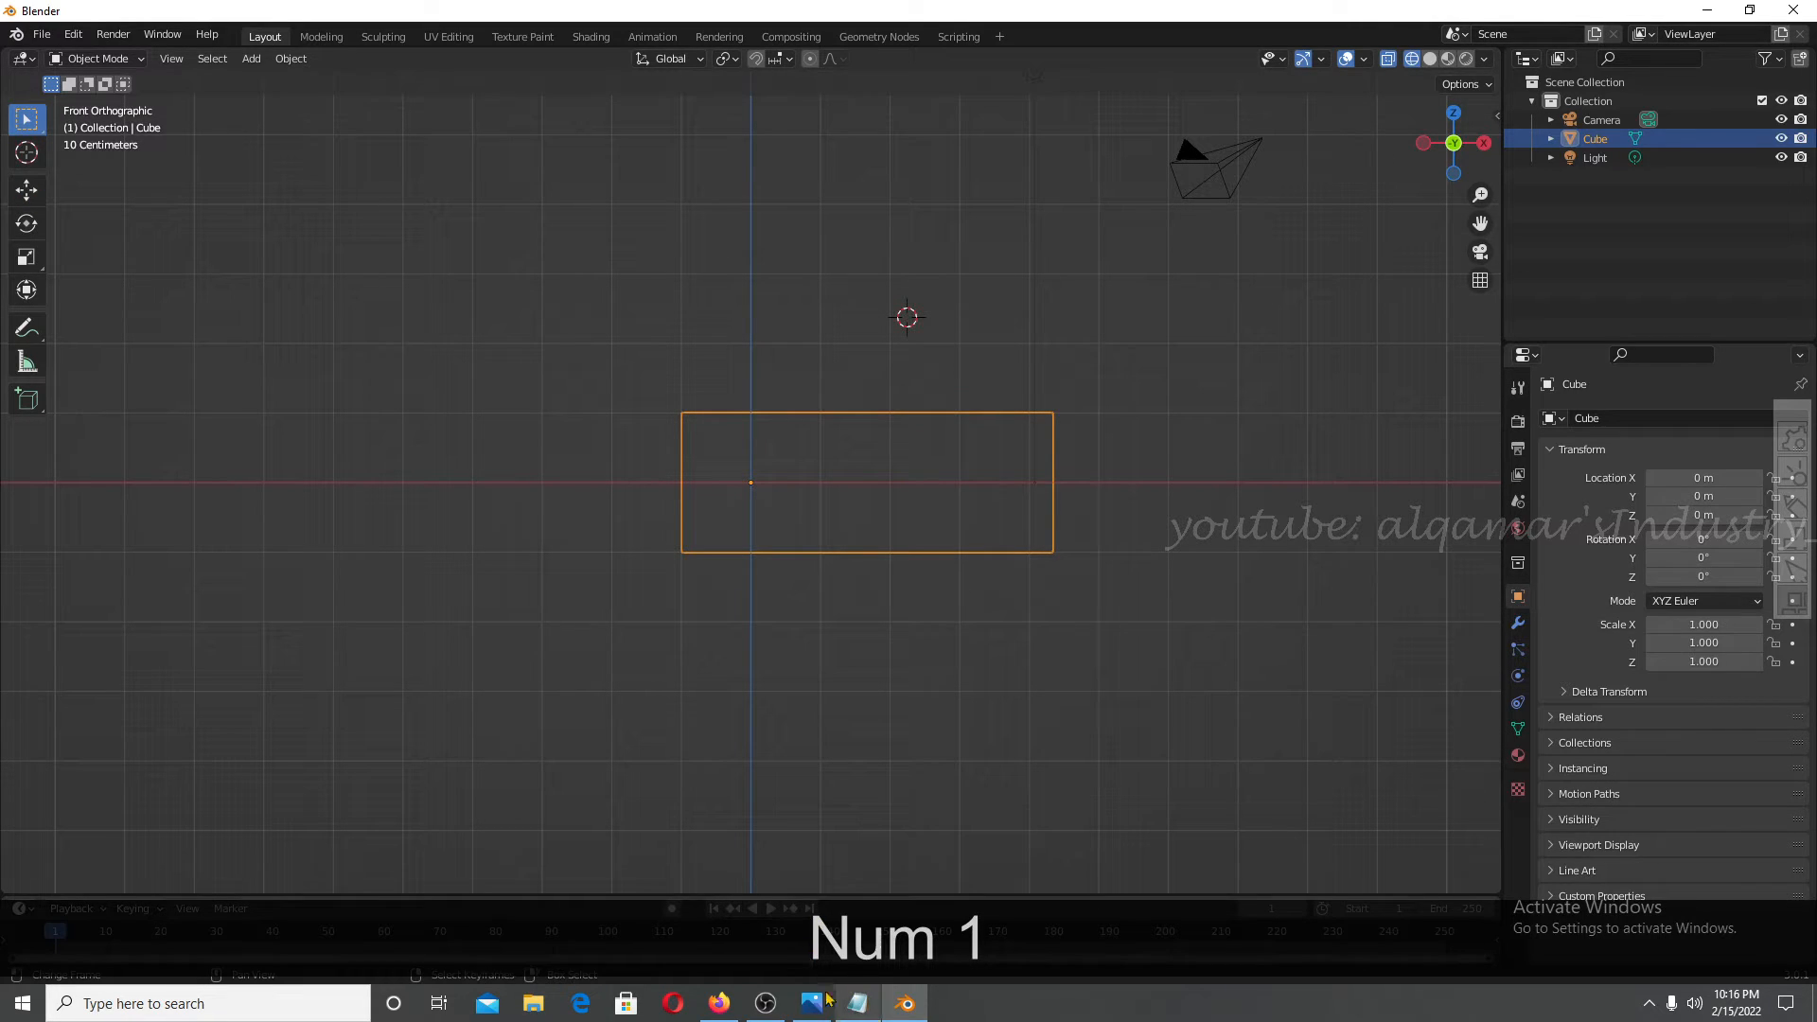
# Enlarge the INGO table reference page to 130% in the browser and arrange the browser and Blender windows side by side.
pyautogui.click(719, 1003)
pyautogui.scroll(2, 1617, 337)
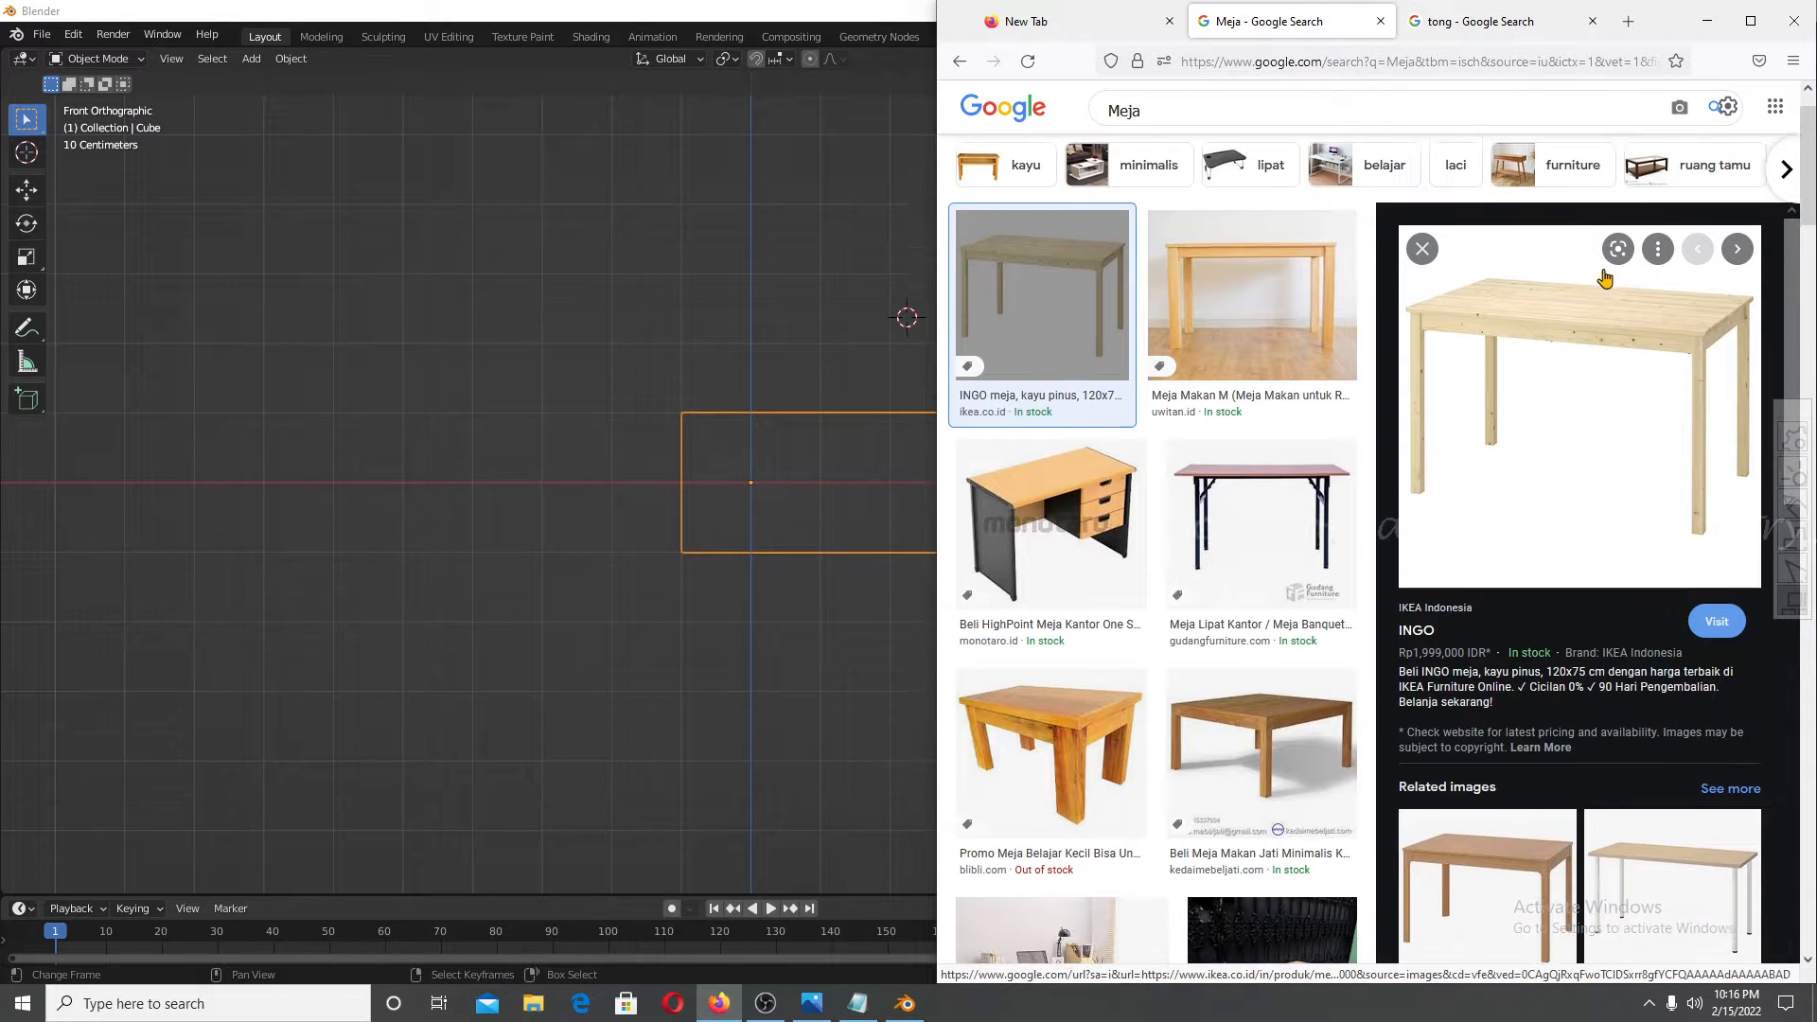
pyautogui.keyDown('ctrl'); pyautogui.scroll(3, 1552, 397); pyautogui.keyUp('ctrl')
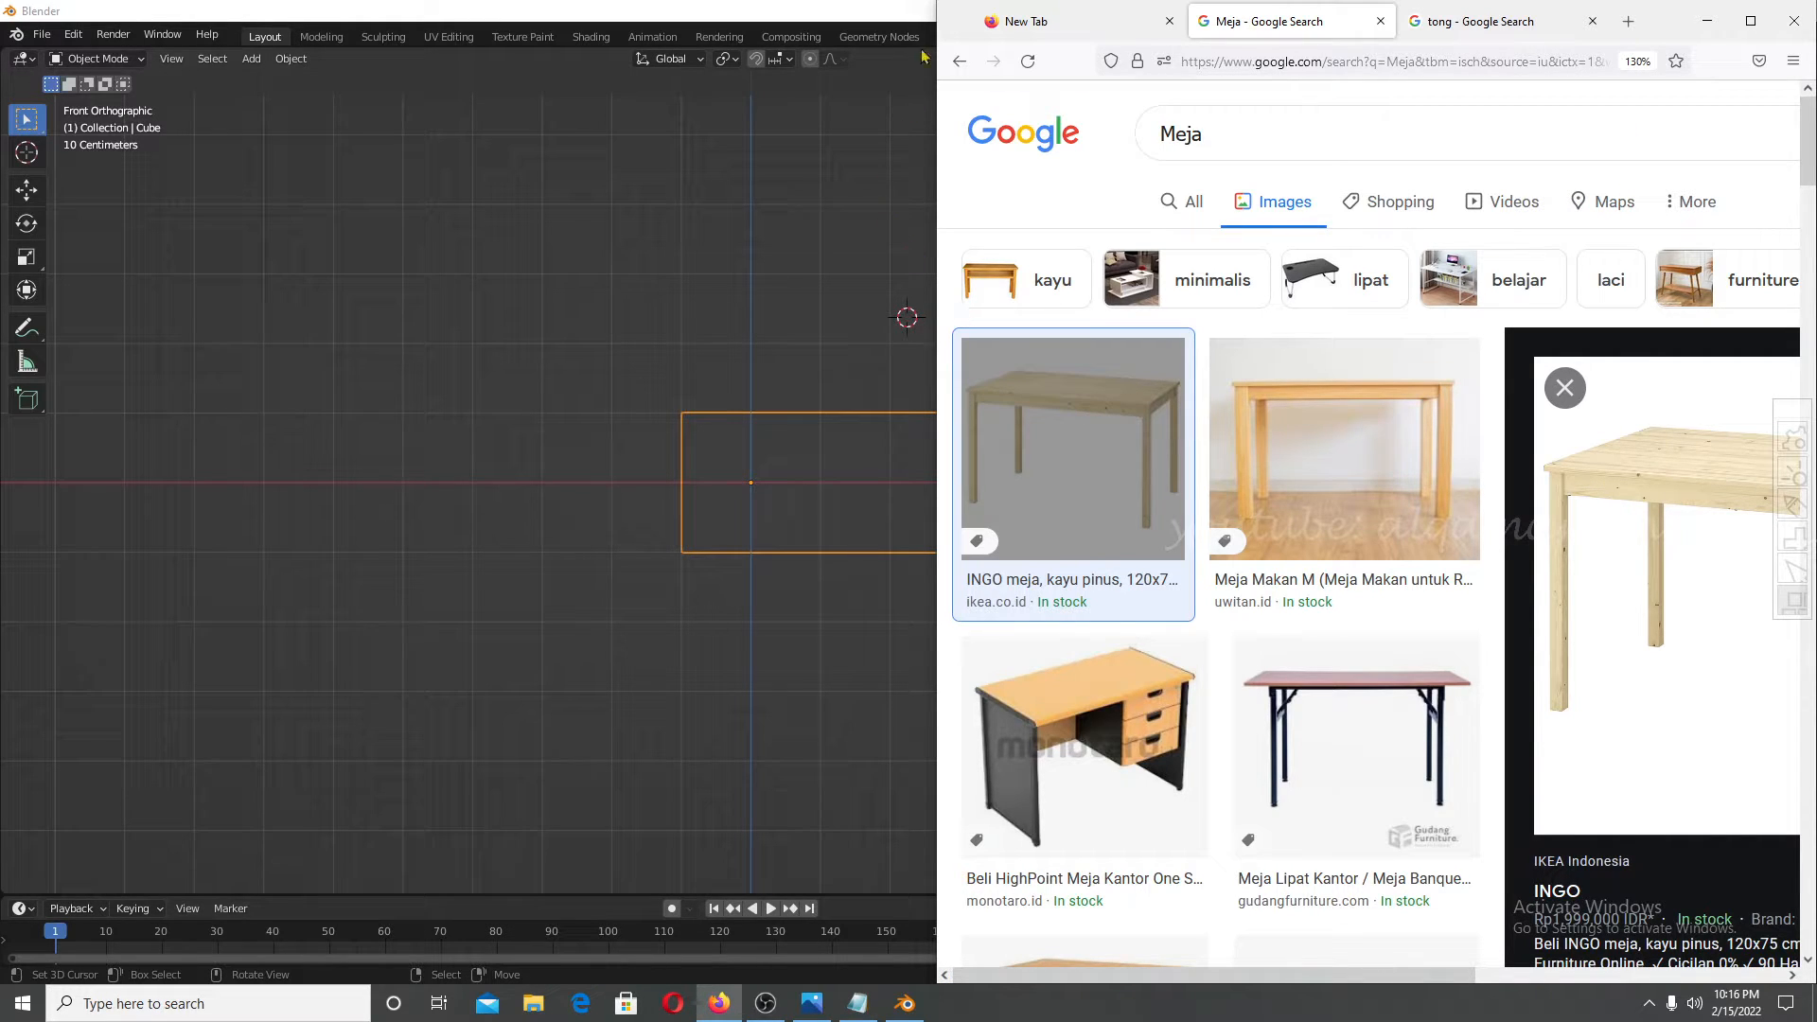
pyautogui.click(857, 9)
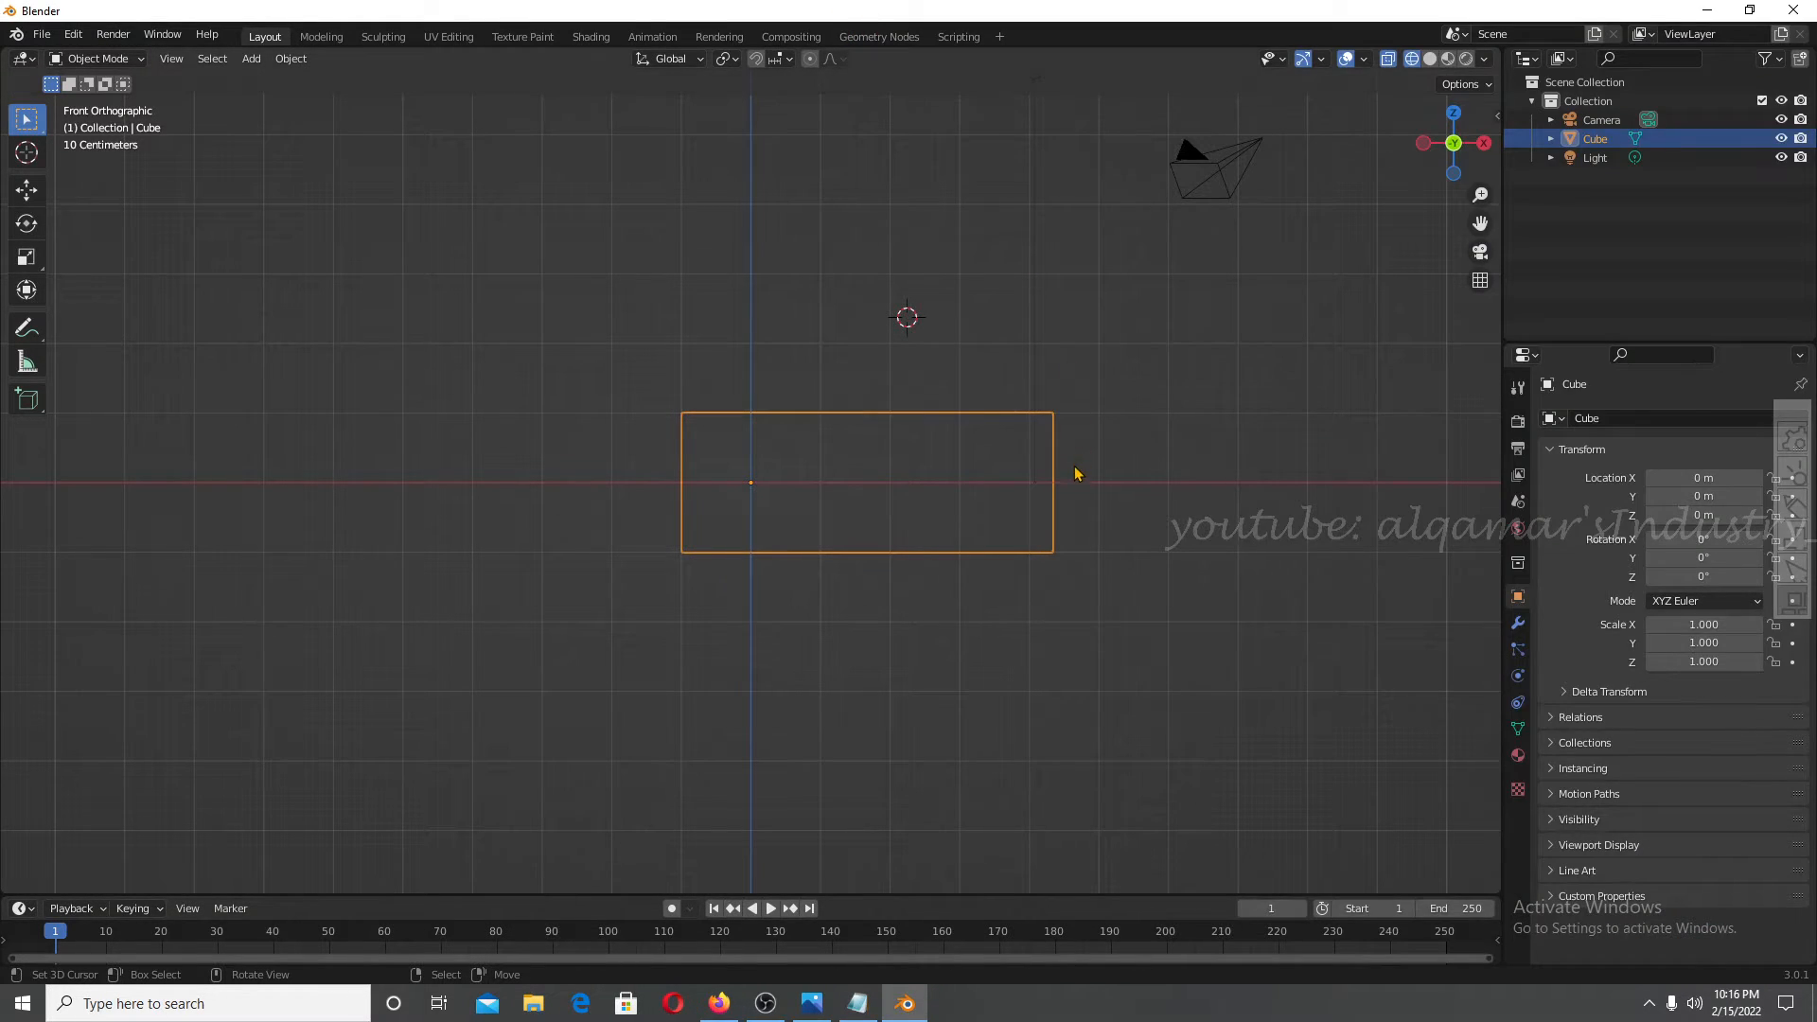
pyautogui.moveTo(1434, 5); pyautogui.dragTo(1815, 700)
pyautogui.click(184, 253)
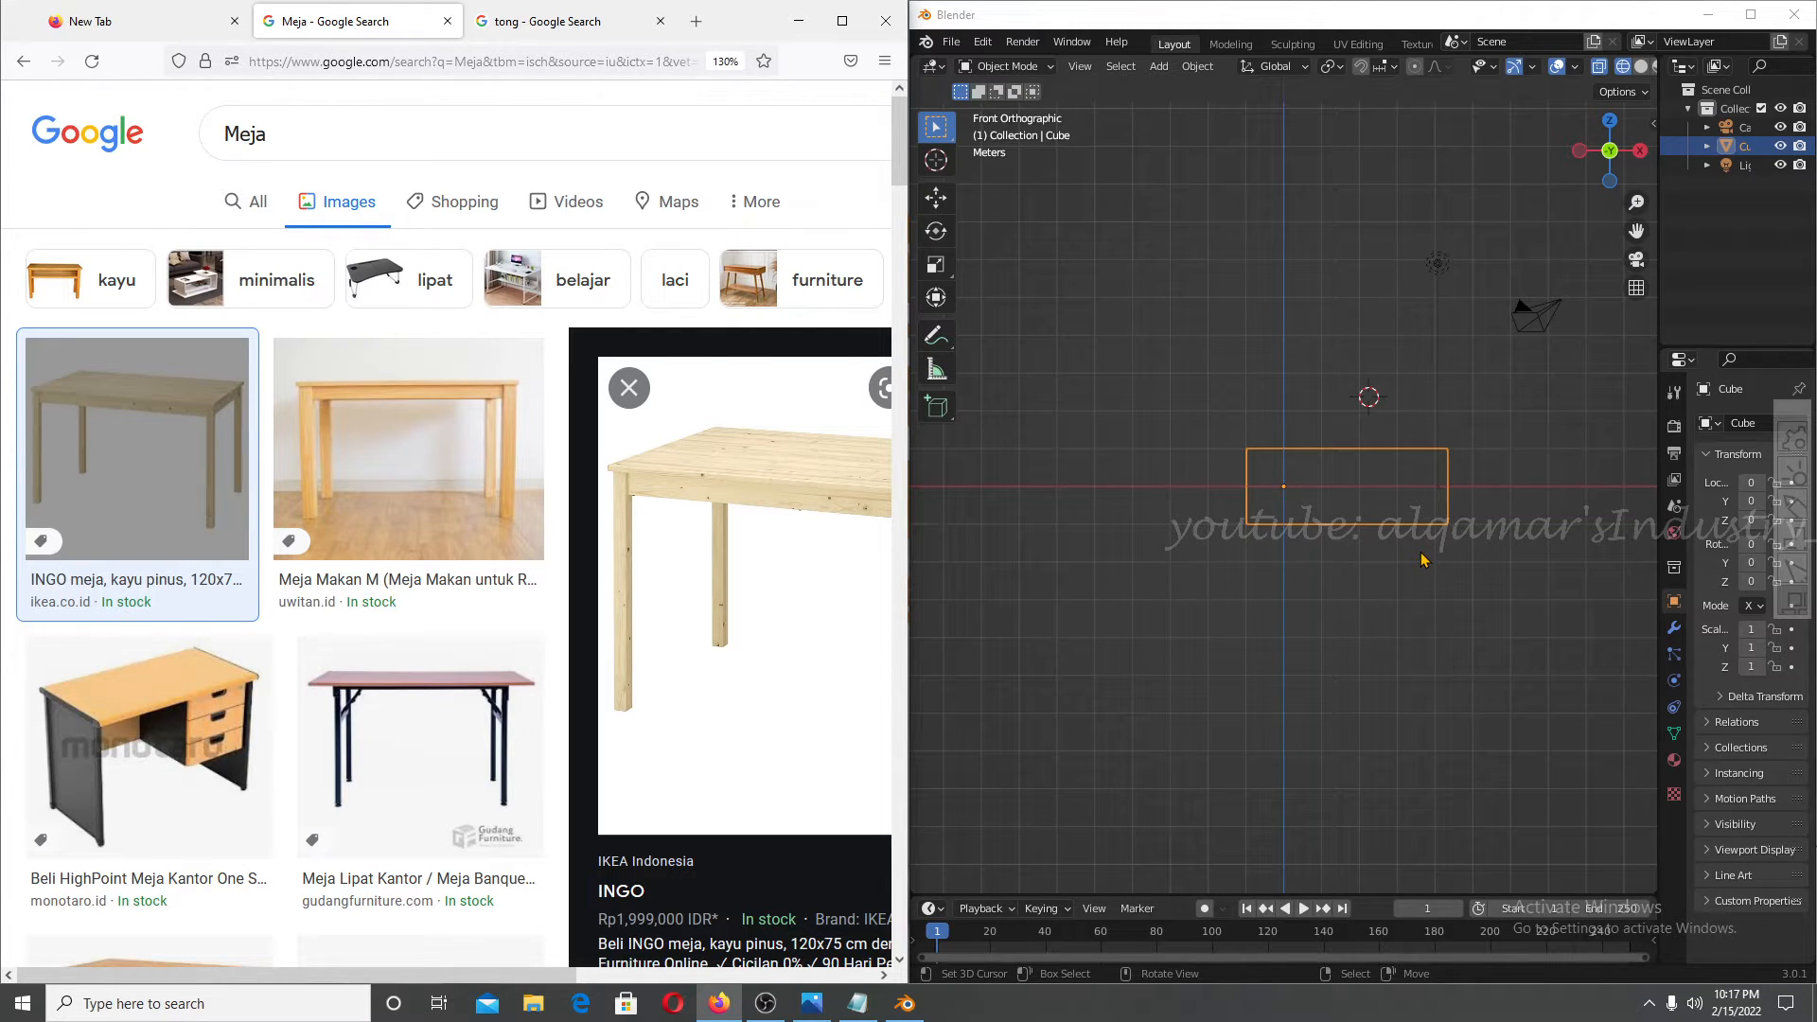
# In Edit Mode, box-select the box's bottom vertices in front view and raise them about 1.75 m along Z to form a tabletop.
pyautogui.click(1003, 66)
pyautogui.click(1020, 95)
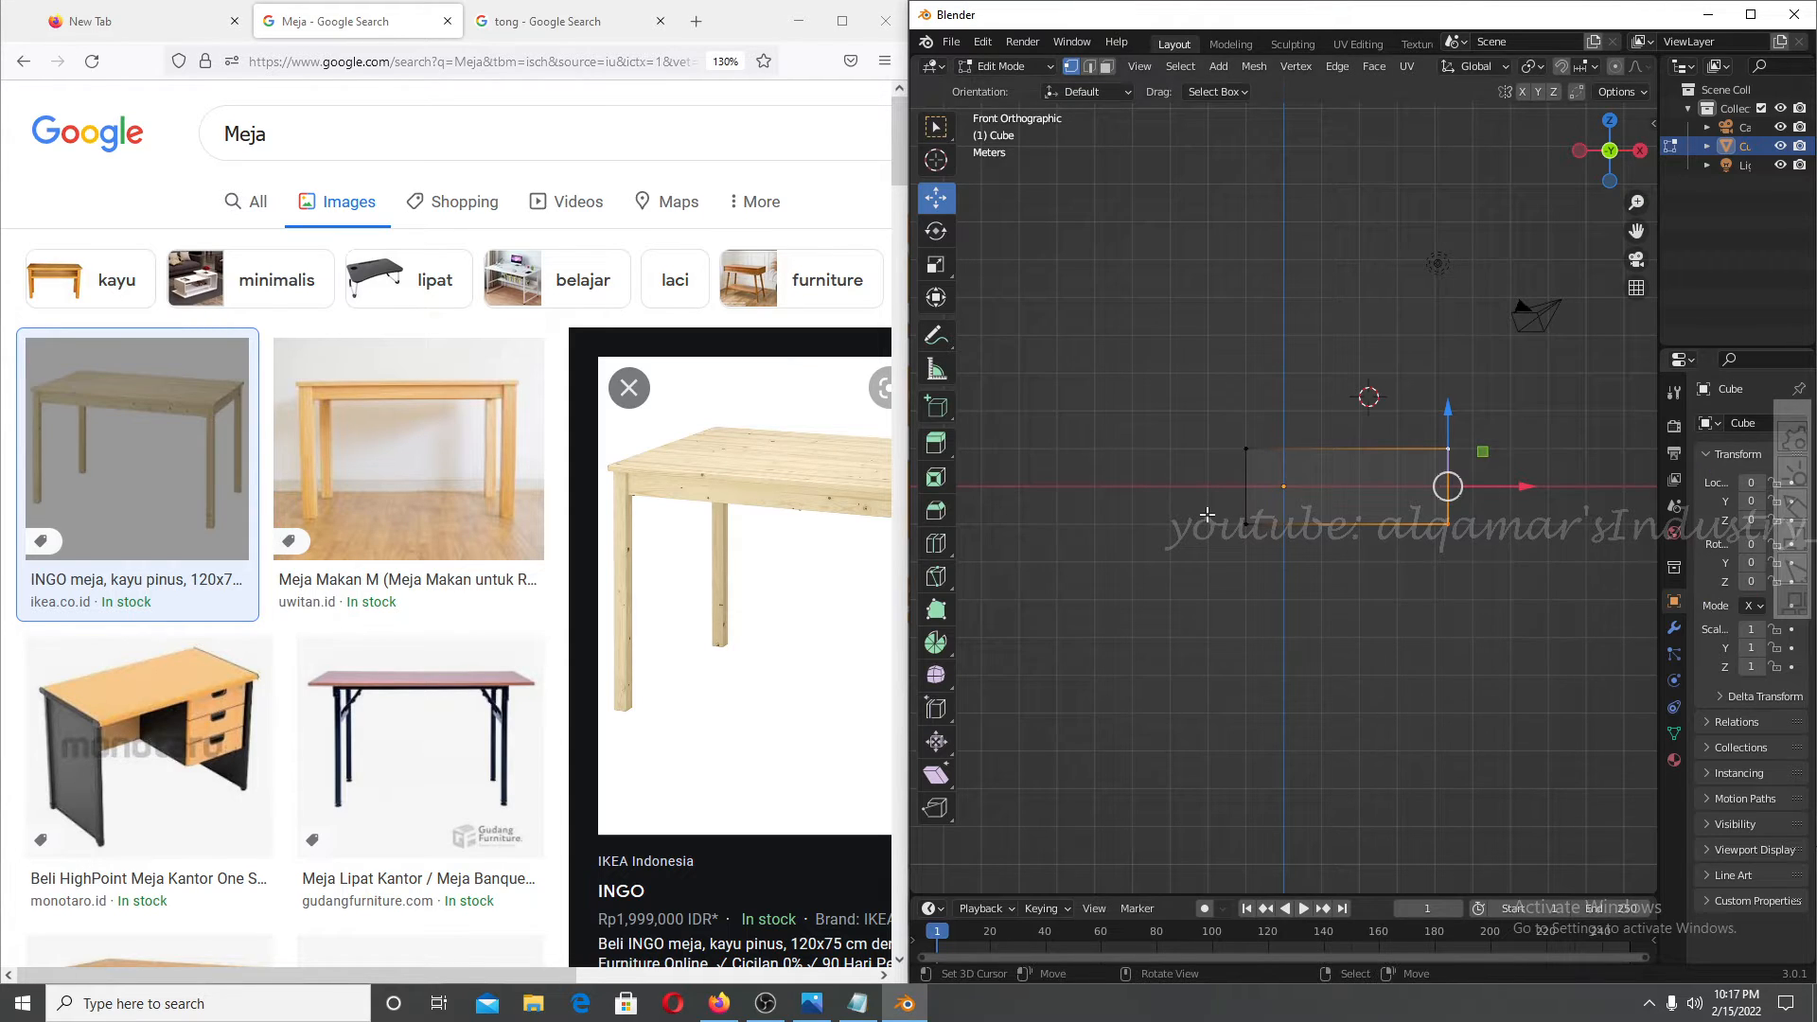
pyautogui.press('a')
pyautogui.press('a')
pyautogui.press('b')
pyautogui.moveTo(1173, 502); pyautogui.dragTo(1553, 583)
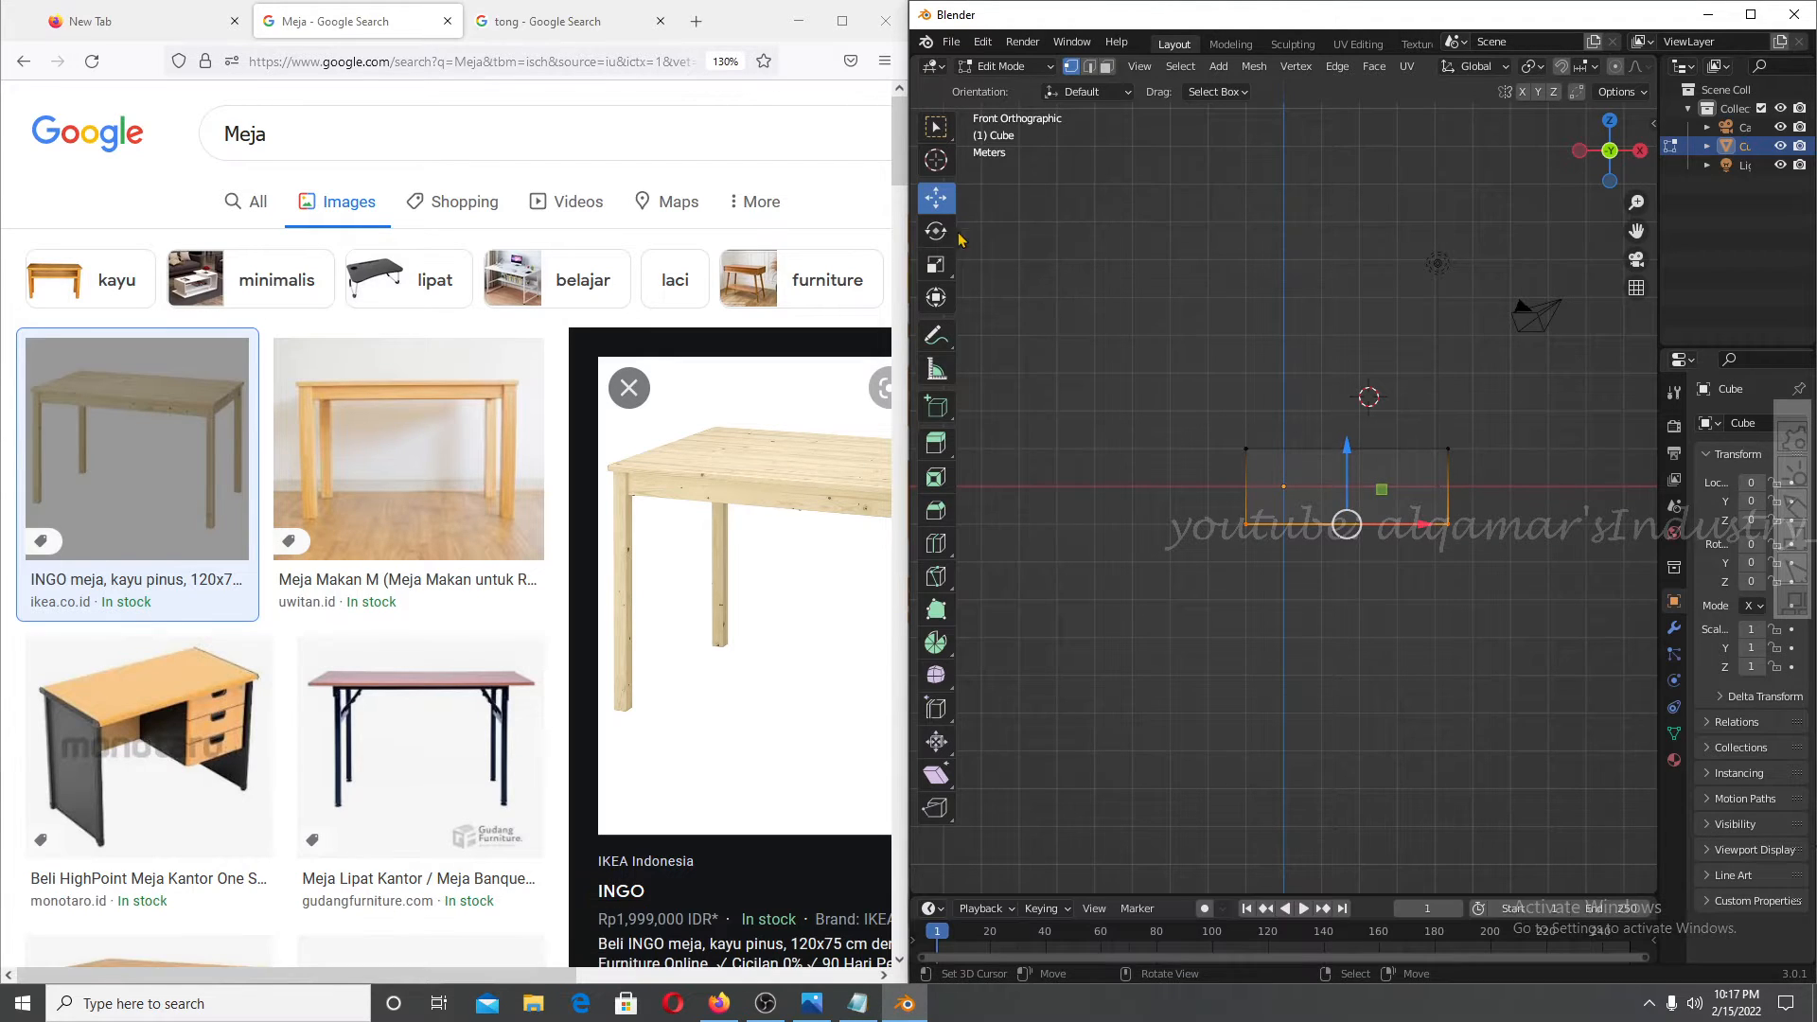
pyautogui.press('g')
pyautogui.press('z')
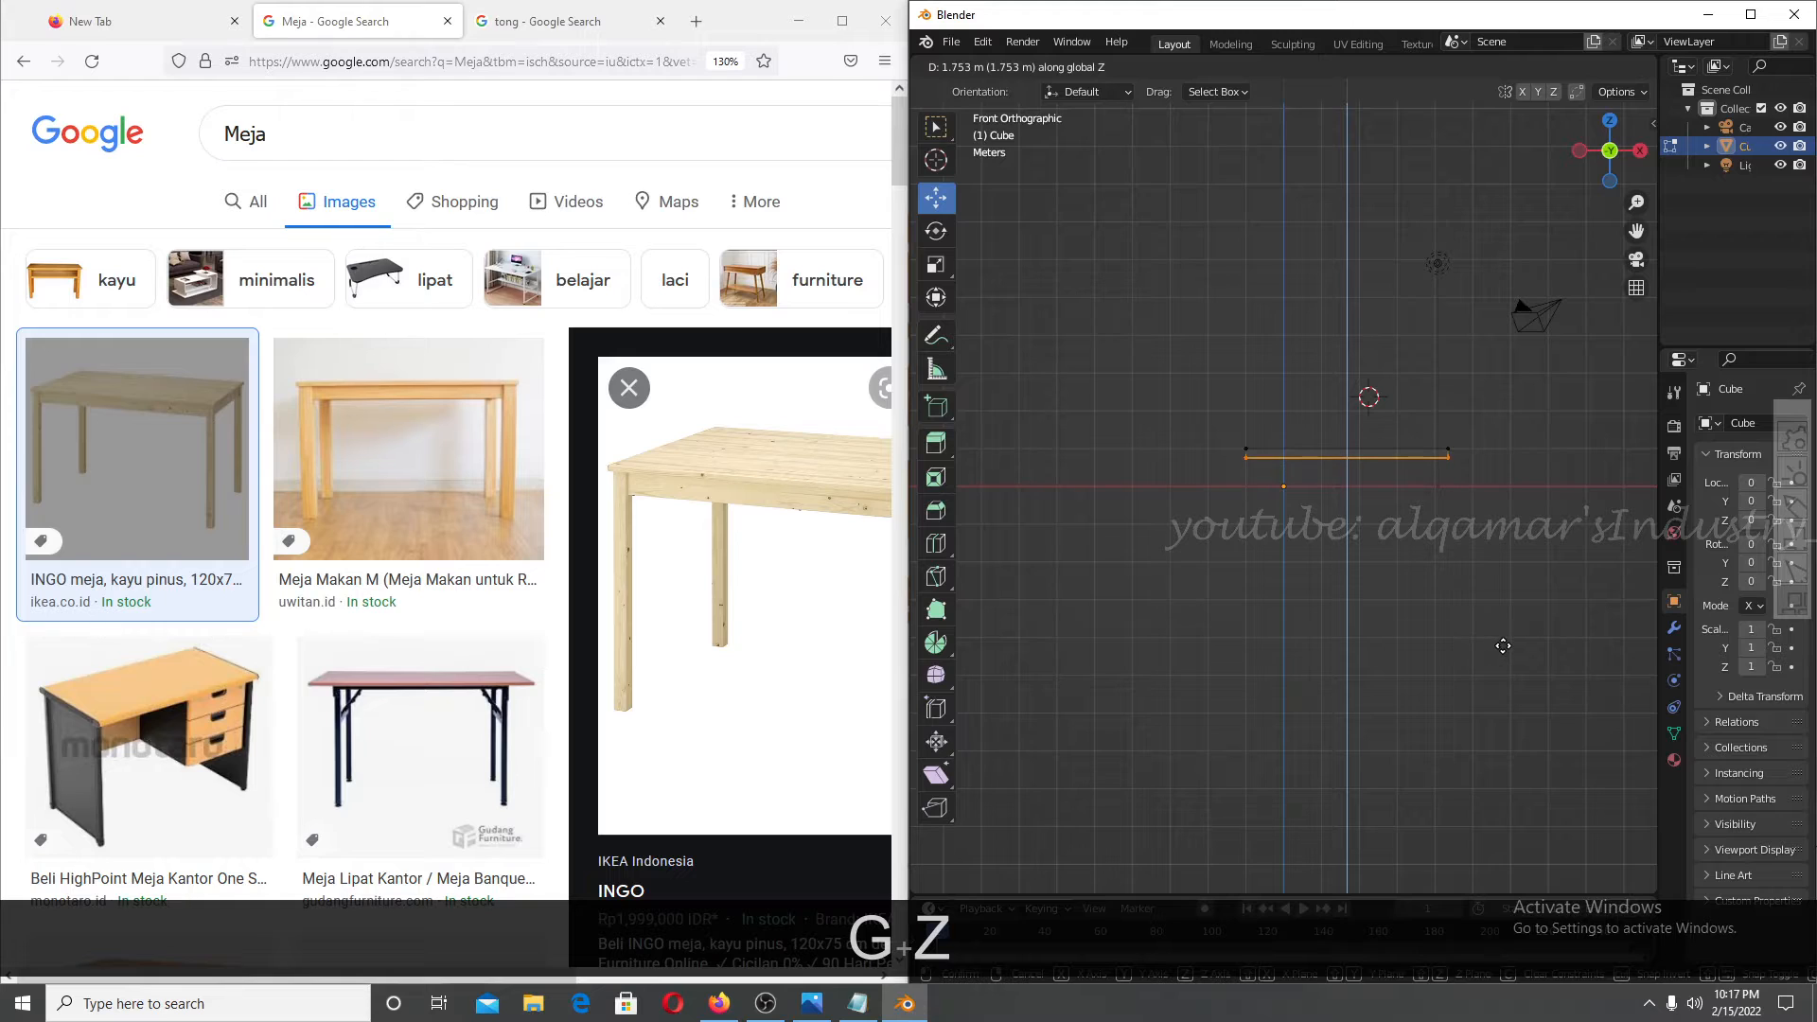
pyautogui.click(1503, 645)
pyautogui.press('Tab')
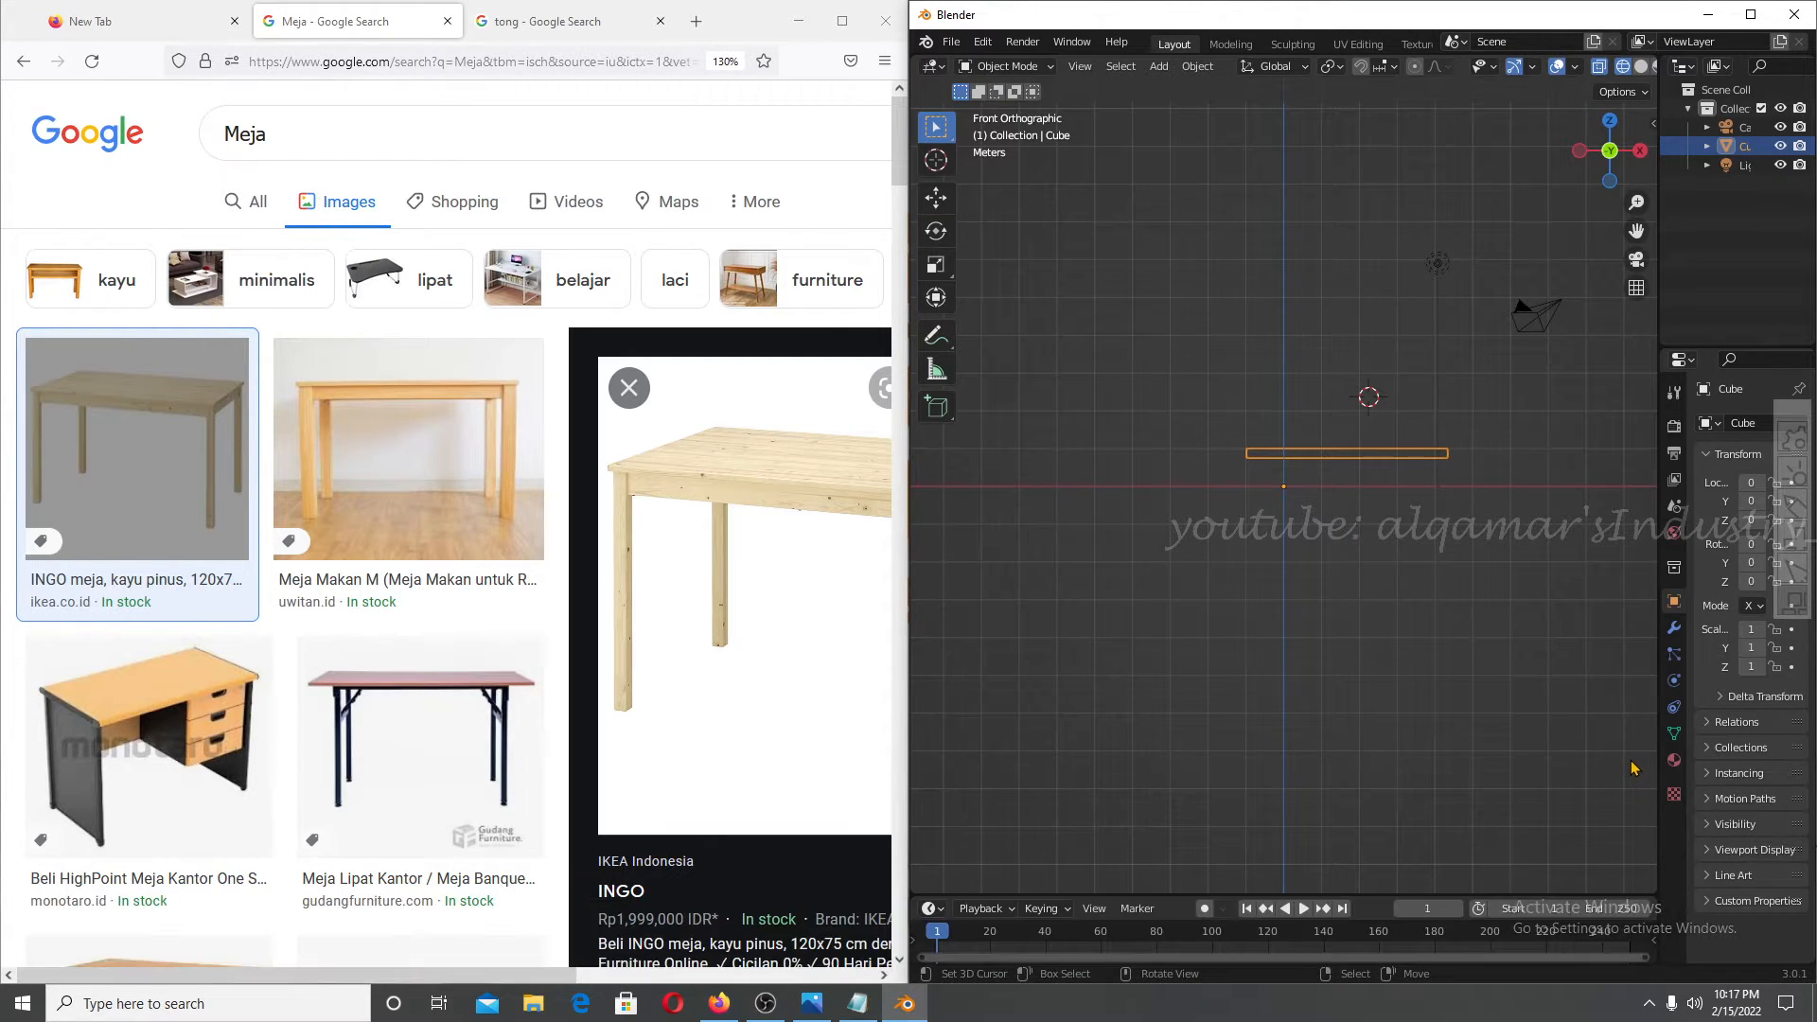
pyautogui.moveTo(1397, 622); pyautogui.dragTo(1322, 596, button='middle')
pyautogui.press('KP_1')
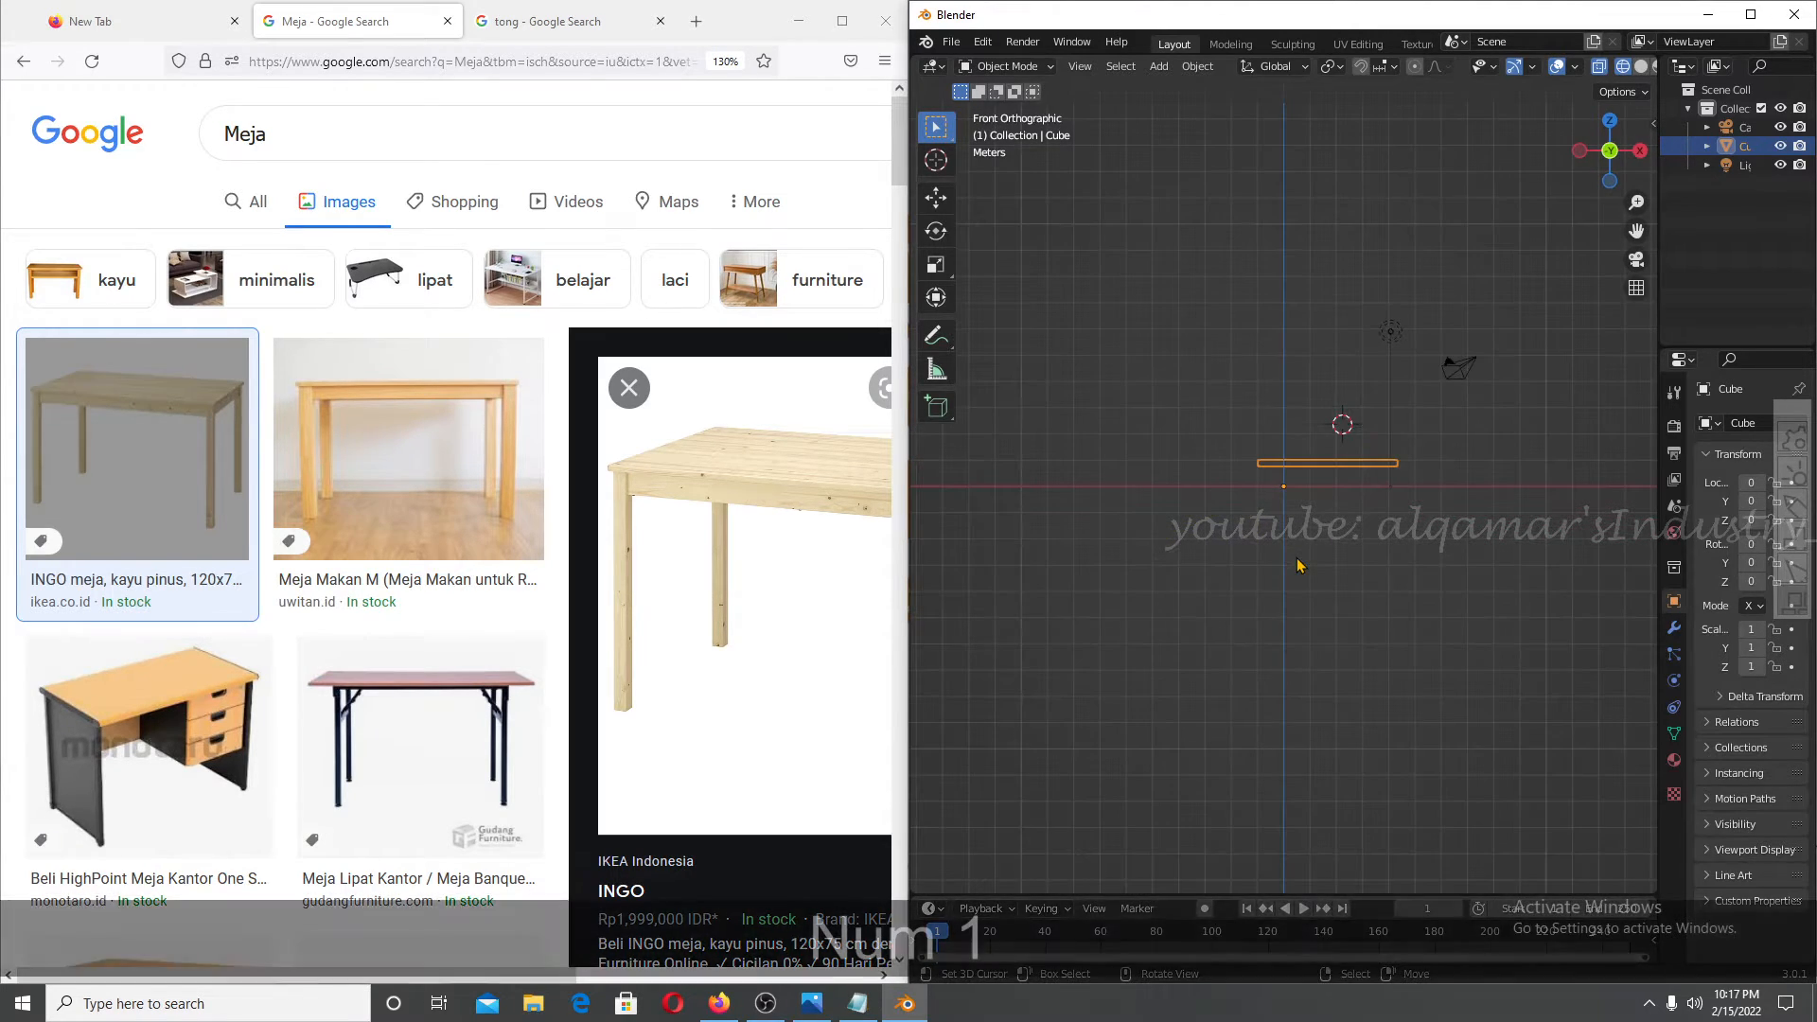
# Raise the tabletop's bottom vertices slightly more along Z to thin the slab, and inspect it in perspective in Object Mode.
pyautogui.press('Tab')
pyautogui.scroll(3, 1333, 500)
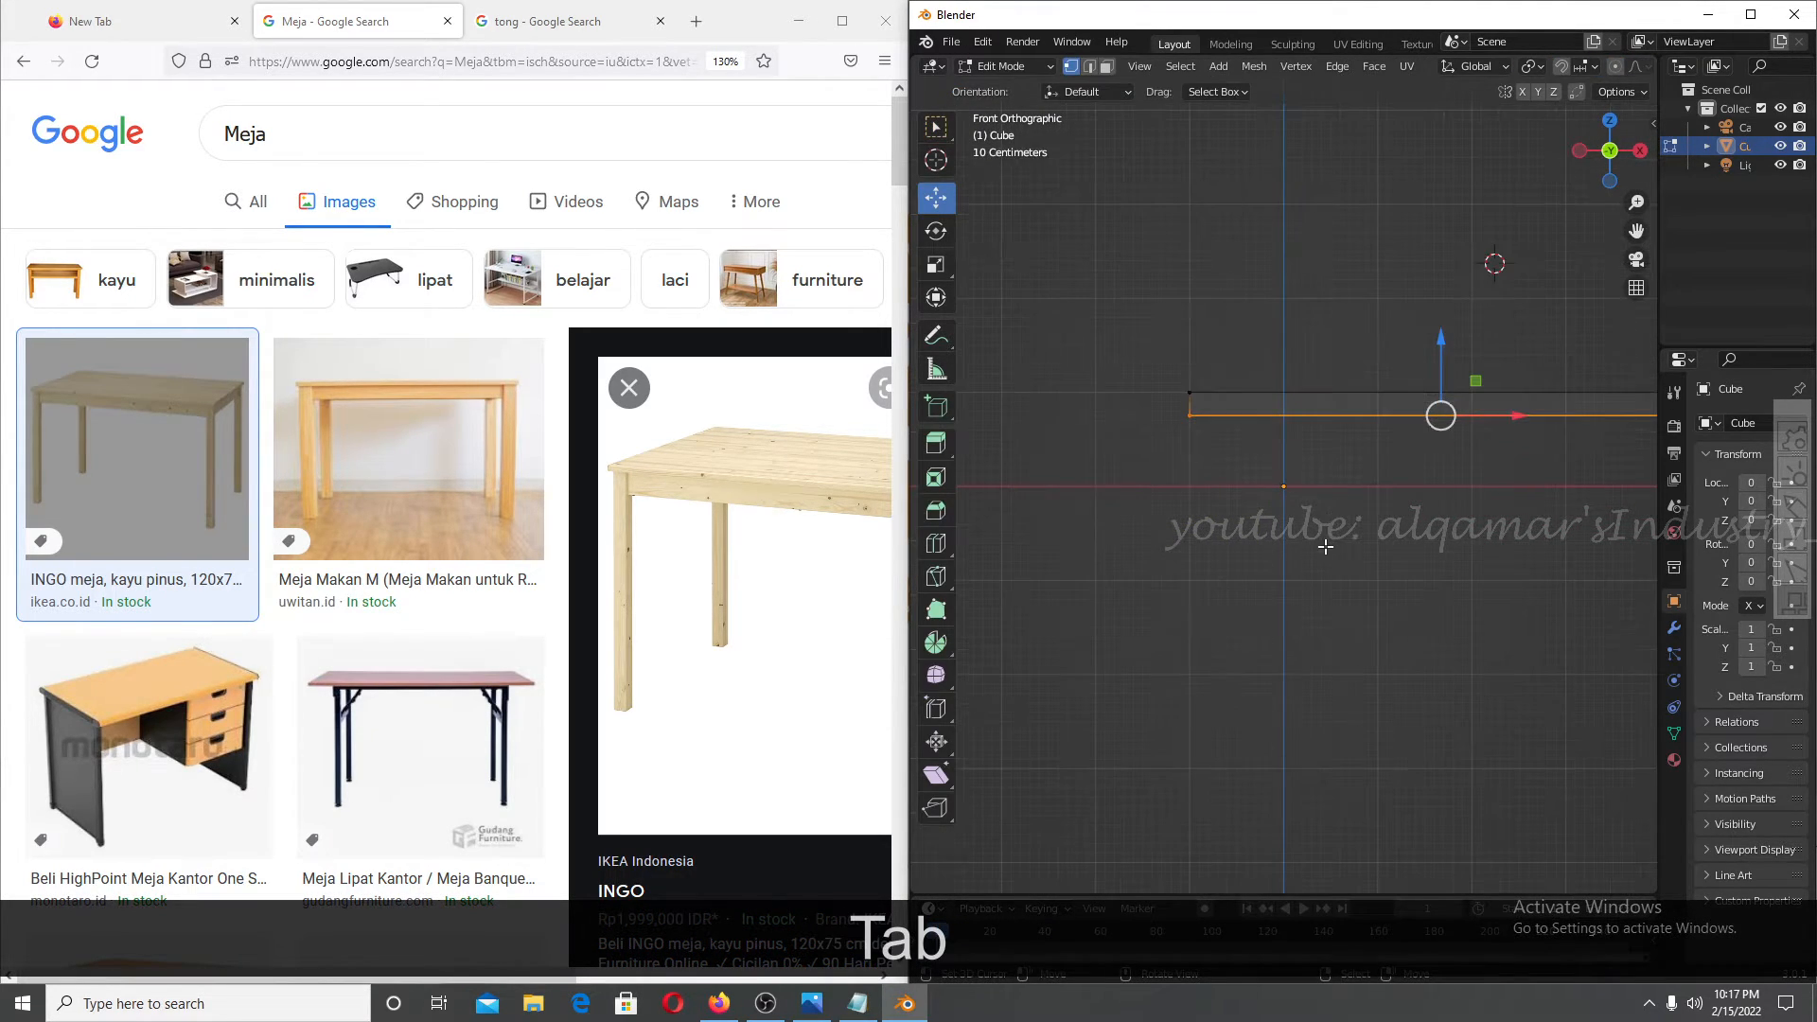
pyautogui.scroll(-2, 1325, 547)
pyautogui.keyDown('shift'); pyautogui.moveTo(1318, 511); pyautogui.dragTo(1179, 590, button='middle'); pyautogui.keyUp('shift')
pyautogui.scroll(5, 1237, 532)
pyautogui.scroll(-8, 1230, 541)
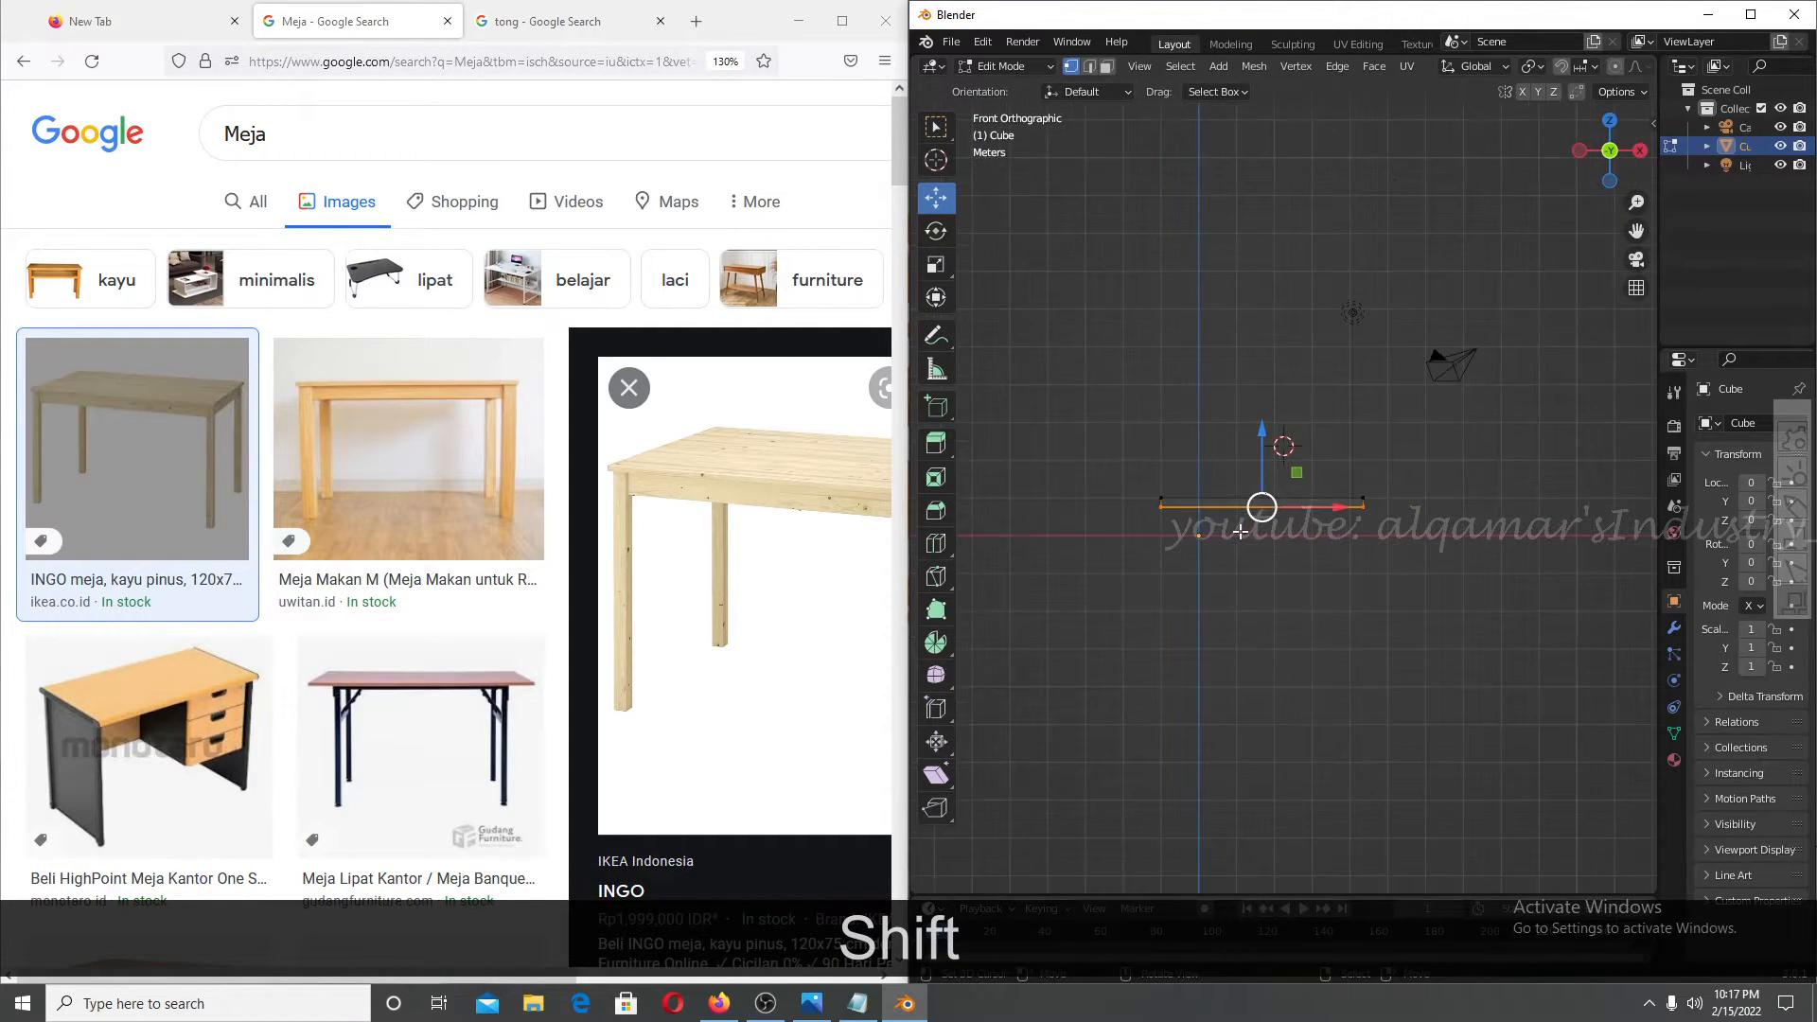
pyautogui.scroll(5, 1199, 606)
pyautogui.keyDown('shift'); pyautogui.moveTo(1221, 605); pyautogui.dragTo(1269, 616, button='middle'); pyautogui.keyUp('shift')
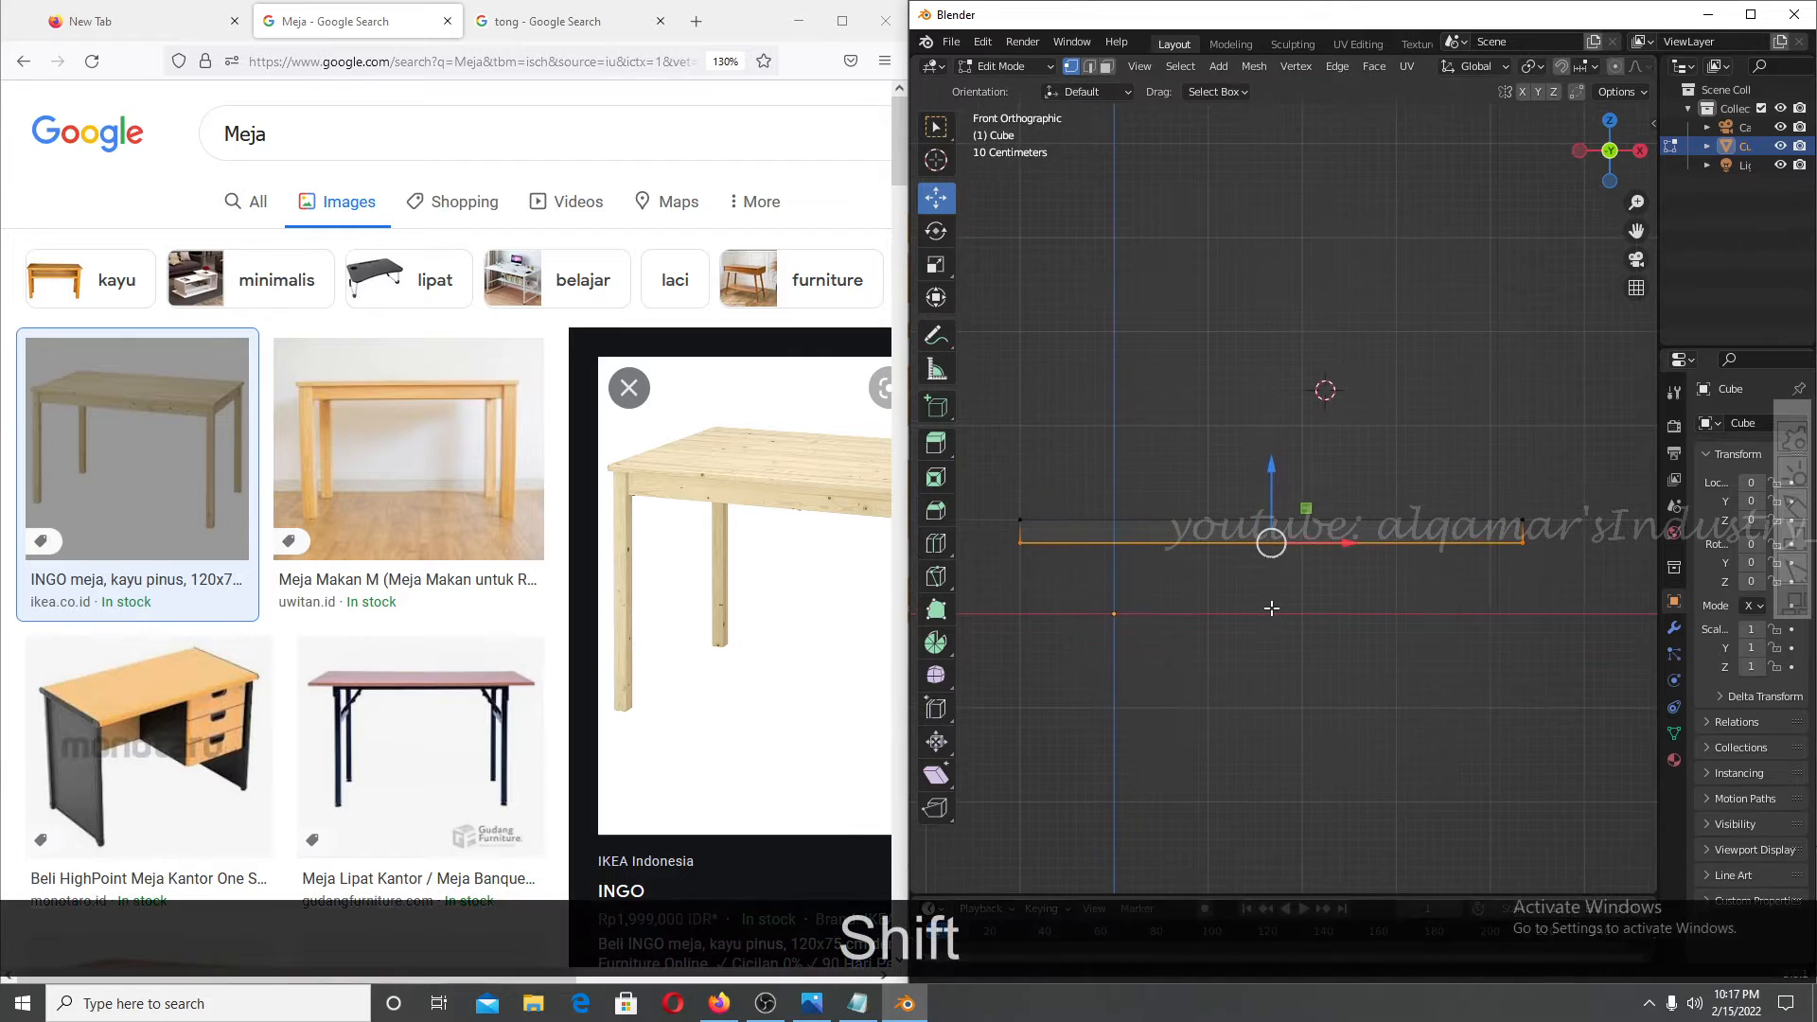
pyautogui.press('g')
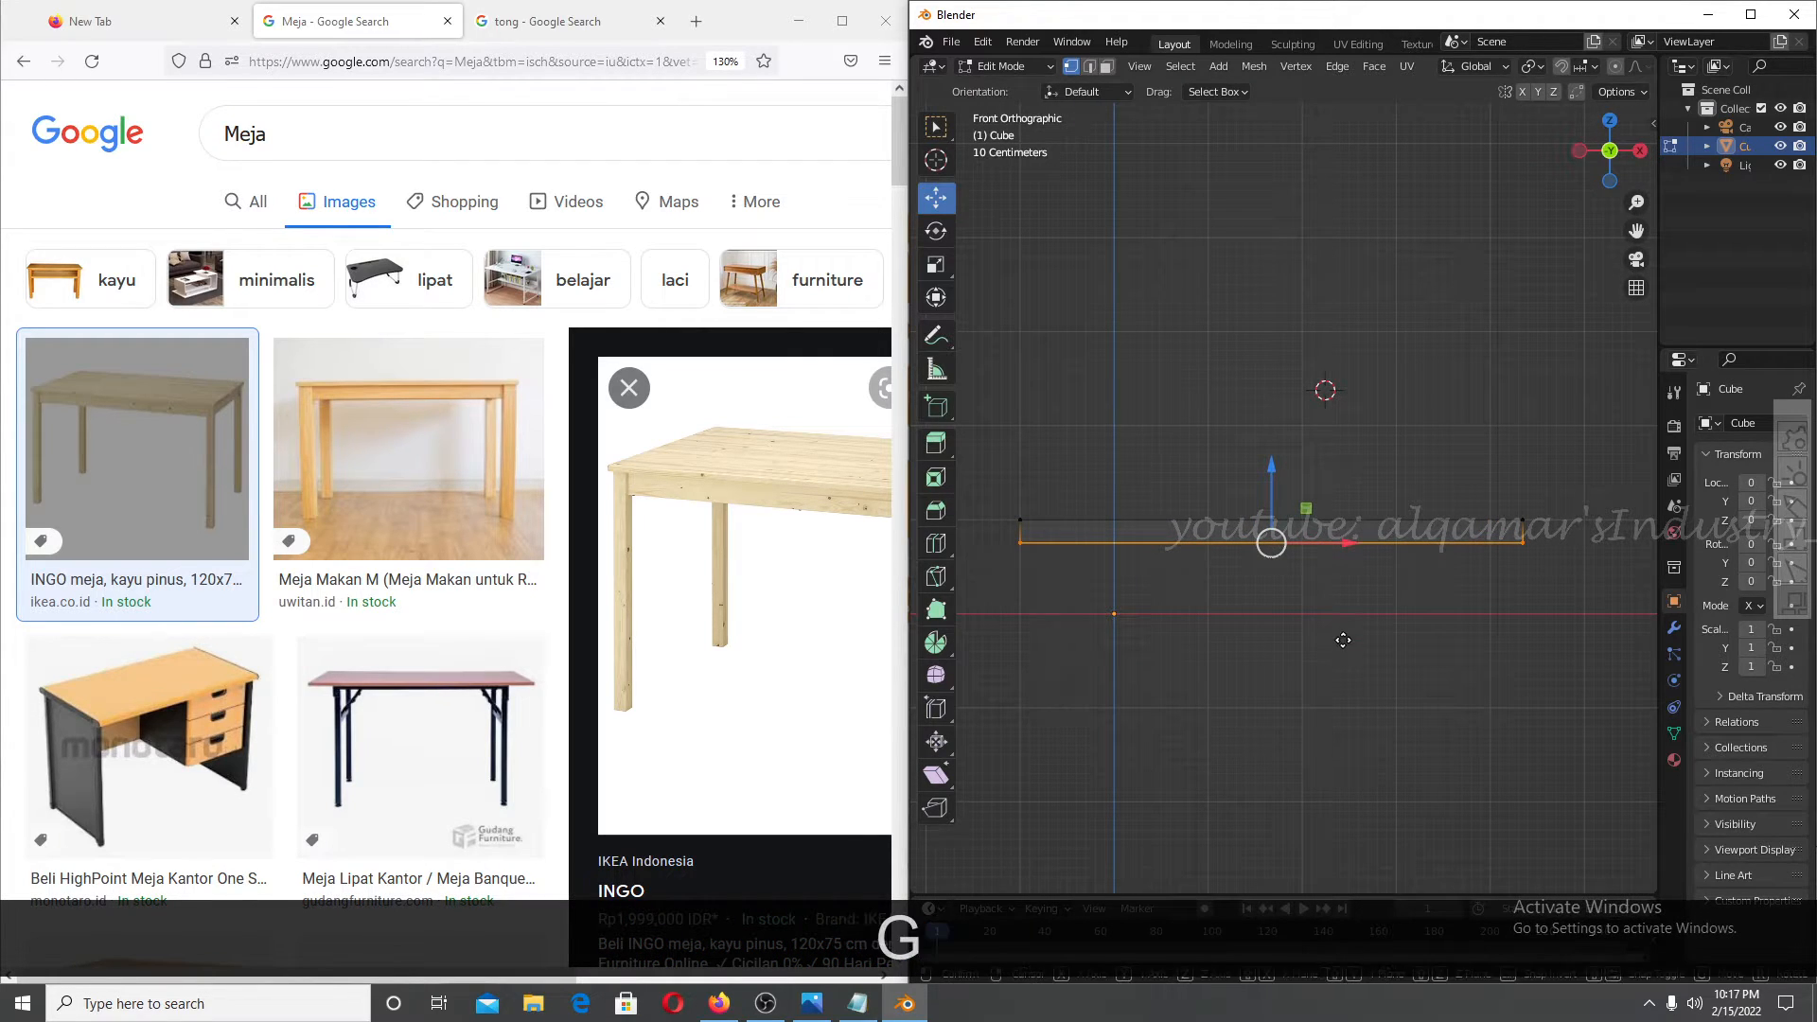
pyautogui.press('z')
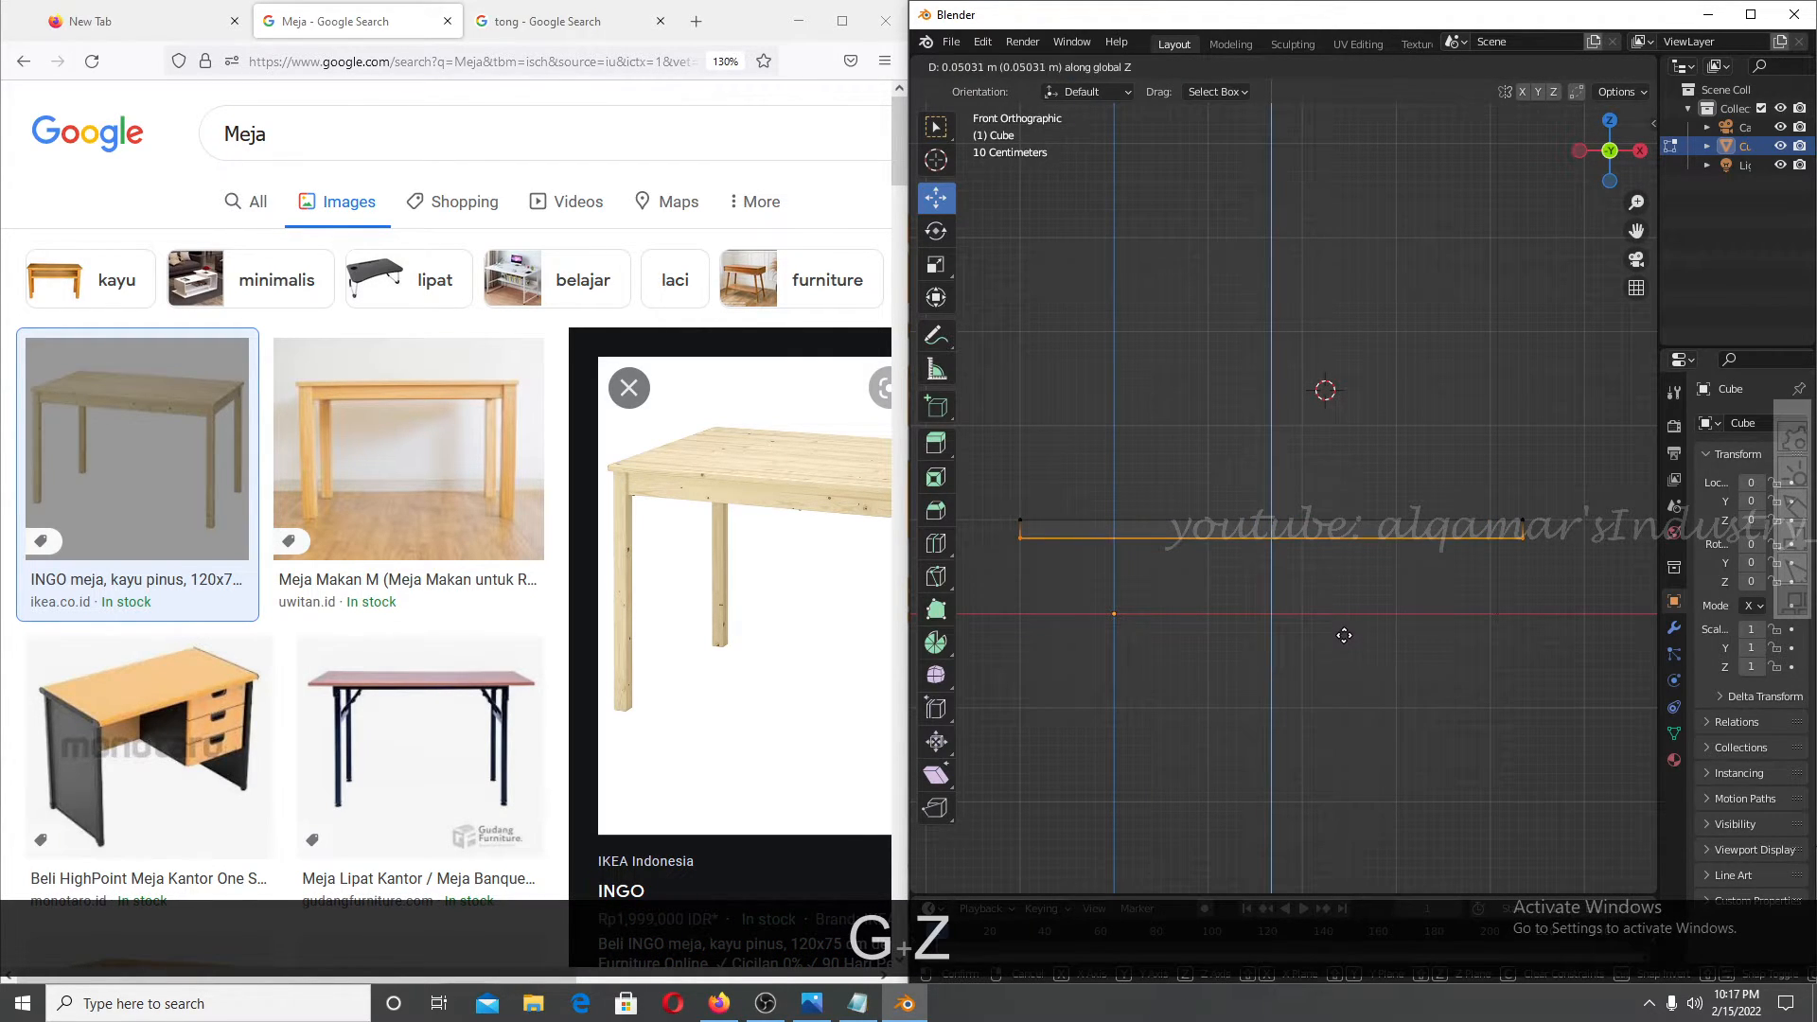
pyautogui.click(1345, 626)
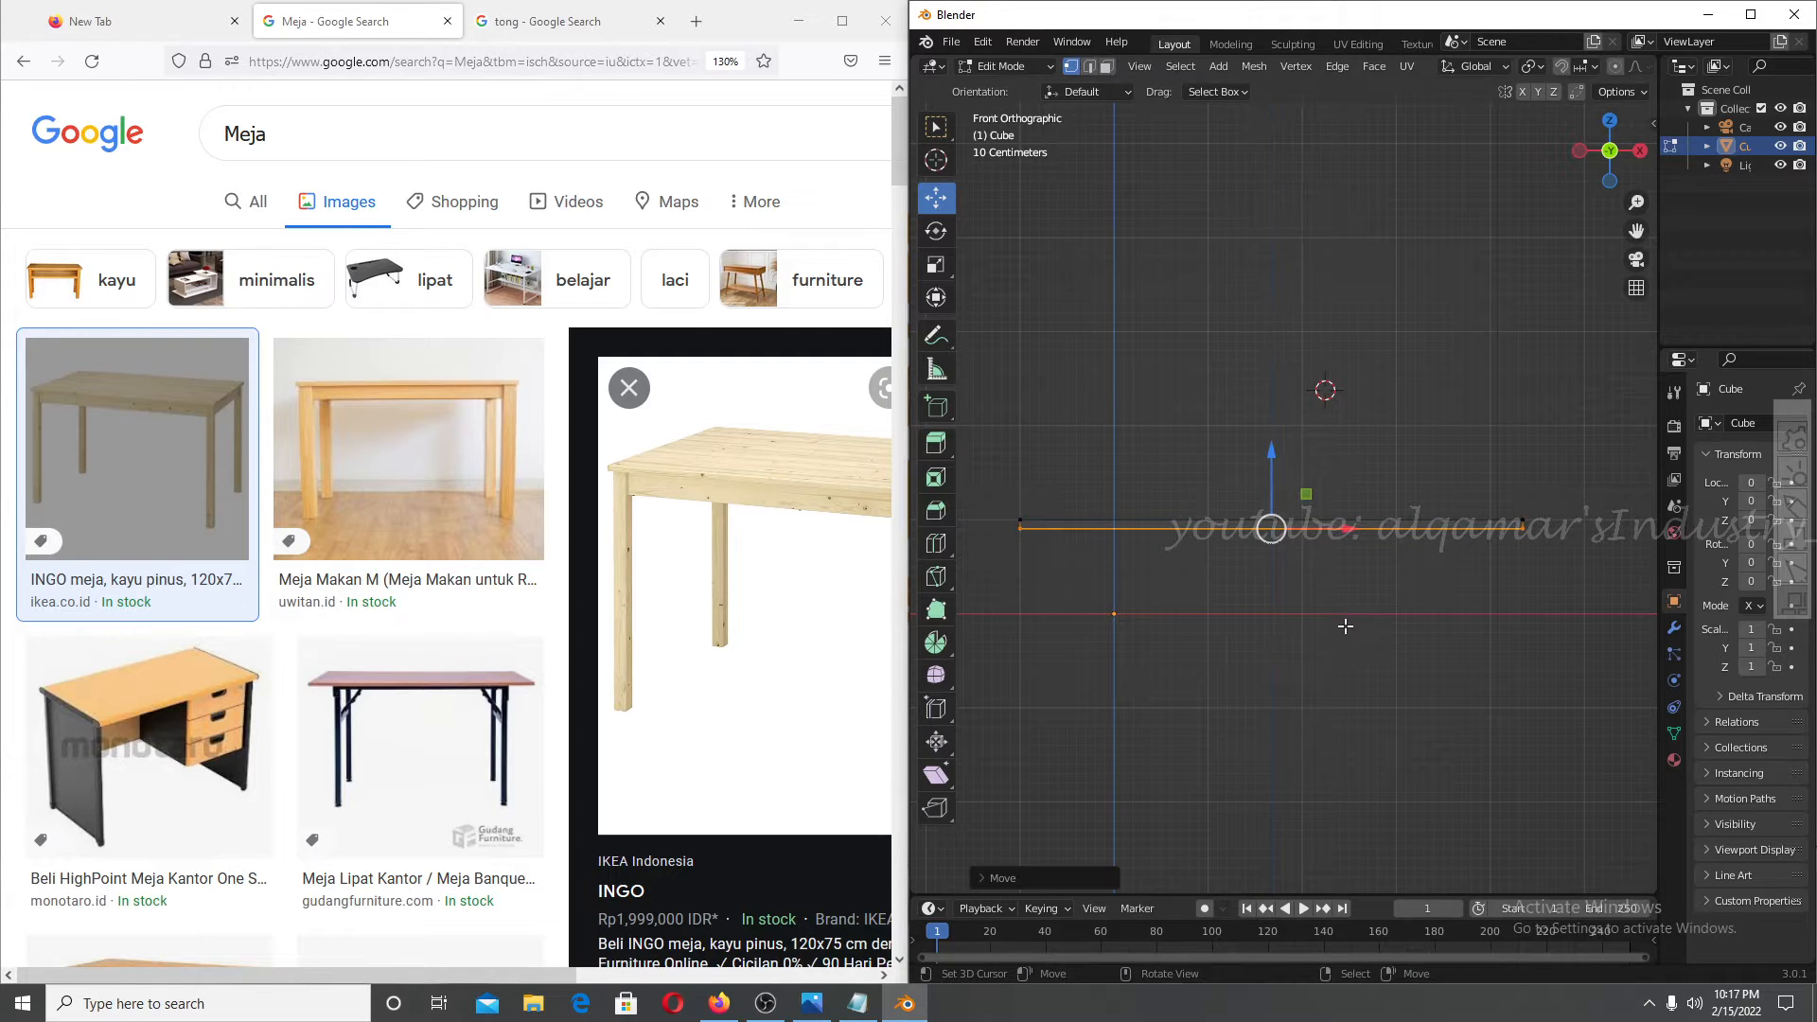
pyautogui.press('Tab')
pyautogui.moveTo(1348, 626); pyautogui.dragTo(1330, 688, button='middle')
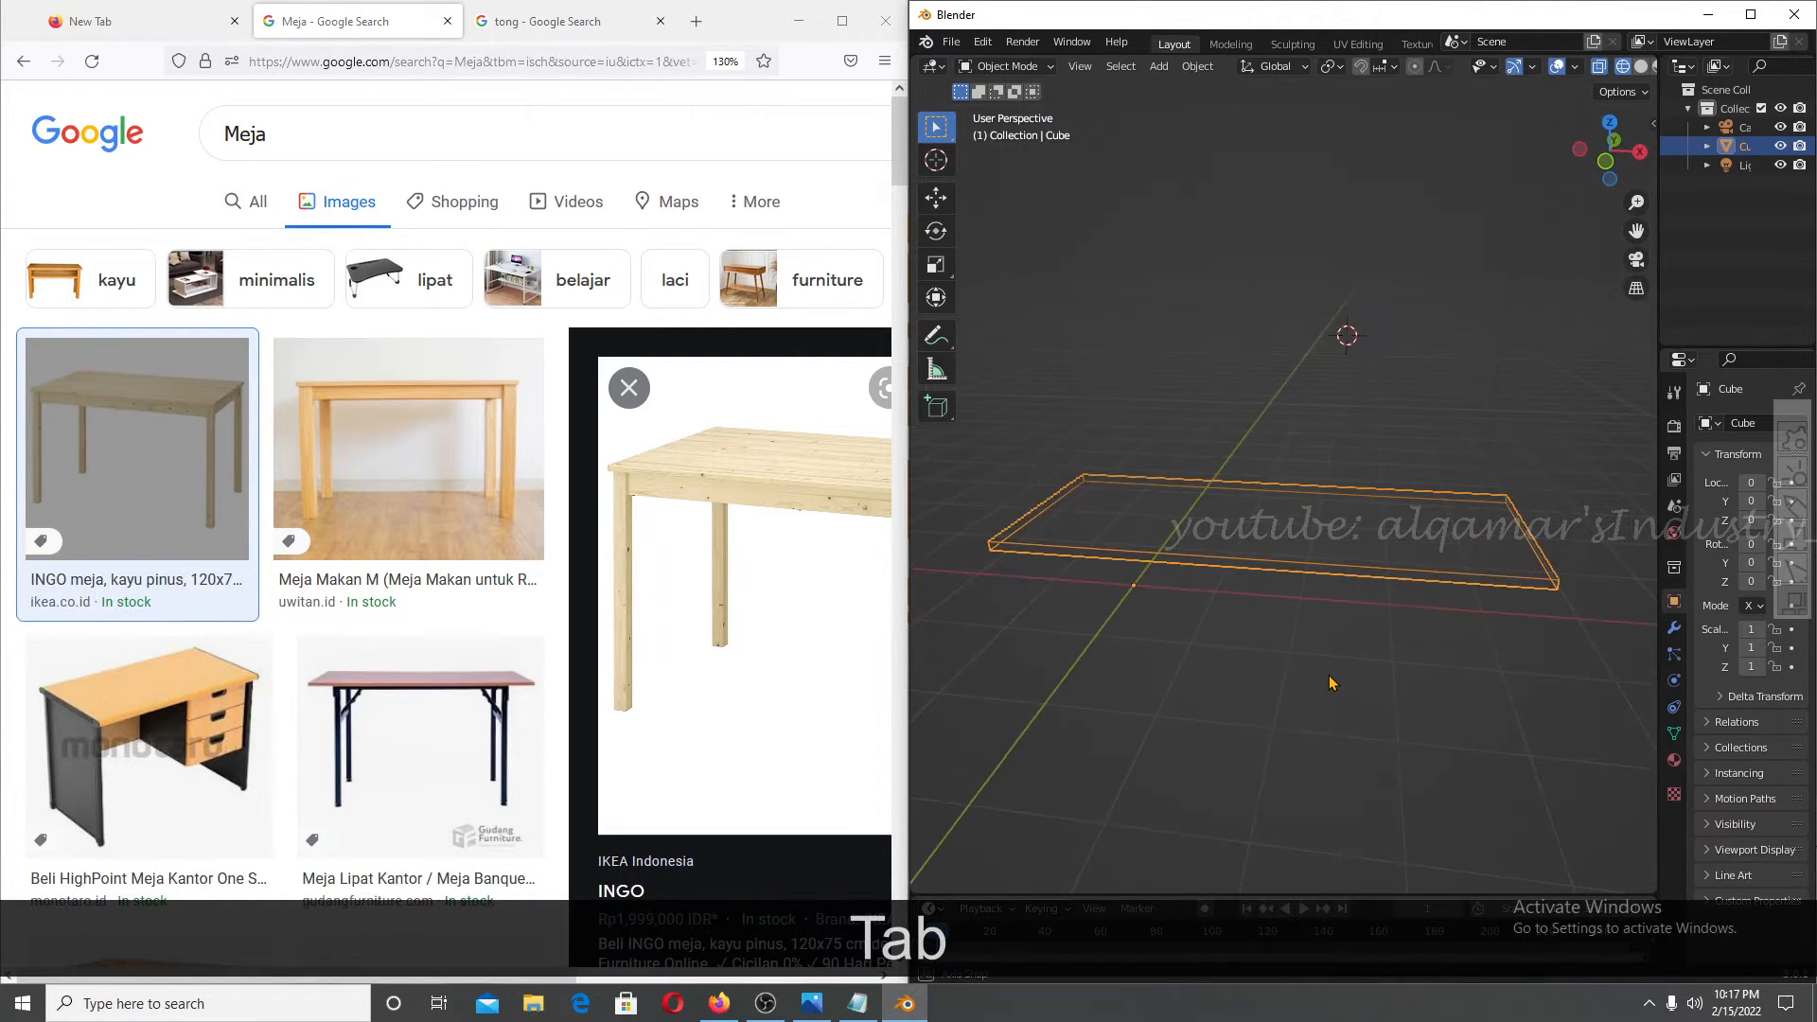
# In Notepad, add the line "8. Penggunaan Snap untuk presisi" to the planning list and return to Blender.
pyautogui.click(857, 1003)
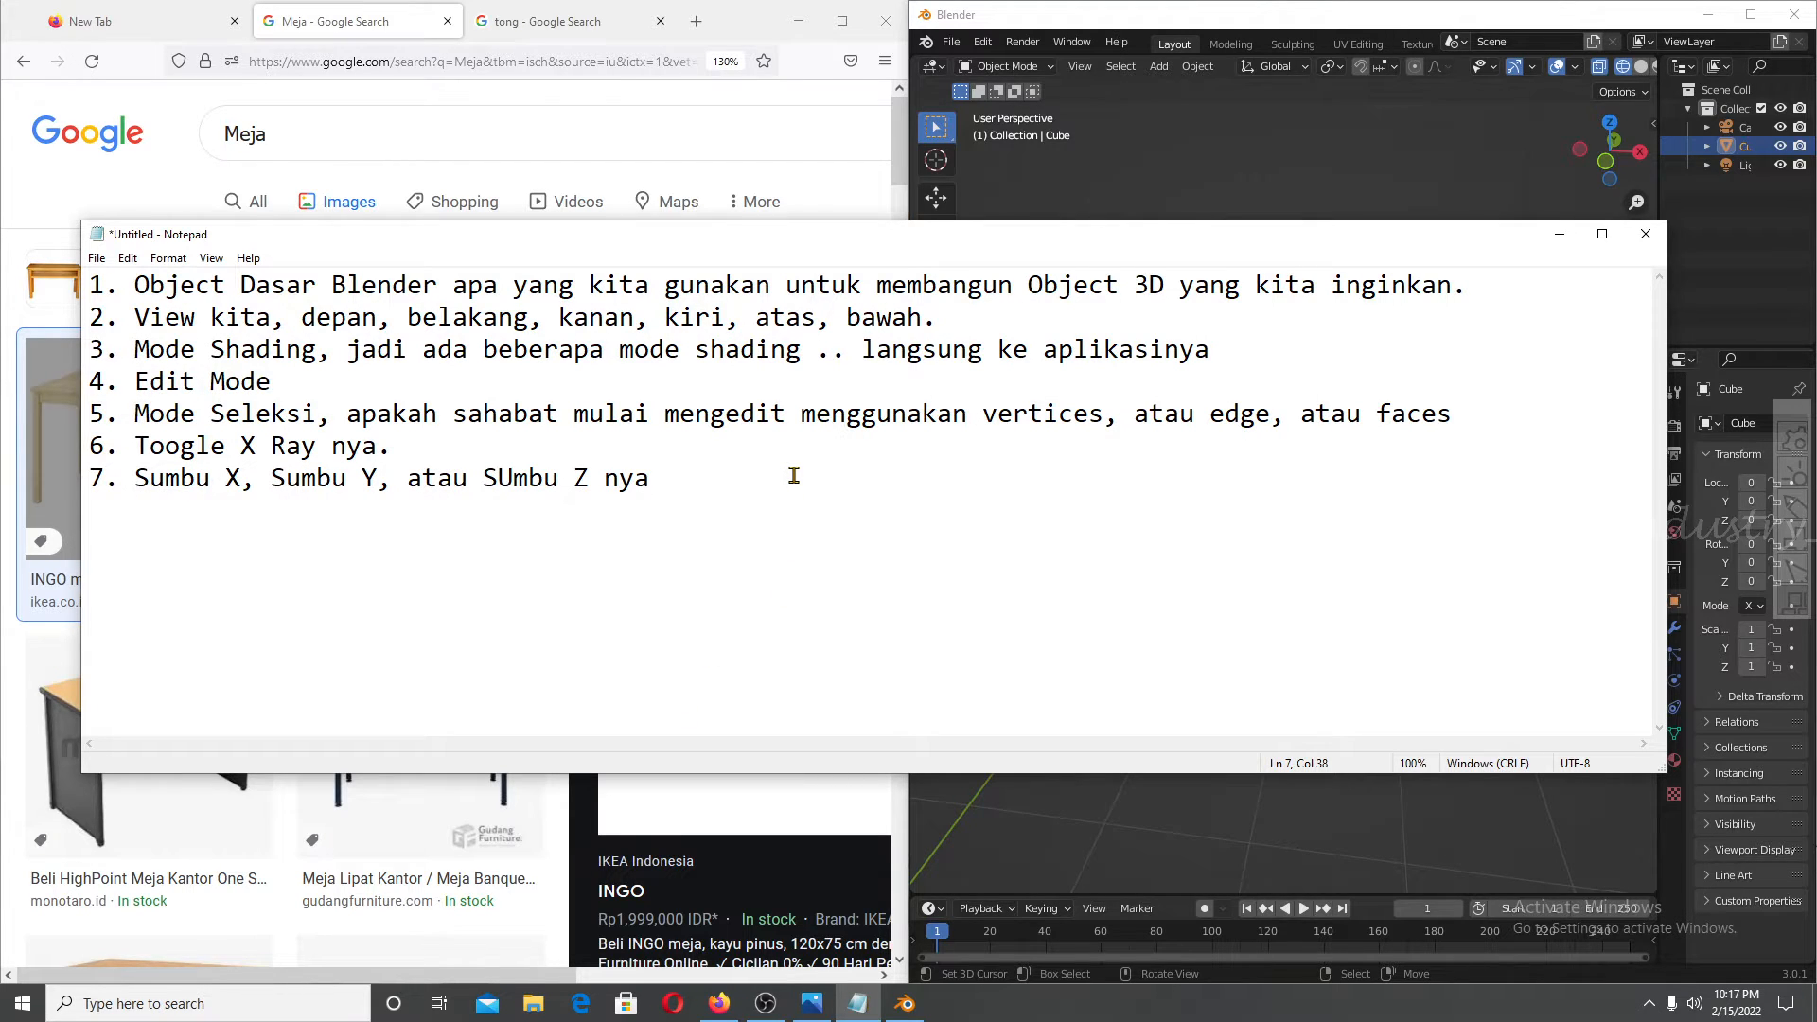
pyautogui.press('Return')
pyautogui.write('8. ')
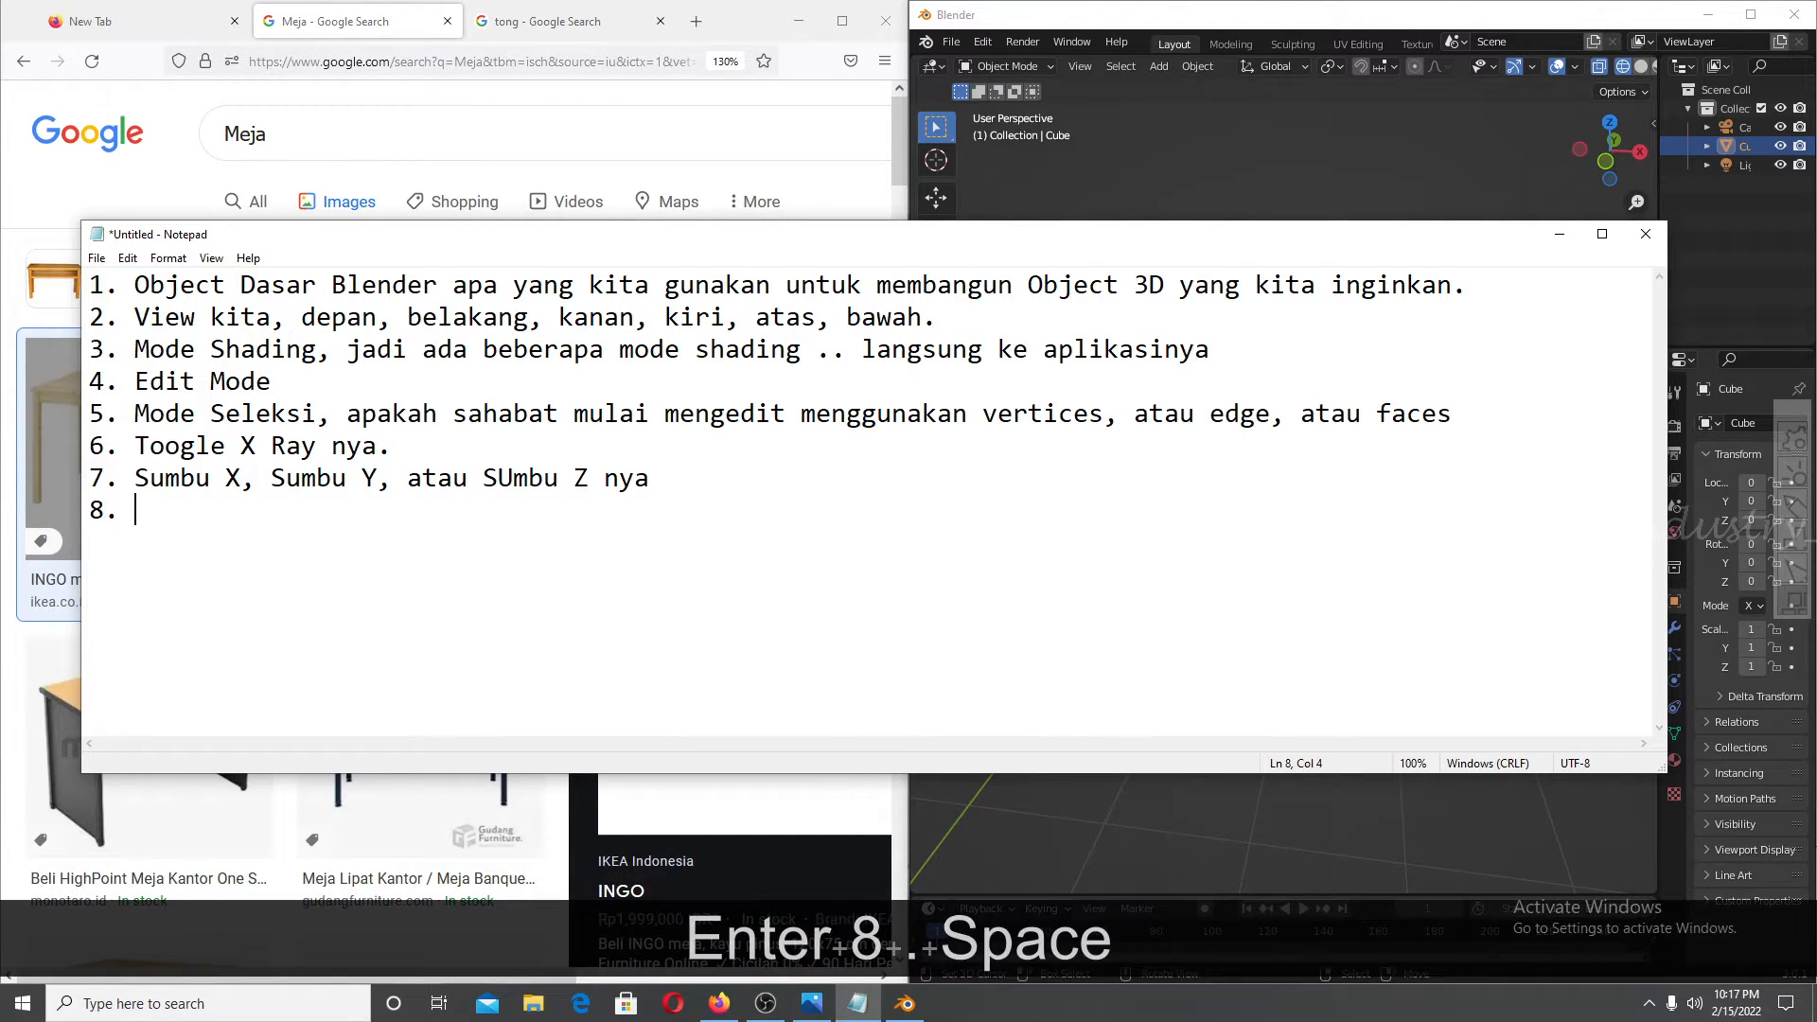
pyautogui.write('Penggun')
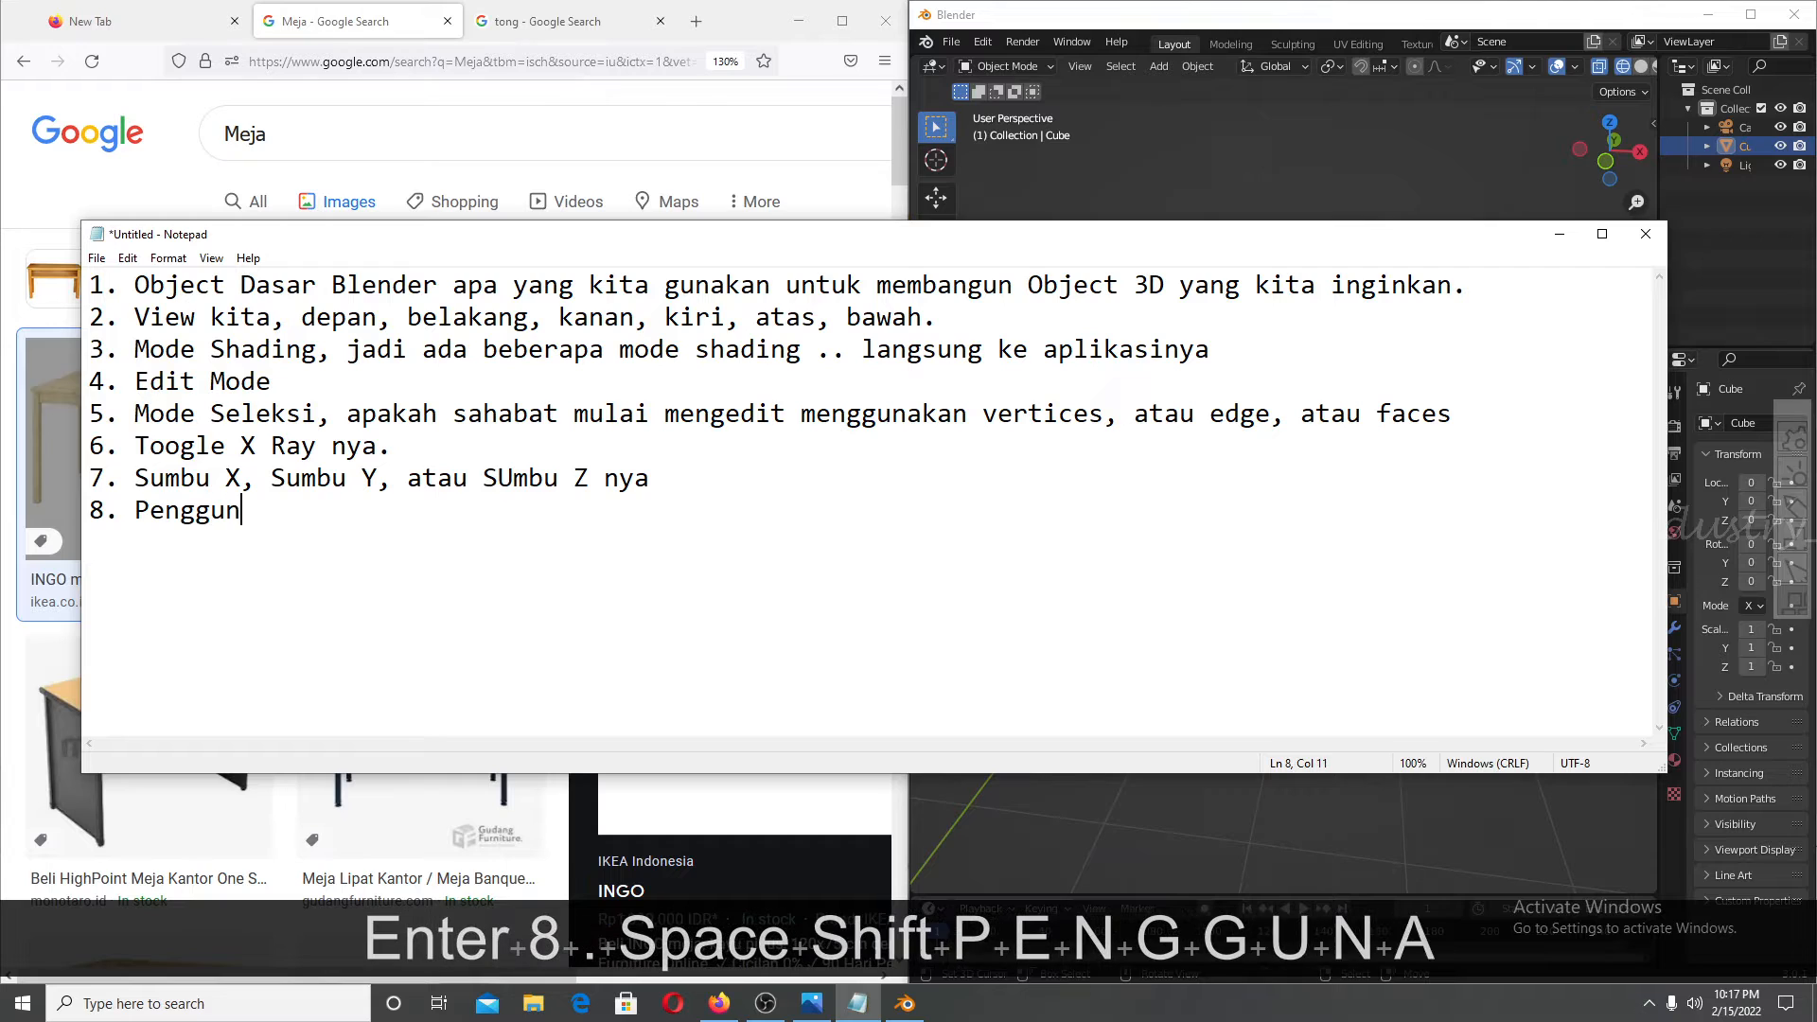
pyautogui.write('aan Sna')
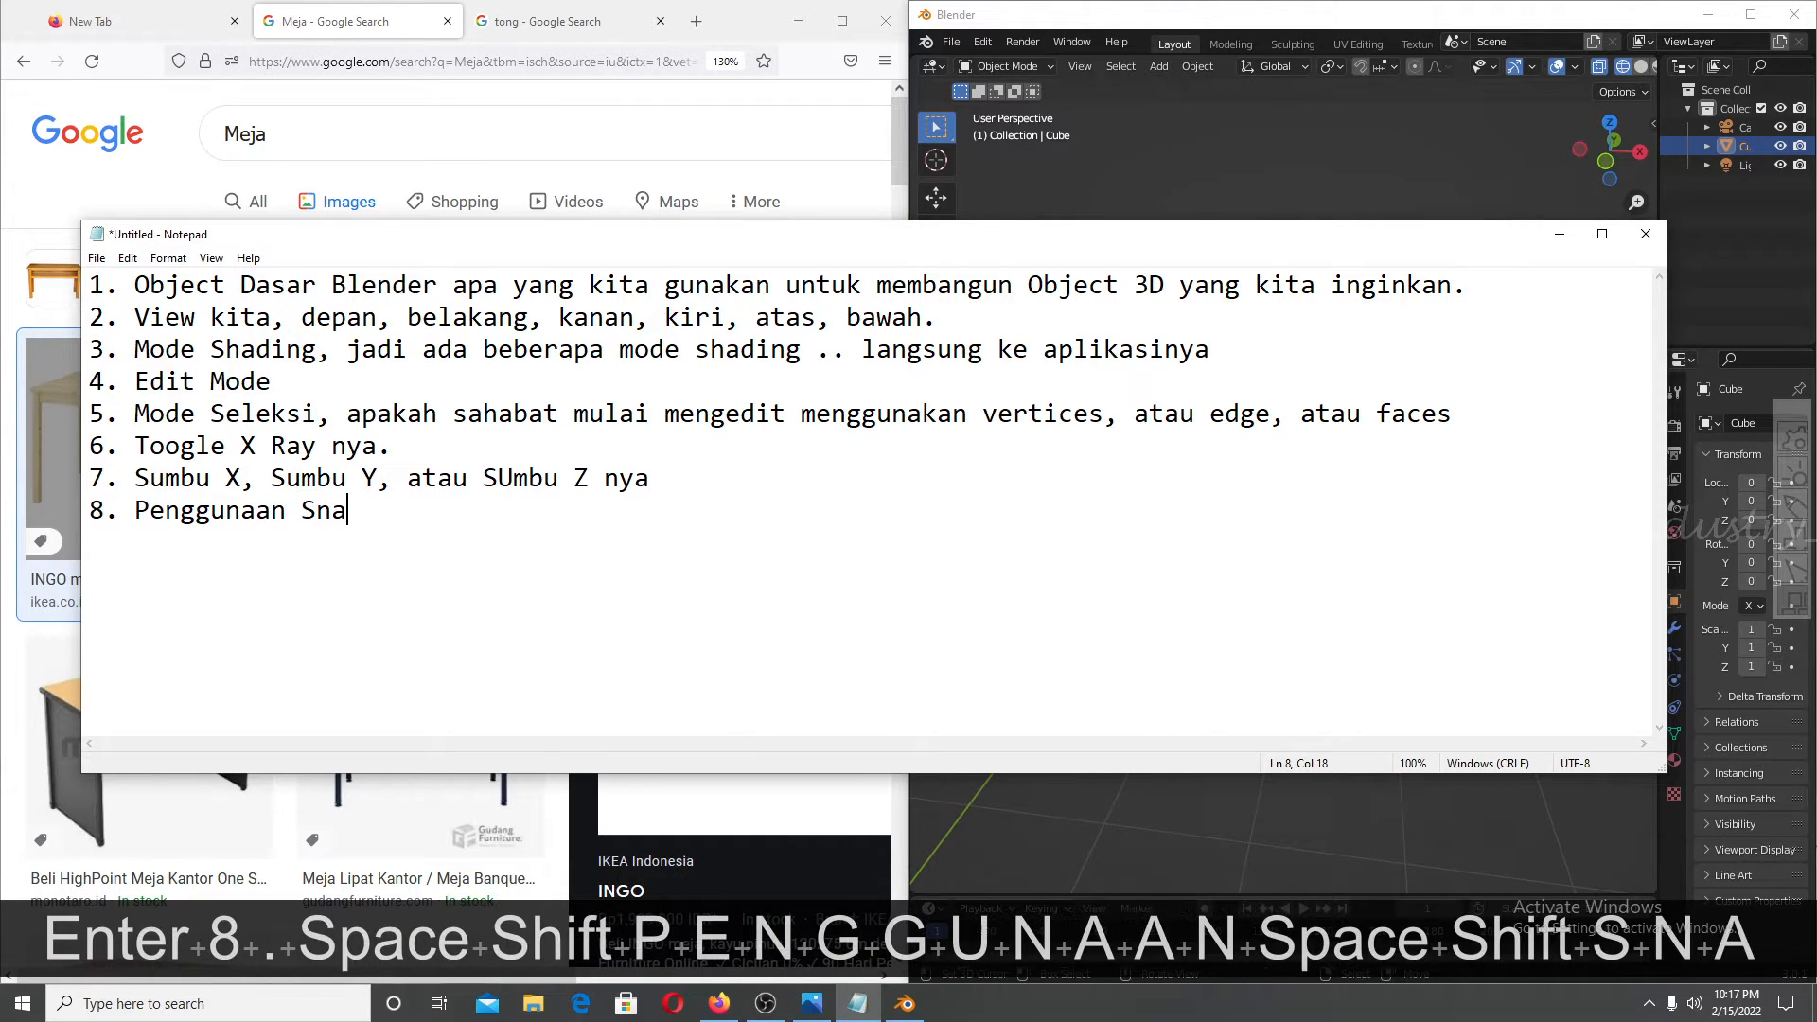
pyautogui.write('p untuk p')
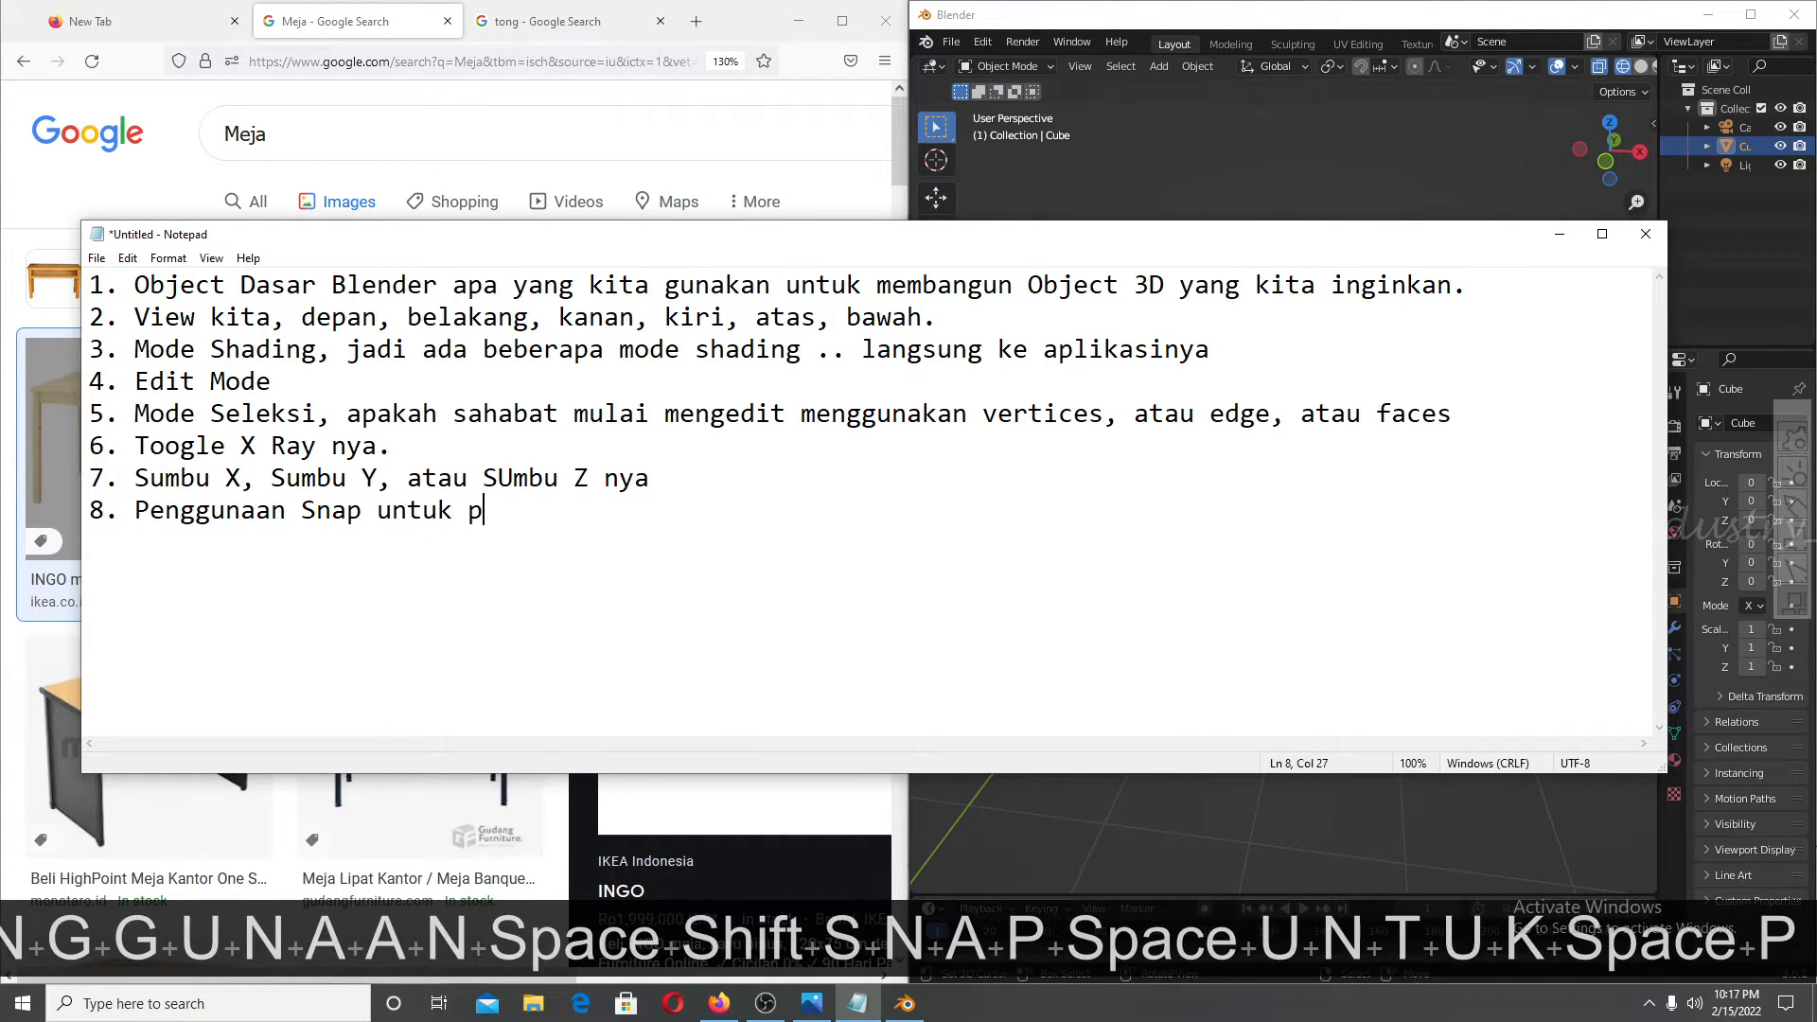
pyautogui.write('resisi')
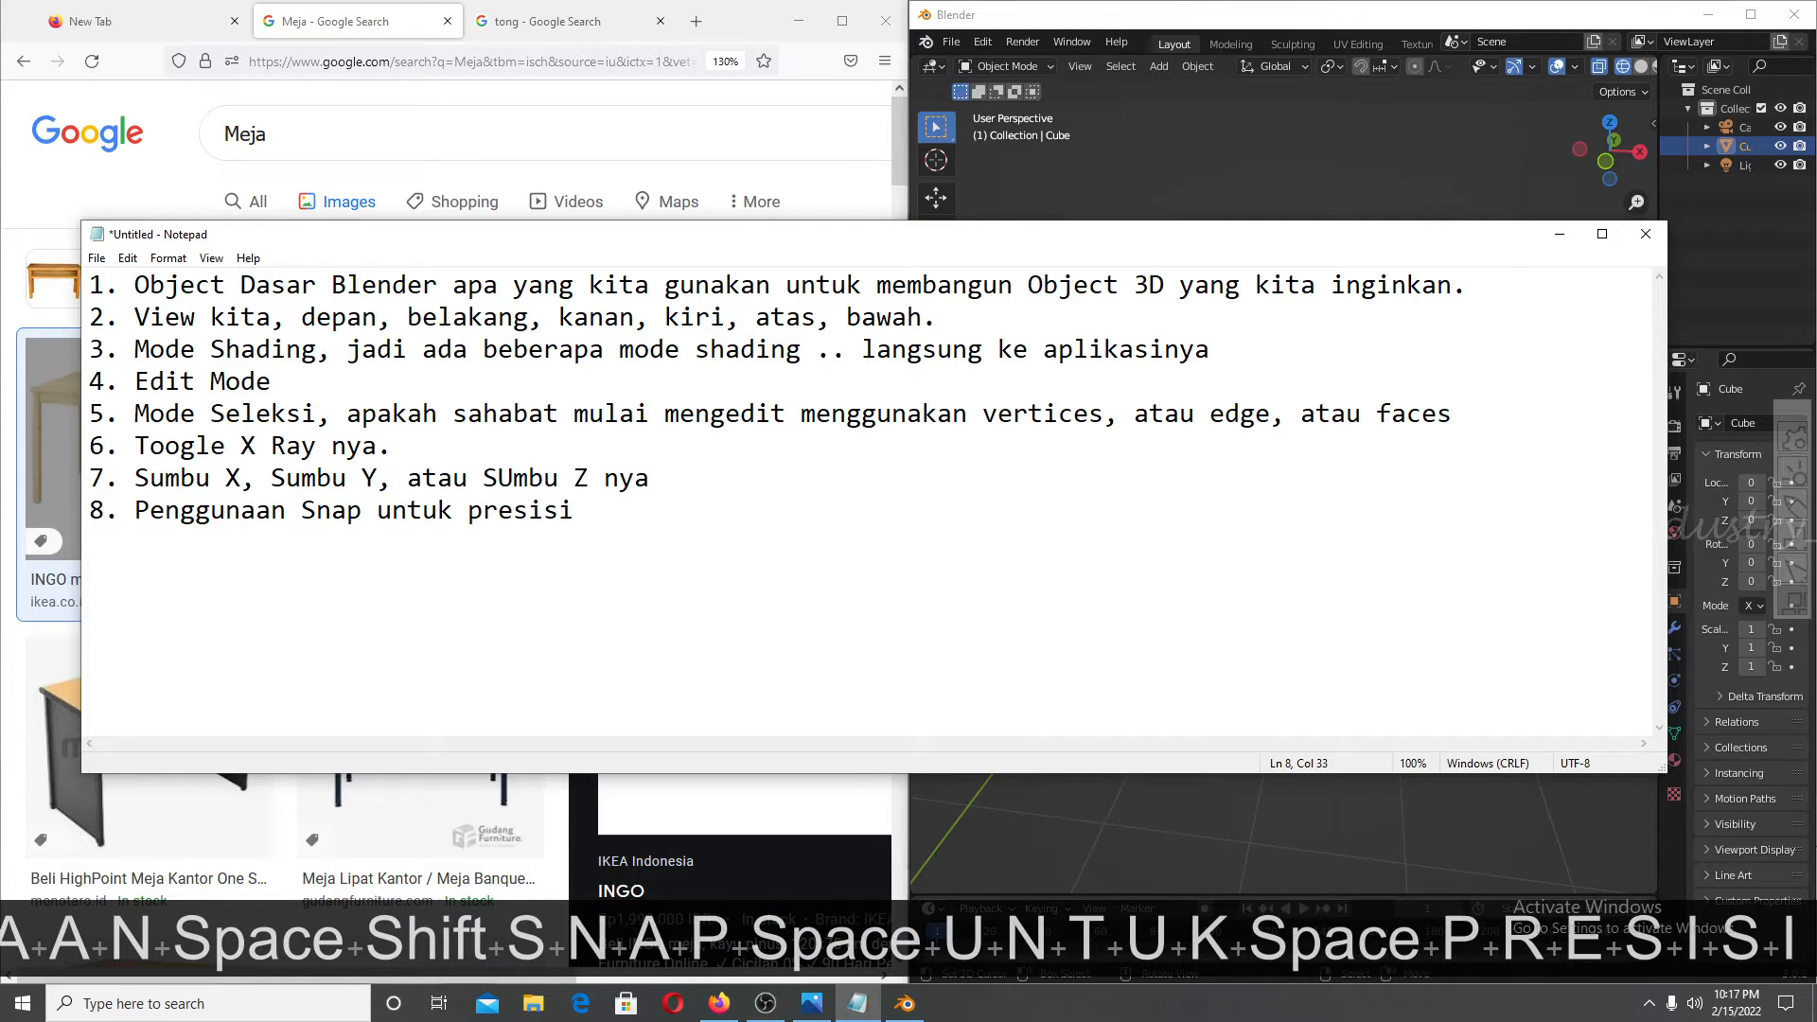
pyautogui.click(1557, 235)
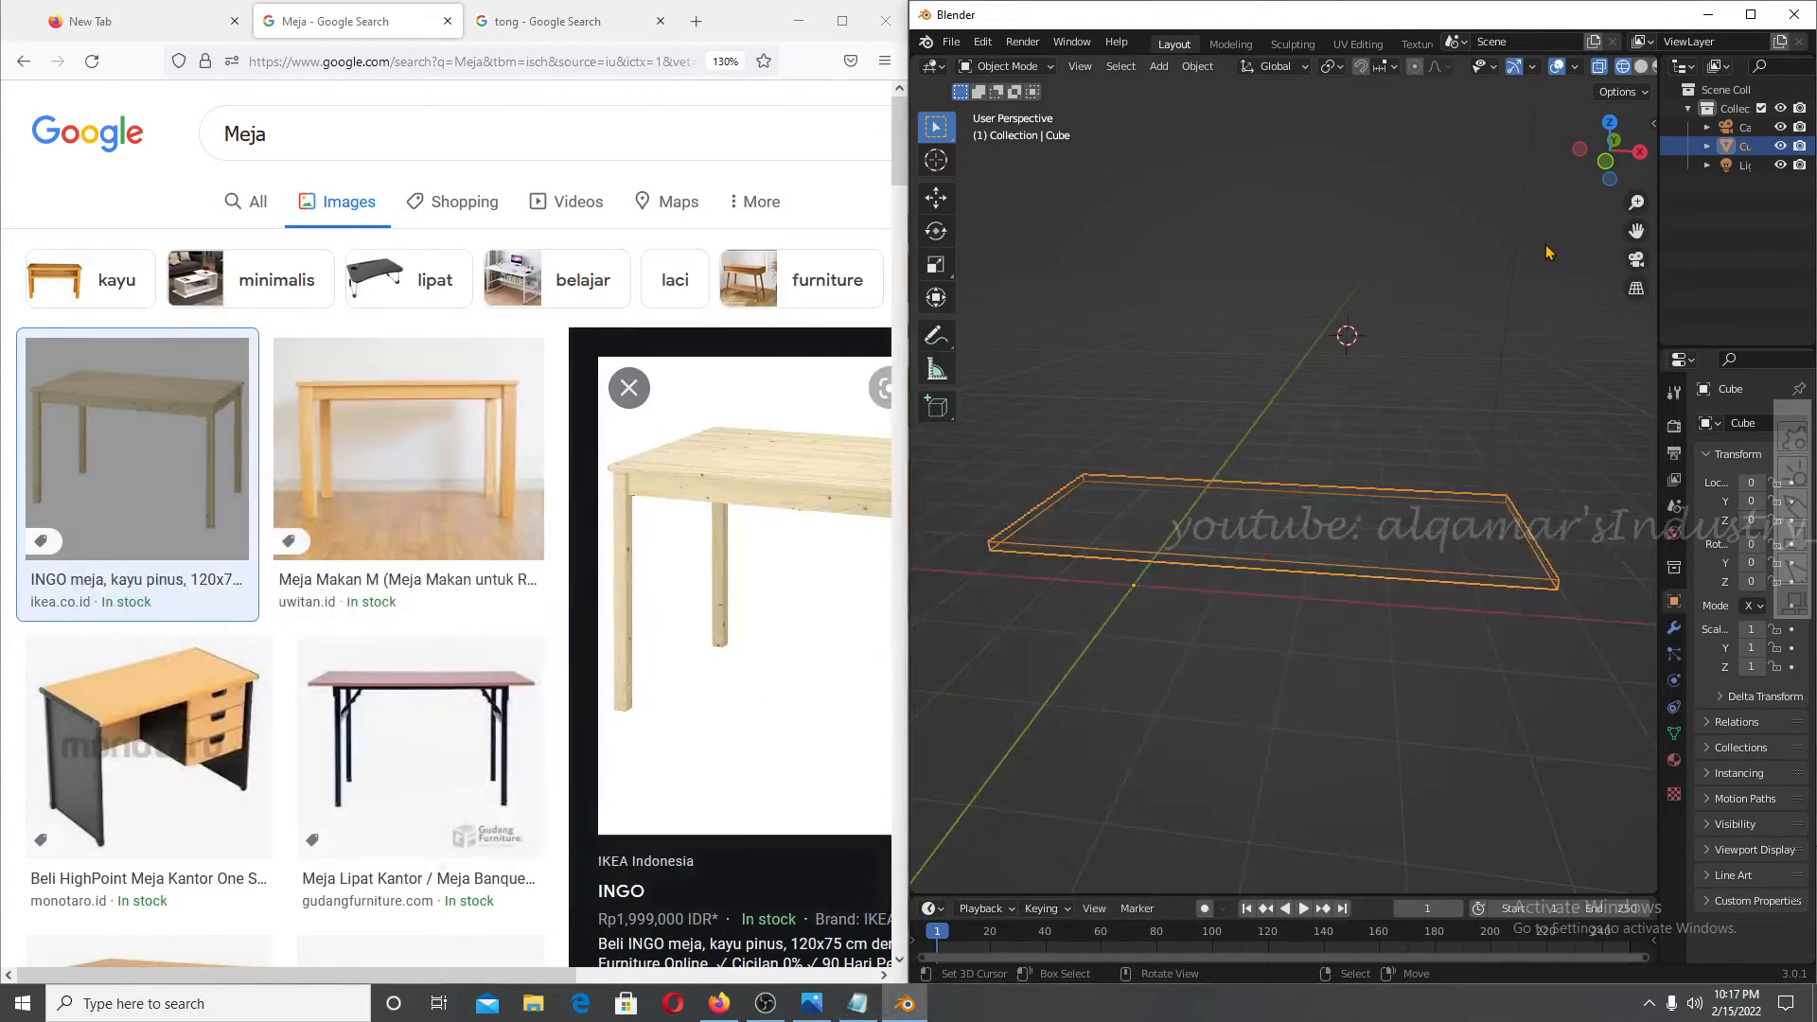
# Place the 3D cursor near the tabletop's upper-left corner in top view, add a cube there and open it in Edit Mode.
pyautogui.click(1360, 67)
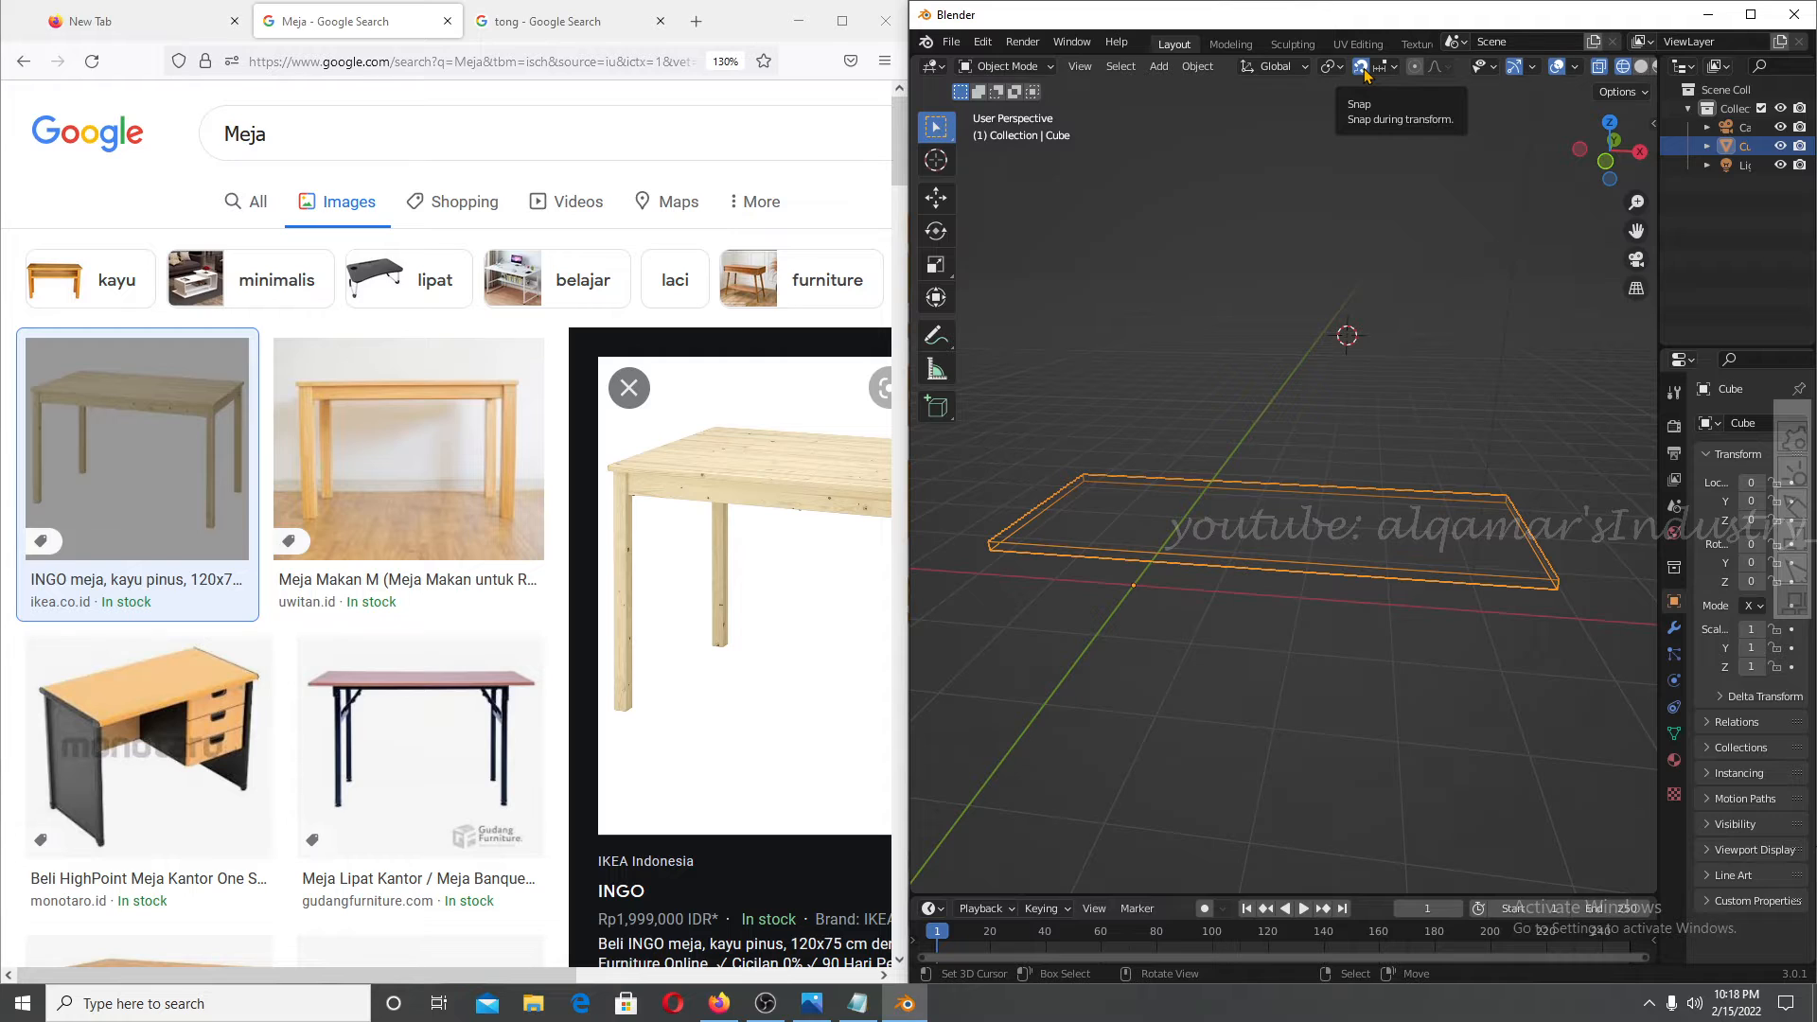
pyautogui.click(1364, 72)
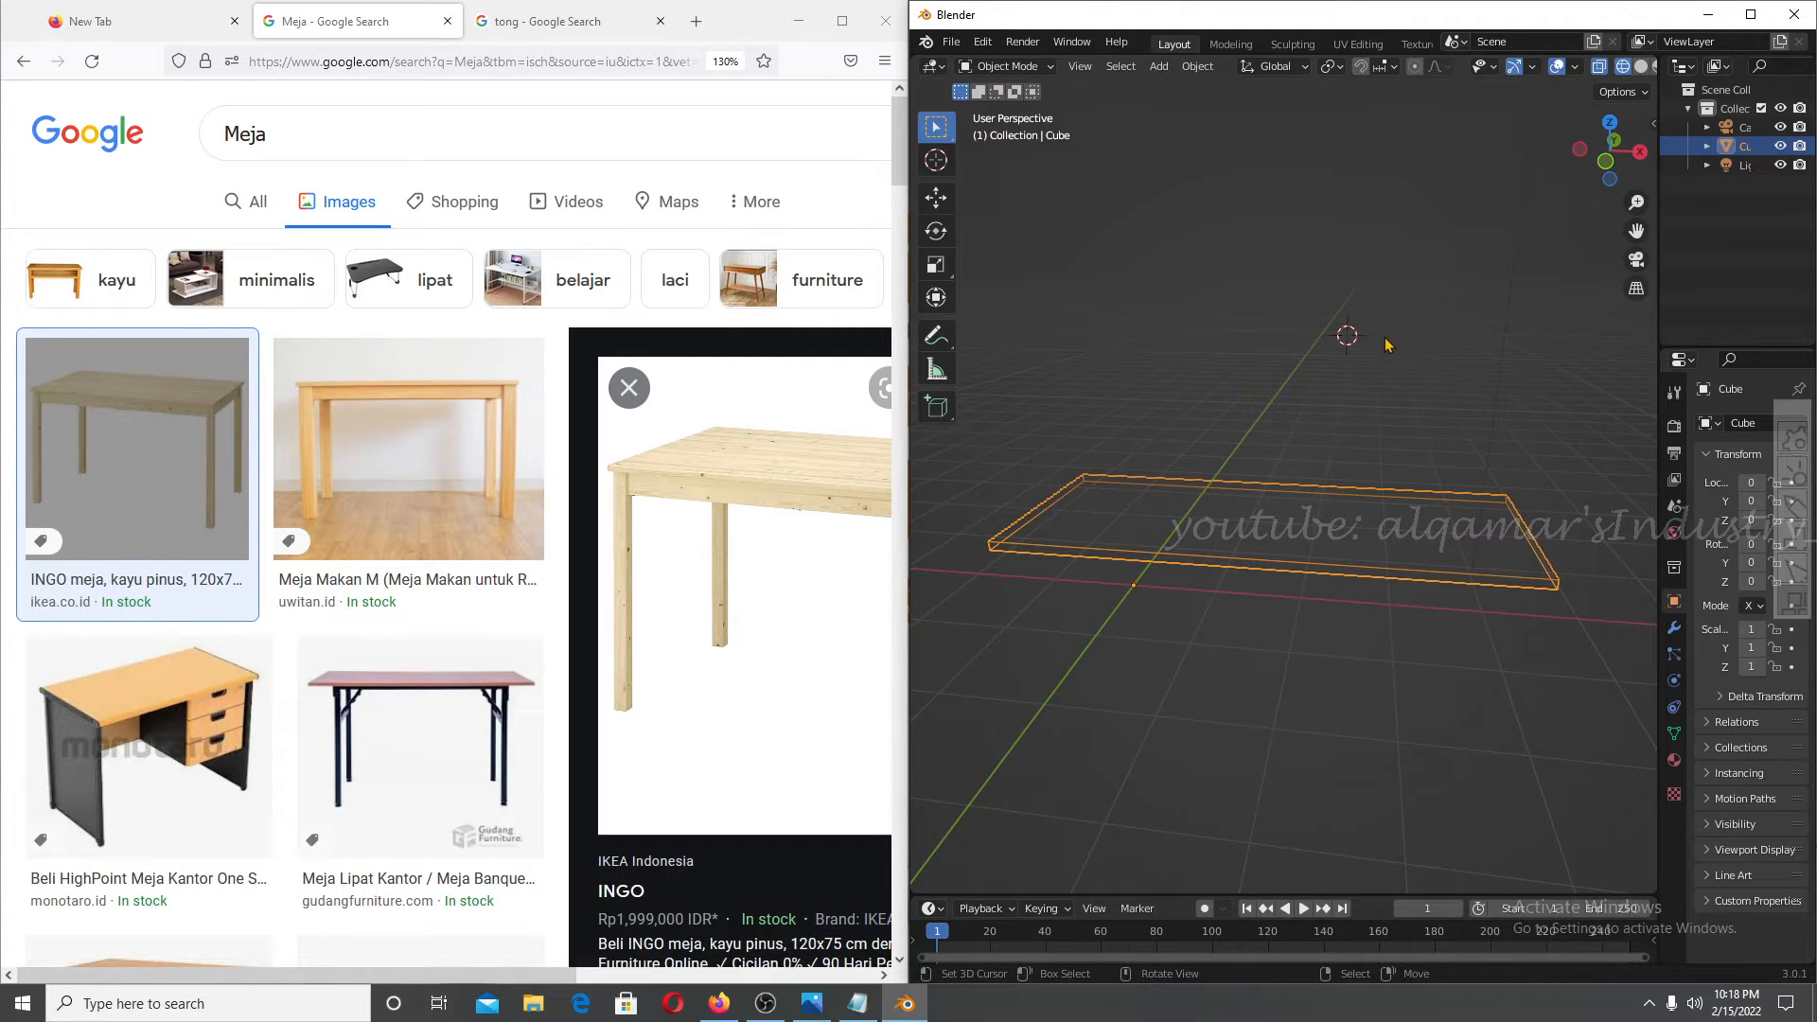
pyautogui.press('KP_7')
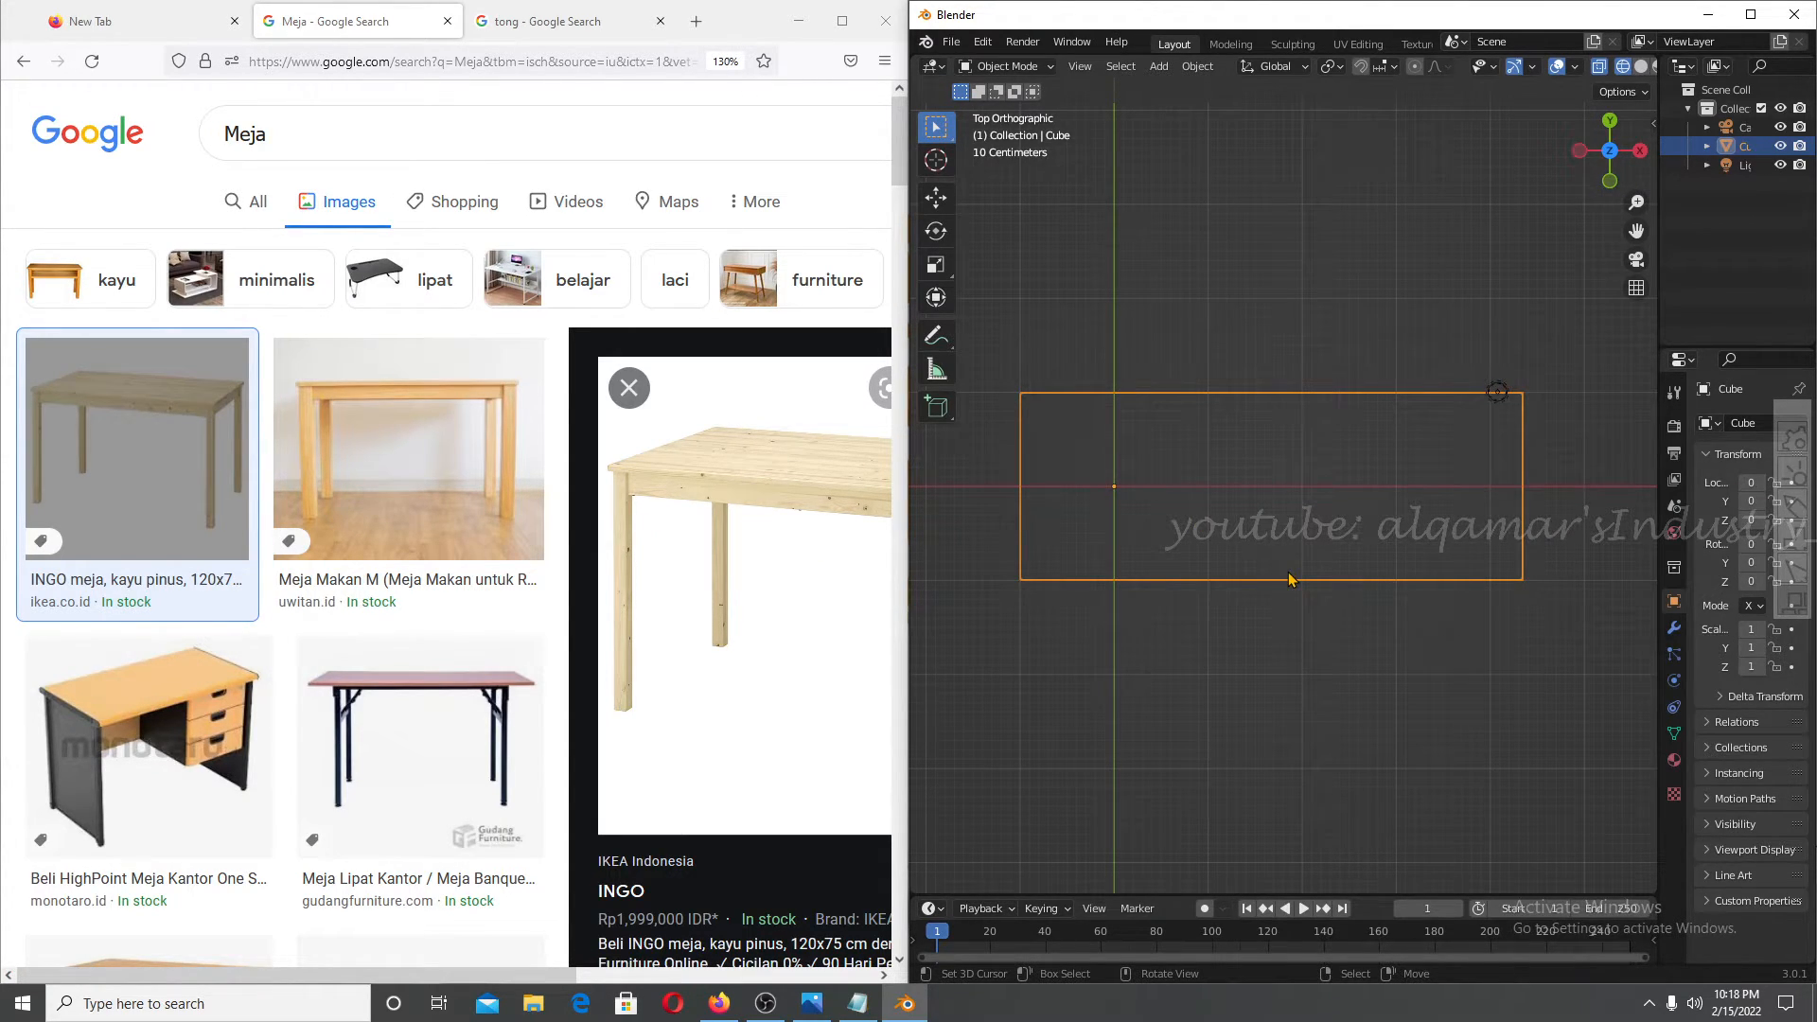
pyautogui.keyDown('shift'); pyautogui.rightClick(1036, 410); pyautogui.keyUp('shift')
pyautogui.hotkey('shift', 'a')
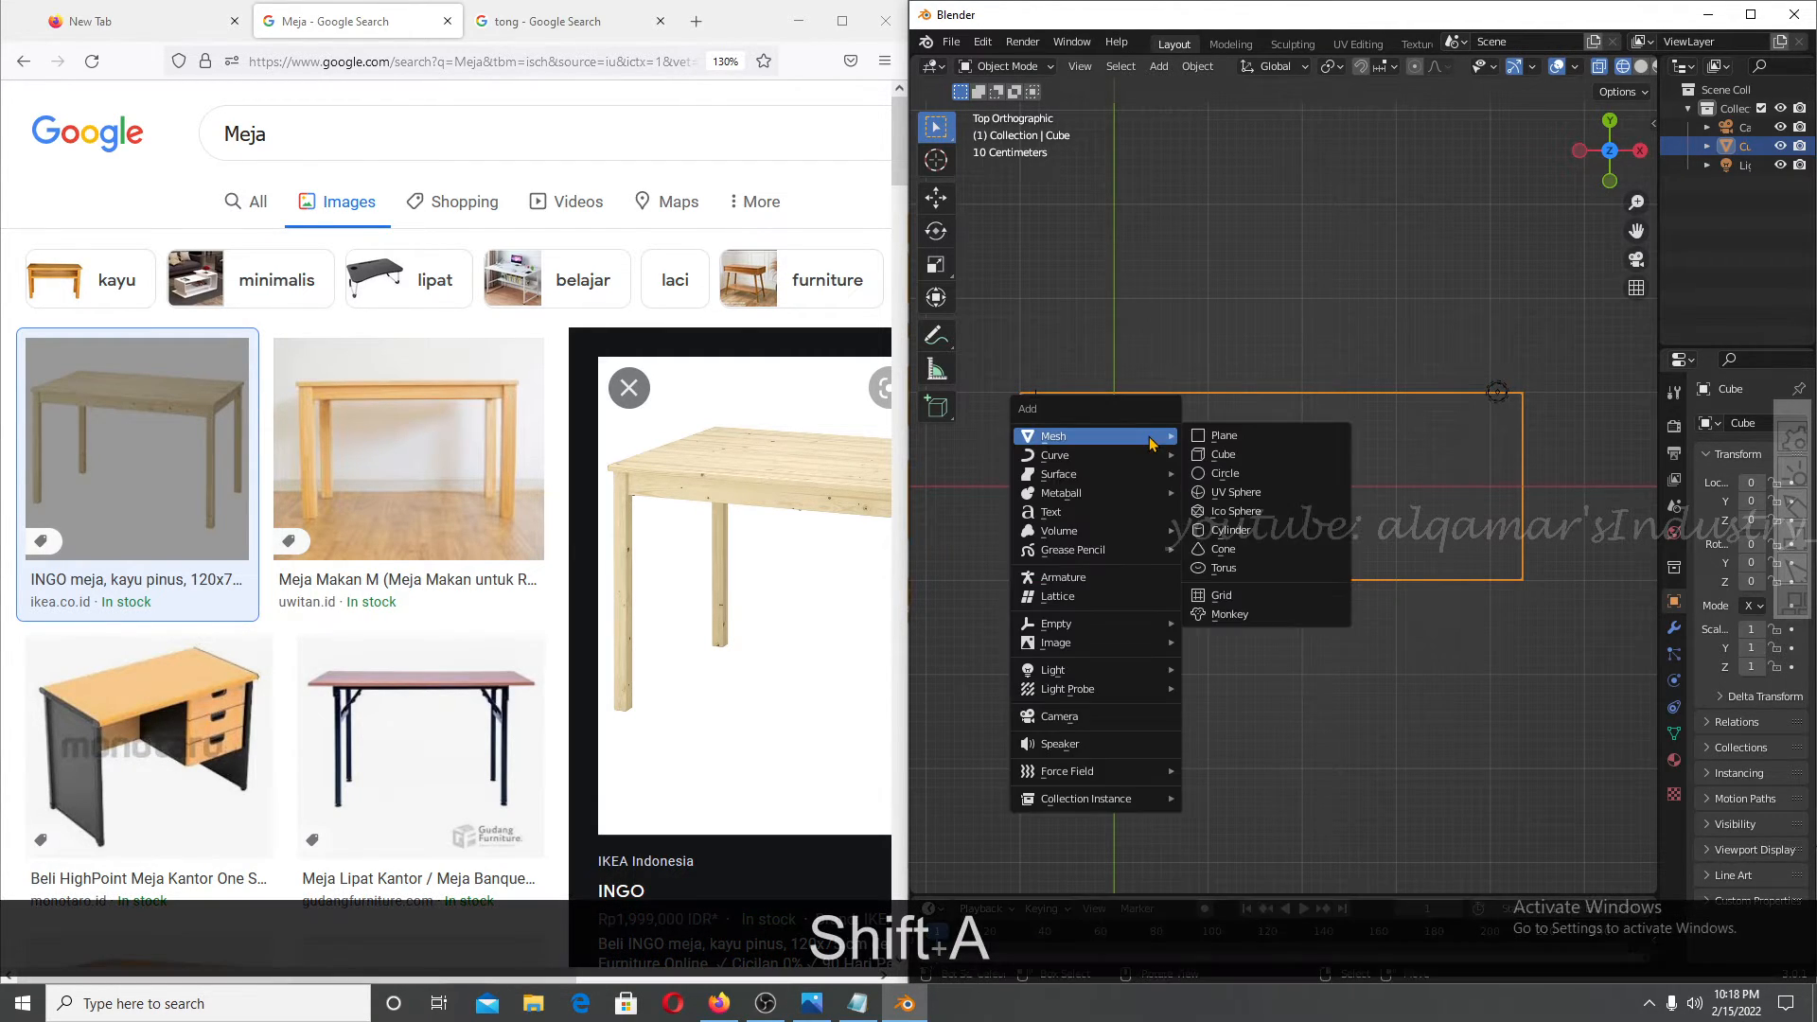
pyautogui.click(1218, 455)
pyautogui.scroll(-1, 1192, 440)
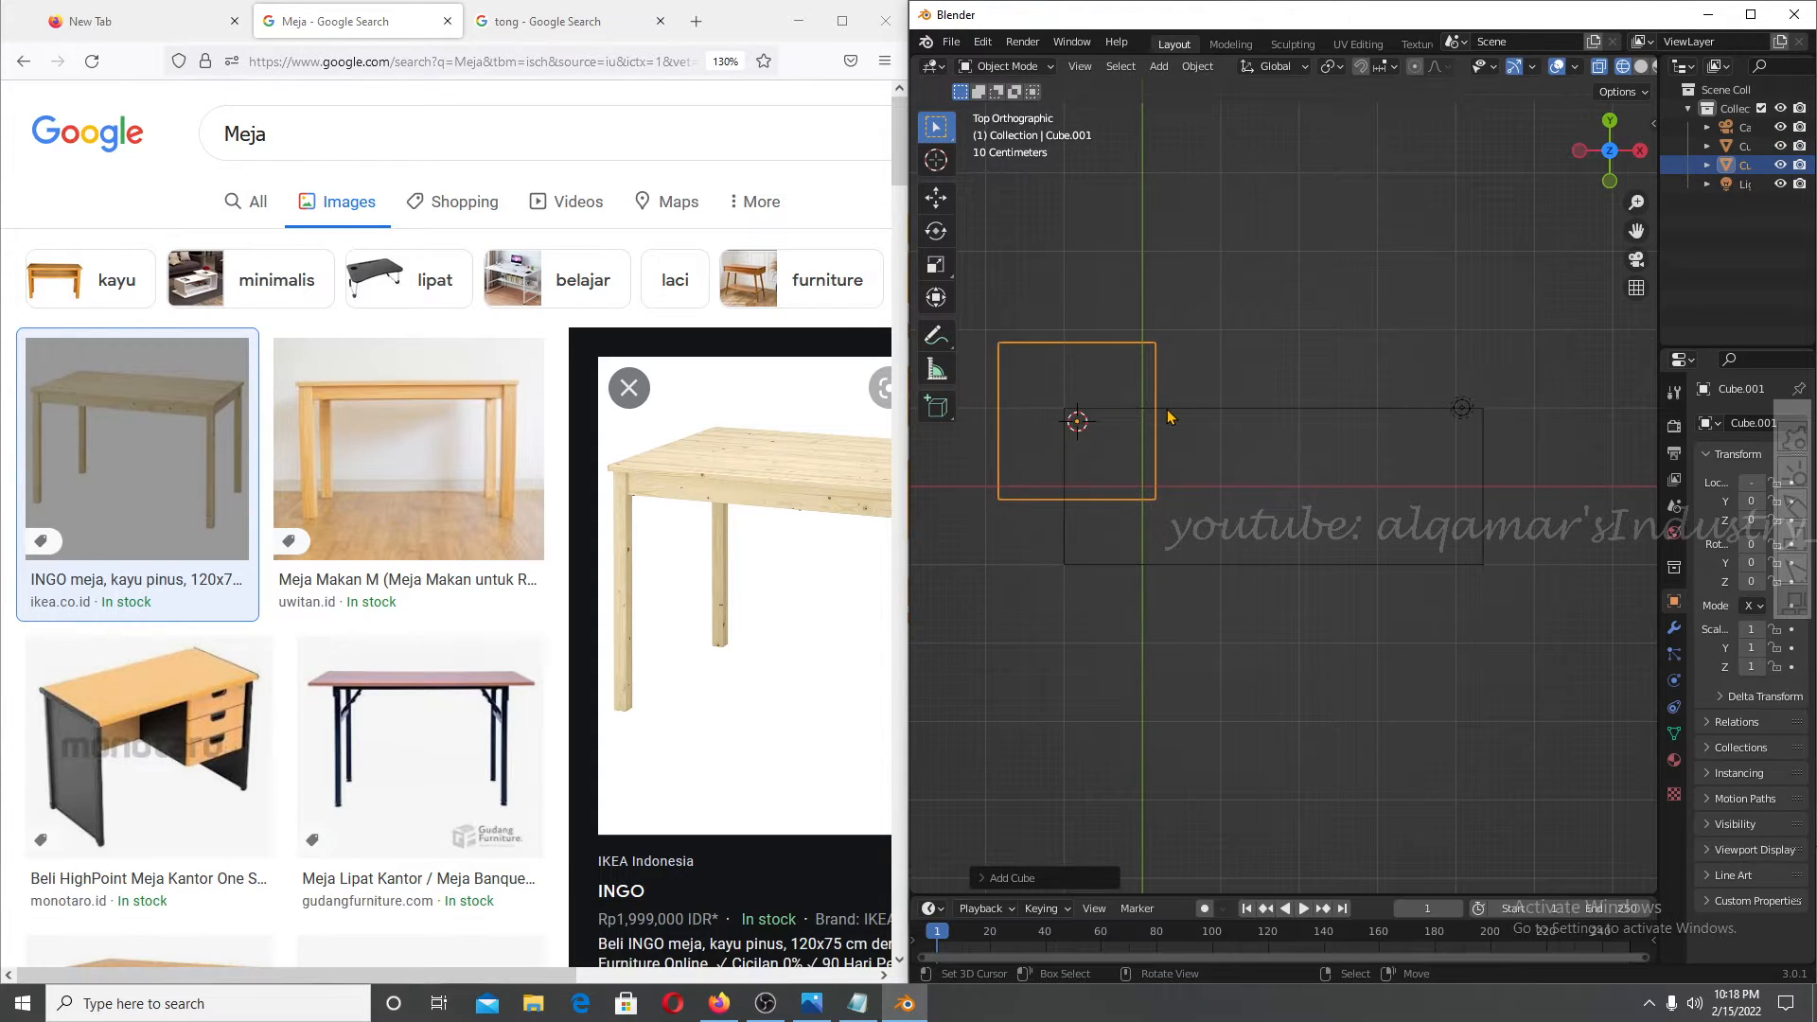
pyautogui.press('Tab')
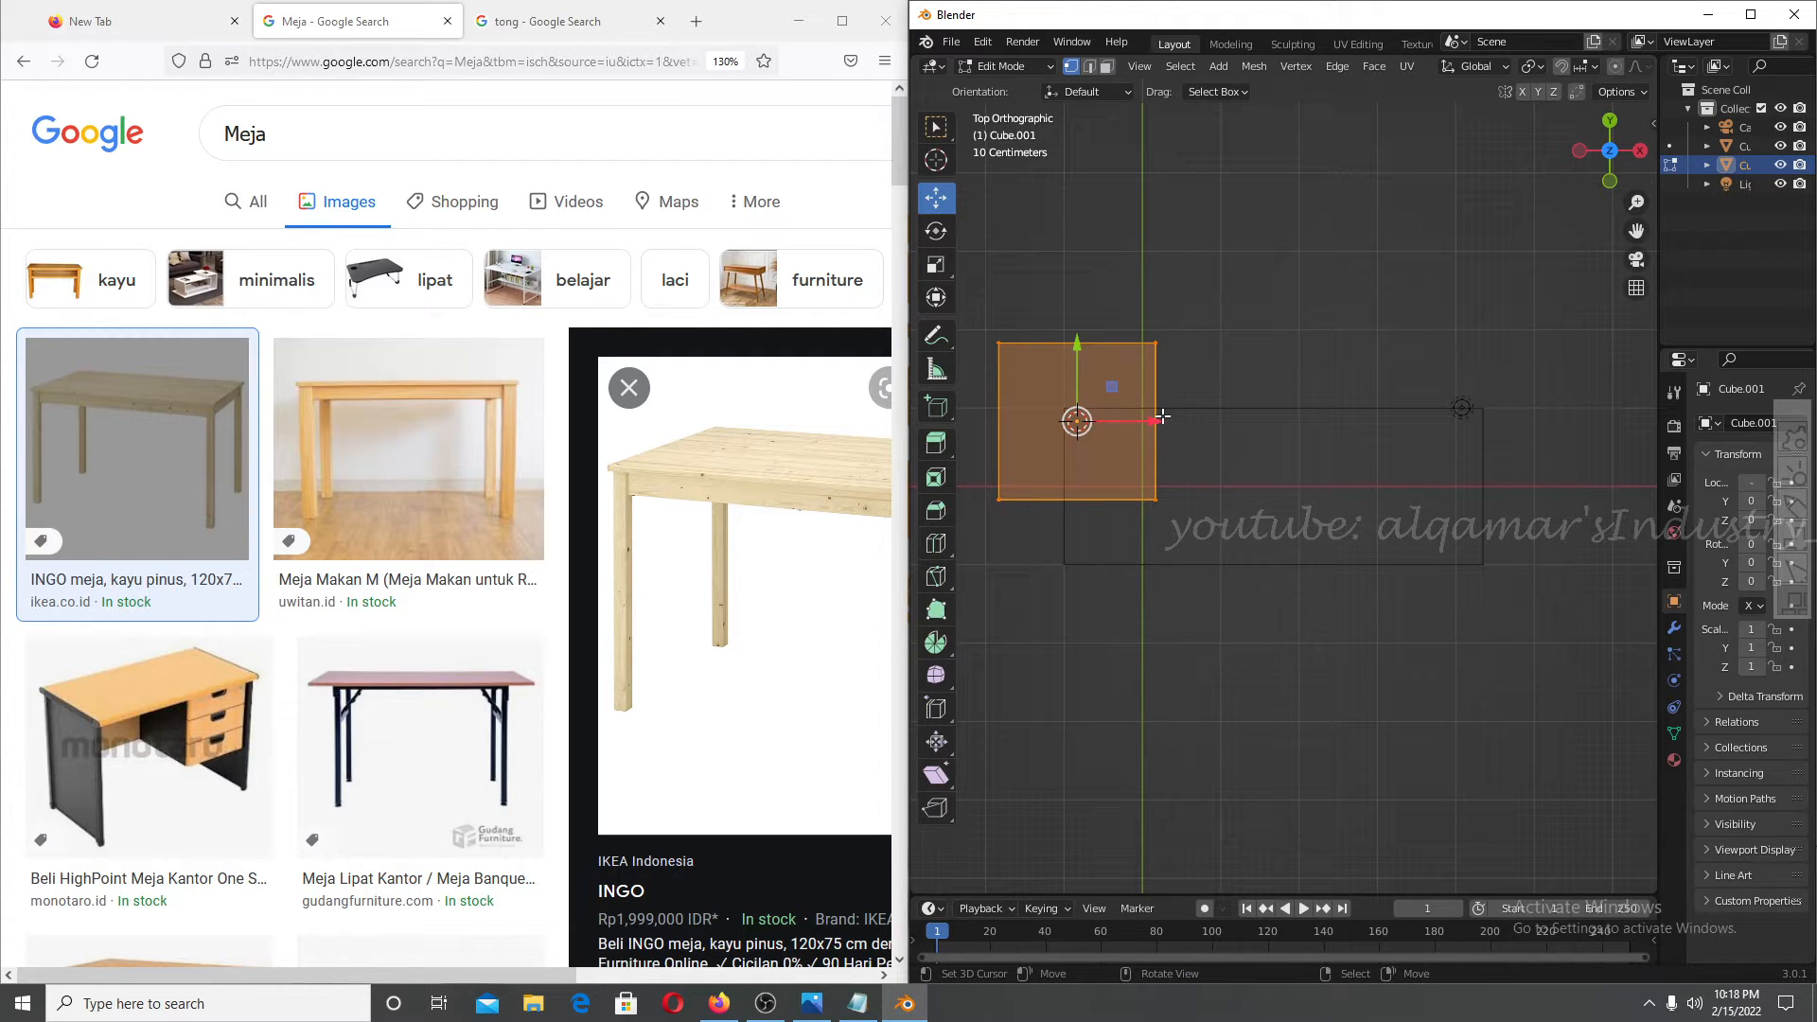
pyautogui.press('a')
pyautogui.press('a')
pyautogui.press('b')
pyautogui.moveTo(1127, 290); pyautogui.dragTo(1227, 577)
pyautogui.press('g')
pyautogui.press('x')
pyautogui.rightClick(1207, 494)
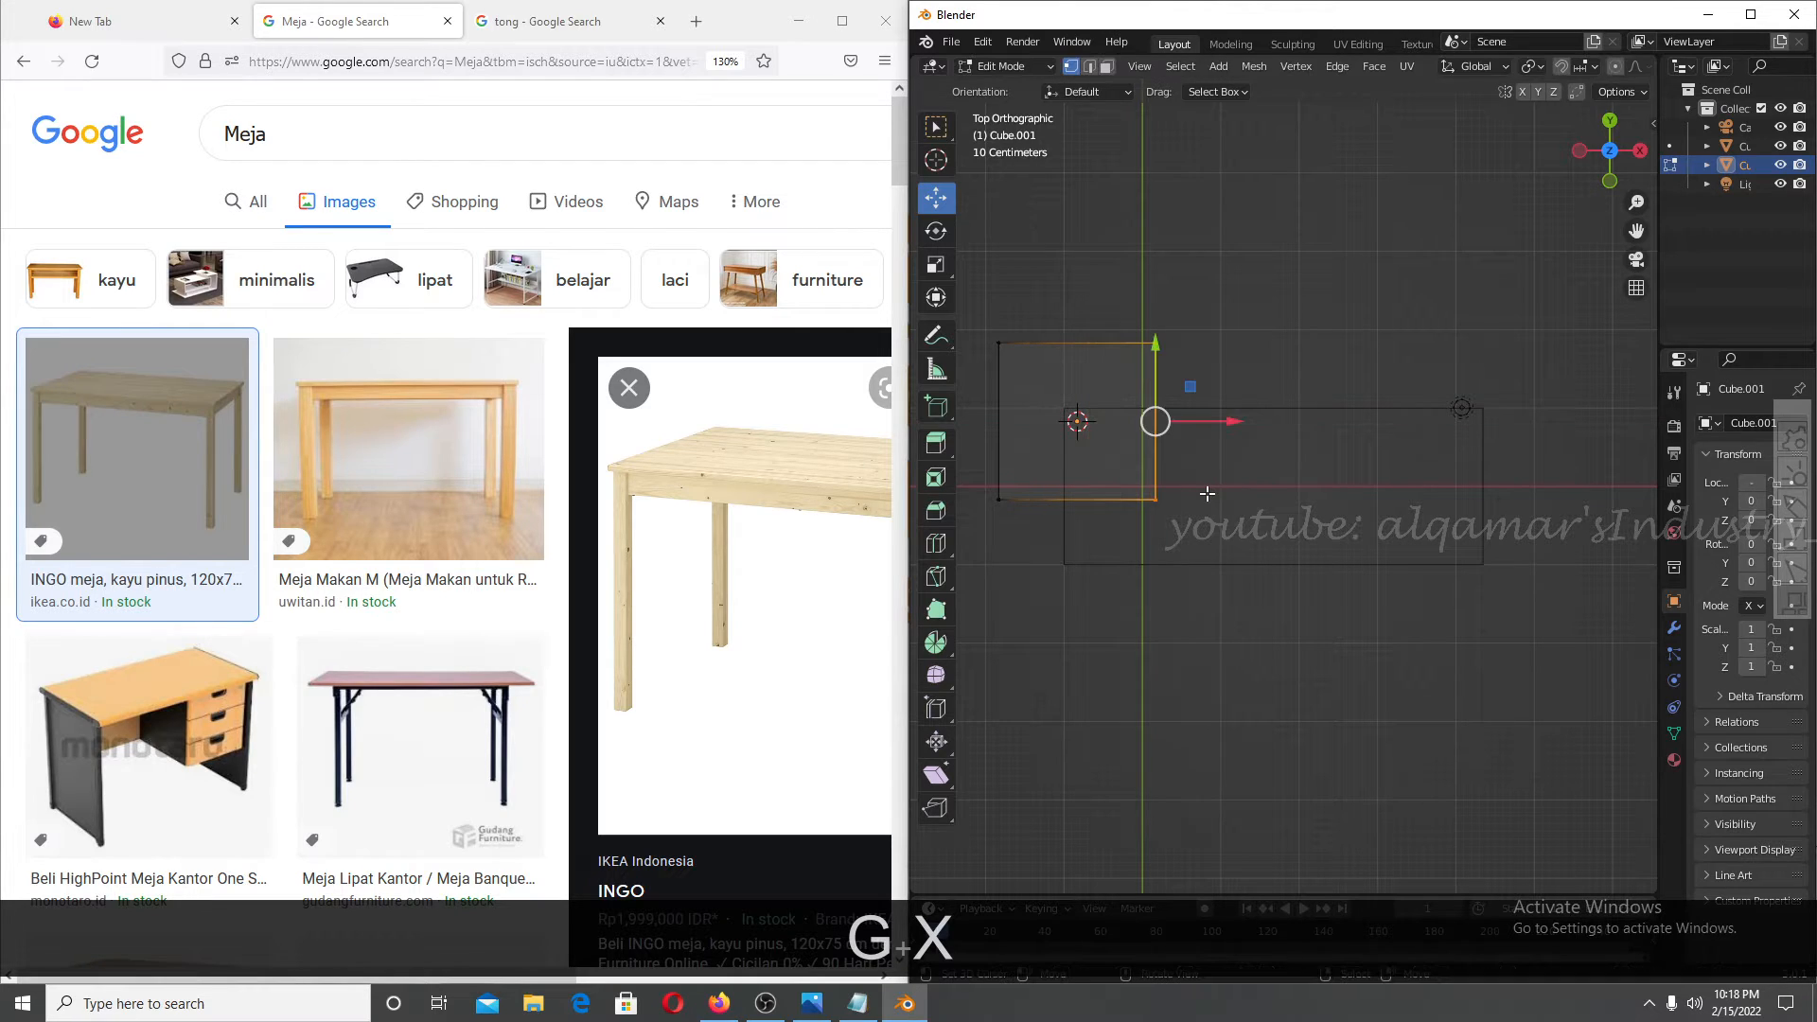
# Scale all of the new cube's geometry down to about 0.12 to form a small table leg section.
pyautogui.press('a')
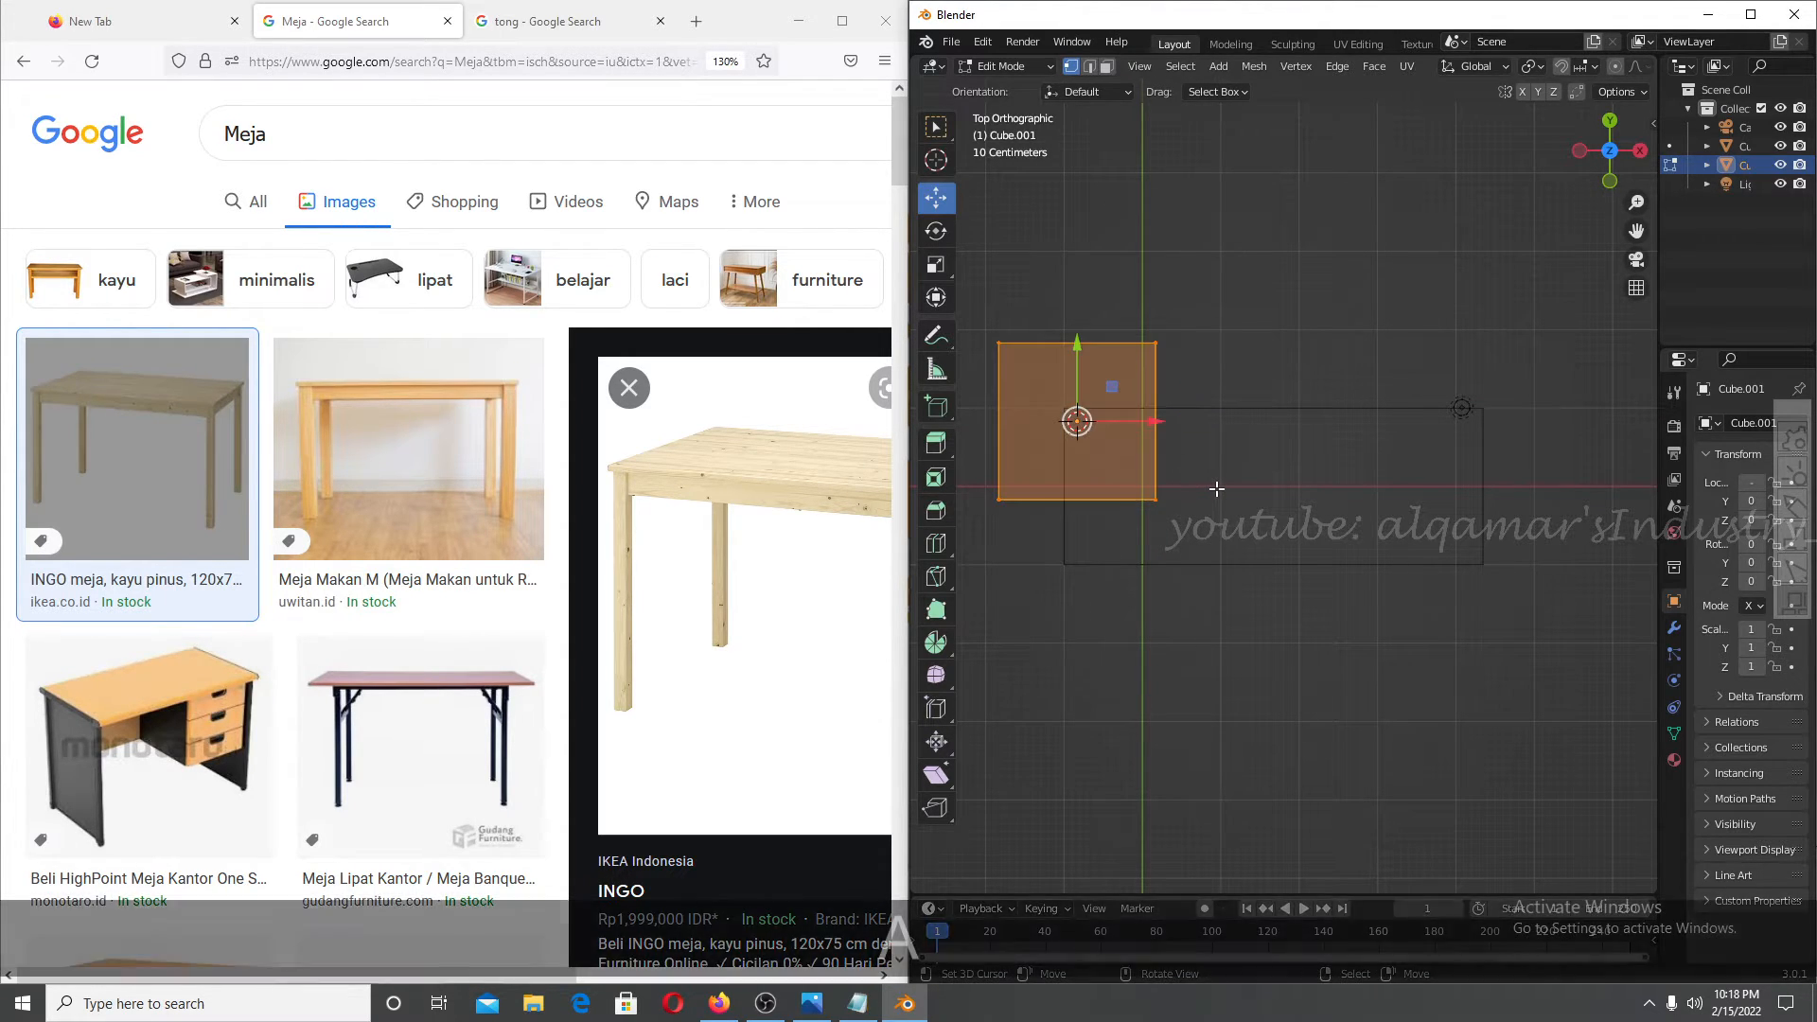
pyautogui.scroll(1, 1275, 500)
pyautogui.scroll(-1, 1275, 500)
pyautogui.keyDown('shift'); pyautogui.moveTo(1244, 468); pyautogui.dragTo(1344, 505, button='middle'); pyautogui.keyUp('shift')
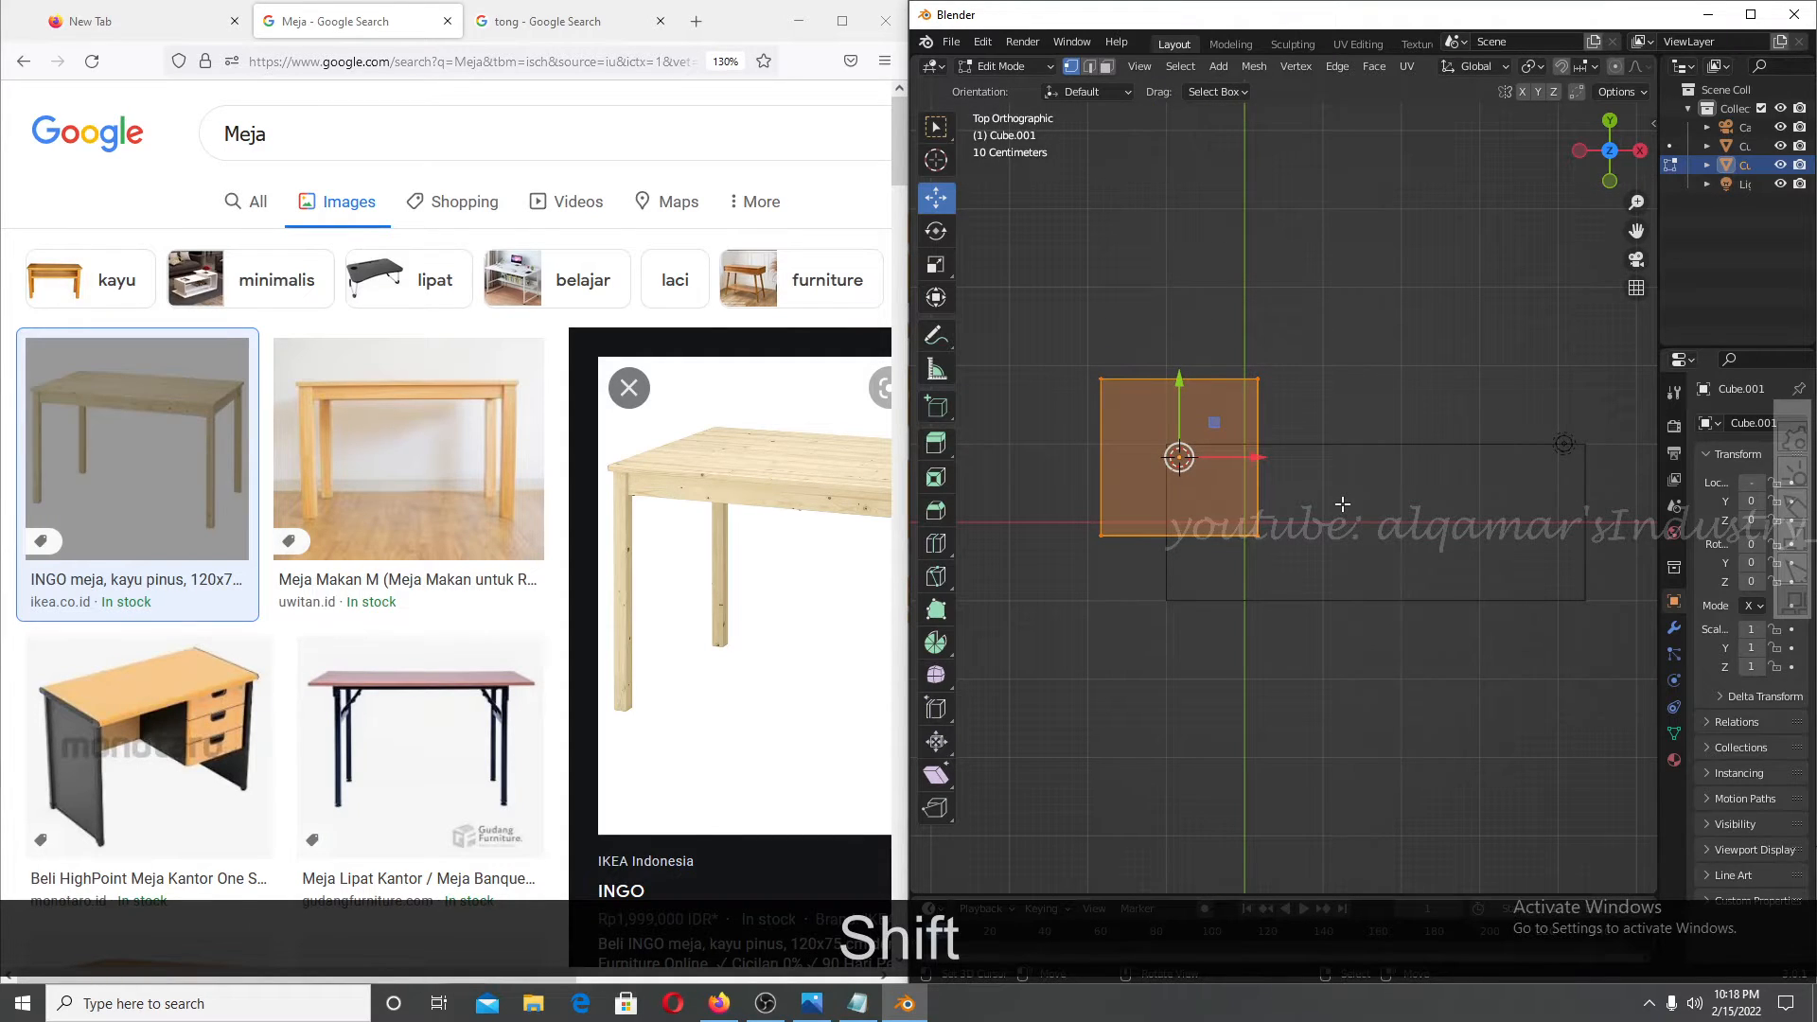
pyautogui.press('s')
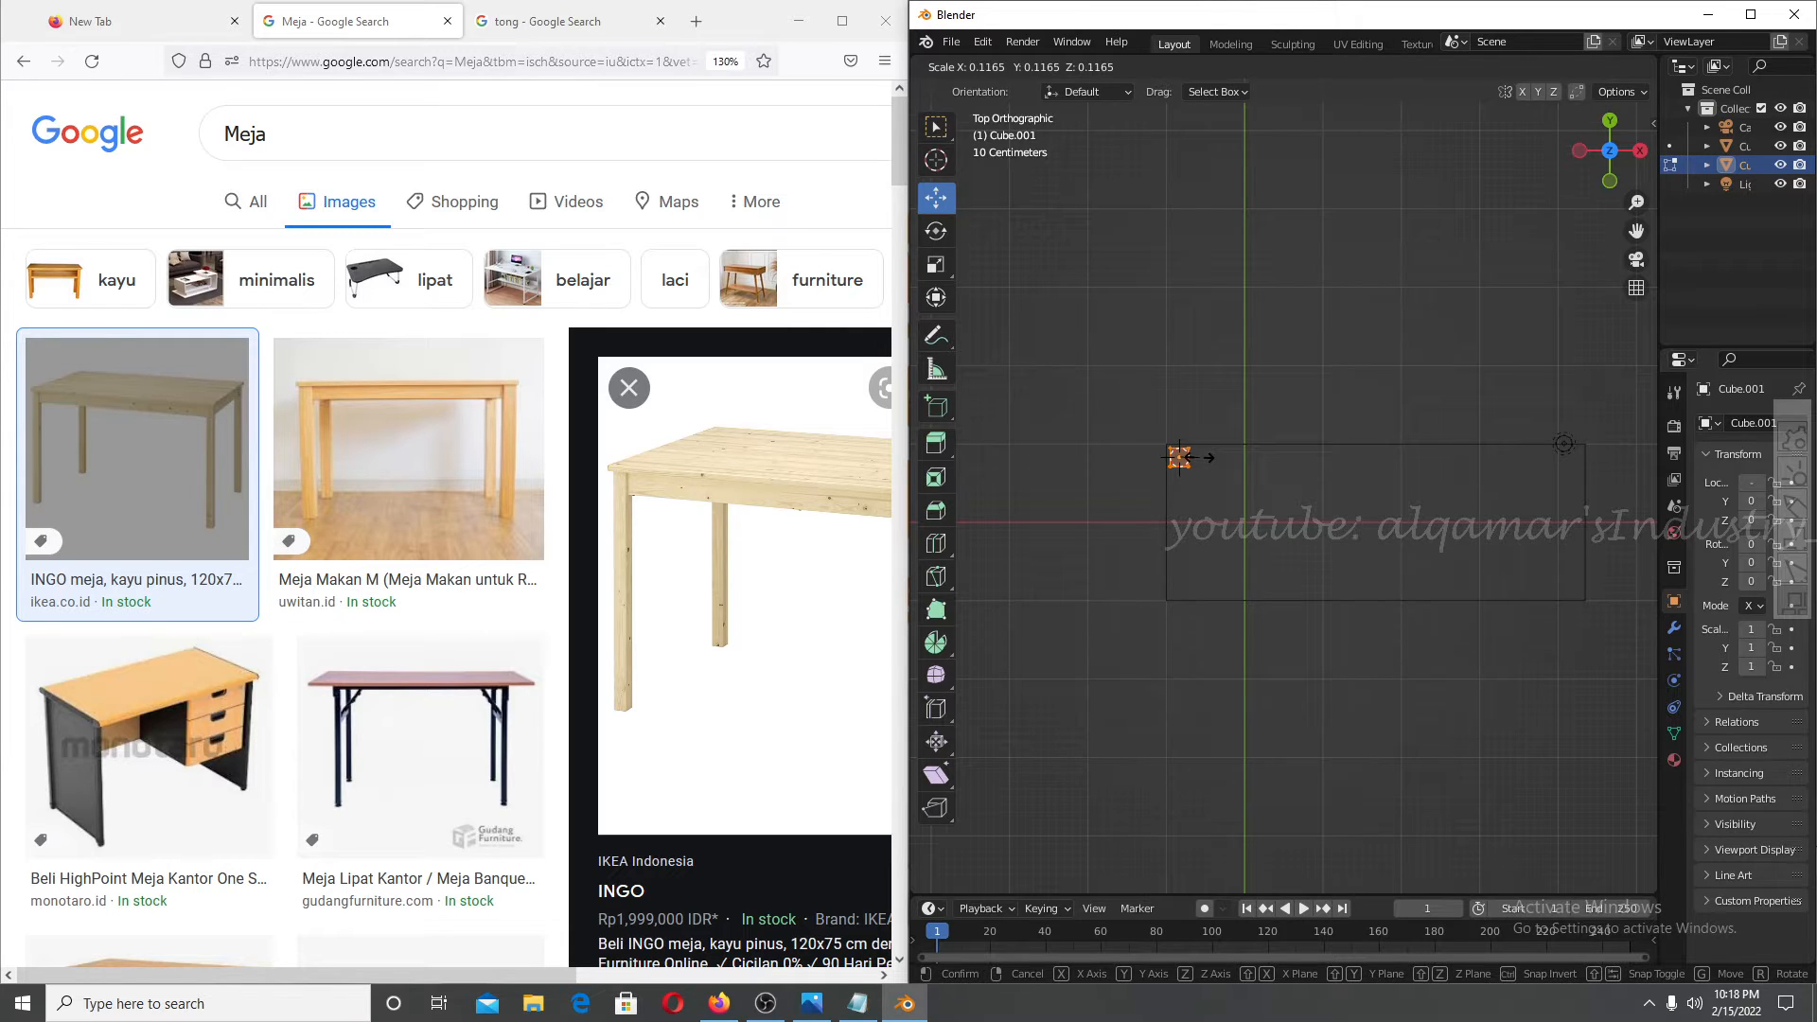
pyautogui.click(1191, 457)
pyautogui.scroll(5, 1194, 463)
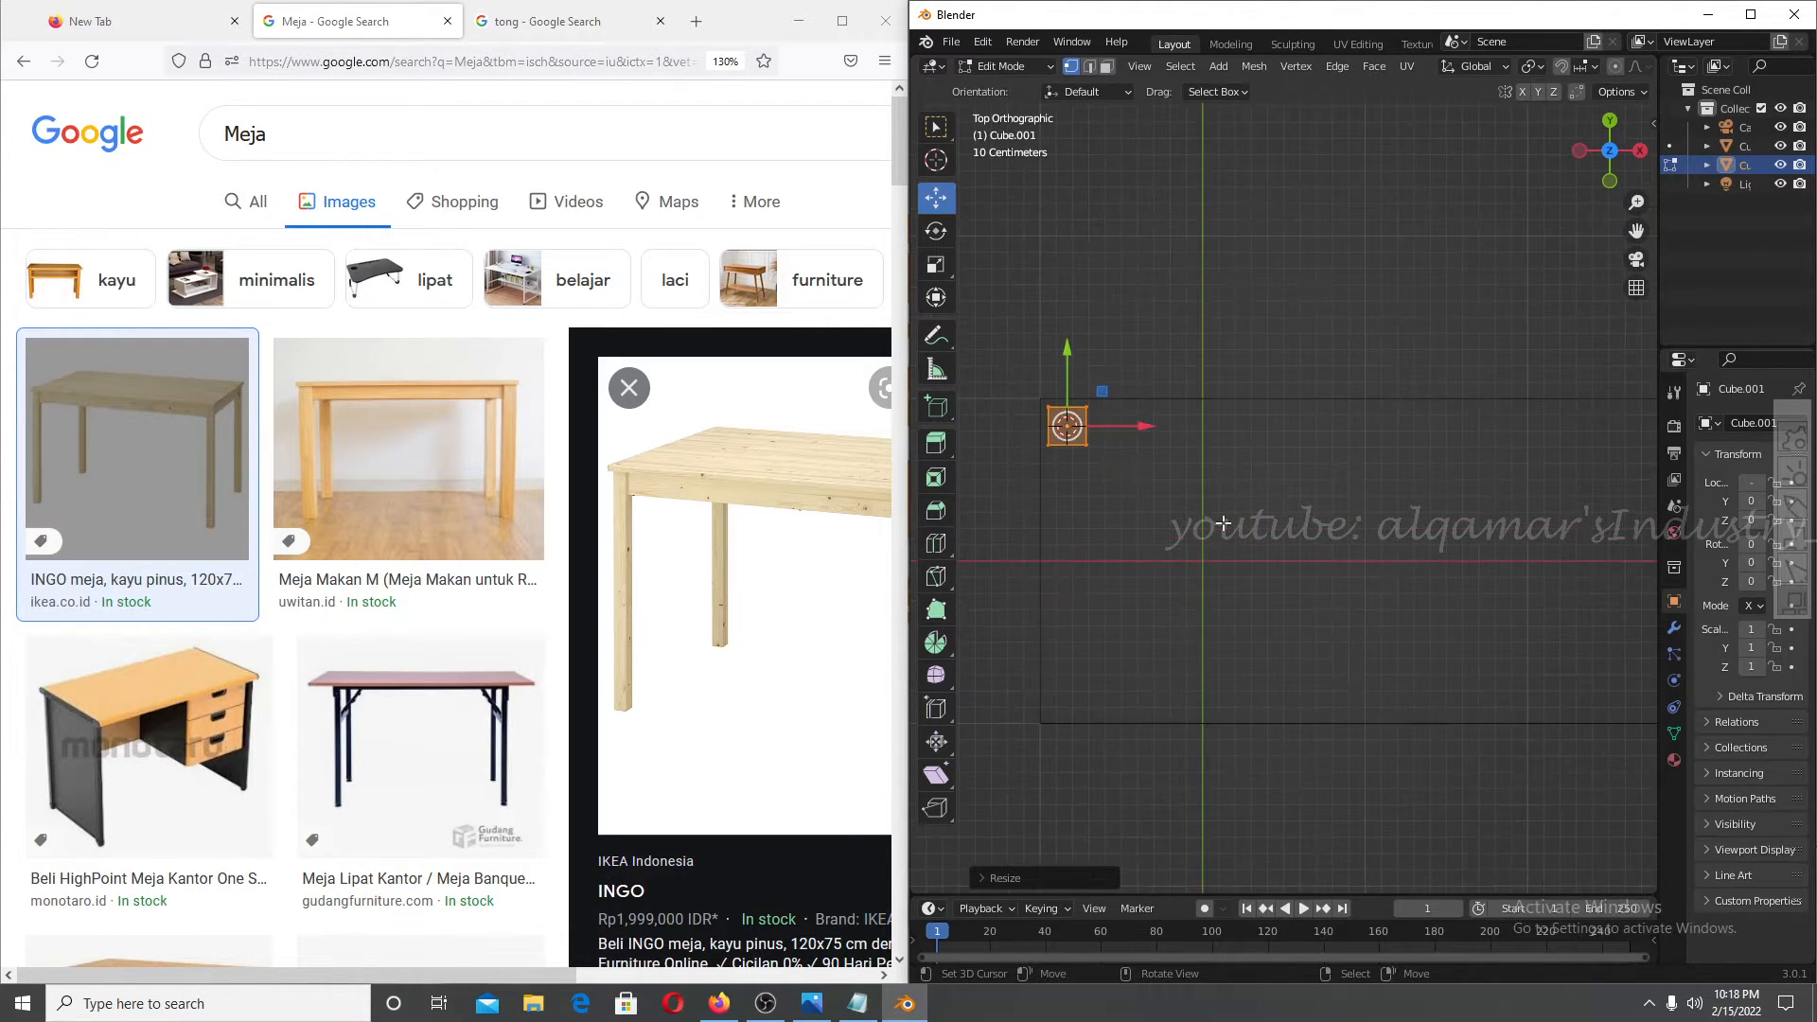
pyautogui.keyDown('shift'); pyautogui.moveTo(1195, 466); pyautogui.dragTo(1283, 511, button='middle'); pyautogui.keyUp('shift')
pyautogui.scroll(3, 1109, 459)
pyautogui.keyDown('shift'); pyautogui.moveTo(1135, 465); pyautogui.dragTo(1306, 469, button='middle'); pyautogui.keyUp('shift')
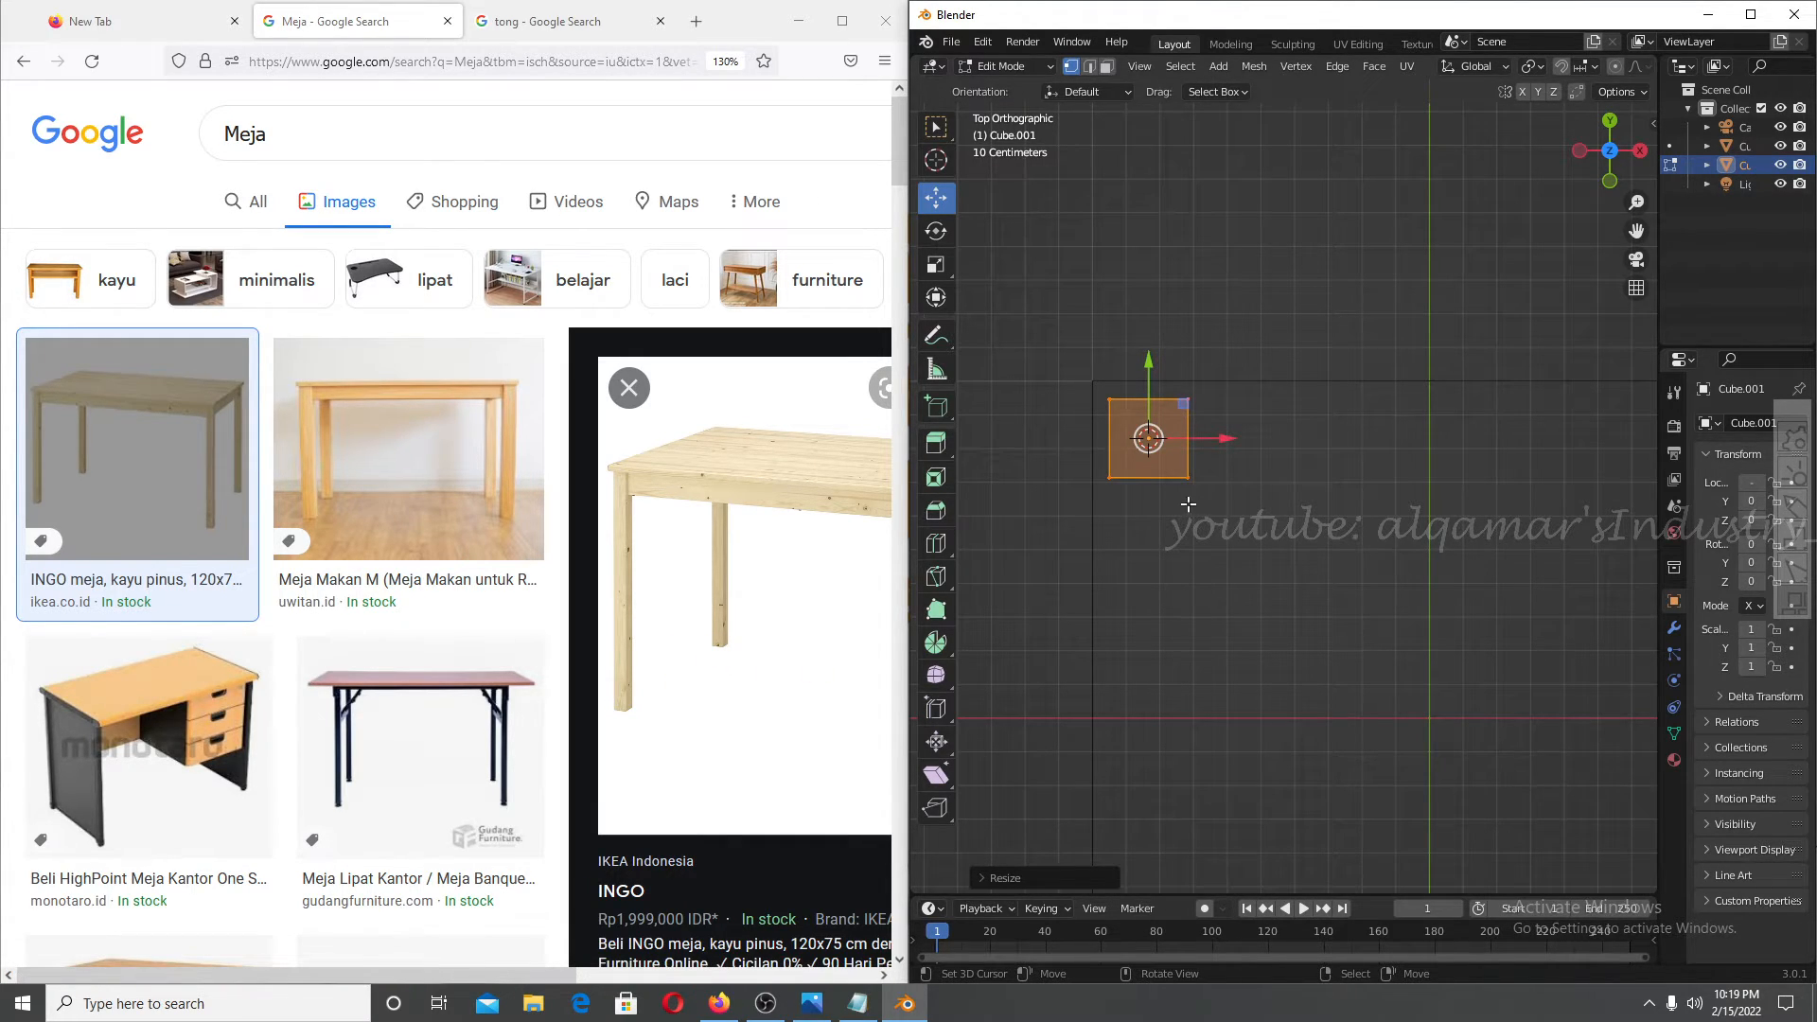
# Box-select the leg's right-side vertices, move them about 0.05 m along global X, and return to Object Mode.
pyautogui.hotkey('alt', 'a')
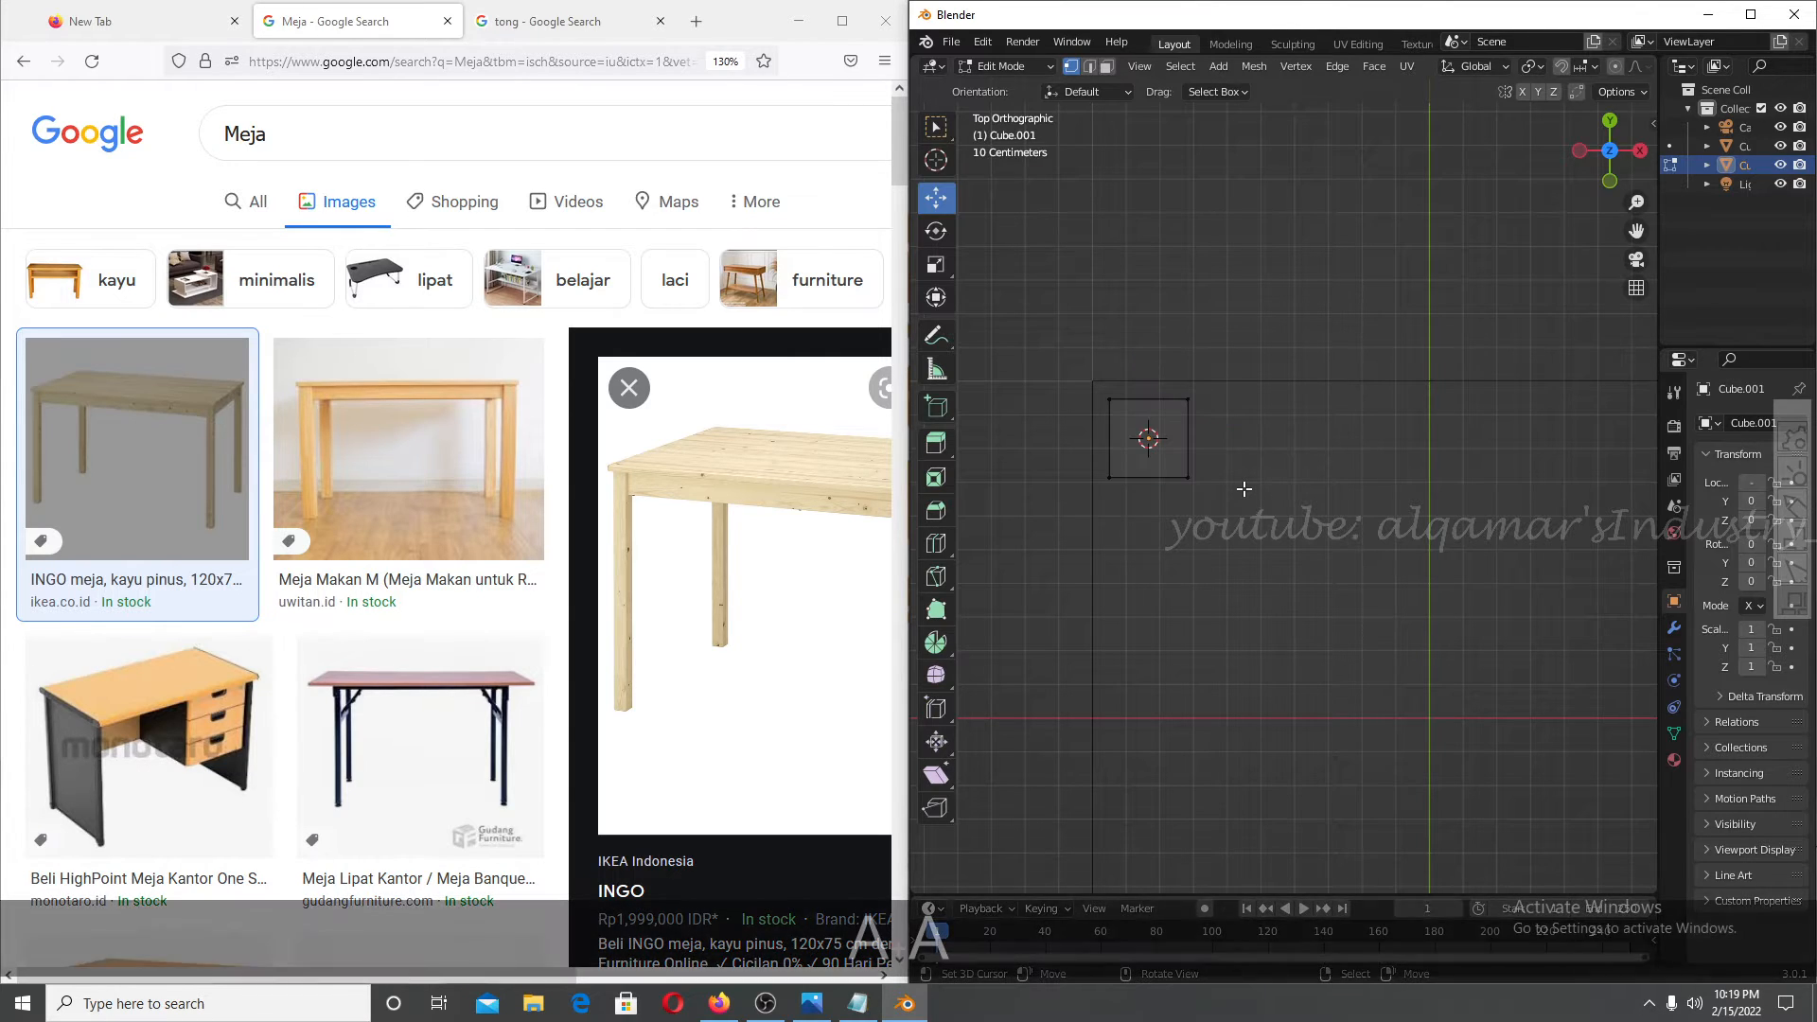
pyautogui.press('b')
pyautogui.moveTo(1167, 339); pyautogui.dragTo(1259, 581)
pyautogui.press('g')
pyautogui.press('x')
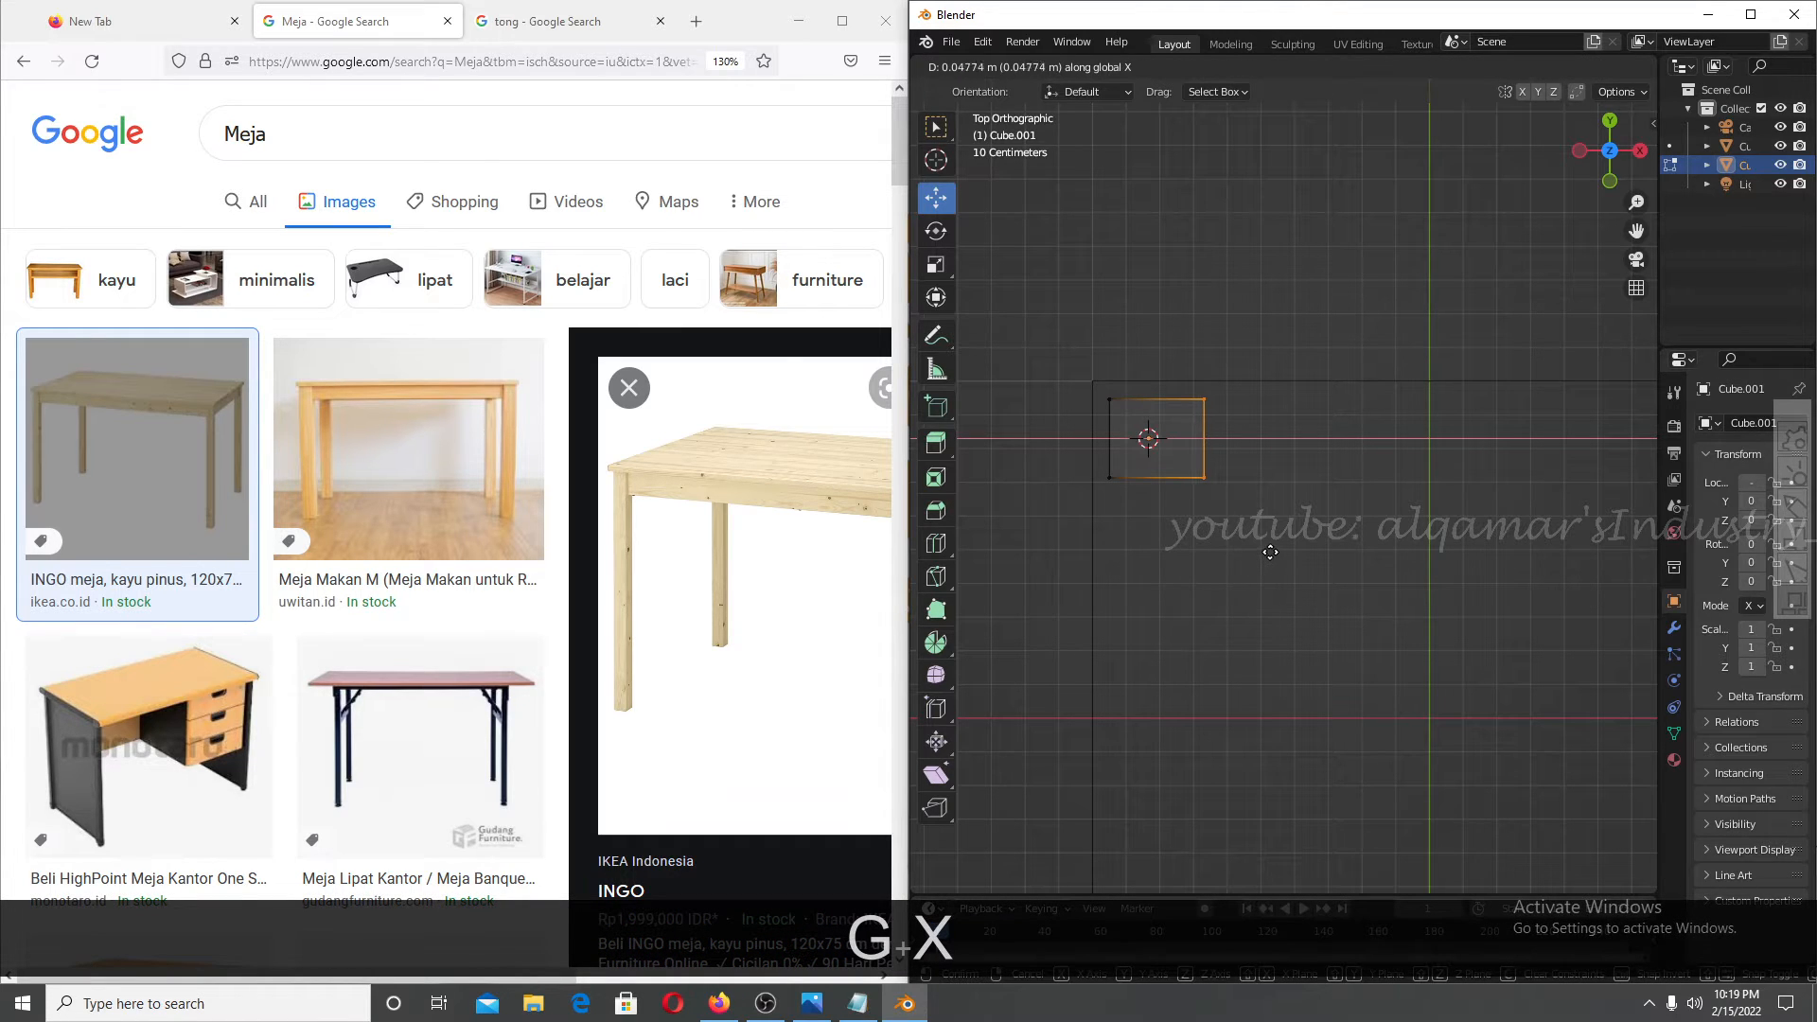
pyautogui.click(1271, 553)
pyautogui.press('Tab')
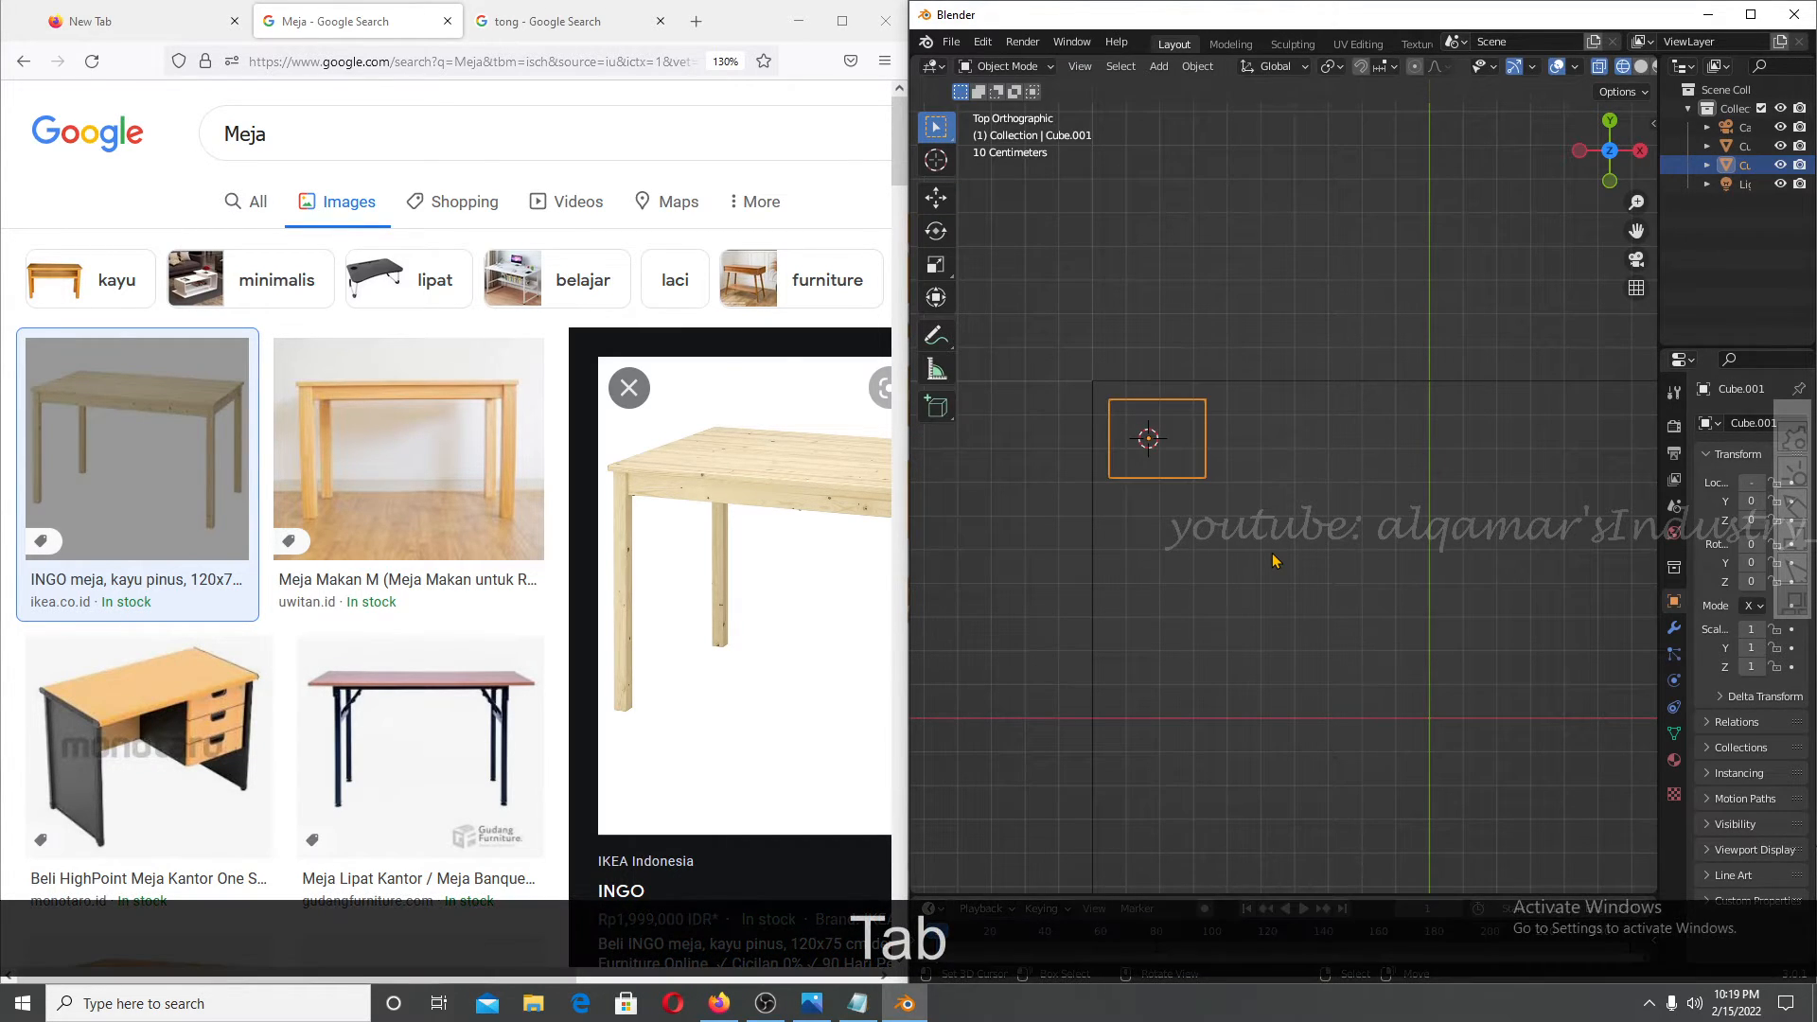
# Reduce the browser's INGO table reference page to 110% zoom and compare the leg's placement with the tabletop outline.
pyautogui.scroll(-3, 795, 502)
pyautogui.scroll(3, 771, 511)
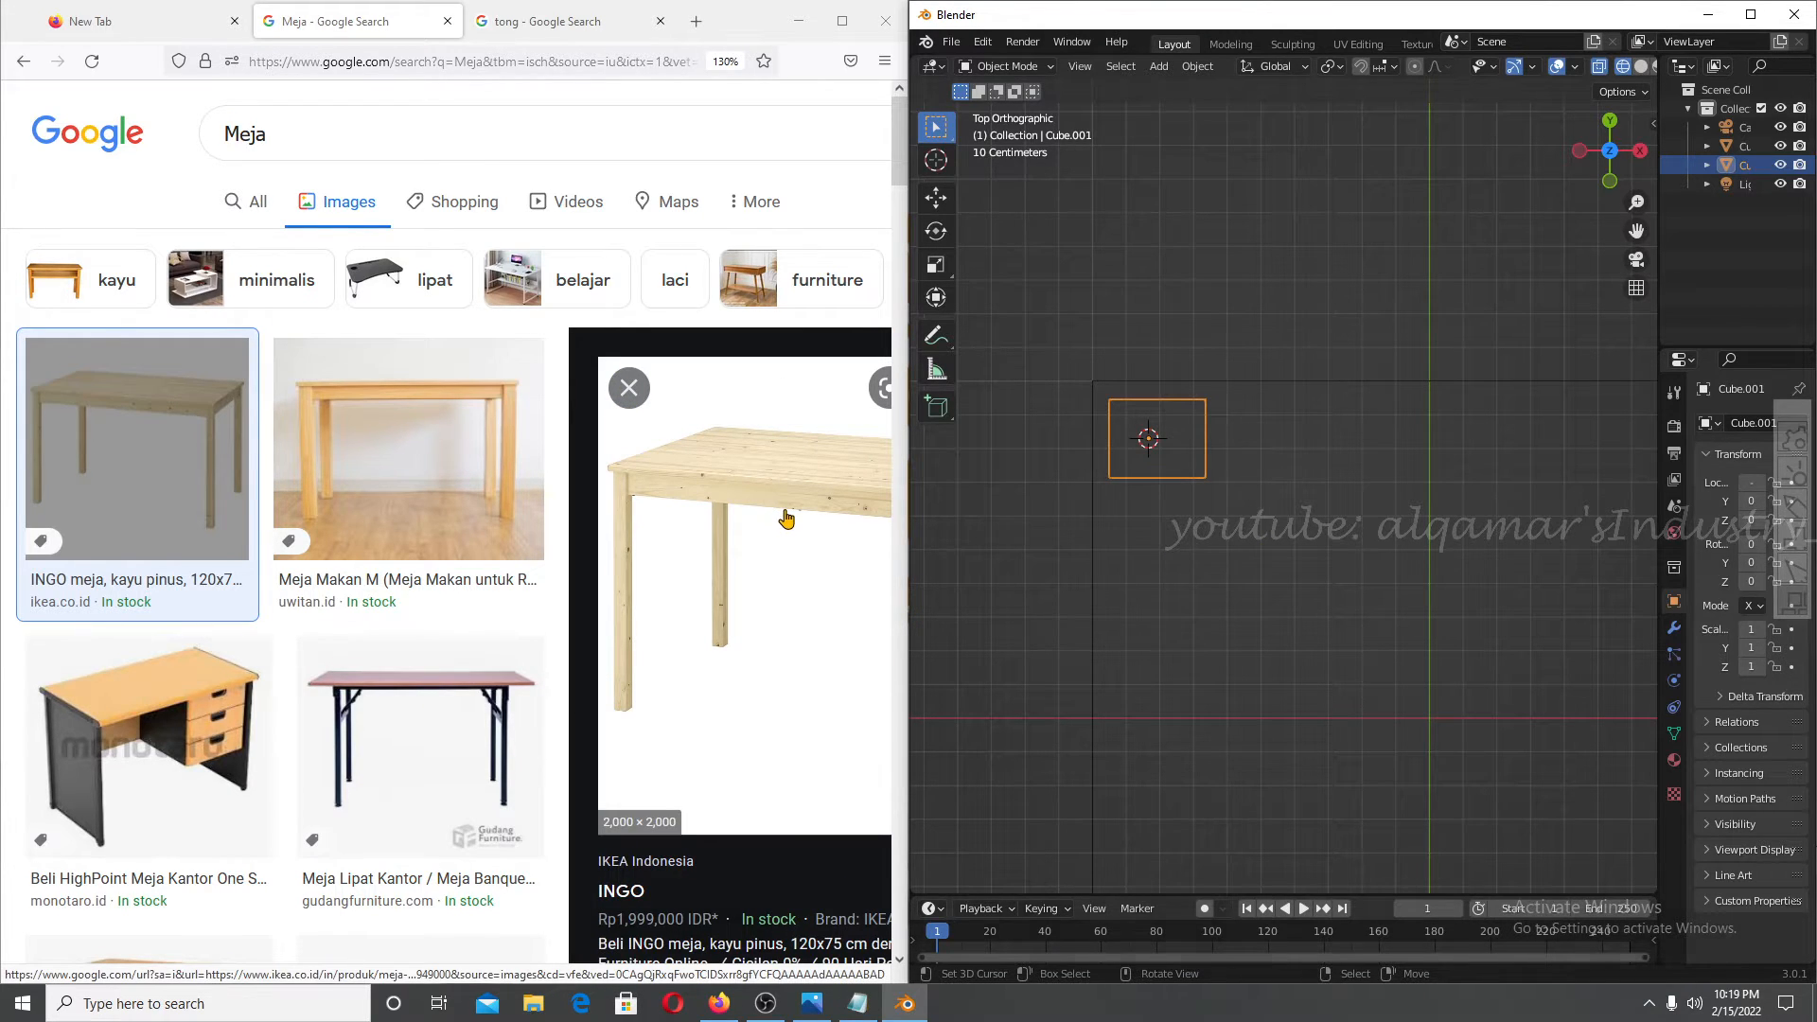
pyautogui.keyDown('ctrl'); pyautogui.scroll(-3, 776, 512); pyautogui.keyUp('ctrl')
pyautogui.keyDown('ctrl'); pyautogui.scroll(1, 787, 515); pyautogui.keyUp('ctrl')
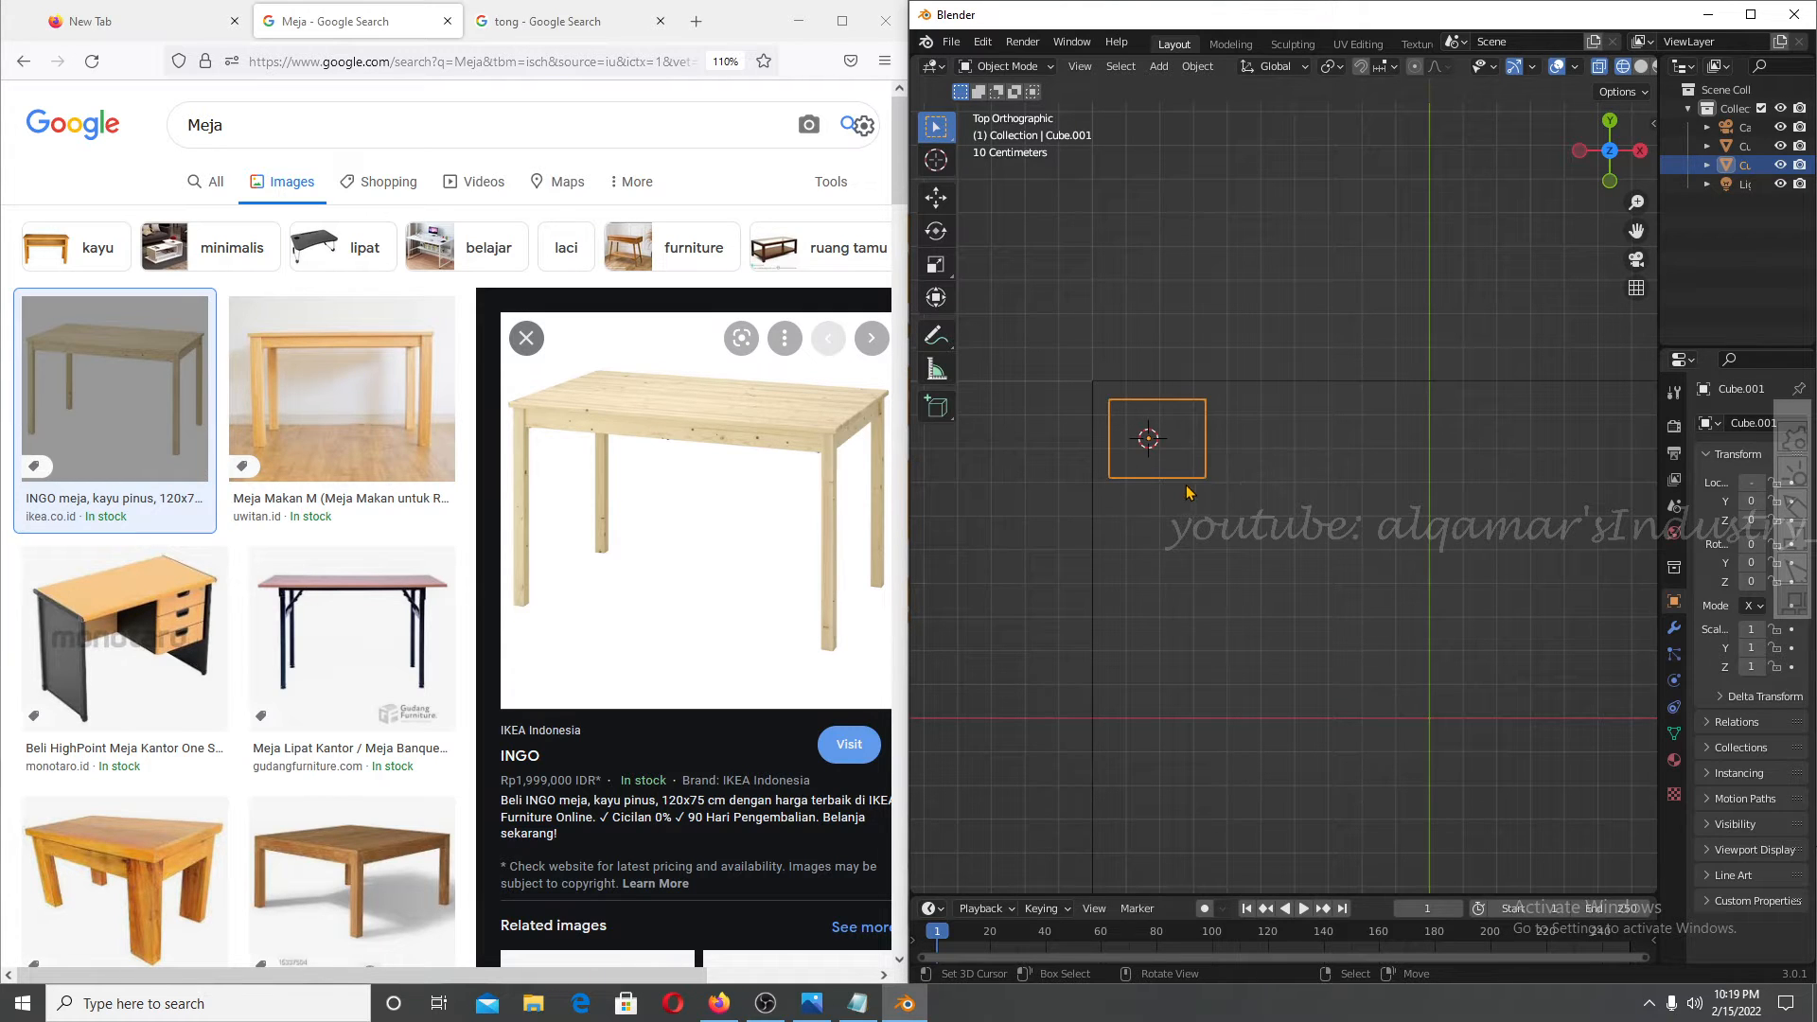
pyautogui.scroll(-3, 1180, 497)
pyautogui.keyDown('shift'); pyautogui.moveTo(1323, 505); pyautogui.dragTo(1251, 505, button='middle'); pyautogui.keyUp('shift')
pyautogui.scroll(3, 1143, 501)
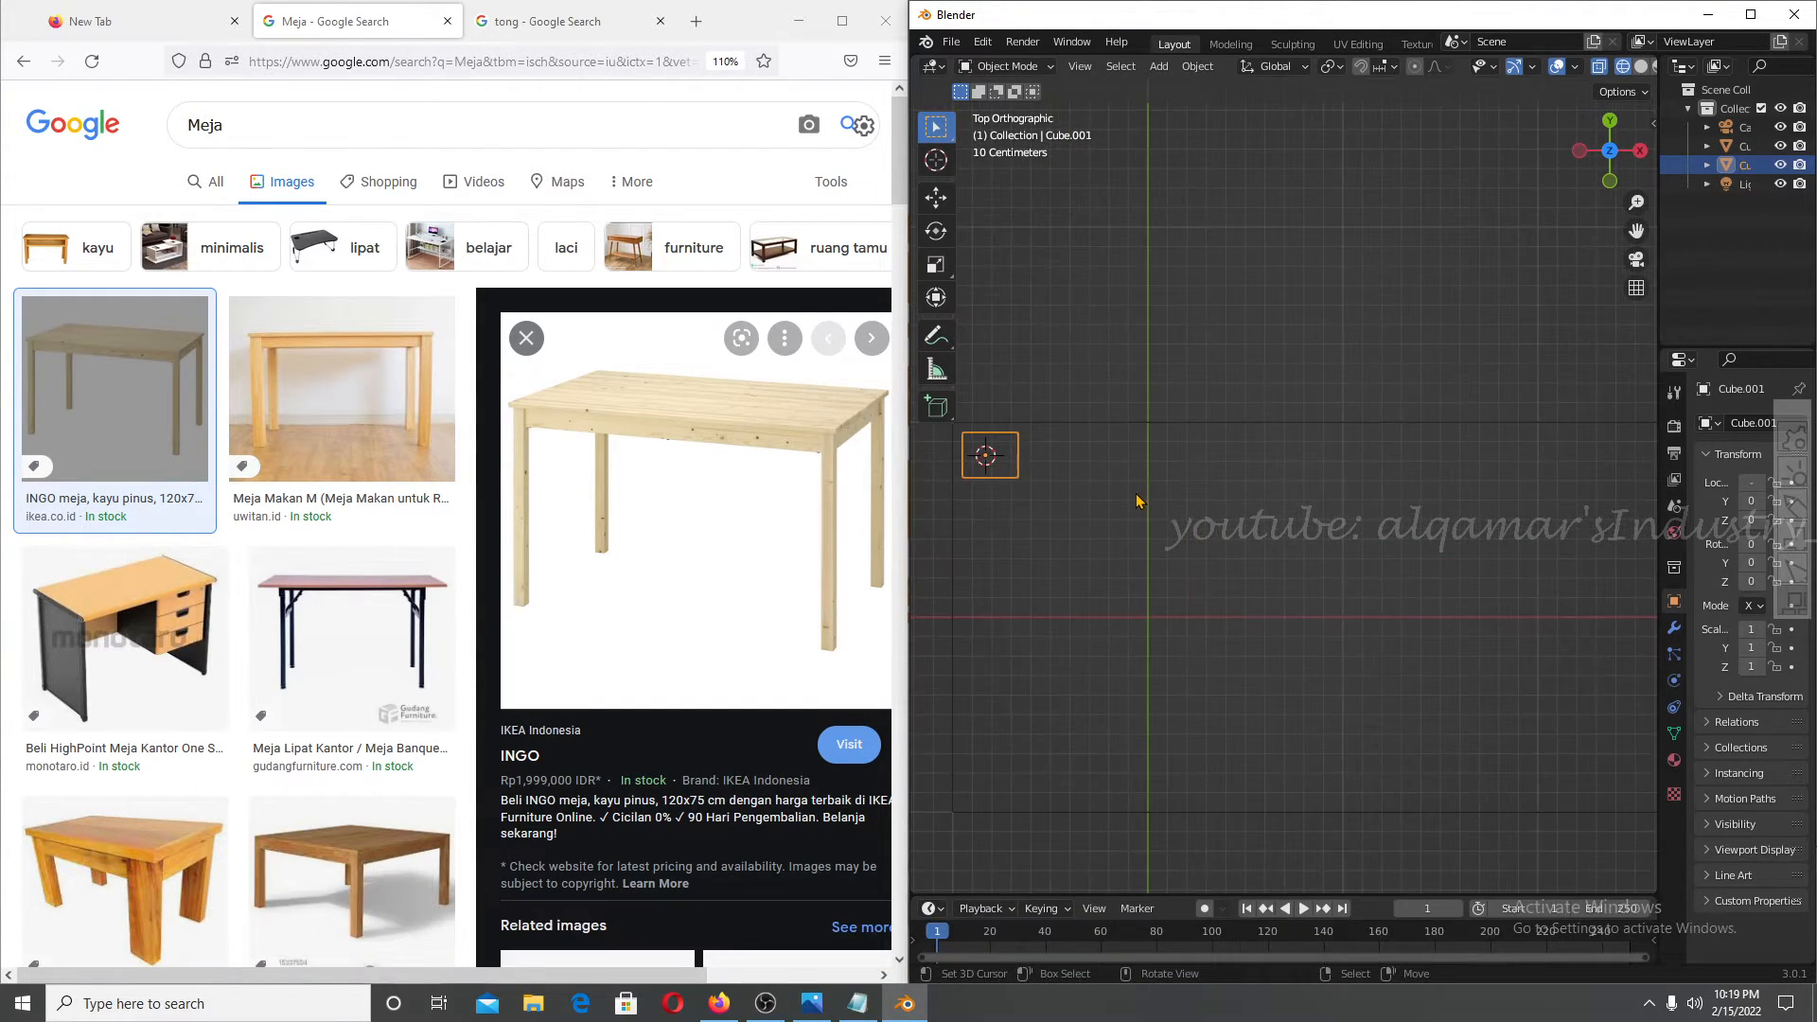
pyautogui.scroll(-2, 1123, 486)
pyautogui.keyDown('shift'); pyautogui.moveTo(1231, 506); pyautogui.dragTo(1111, 525, button='middle'); pyautogui.keyUp('shift')
pyautogui.scroll(-2, 1055, 513)
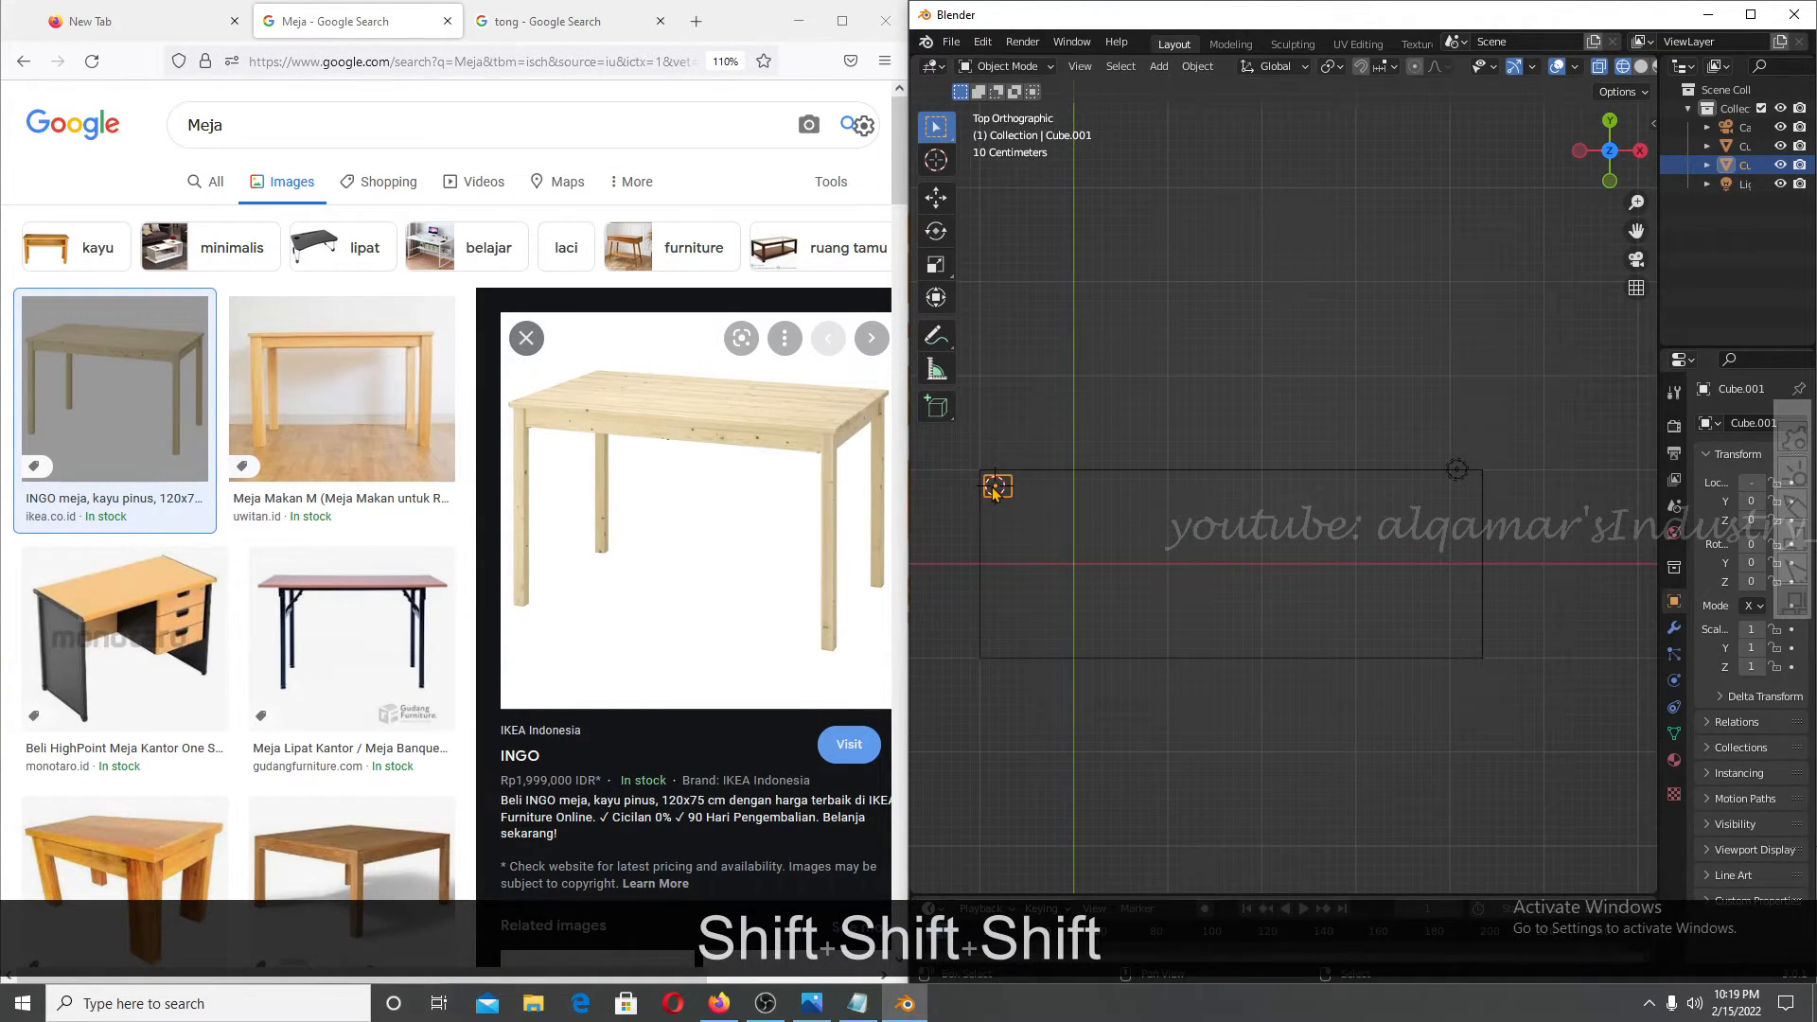
# Align the leg by eye with the tabletop's upper-left corner, moving it about -0.05 m along X and up along Y.
pyautogui.scroll(2, 1029, 500)
pyautogui.keyDown('shift'); pyautogui.moveTo(932, 506); pyautogui.dragTo(1246, 555, button='middle'); pyautogui.keyUp('shift')
pyautogui.scroll(4, 1365, 512)
pyautogui.scroll(3, 1258, 556)
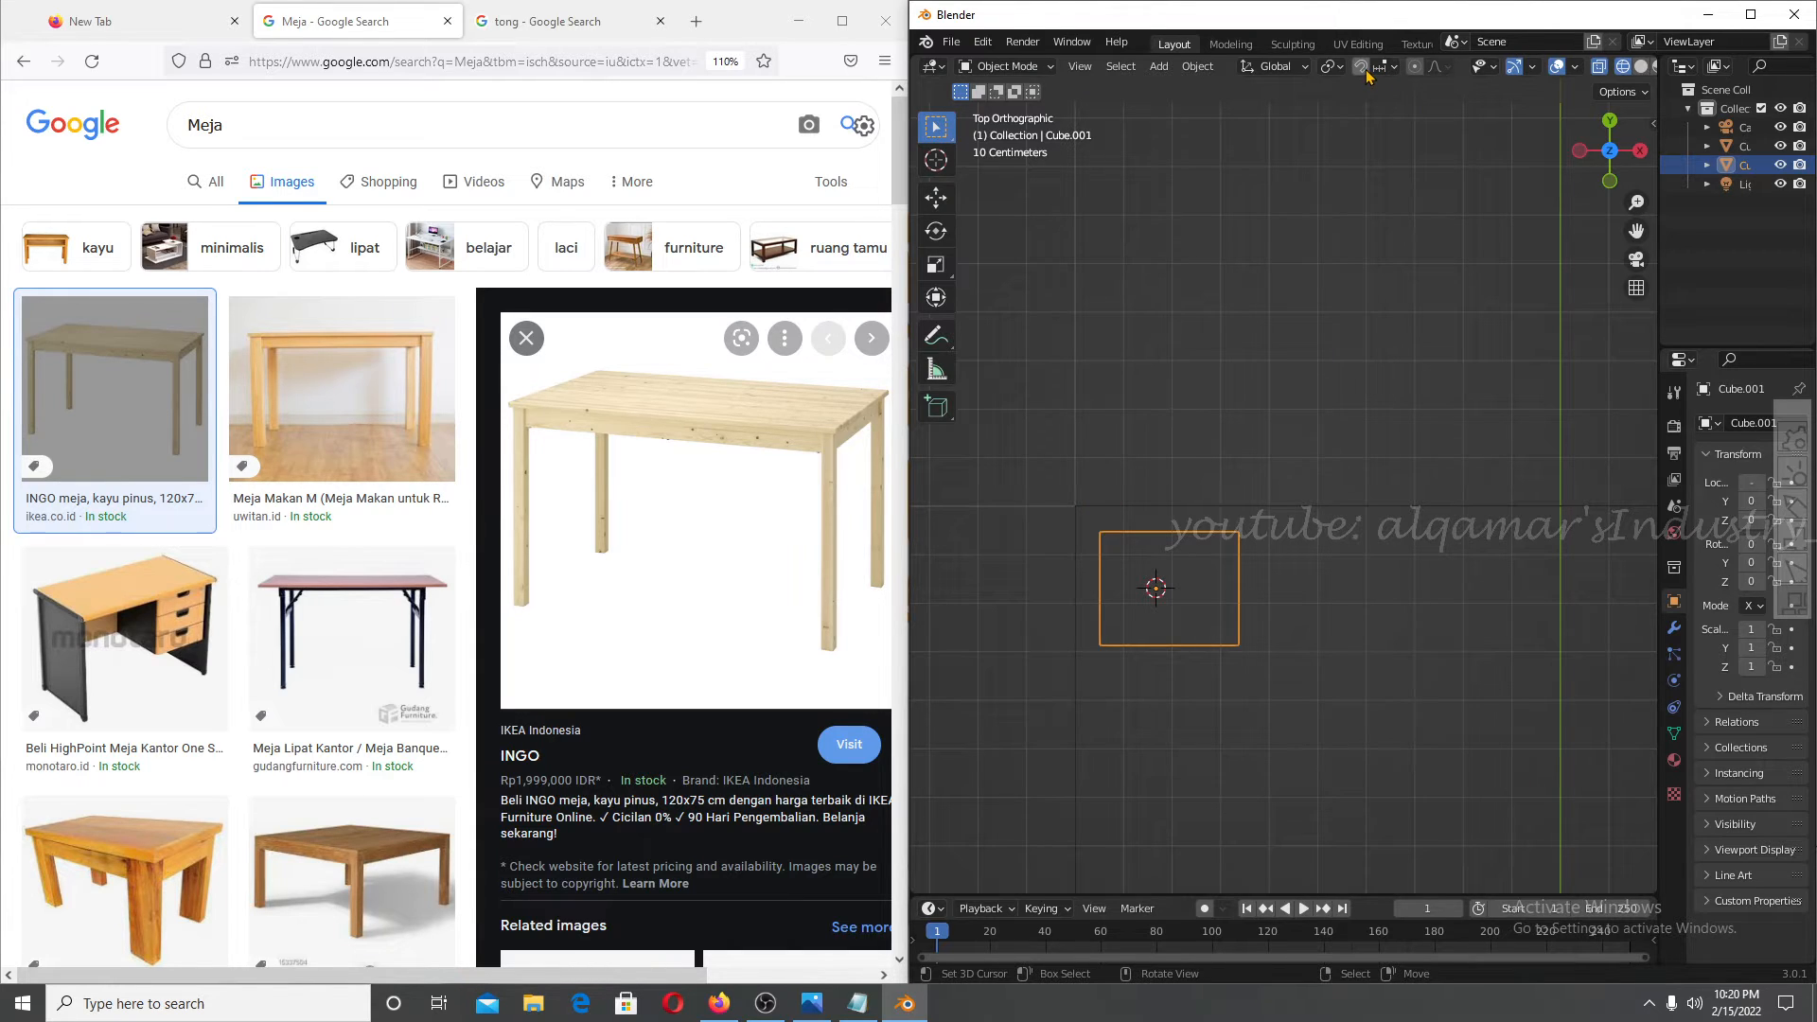
pyautogui.press('g')
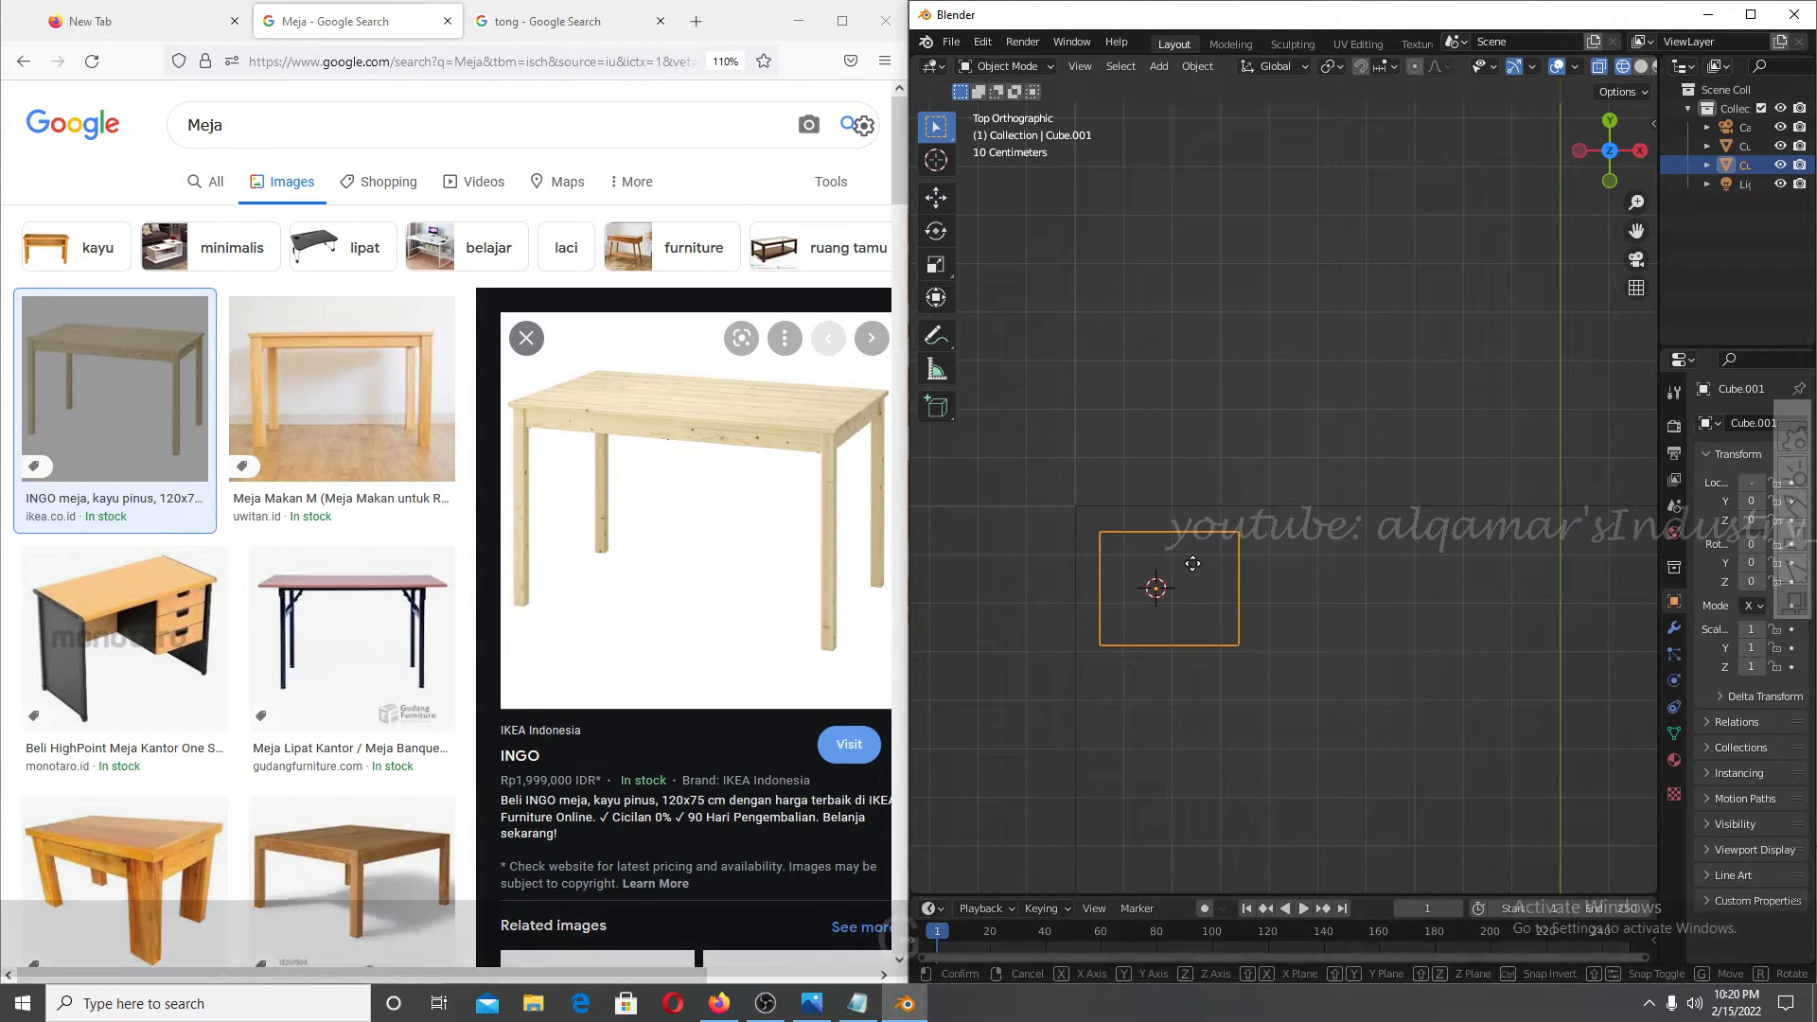
pyautogui.press('x')
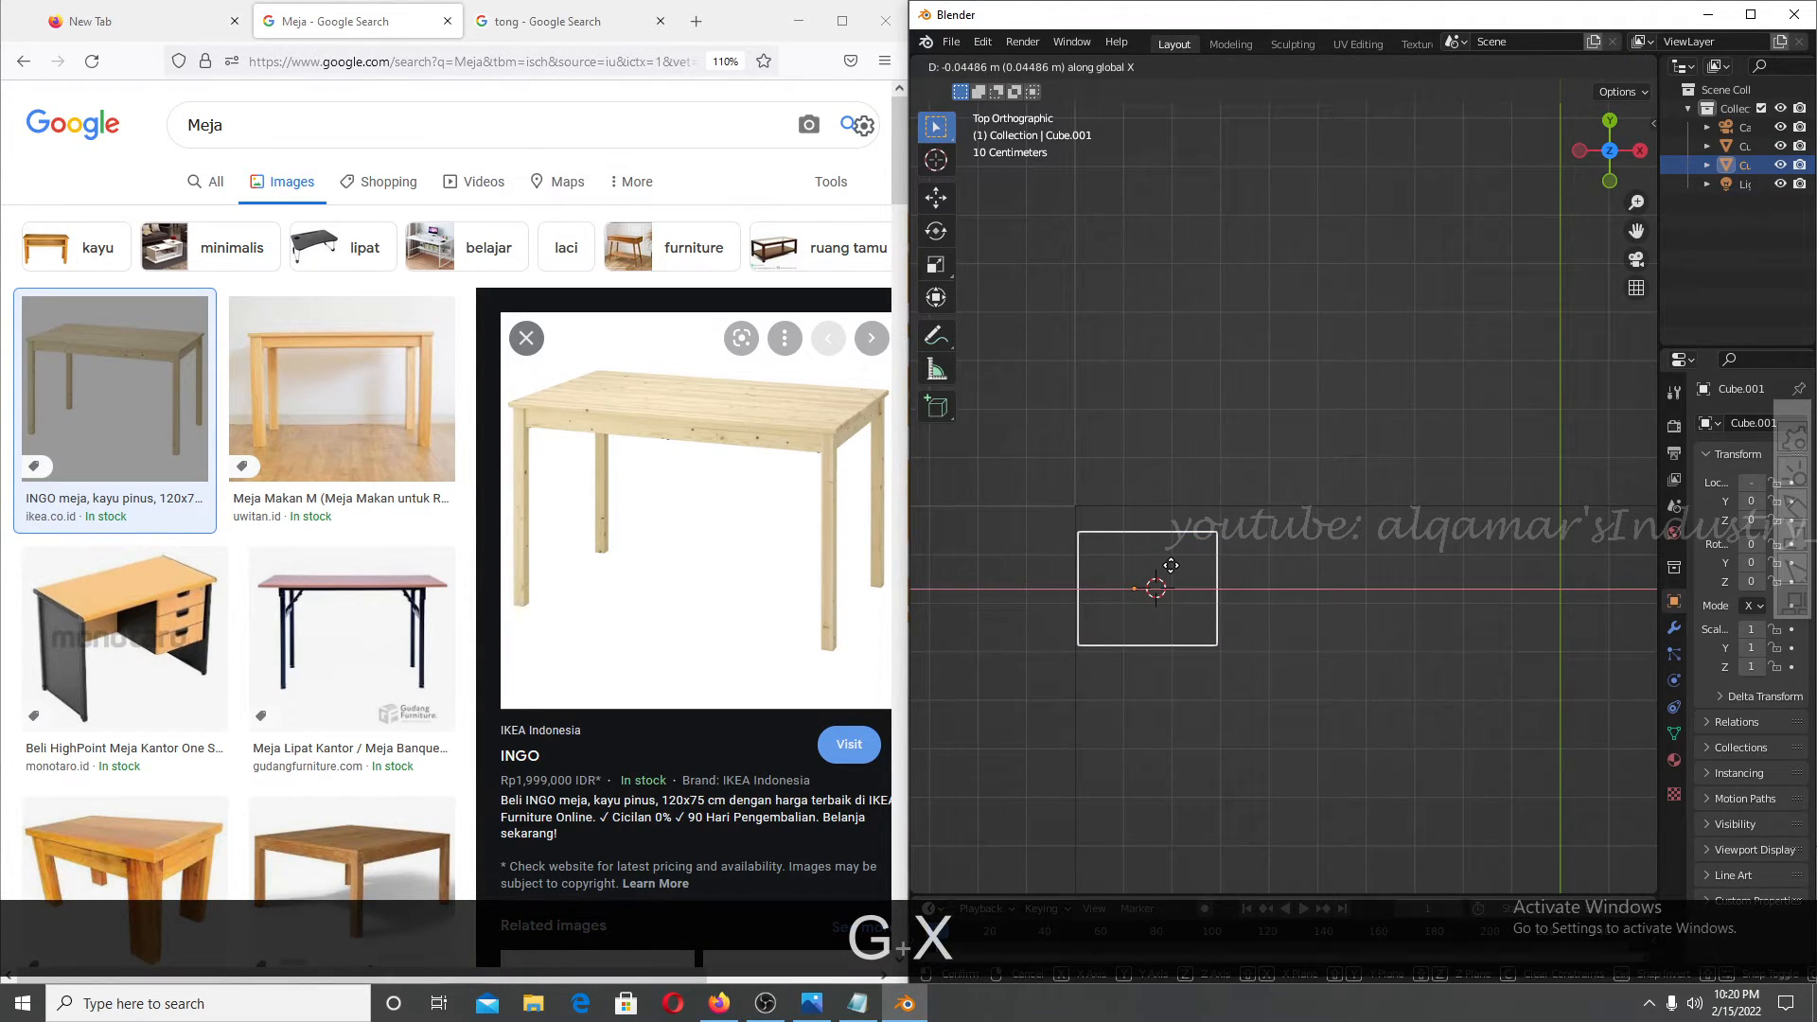
pyautogui.click(1170, 565)
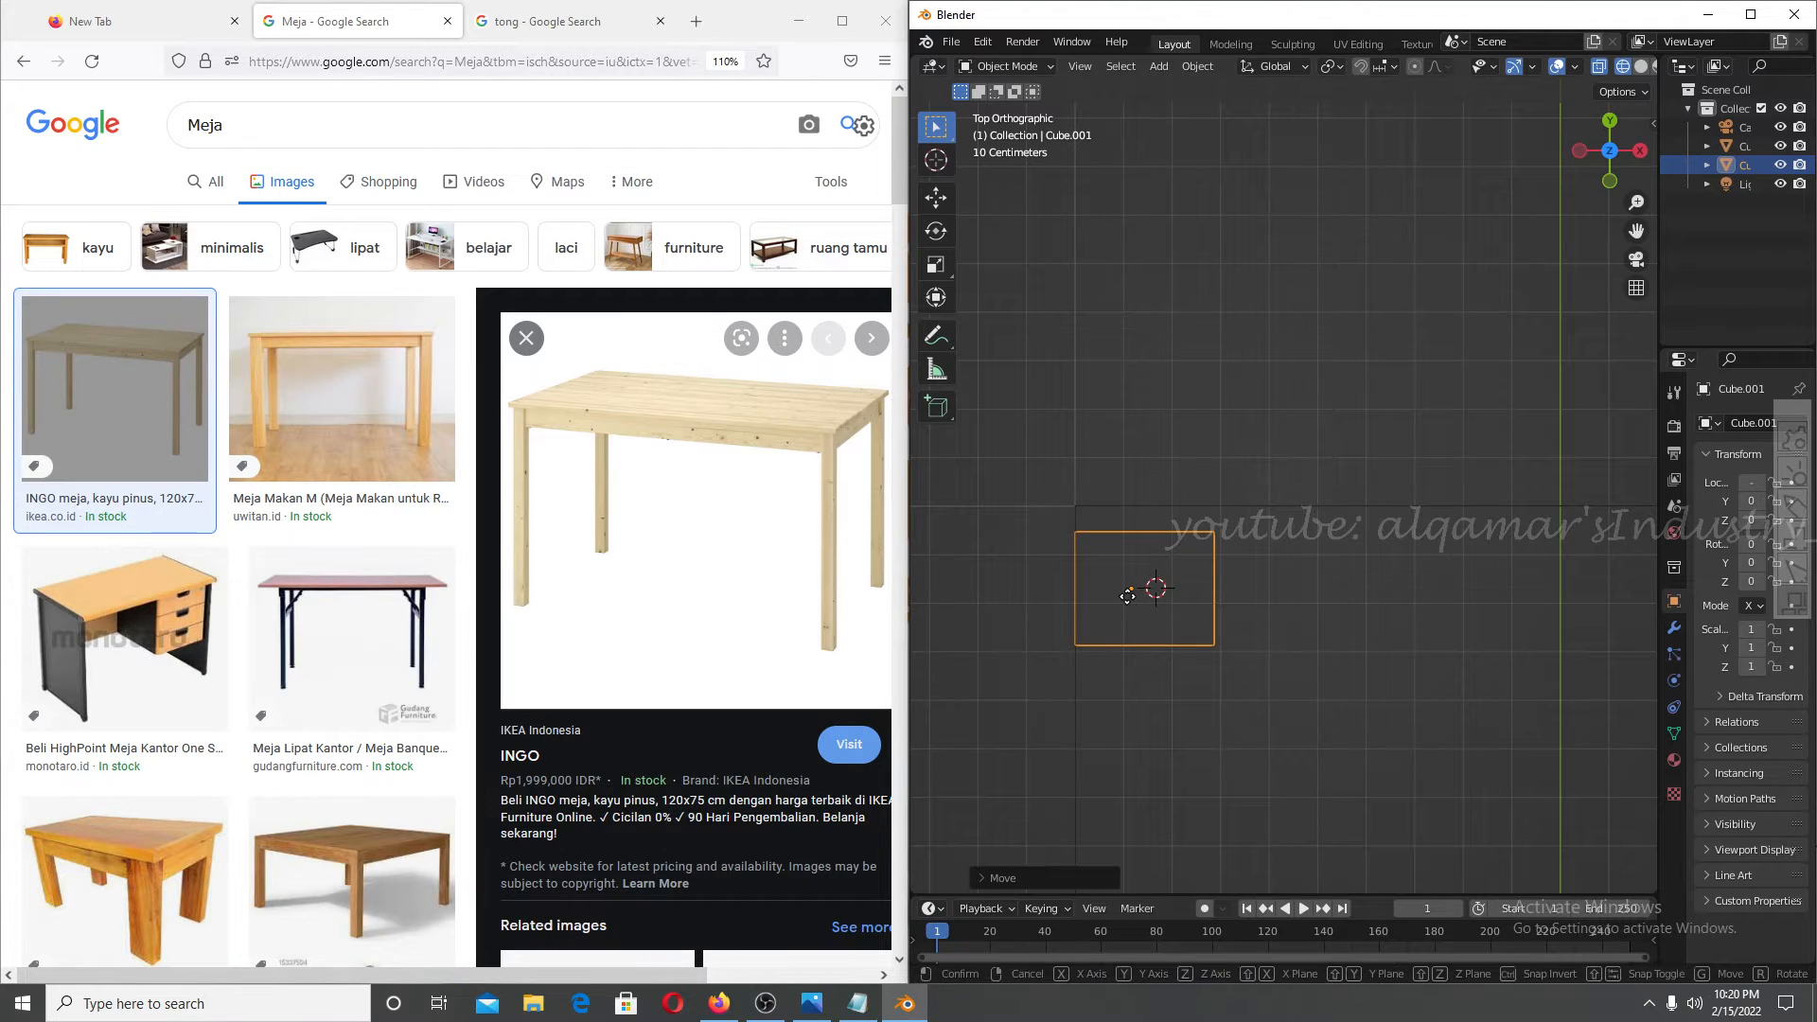
pyautogui.press('g')
pyautogui.press('y')
pyautogui.click(1127, 568)
pyautogui.scroll(6, 1085, 537)
pyautogui.keyDown('shift'); pyautogui.moveTo(1075, 548); pyautogui.dragTo(1543, 431, button='middle'); pyautogui.keyUp('shift')
pyautogui.scroll(-5, 1211, 497)
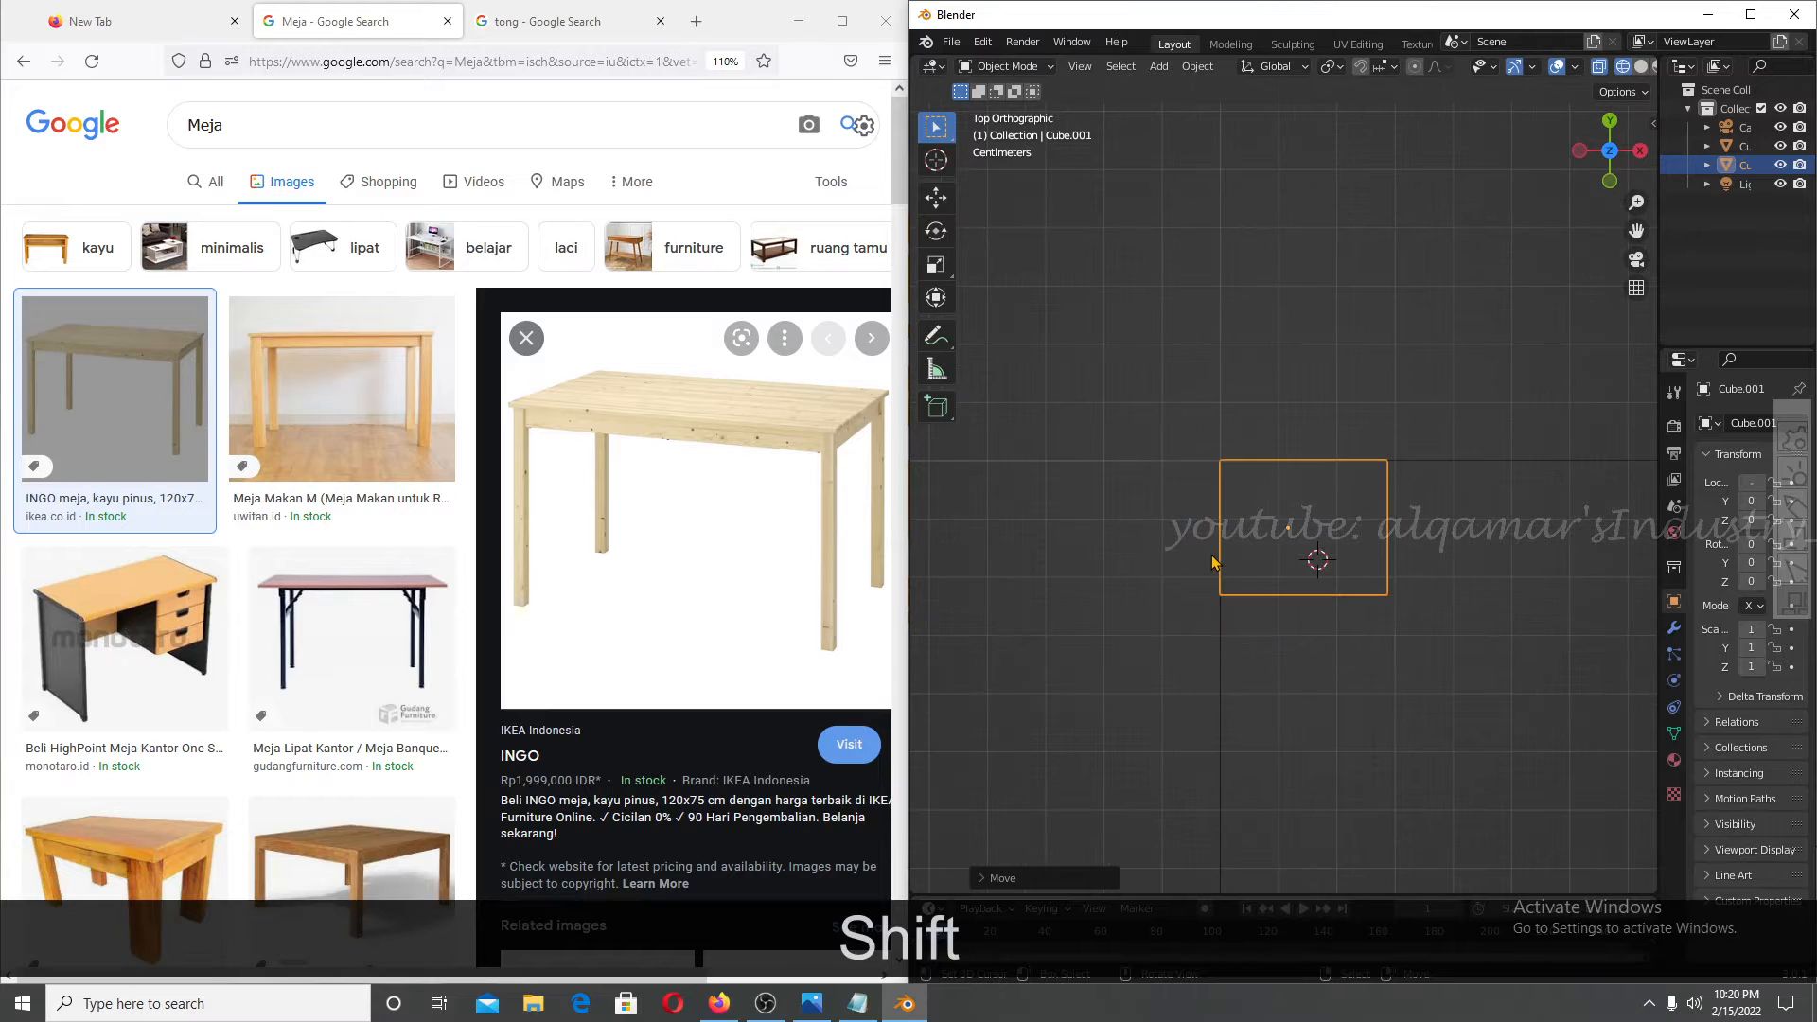
# Move the leg along X and Y so it sits slightly inside the tabletop's upper-left corner.
pyautogui.press('g')
pyautogui.press('x')
pyautogui.click(1242, 574)
pyautogui.press('g')
pyautogui.press('y')
pyautogui.click(1256, 579)
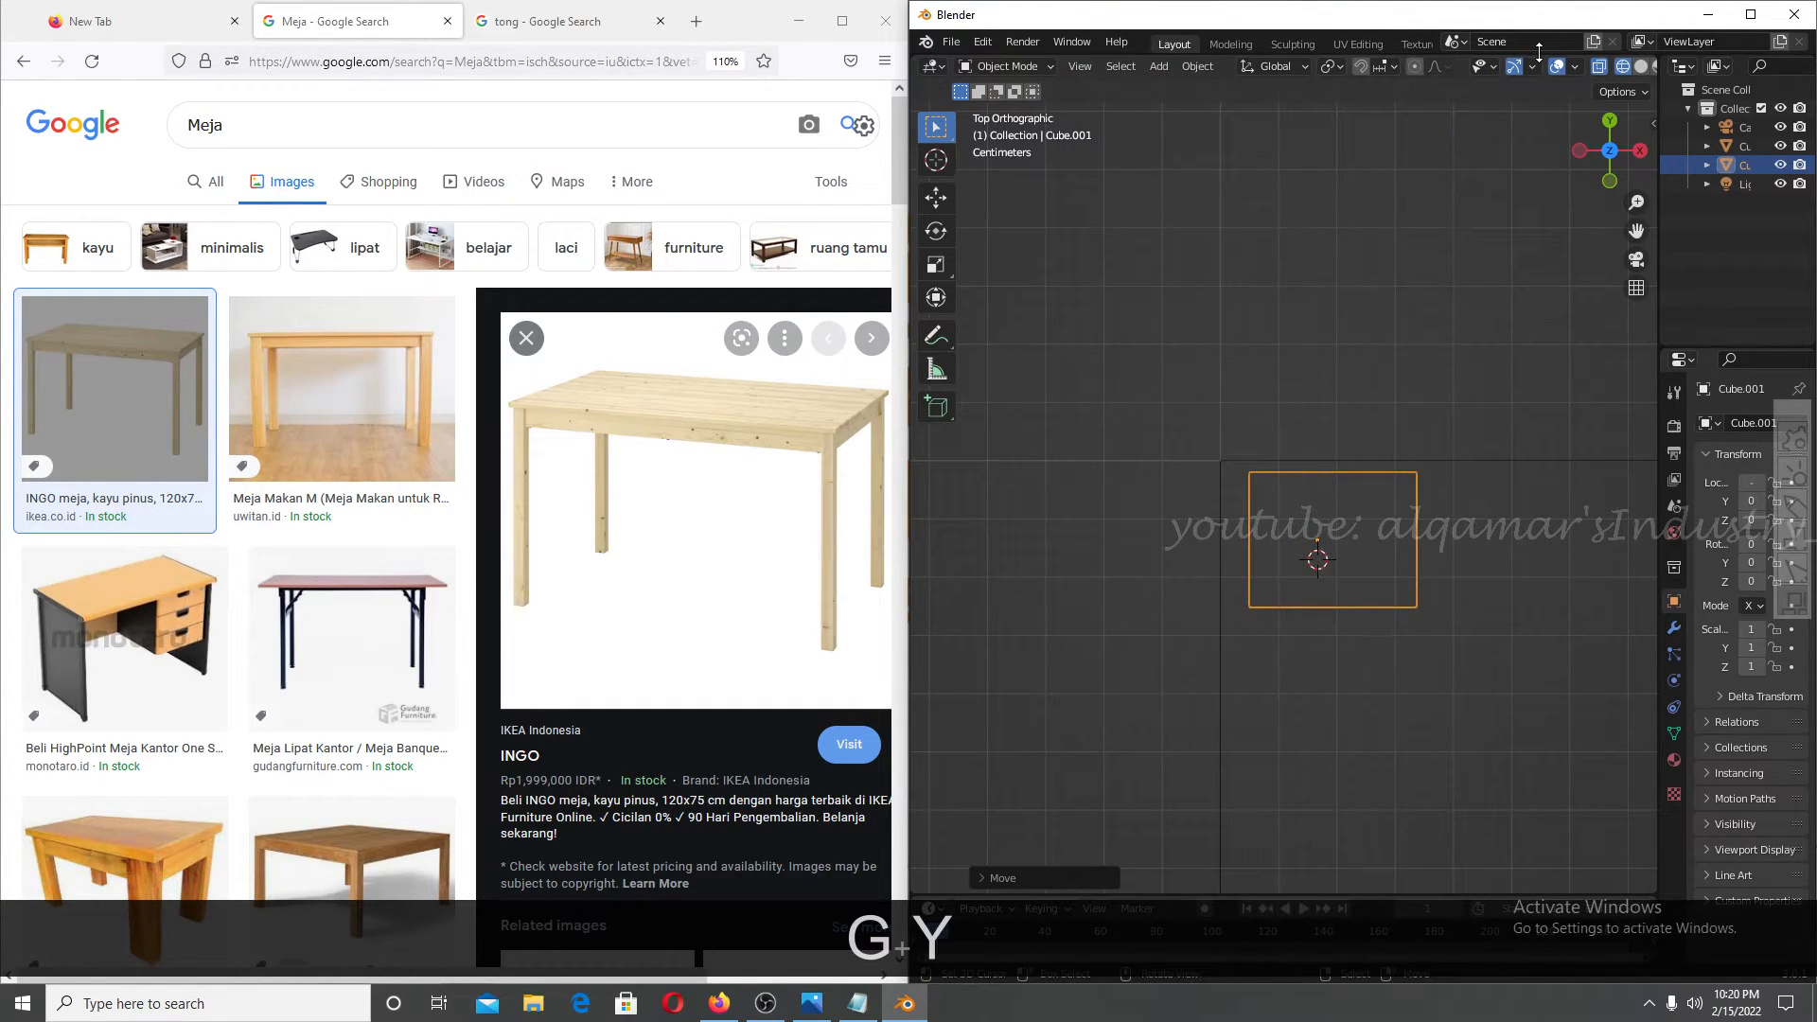
# Turn on snapping and set the snap target to Vertex.
pyautogui.click(1395, 68)
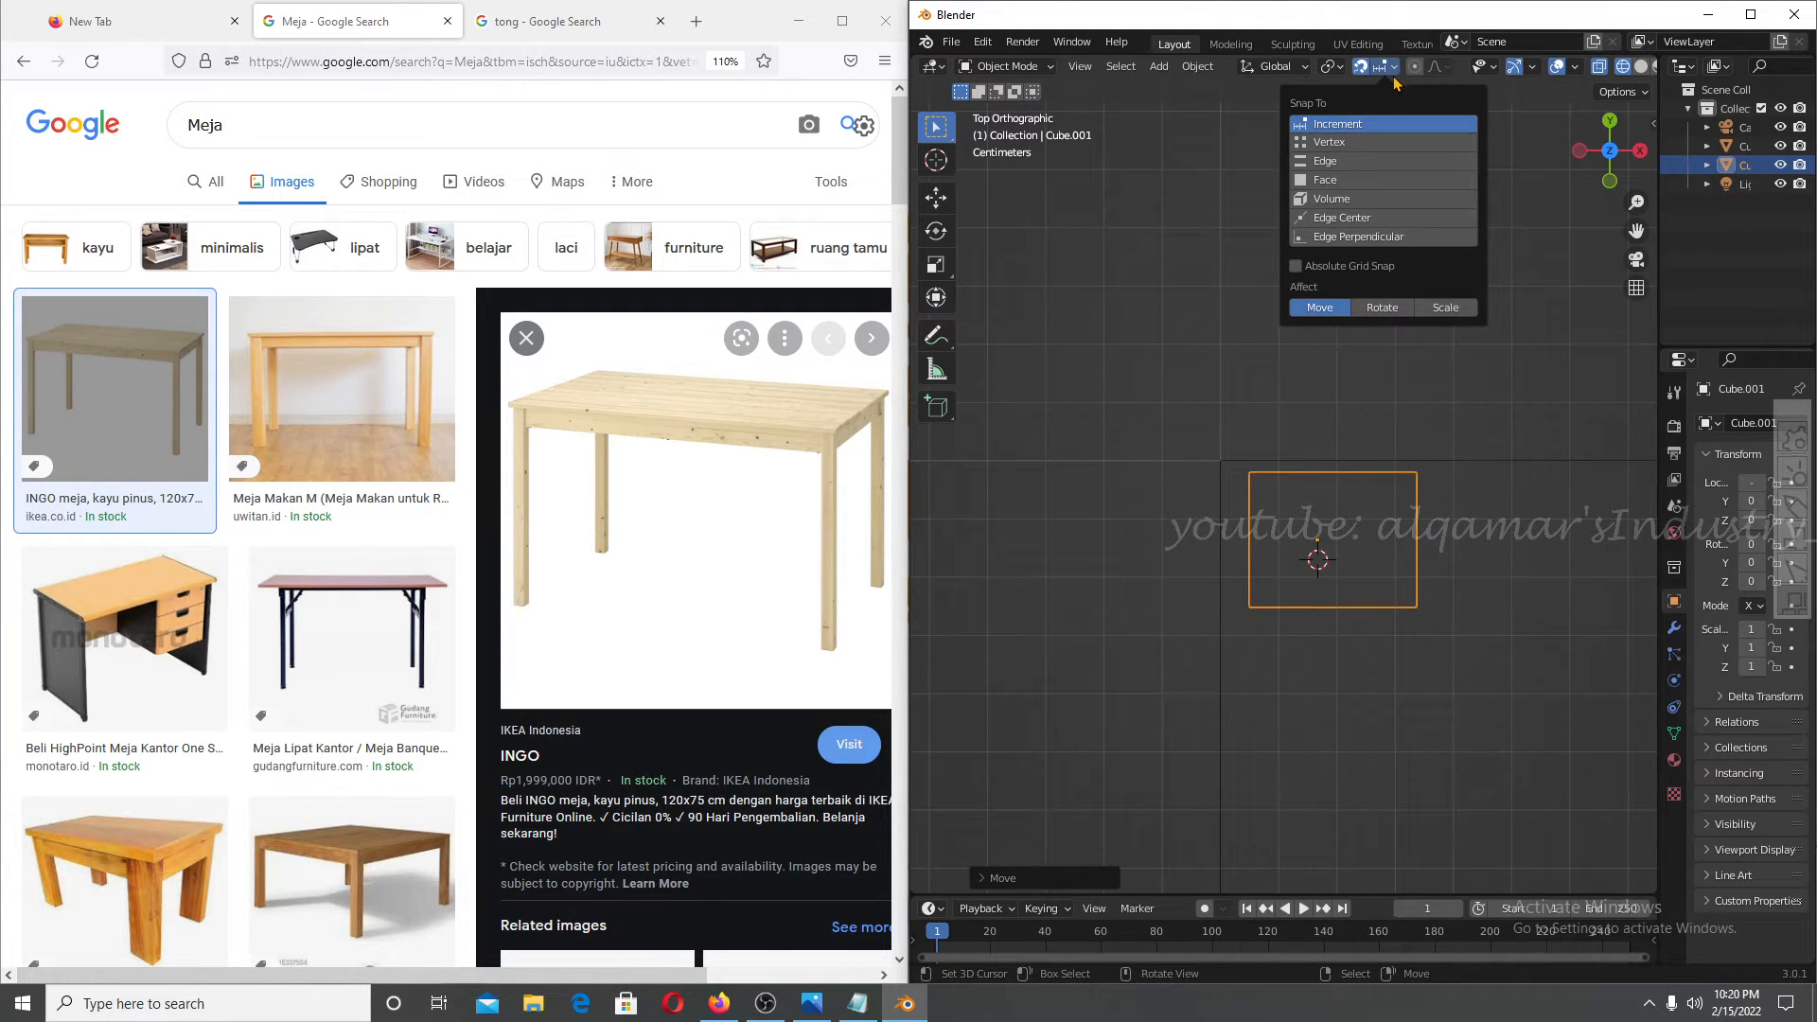
pyautogui.click(1359, 144)
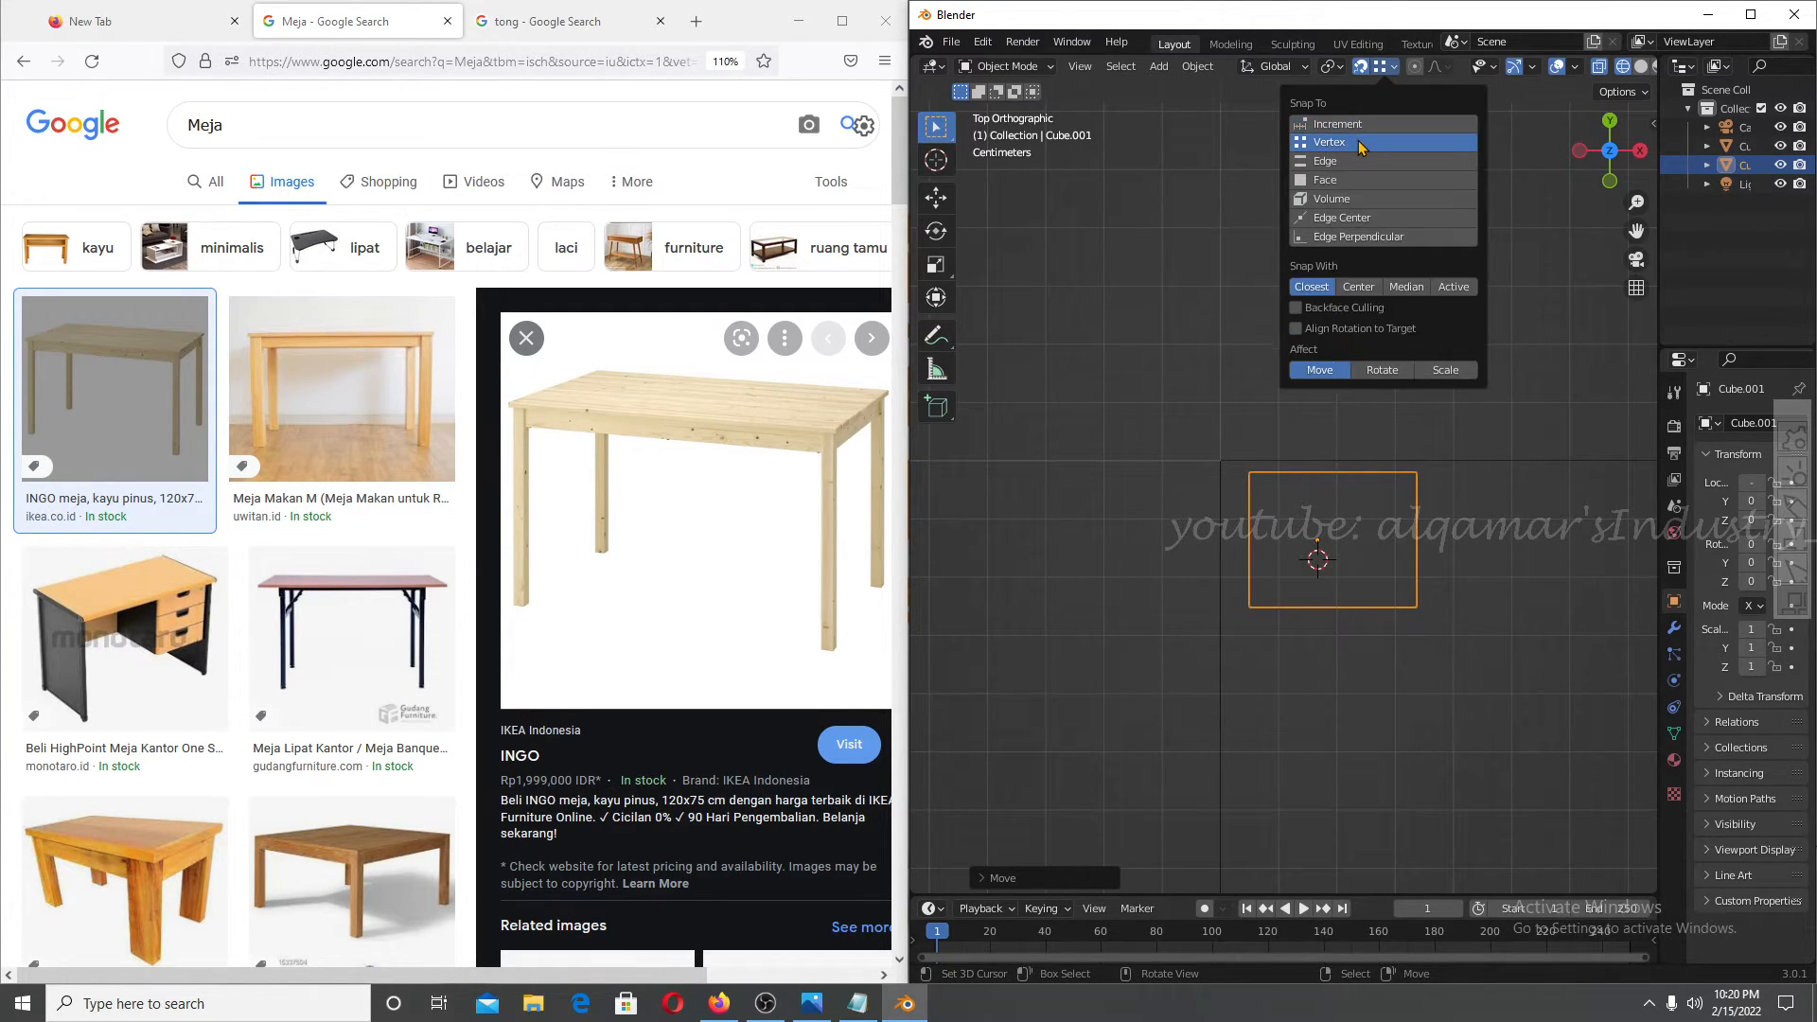
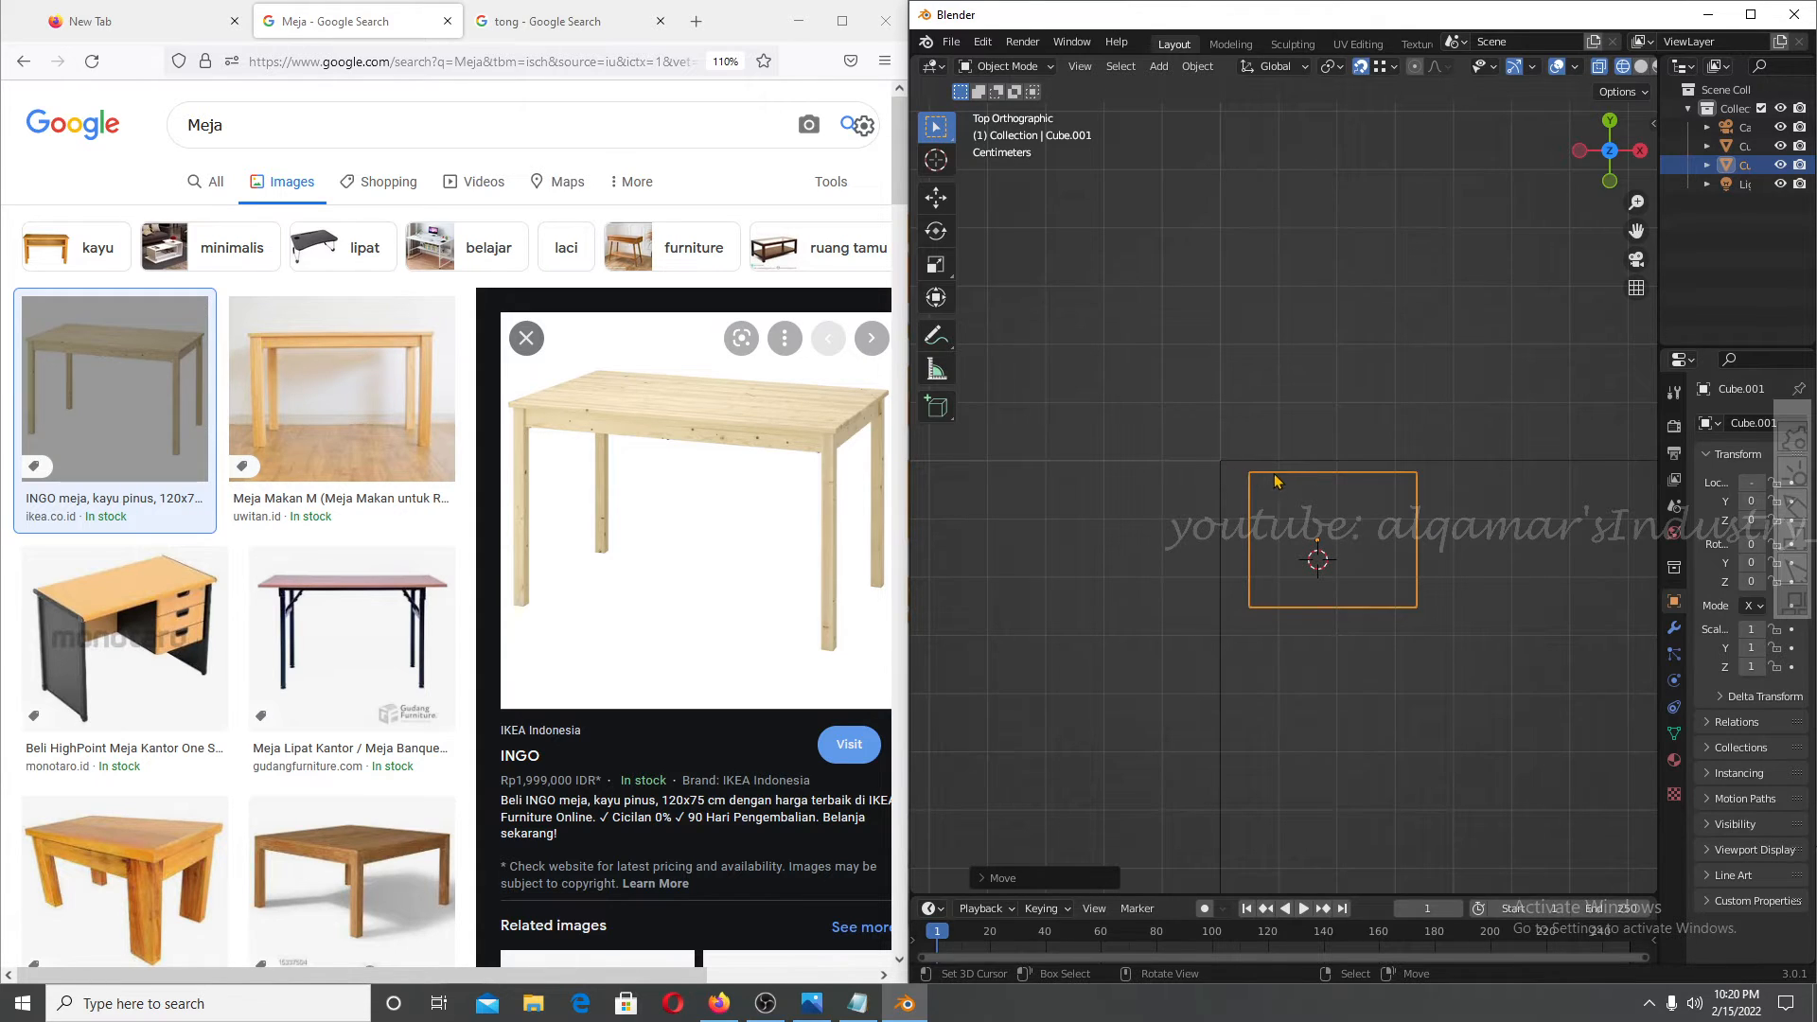
# Snap the leg along X and Y onto the tabletop's upper-left corner in the top view.
pyautogui.press('g')
pyautogui.press('x')
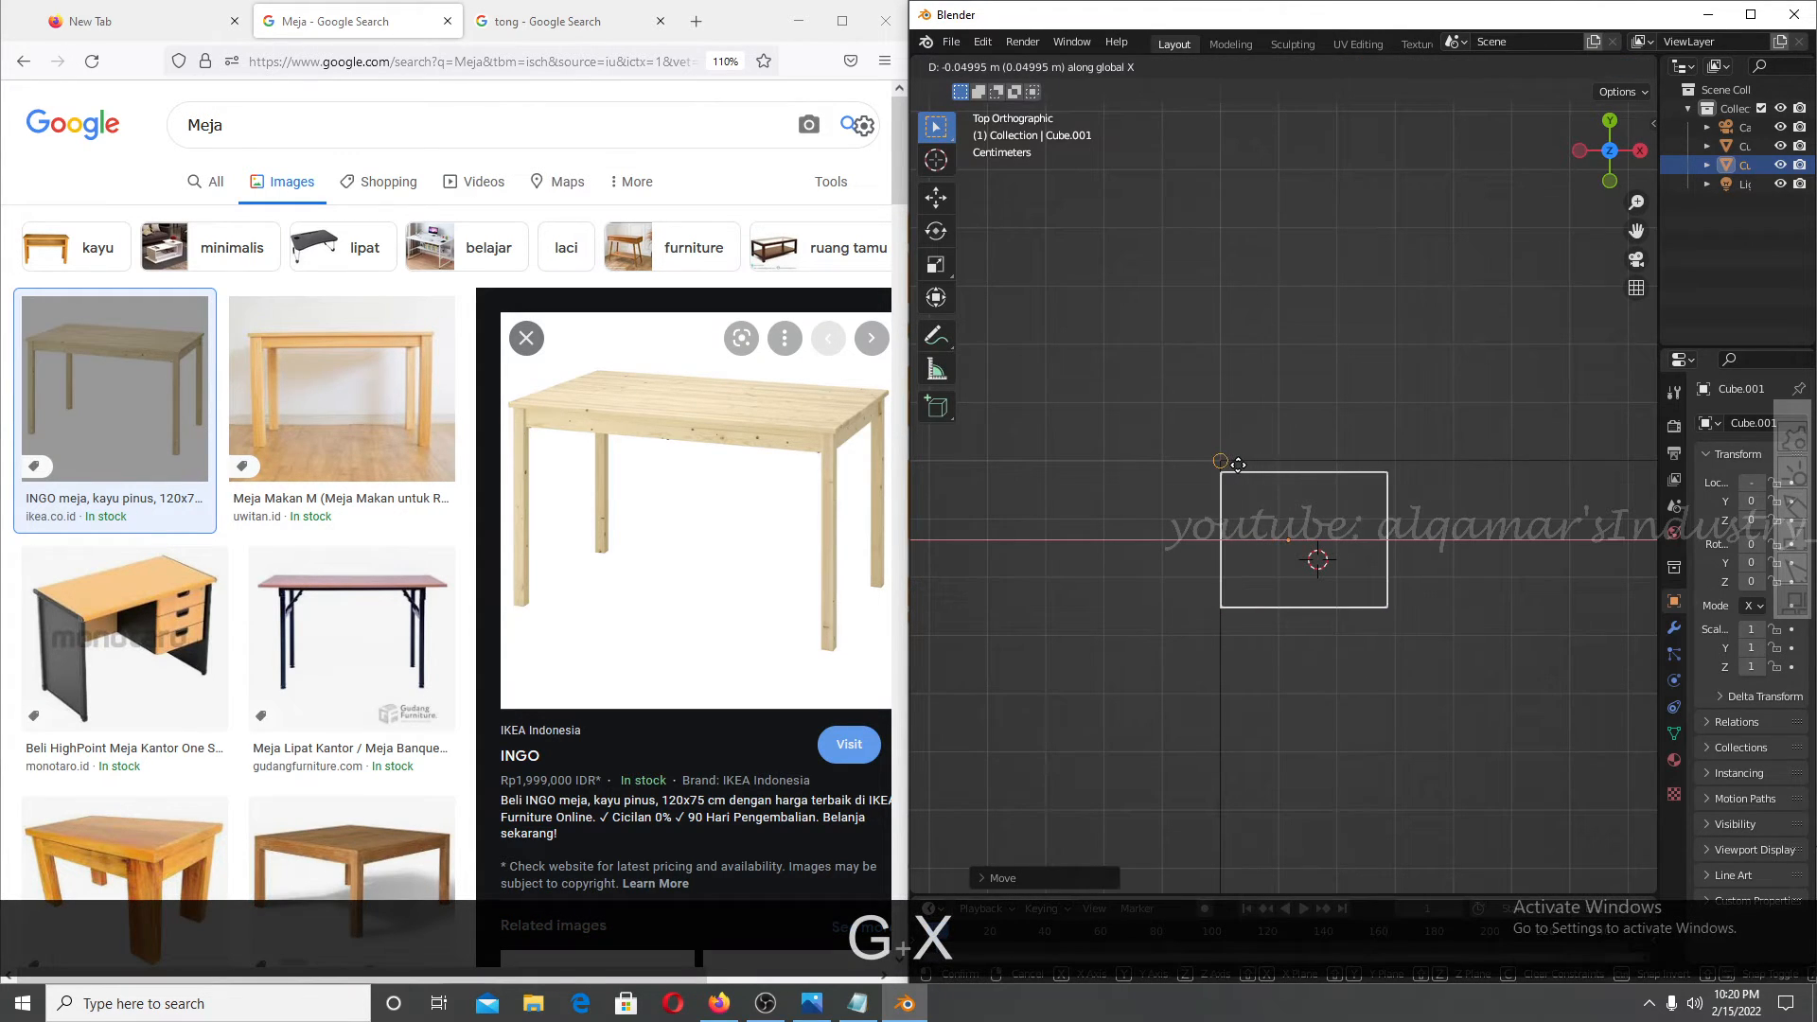
pyautogui.click(1241, 473)
pyautogui.press('g')
pyautogui.press('y')
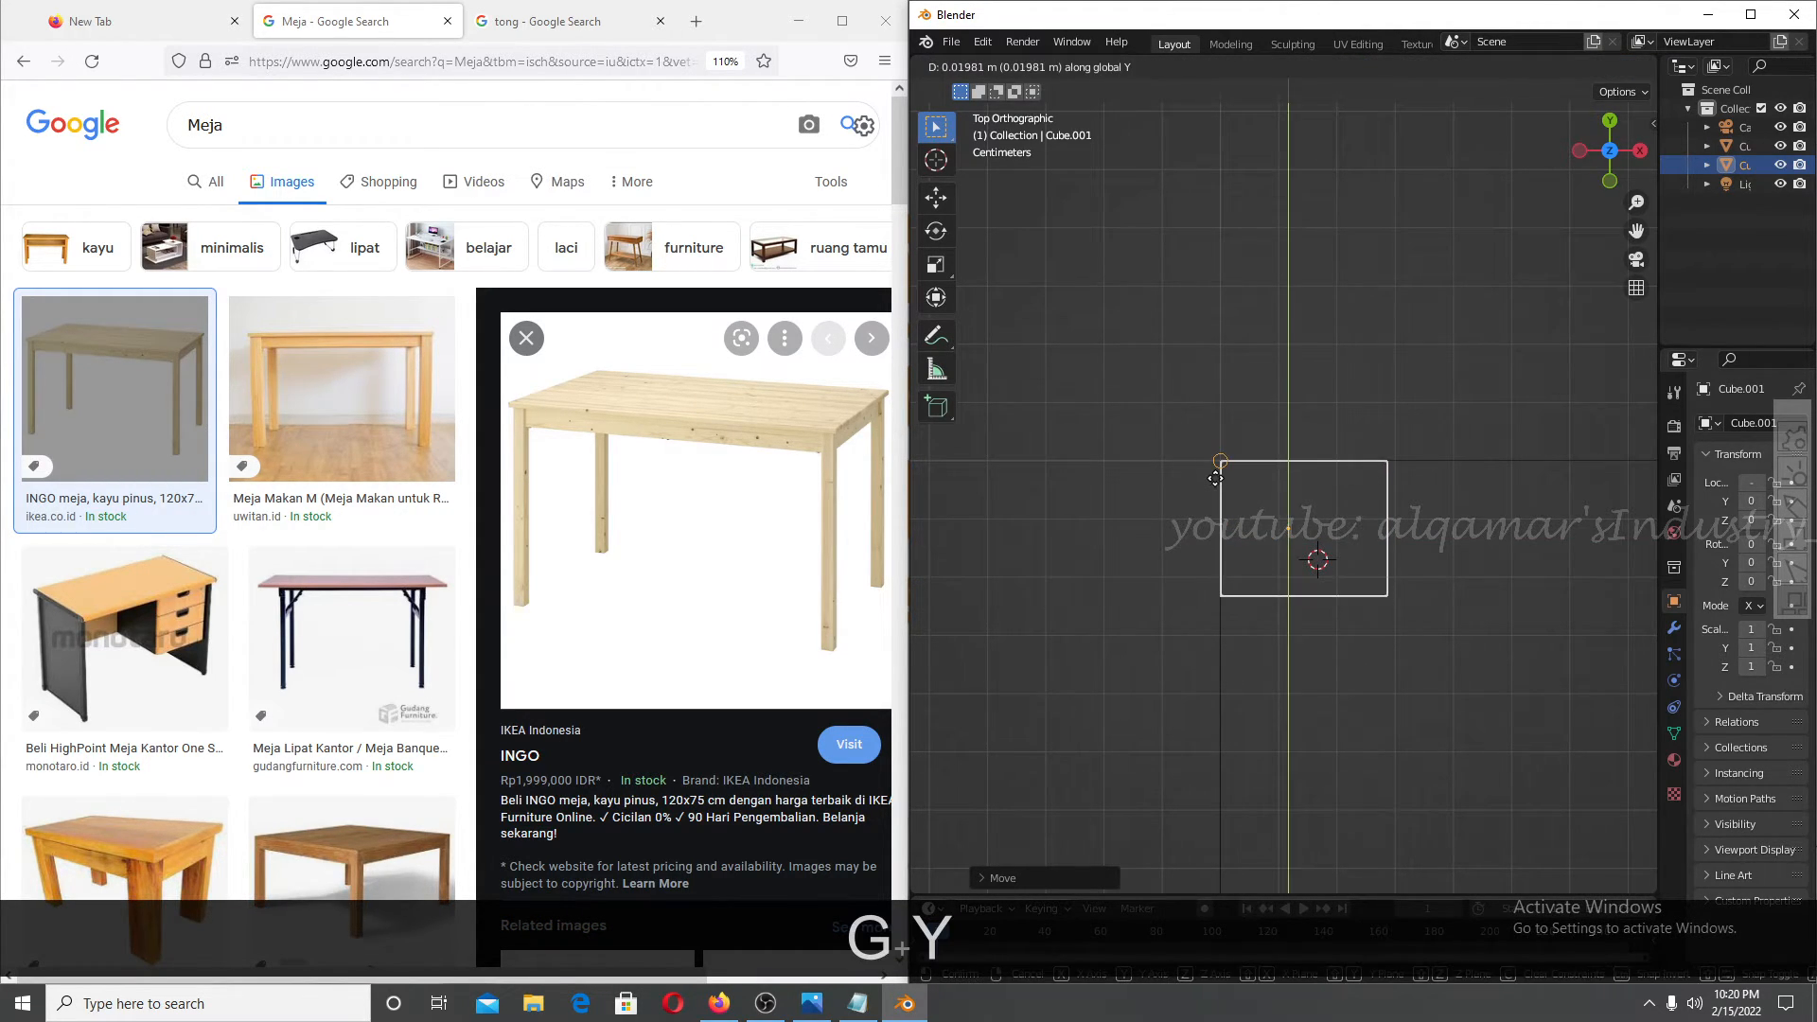
pyautogui.click(1243, 541)
# Duplicate the leg along Y and snap the copy to the tabletop's lower-left corner.
pyautogui.scroll(-10, 1243, 541)
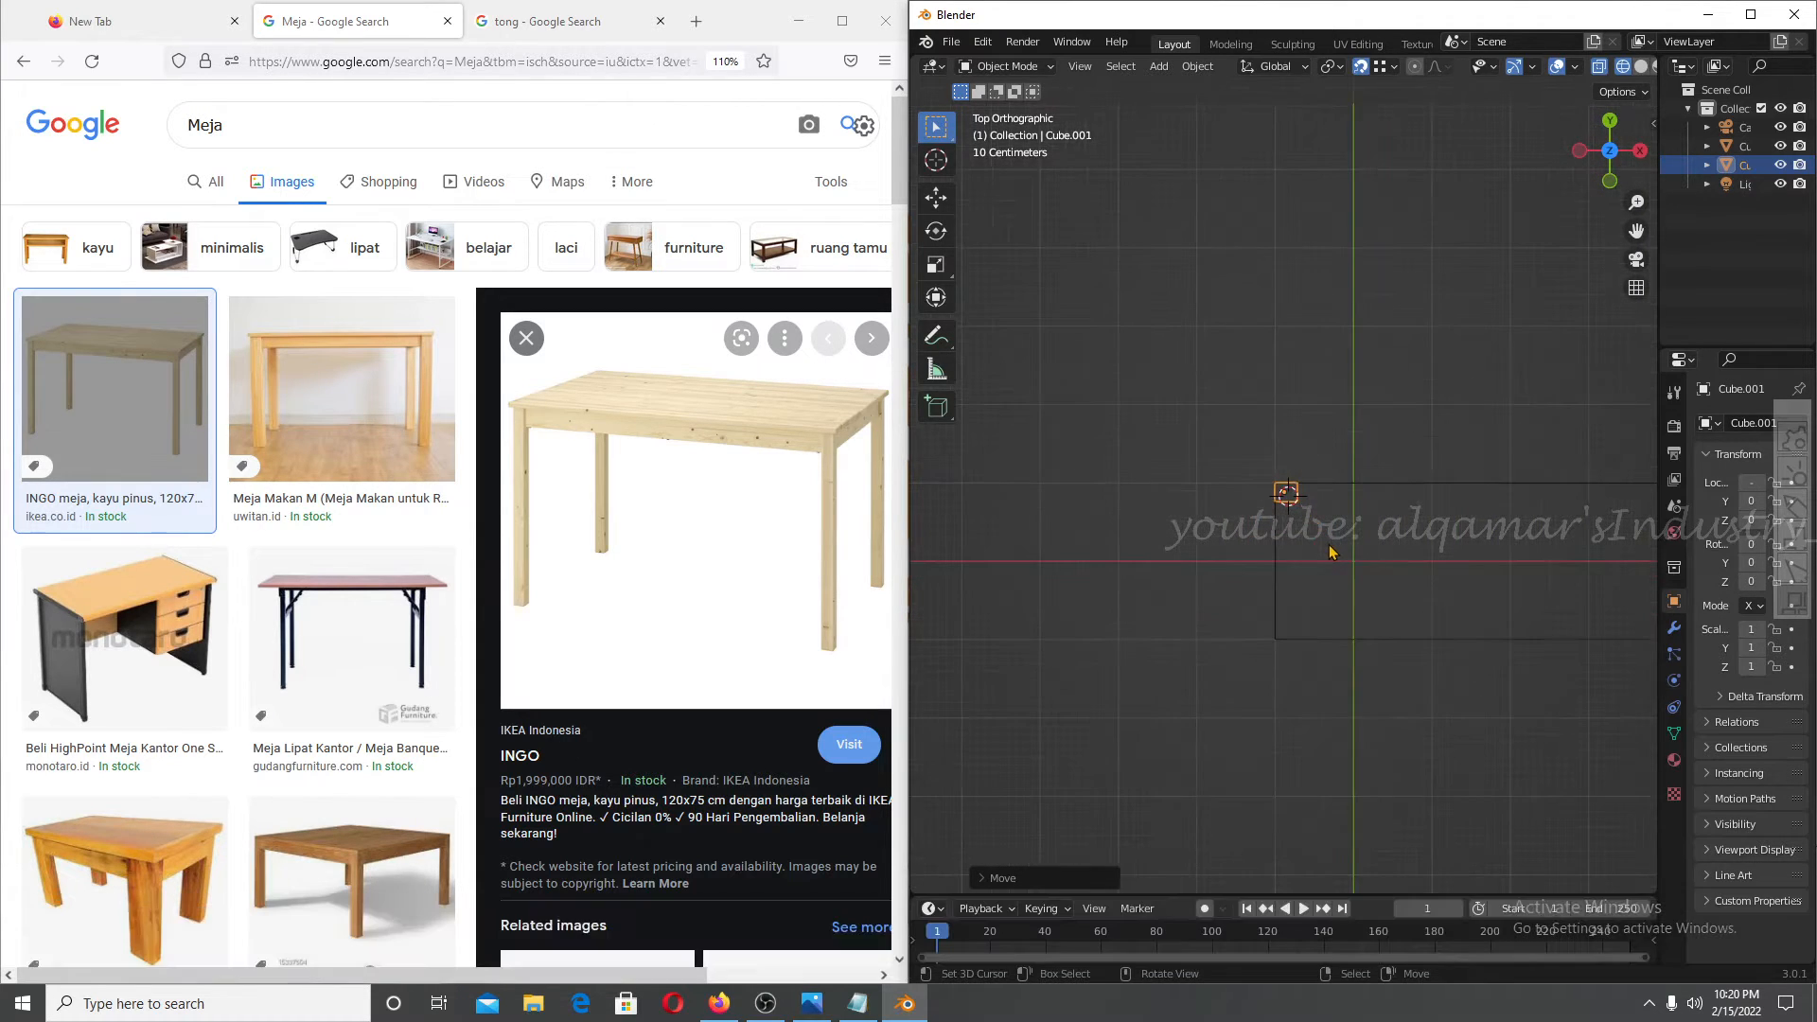
pyautogui.scroll(3, 1333, 546)
pyautogui.keyDown('shift'); pyautogui.moveTo(1333, 546); pyautogui.dragTo(1293, 426, button='middle'); pyautogui.keyUp('shift')
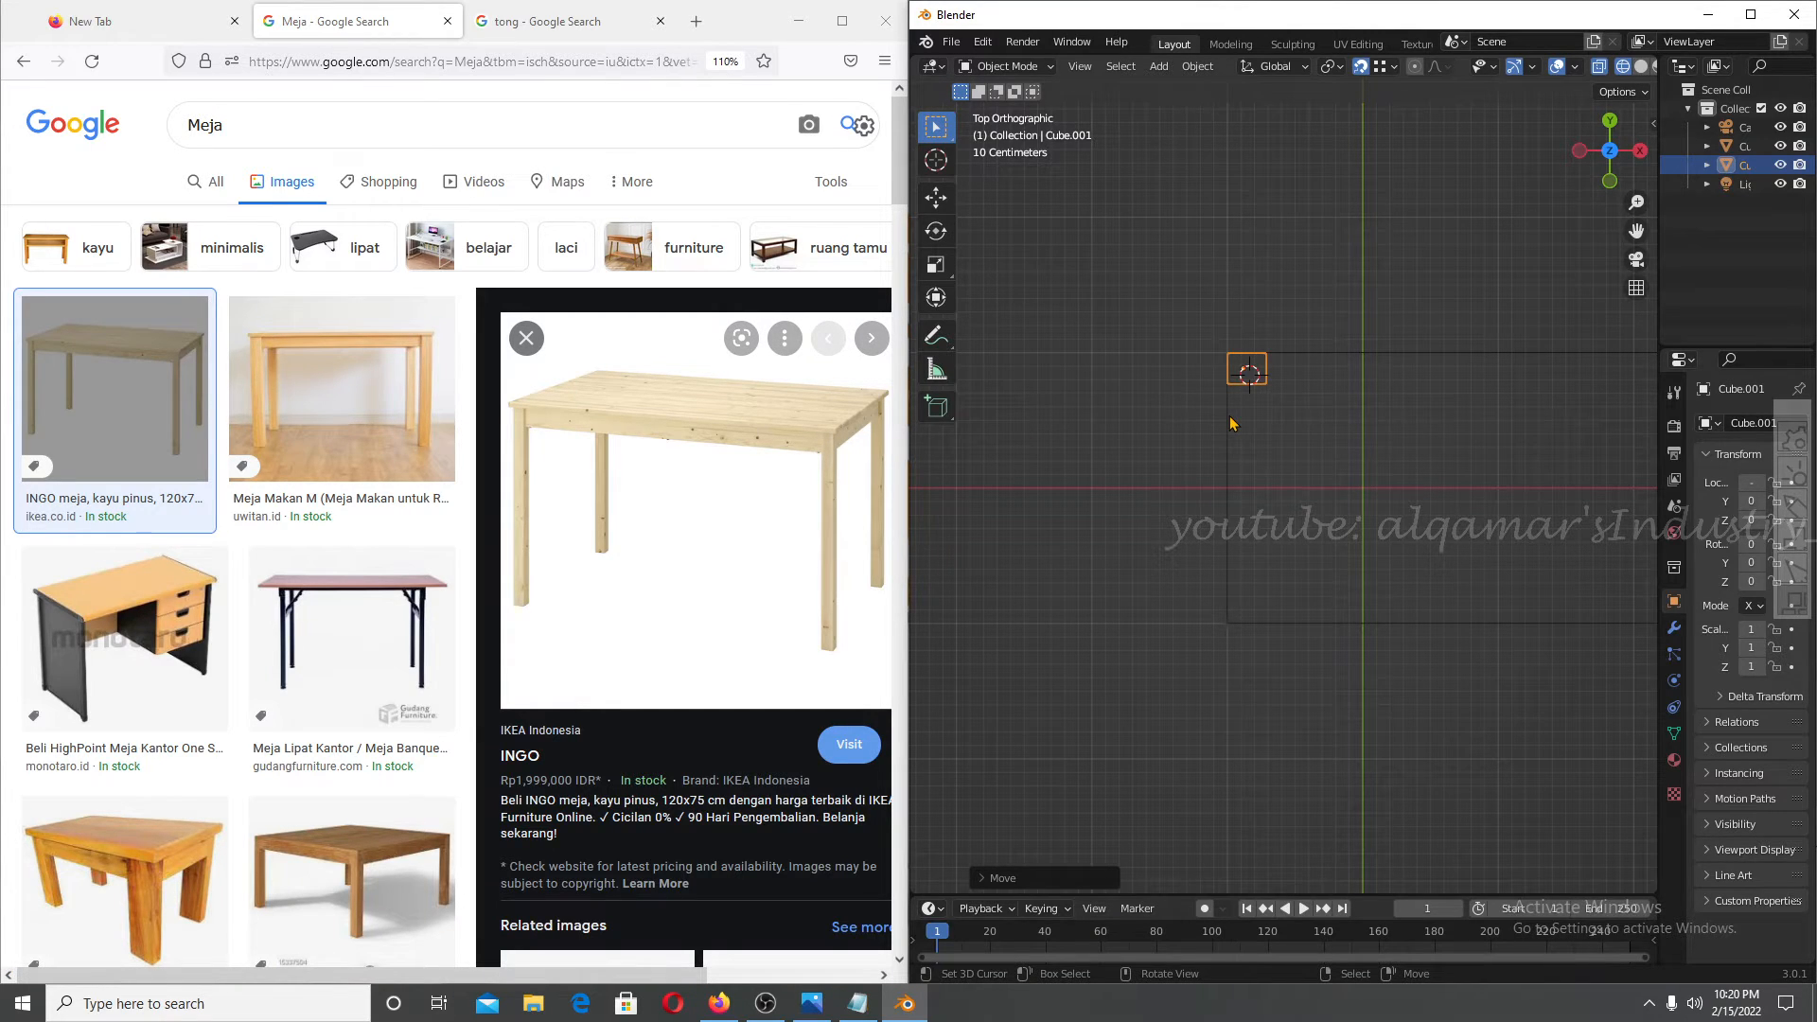
pyautogui.press('shift')
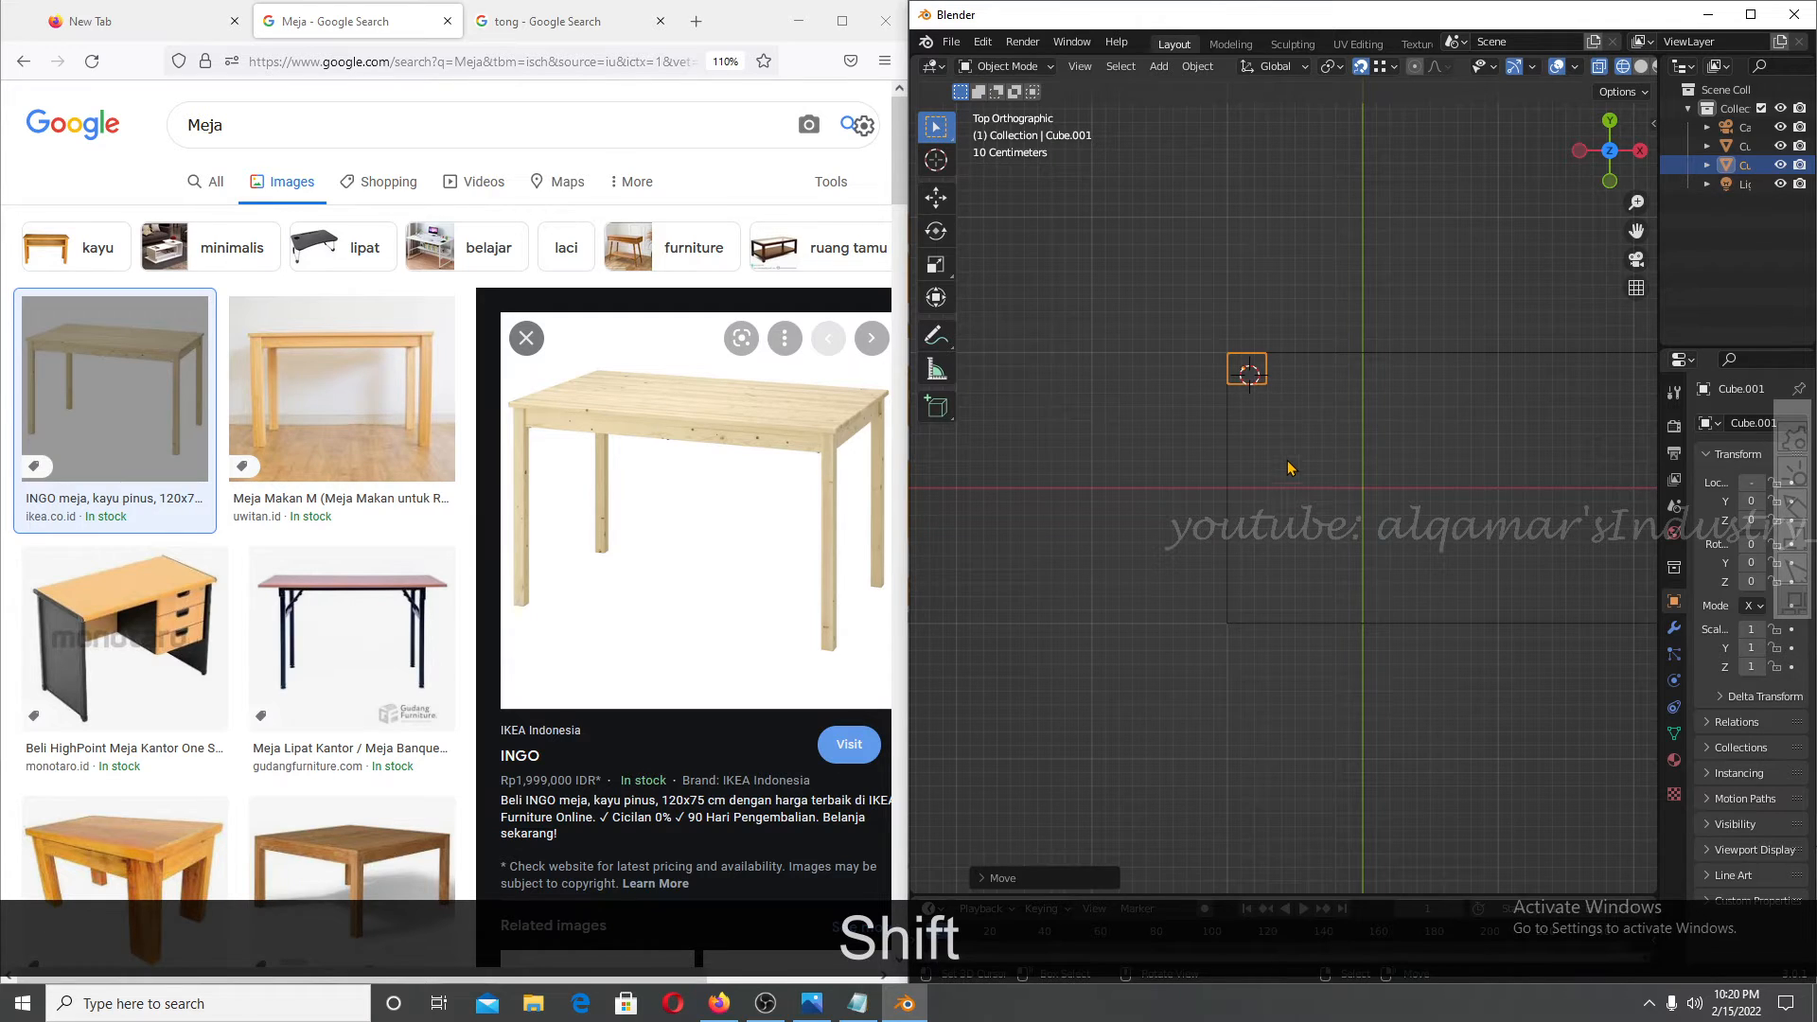
pyautogui.hotkey('shift', 'd')
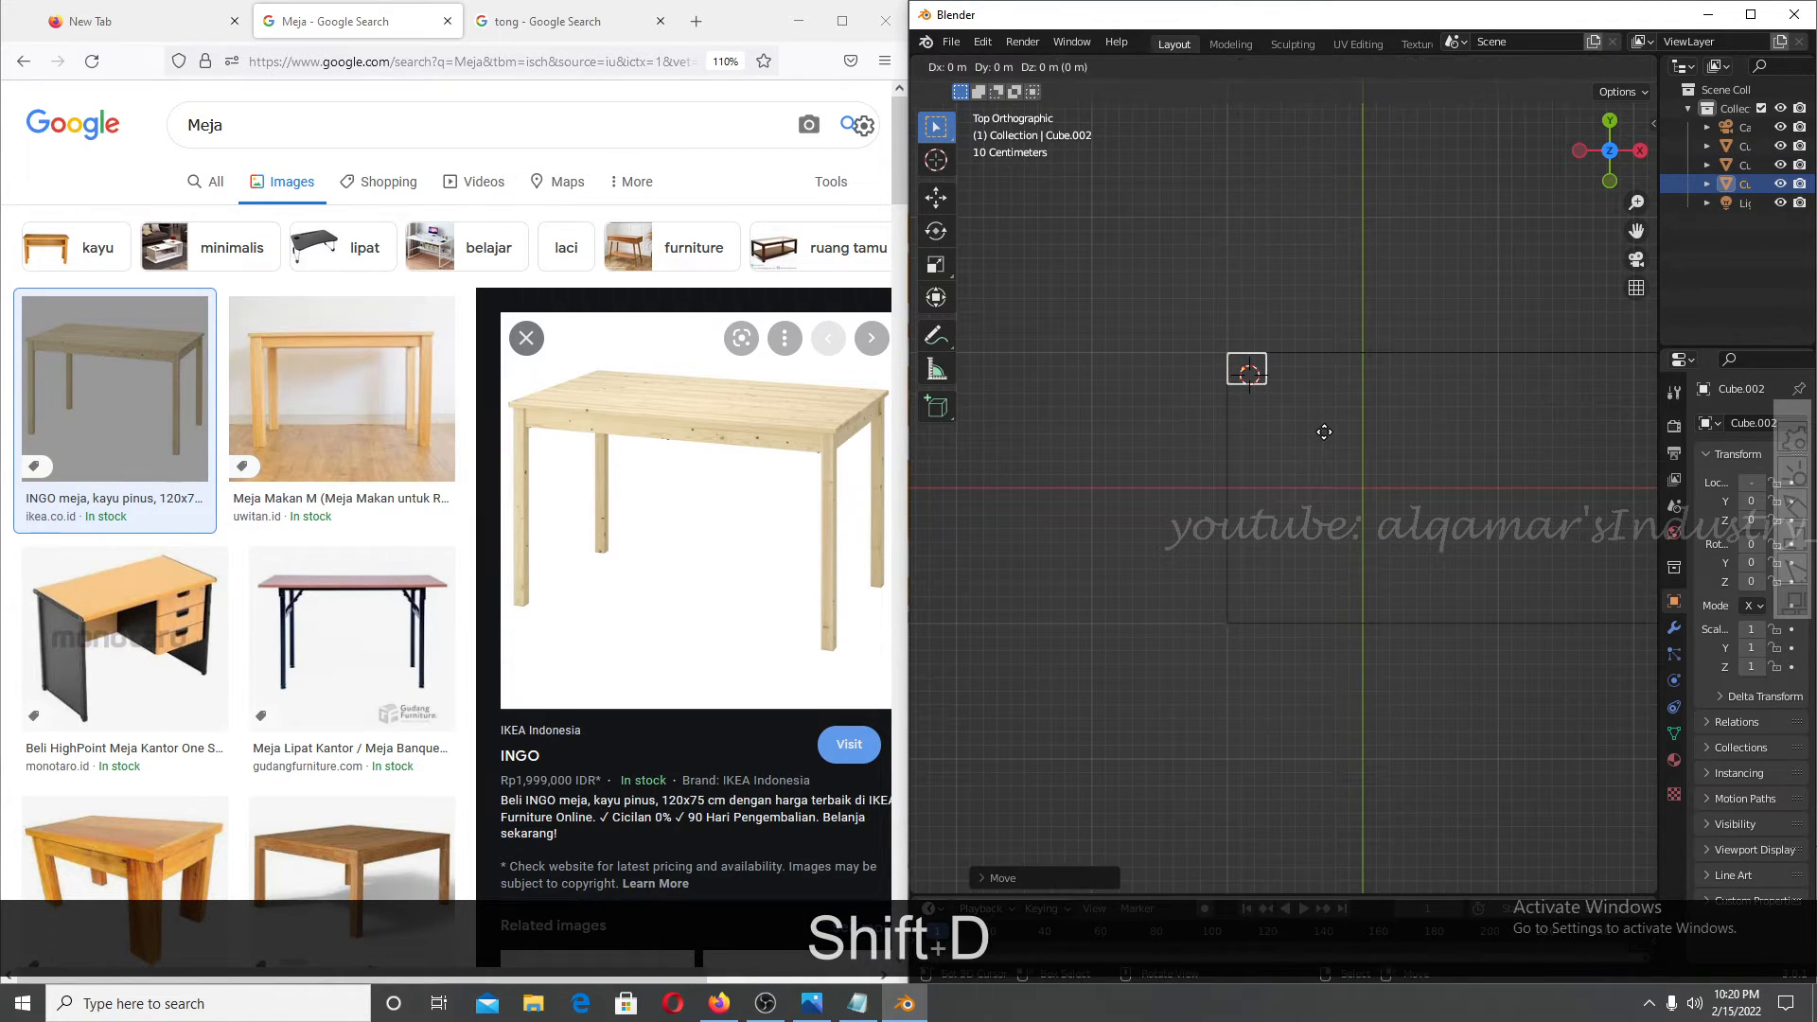
pyautogui.press('y')
pyautogui.click(1238, 602)
# Duplicate the lower-left leg along X and snap the copy to the tabletop's lower-right corner.
pyautogui.keyDown('shift'); pyautogui.moveTo(1307, 471); pyautogui.dragTo(1003, 559, button='middle'); pyautogui.keyUp('shift')
pyautogui.hotkey('shift', 'd')
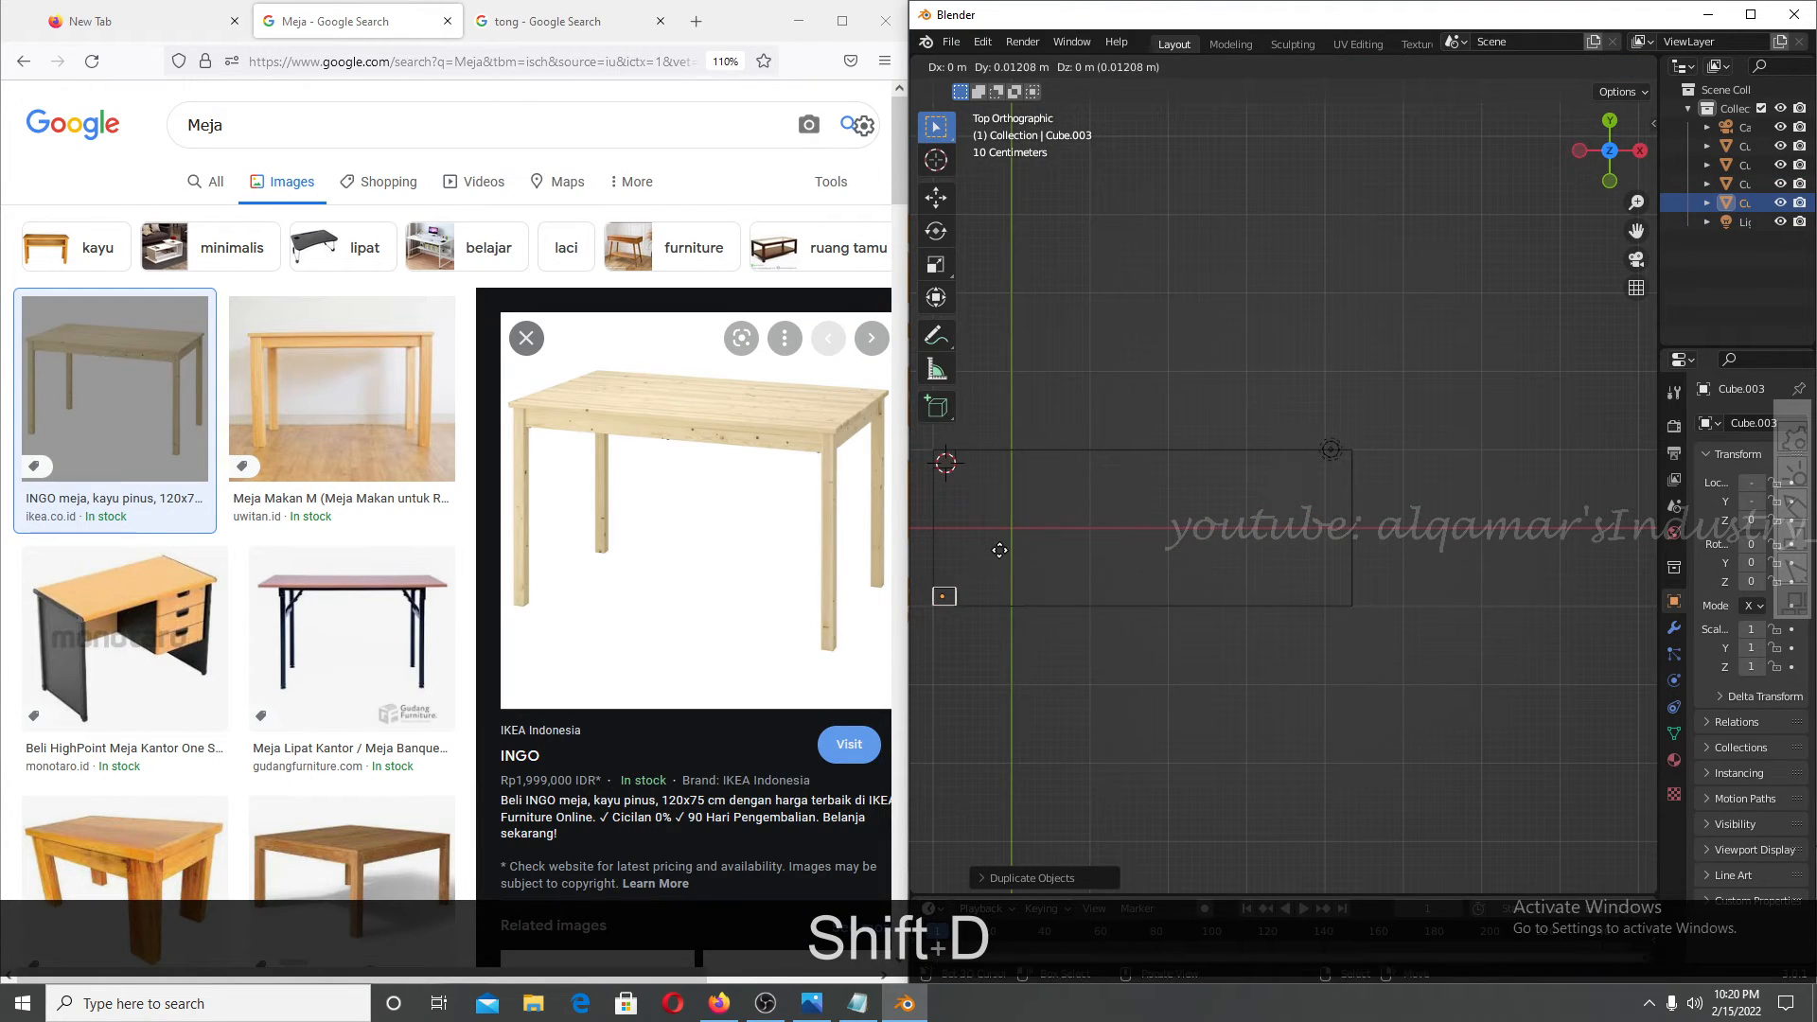
pyautogui.press('x')
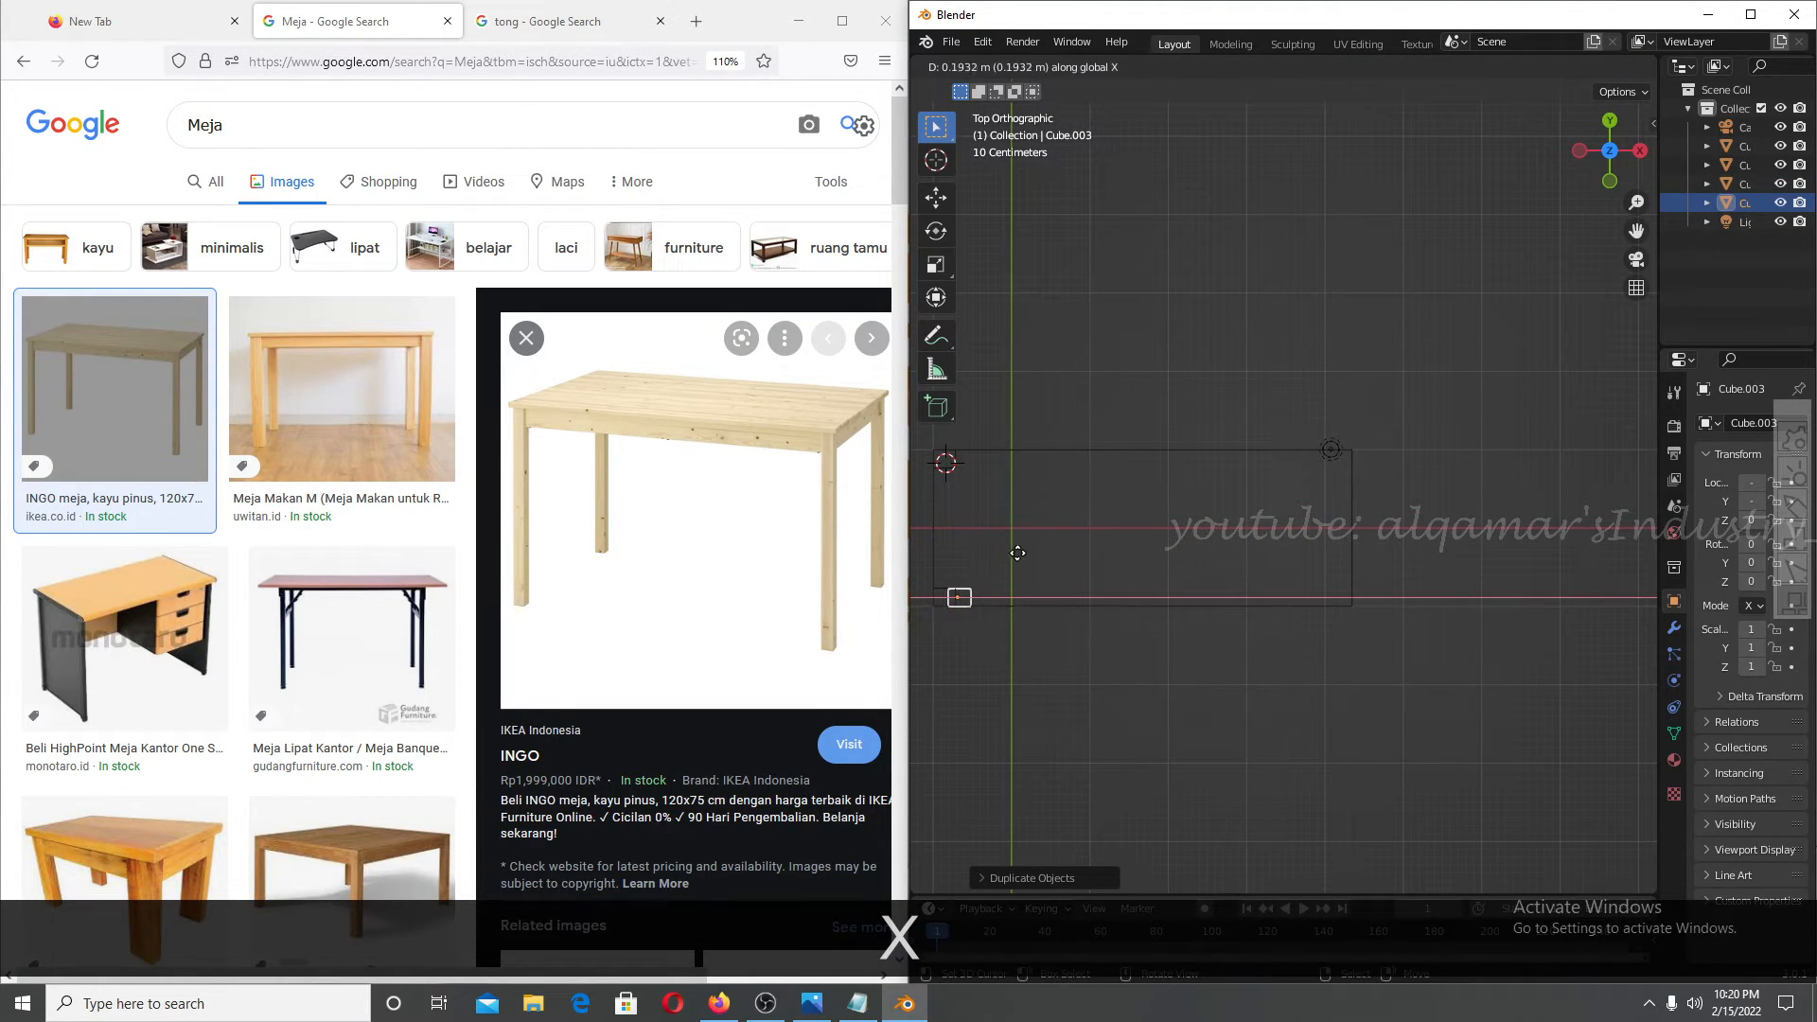
pyautogui.click(1347, 610)
# Duplicate the lower-right leg and align the copy along X and Y with the tabletop's upper-right corner.
pyautogui.hotkey('shift', 'd')
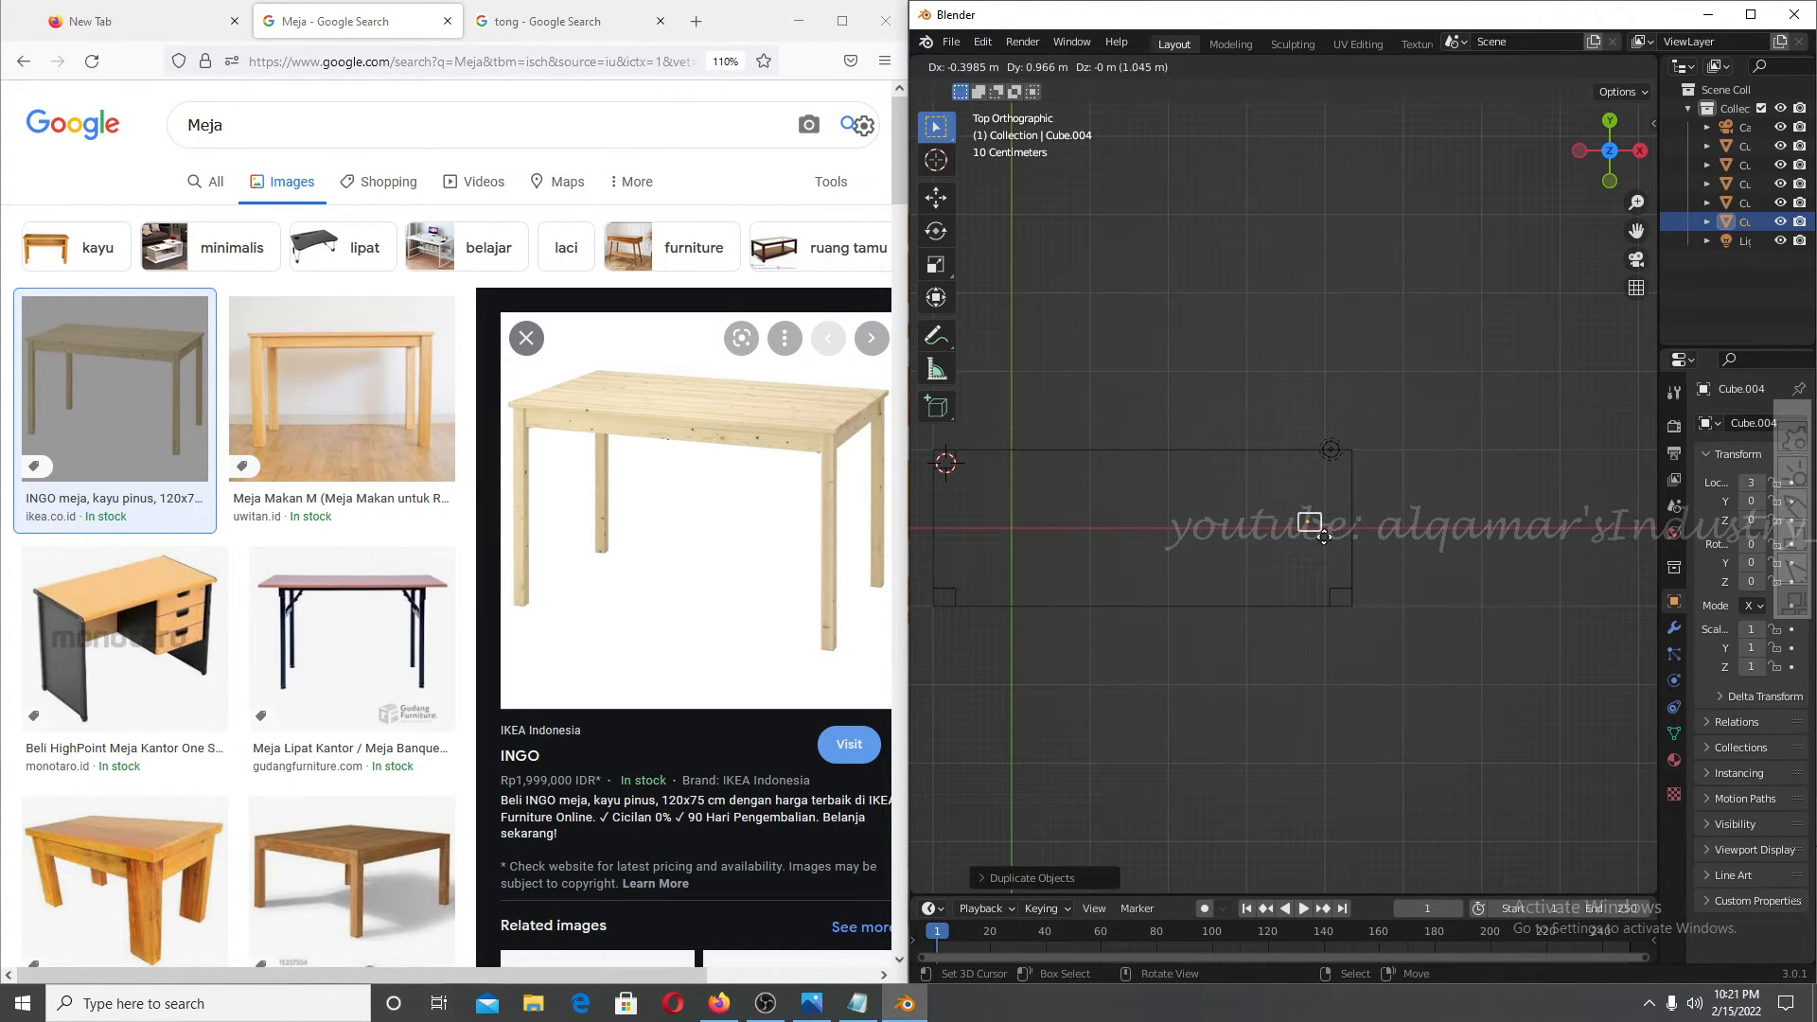
pyautogui.press('y')
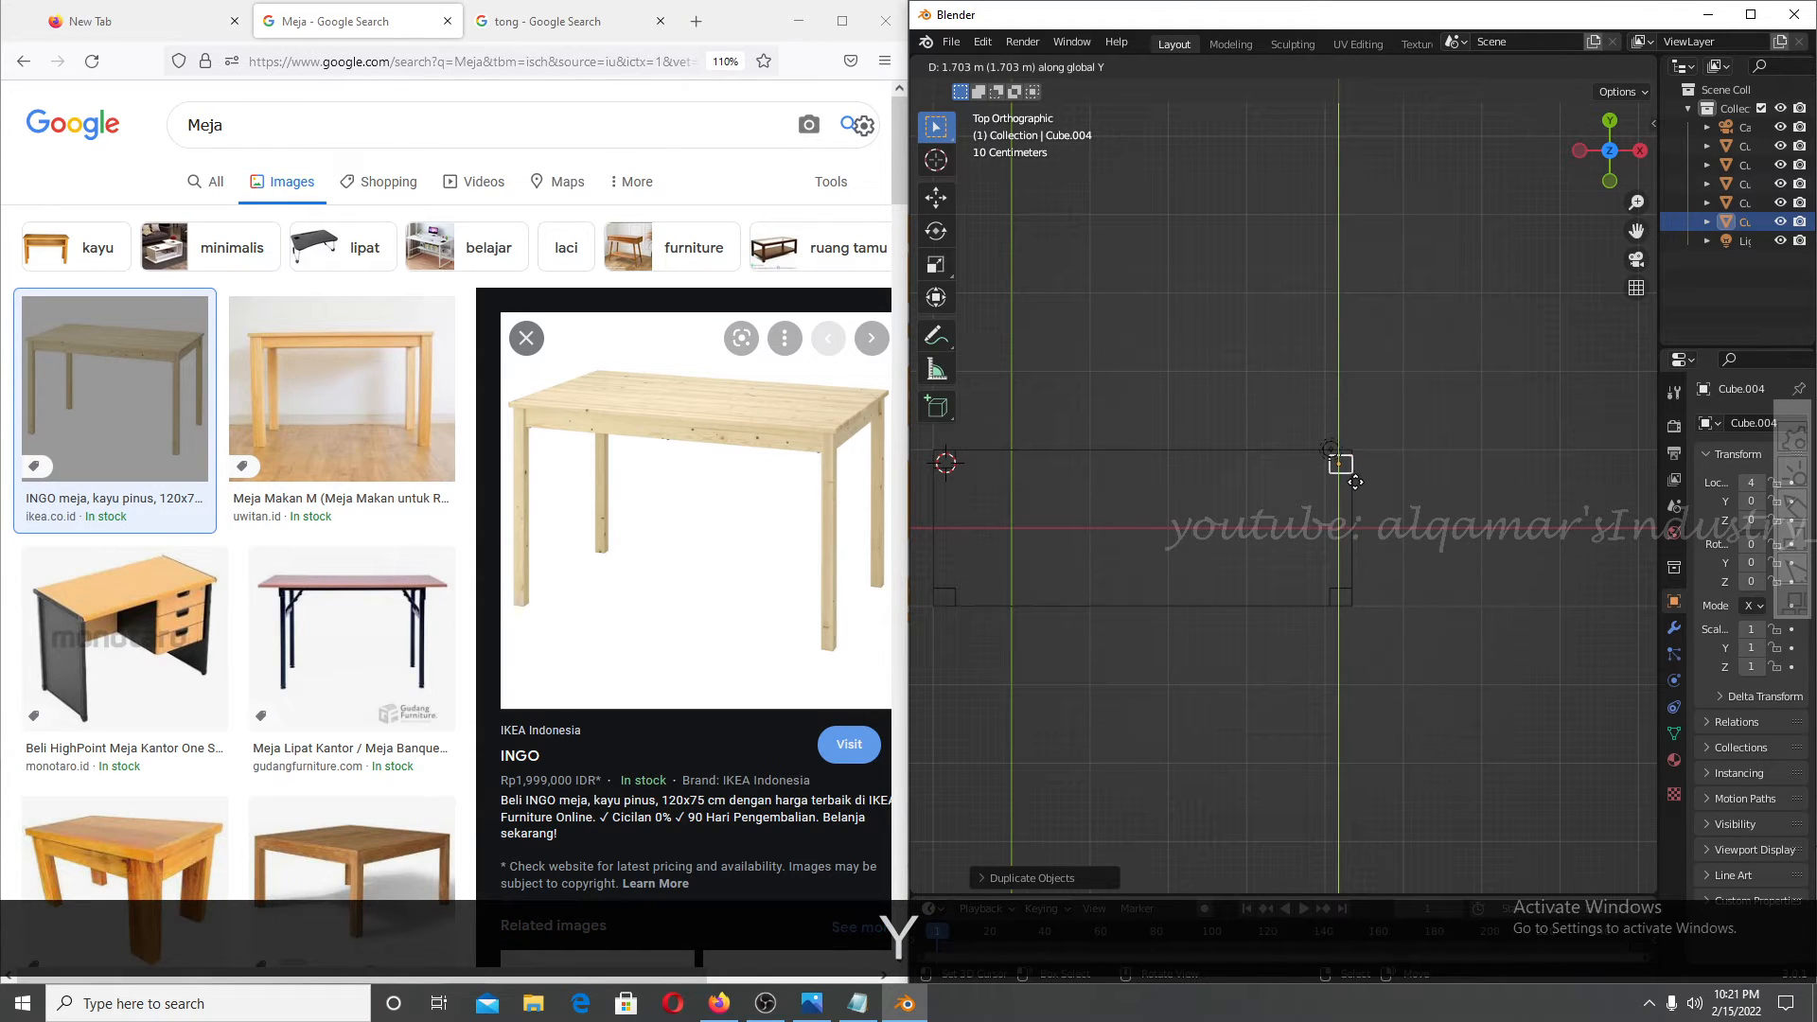
pyautogui.click(1336, 561)
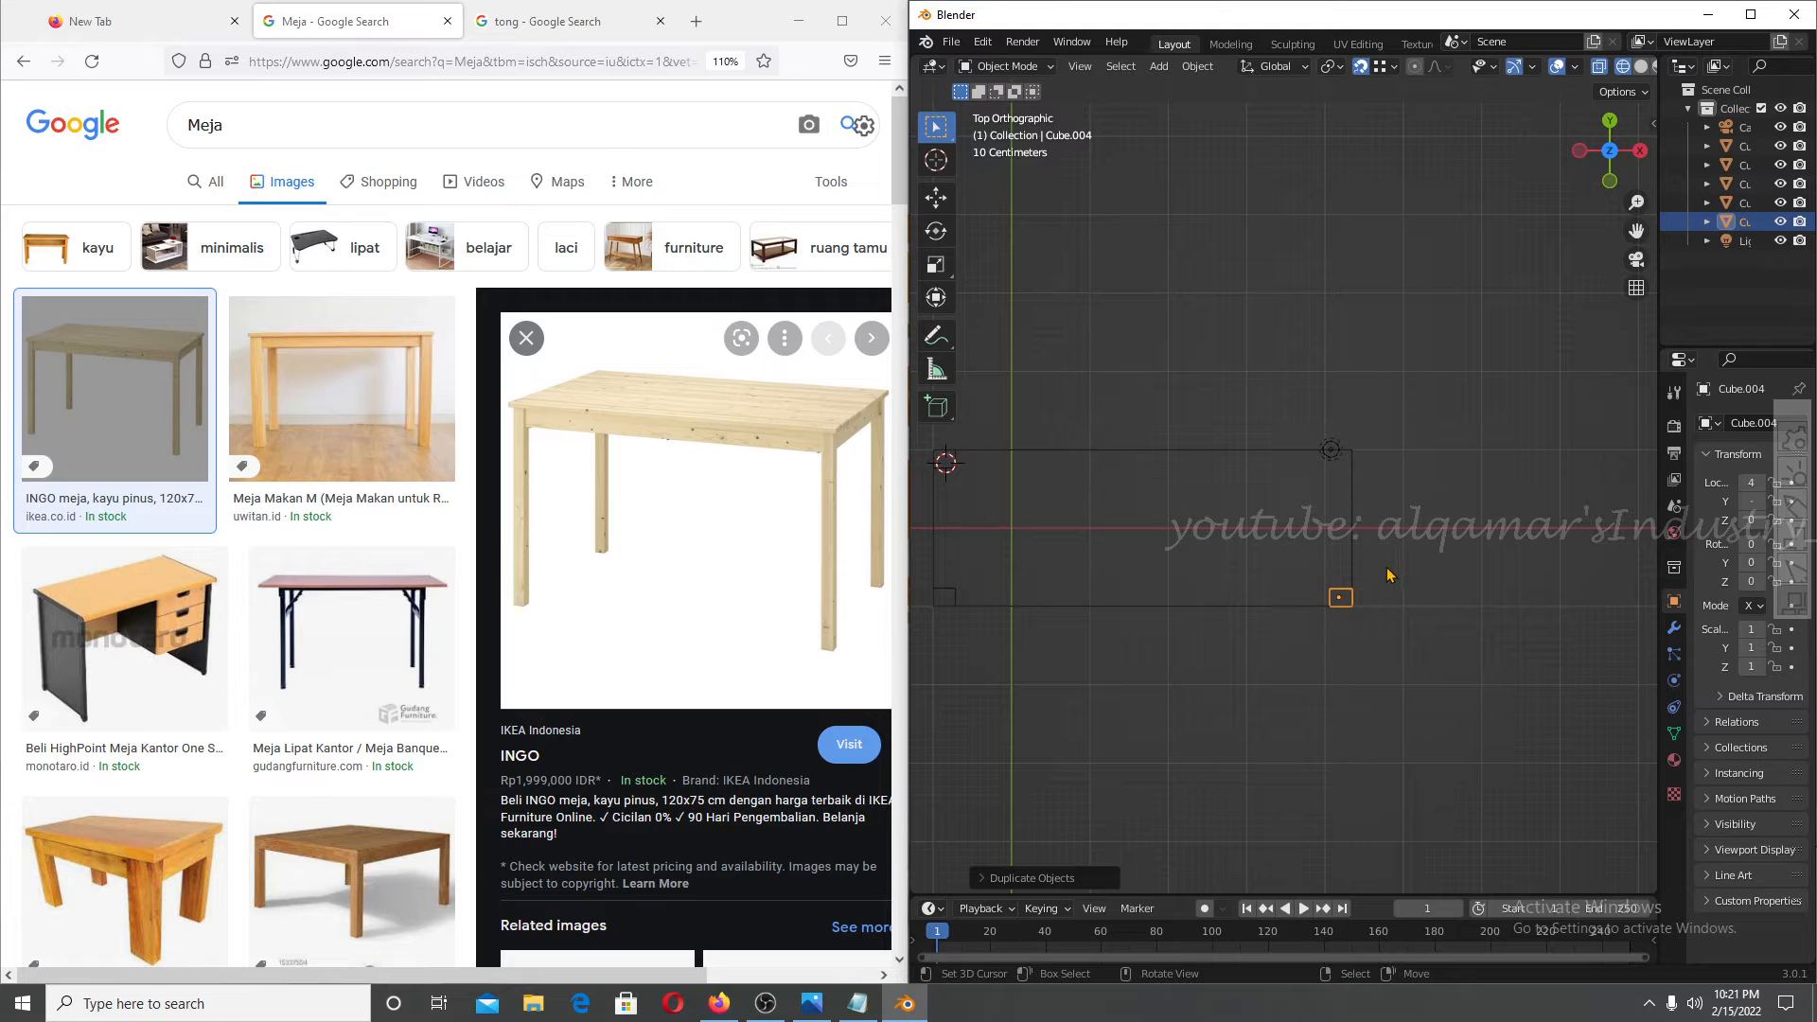
pyautogui.press('g')
pyautogui.click(1271, 534)
pyautogui.press('g')
pyautogui.press('x')
pyautogui.click(1354, 500)
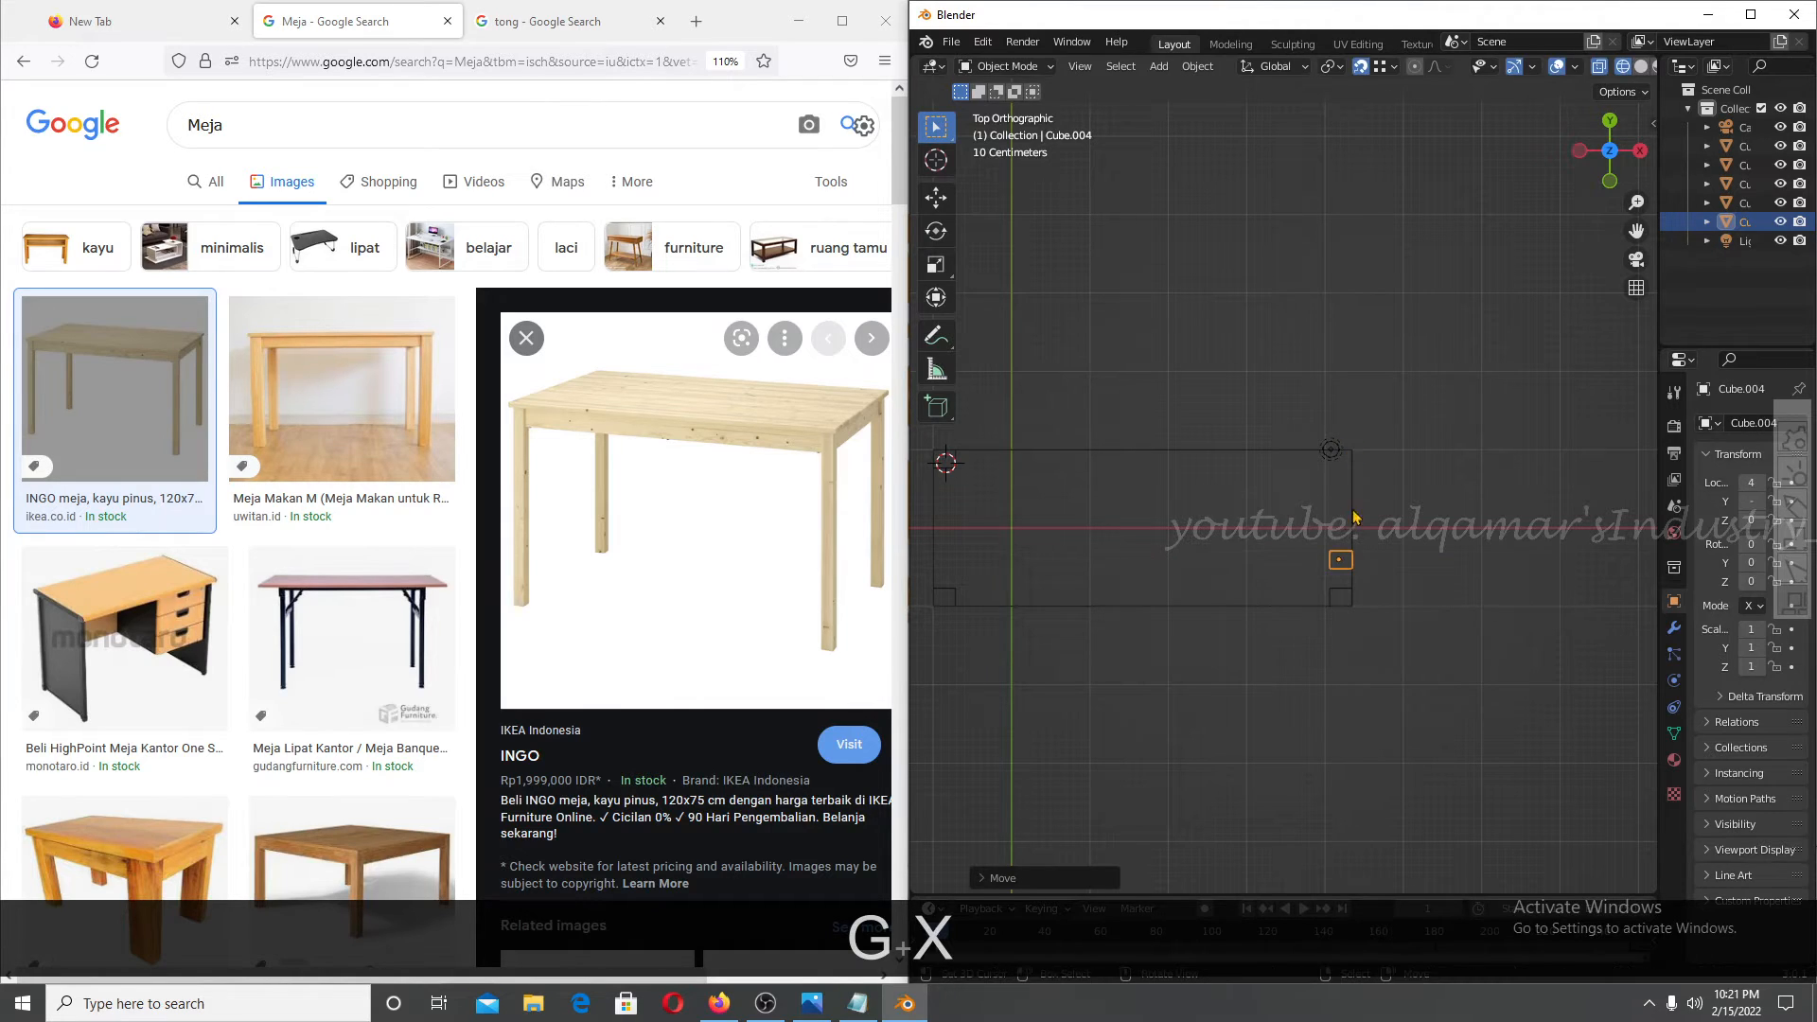
pyautogui.press('g')
pyautogui.press('y')
pyautogui.click(1354, 476)
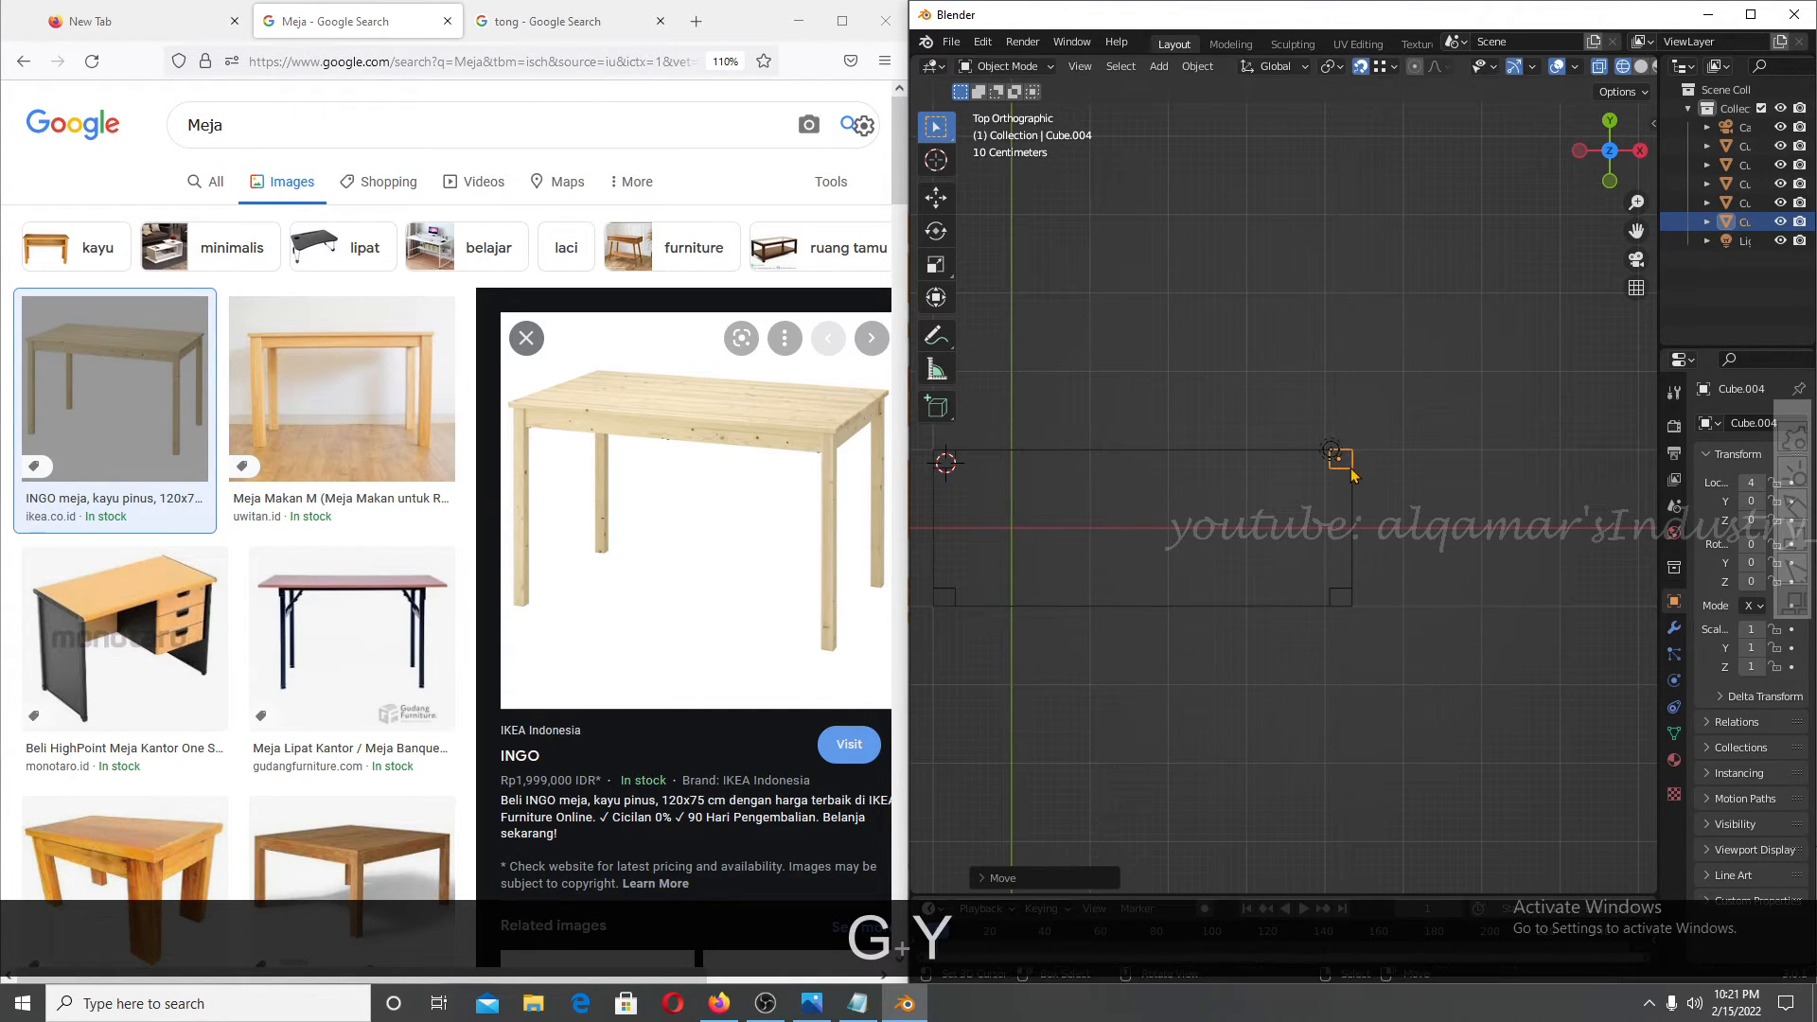
# Box-select all four legs from the front view, leaving the tabletop out of the selection.
pyautogui.scroll(-2, 1284, 606)
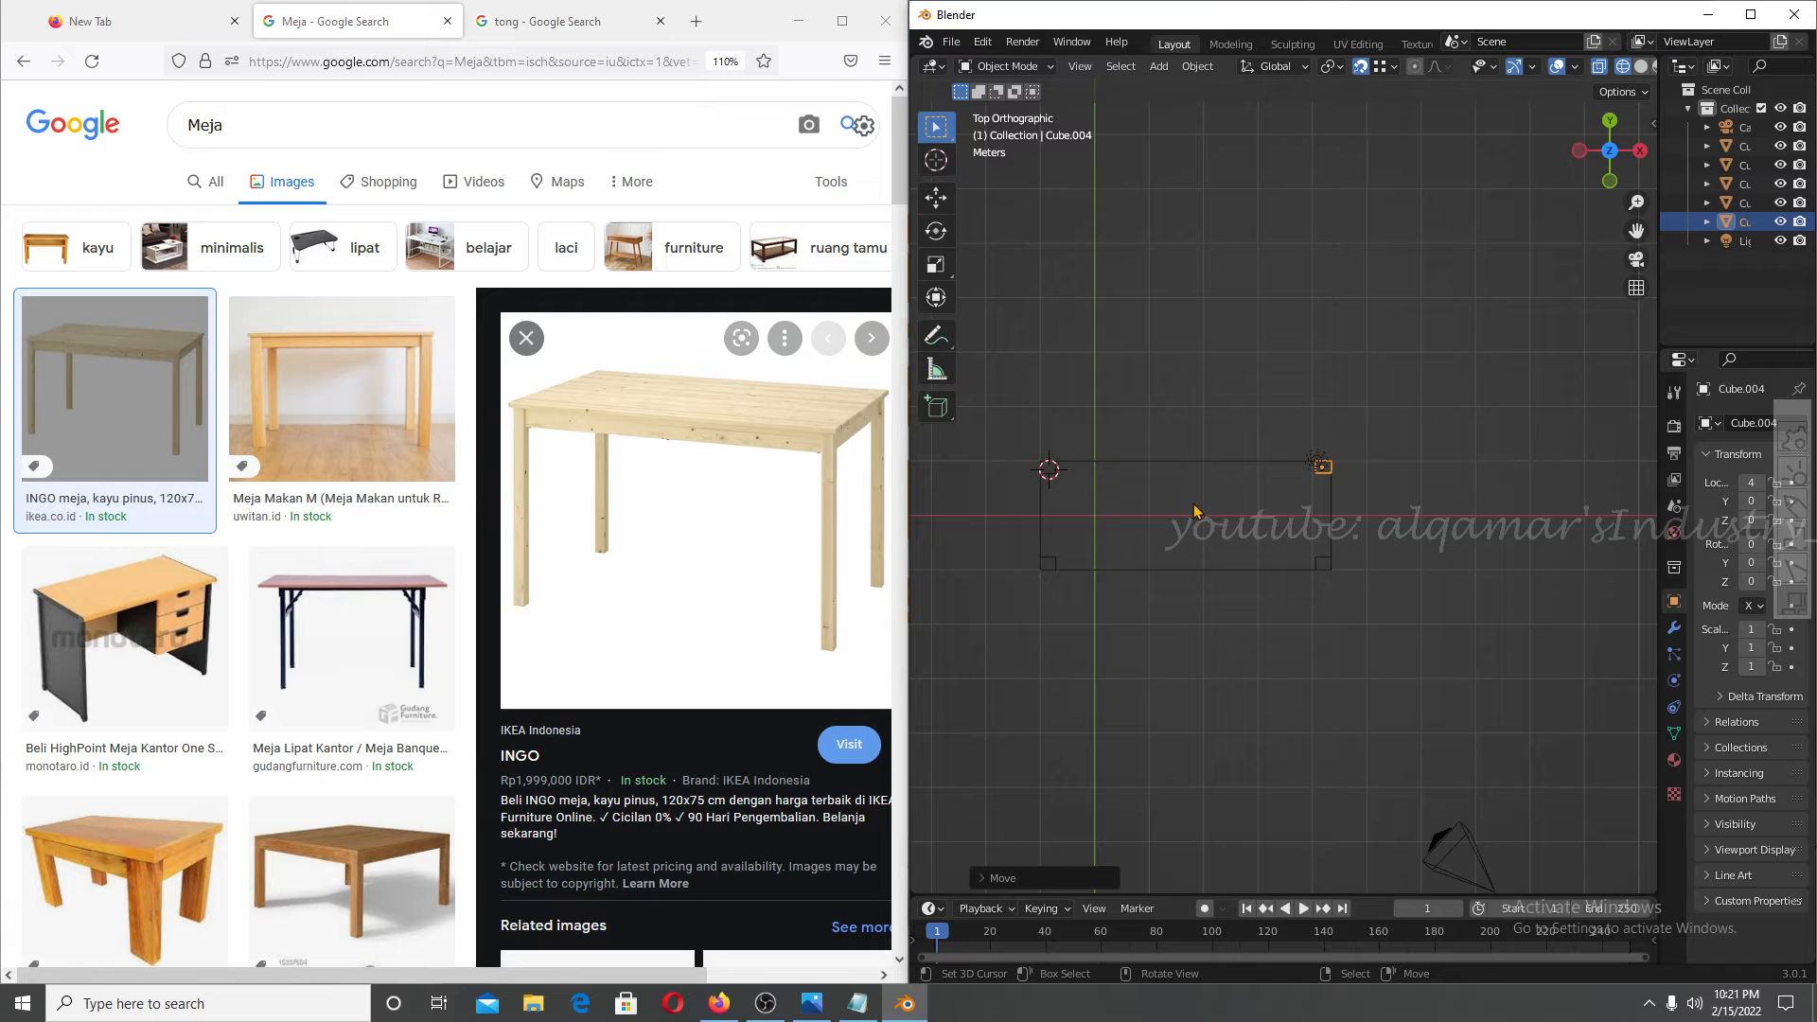
pyautogui.press('KP_1')
pyautogui.scroll(-2, 1155, 592)
pyautogui.keyDown('shift'); pyautogui.moveTo(1157, 586); pyautogui.dragTo(1283, 542, button='middle'); pyautogui.keyUp('shift')
pyautogui.scroll(4, 1065, 502)
pyautogui.scroll(-3, 1063, 509)
pyautogui.keyDown('shift'); pyautogui.moveTo(1063, 510); pyautogui.dragTo(1235, 553, button='middle'); pyautogui.keyUp('shift')
pyautogui.press('a')
pyautogui.press('a')
pyautogui.press('b')
pyautogui.moveTo(1062, 388); pyautogui.dragTo(1621, 478)
pyautogui.moveTo(1136, 478)
pyautogui.mouseDown(button='middle')
pyautogui.moveTo(1117, 482)
pyautogui.moveTo(1148, 473)
pyautogui.mouseUp(button='middle')
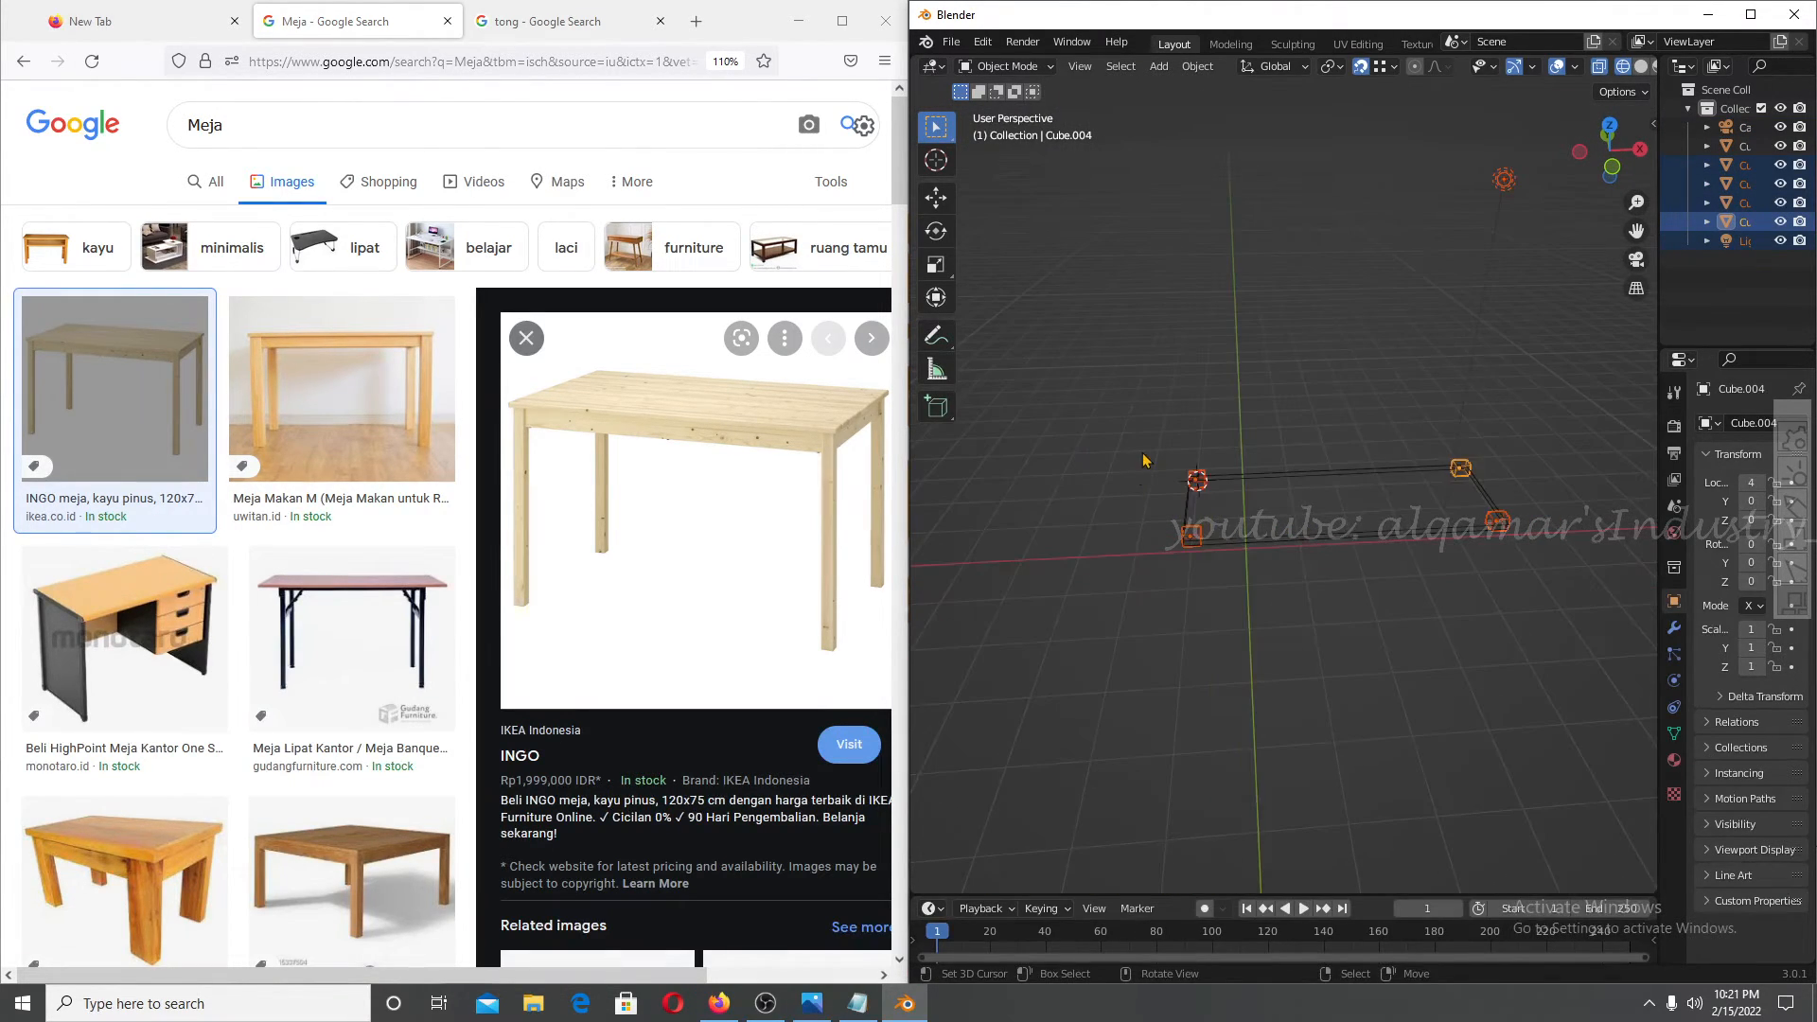
# Lower the selected legs along Z in the front view until they sit just below the tabletop.
pyautogui.press('KP_1')
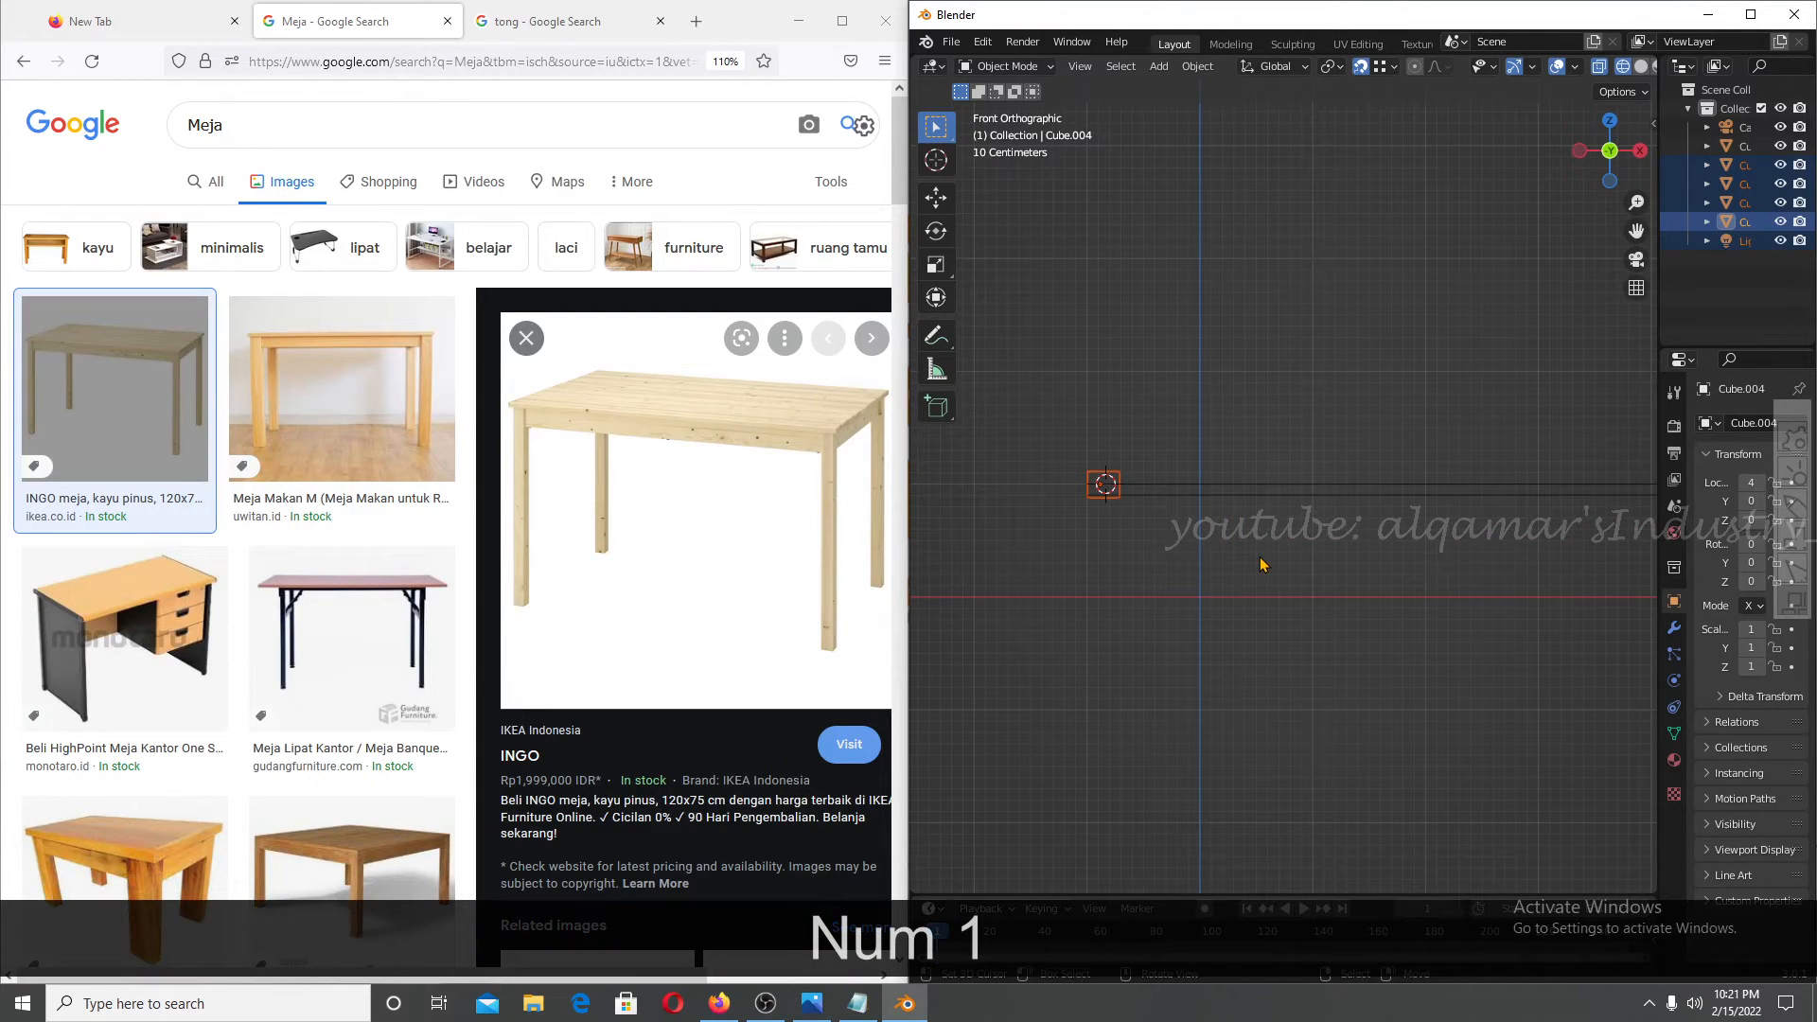
pyautogui.press('g')
pyautogui.press('z')
pyautogui.click(1261, 567)
pyautogui.keyDown('shift'); pyautogui.moveTo(1262, 568); pyautogui.dragTo(1264, 511, button='middle'); pyautogui.keyUp('shift')
pyautogui.scroll(4, 1264, 511)
pyautogui.keyDown('shift'); pyautogui.moveTo(1093, 421); pyautogui.dragTo(1226, 511, button='middle'); pyautogui.keyUp('shift')
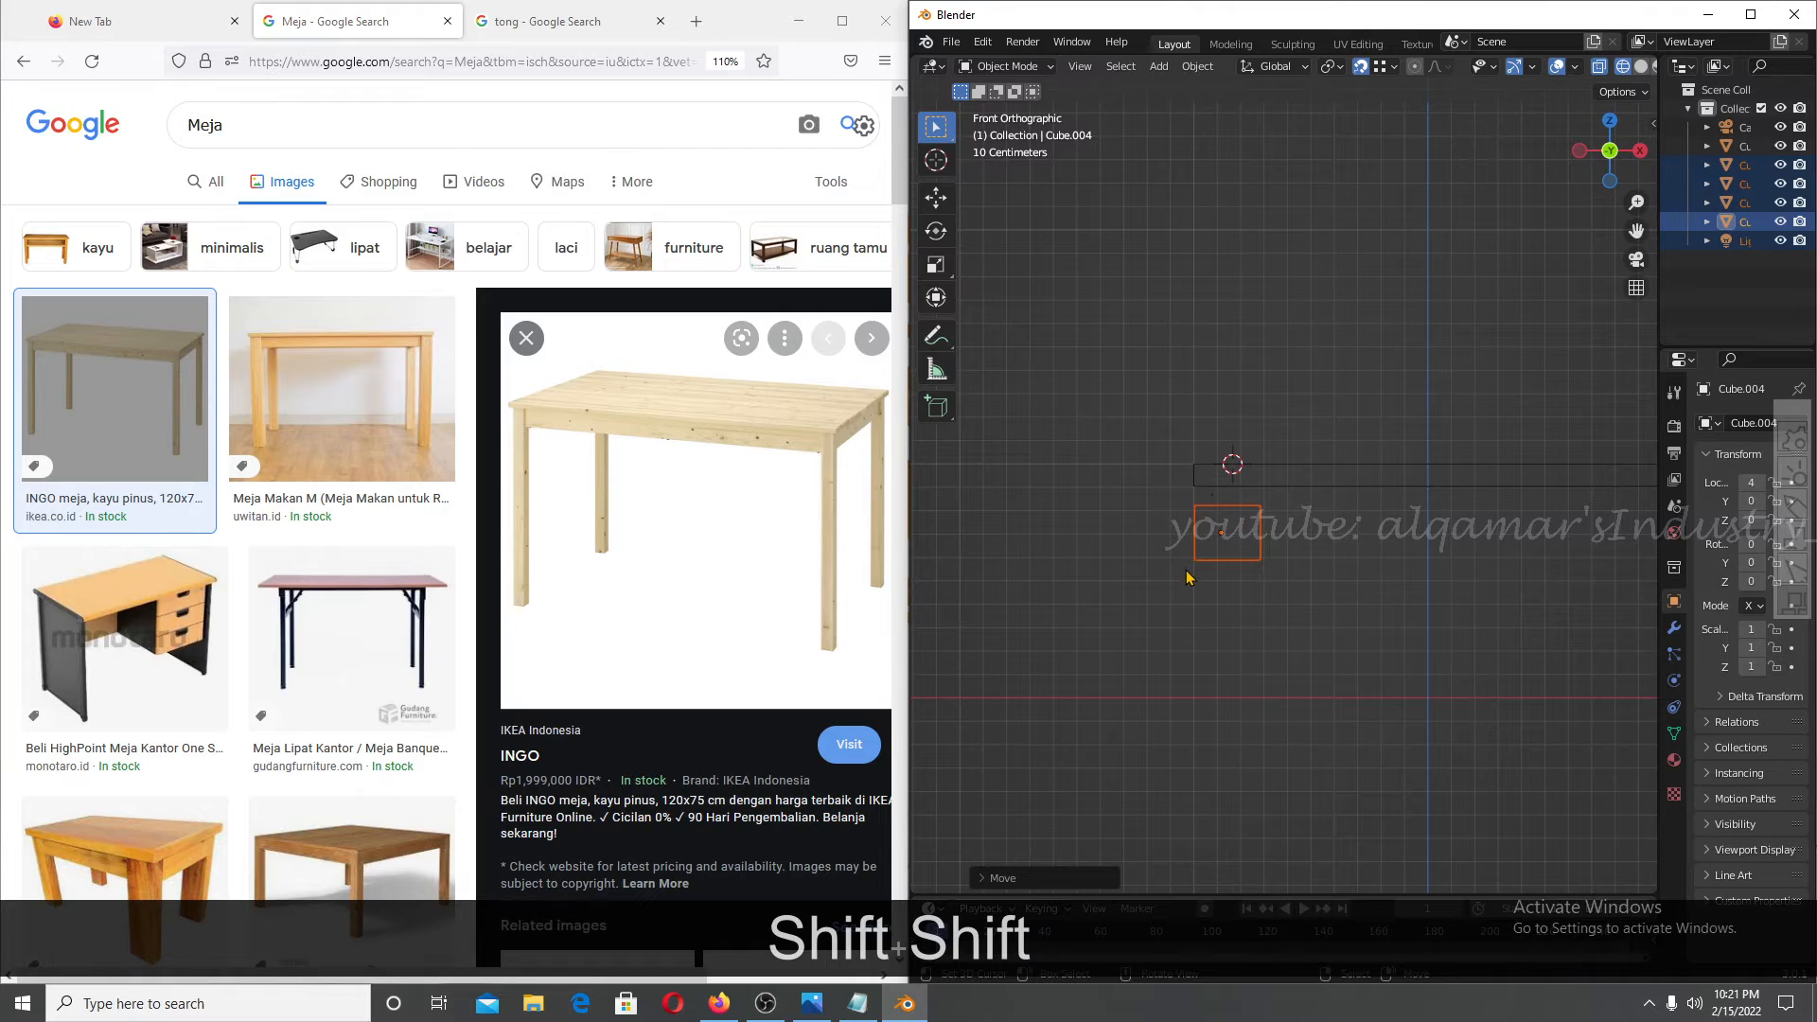
pyautogui.click(1363, 68)
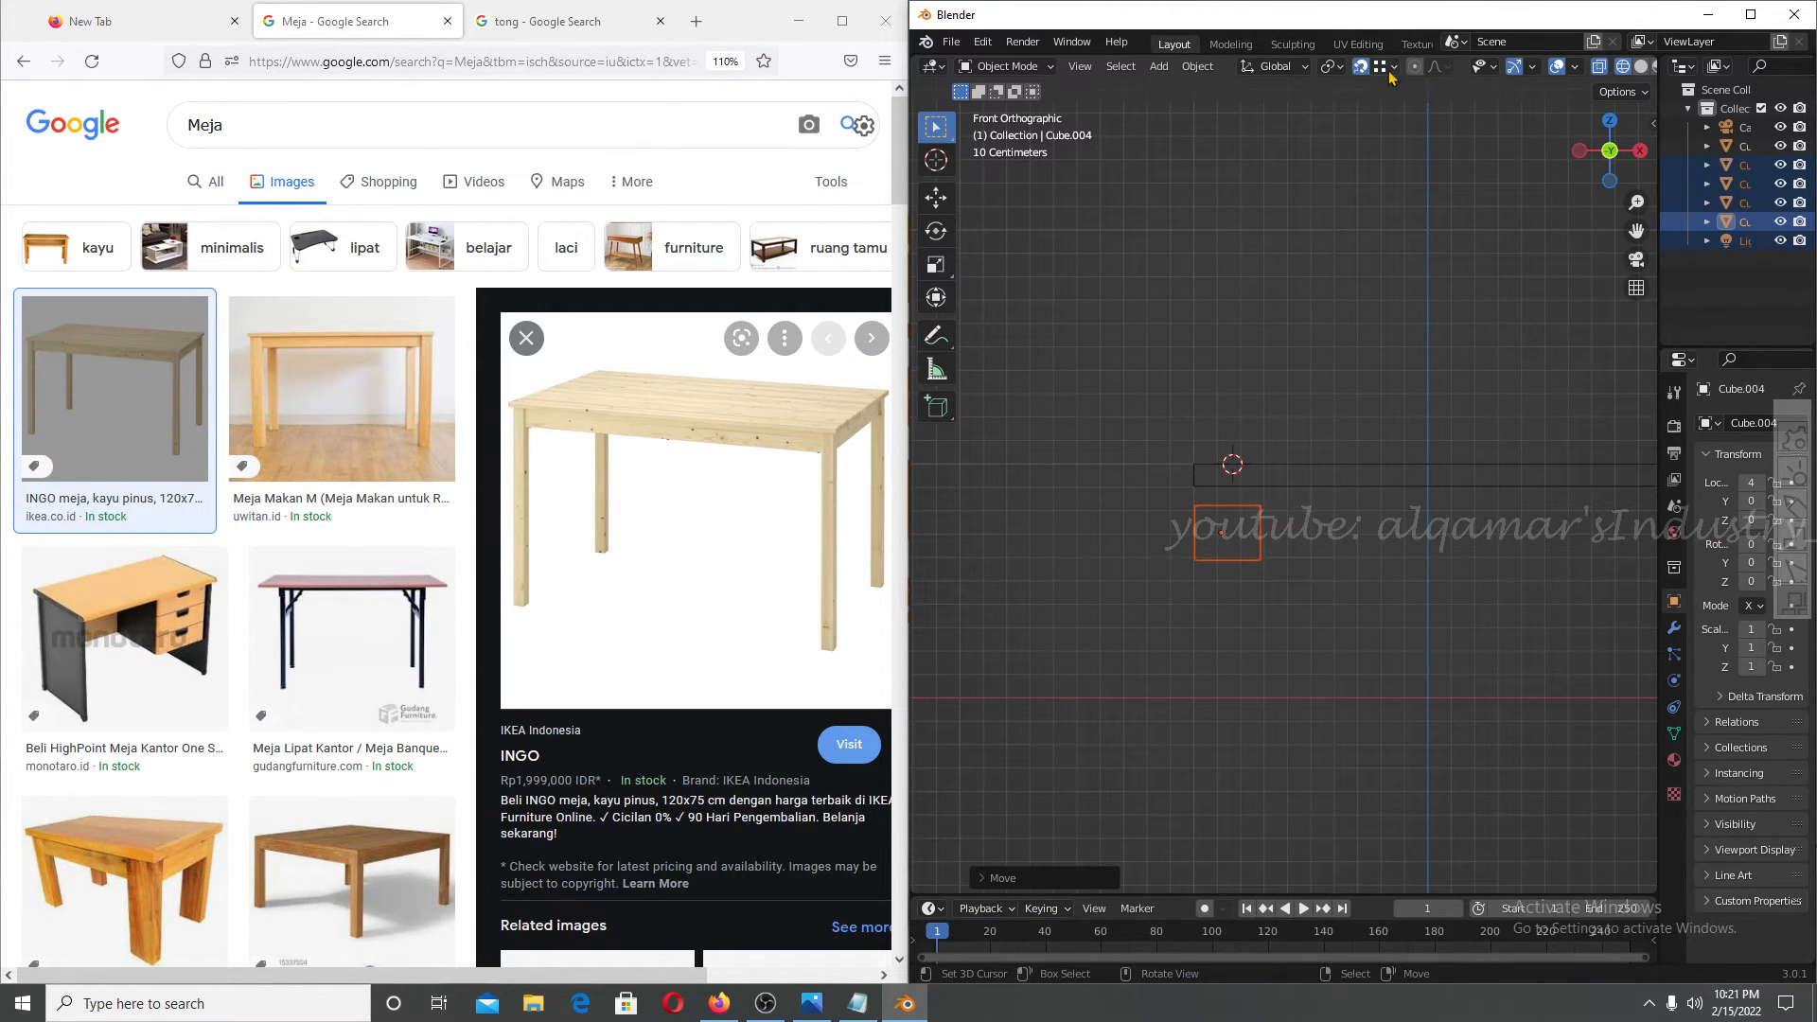
pyautogui.click(1388, 68)
pyautogui.press('g')
pyautogui.press('z')
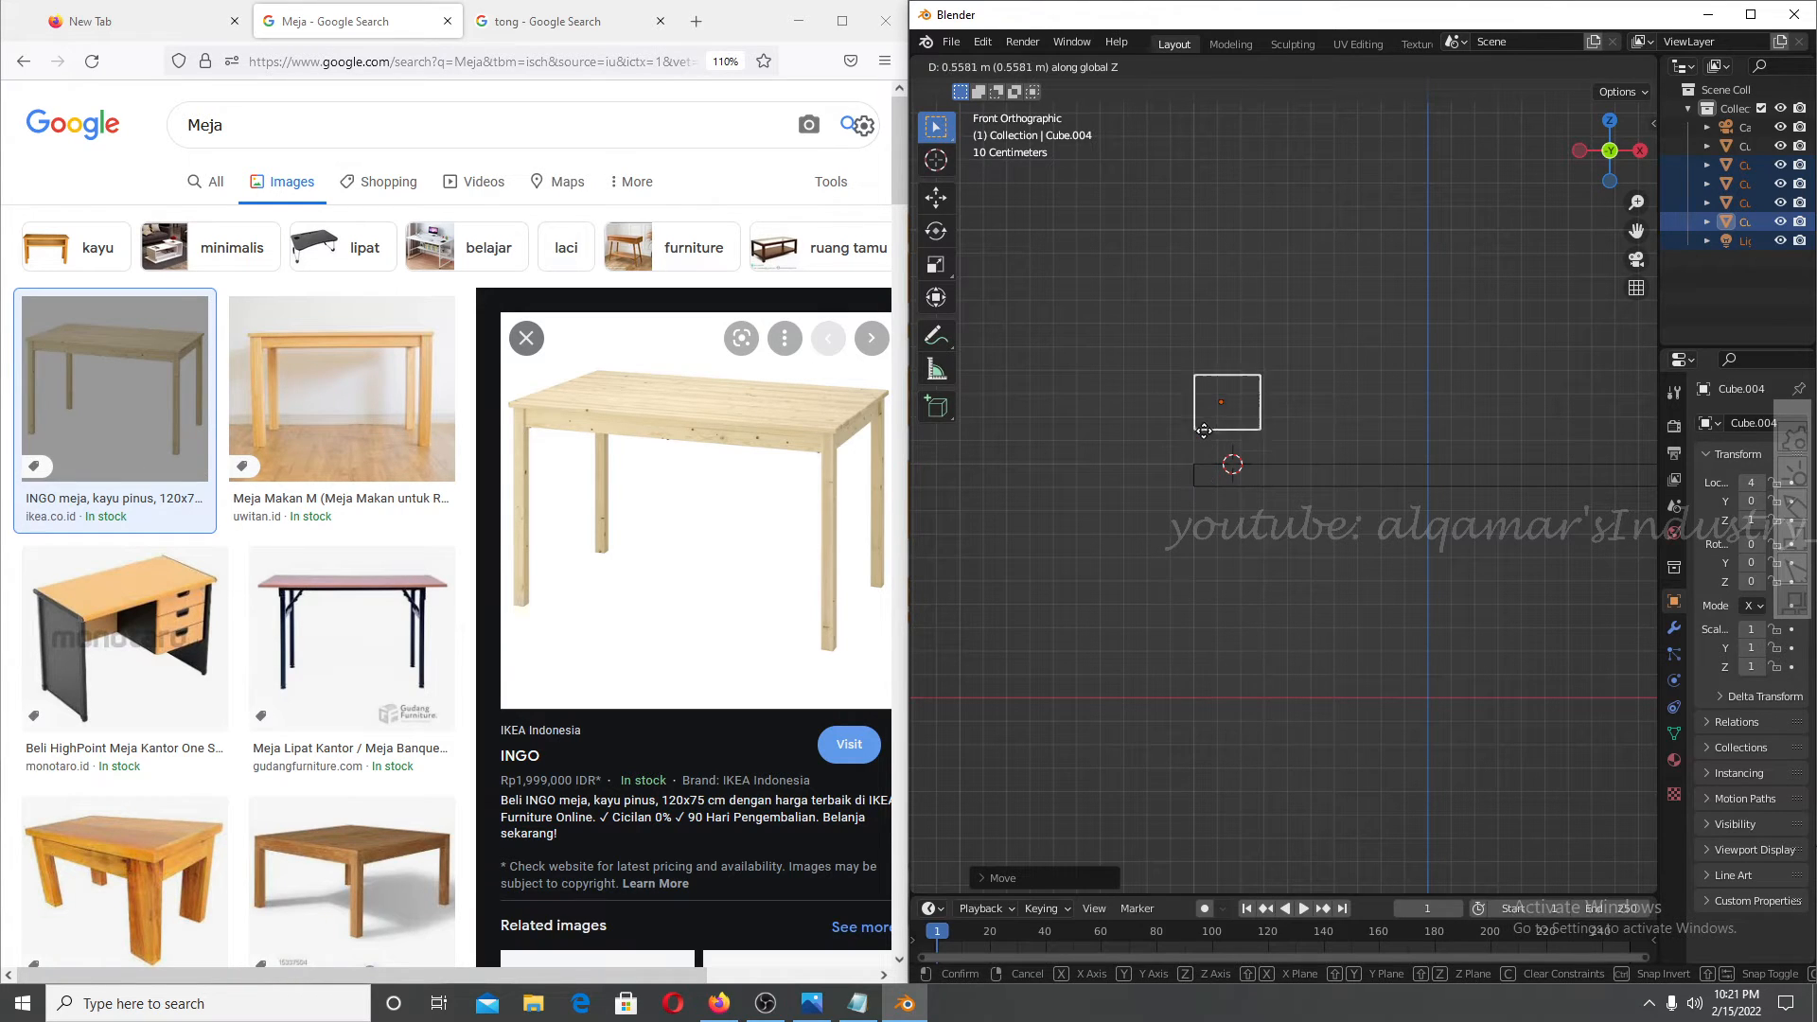
pyautogui.rightClick(1221, 389)
pyautogui.scroll(-3, 1297, 450)
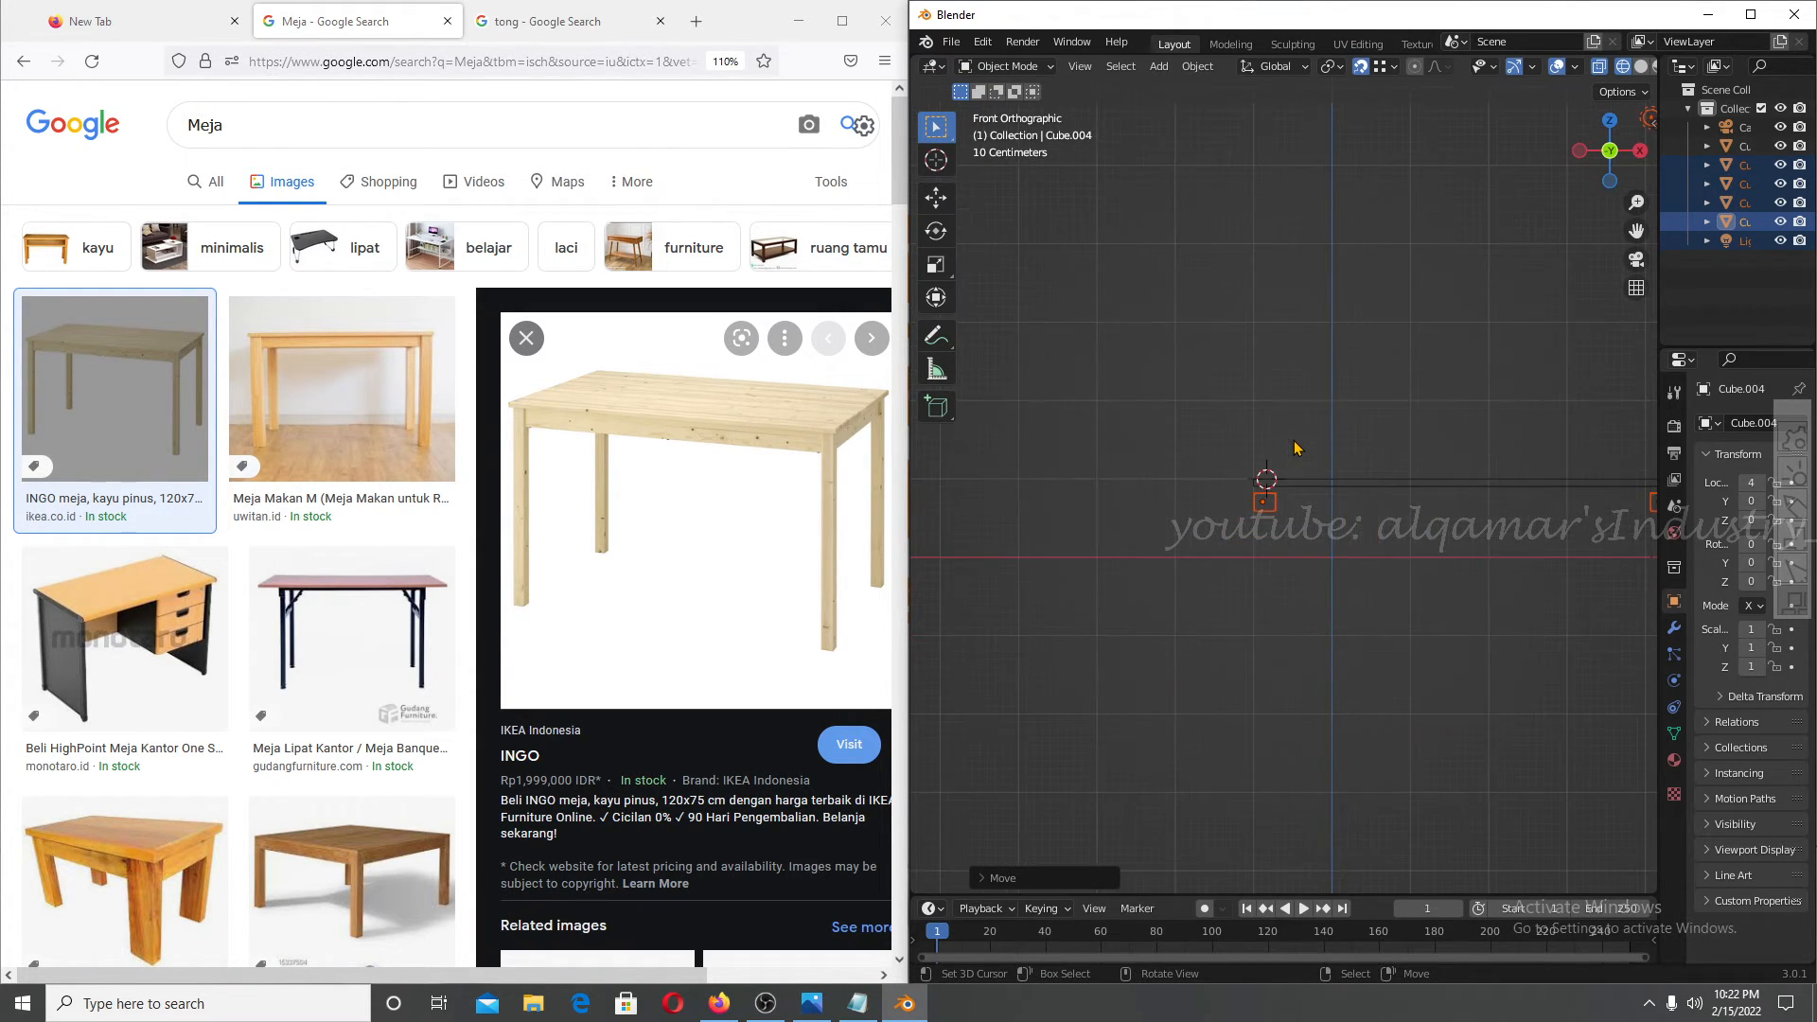
pyautogui.click(1377, 68)
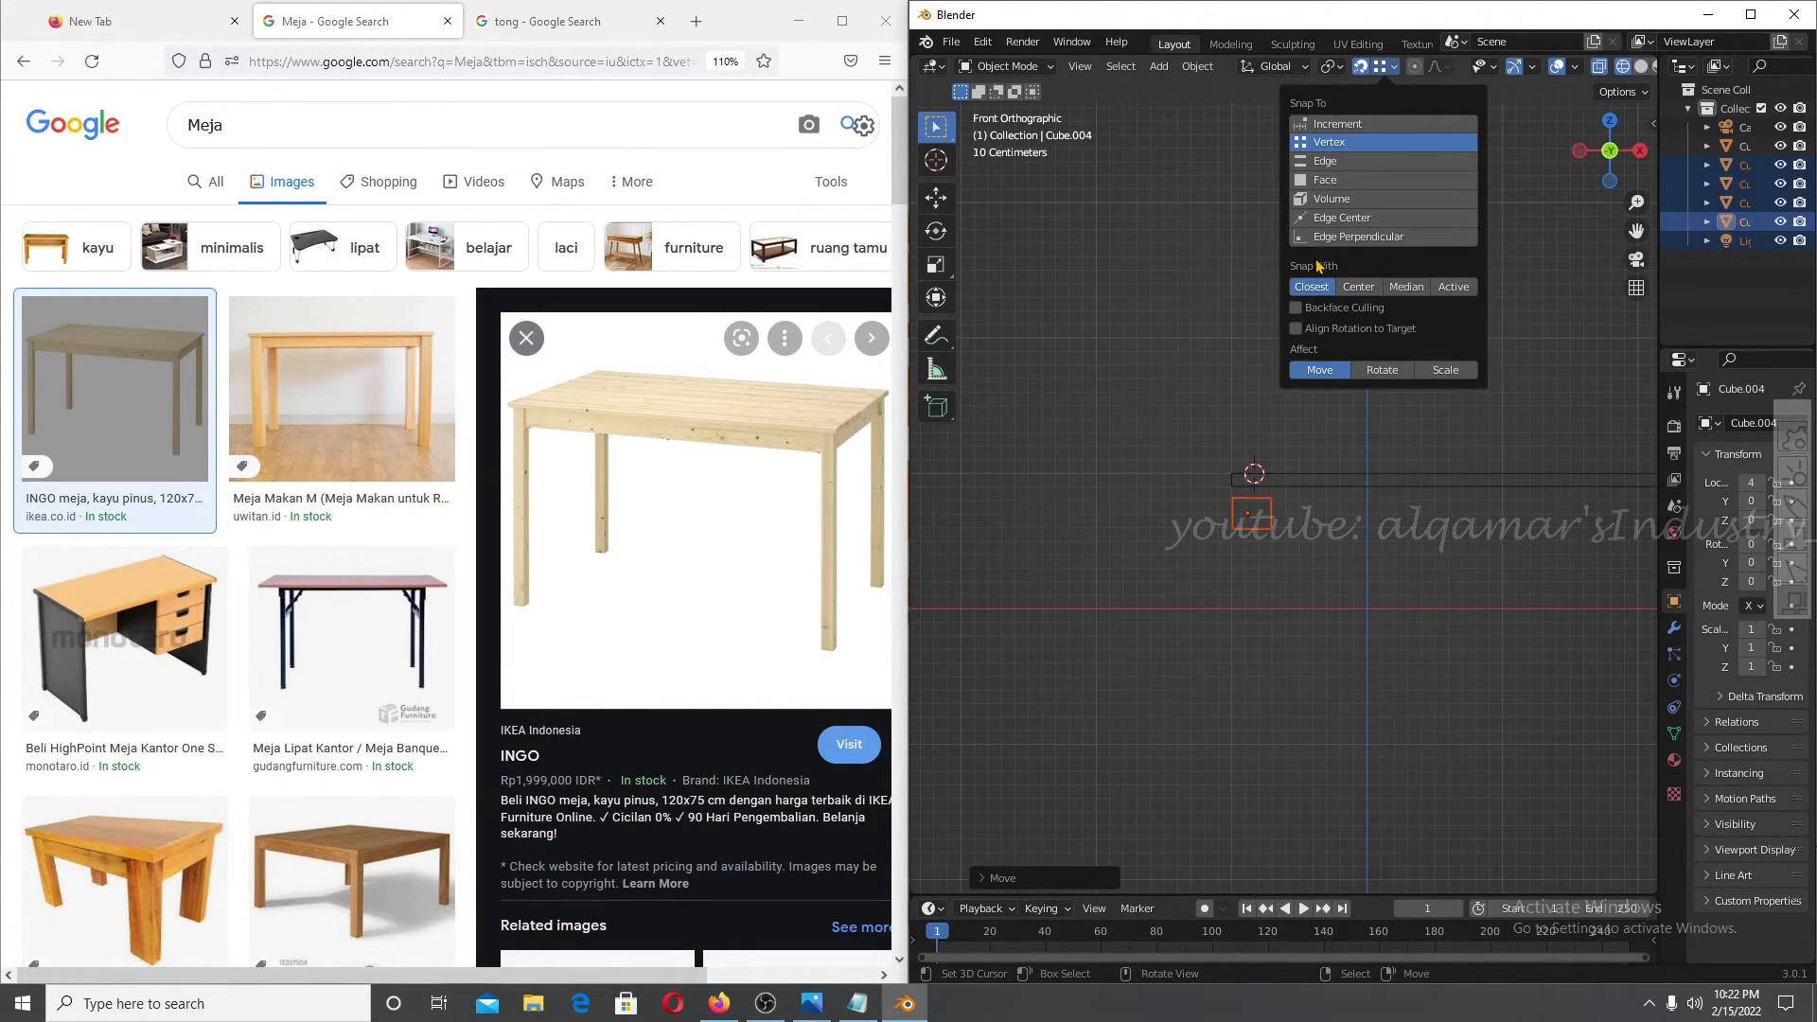
pyautogui.scroll(4, 1257, 522)
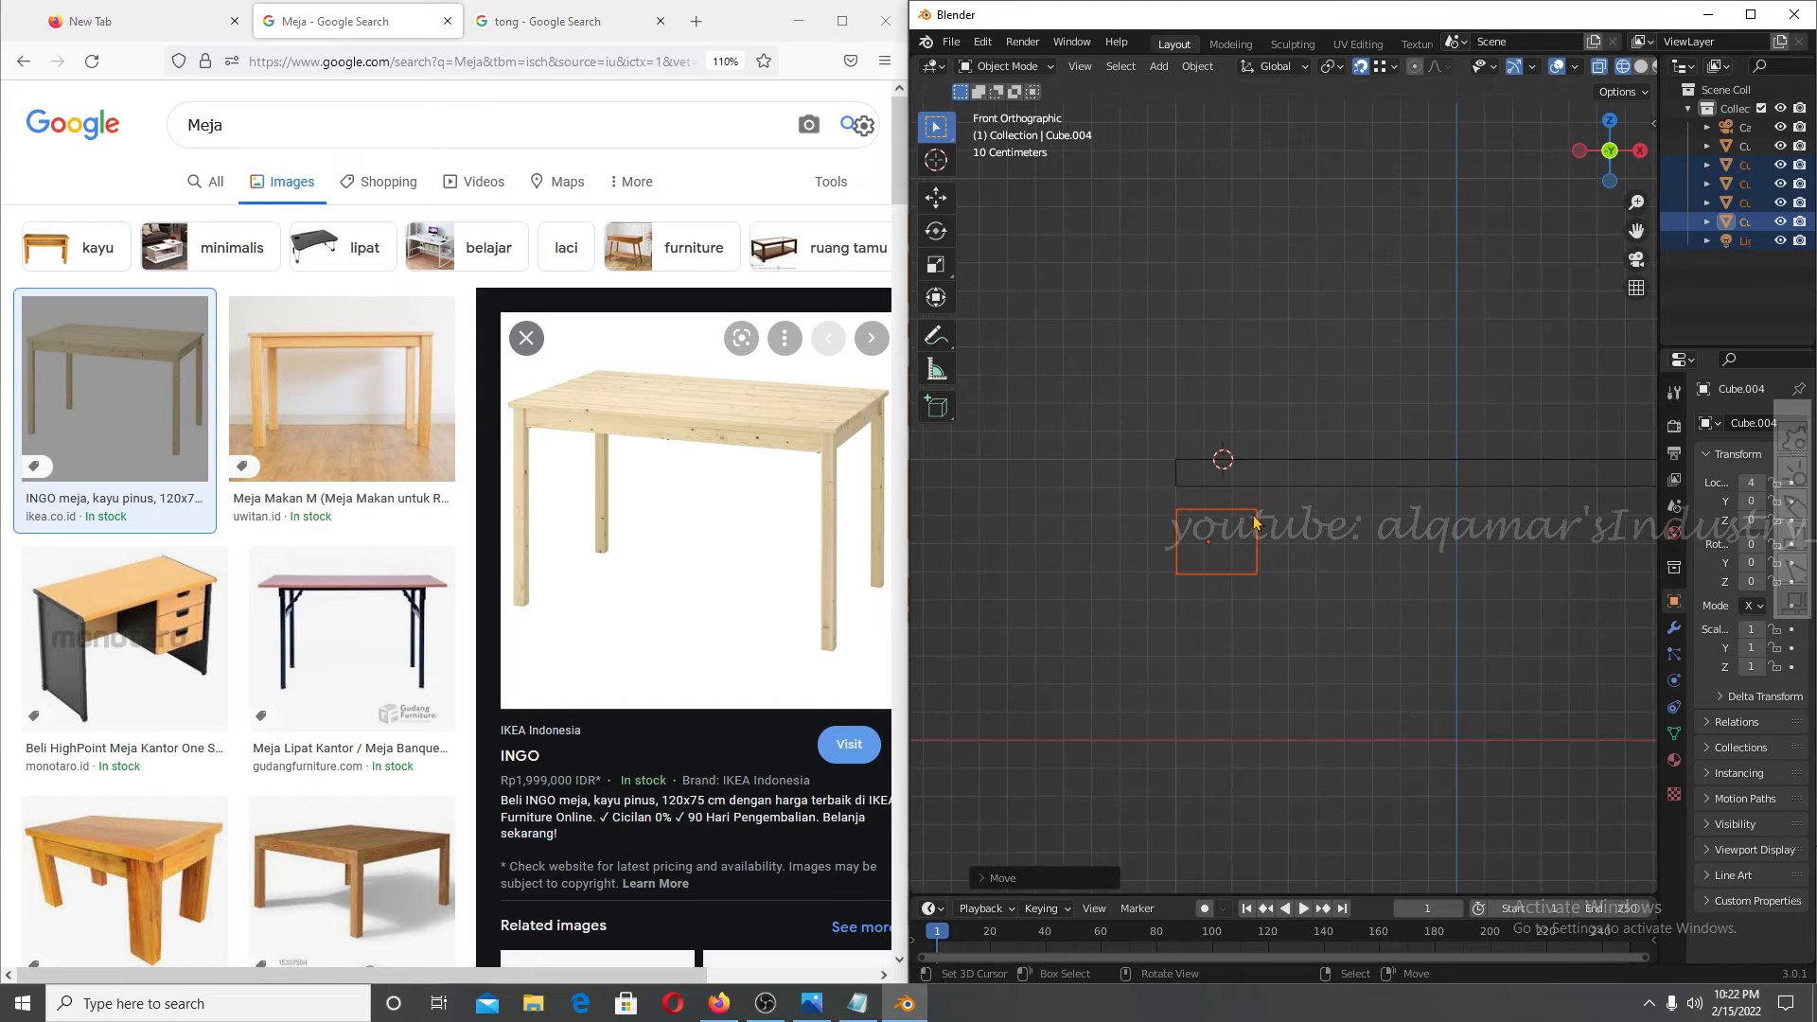
pyautogui.press('g')
pyautogui.press('z')
pyautogui.rightClick(1180, 516)
# Remove the light from the selection with a box selection, keeping only the four legs selected.
pyautogui.scroll(-9, 1194, 518)
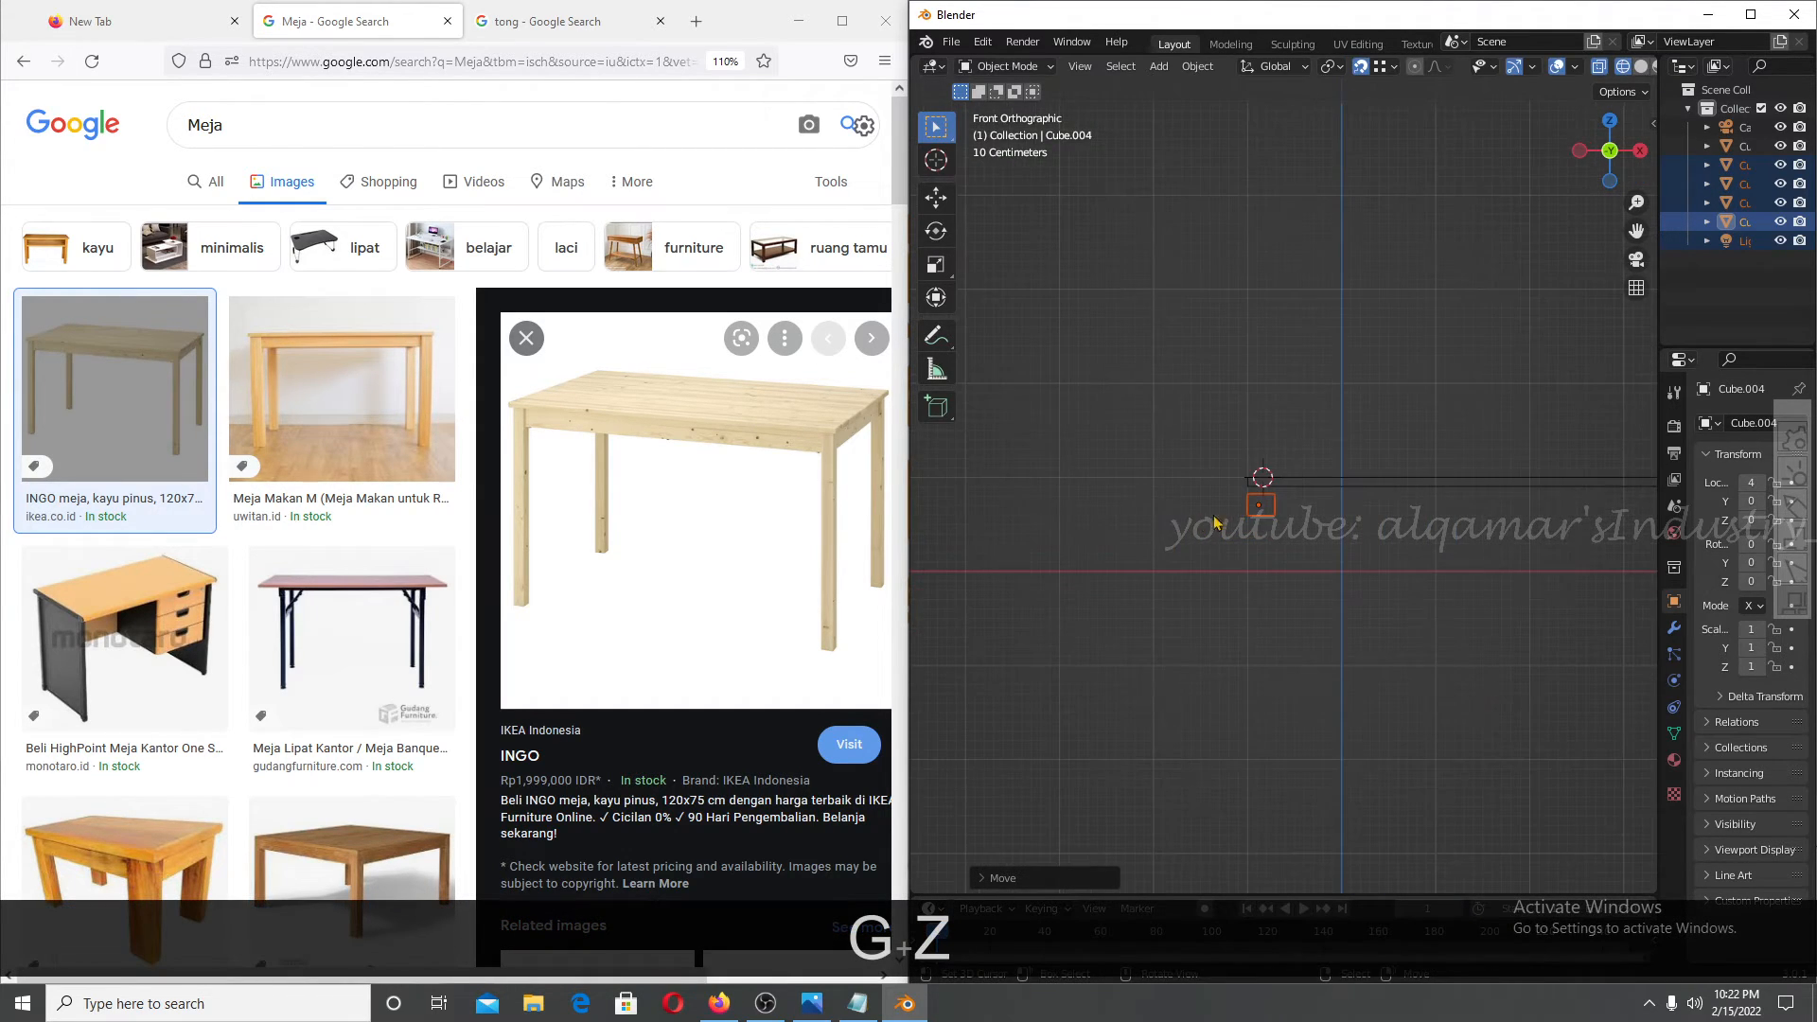
pyautogui.keyDown('shift'); pyautogui.moveTo(1282, 520); pyautogui.dragTo(1200, 489, button='middle'); pyautogui.keyUp('shift')
pyautogui.scroll(-2, 1369, 369)
pyautogui.keyDown('shift'); pyautogui.moveTo(1360, 366); pyautogui.dragTo(1247, 463, button='middle'); pyautogui.keyUp('shift')
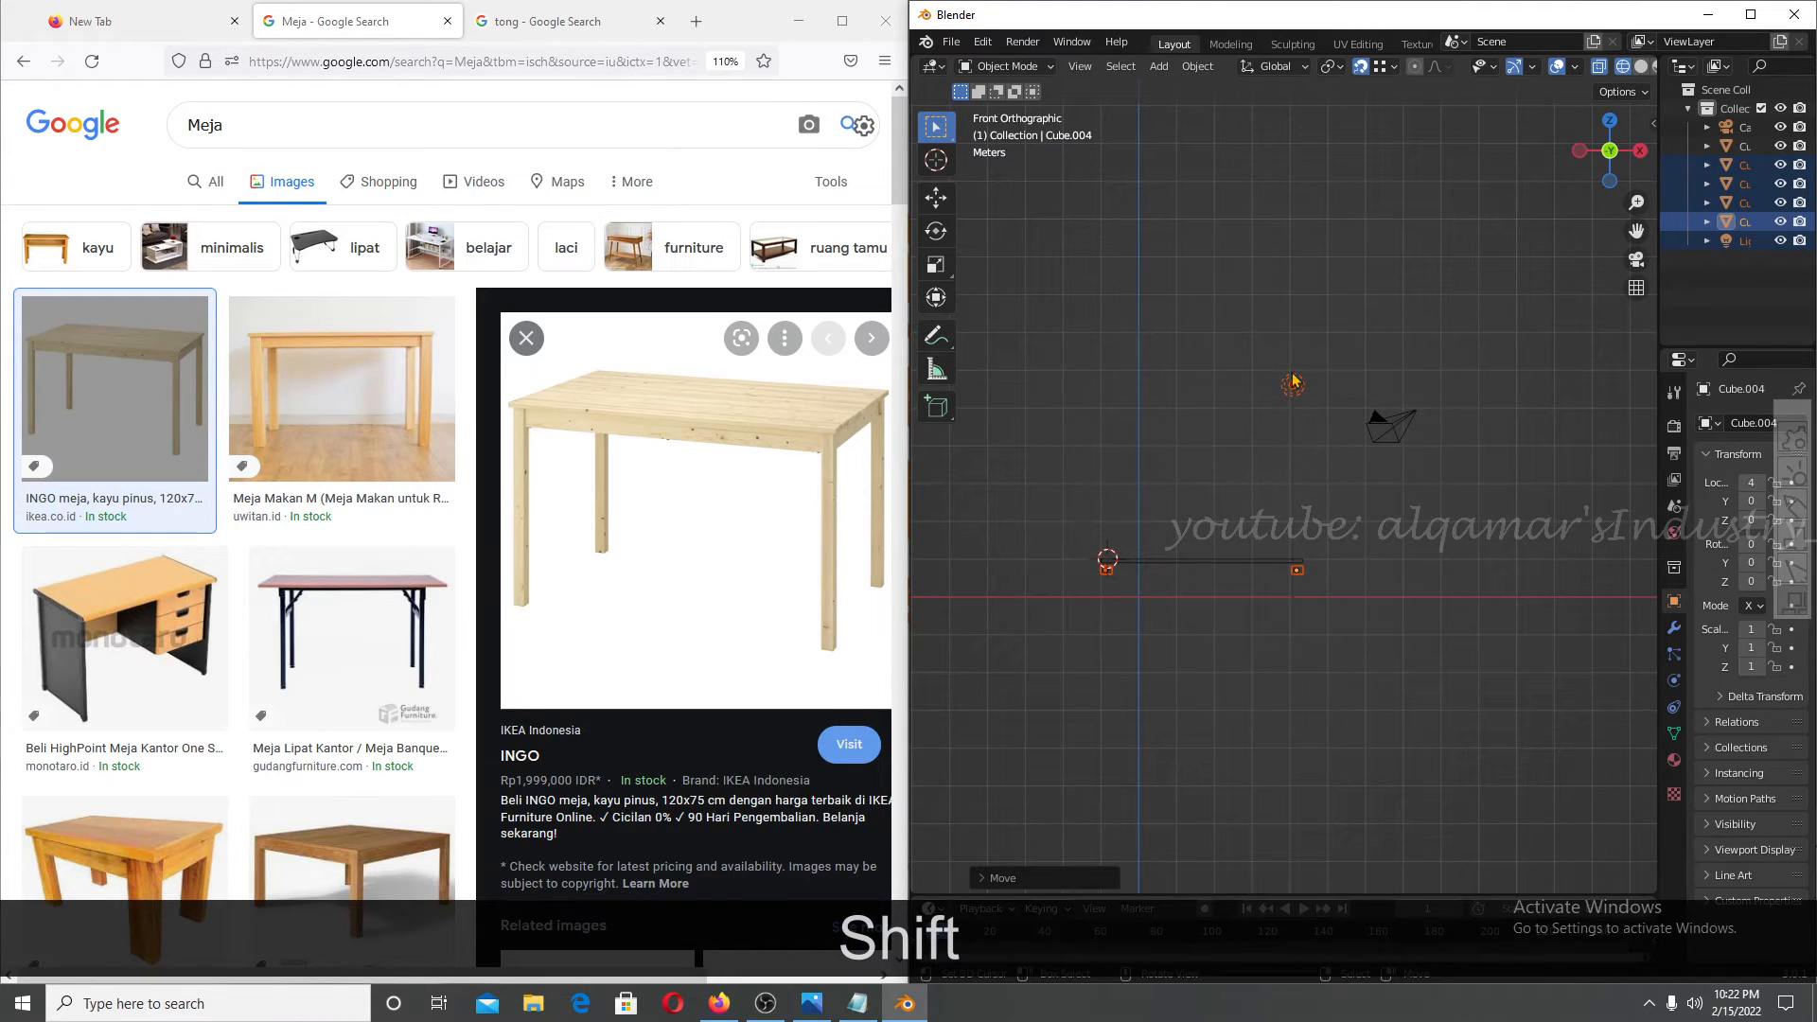
pyautogui.press('b')
pyautogui.moveTo(1258, 335); pyautogui.dragTo(1314, 419)
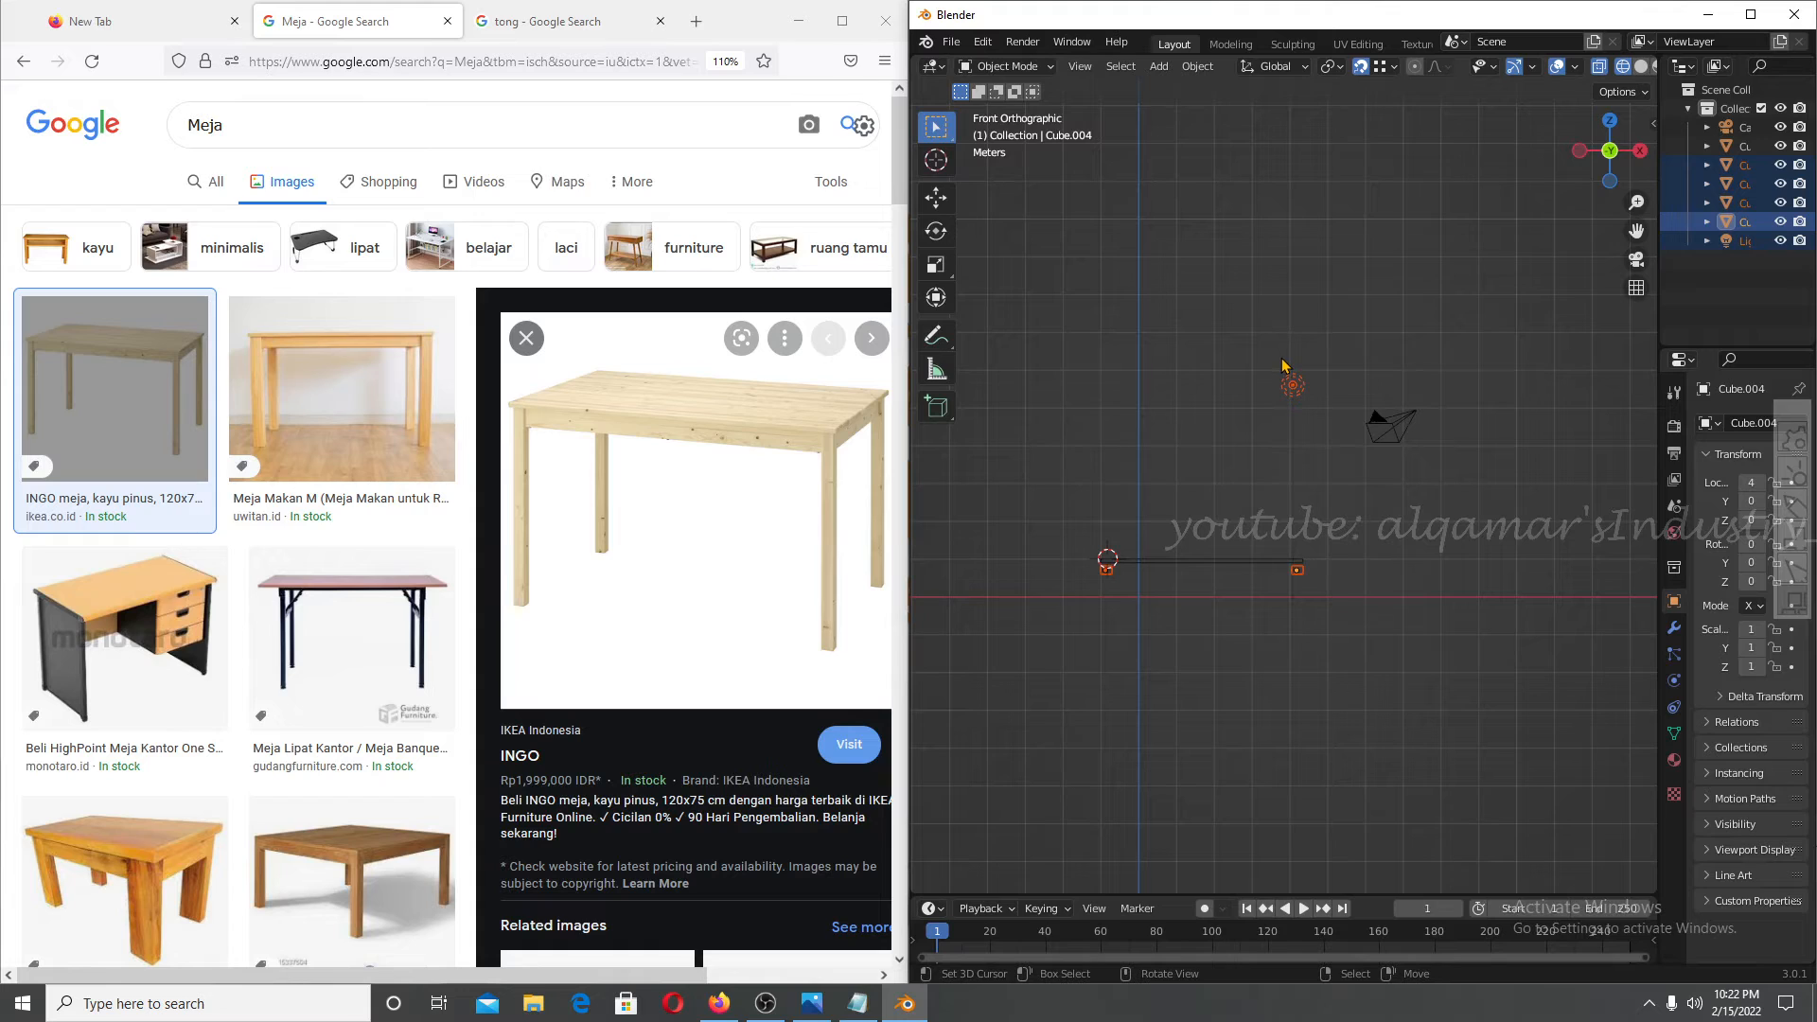
pyautogui.press('b')
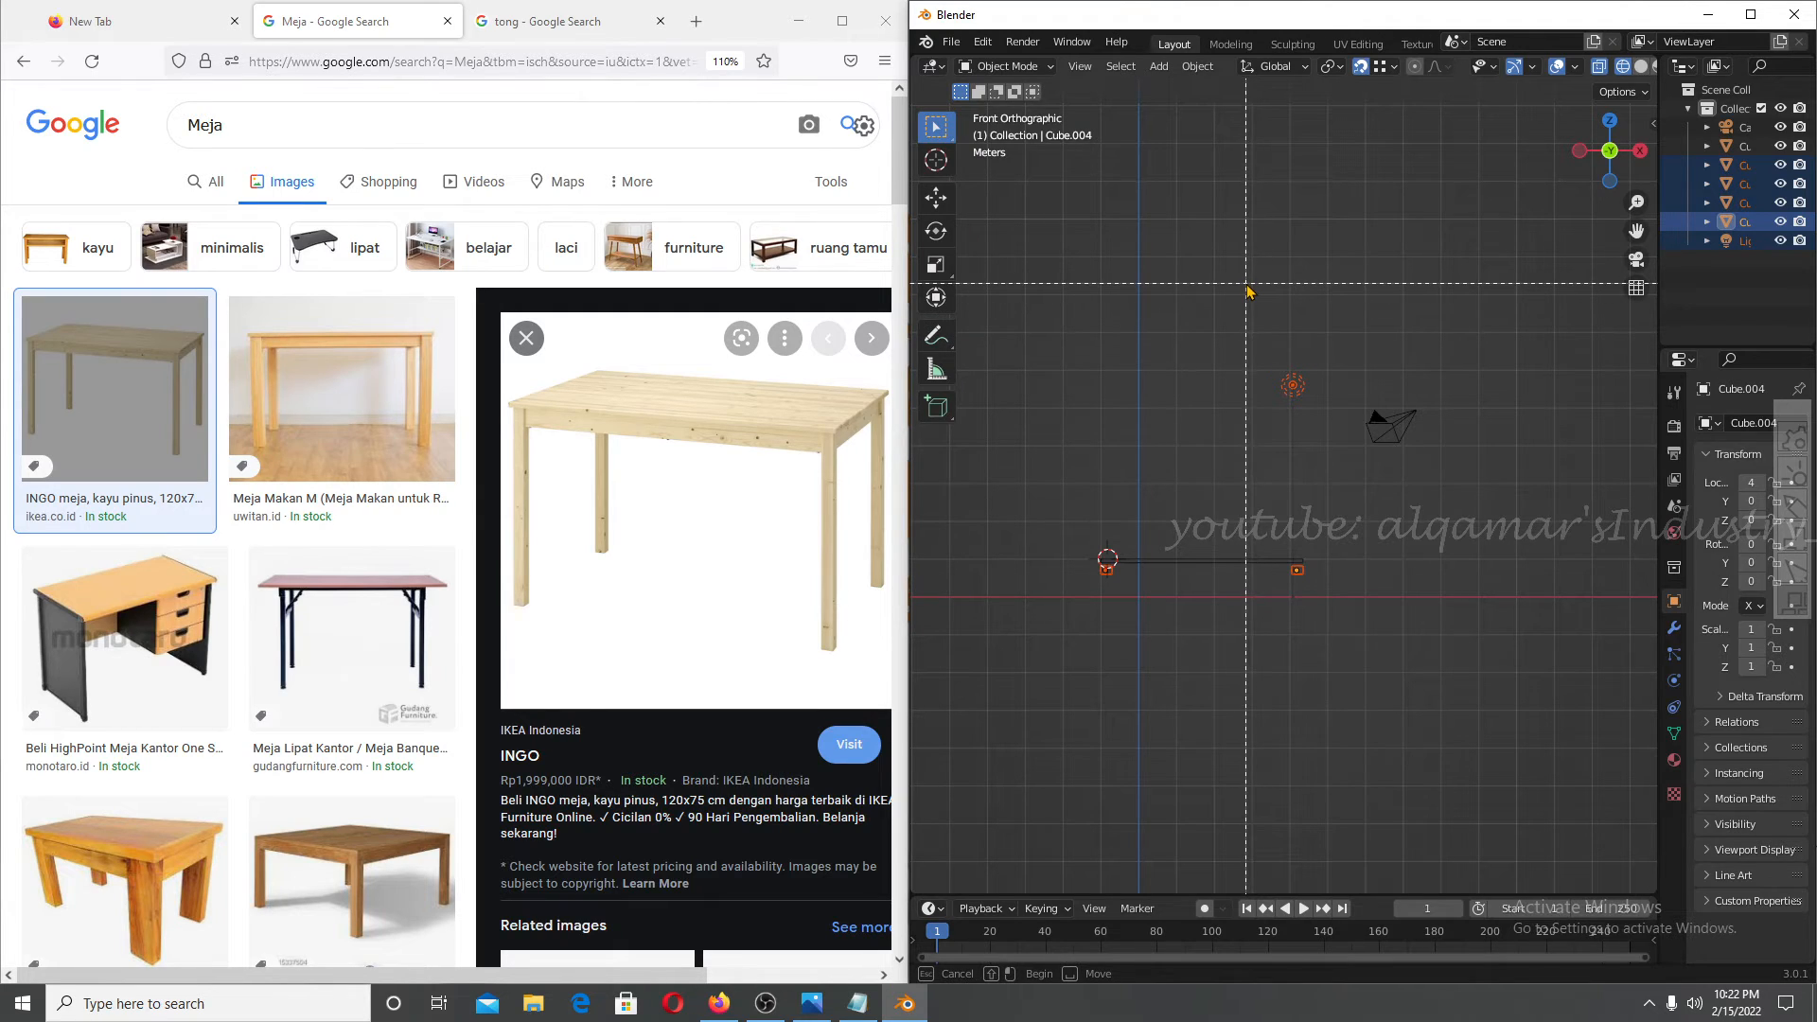
pyautogui.moveTo(1247, 282); pyautogui.dragTo(1328, 436)
# Check the Vertex snap settings and raise the four legs along Z until their tops meet the tabletop's underside.
pyautogui.scroll(1, 1328, 436)
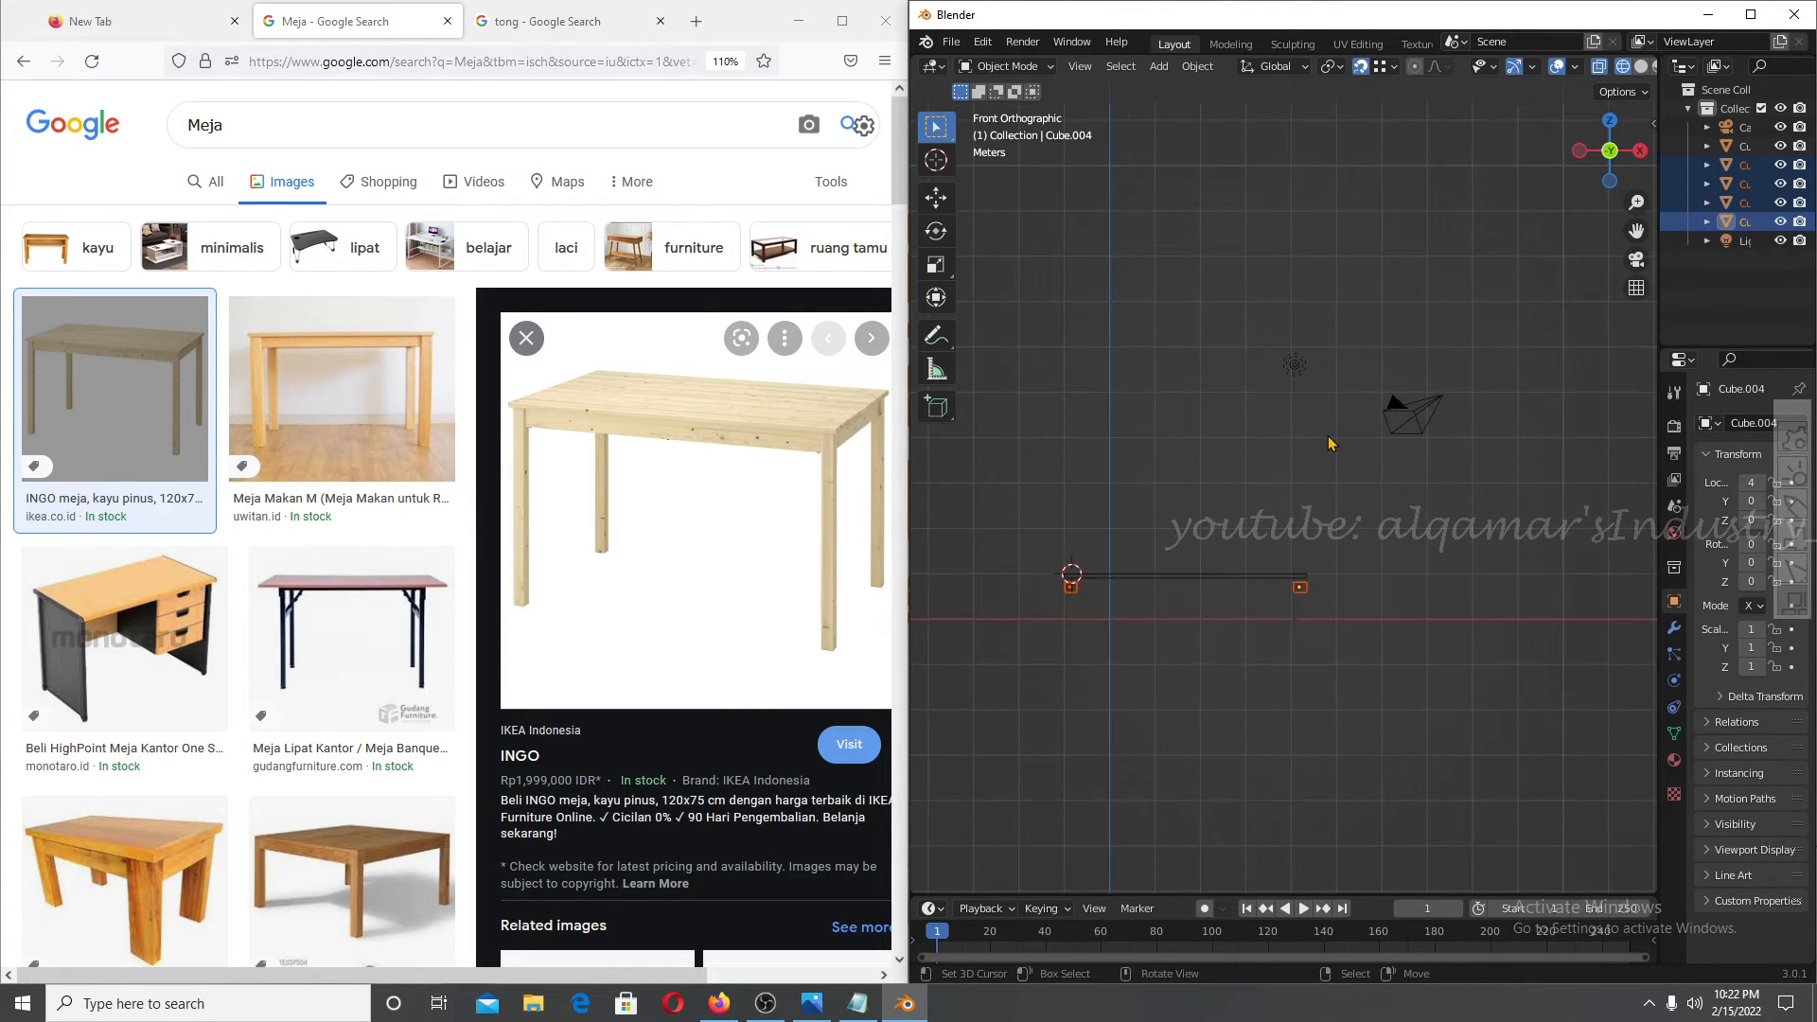
pyautogui.scroll(1, 1273, 426)
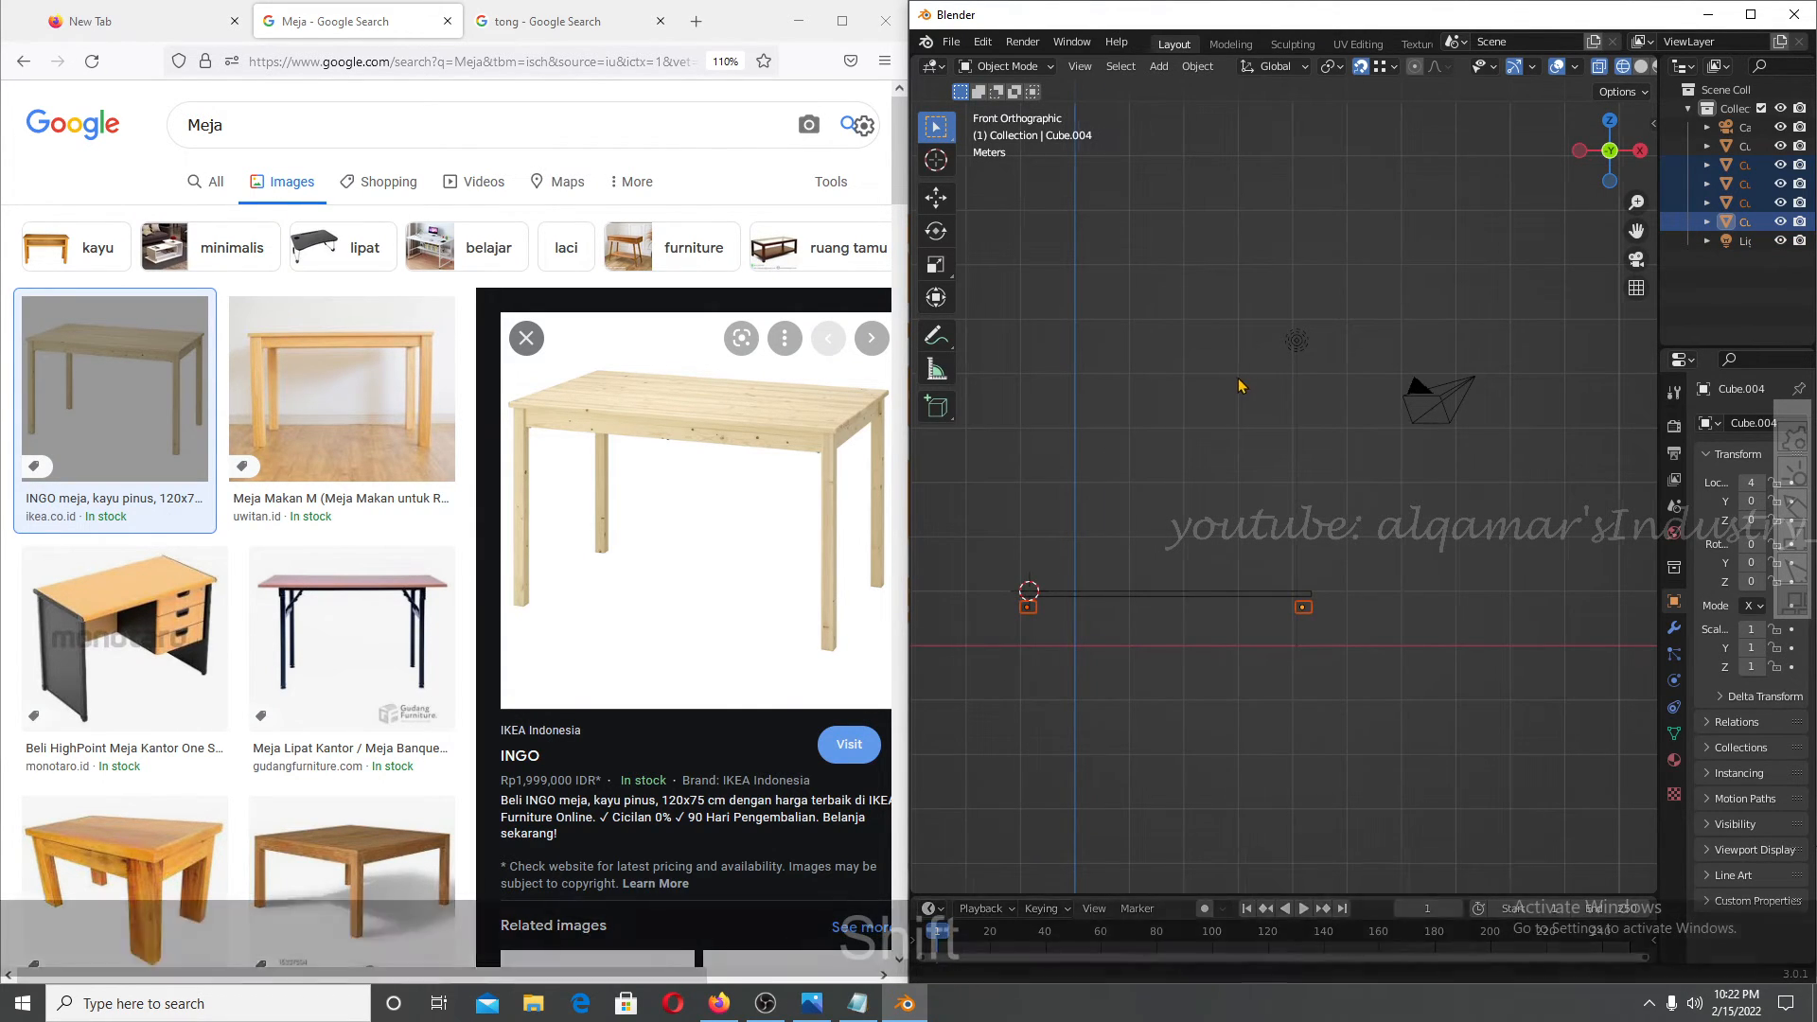
pyautogui.keyDown('shift'); pyautogui.moveTo(1296, 388); pyautogui.dragTo(1391, 439, button='middle'); pyautogui.keyUp('shift')
pyautogui.scroll(3, 1274, 493)
pyautogui.keyDown('shift'); pyautogui.moveTo(1284, 468); pyautogui.dragTo(1268, 322, button='middle'); pyautogui.keyUp('shift')
pyautogui.scroll(4, 1026, 689)
pyautogui.keyDown('shift'); pyautogui.moveTo(1167, 603); pyautogui.dragTo(1341, 488, button='middle'); pyautogui.keyUp('shift')
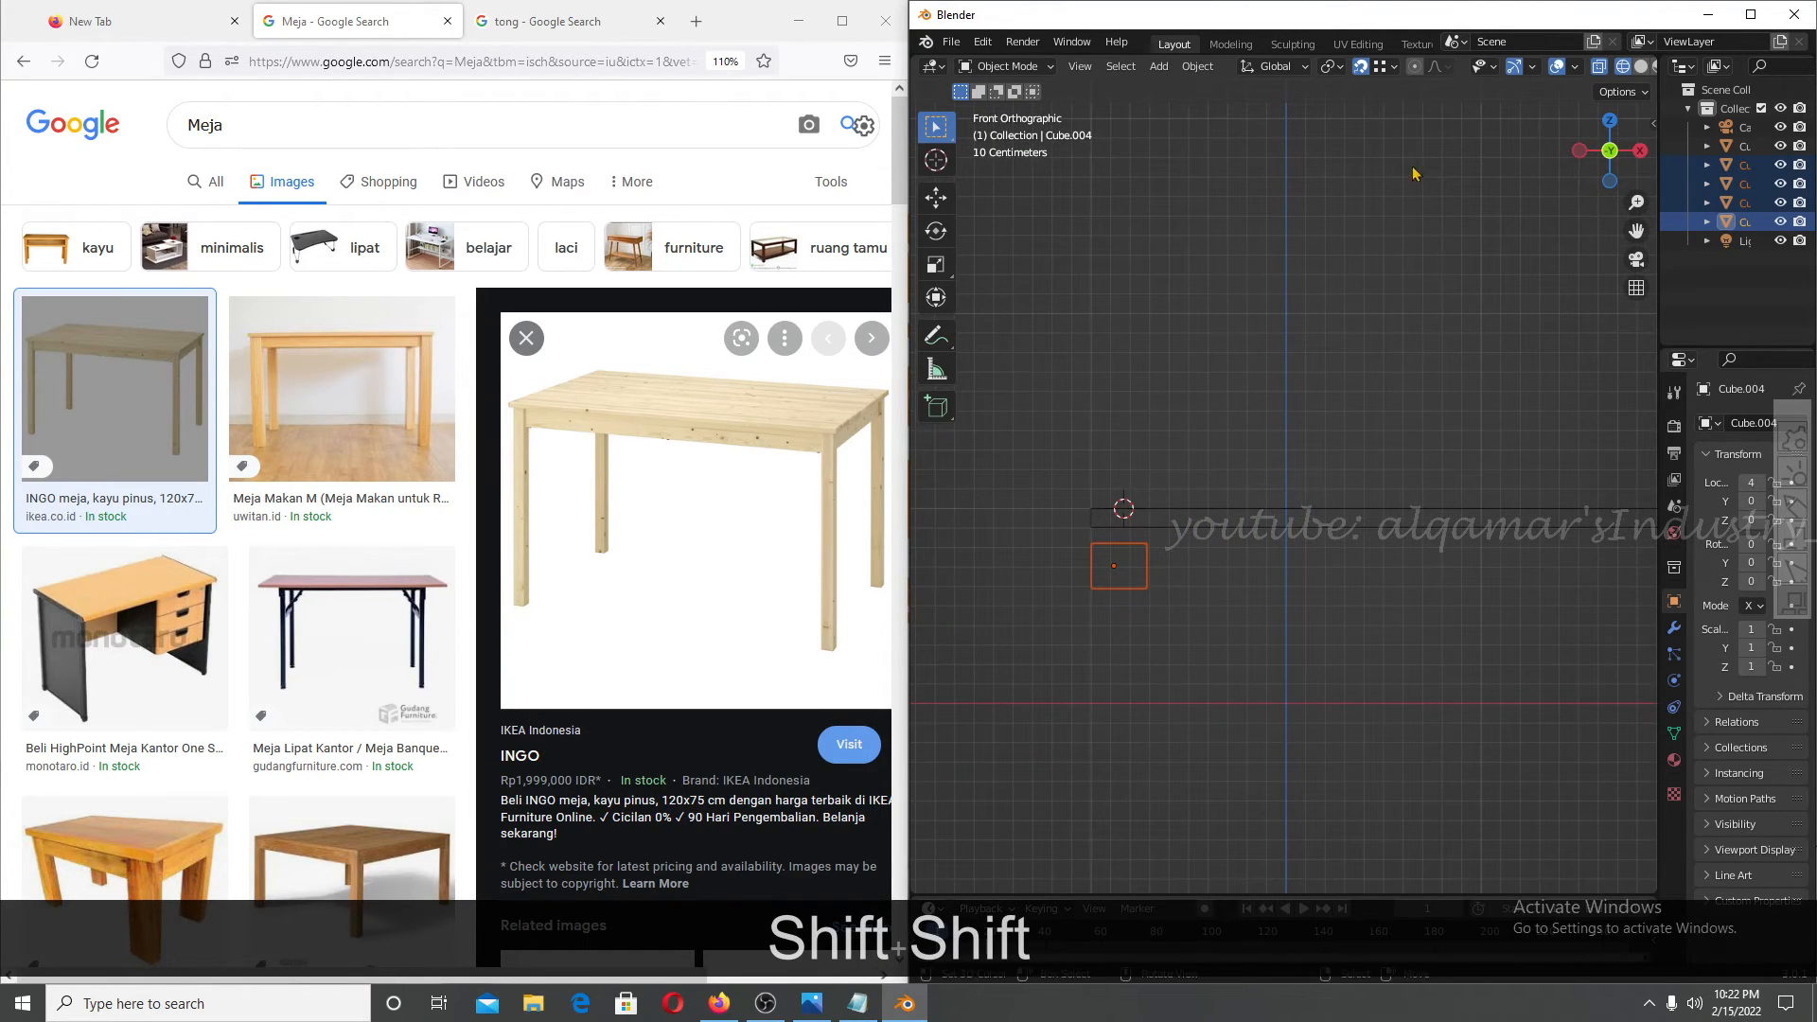
pyautogui.click(1384, 68)
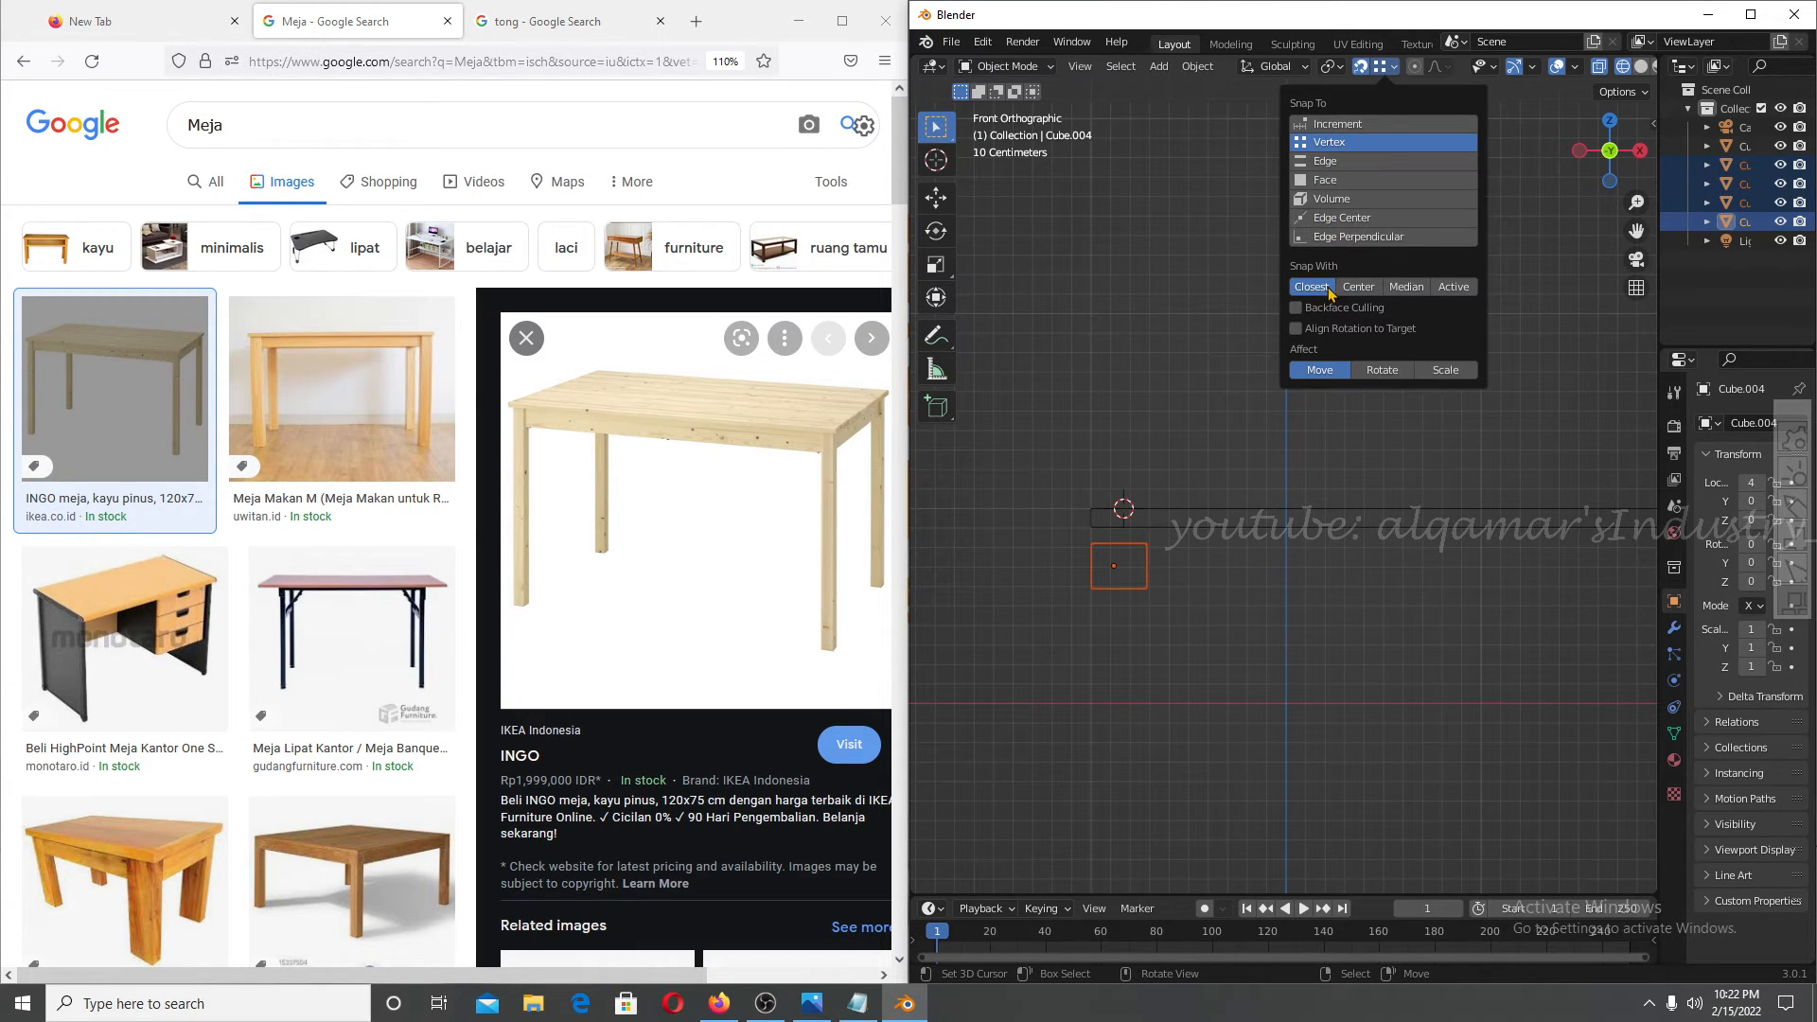
pyautogui.press('g')
pyautogui.press('z')
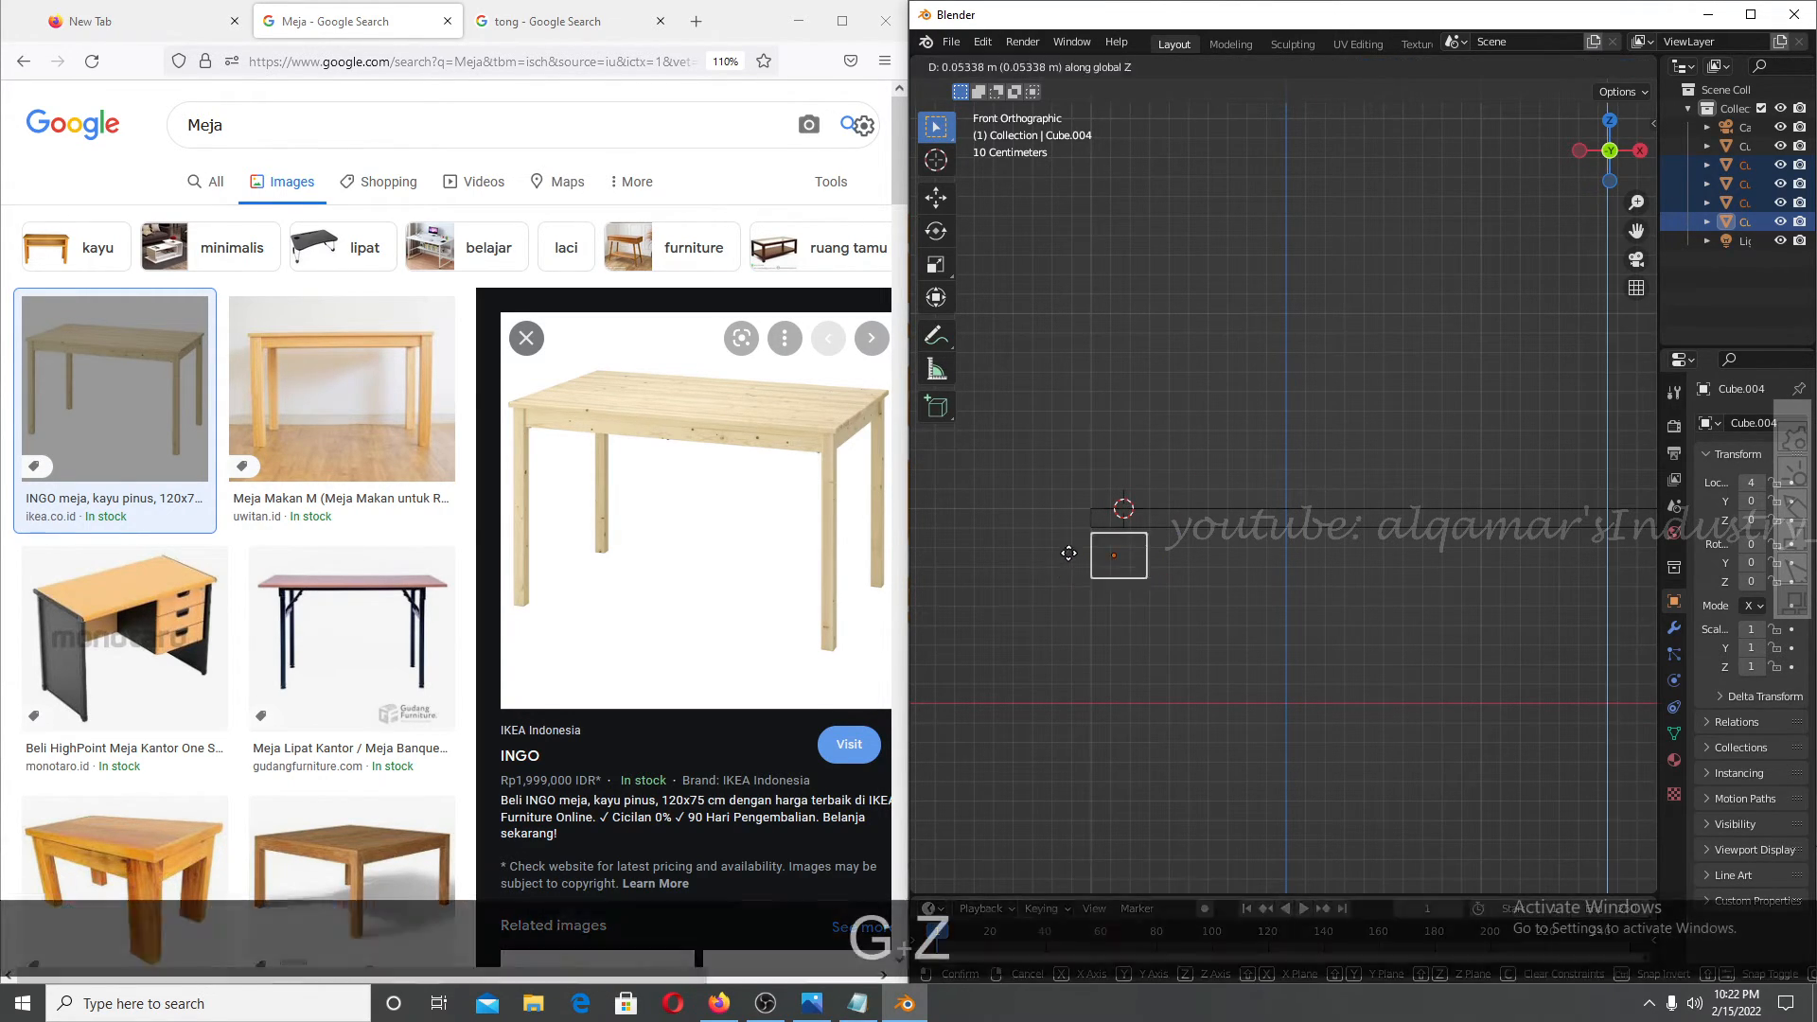
pyautogui.click(1082, 545)
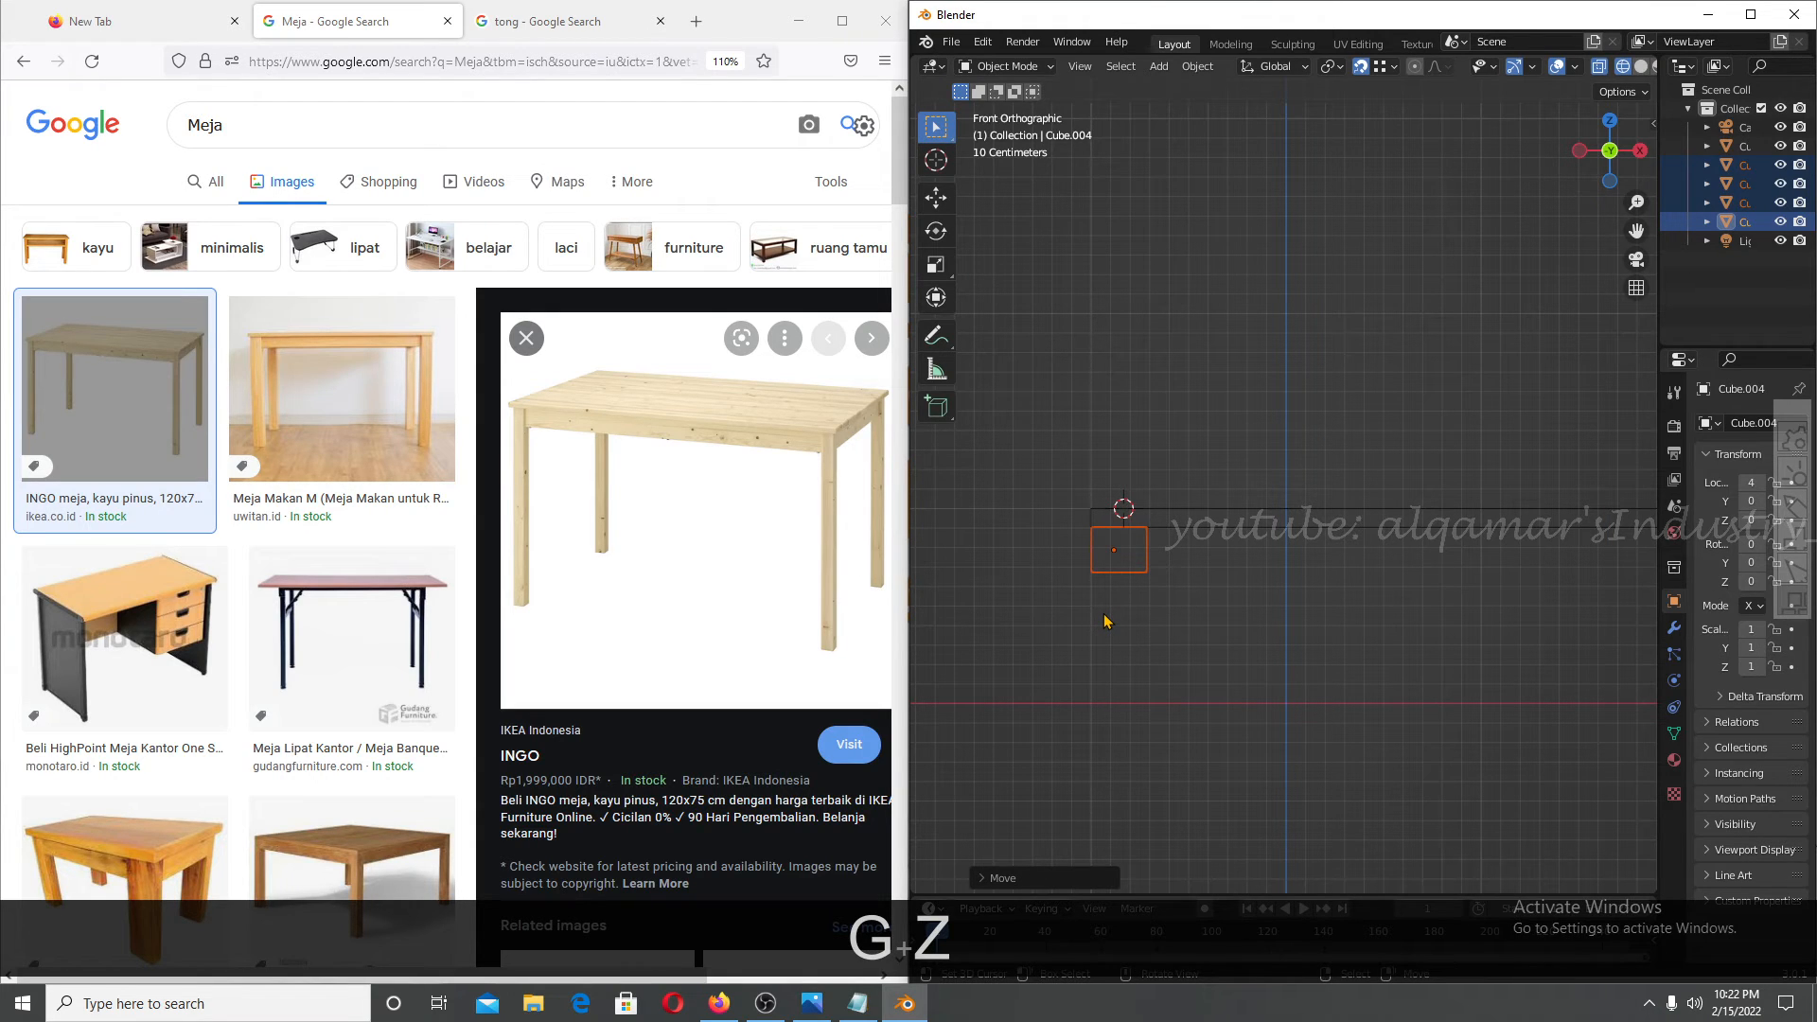
# Try to snap the four legs along Z to the tabletop's underside, and lower them clear of the tabletop.
pyautogui.click(1382, 78)
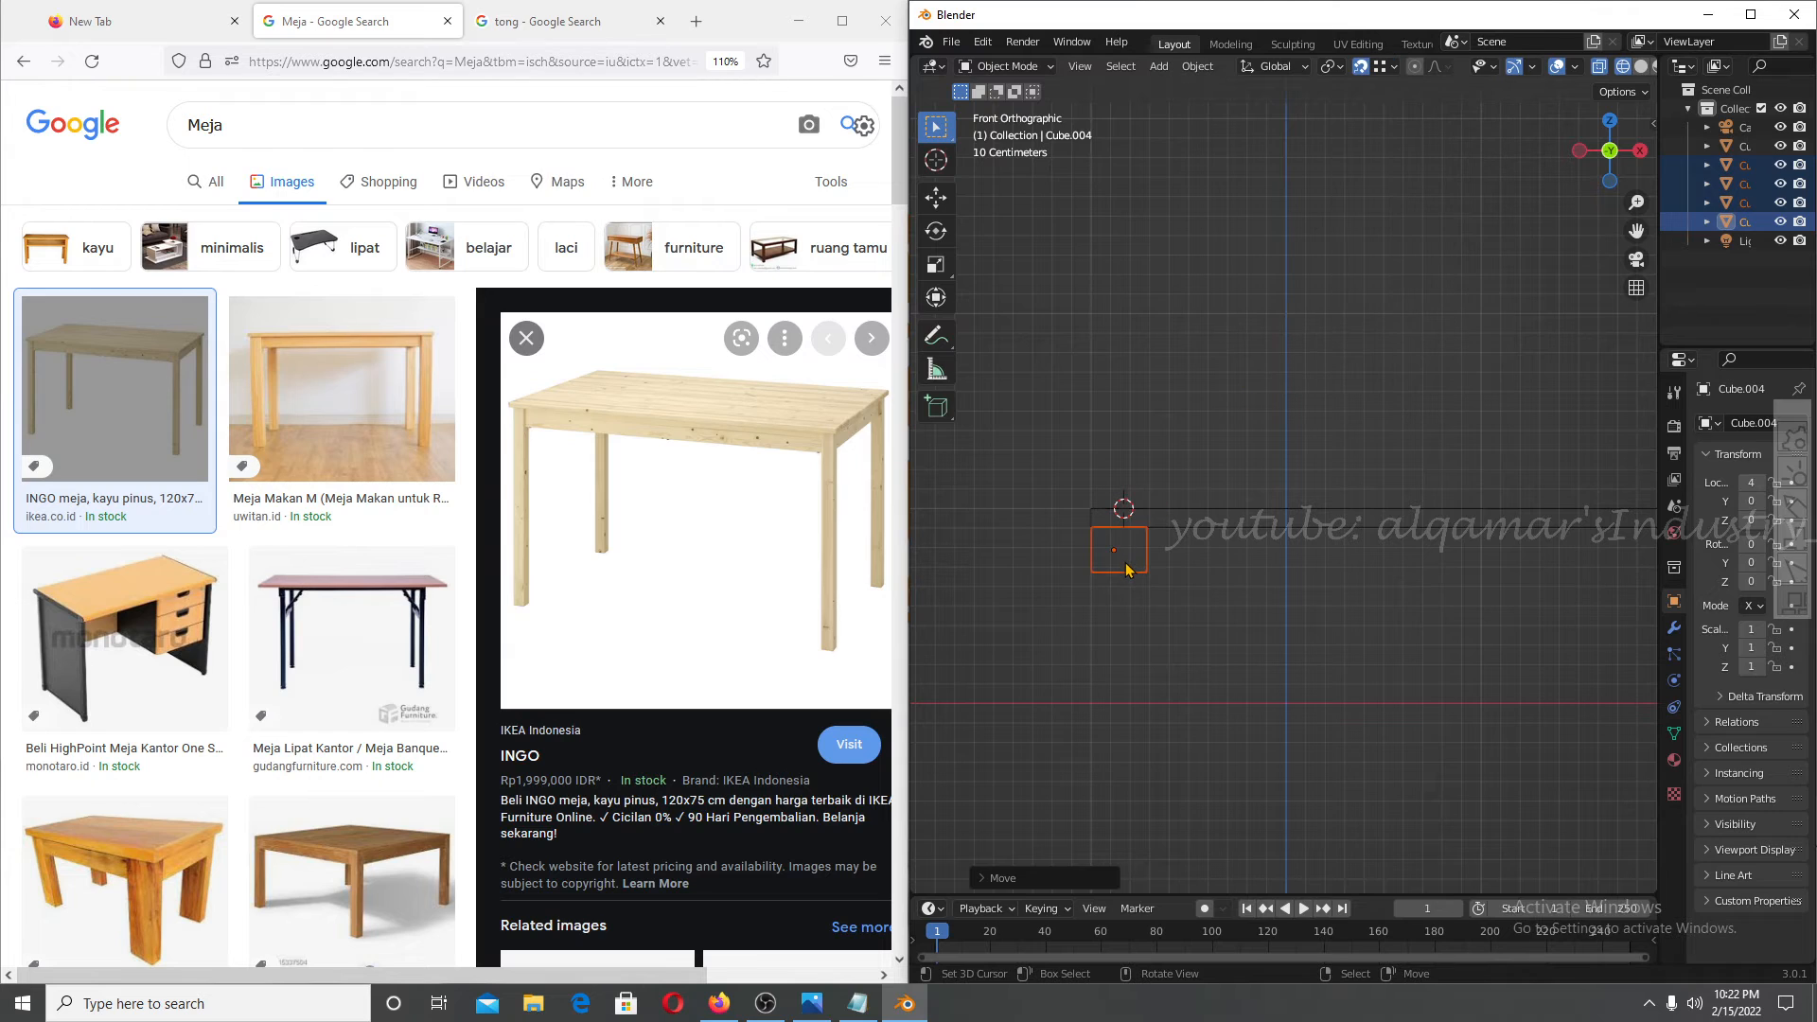
pyautogui.press('g')
pyautogui.press('z')
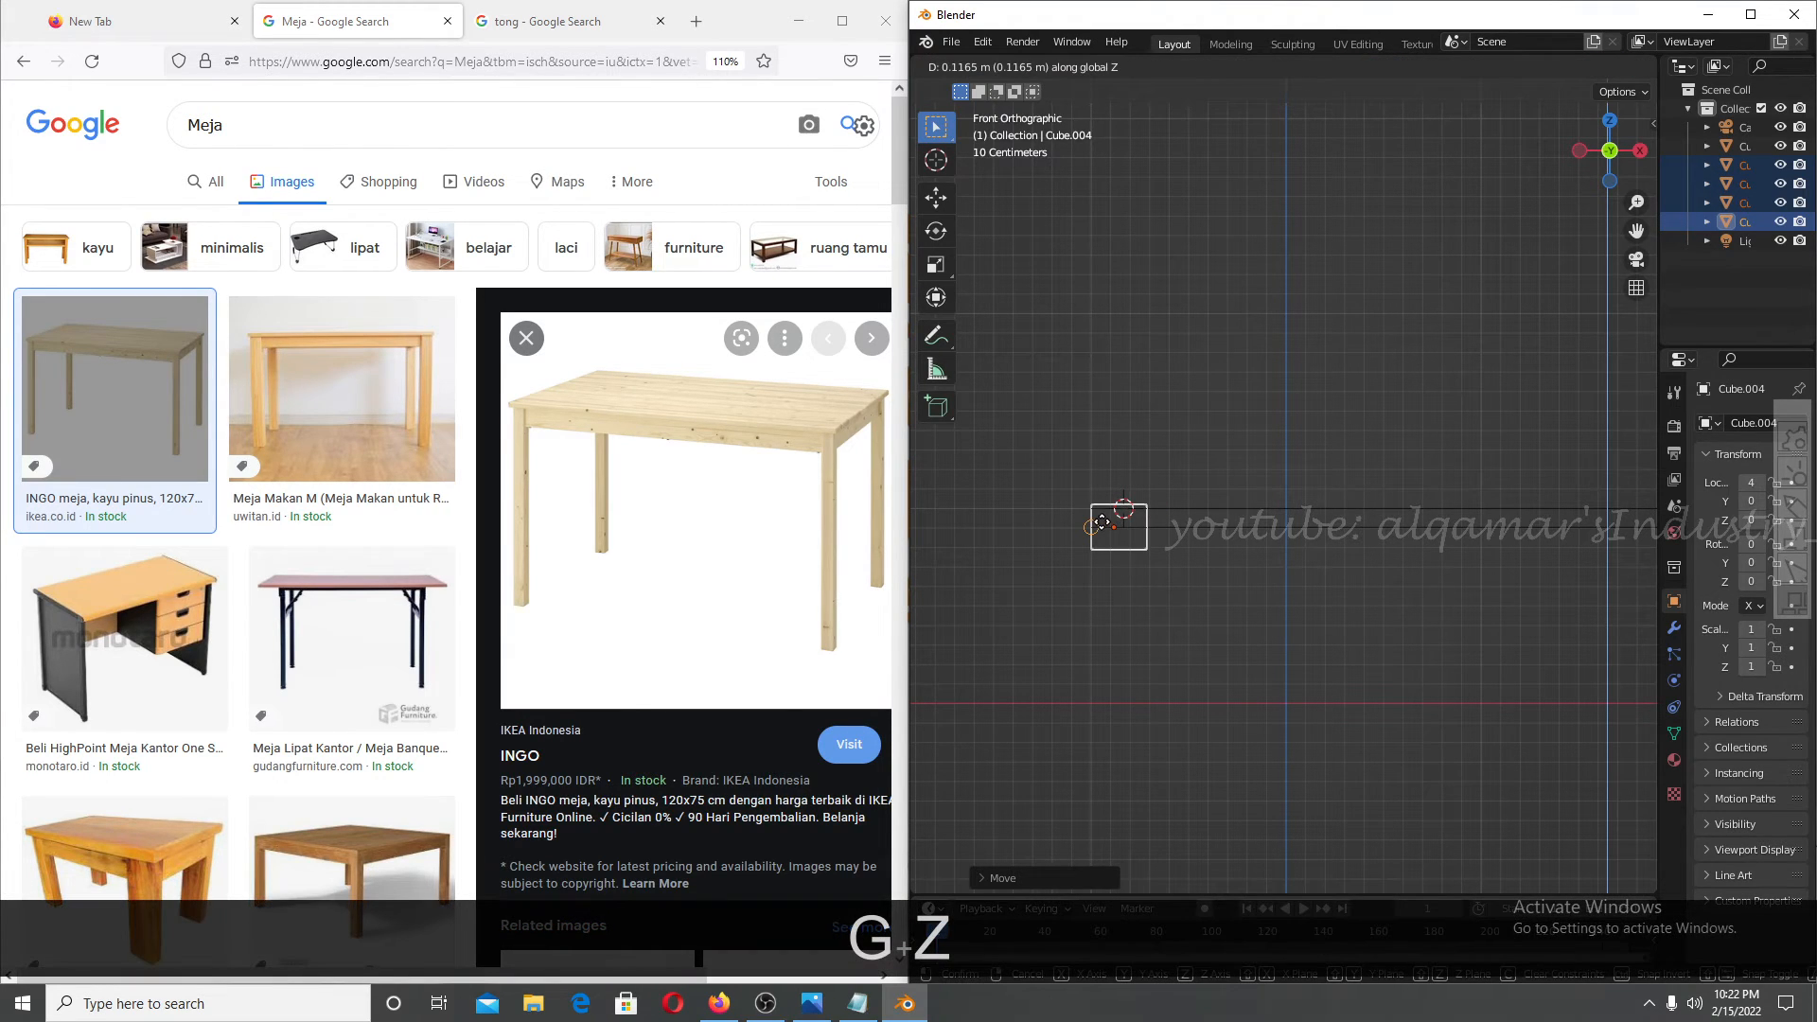
pyautogui.click(1102, 523)
pyautogui.press('g')
pyautogui.press('z')
pyautogui.press('g')
pyautogui.press('z')
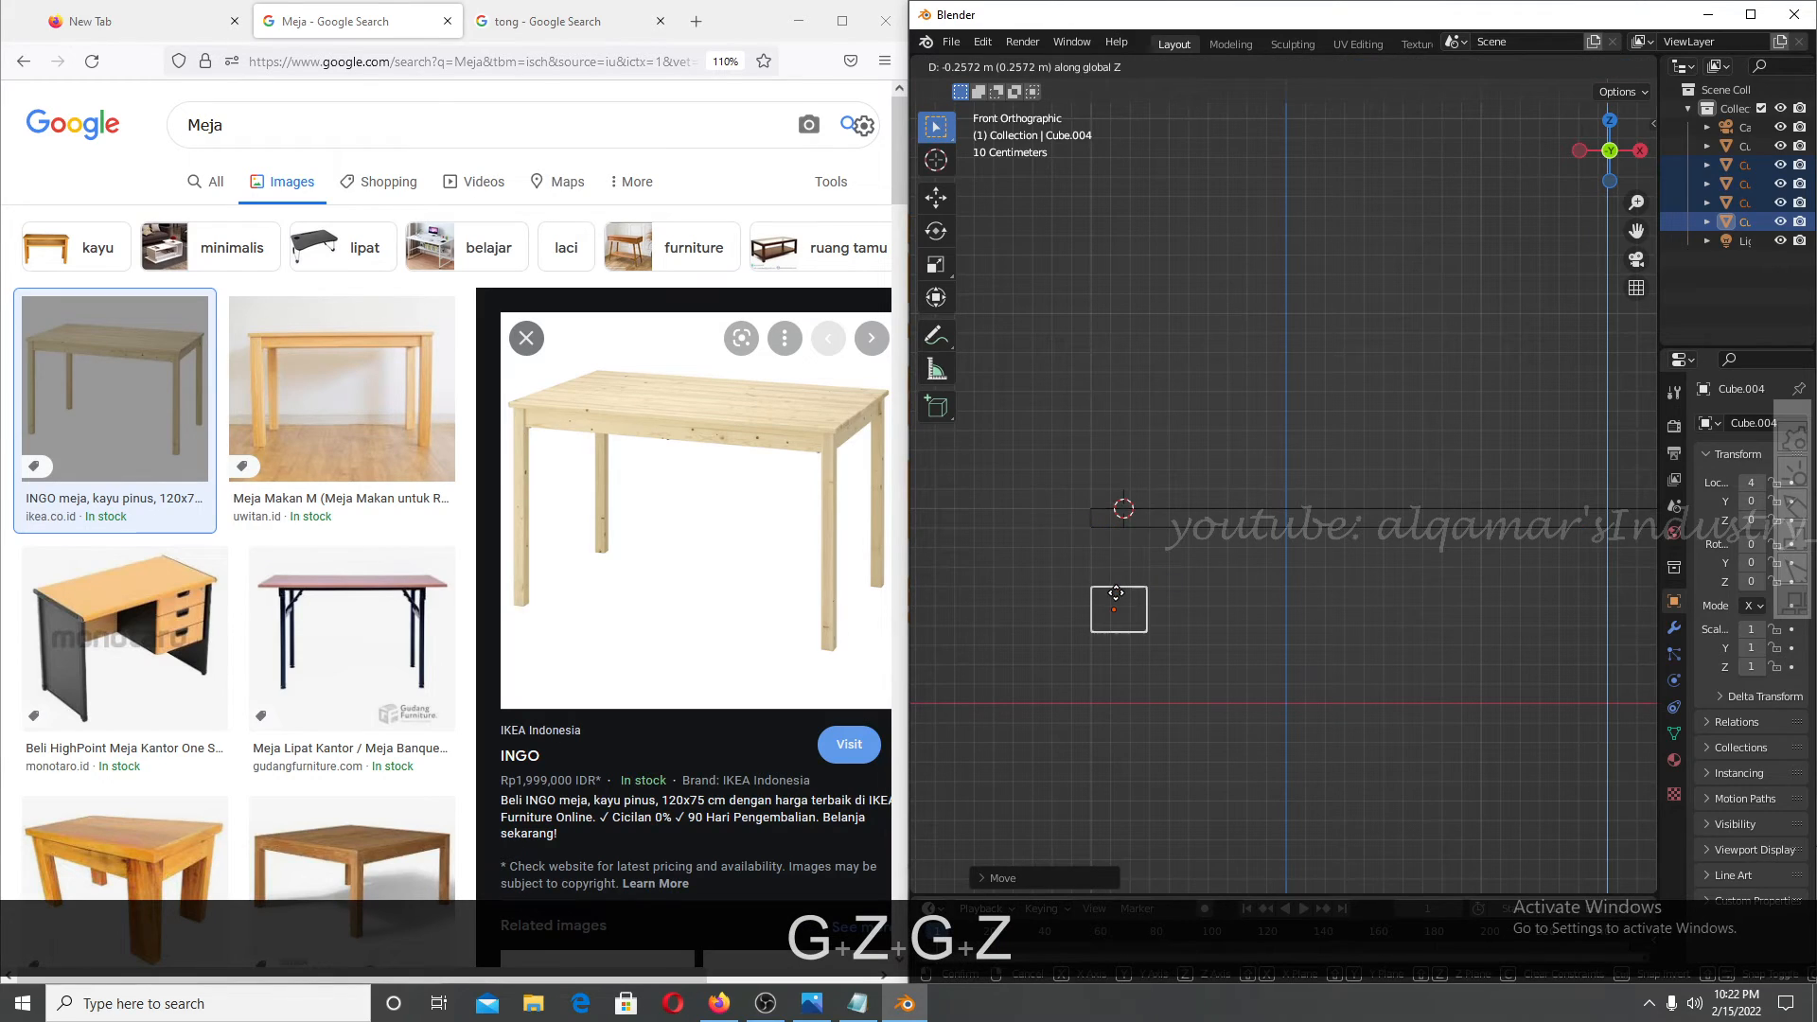
pyautogui.click(1115, 594)
# Set Vertex snapping to snap with Closest and raise the four legs along Z onto the tabletop's underside.
pyautogui.click(1390, 68)
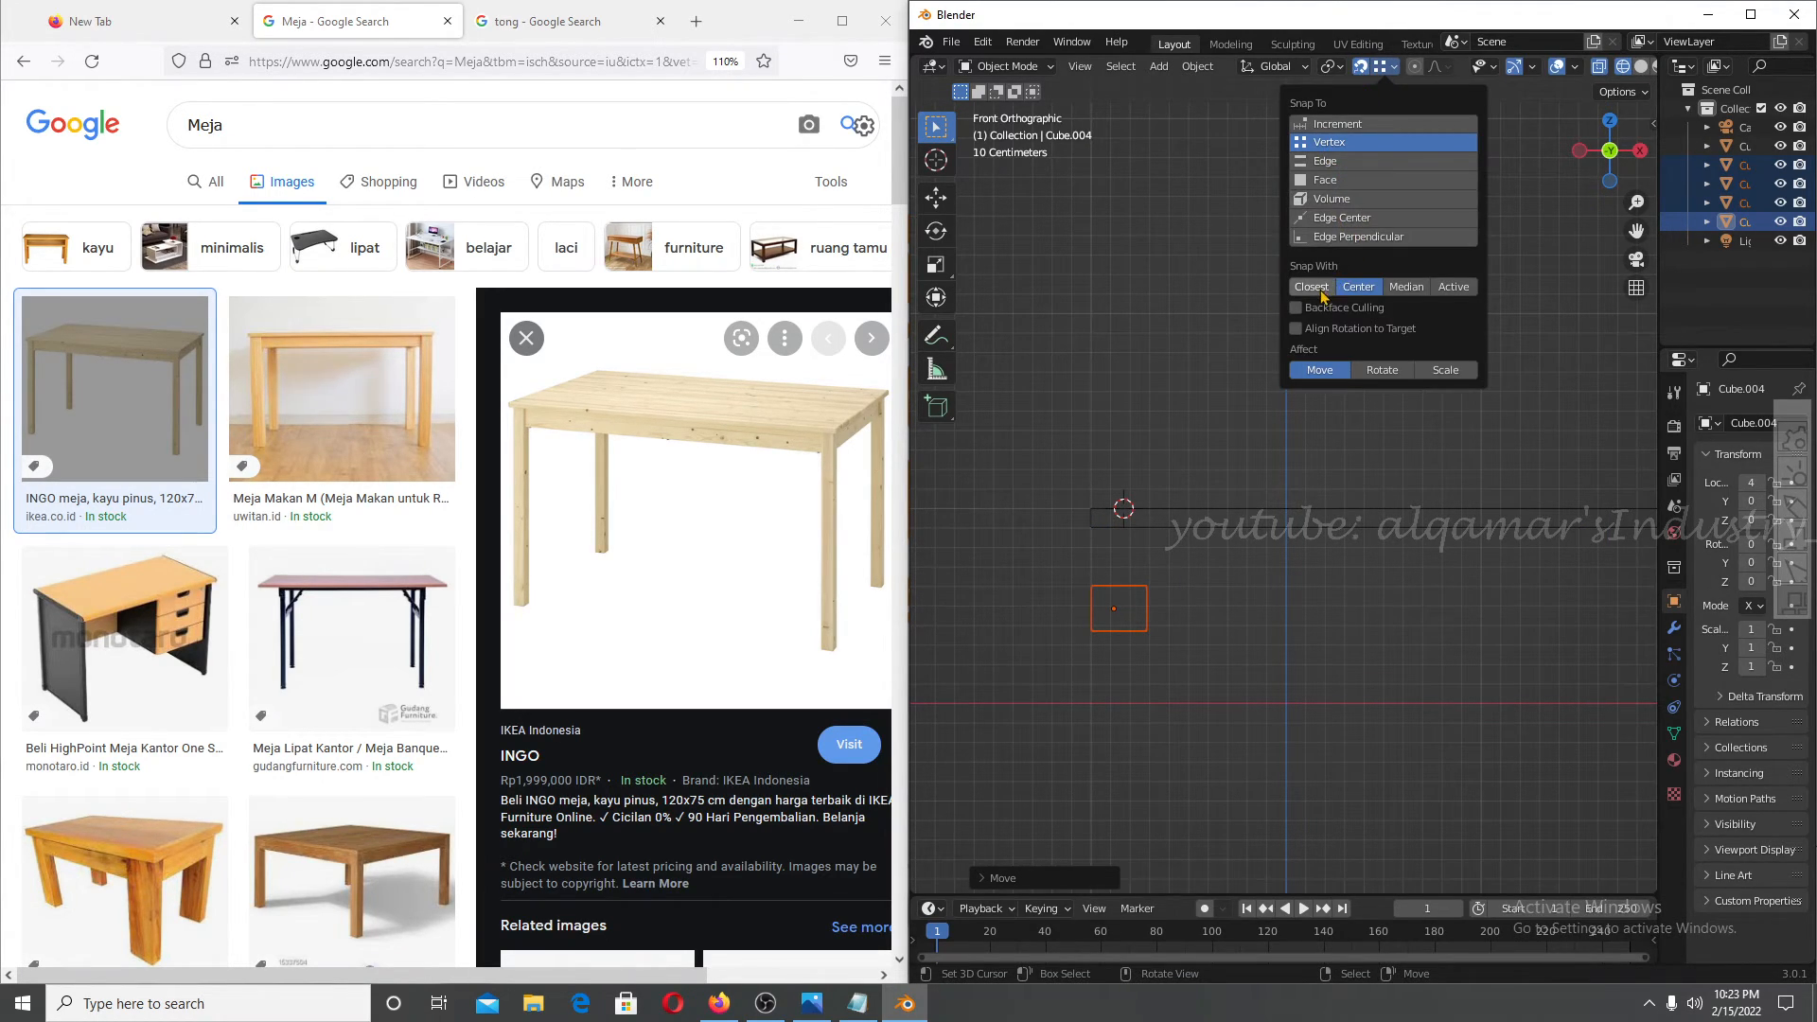
pyautogui.press('g')
pyautogui.press('z')
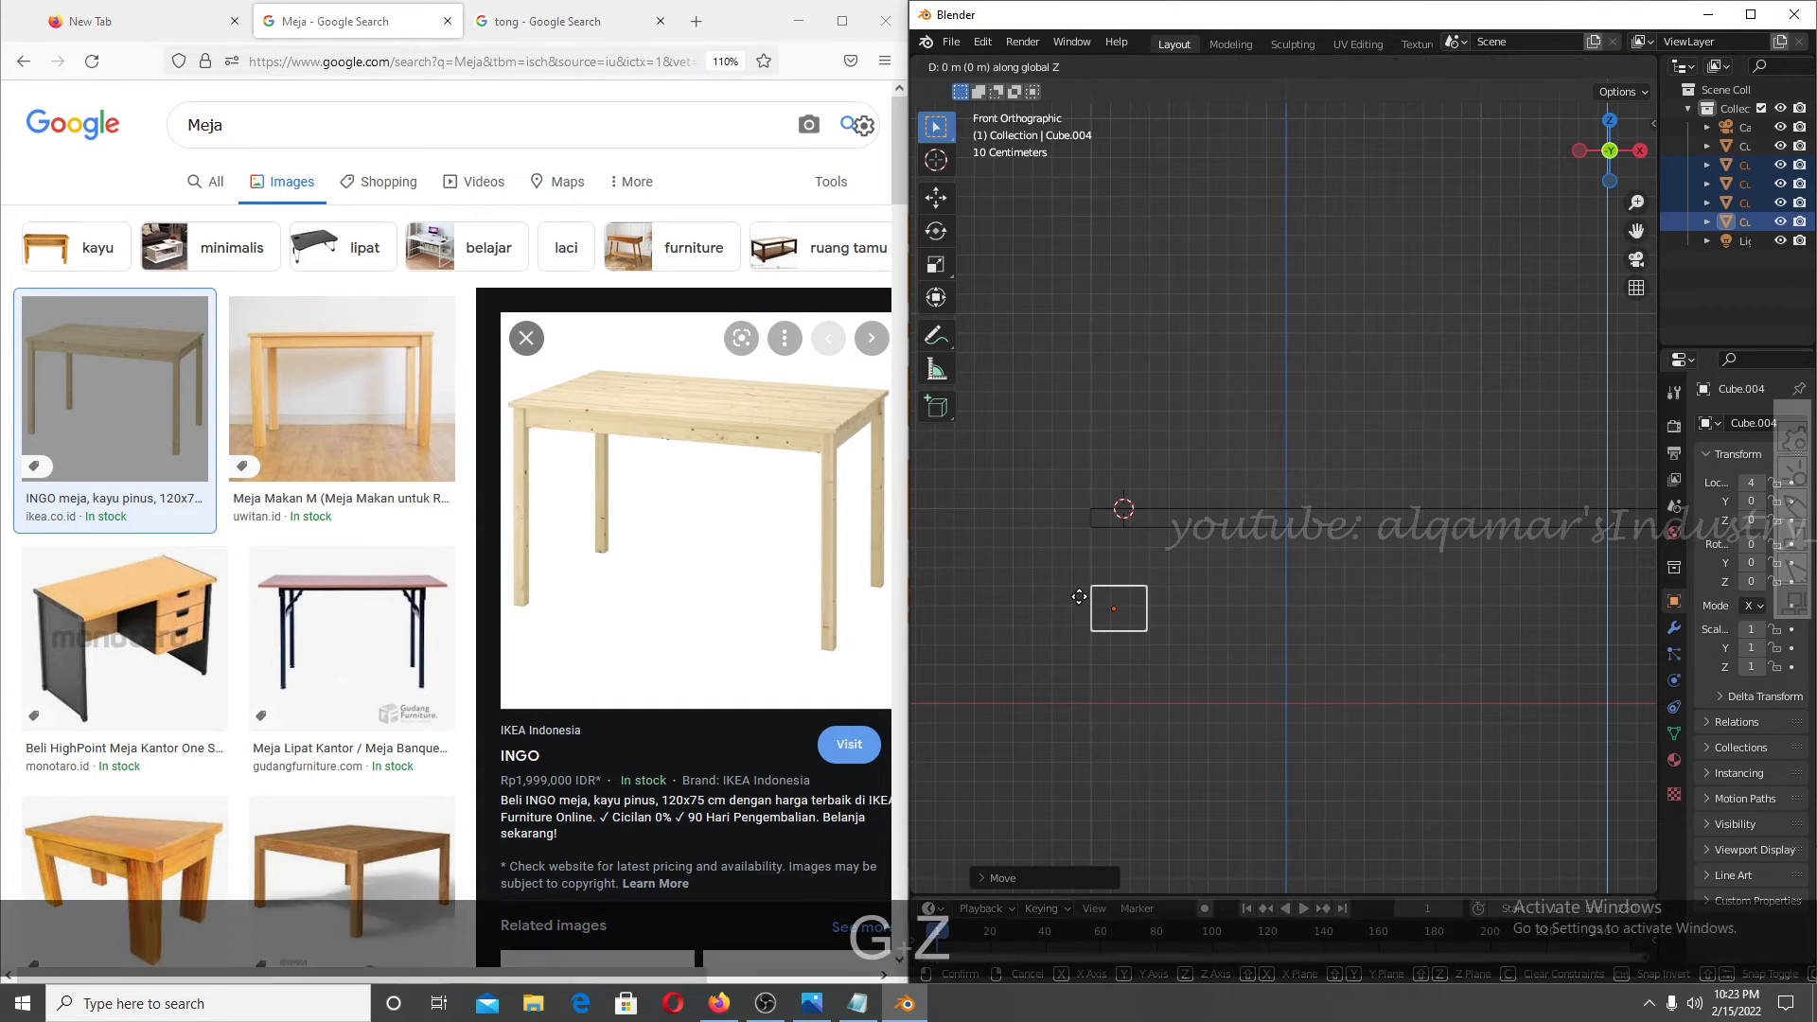
pyautogui.click(1083, 541)
pyautogui.scroll(-6, 1110, 612)
pyautogui.keyDown('shift'); pyautogui.moveTo(1304, 585); pyautogui.dragTo(1147, 558, button='middle'); pyautogui.keyUp('shift')
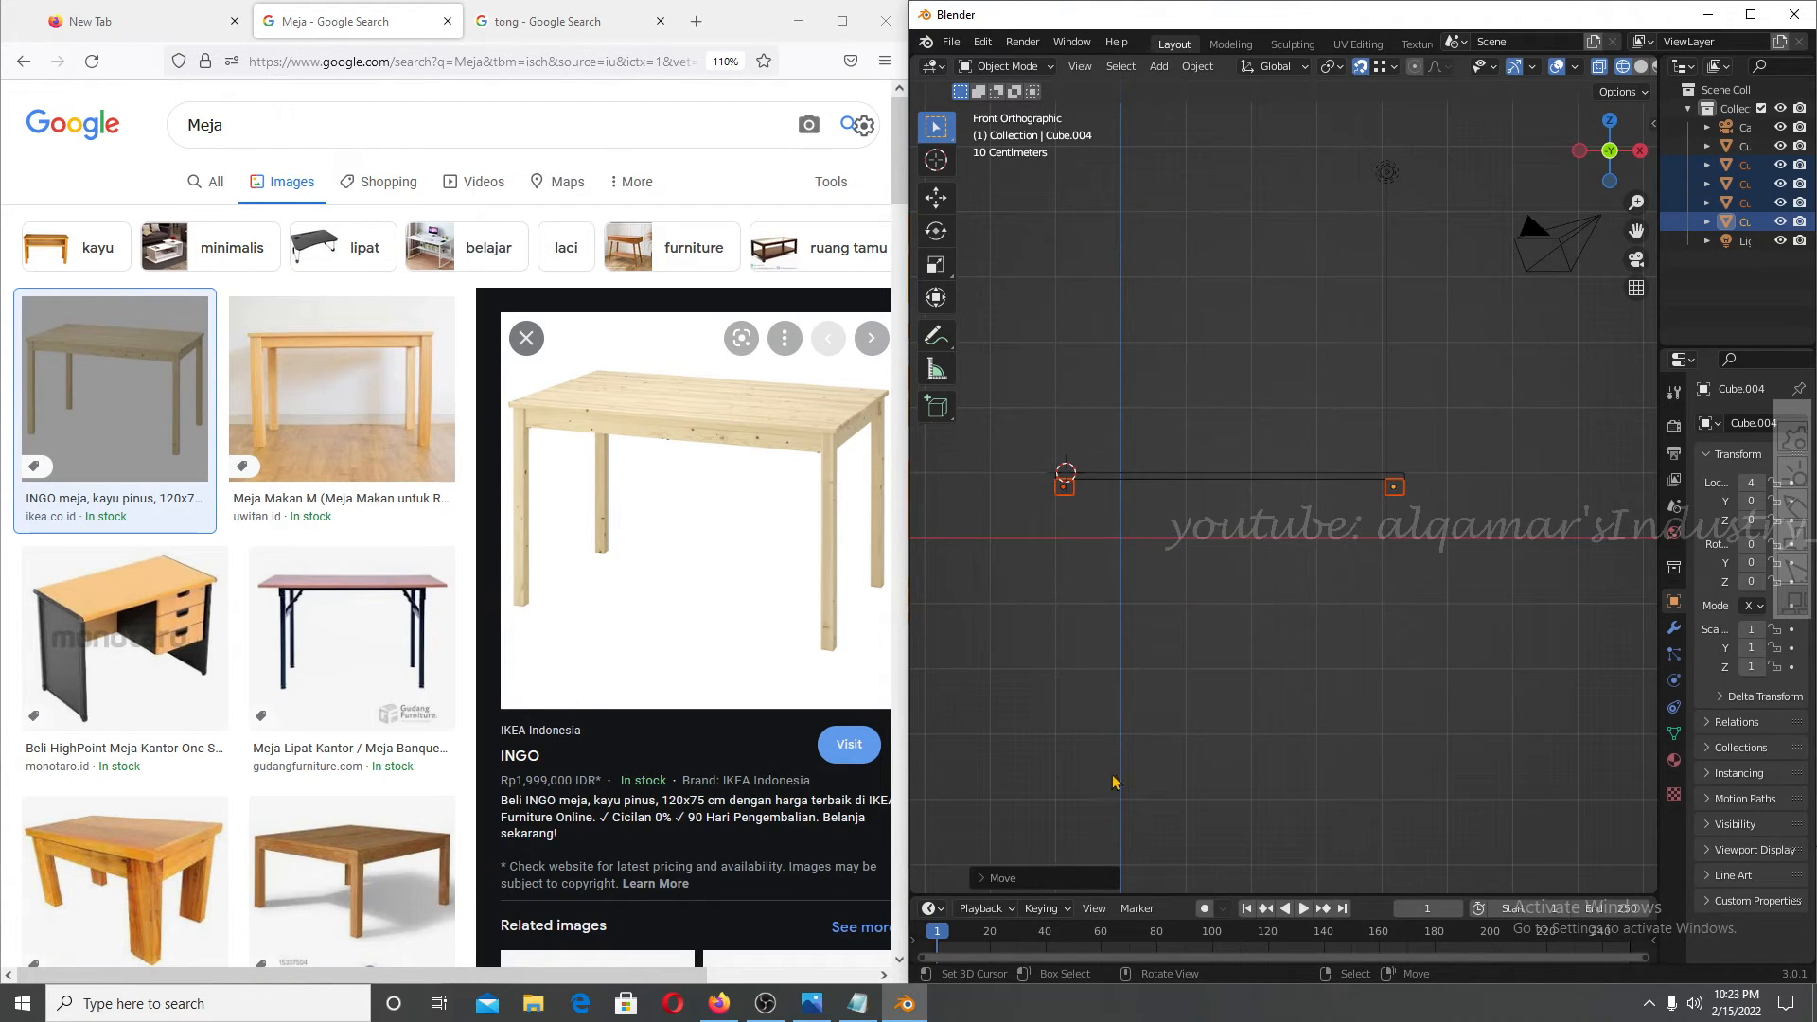
# In Edit Mode, lower only the bottom vertices of all four legs along Z, stretching them to full leg length.
pyautogui.press('Tab')
pyautogui.moveTo(1205, 587); pyautogui.dragTo(1037, 538, button='middle')
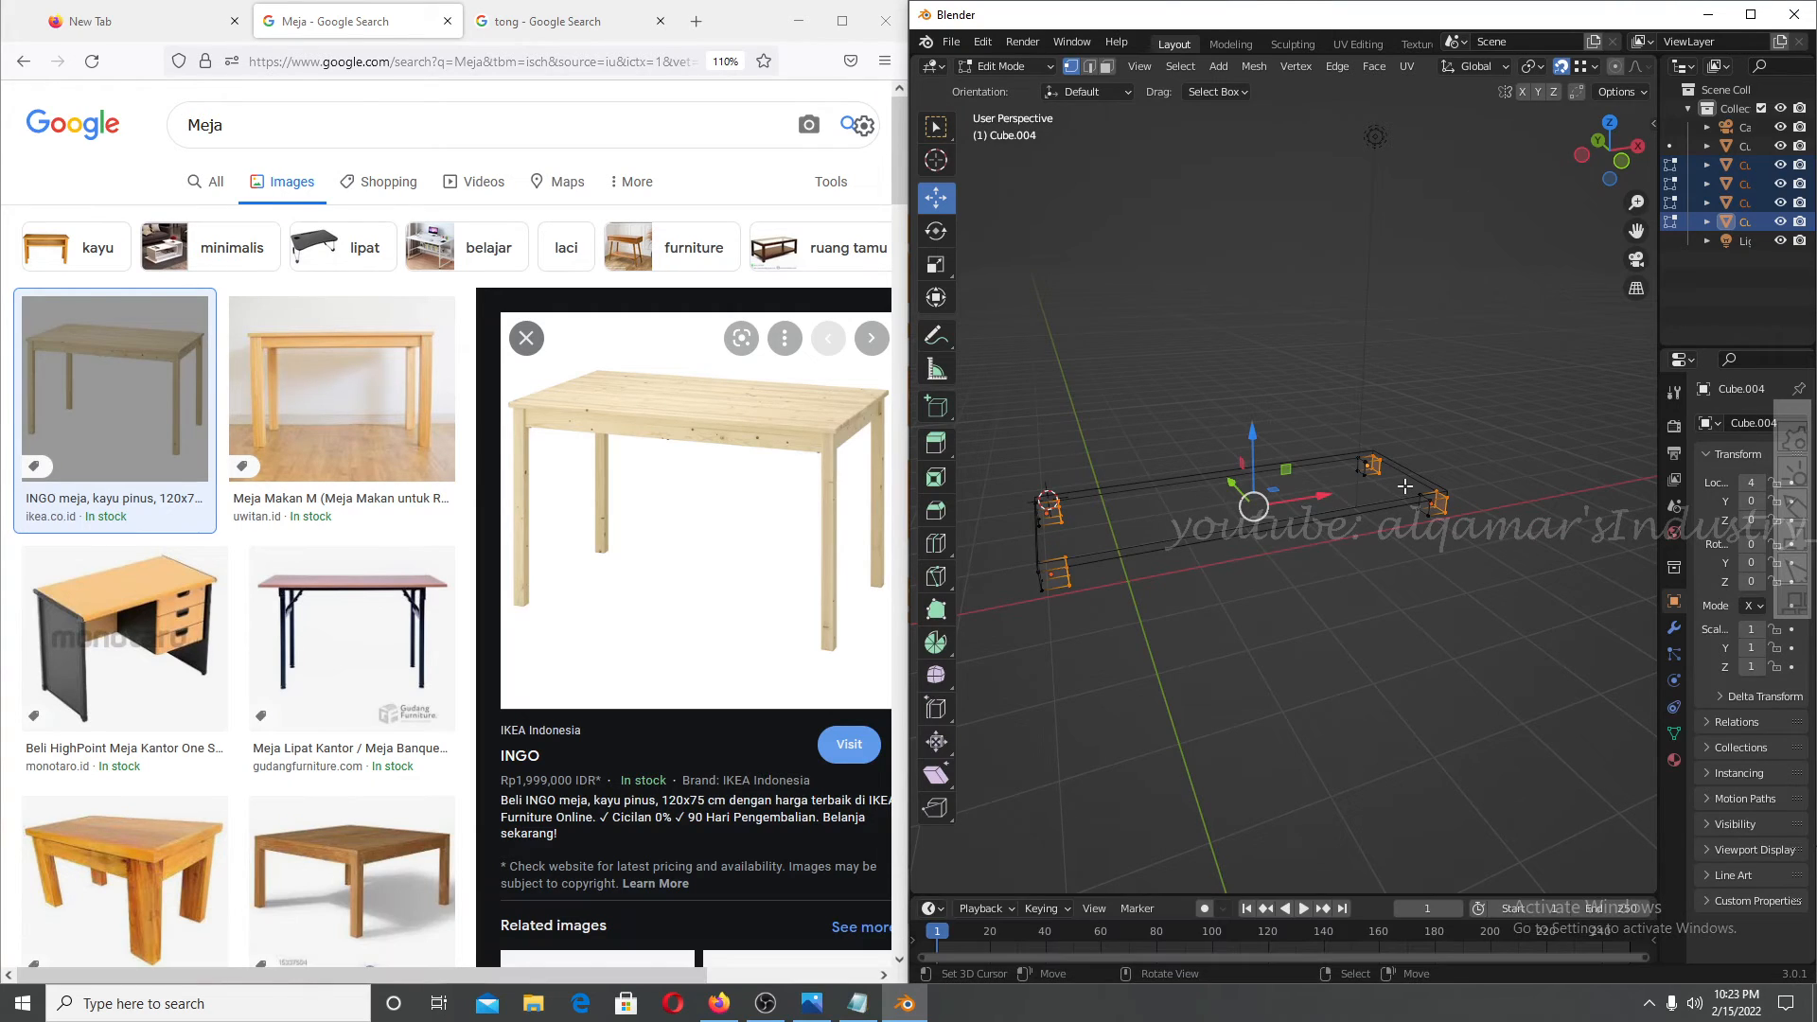
pyautogui.press('KP_1')
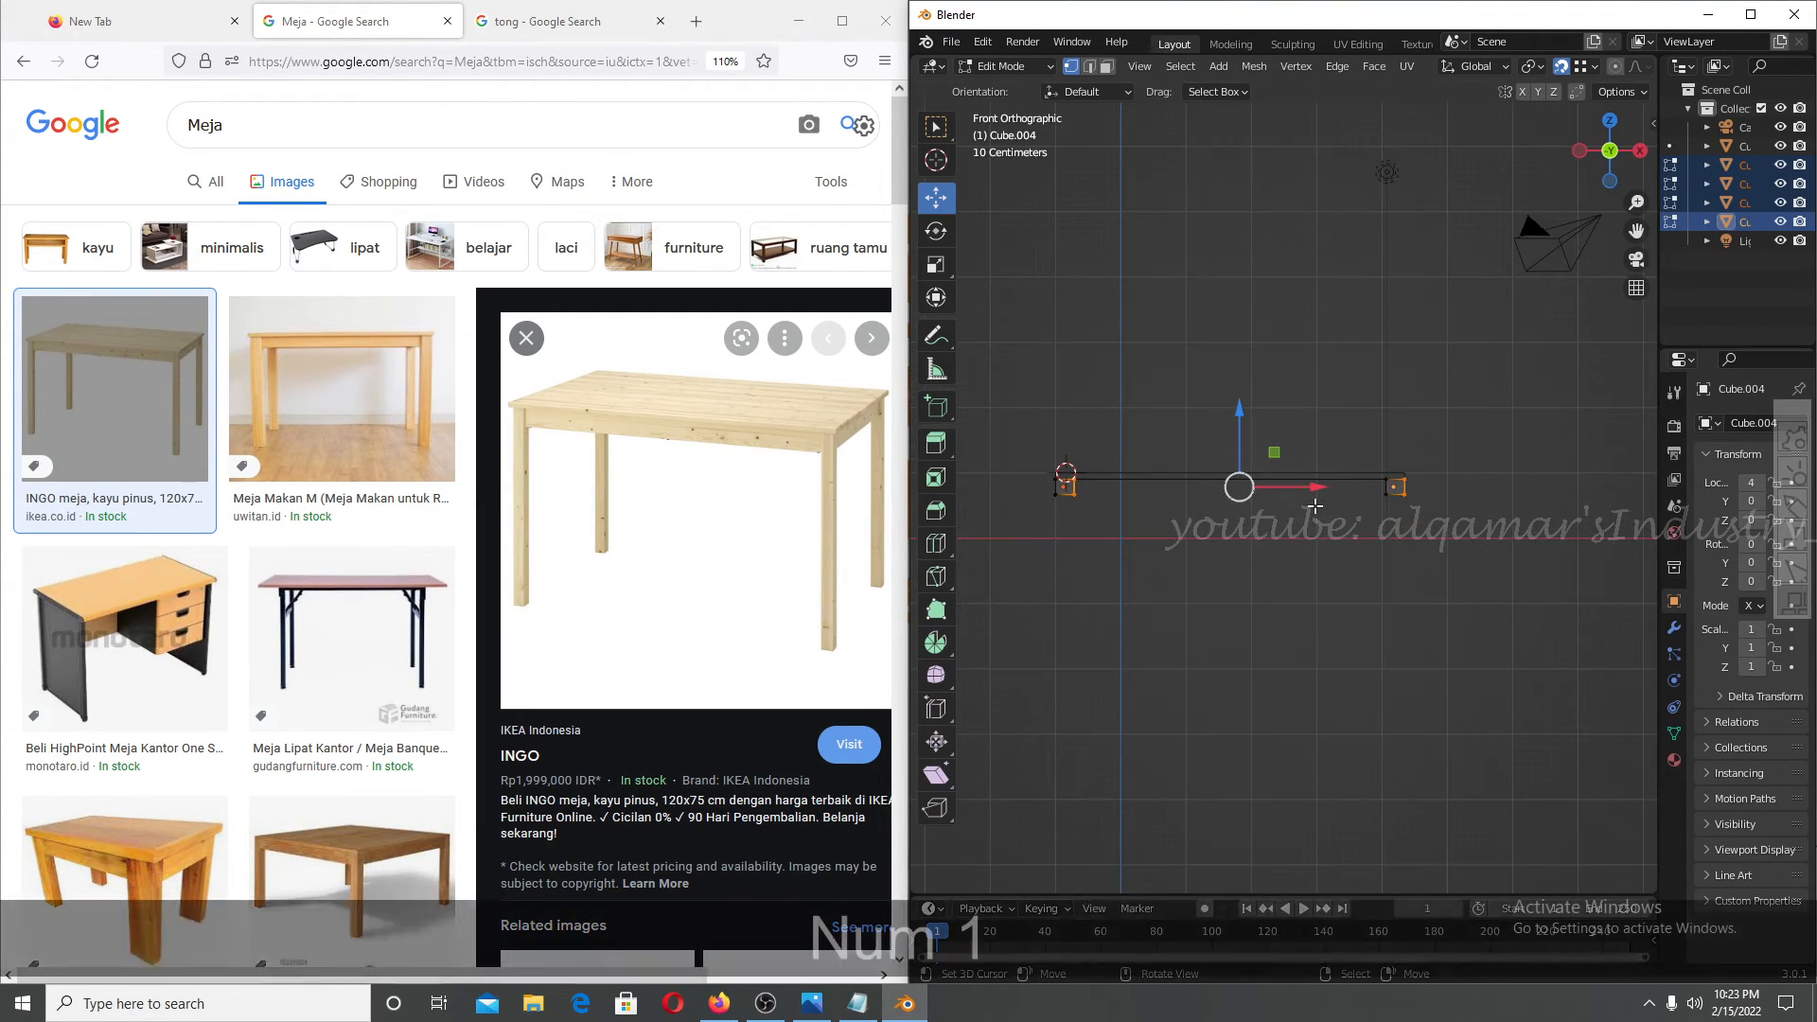
pyautogui.press('a')
pyautogui.press('a')
pyautogui.press('b')
pyautogui.moveTo(1038, 490); pyautogui.dragTo(1511, 550)
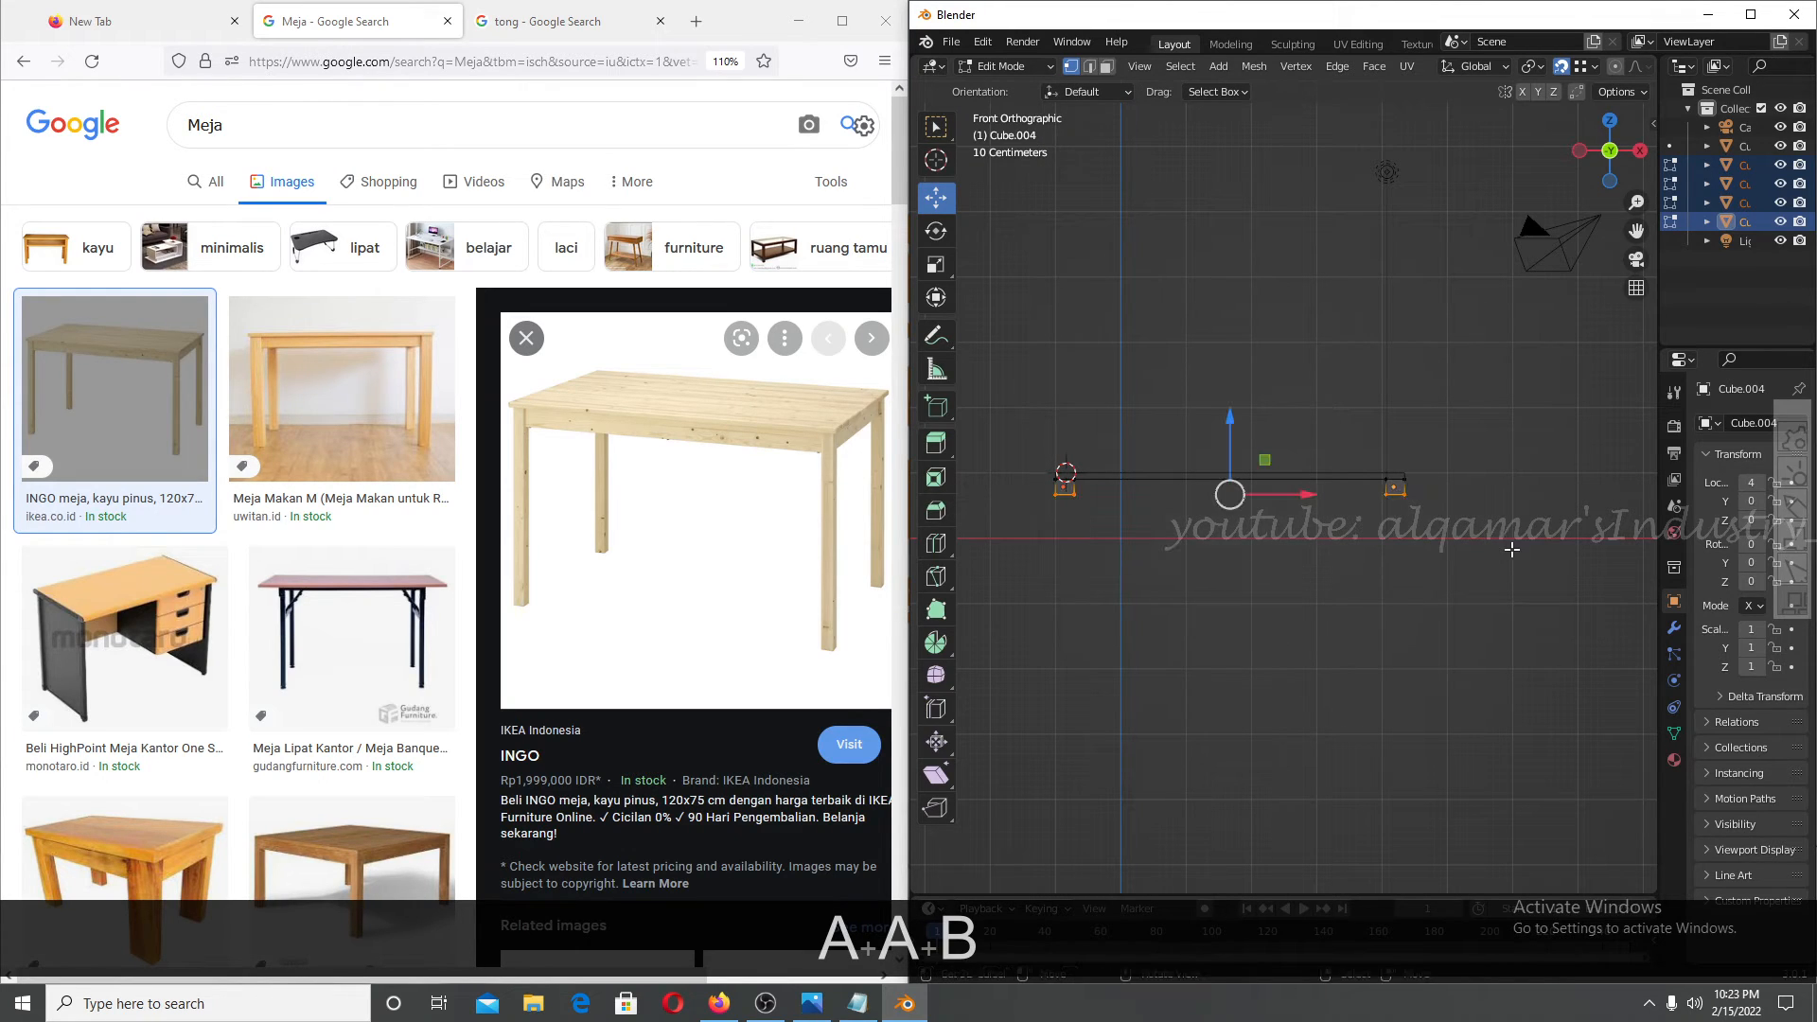
pyautogui.press('g')
pyautogui.press('z')
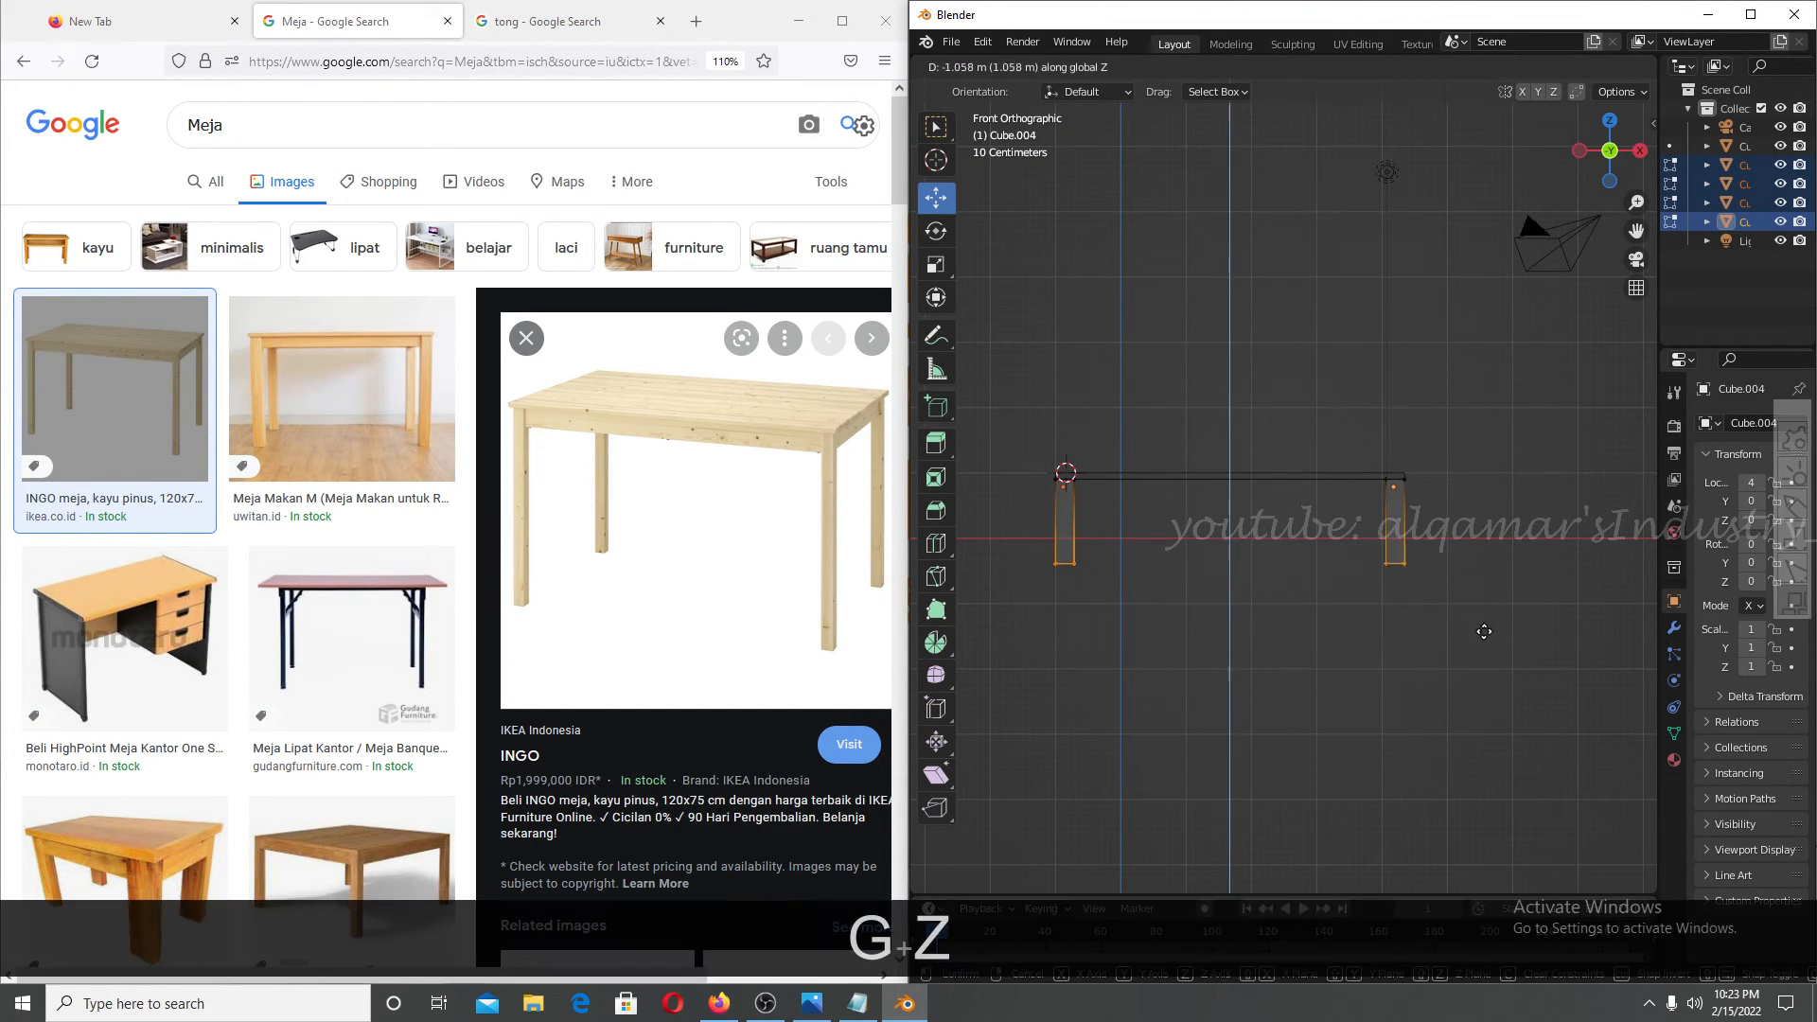
pyautogui.click(1490, 691)
pyautogui.press('Tab')
# Show the table in Solid shading with nothing selected and examine its legs from above and below.
pyautogui.click(1083, 658)
pyautogui.moveTo(1110, 651); pyautogui.dragTo(1177, 660, button='middle')
pyautogui.press('Tab')
pyautogui.press('Tab')
pyautogui.press('KP_1')
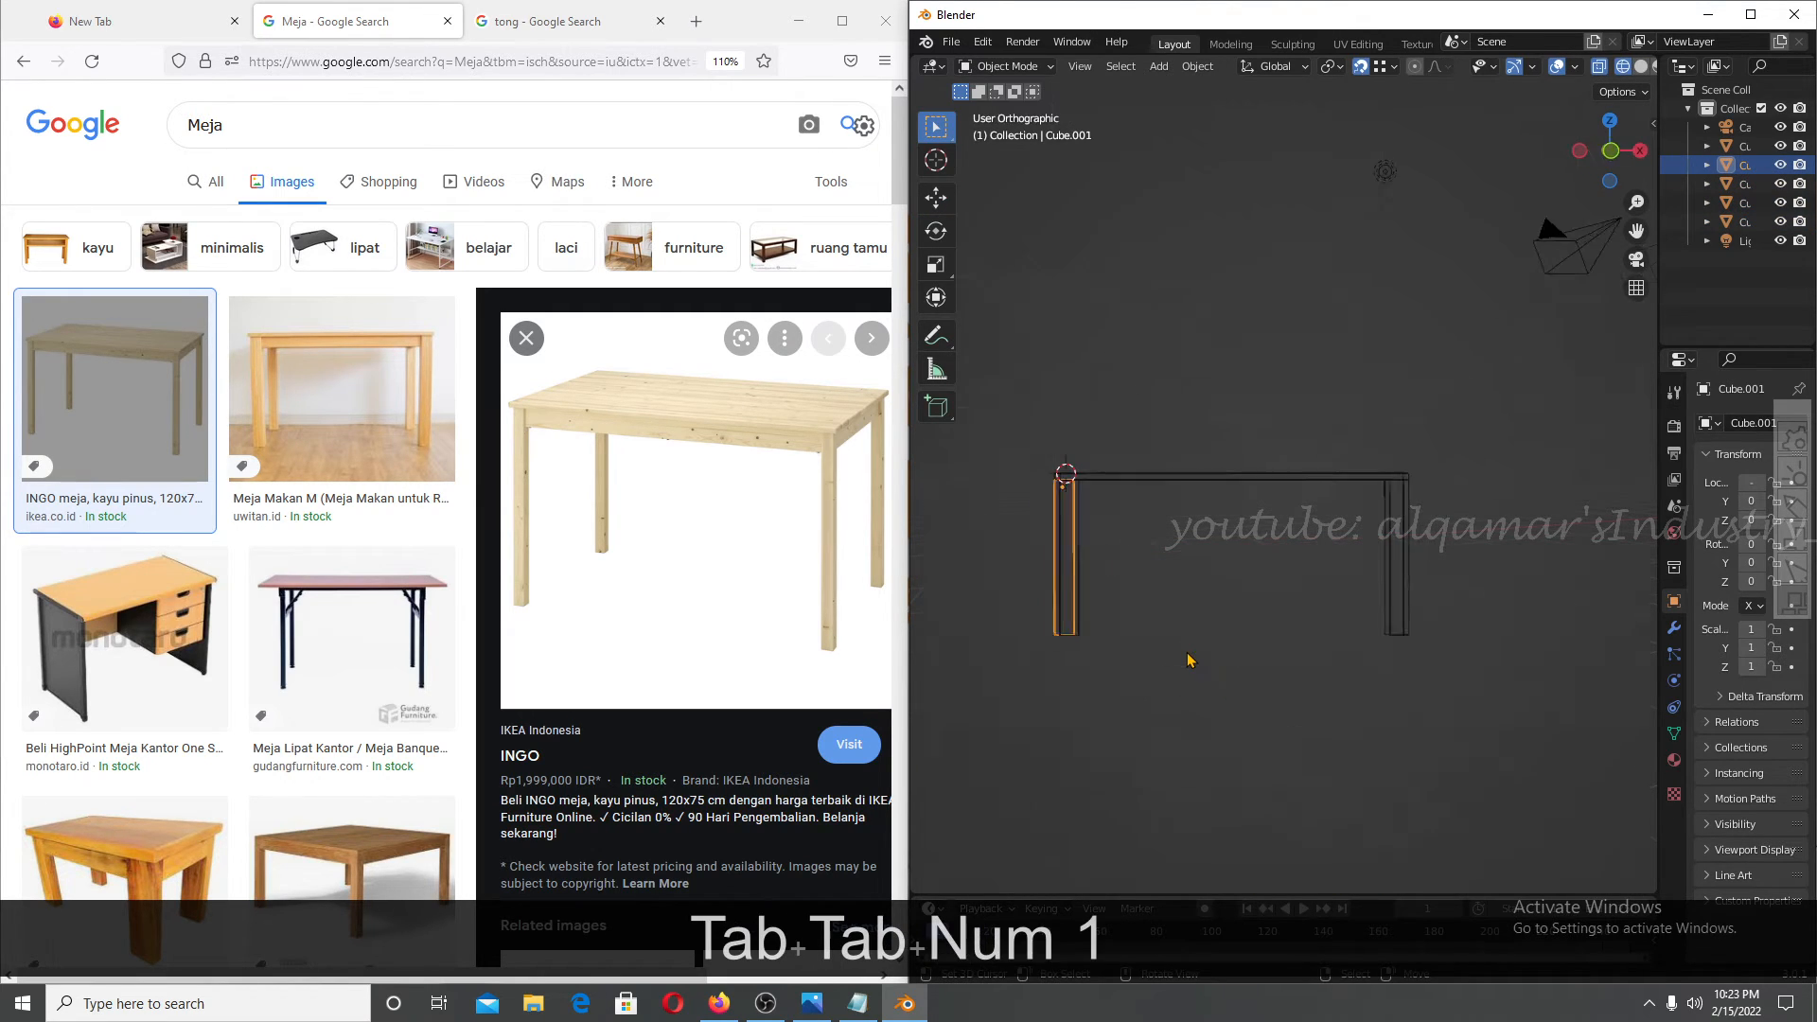
pyautogui.moveTo(1170, 561); pyautogui.dragTo(1236, 579, button='middle')
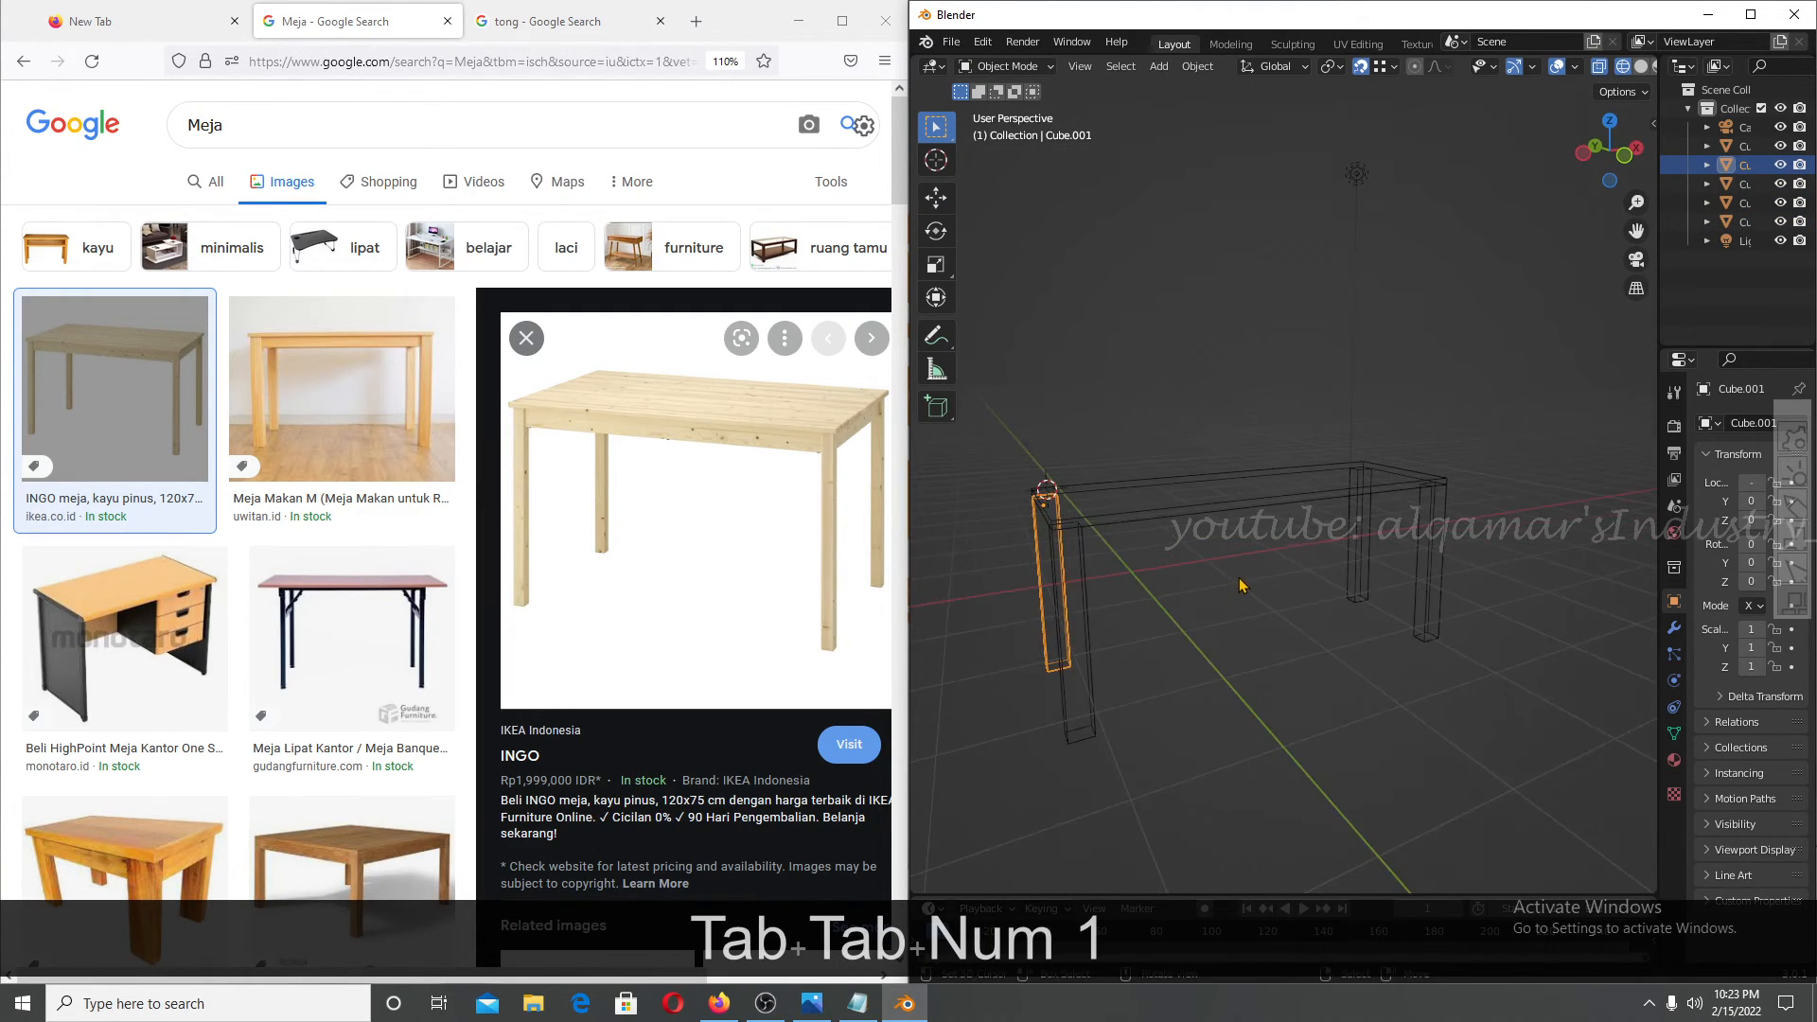
pyautogui.press('z')
pyautogui.click(1239, 685)
pyautogui.moveTo(1239, 686)
pyautogui.mouseDown(button='middle')
pyautogui.moveTo(1448, 659)
pyautogui.moveTo(1088, 587)
pyautogui.mouseUp(button='middle')
pyautogui.hotkey('alt', 'a')
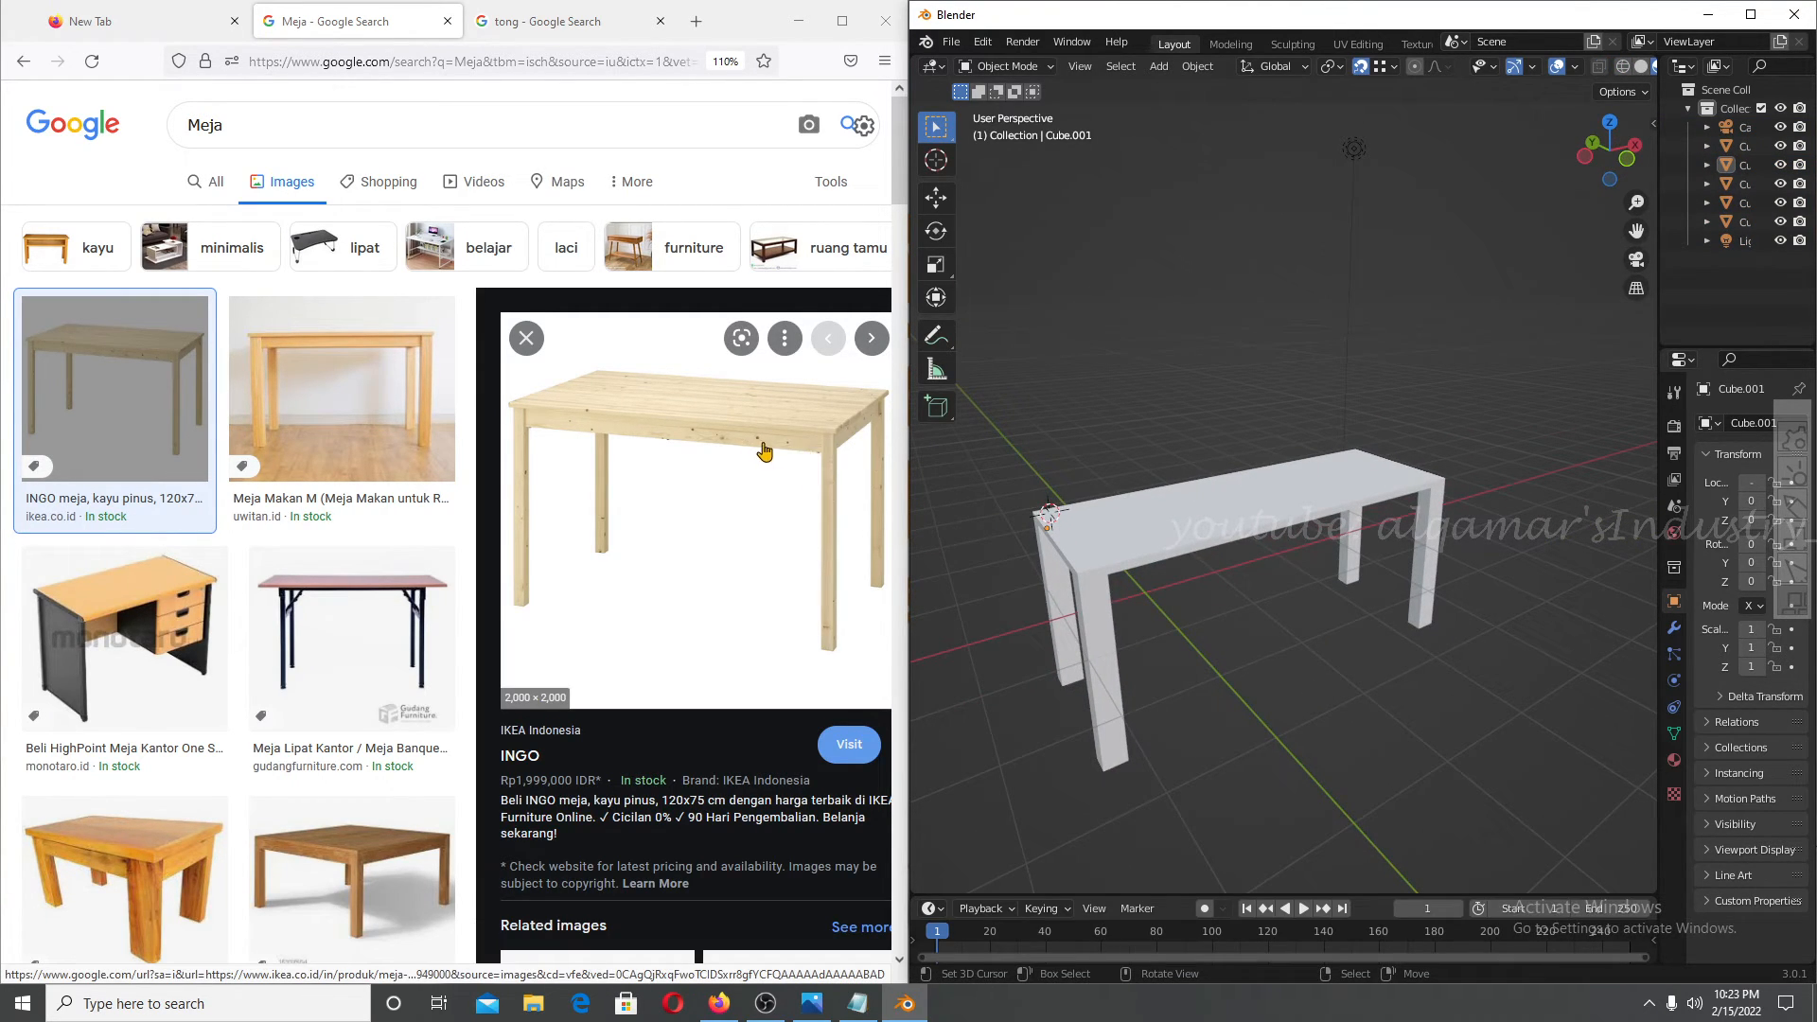
pyautogui.moveTo(1359, 629); pyautogui.dragTo(1190, 532, button='middle')
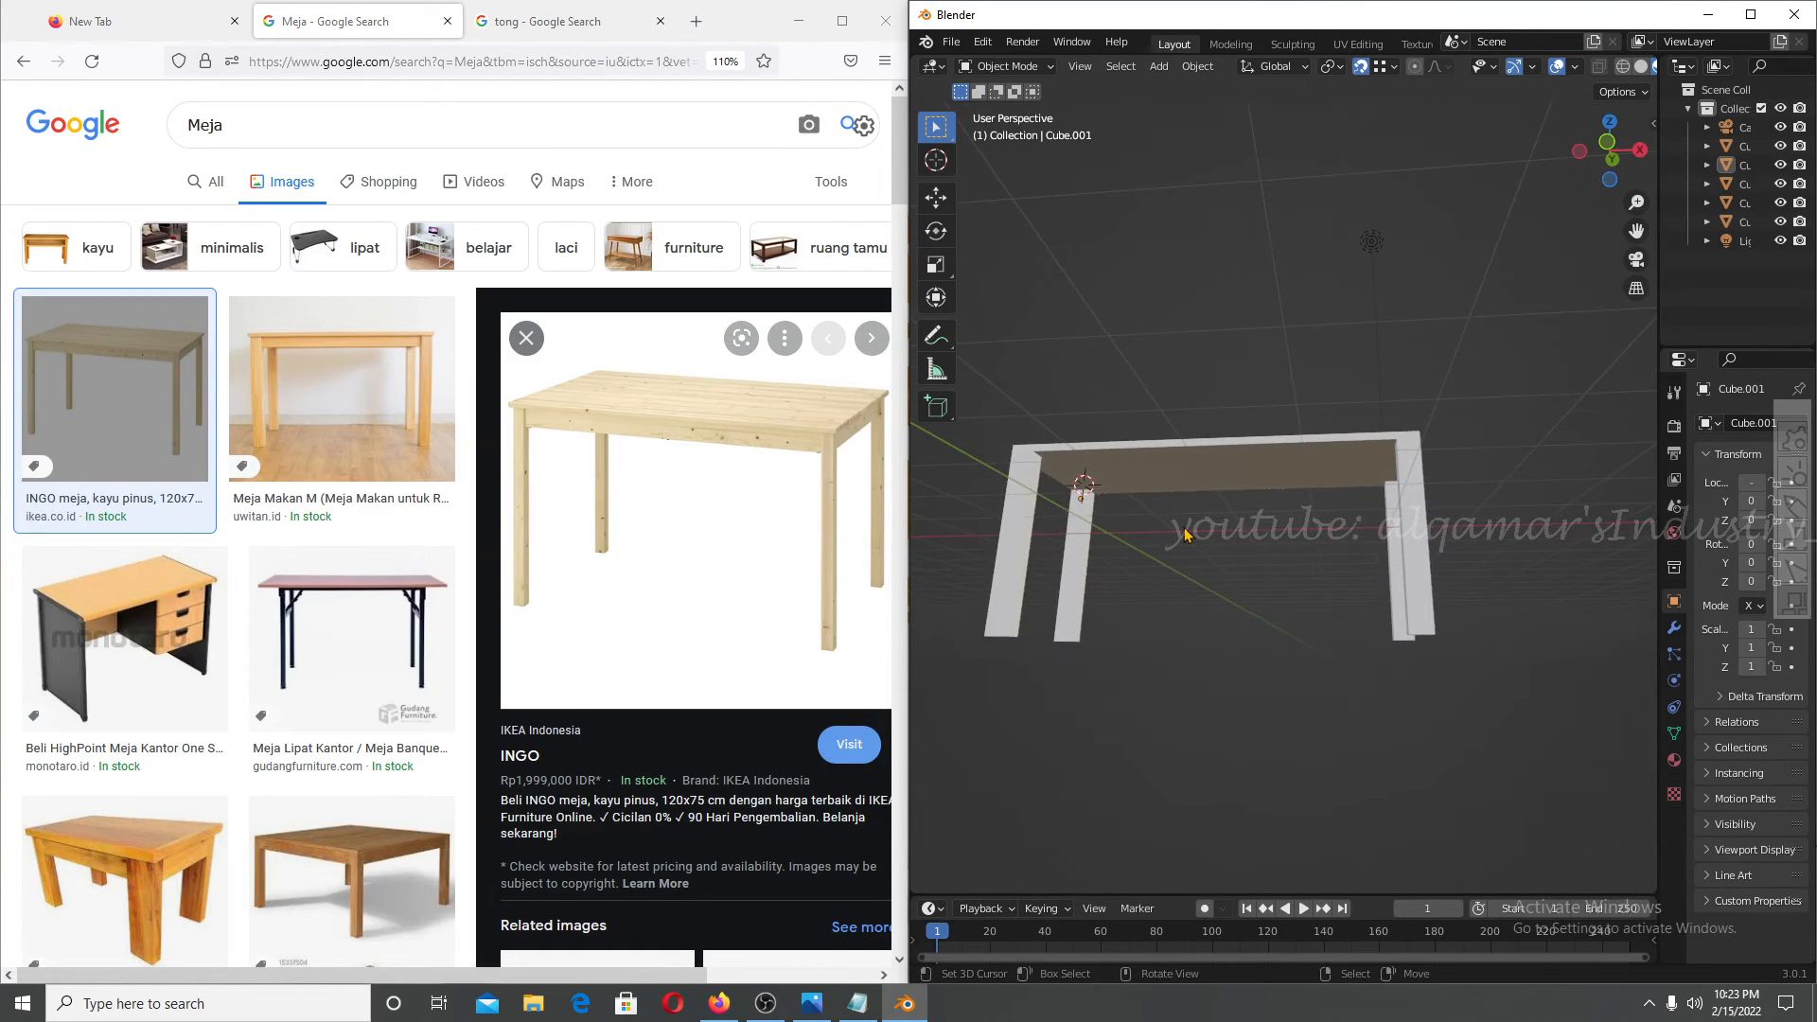
# Duplicate the front-left leg along X and place the copy against the inner side of the front-right leg.
pyautogui.press('KP_1')
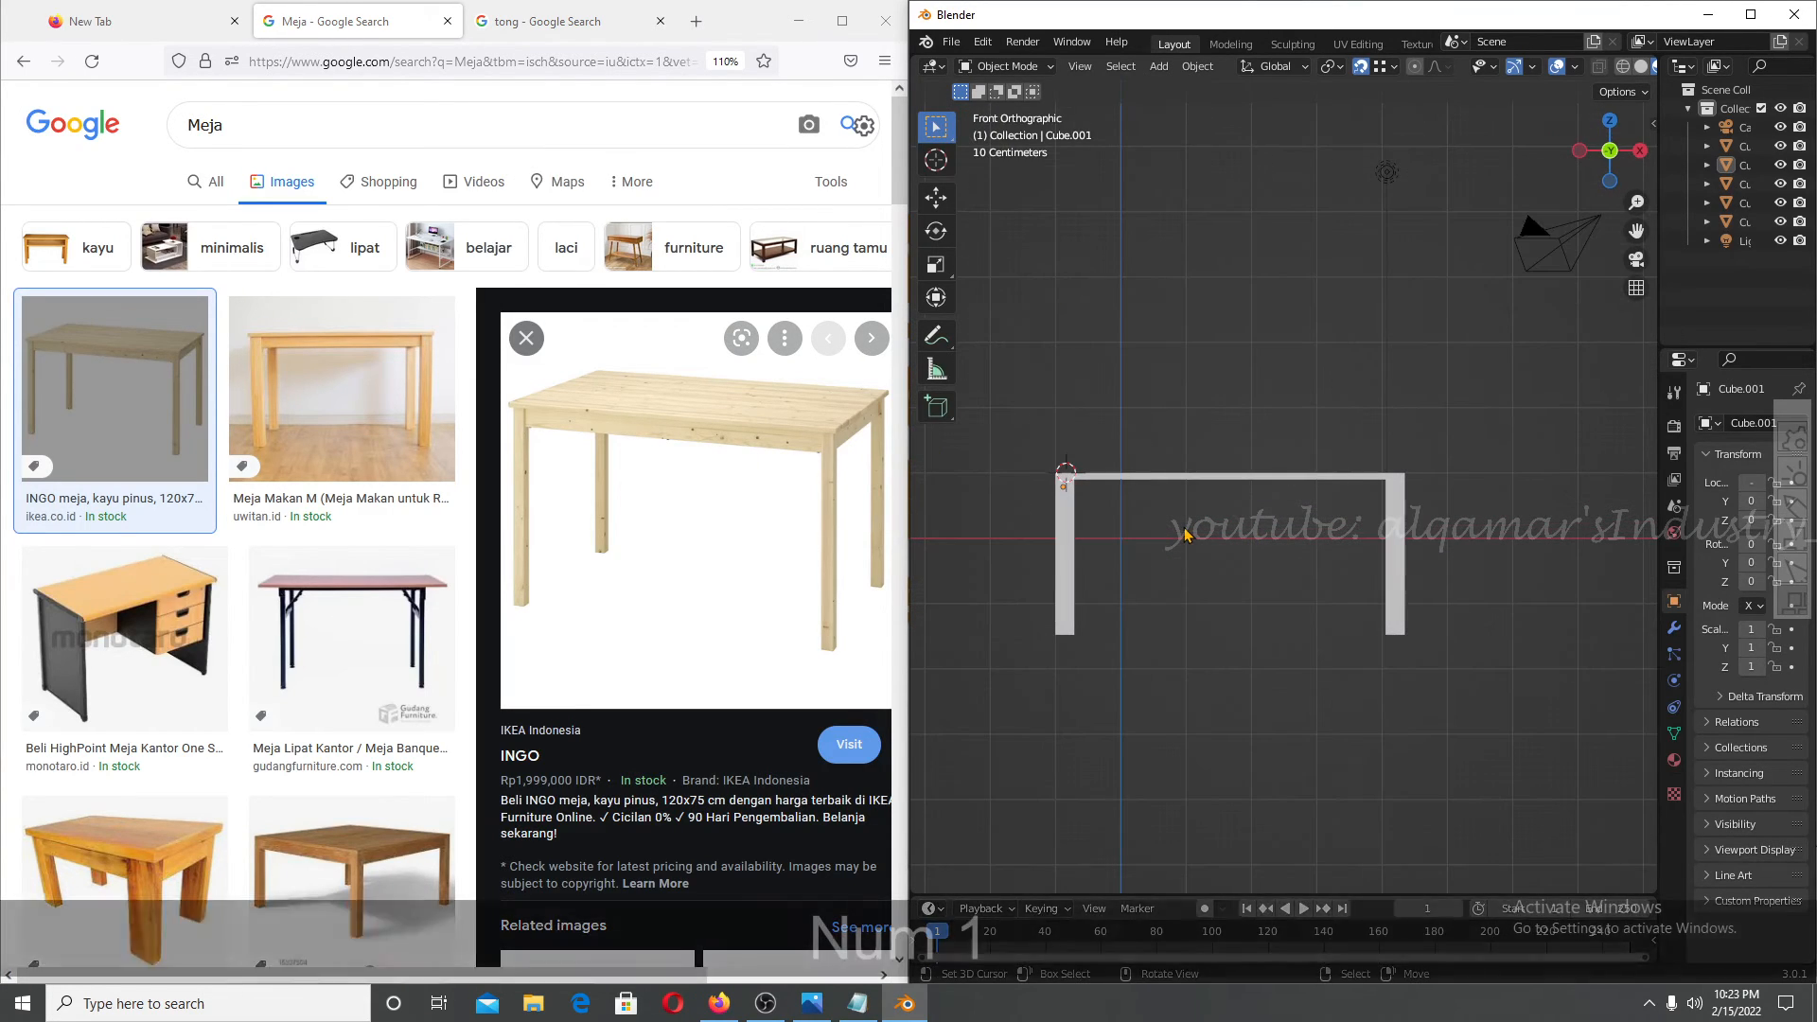
pyautogui.click(1066, 584)
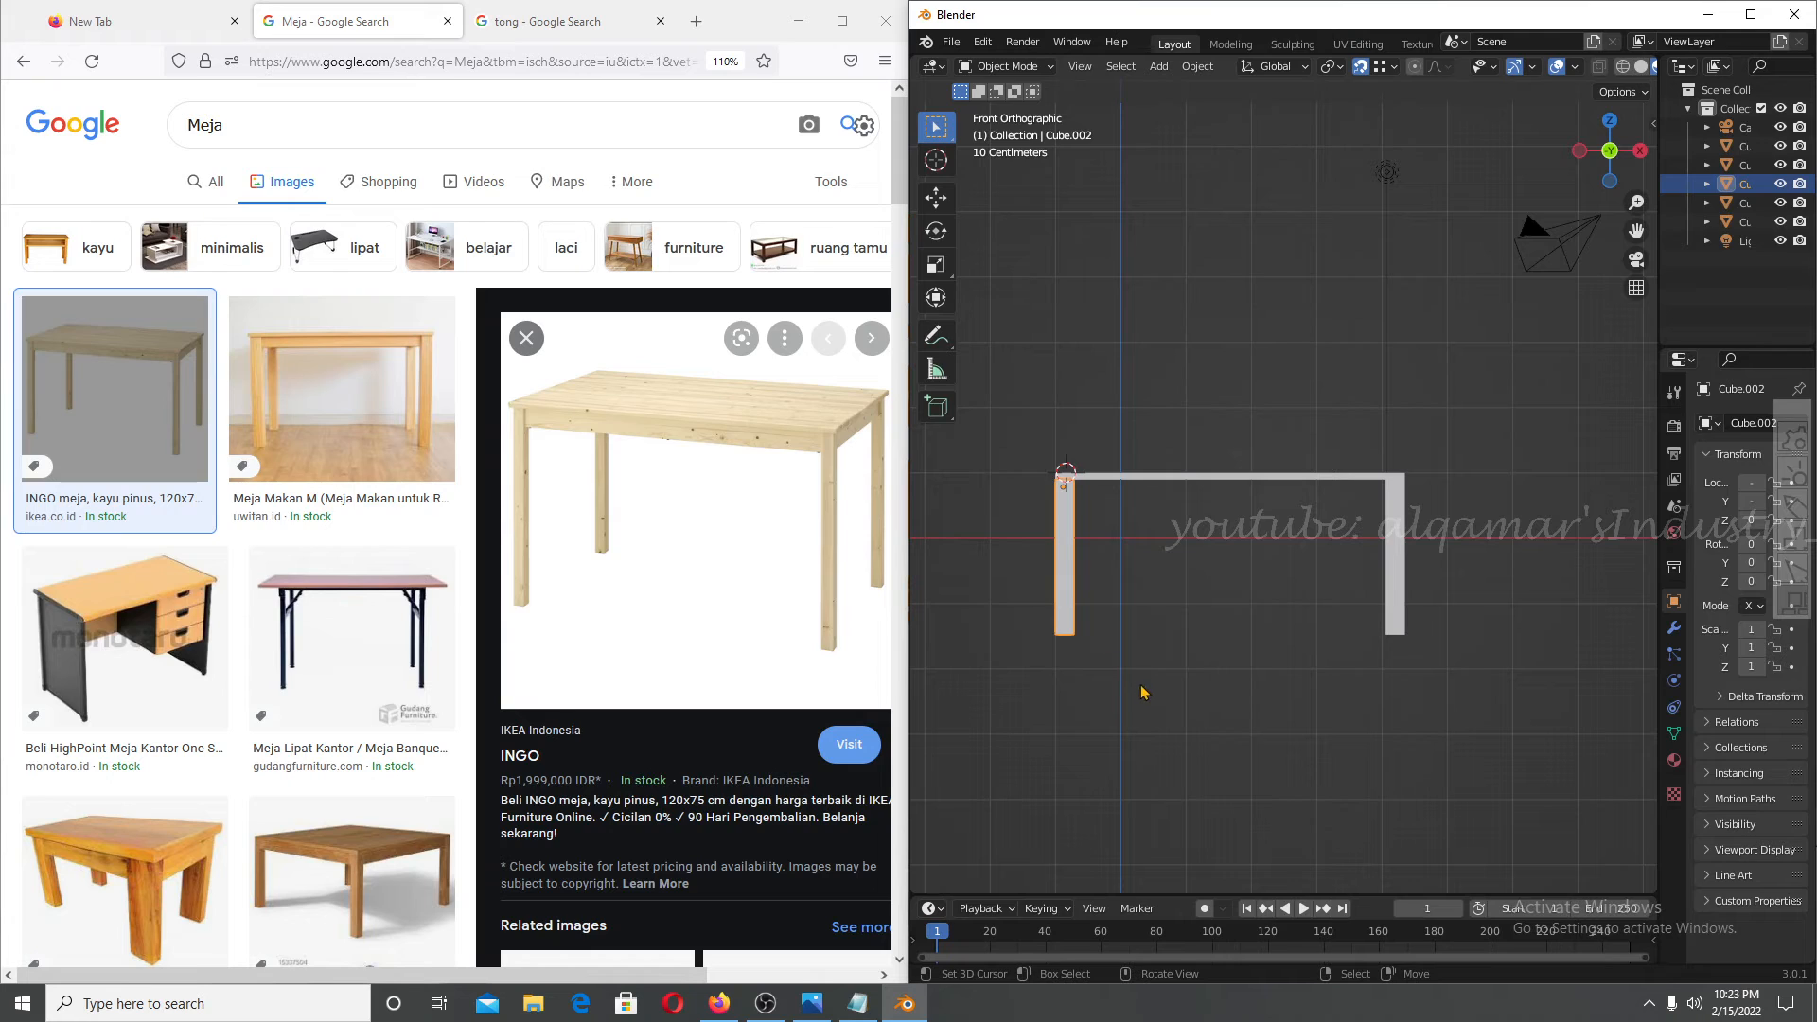
pyautogui.hotkey('shift', 'd')
pyautogui.press('x')
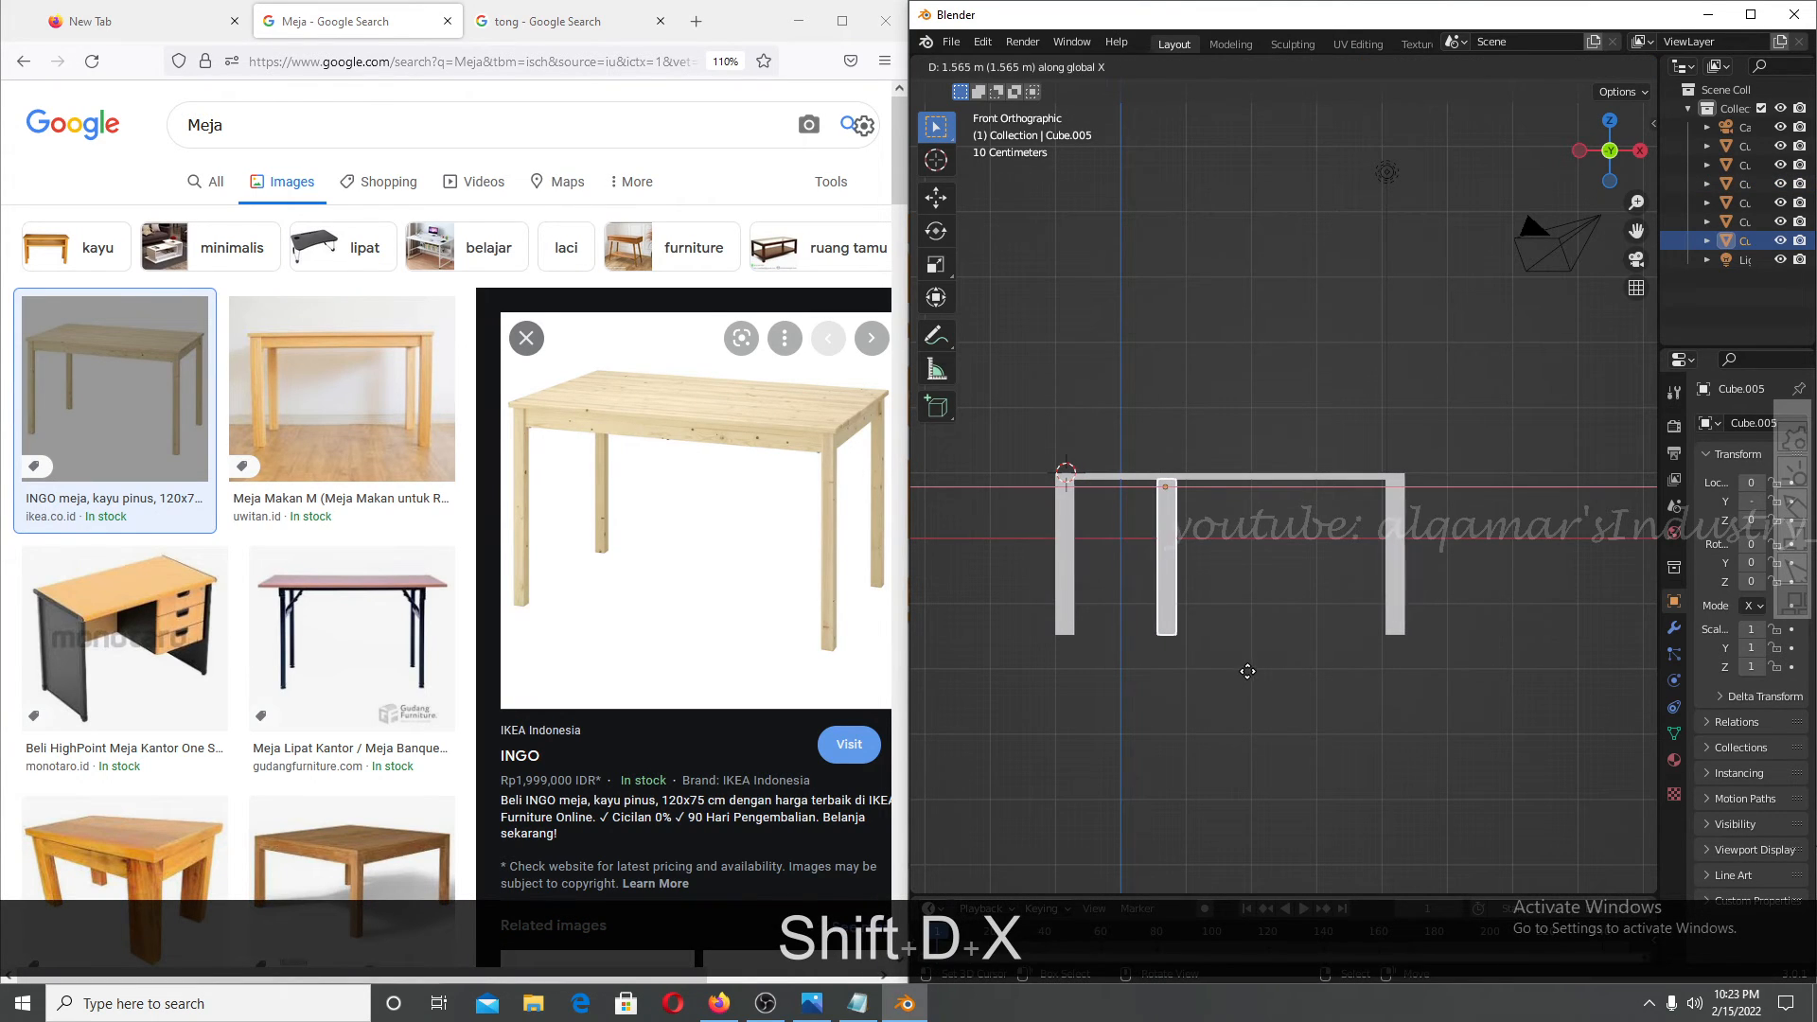
pyautogui.click(1365, 636)
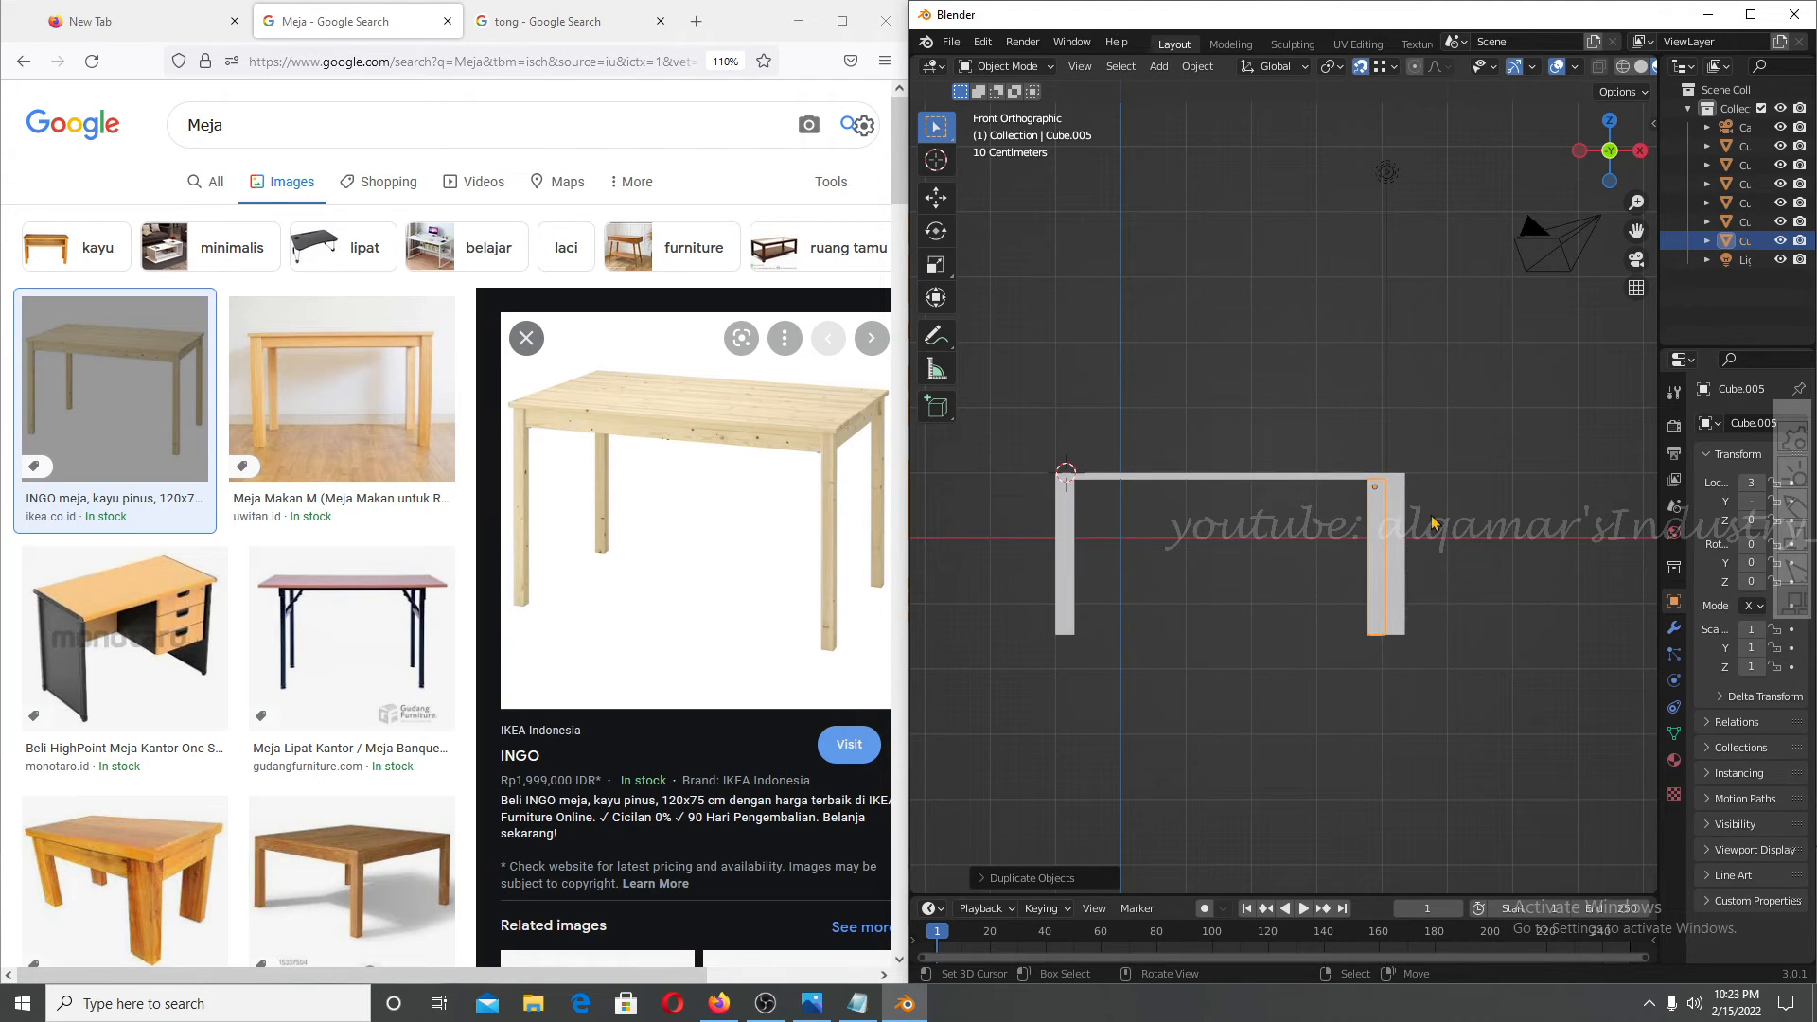
# In Wireframe shading, raise the copied leg's bottom vertices along Z by about 2 m, leaving a short block under the tabletop.
pyautogui.press('Tab')
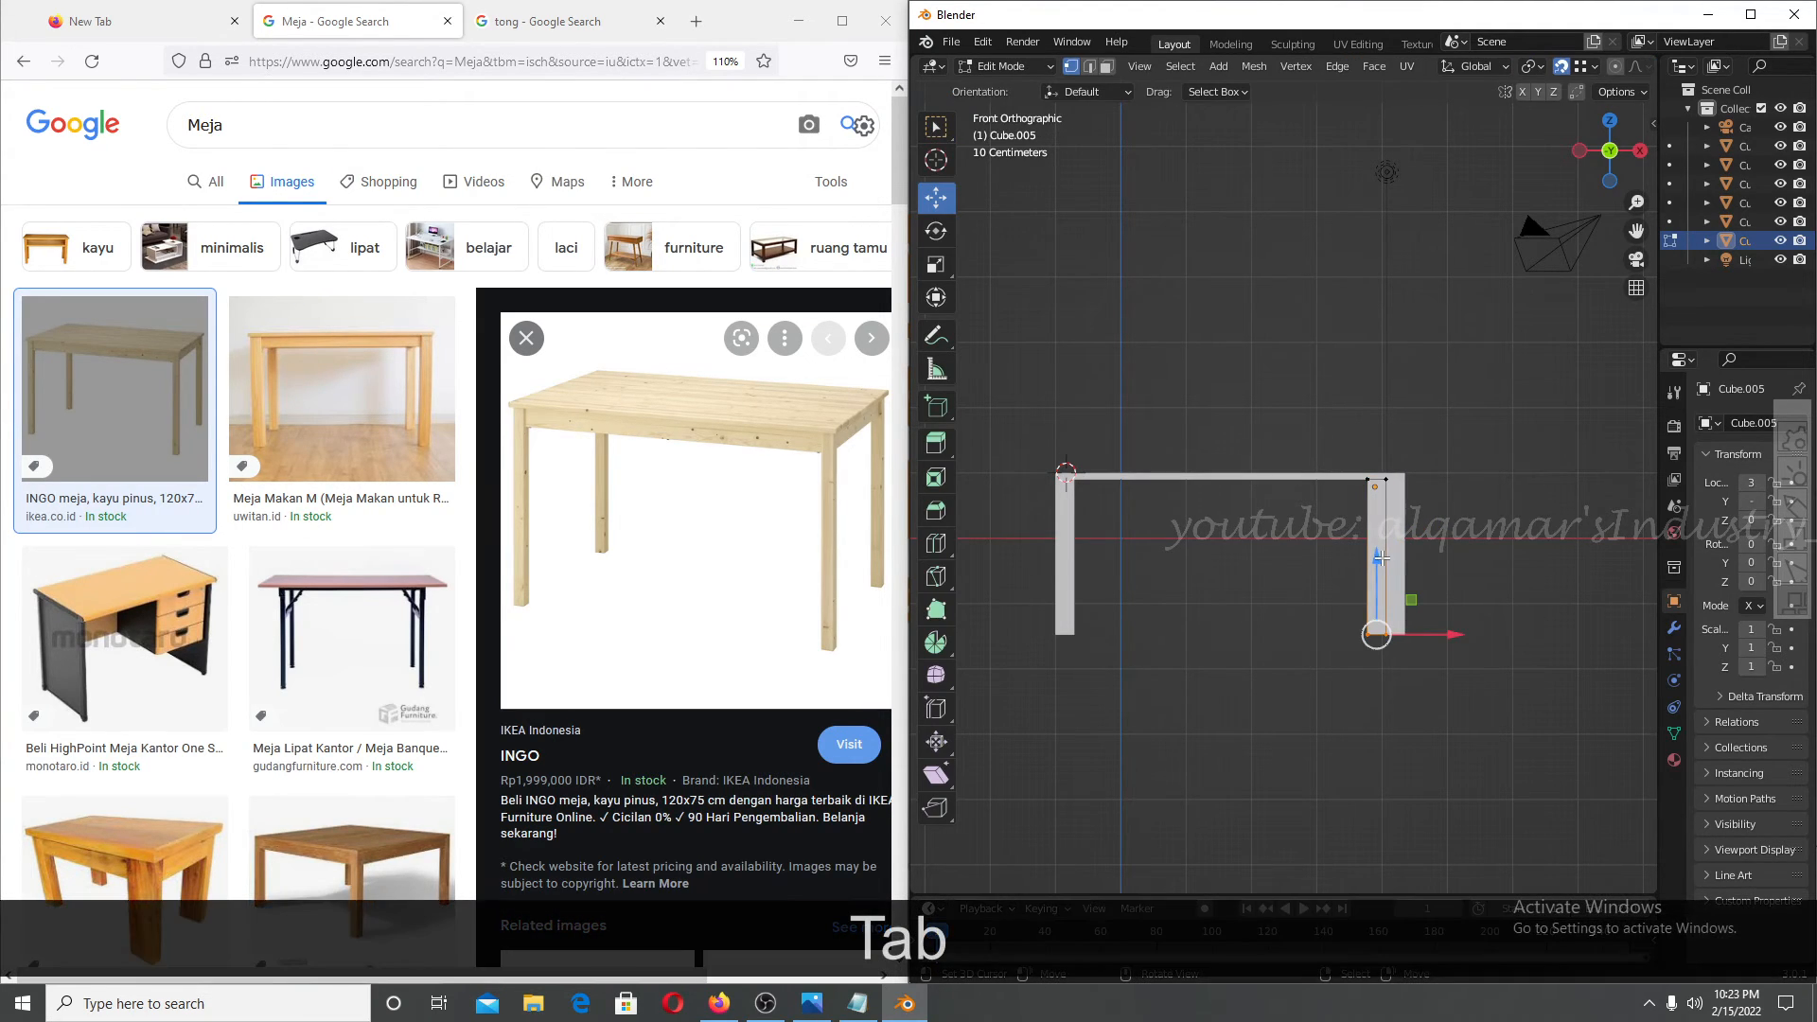
pyautogui.press('z')
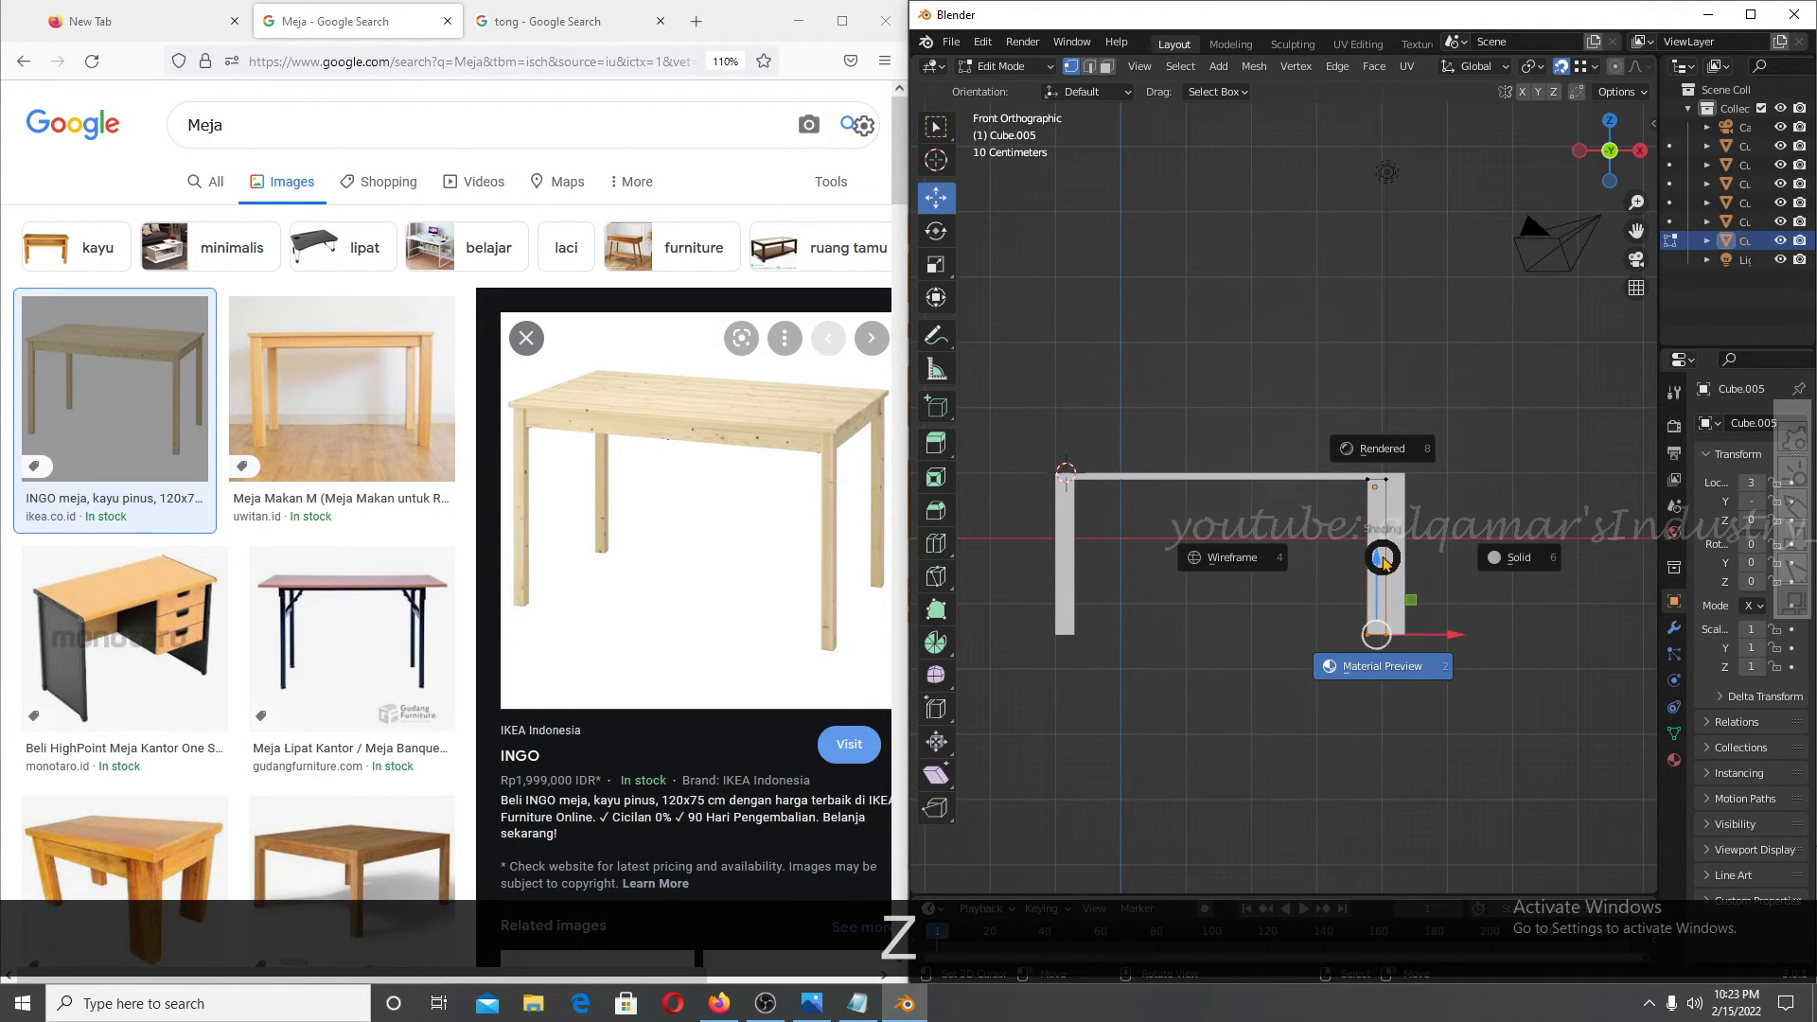
pyautogui.click(1259, 565)
pyautogui.press('a')
pyautogui.press('a')
pyautogui.press('b')
pyautogui.moveTo(1296, 562); pyautogui.dragTo(1422, 670)
pyautogui.press('g')
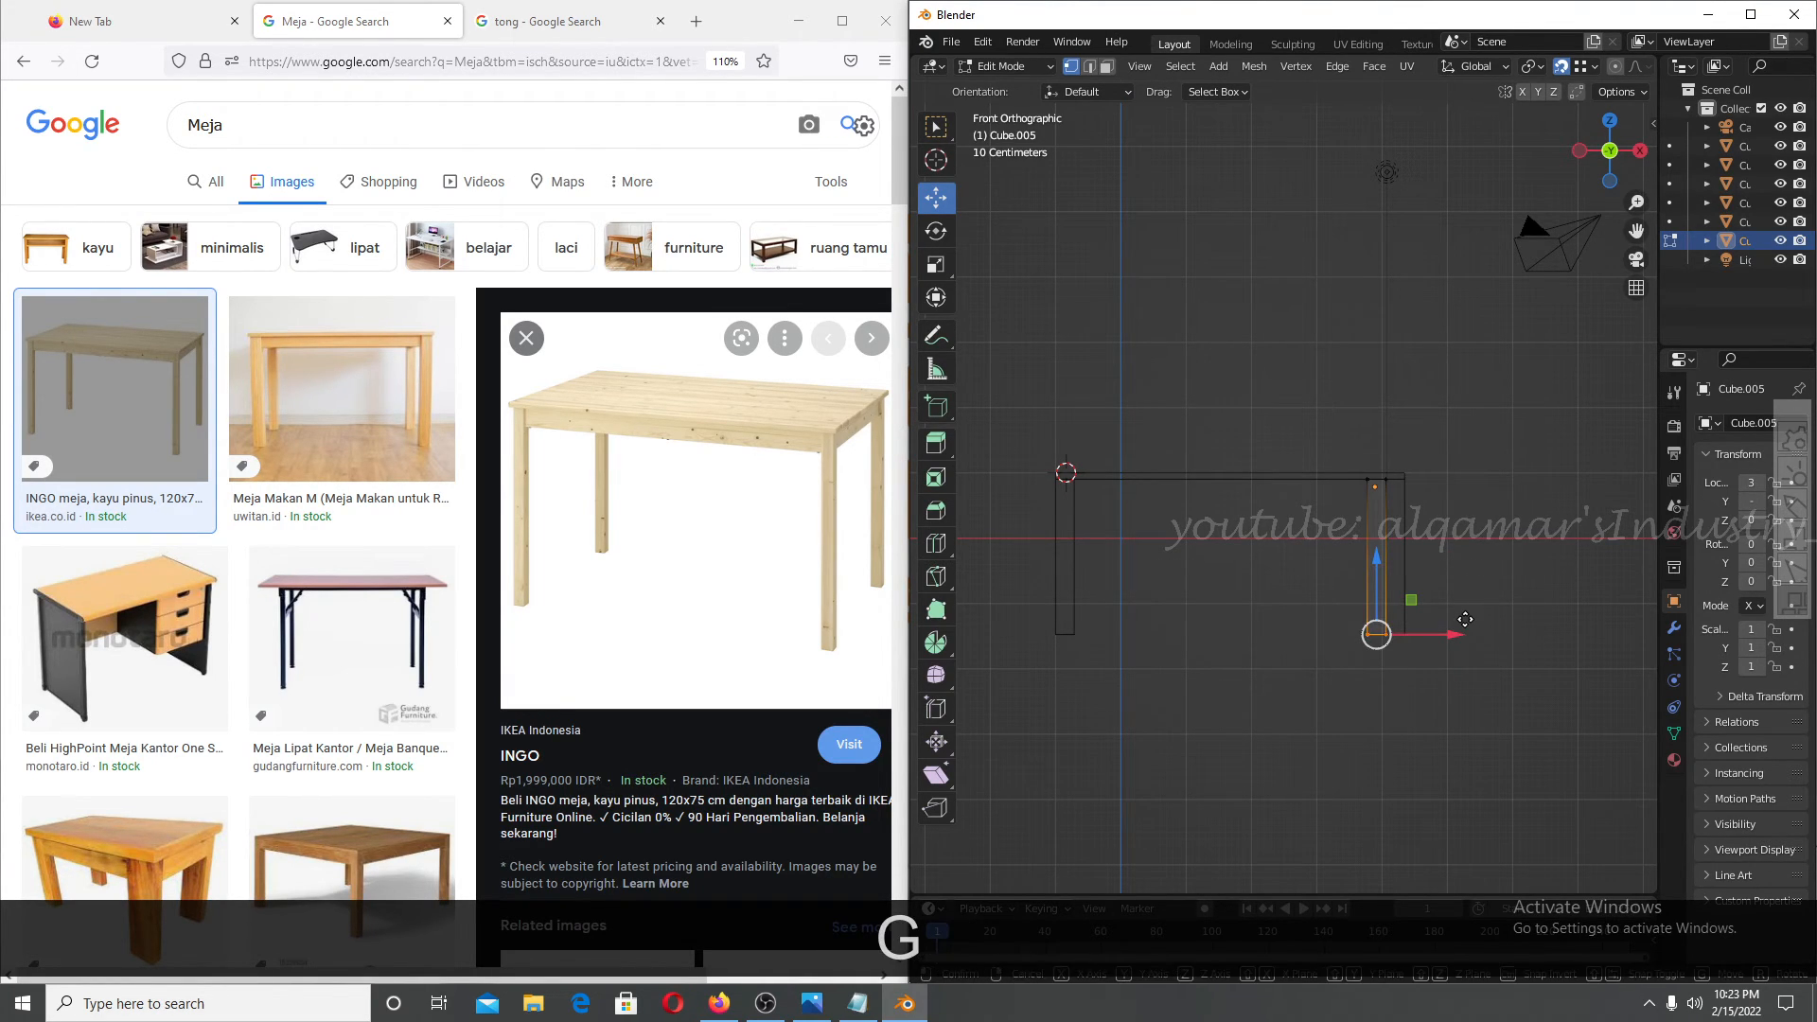
pyautogui.press('z')
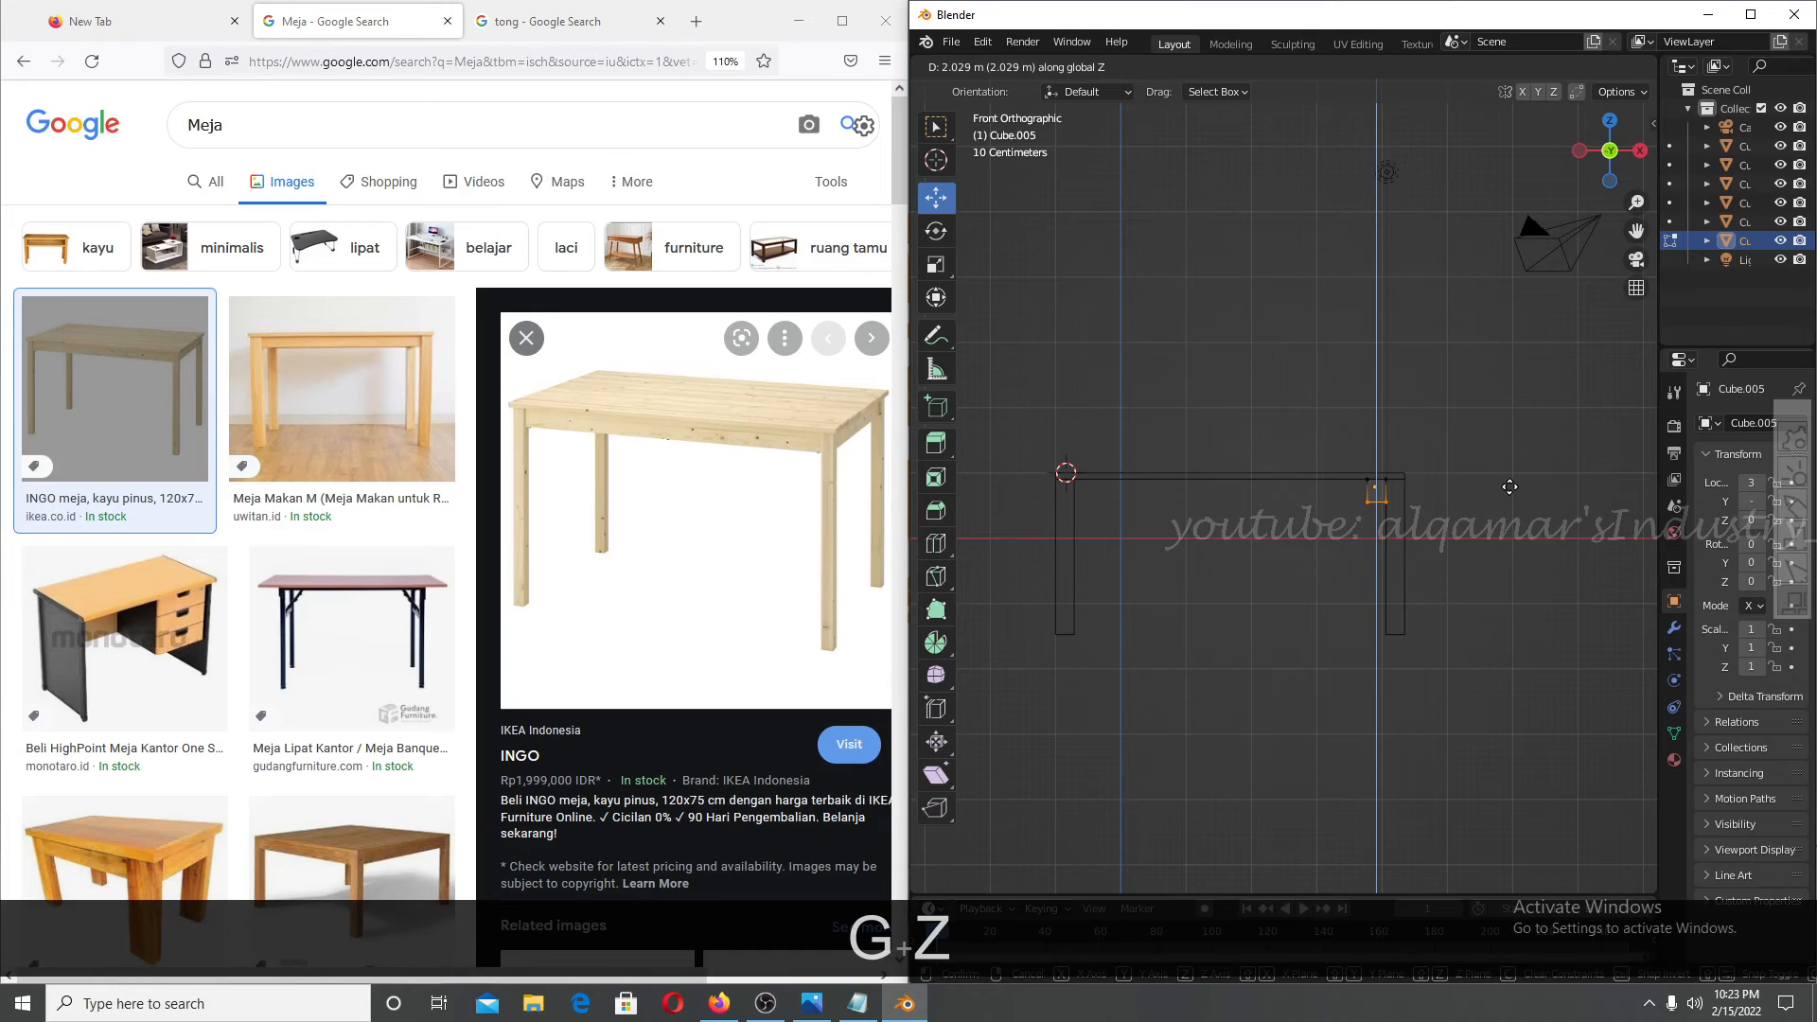
pyautogui.click(1509, 483)
# Move the short block's left-end vertices along X to the front-left leg's inner side, forming a front apron beam.
pyautogui.press('a')
pyautogui.press('a')
pyautogui.press('b')
pyautogui.moveTo(1348, 433); pyautogui.dragTo(1363, 497)
pyautogui.press('g')
pyautogui.press('x')
pyautogui.click(1084, 481)
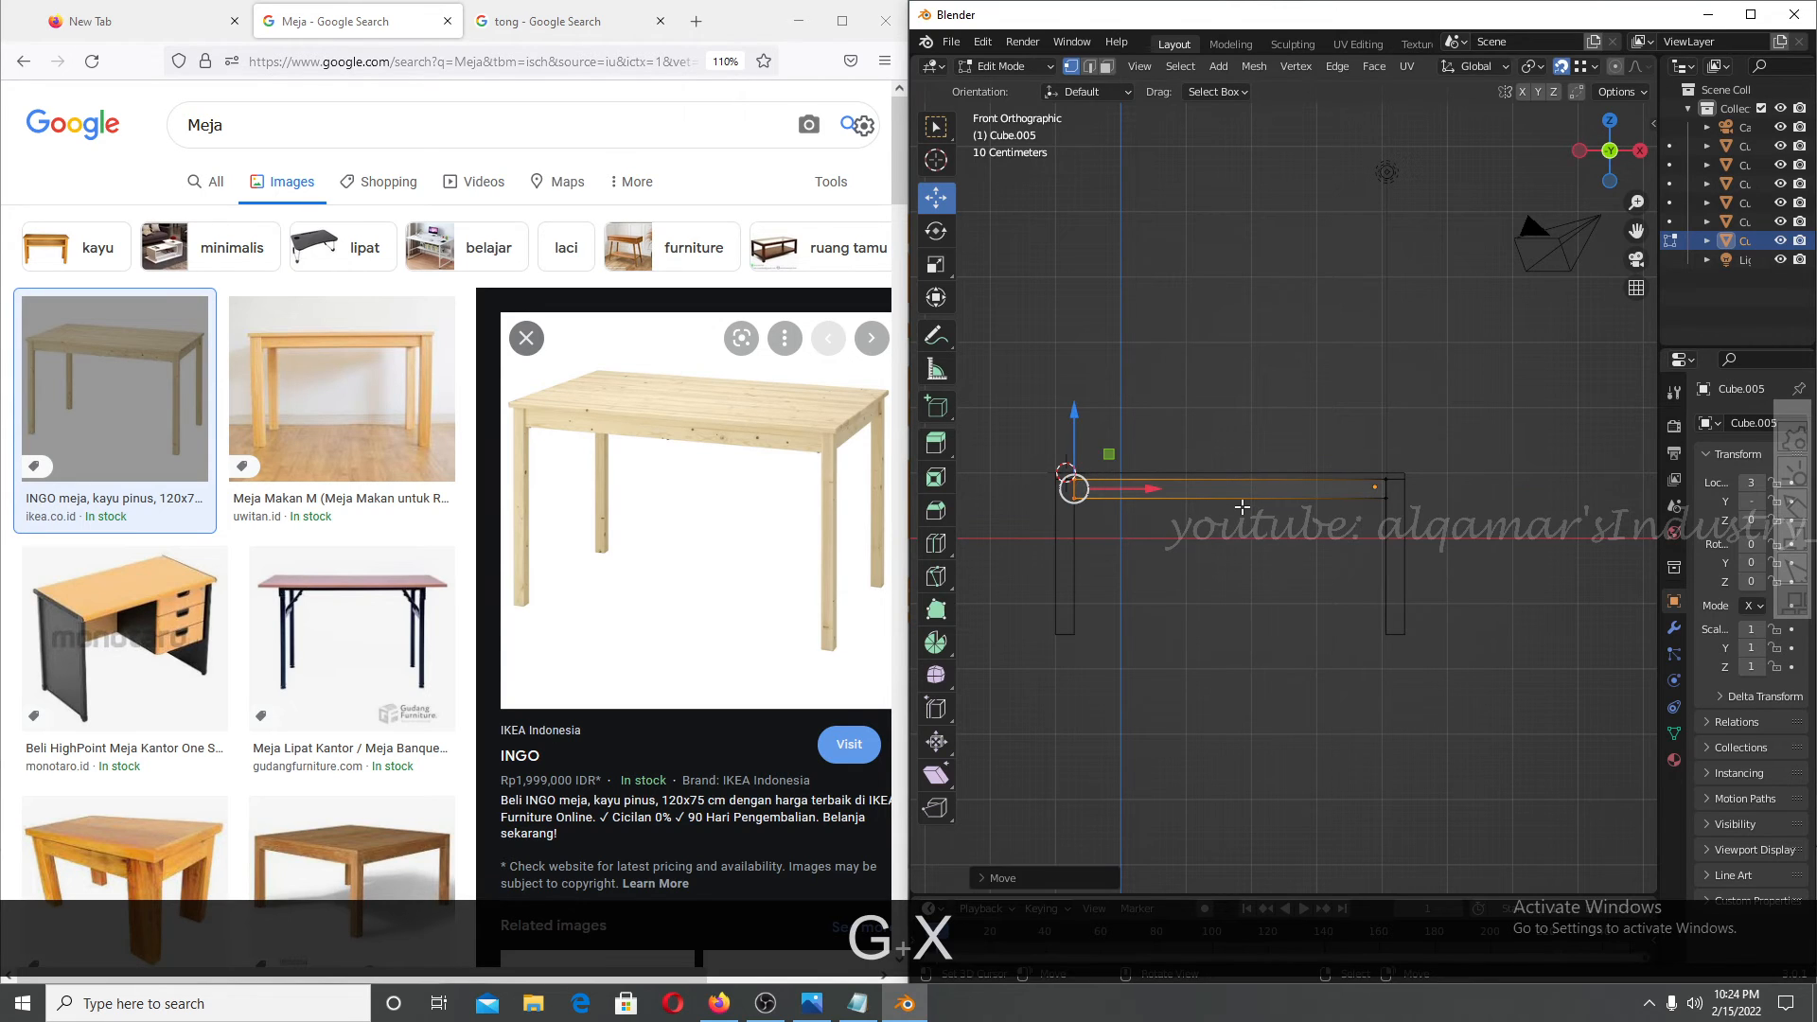
pyautogui.press('Tab')
# Duplicate the front apron beam along Y, snap the copy to the tabletop's back edge, and check its alignment.
pyautogui.moveTo(1088, 484); pyautogui.dragTo(1171, 579, button='middle')
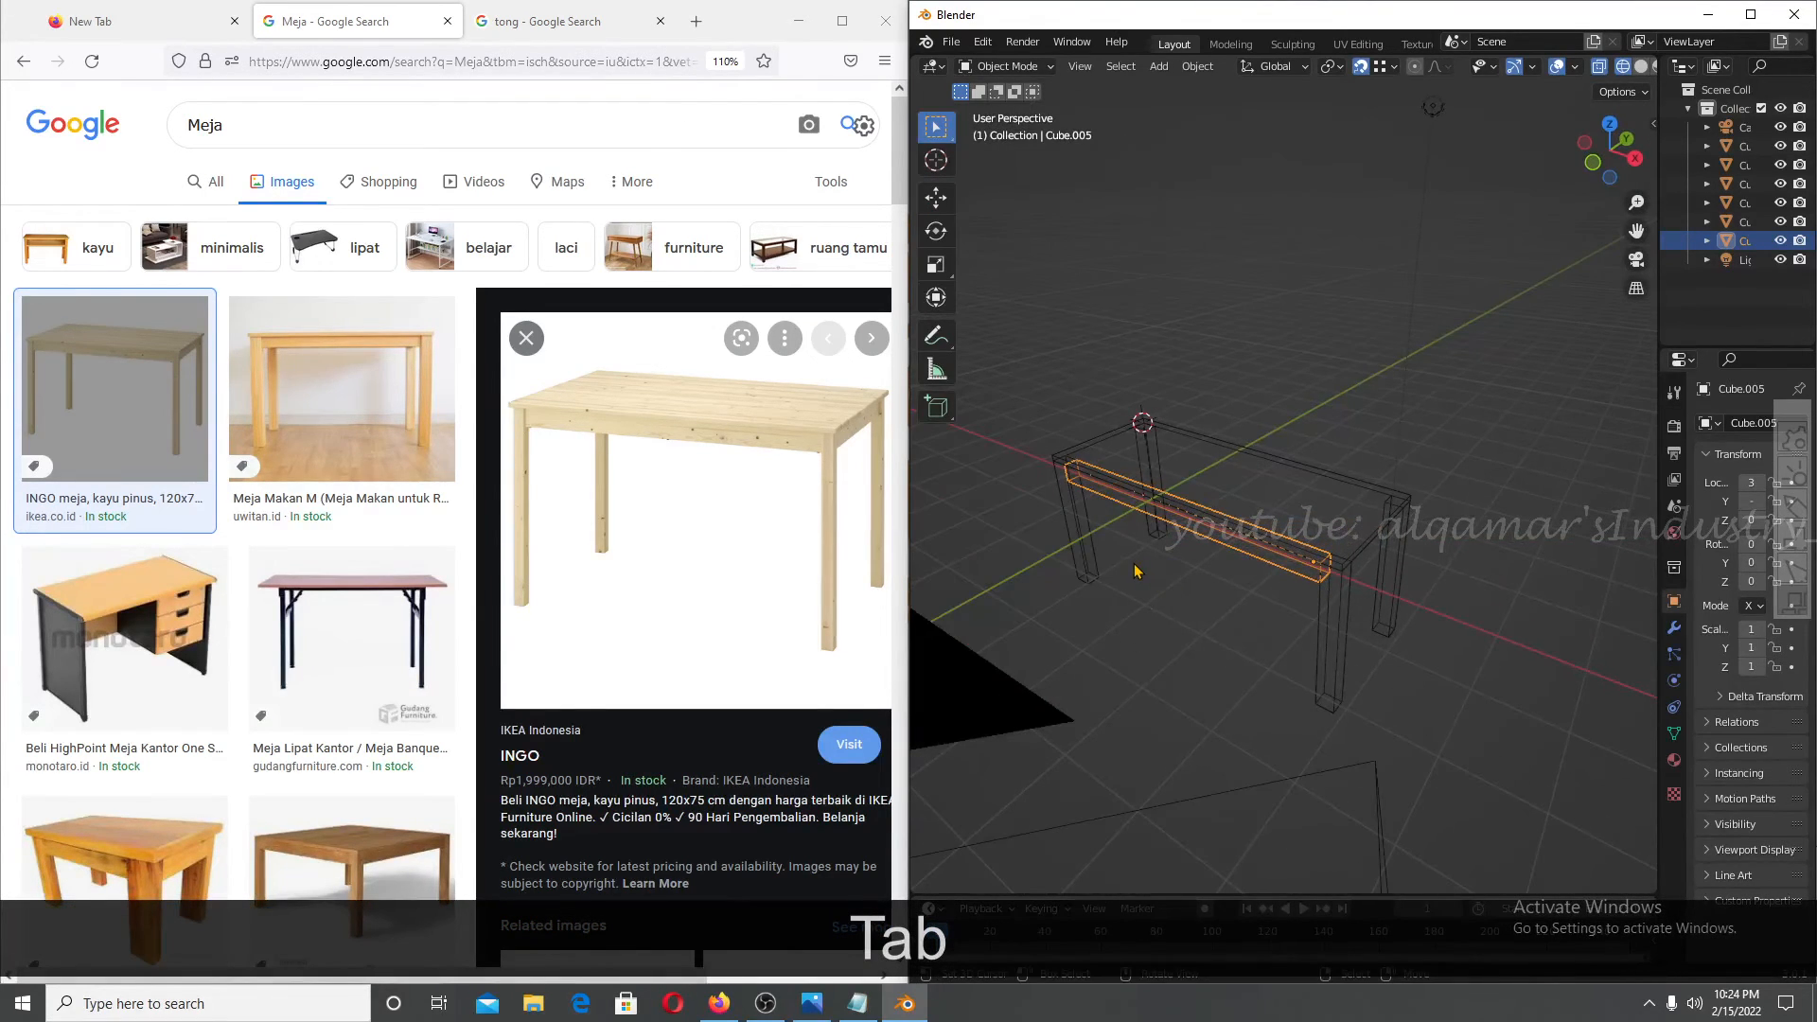
pyautogui.press('KP_7')
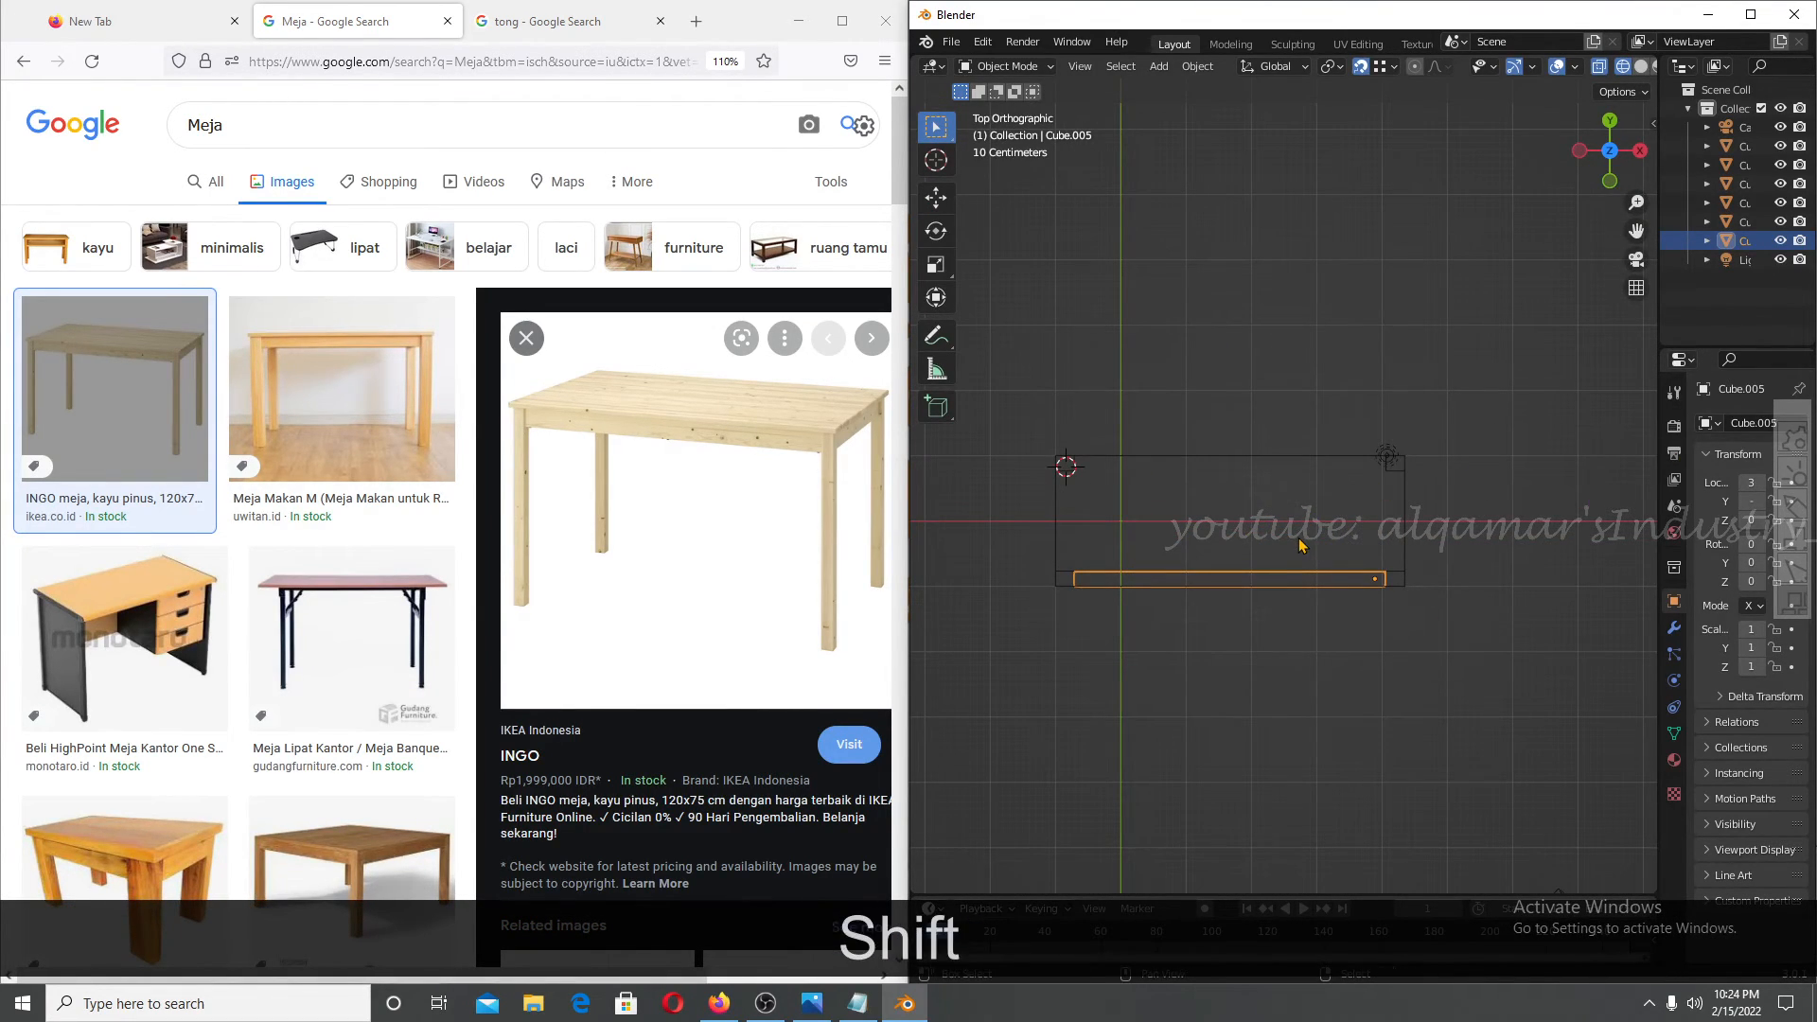
pyautogui.hotkey('shift', 'd')
pyautogui.press('y')
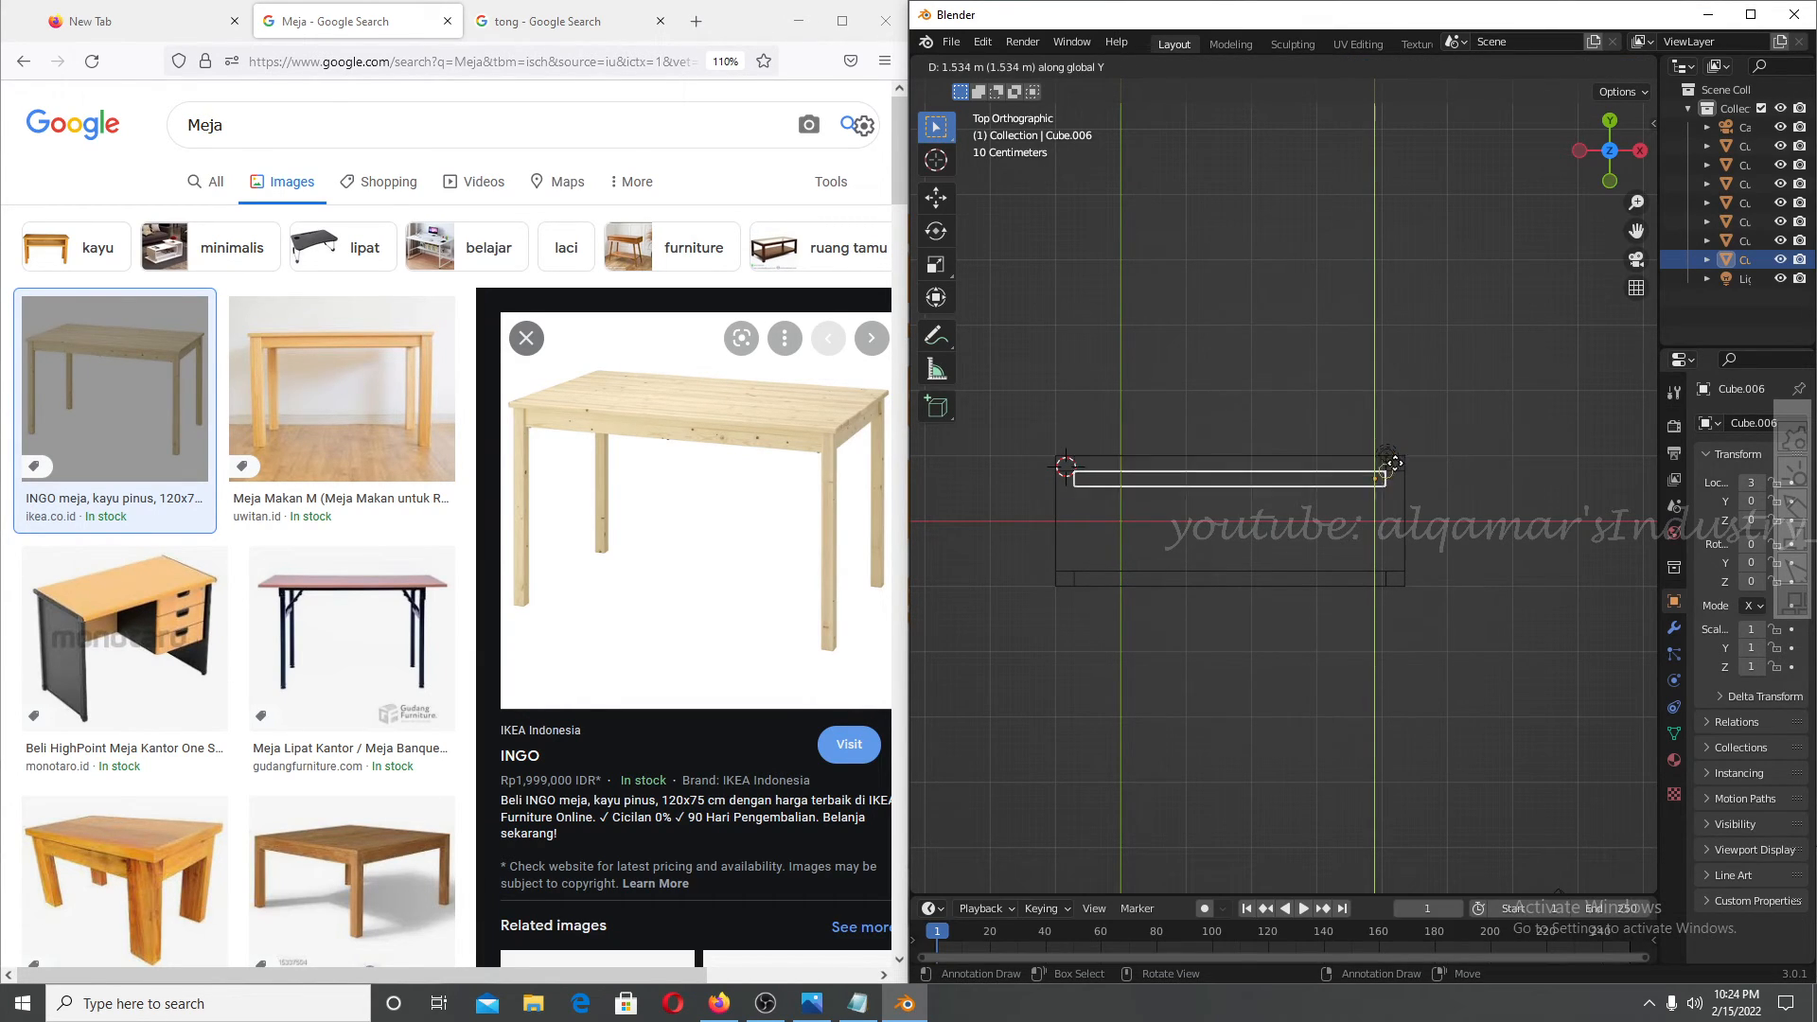
pyautogui.click(1409, 456)
pyautogui.scroll(6, 1078, 456)
pyautogui.keyDown('shift'); pyautogui.moveTo(1099, 460); pyautogui.dragTo(1522, 567, button='middle'); pyautogui.keyUp('shift')
pyautogui.scroll(5, 1117, 546)
pyautogui.keyDown('shift'); pyautogui.moveTo(1147, 543); pyautogui.dragTo(1509, 540, button='middle'); pyautogui.keyUp('shift')
pyautogui.scroll(-13, 1348, 596)
pyautogui.moveTo(1347, 603); pyautogui.dragTo(1099, 505, button='middle')
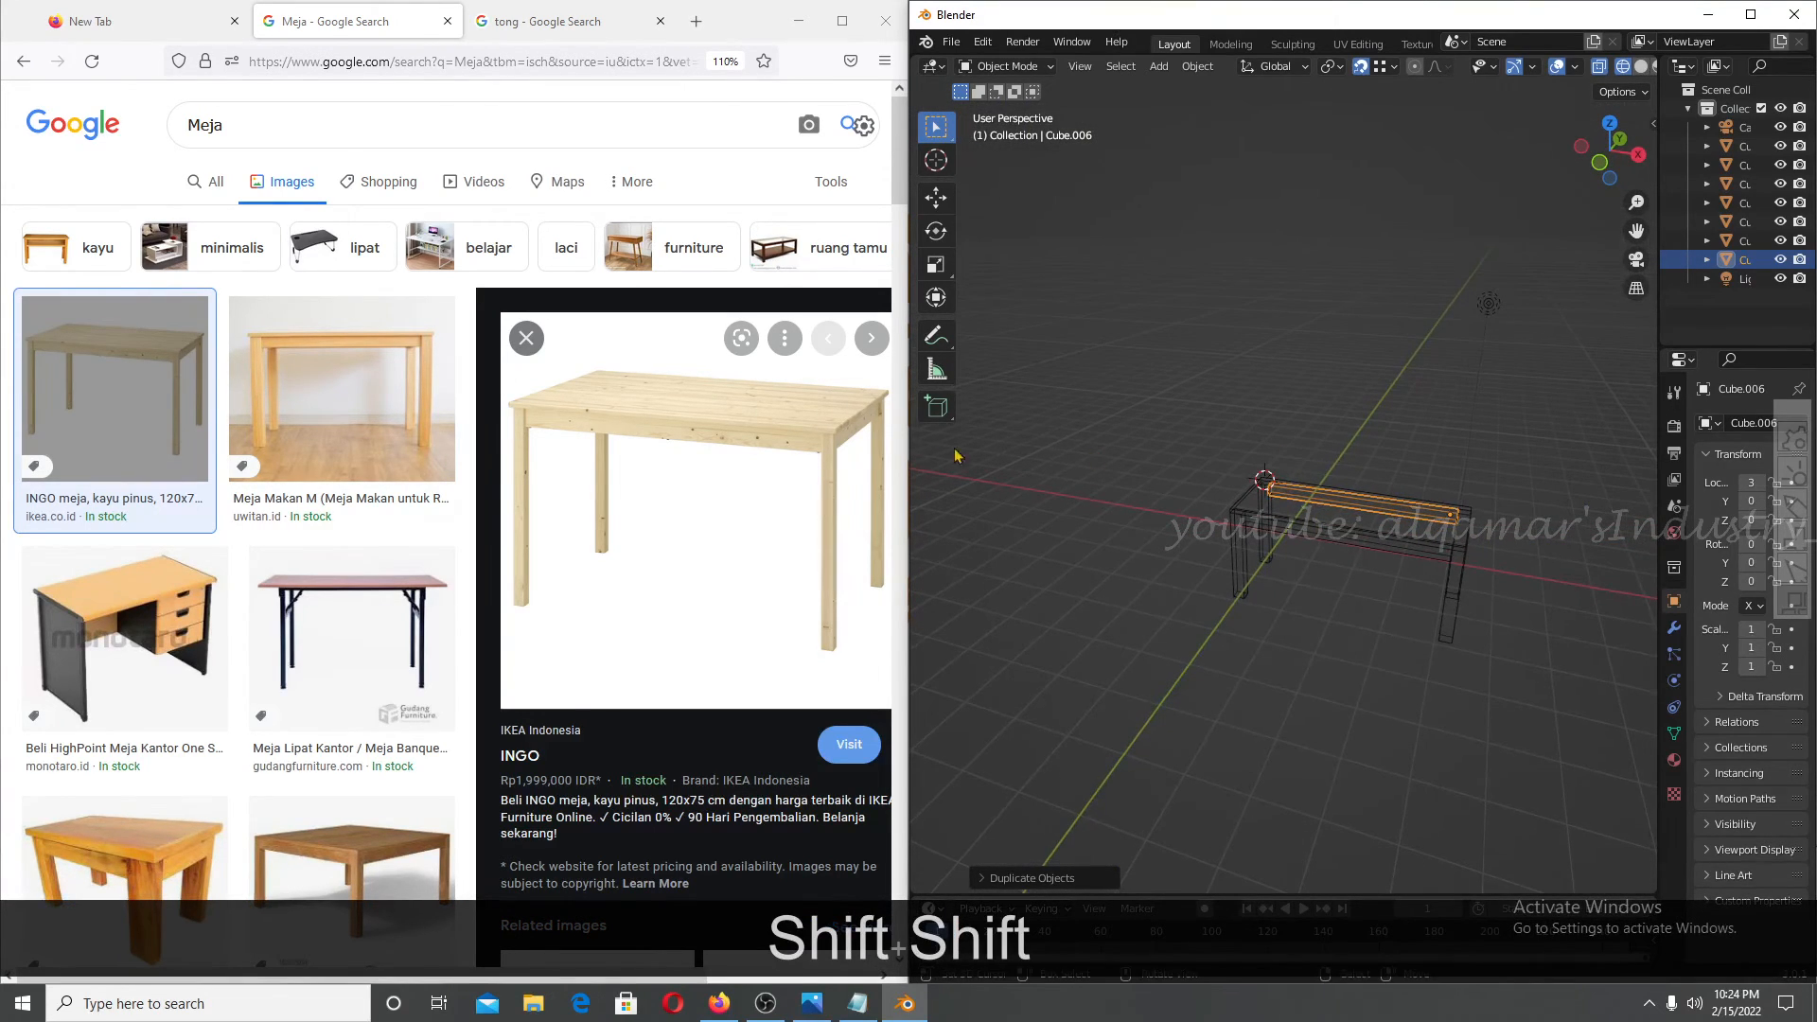
# Duplicate the rear apron beam from the top view and snap the copy along X to the tabletop's left edge.
pyautogui.press('KP_7')
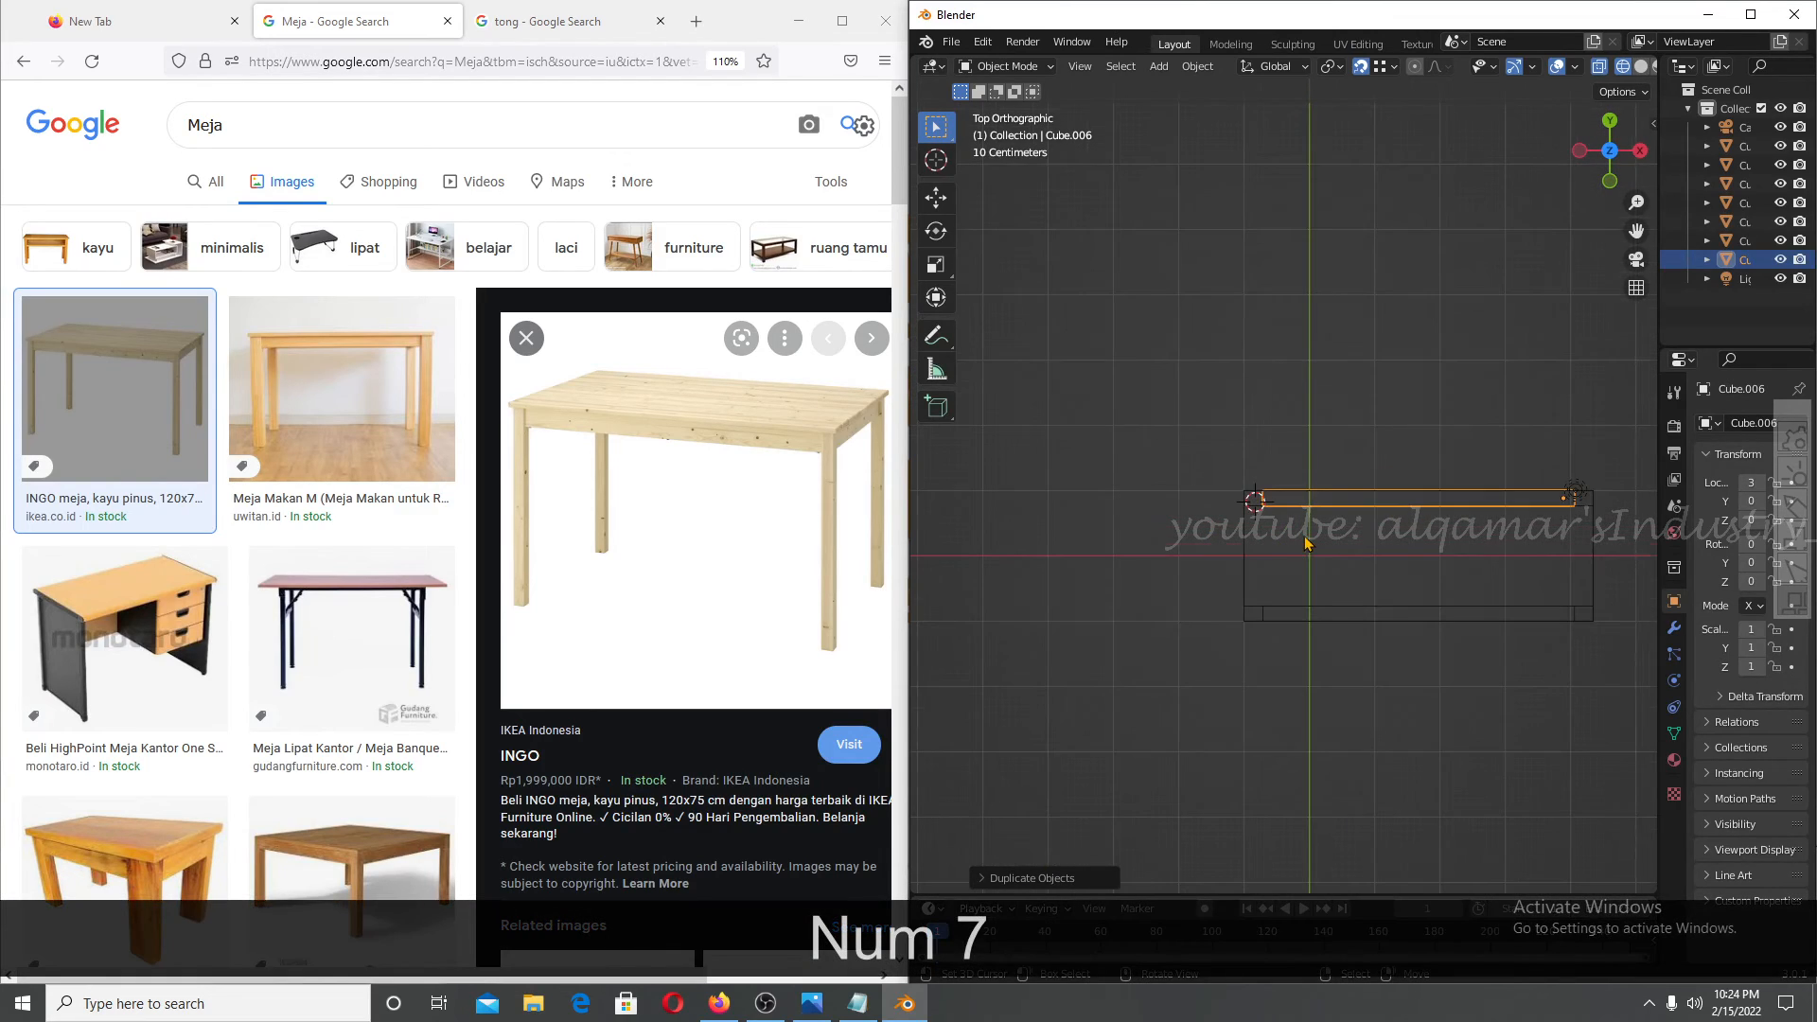
pyautogui.hotkey('shift', 'd')
pyautogui.press('z')
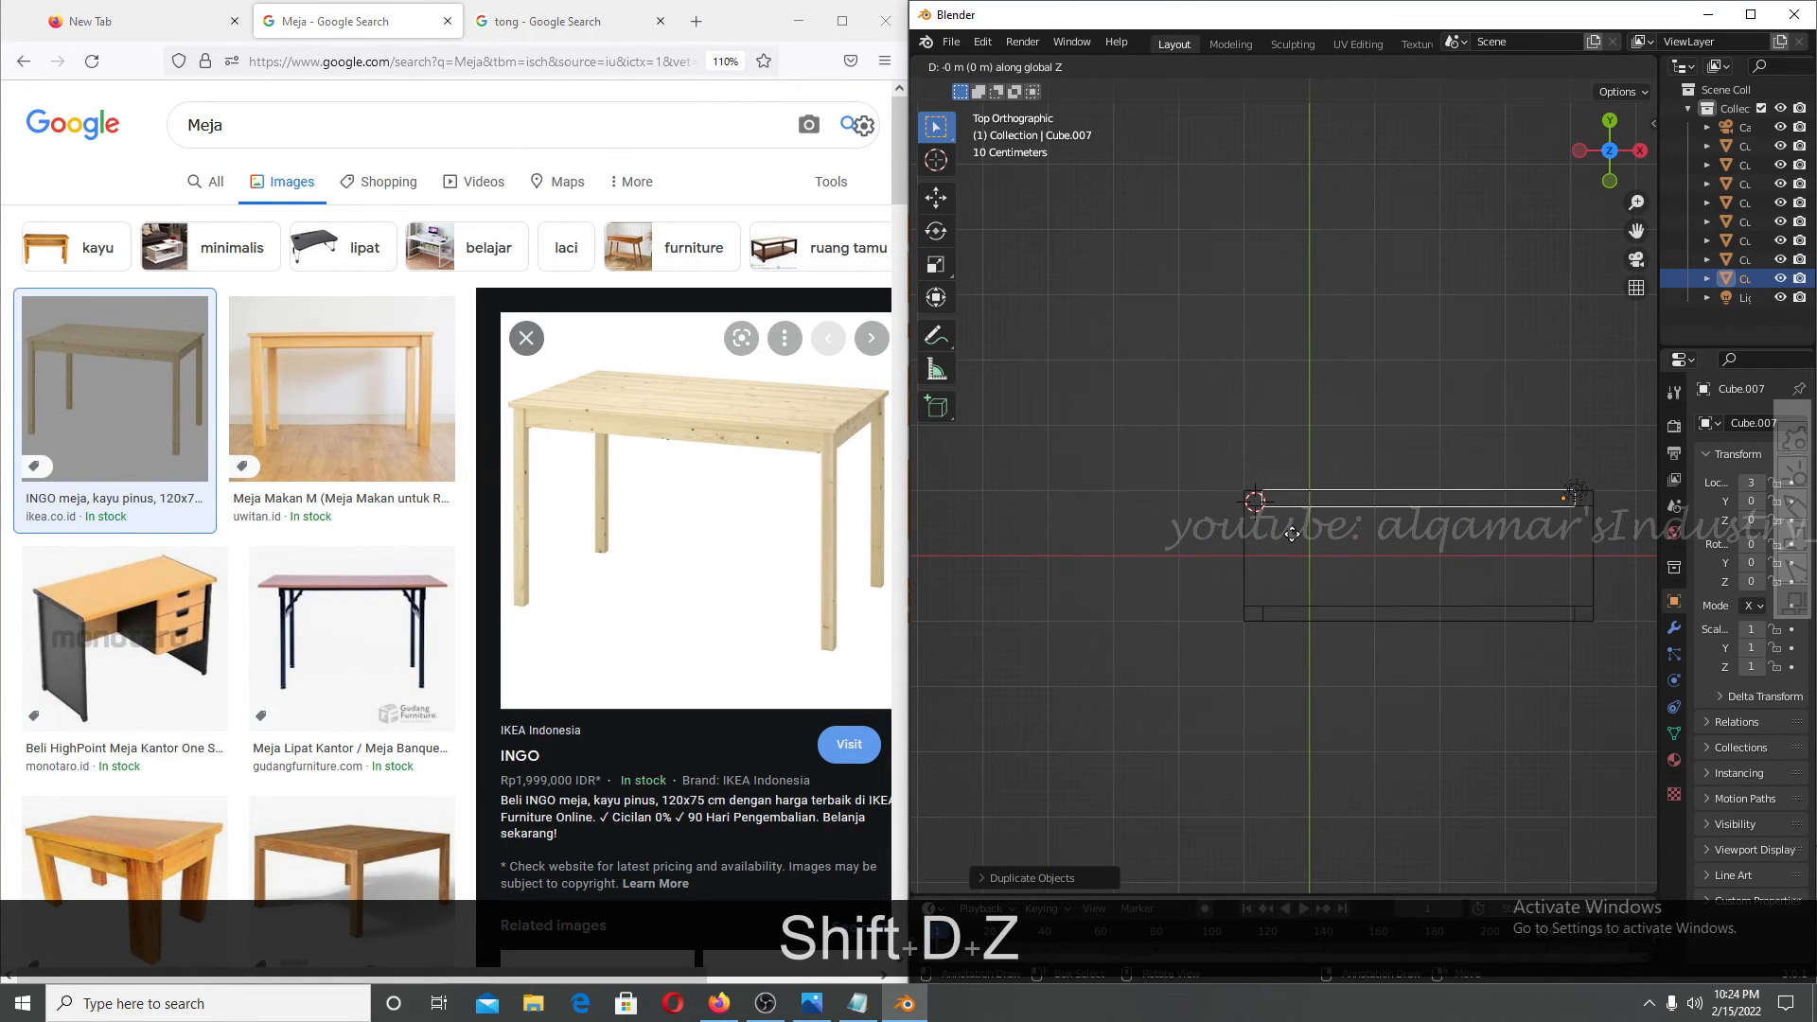
pyautogui.press('x')
pyautogui.click(1259, 600)
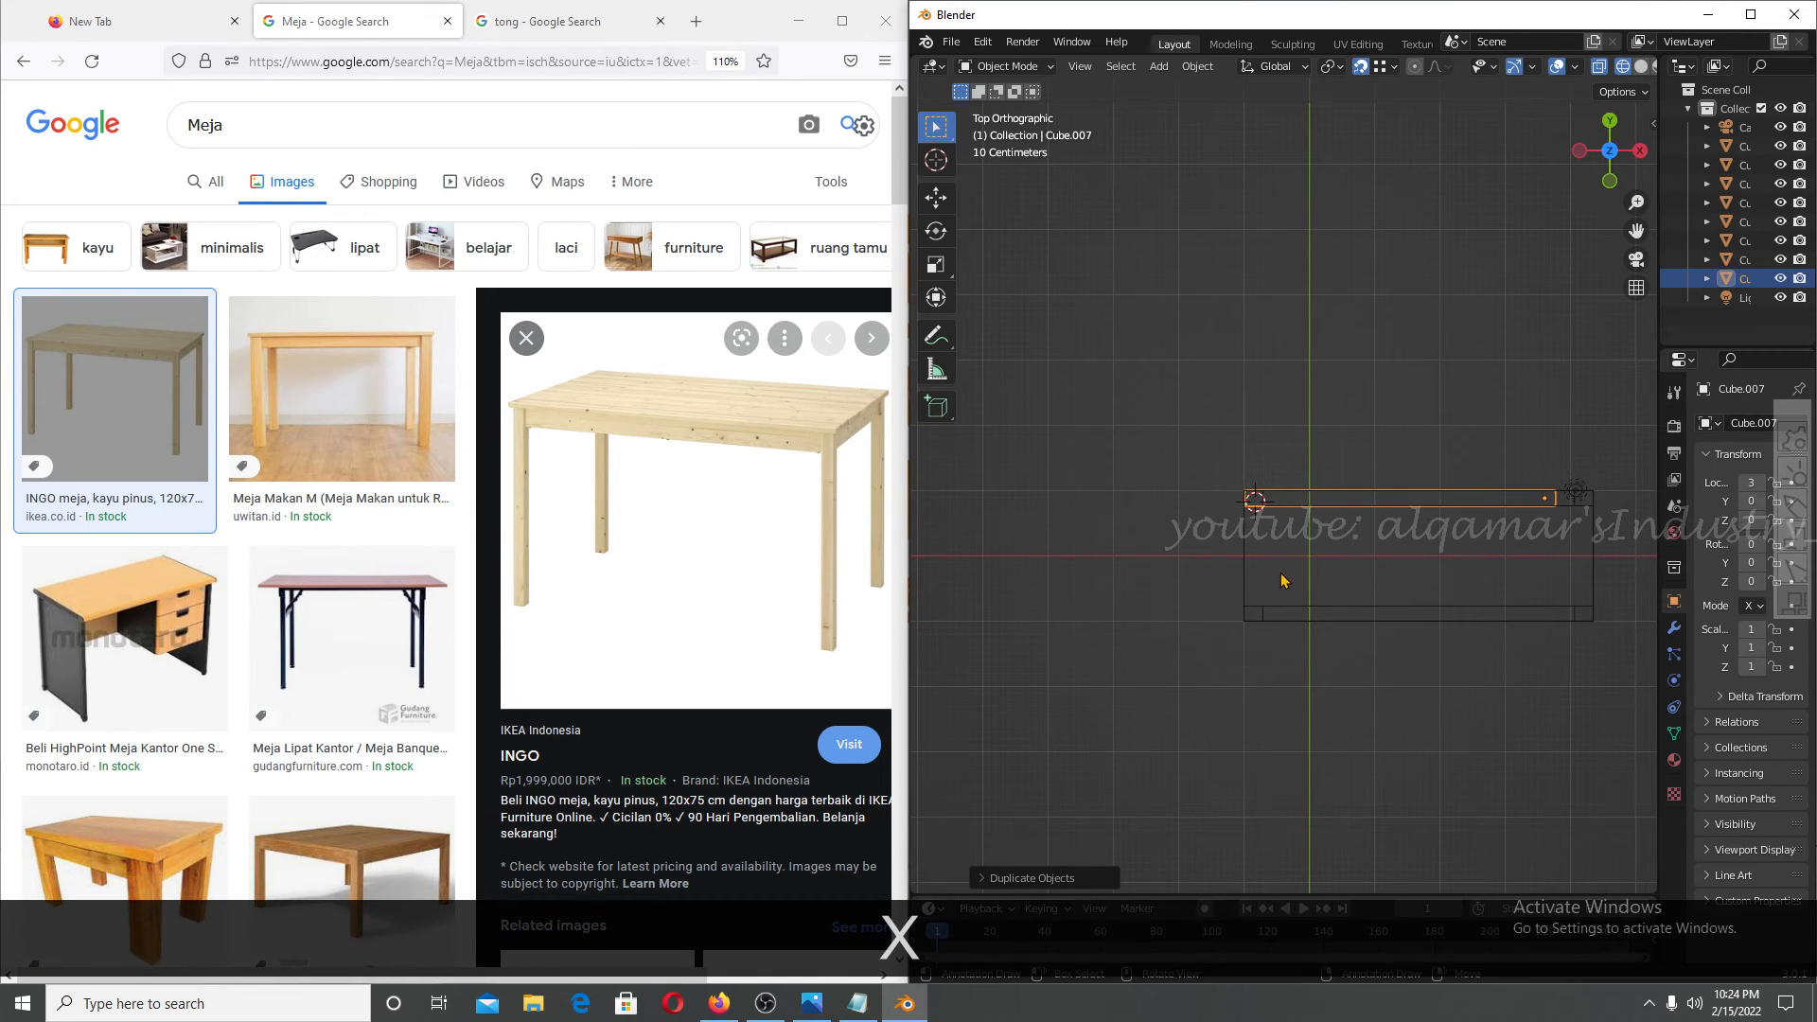
# Move the new beam copy along Y until its back side meets the rear-left leg's front side.
pyautogui.press('g')
pyautogui.press('y')
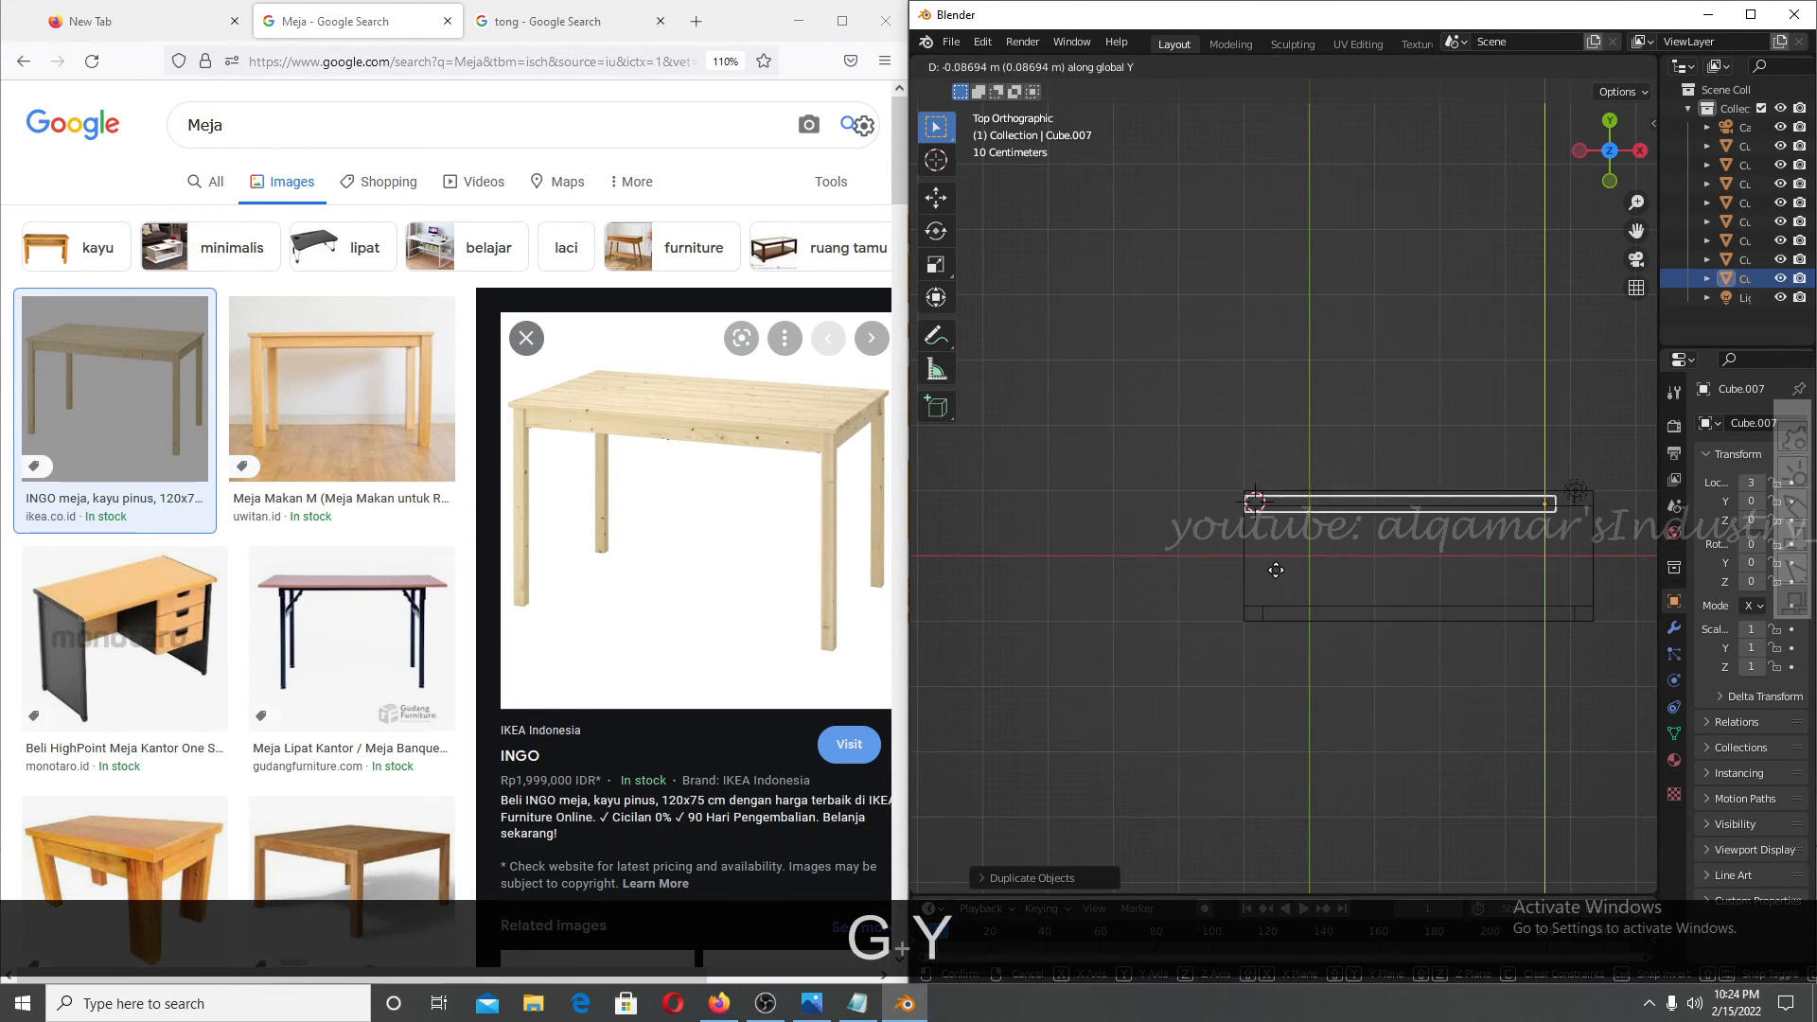
pyautogui.click(1183, 604)
pyautogui.scroll(4, 1216, 532)
pyautogui.scroll(2, 1212, 536)
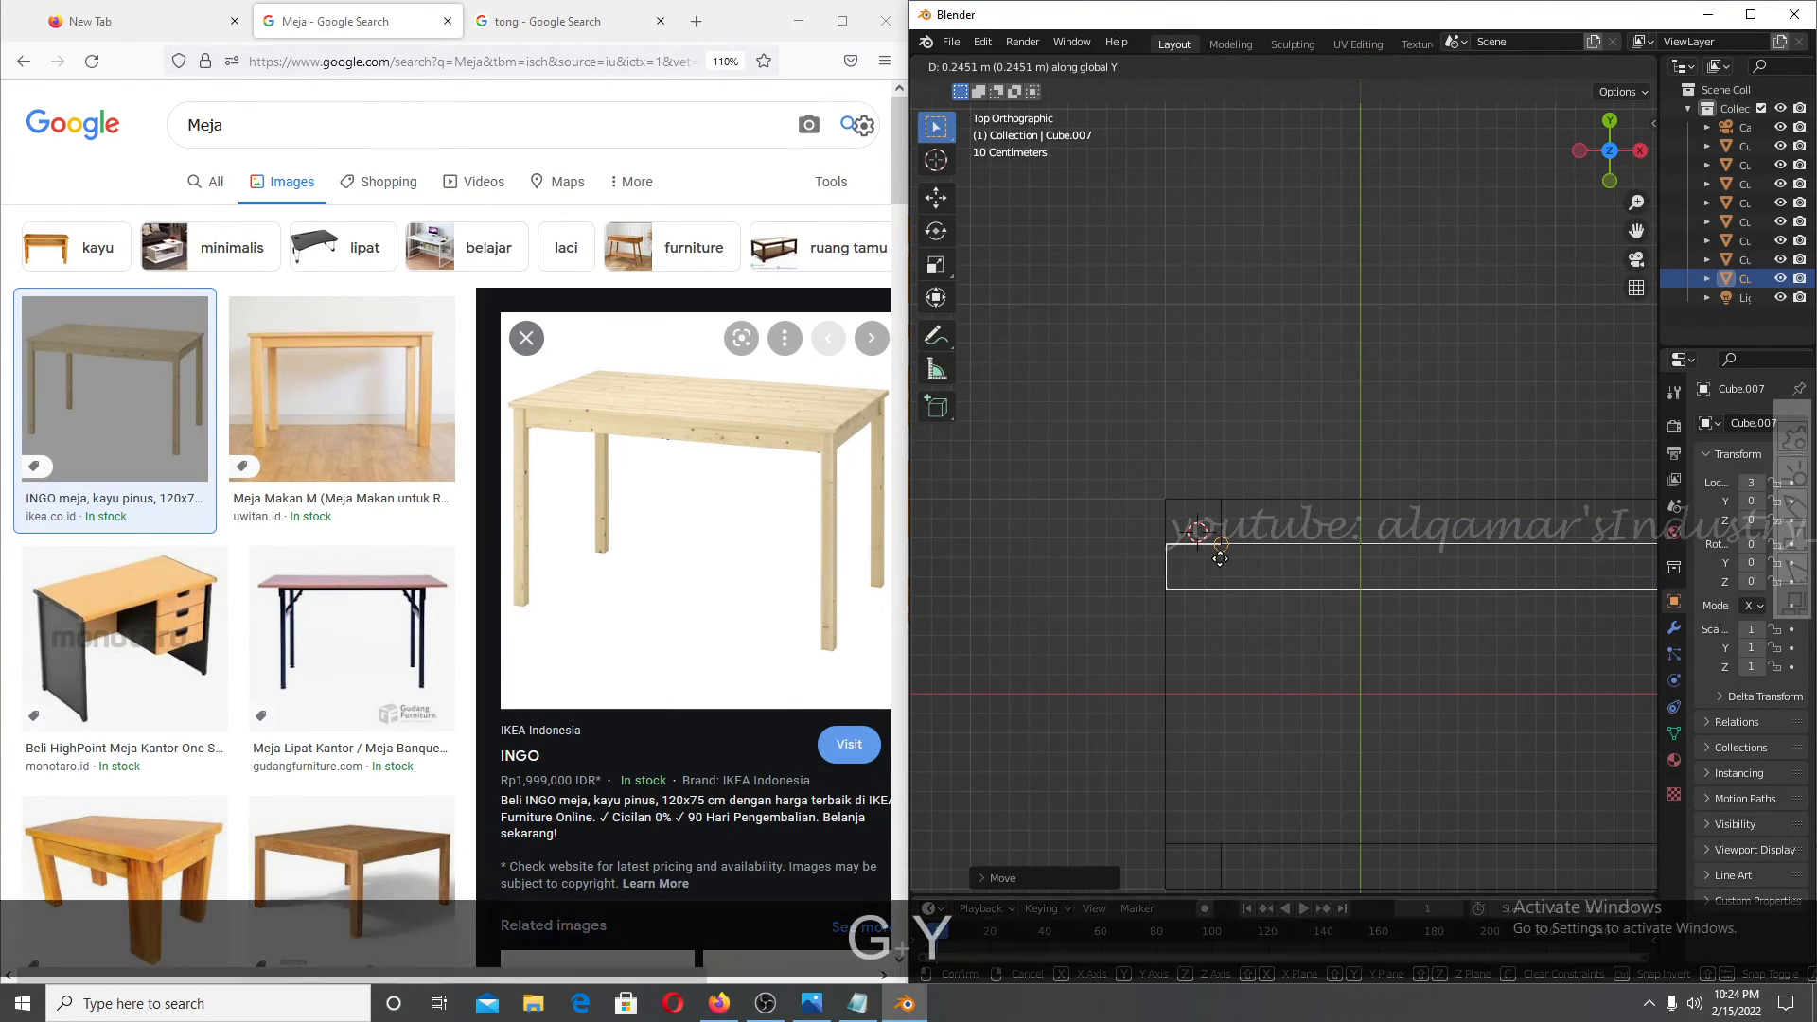
# In Edit Mode, move the beam copy's right-end vertices along X until the copy is as wide as the rear-left leg.
pyautogui.scroll(-3, 1466, 545)
pyautogui.press('Tab')
pyautogui.press('a')
pyautogui.press('a')
pyautogui.press('b')
pyautogui.moveTo(1544, 460); pyautogui.dragTo(1490, 550)
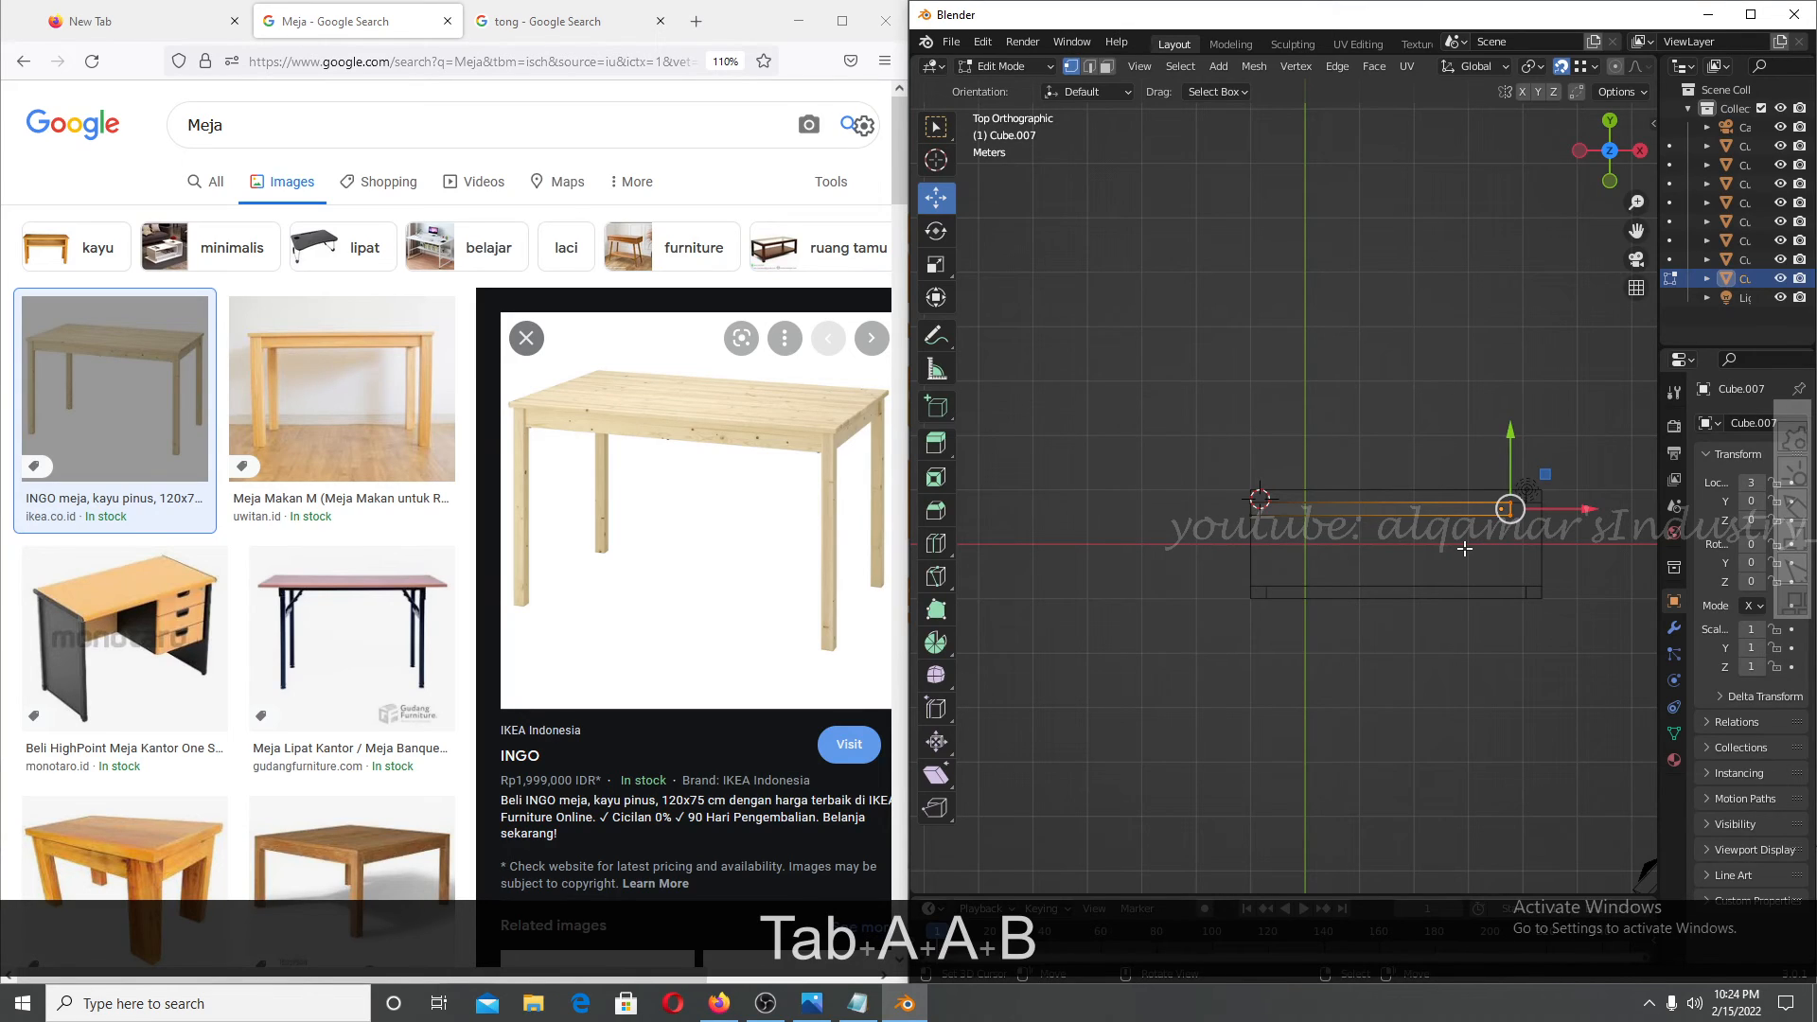
pyautogui.press('g')
pyautogui.press('x')
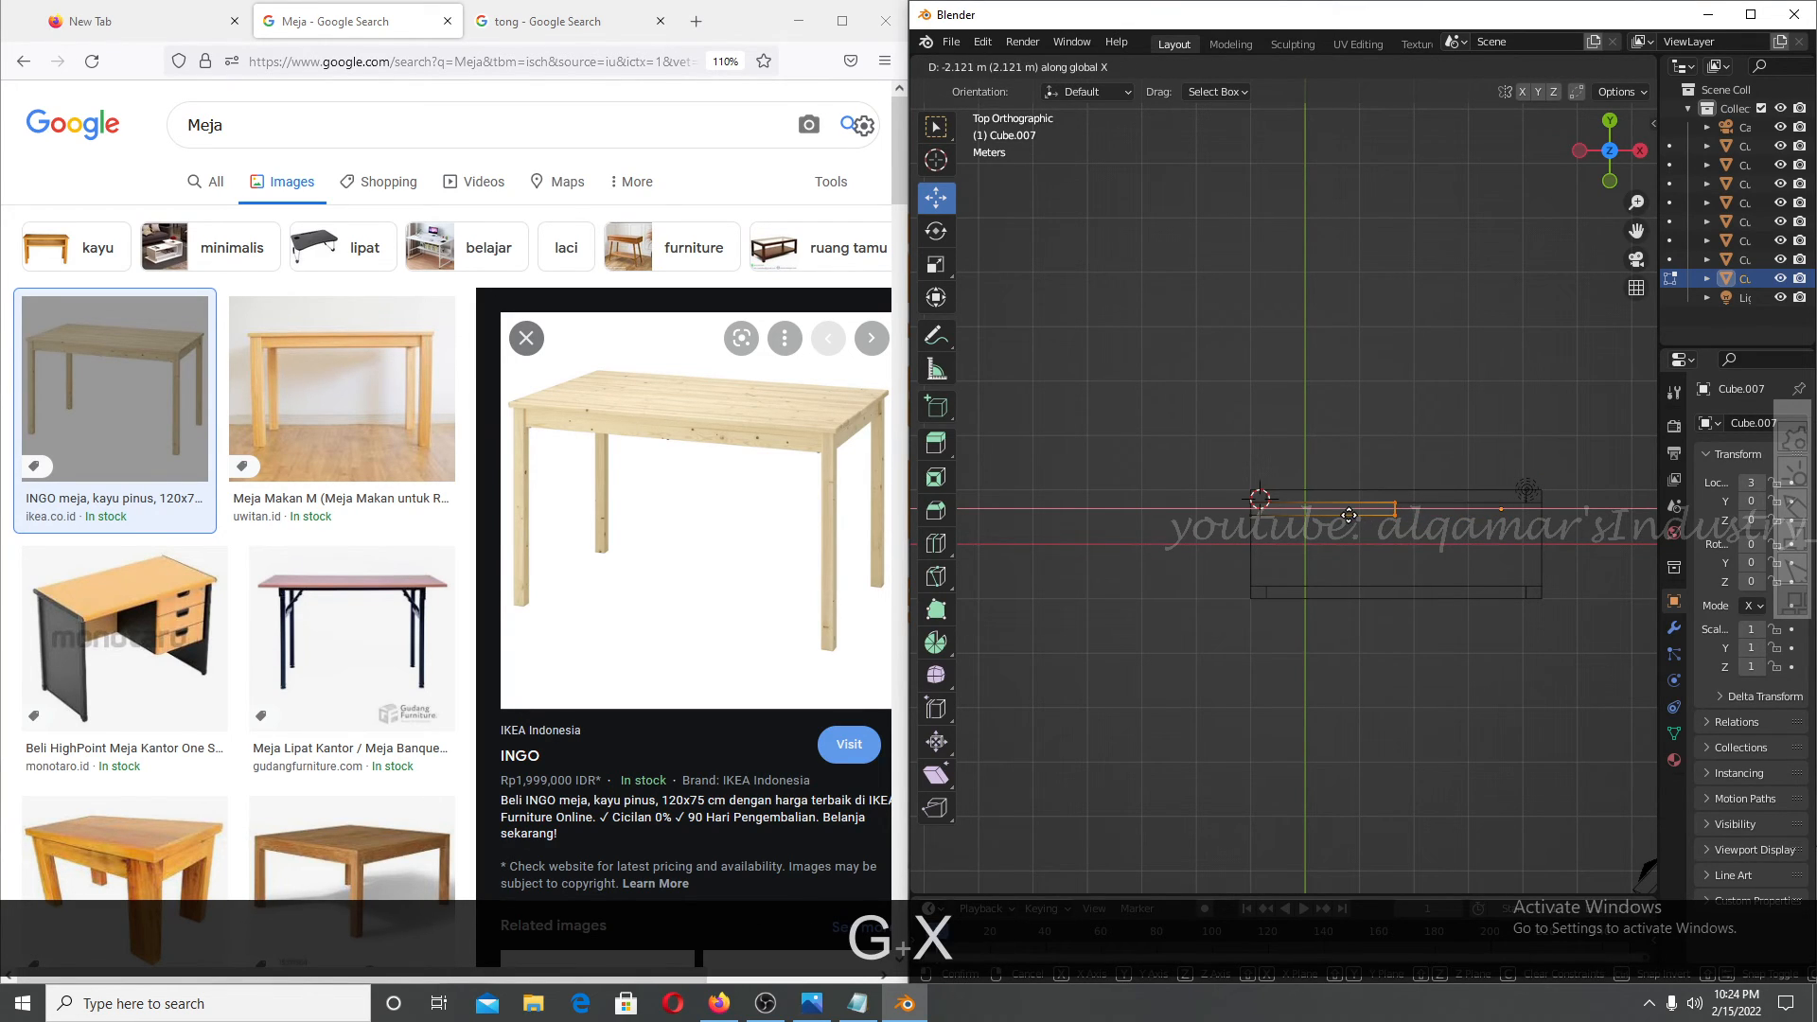
pyautogui.click(1288, 492)
# Extend the left apron beam by moving its front-end vertices along Y to the front-left leg's back side, and return to Object Mode.
pyautogui.scroll(5, 1285, 487)
pyautogui.press('a')
pyautogui.press('a')
pyautogui.press('b')
pyautogui.moveTo(1162, 548); pyautogui.dragTo(1304, 611)
pyautogui.press('g')
pyautogui.press('y')
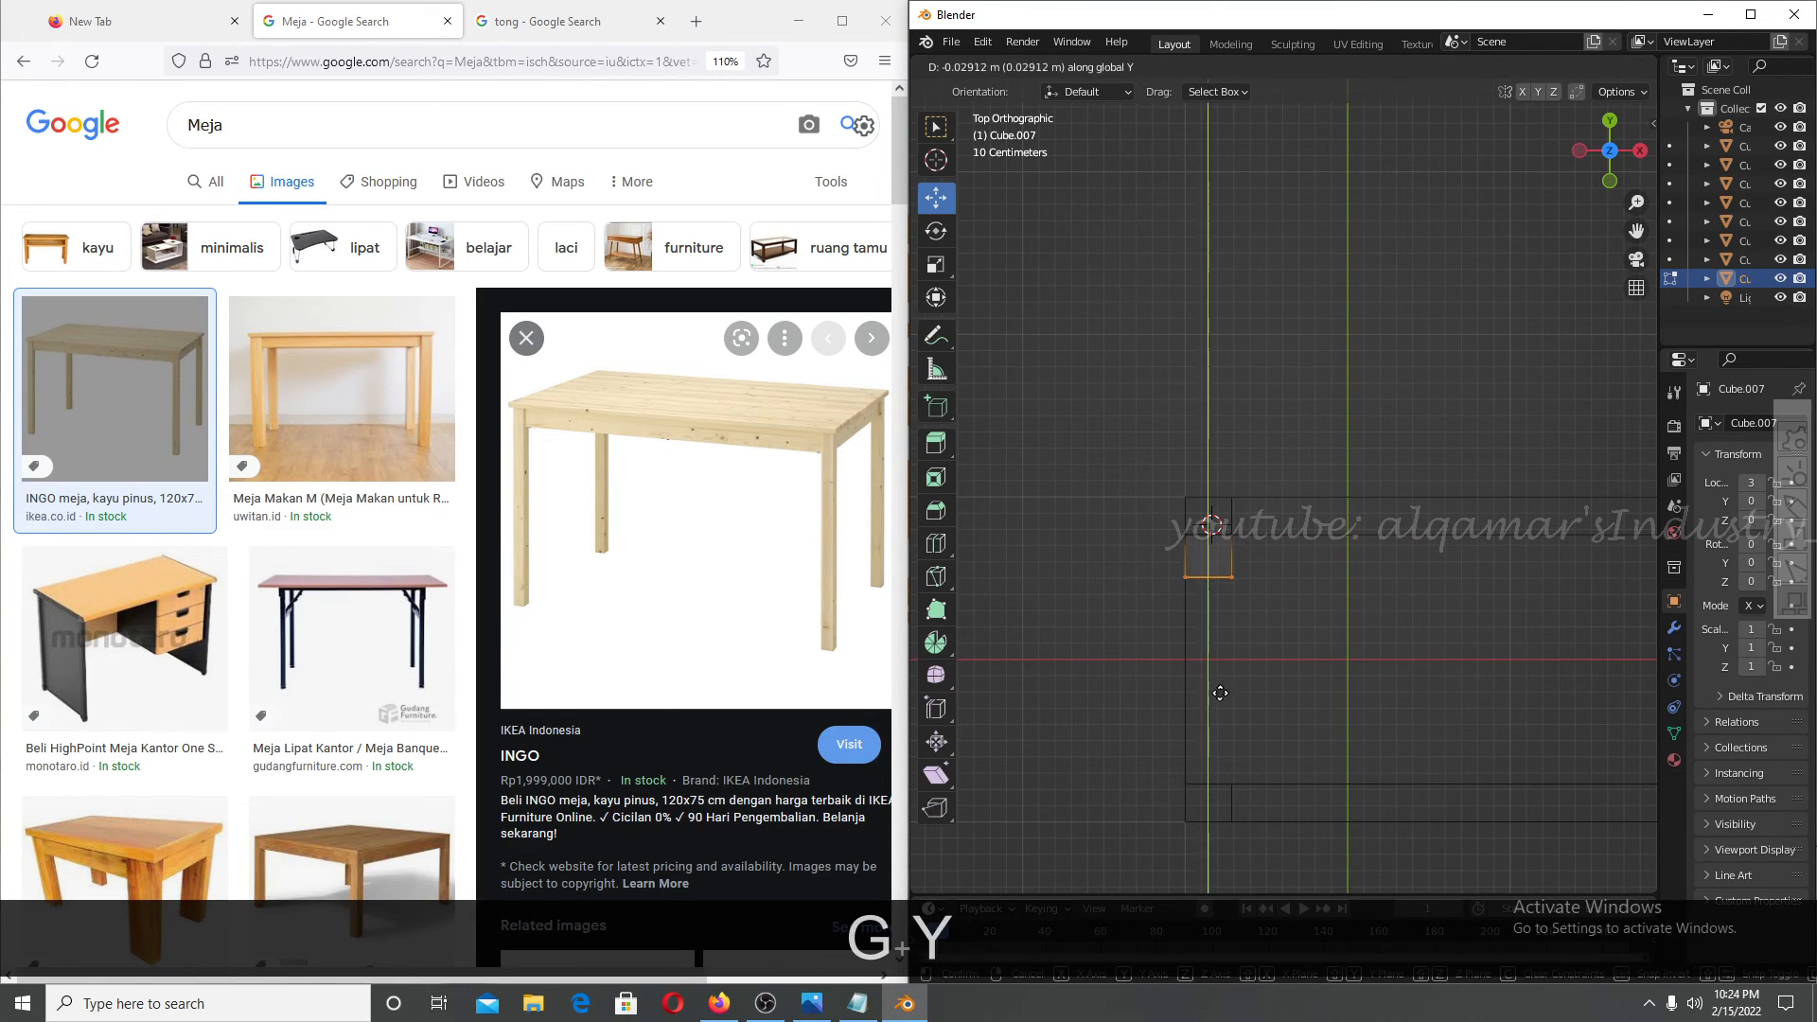
pyautogui.click(1230, 771)
pyautogui.press('Tab')
pyautogui.scroll(-5, 1347, 653)
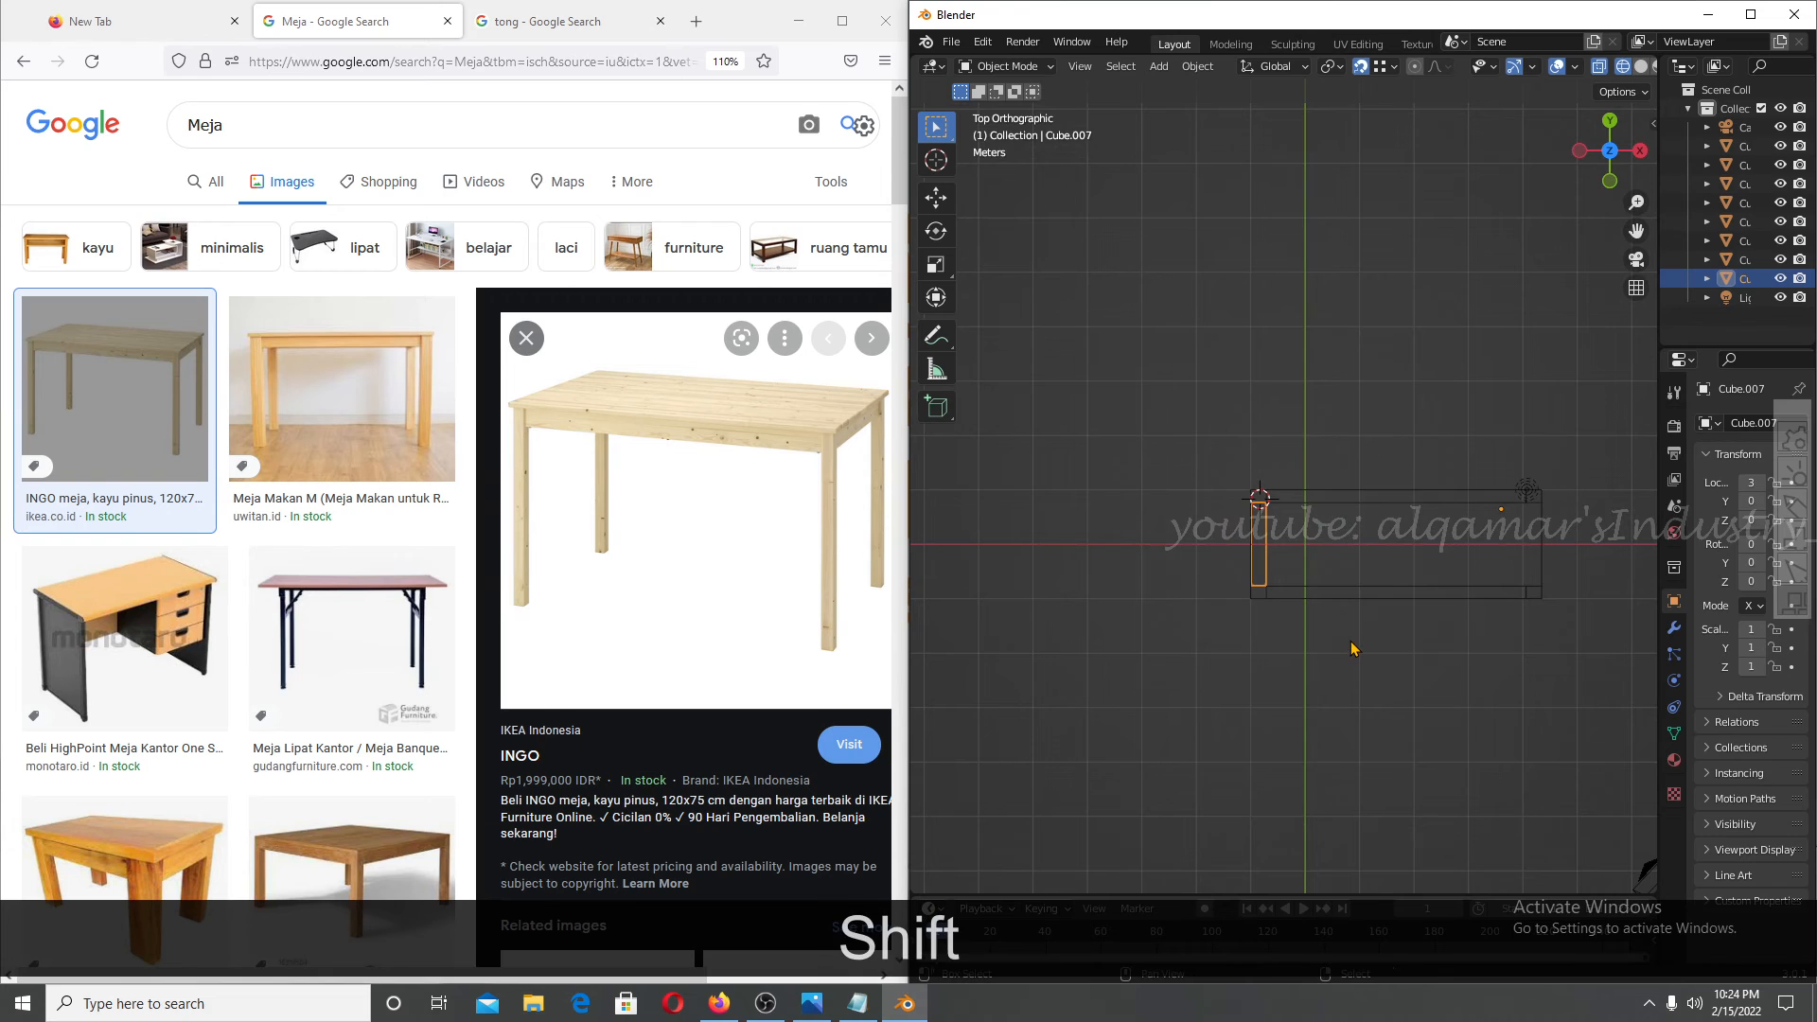
# Duplicate the left apron beam and snap the copy along X to the tabletop's right edge between the two right legs.
pyautogui.hotkey('shift', 'd')
pyautogui.press('x')
pyautogui.click(1554, 584)
pyautogui.moveTo(1483, 652)
pyautogui.mouseDown(button='middle')
pyautogui.moveTo(1425, 511)
pyautogui.moveTo(1370, 482)
pyautogui.moveTo(1310, 493)
pyautogui.mouseUp(button='middle')
# Deselect all objects, switch the viewport to Material Preview shading, and inspect the assembled table.
pyautogui.press('a')
pyautogui.press('a')
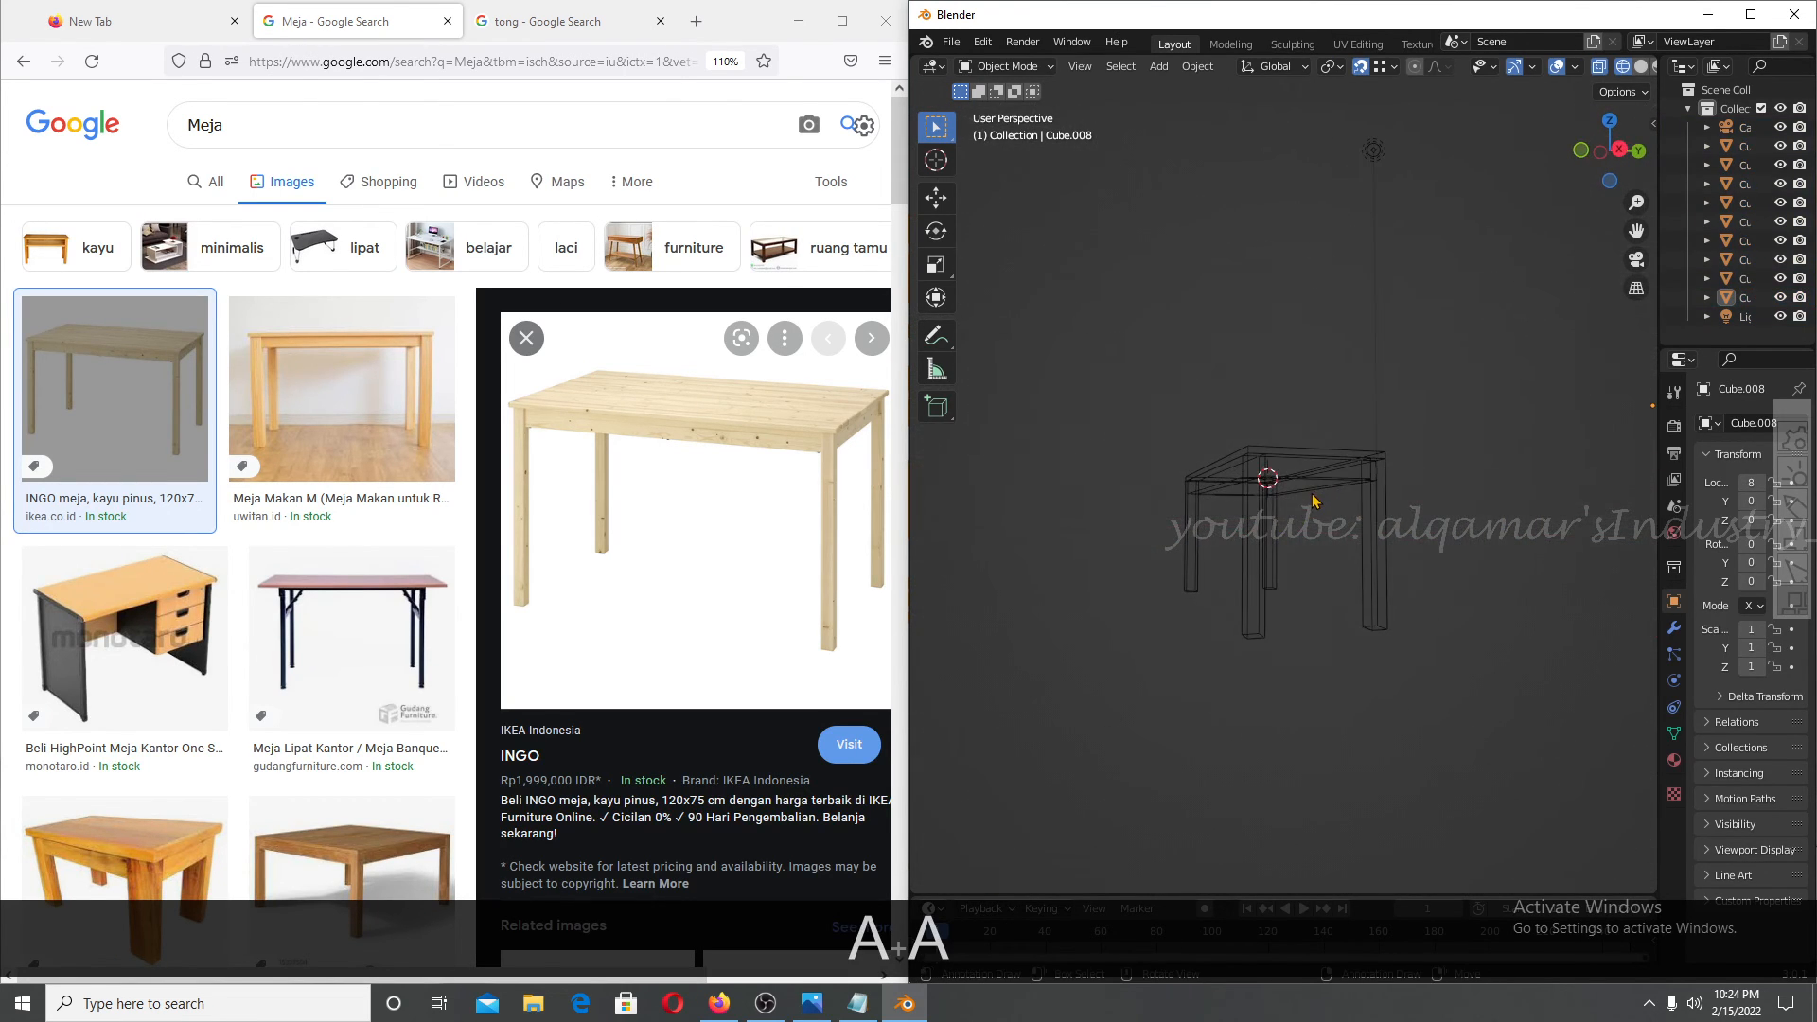
pyautogui.press('z')
pyautogui.click(1317, 606)
pyautogui.moveTo(1317, 606)
pyautogui.mouseDown(button='middle')
pyautogui.moveTo(1372, 568)
pyautogui.moveTo(1526, 593)
pyautogui.mouseUp(button='middle')
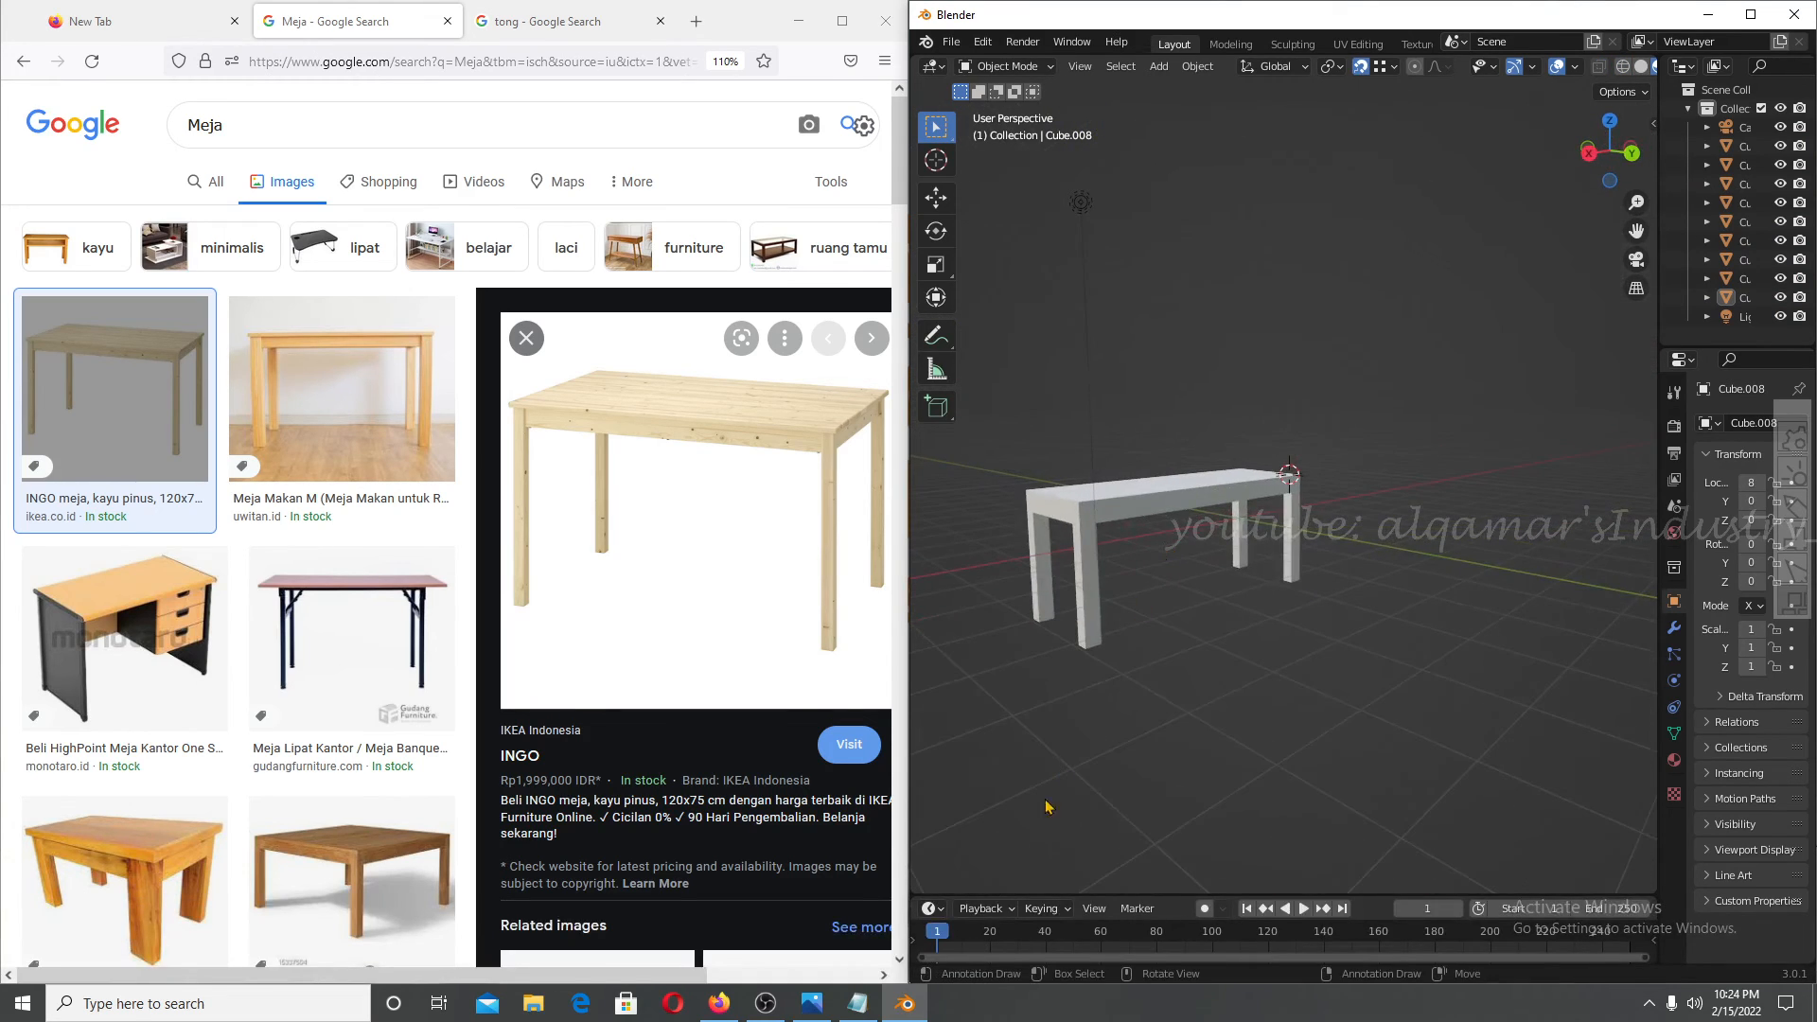
# Switch to Notepad, review the eight-point list of Blender basics from base objects to snapping, and minimize it.
pyautogui.click(863, 1003)
pyautogui.moveTo(1115, 254); pyautogui.dragTo(1497, 623)
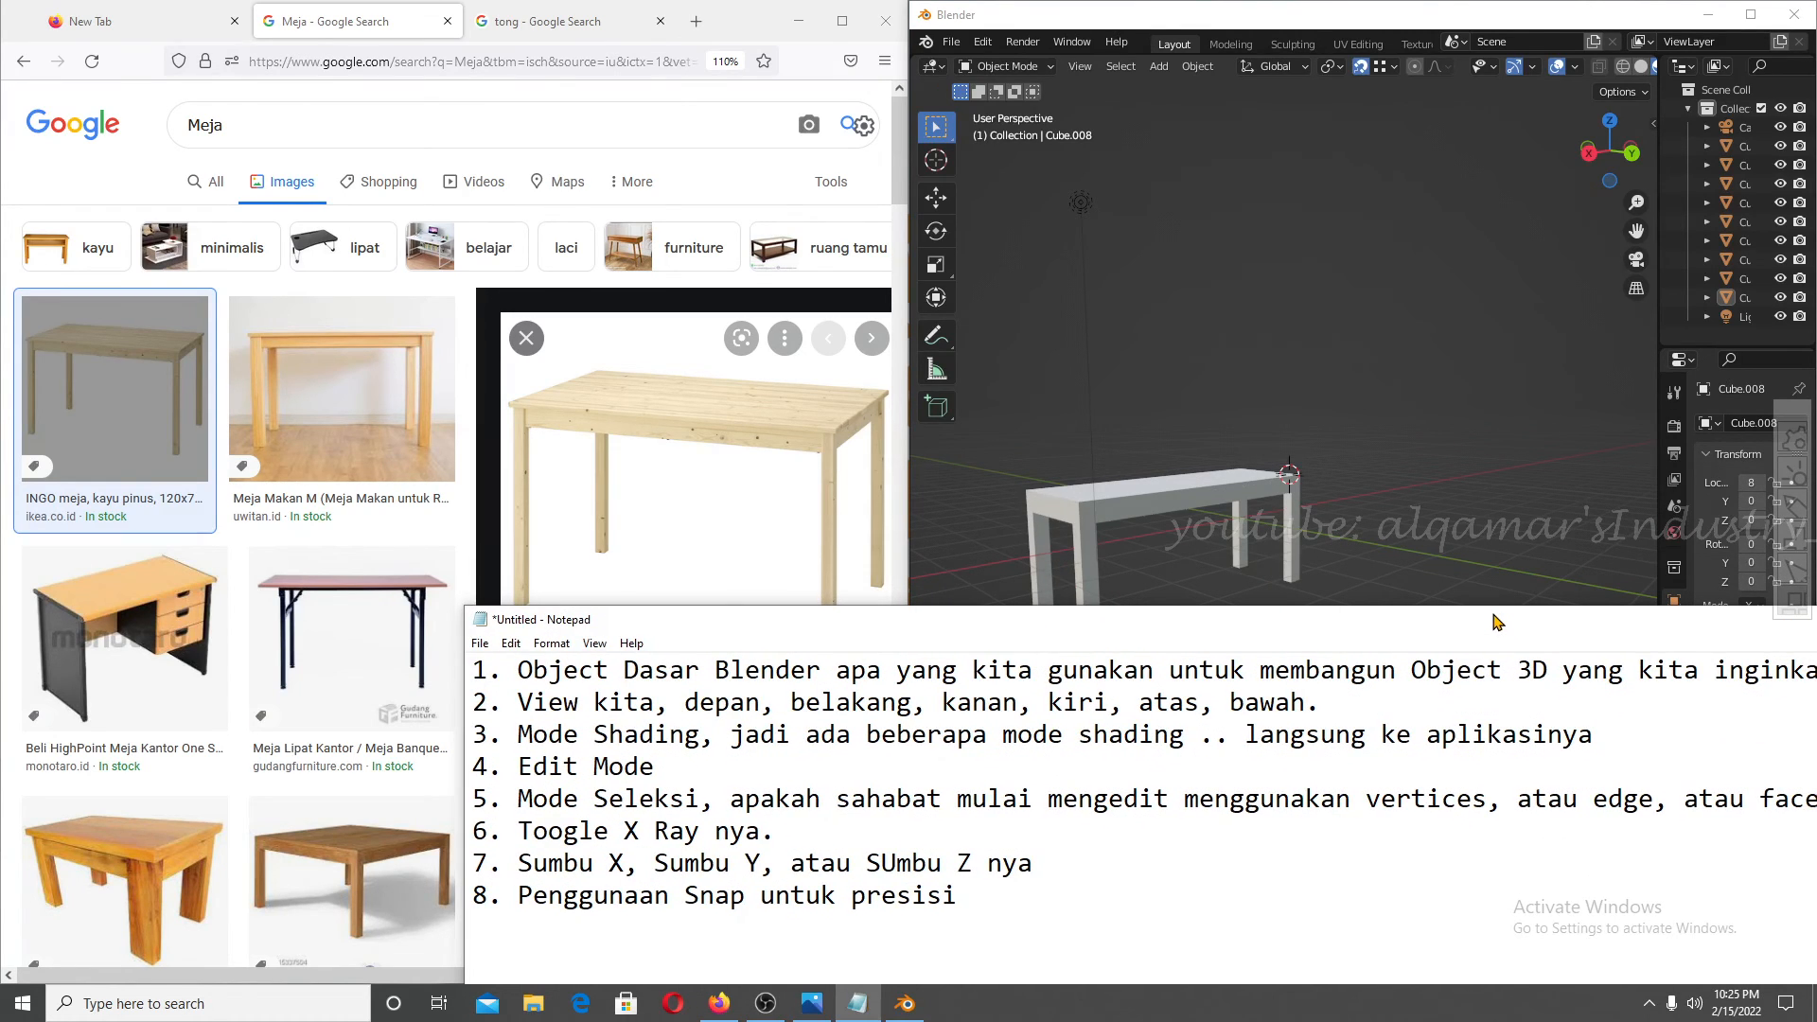
pyautogui.moveTo(1497, 622); pyautogui.dragTo(1506, 377)
pyautogui.moveTo(1014, 653); pyautogui.dragTo(664, 620)
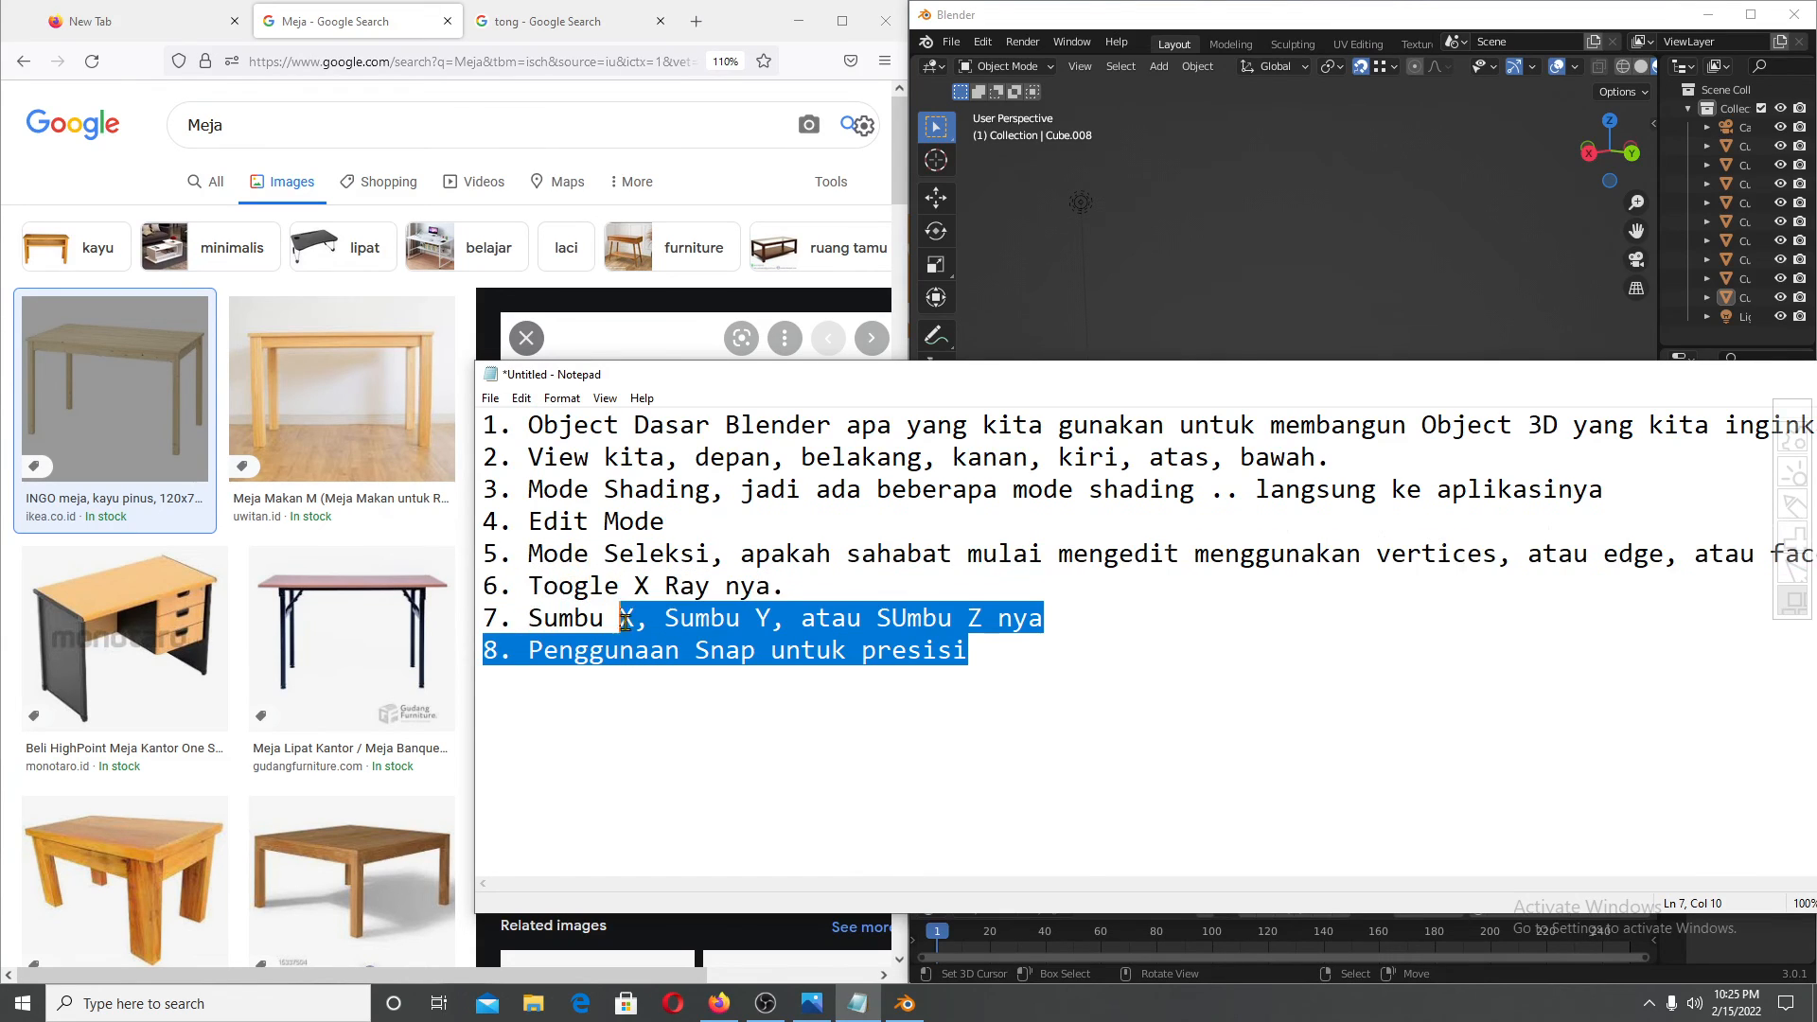
pyautogui.click(846, 620)
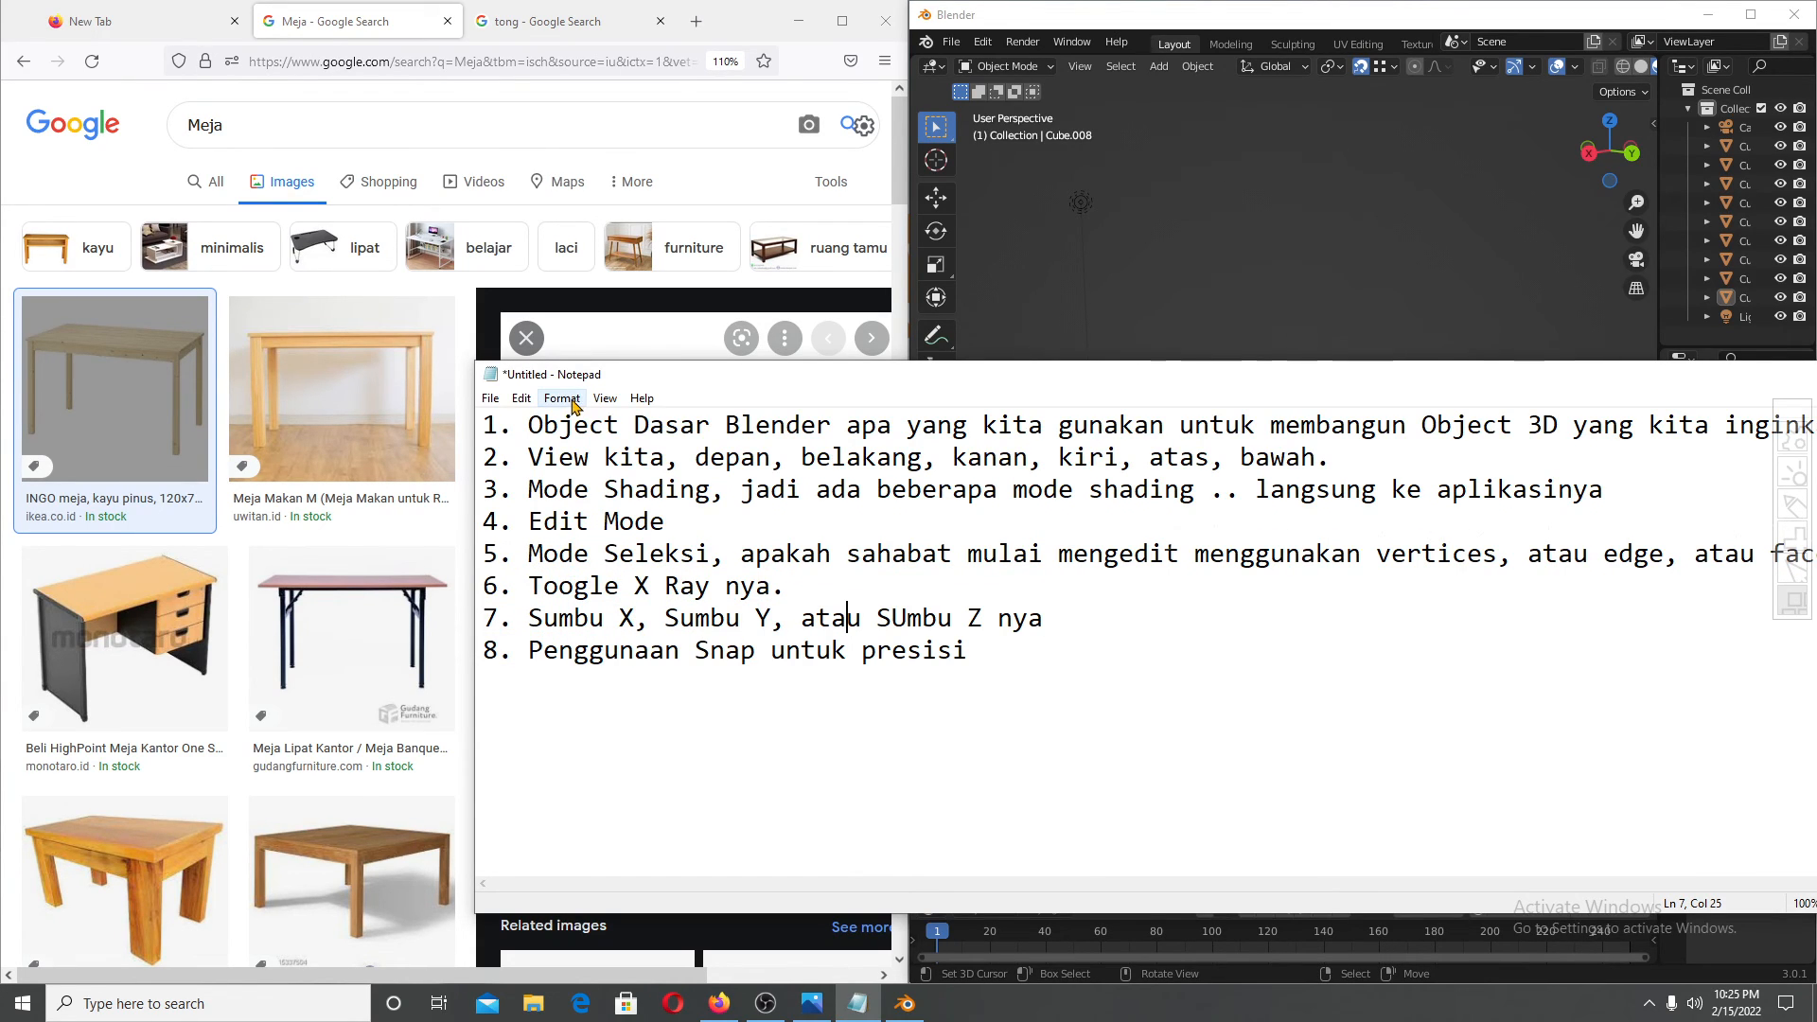
pyautogui.moveTo(1143, 377); pyautogui.dragTo(918, 451)
pyautogui.moveTo(454, 499); pyautogui.dragTo(1340, 512)
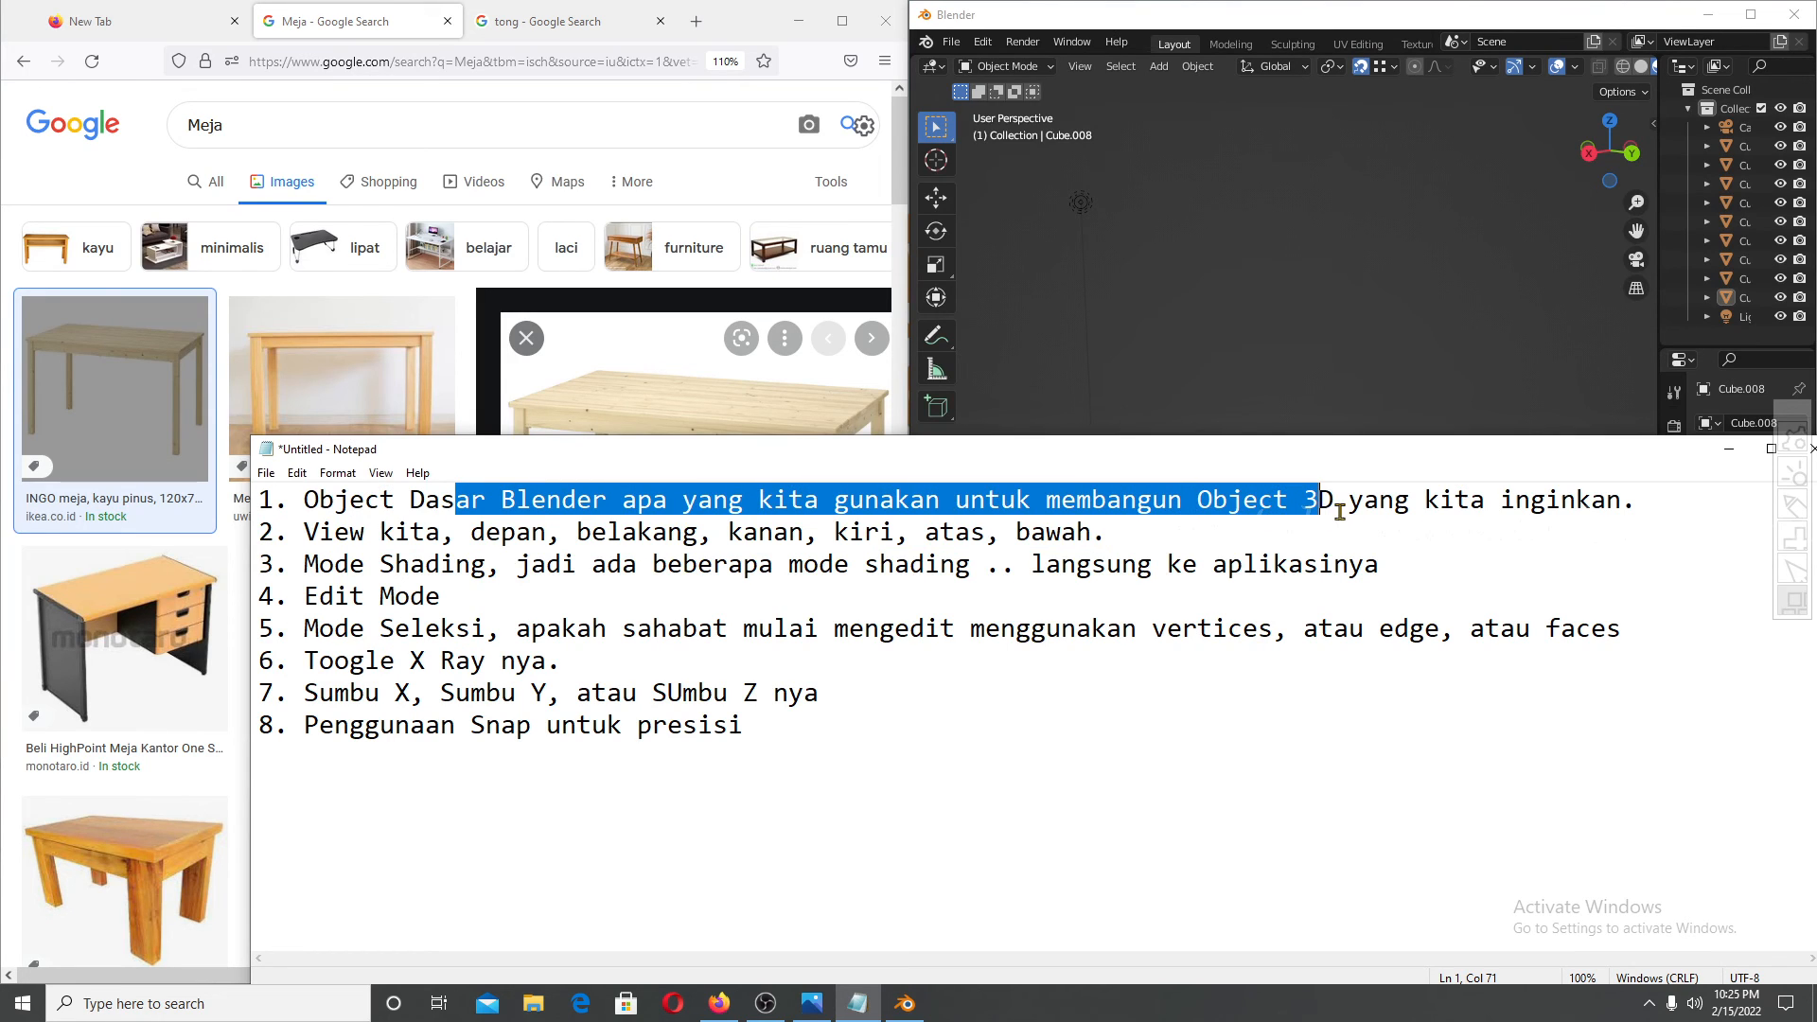
pyautogui.click(1727, 458)
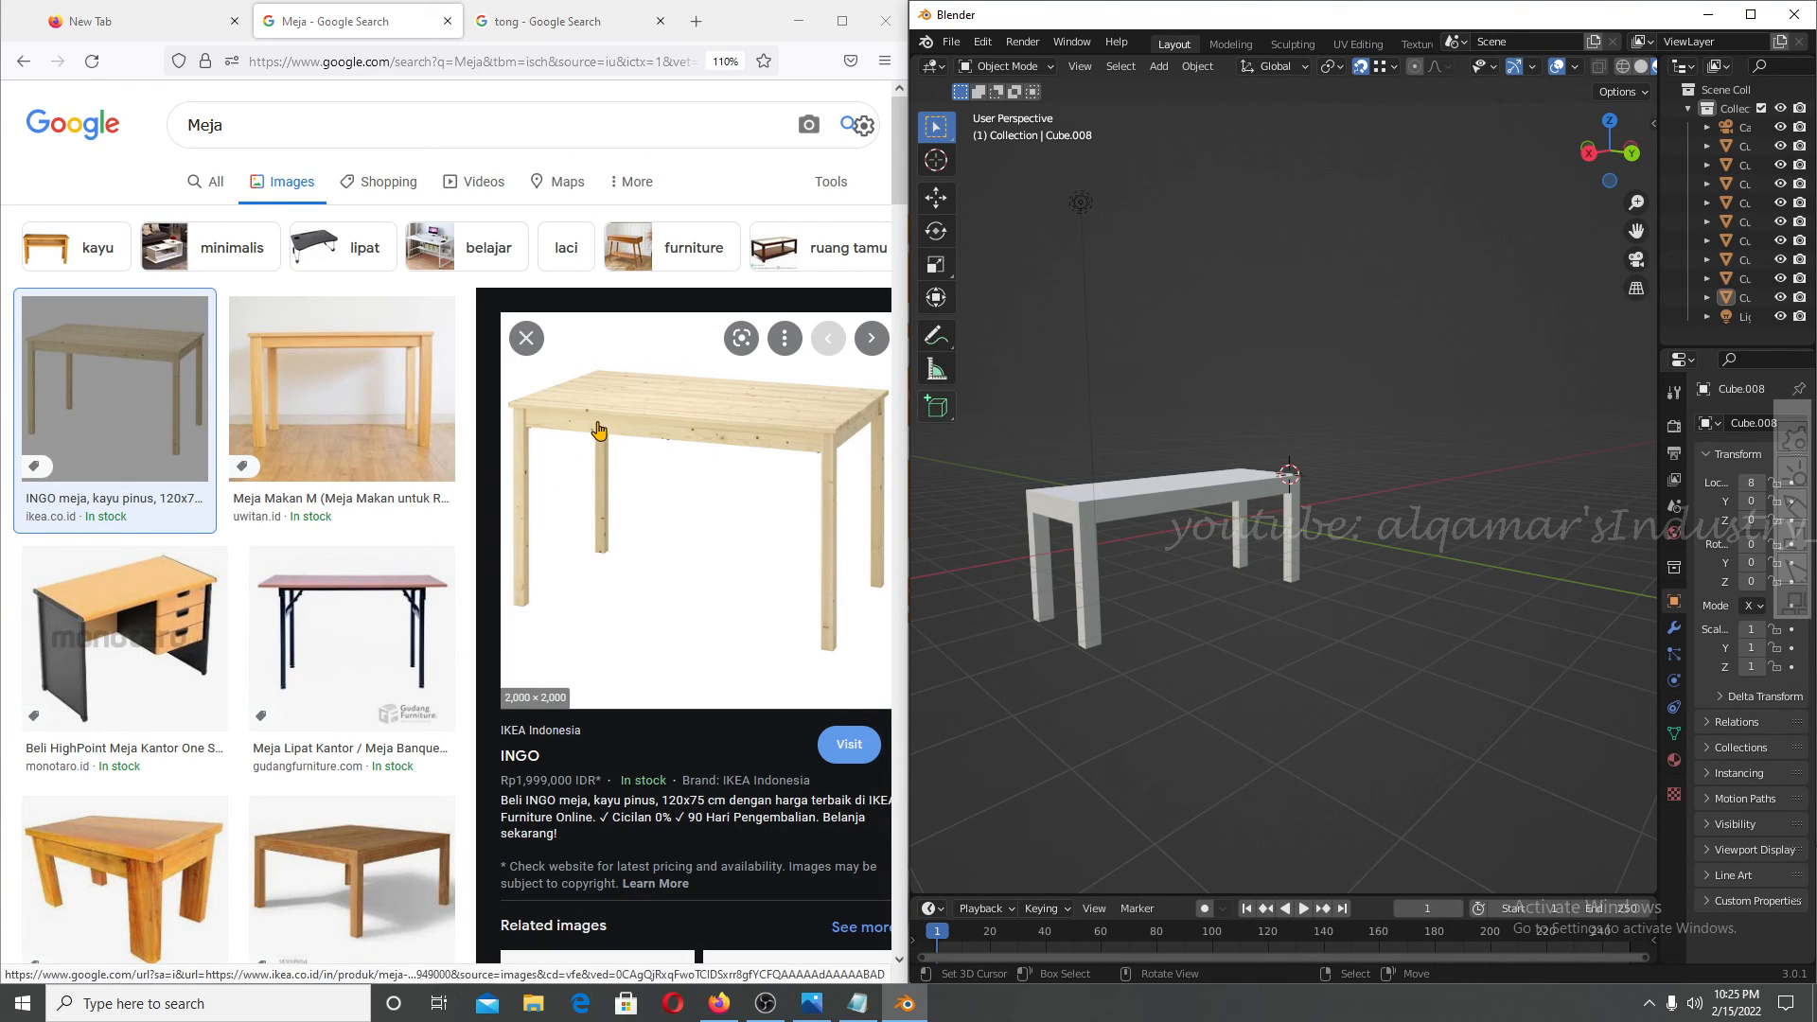
# Switch to the browser's "tong" image results and examine the steel drum photo and its related images.
pyautogui.click(570, 23)
pyautogui.click(570, 24)
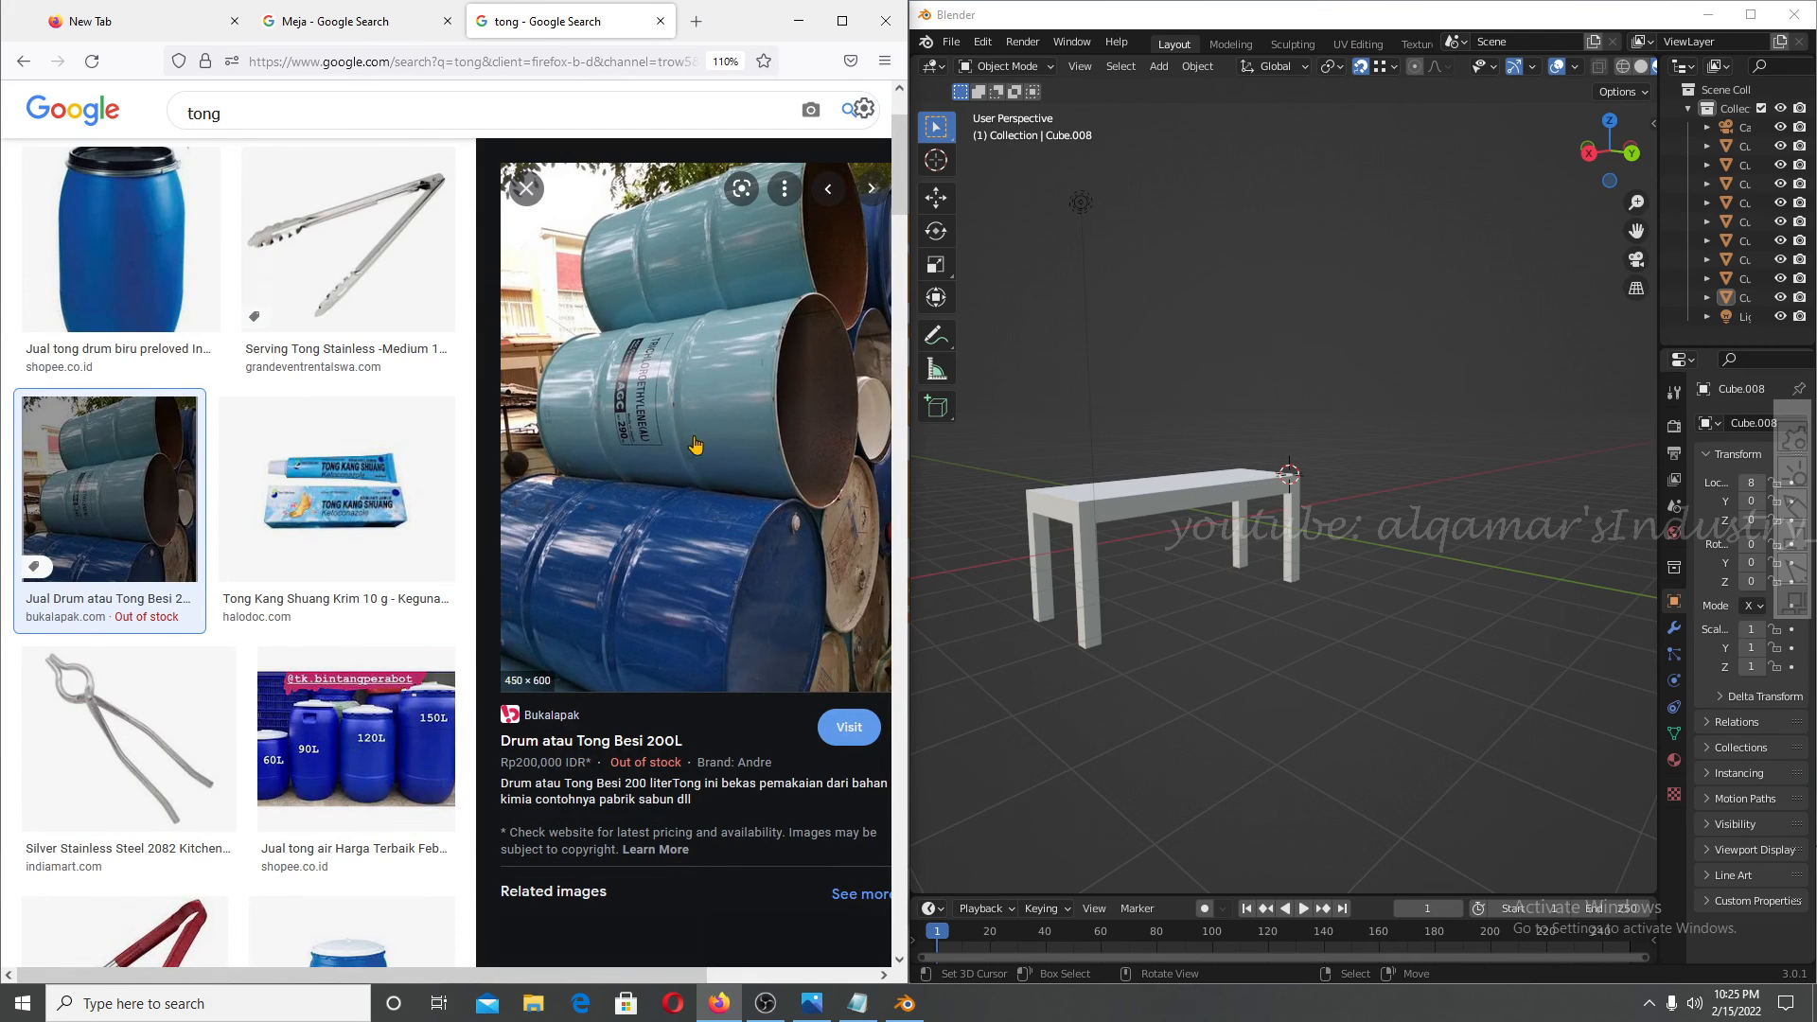
pyautogui.scroll(-10, 720, 388)
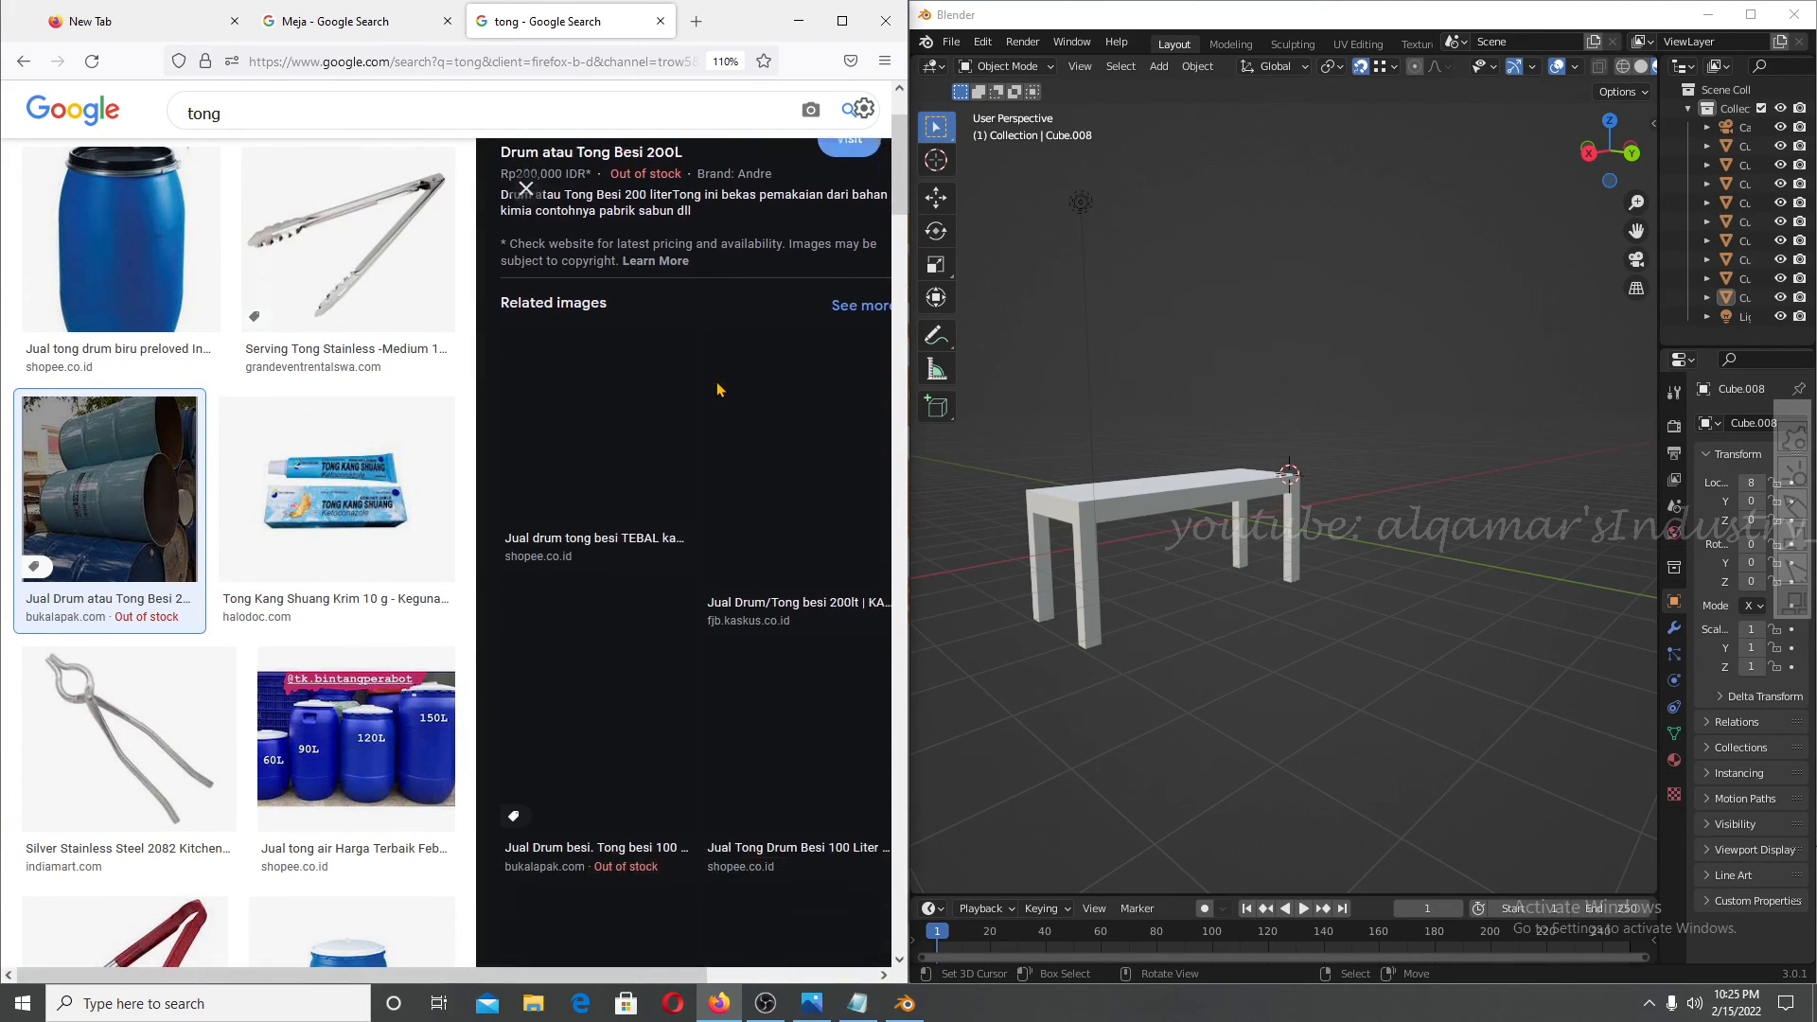
pyautogui.scroll(10, 791, 499)
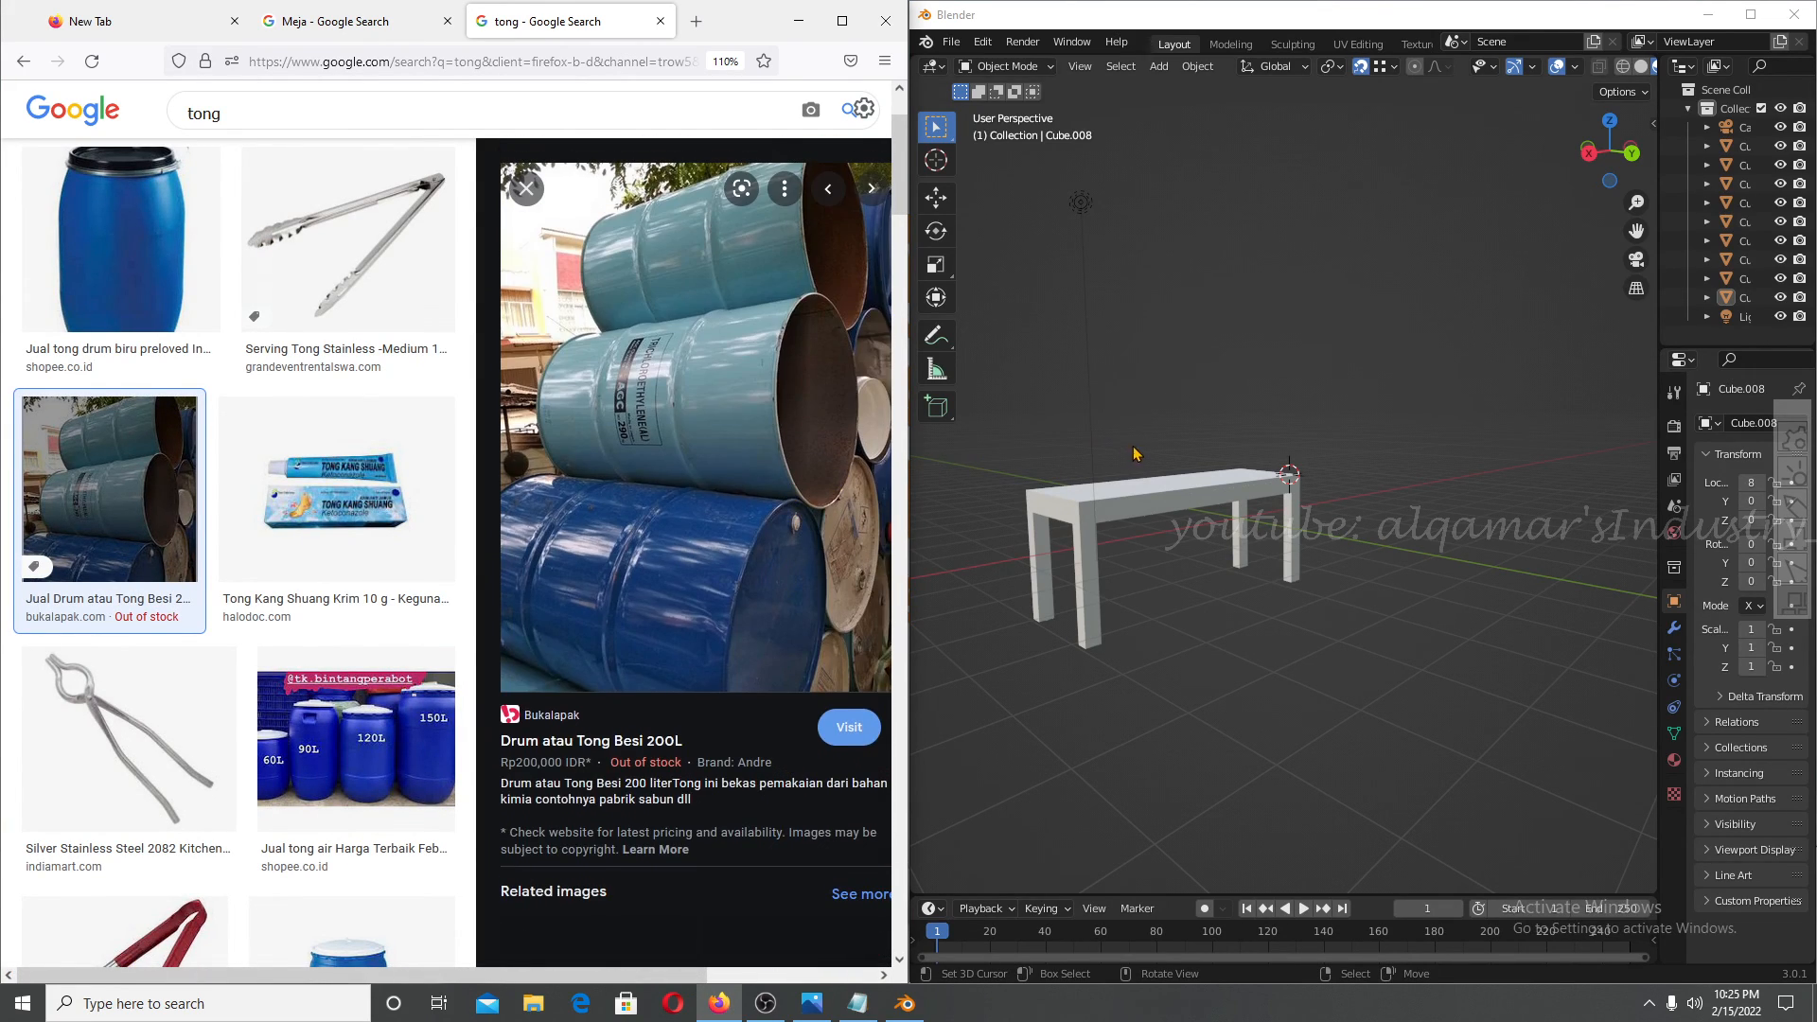
# Minimize the browser, maximize the Blender window, and inspect the table from above and the side.
pyautogui.scroll(3, 1137, 444)
pyautogui.scroll(-3, 1136, 445)
pyautogui.moveTo(1133, 446); pyautogui.dragTo(1429, 513, button='middle')
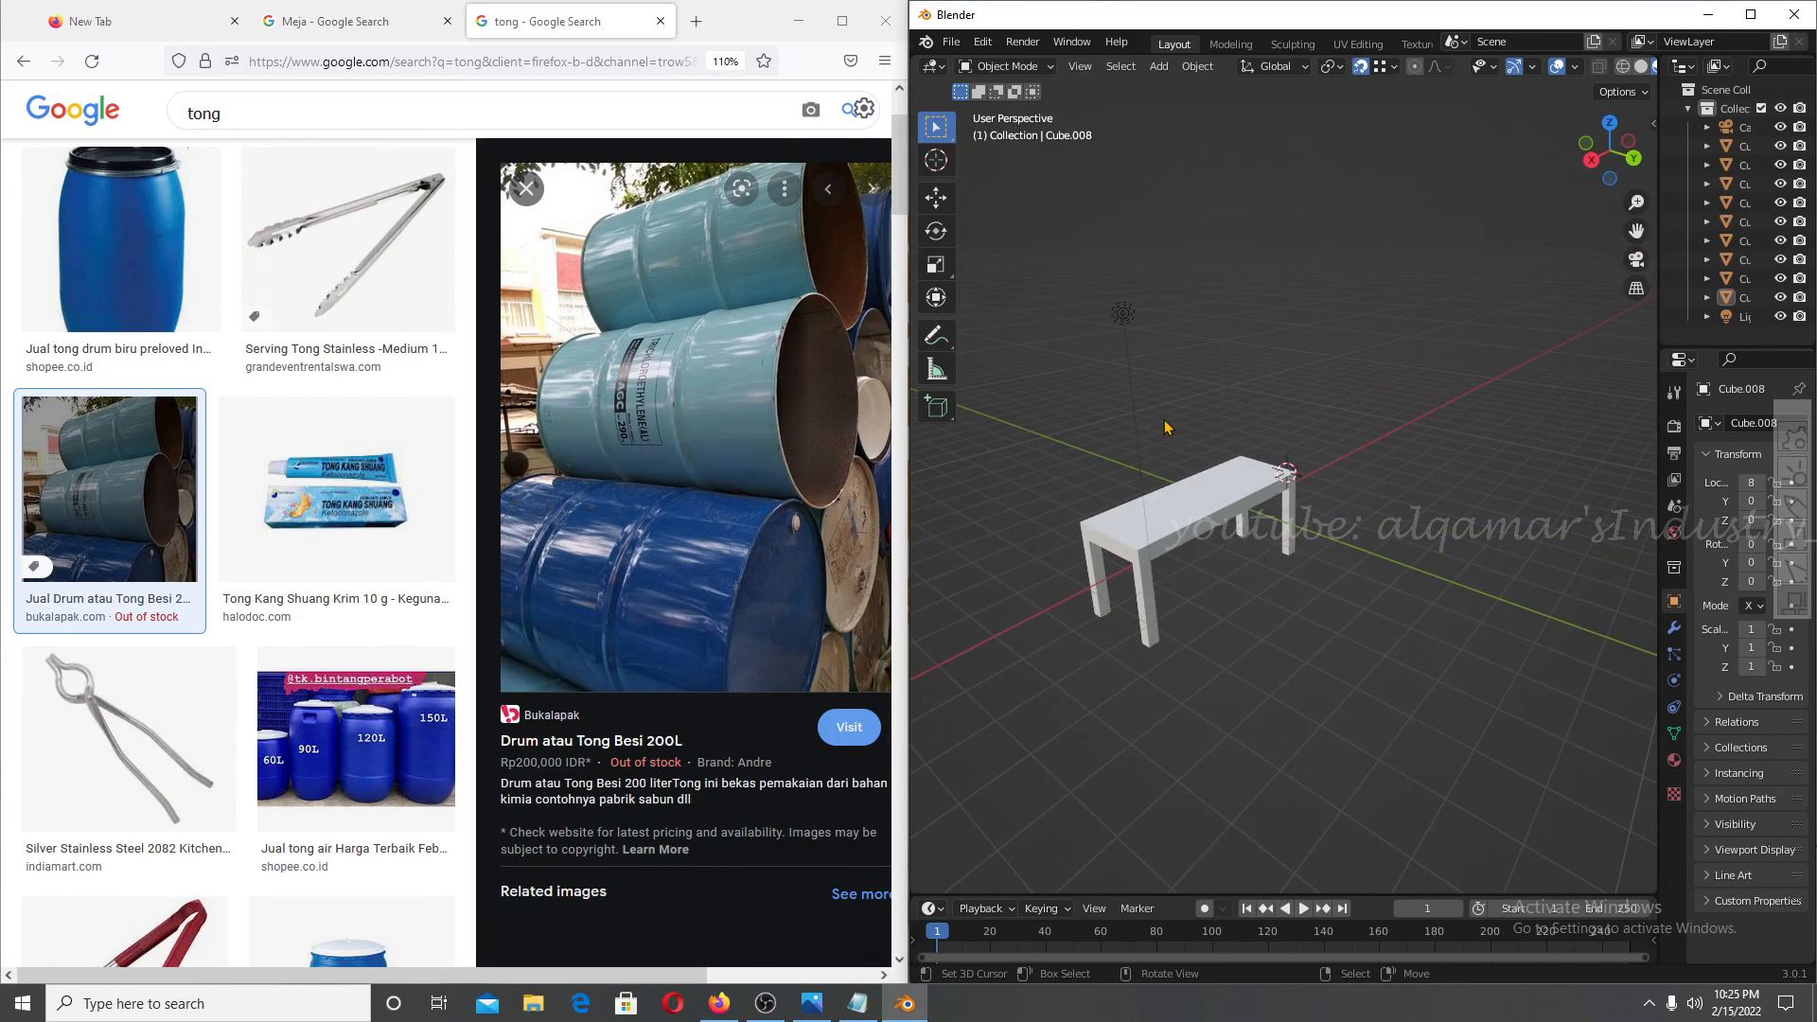
pyautogui.click(798, 20)
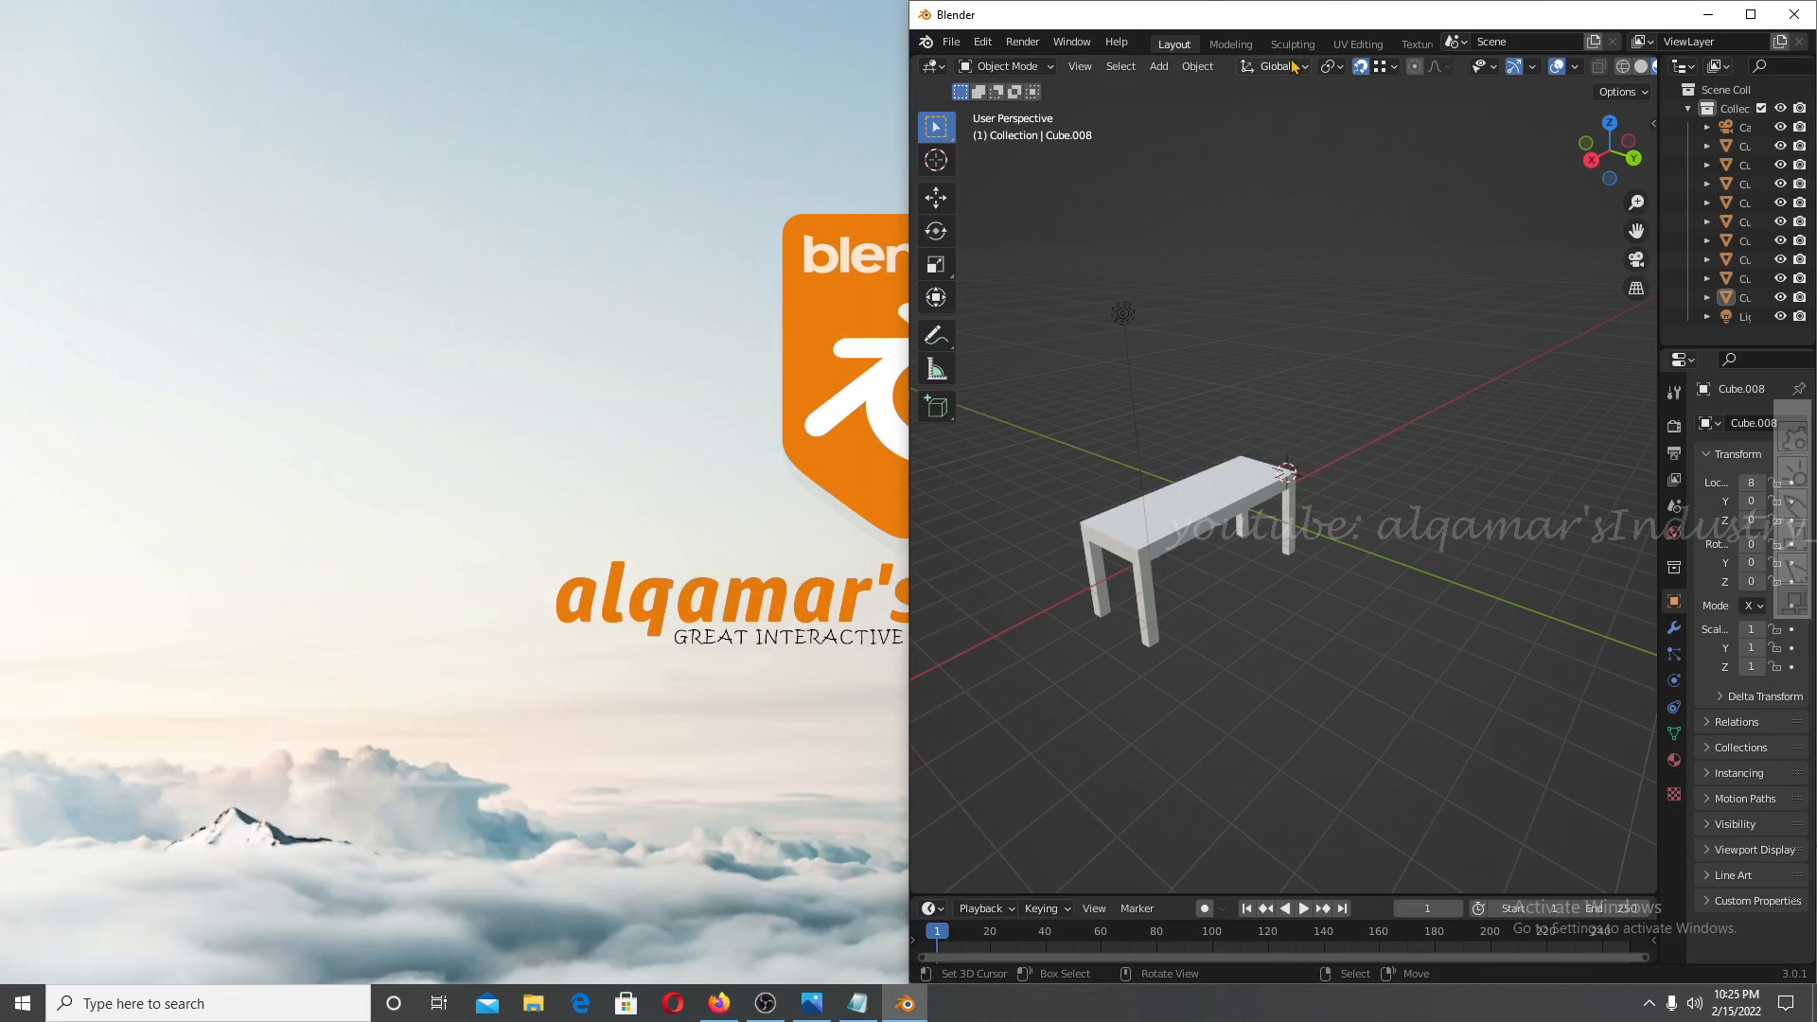
pyautogui.click(1750, 15)
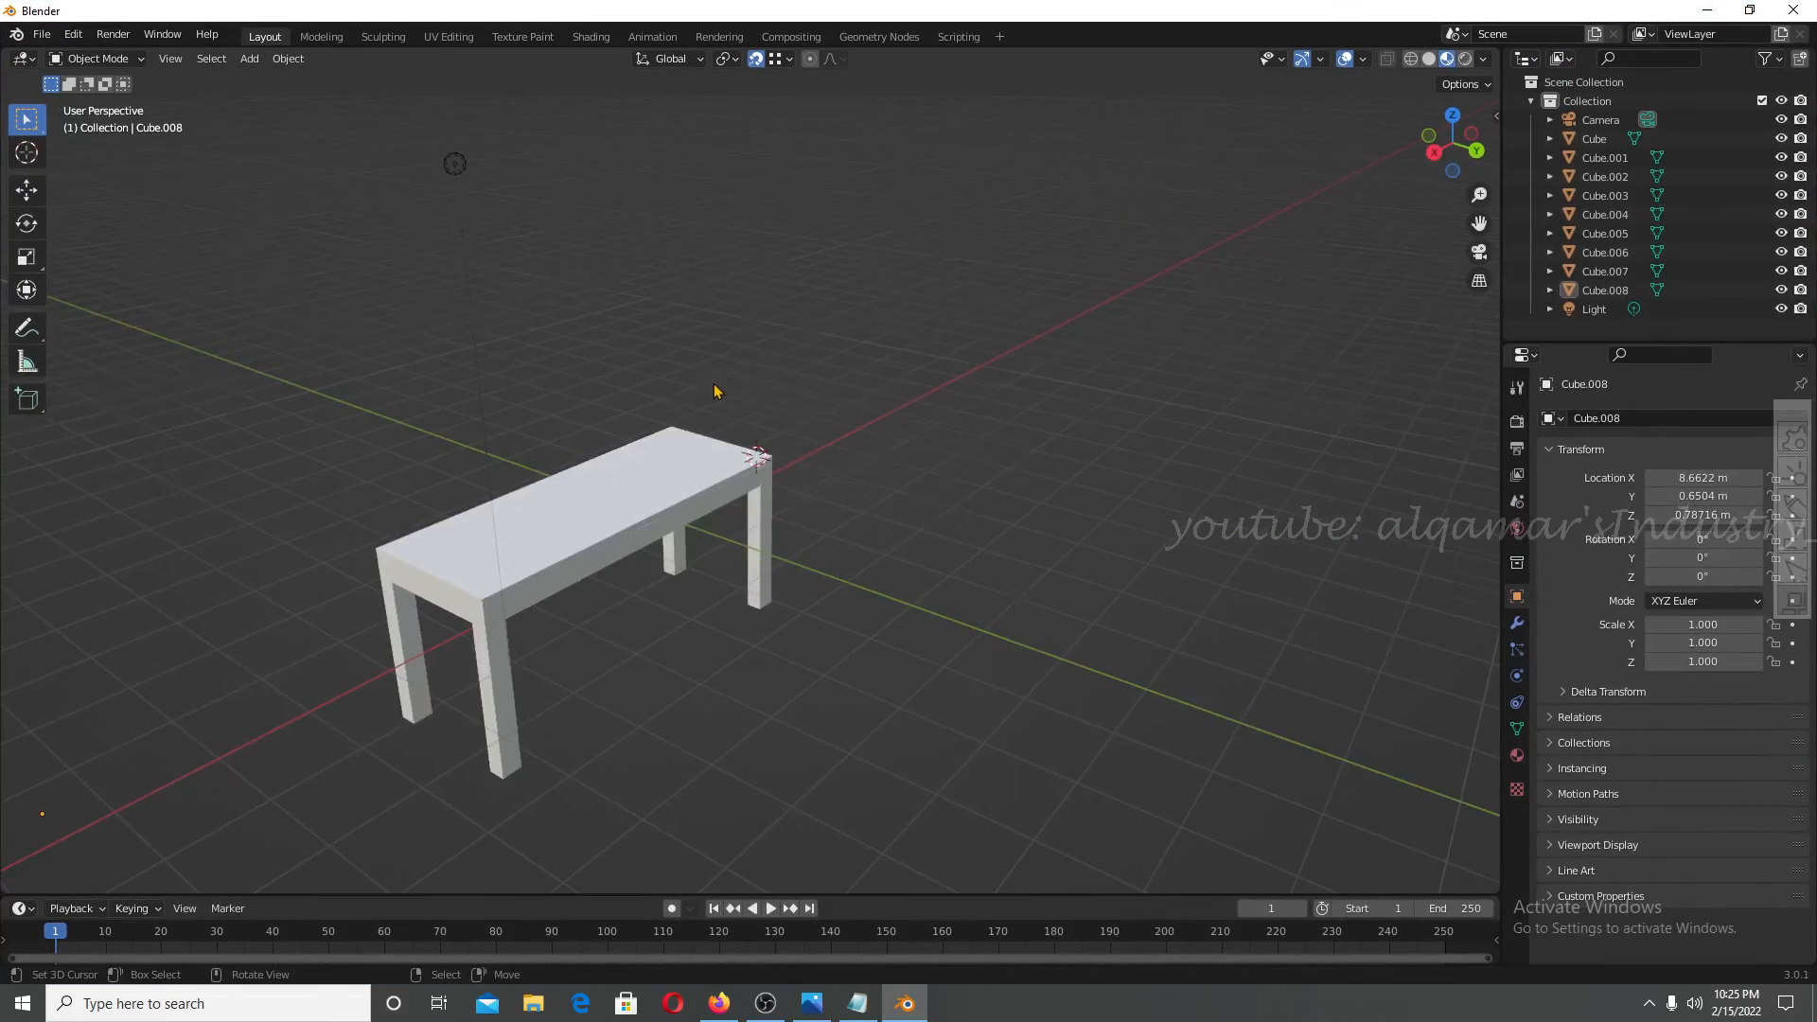
pyautogui.moveTo(767, 330); pyautogui.dragTo(683, 388, button='middle')
pyautogui.scroll(4, 719, 416)
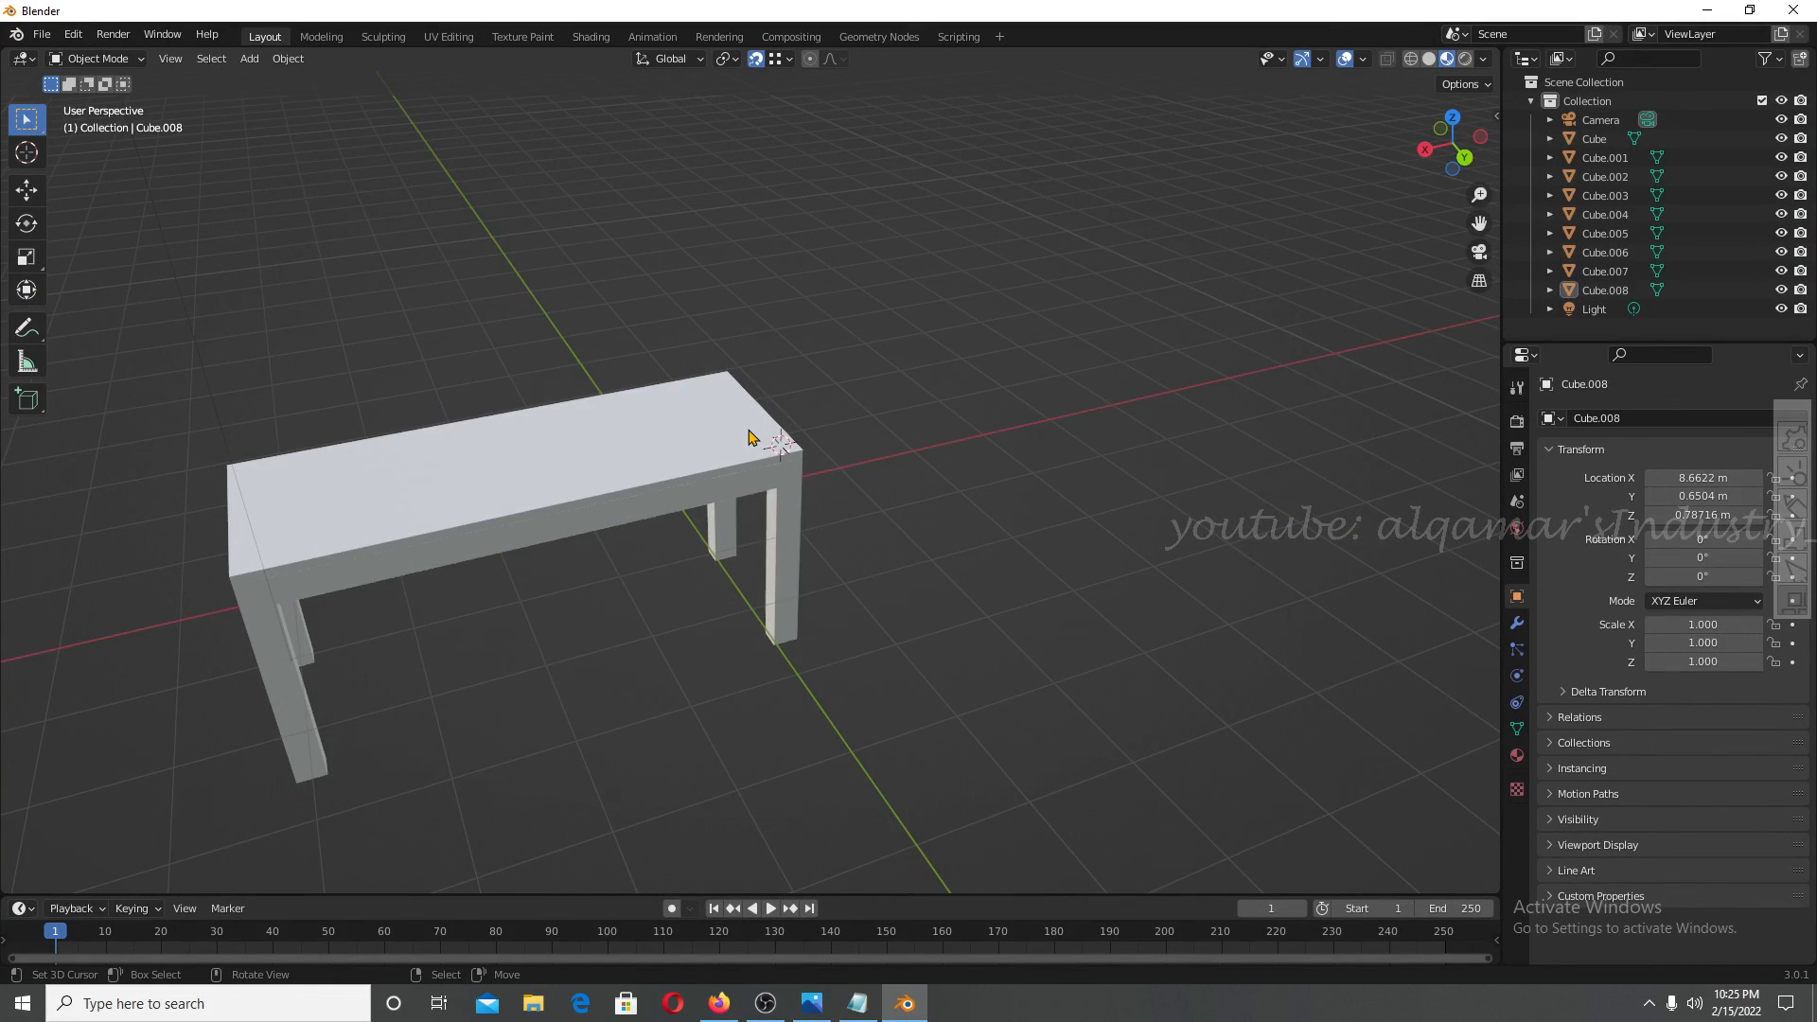